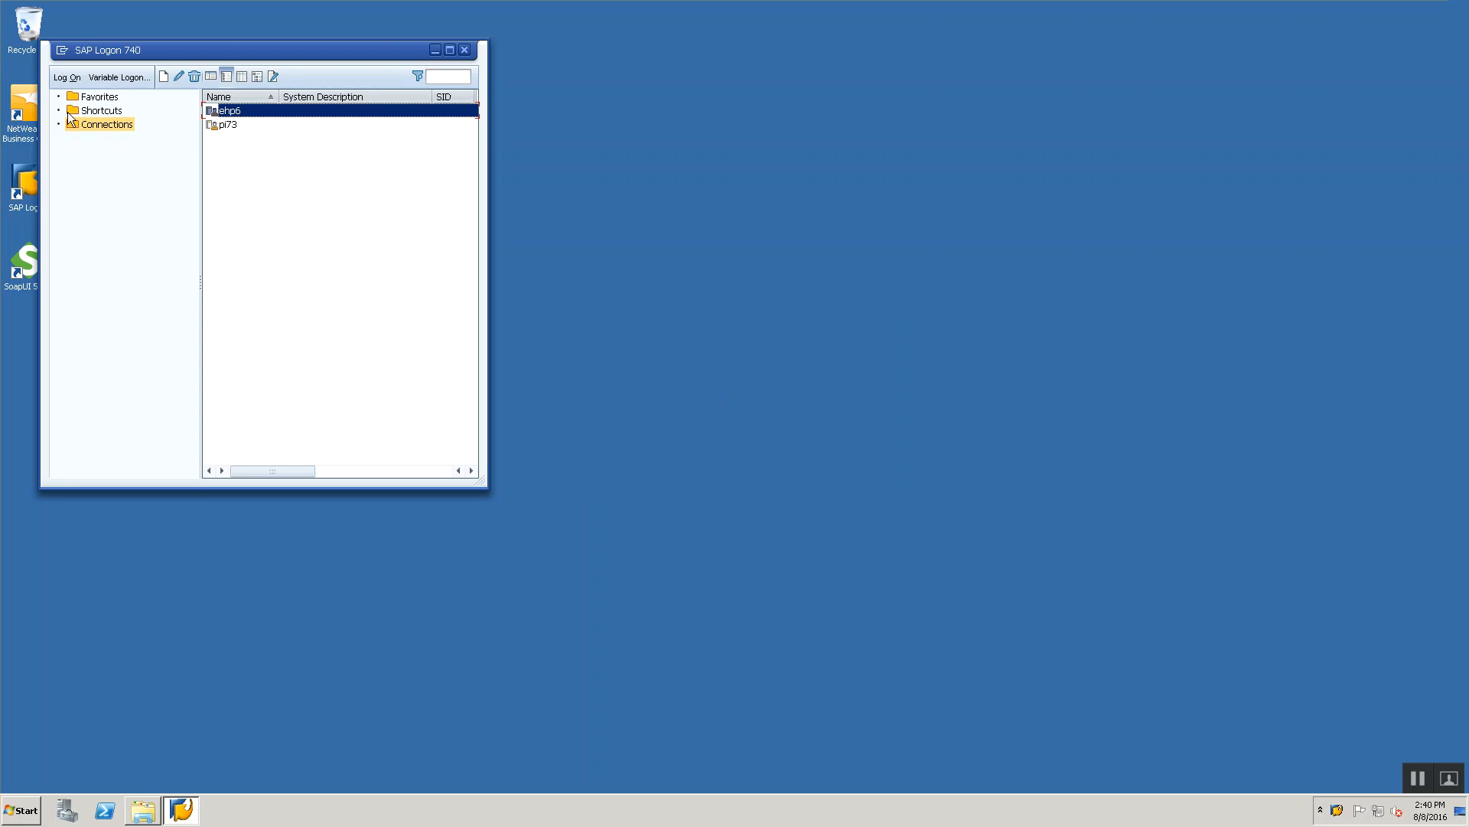
Log on to the pi73 system in client 001 as piuser2 with the account password.
double_click(220, 126)
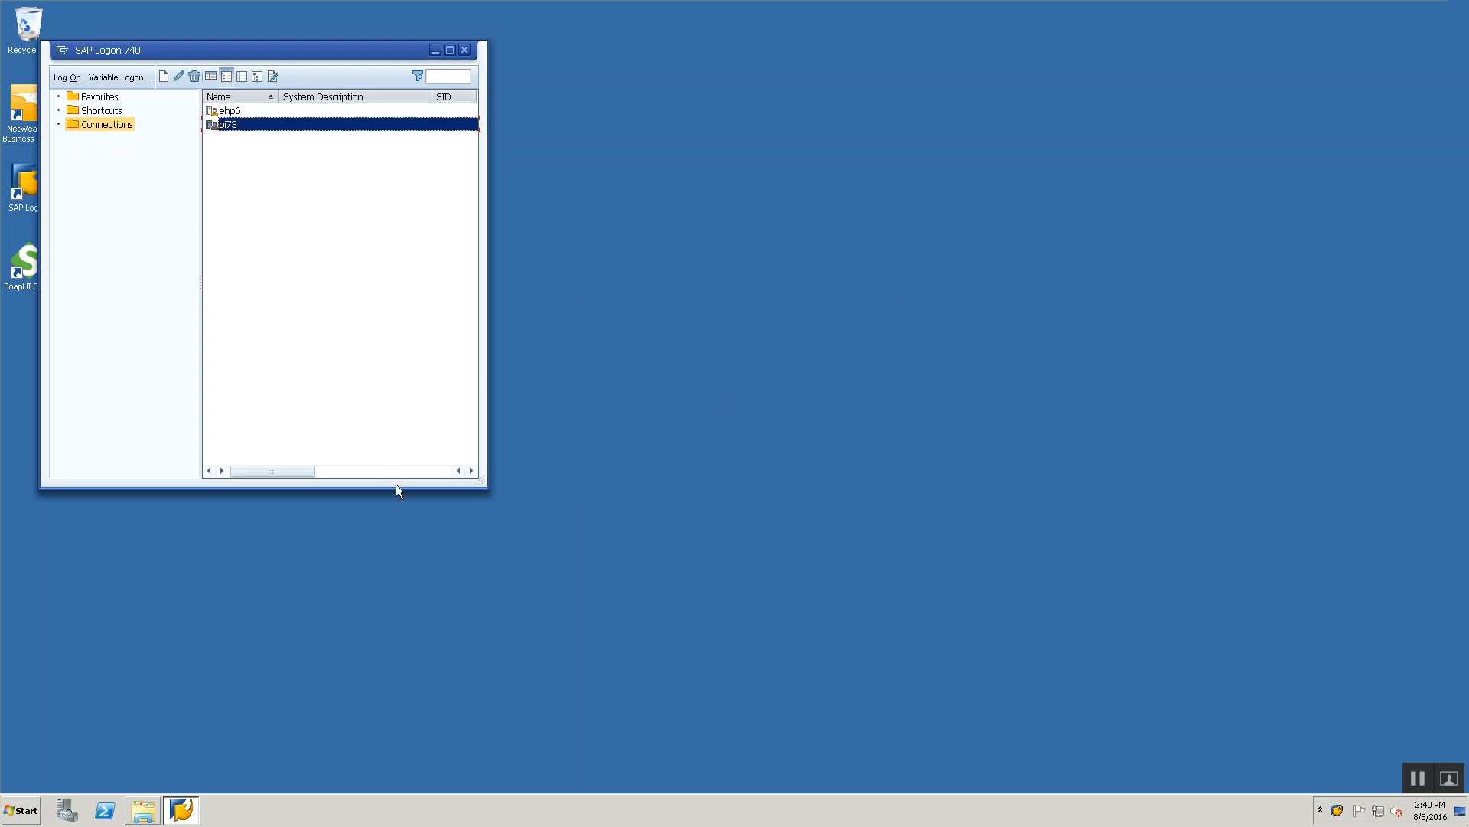
key("shift+Tab")
type("001")
key("Tab")
type("p")
key("Down")
key("Tab")
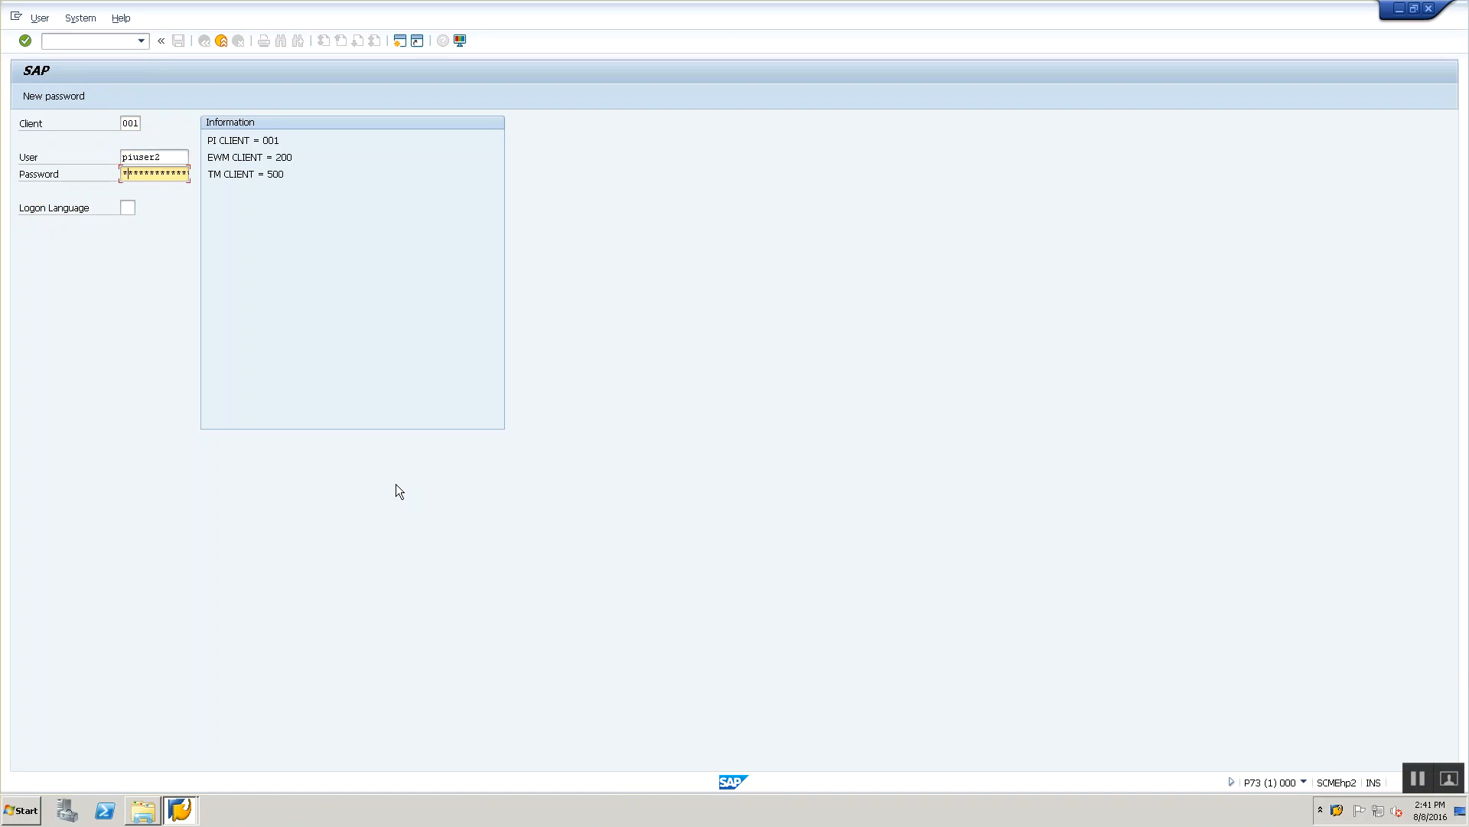
key("Return")
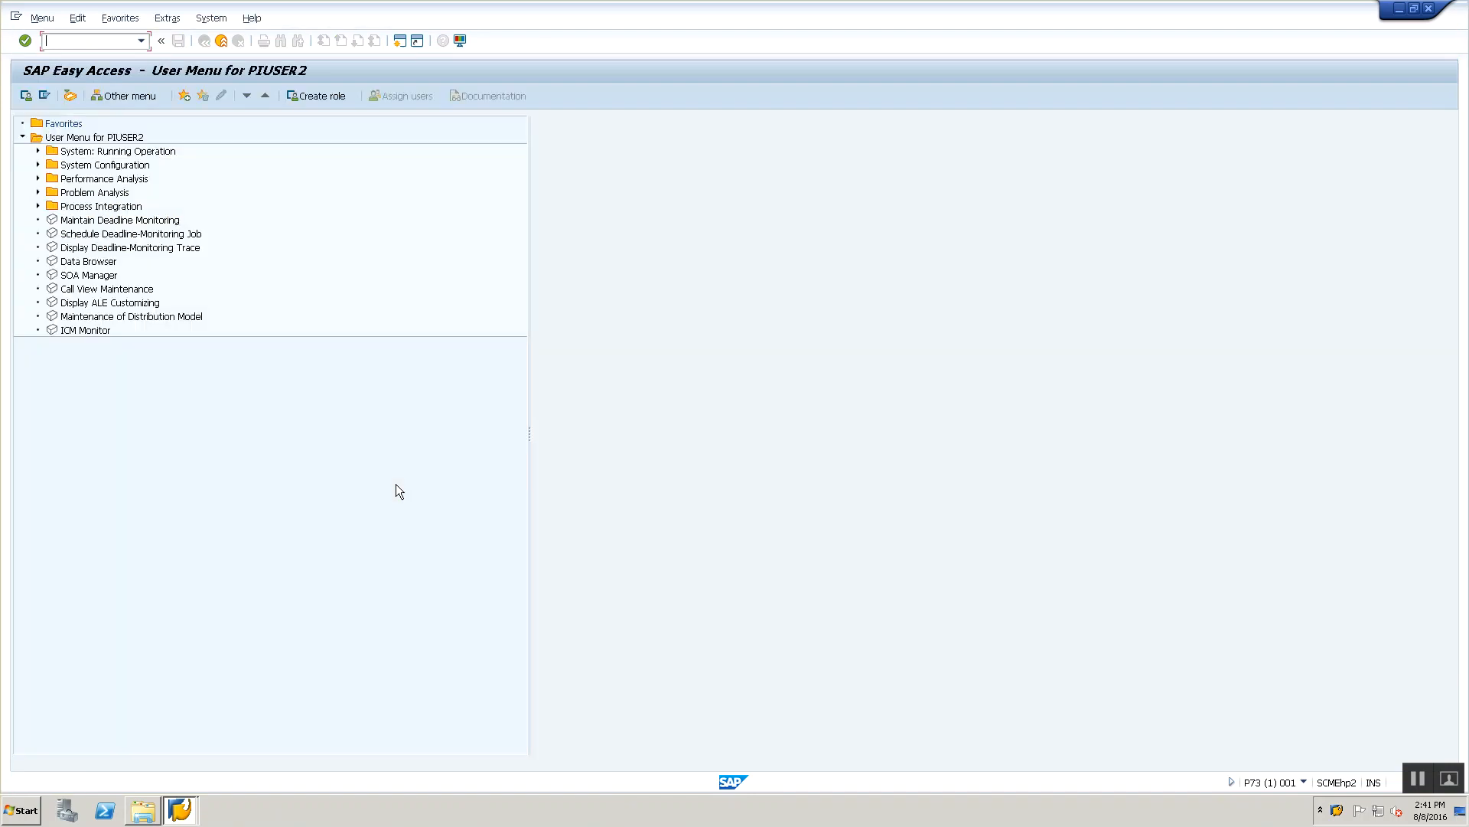
Run transaction sxmb_ifr and maximize the Process Integration tools page that opens in Internet Explorer.
type("sxm")
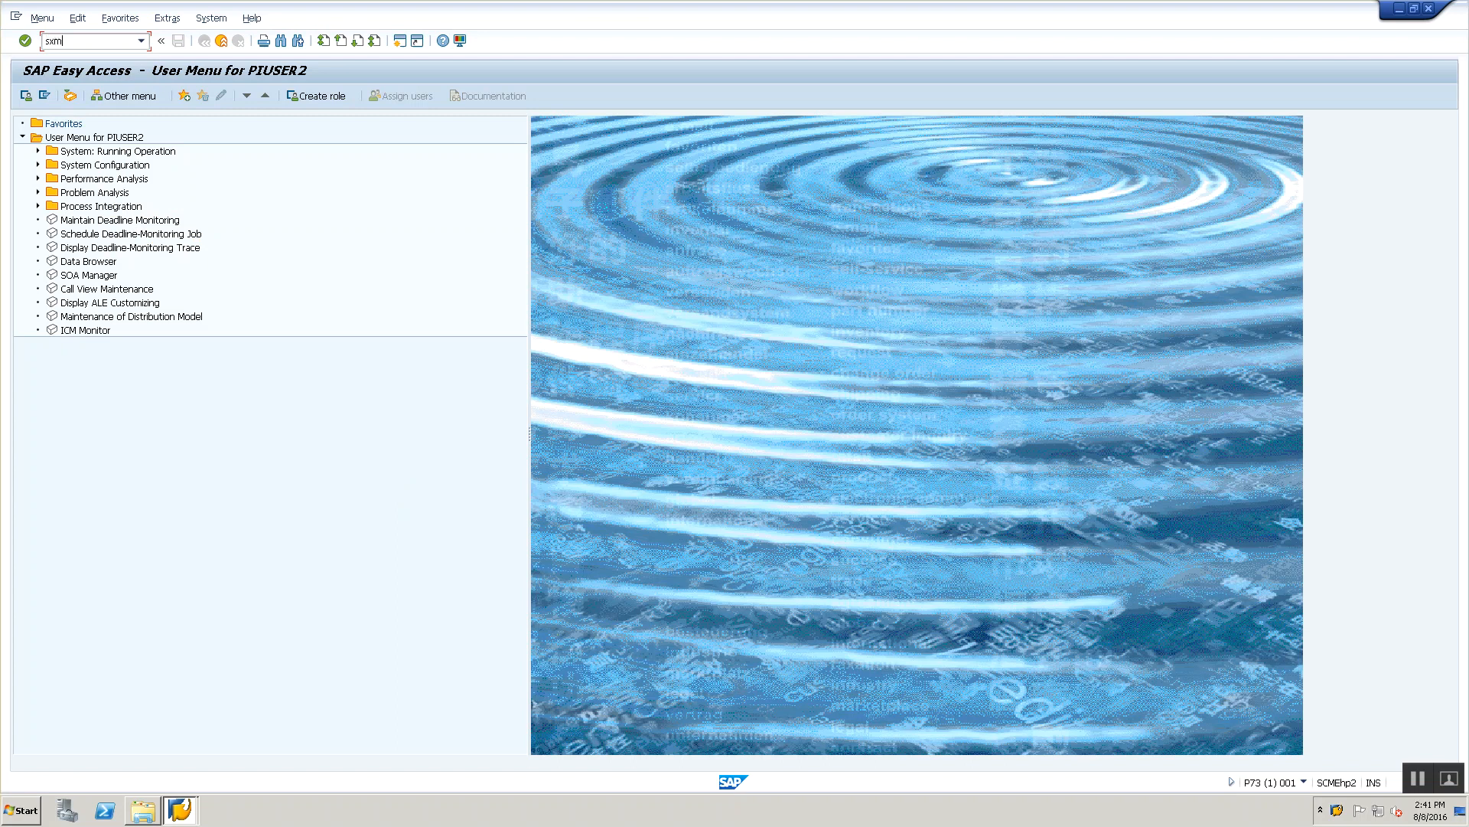
type("b_ifr")
key("Return")
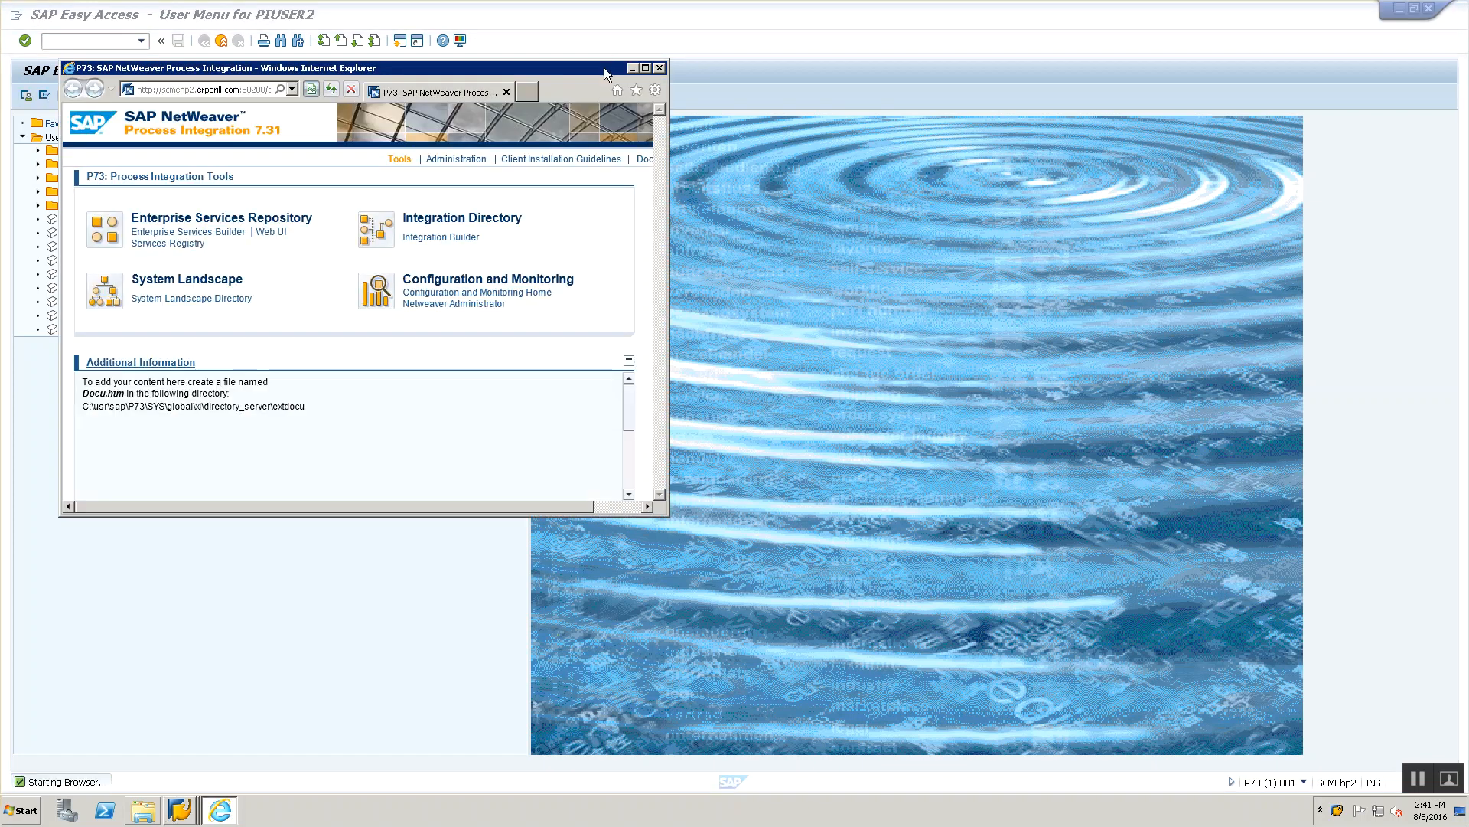
double_click(605, 68)
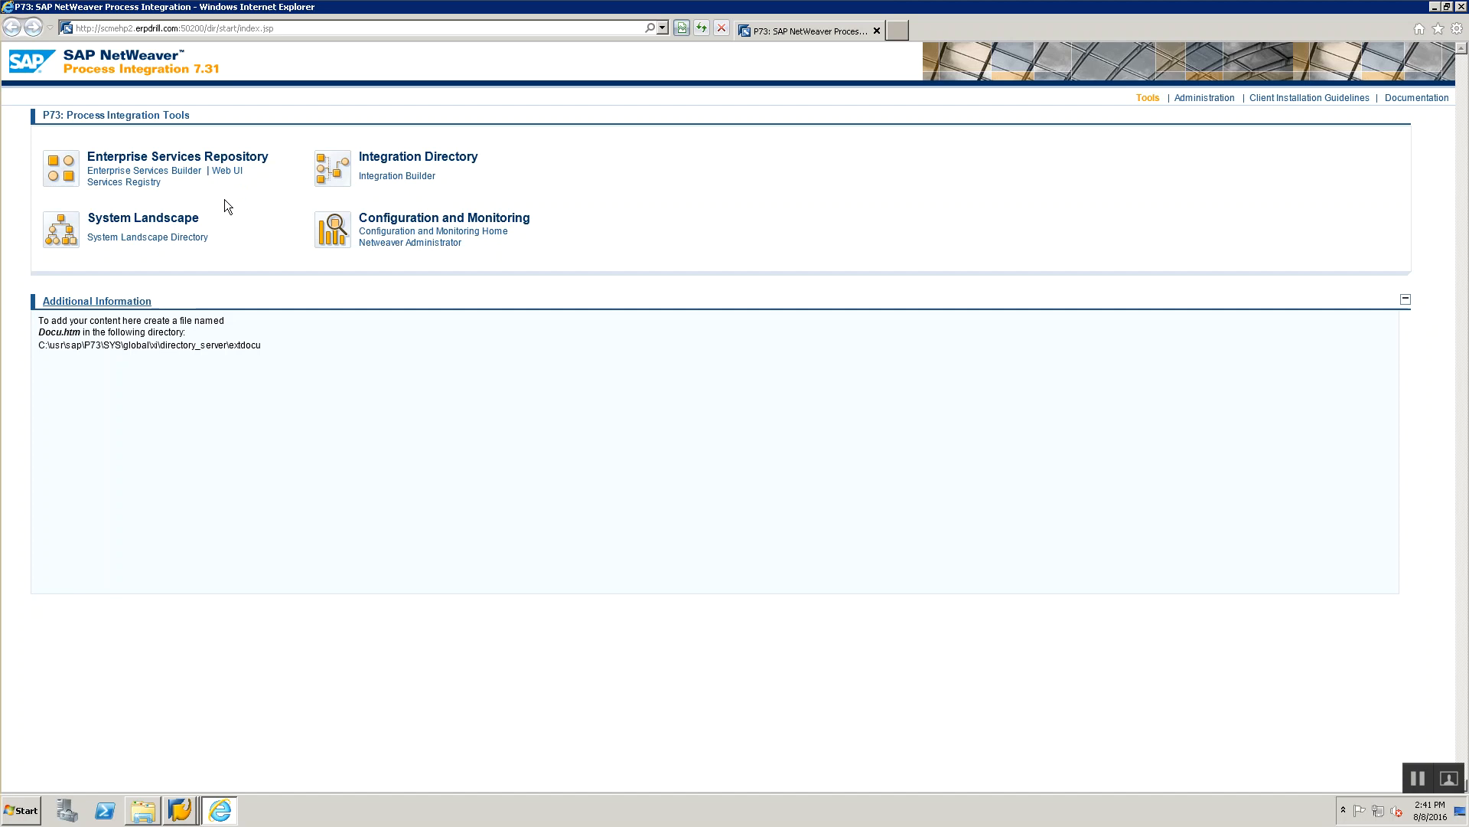
Launch the Enterprise Services Builder from the Process Integration tools page and bring up its logon page.
left_click(168, 174)
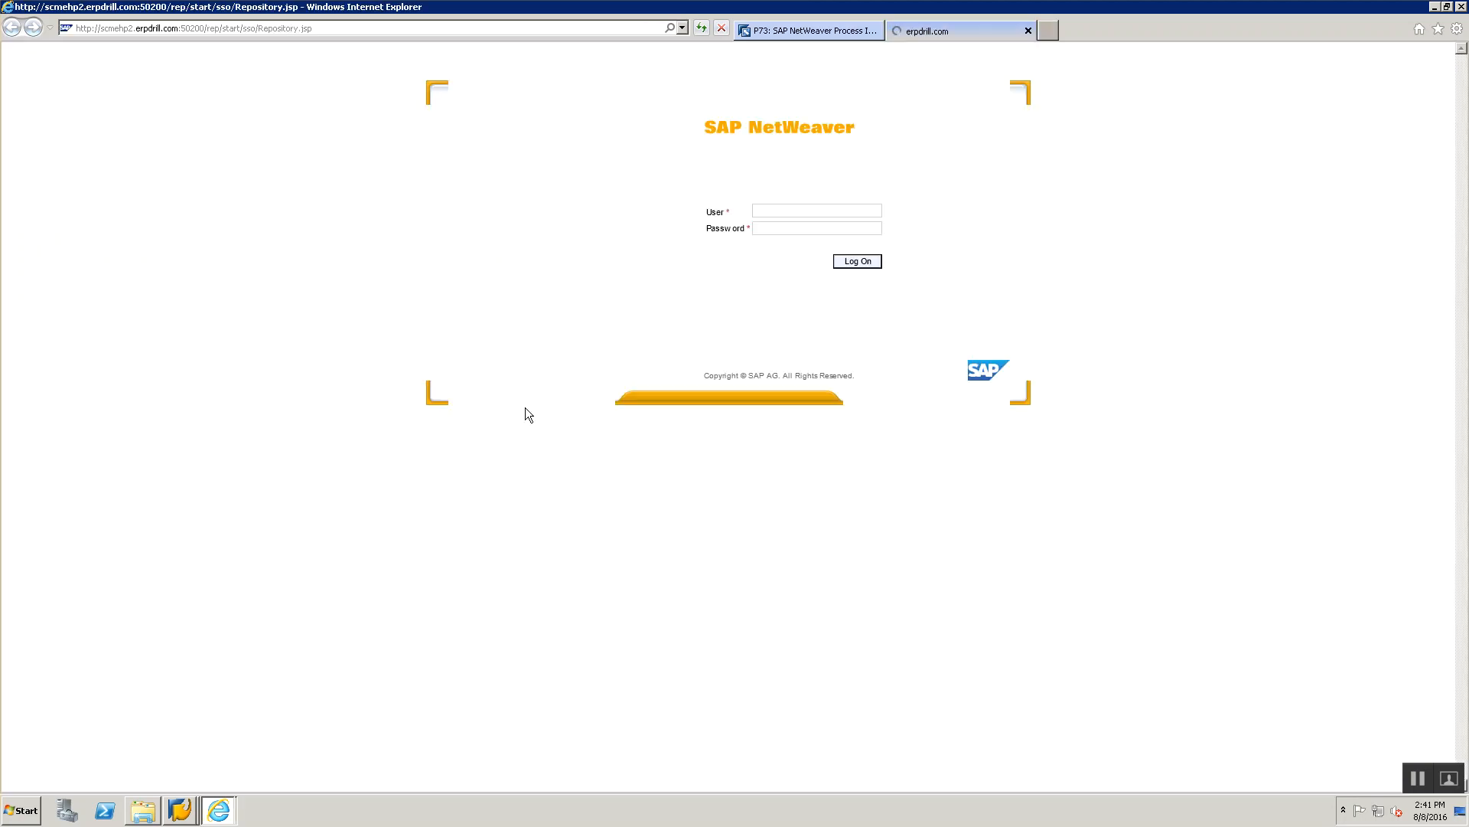
left_click(797, 35)
left_click(921, 31)
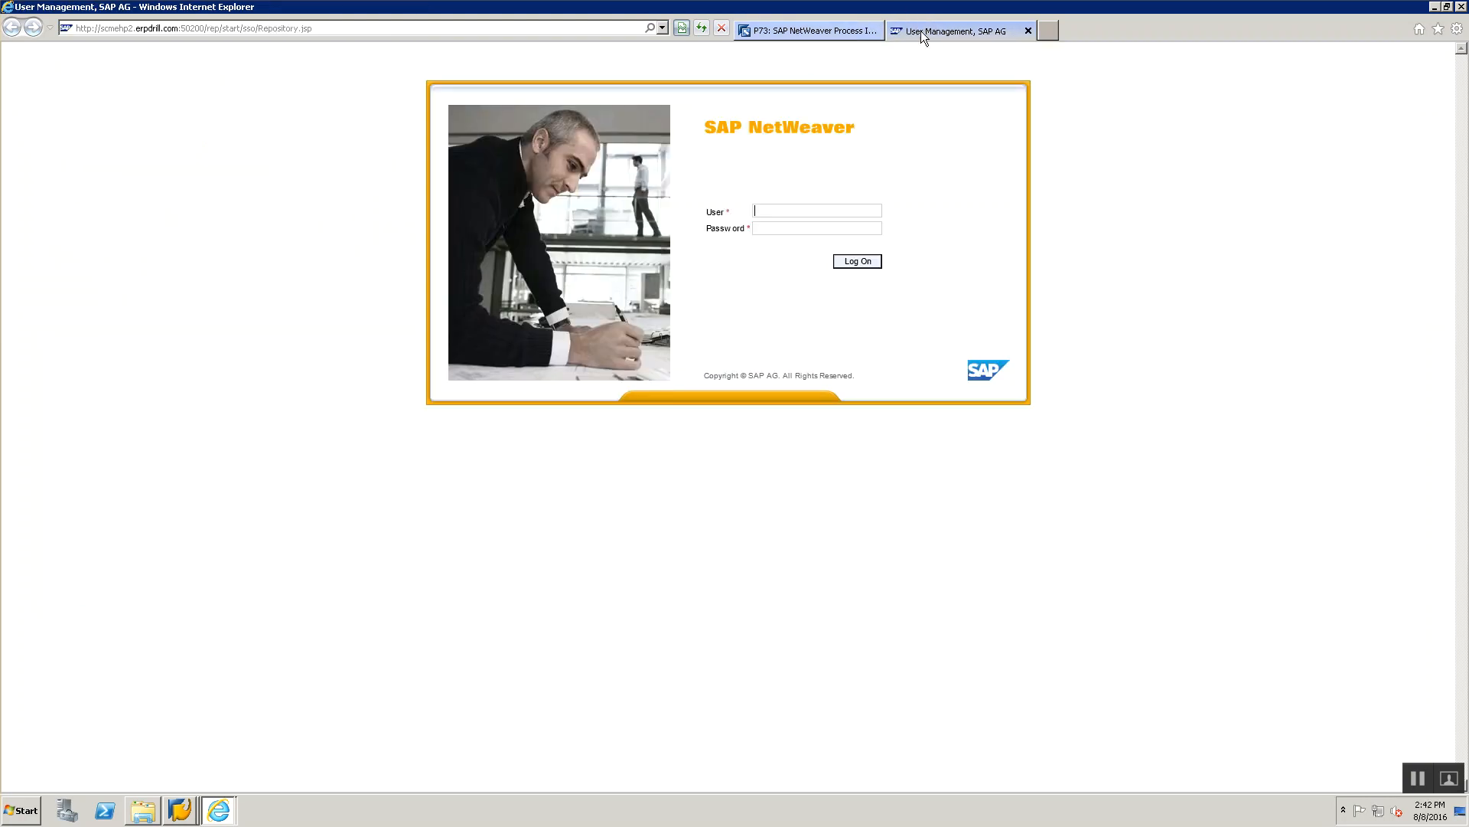
Try to log on to SAP NetWeaver as pisuer2 with the account password.
left_click(782, 210)
type("pisuer2")
key("Tab")
type("••••••")
key("Return")
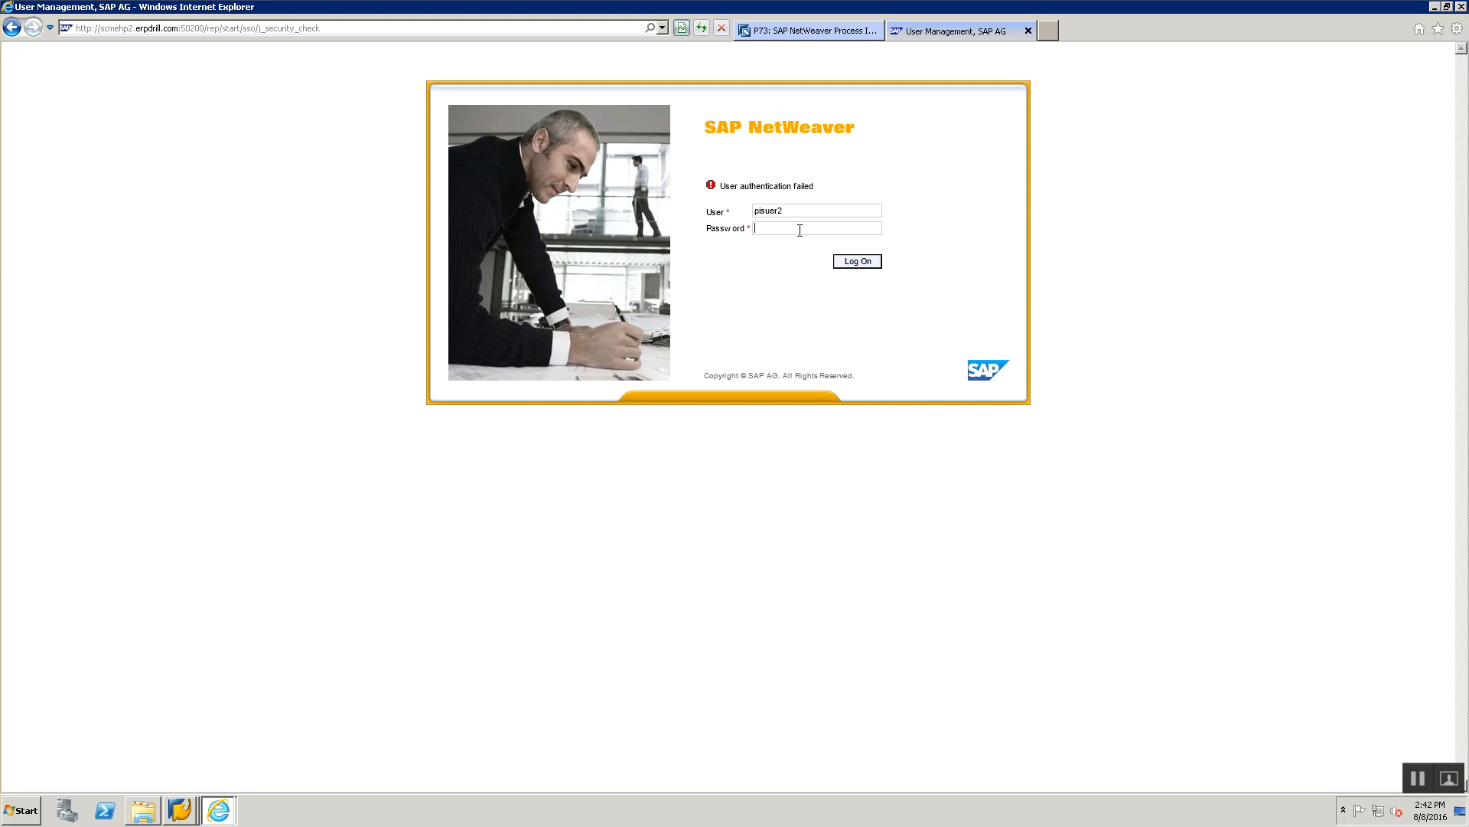
type("•••••")
key("Return")
Correct the user to piuser2, enter the account password and log on to SAP NetWeaver.
key("BackSpace")
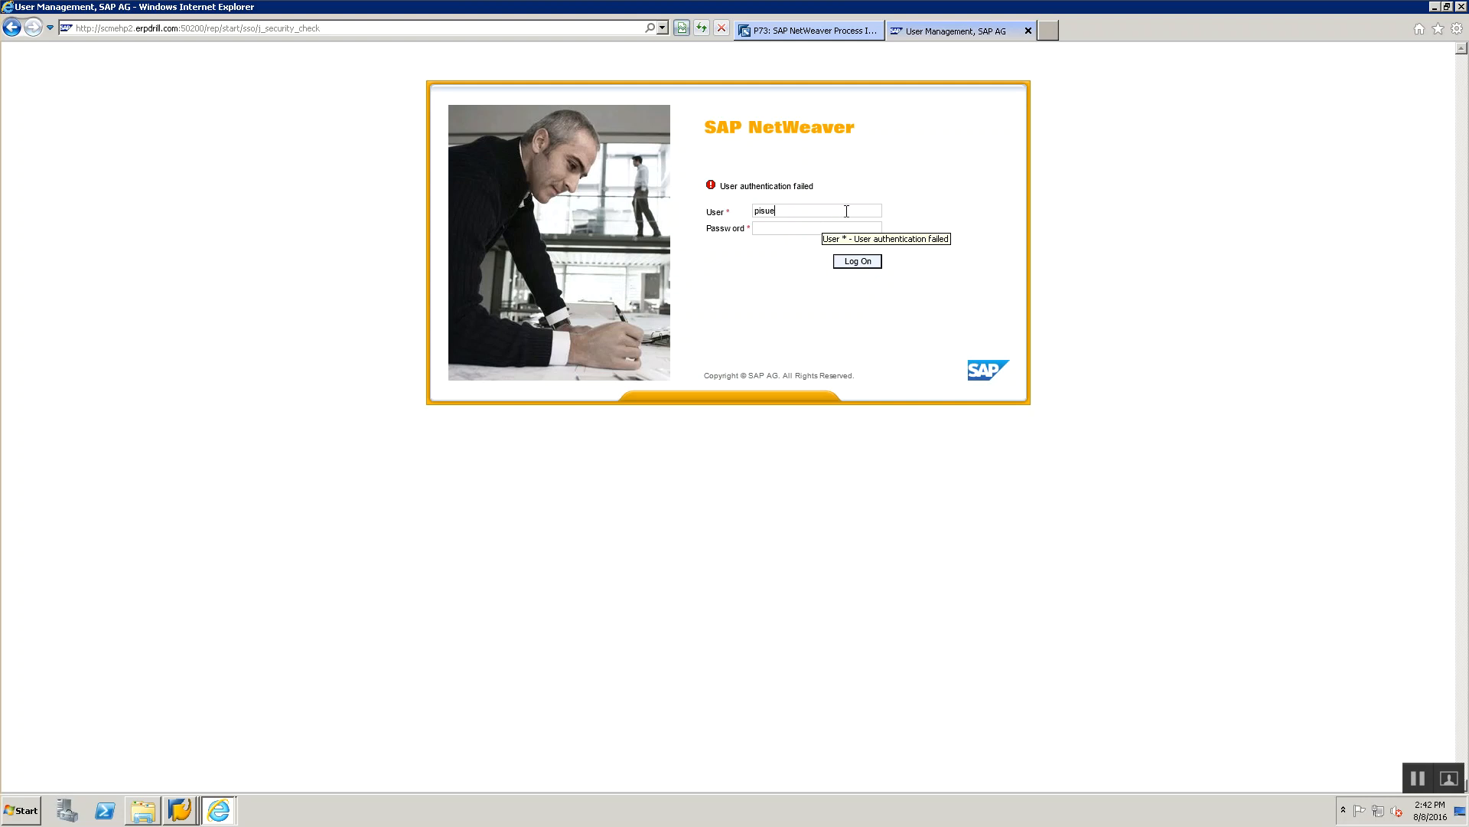
type("user2")
key("Tab")
type("*******")
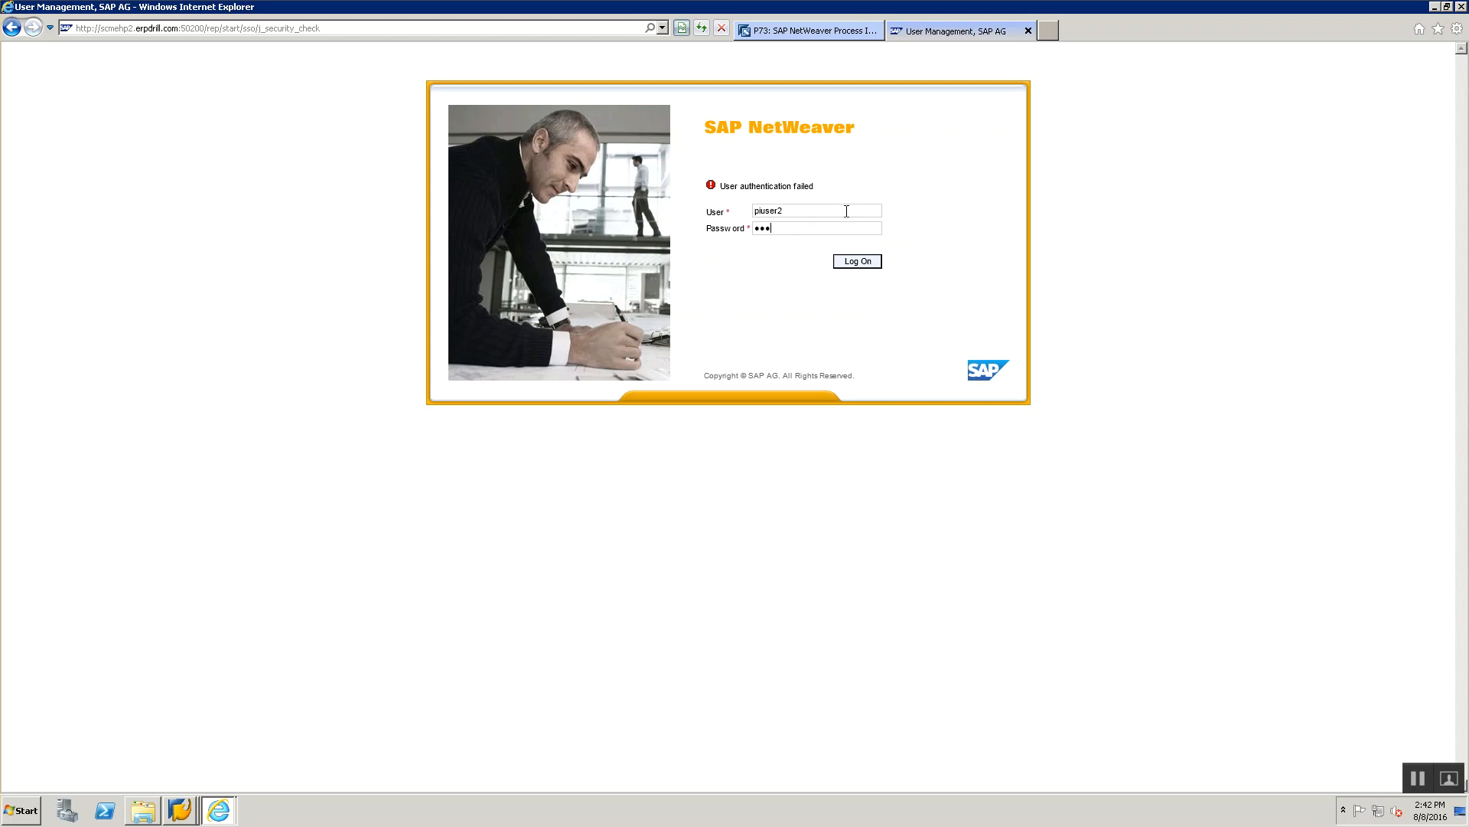
key("Return")
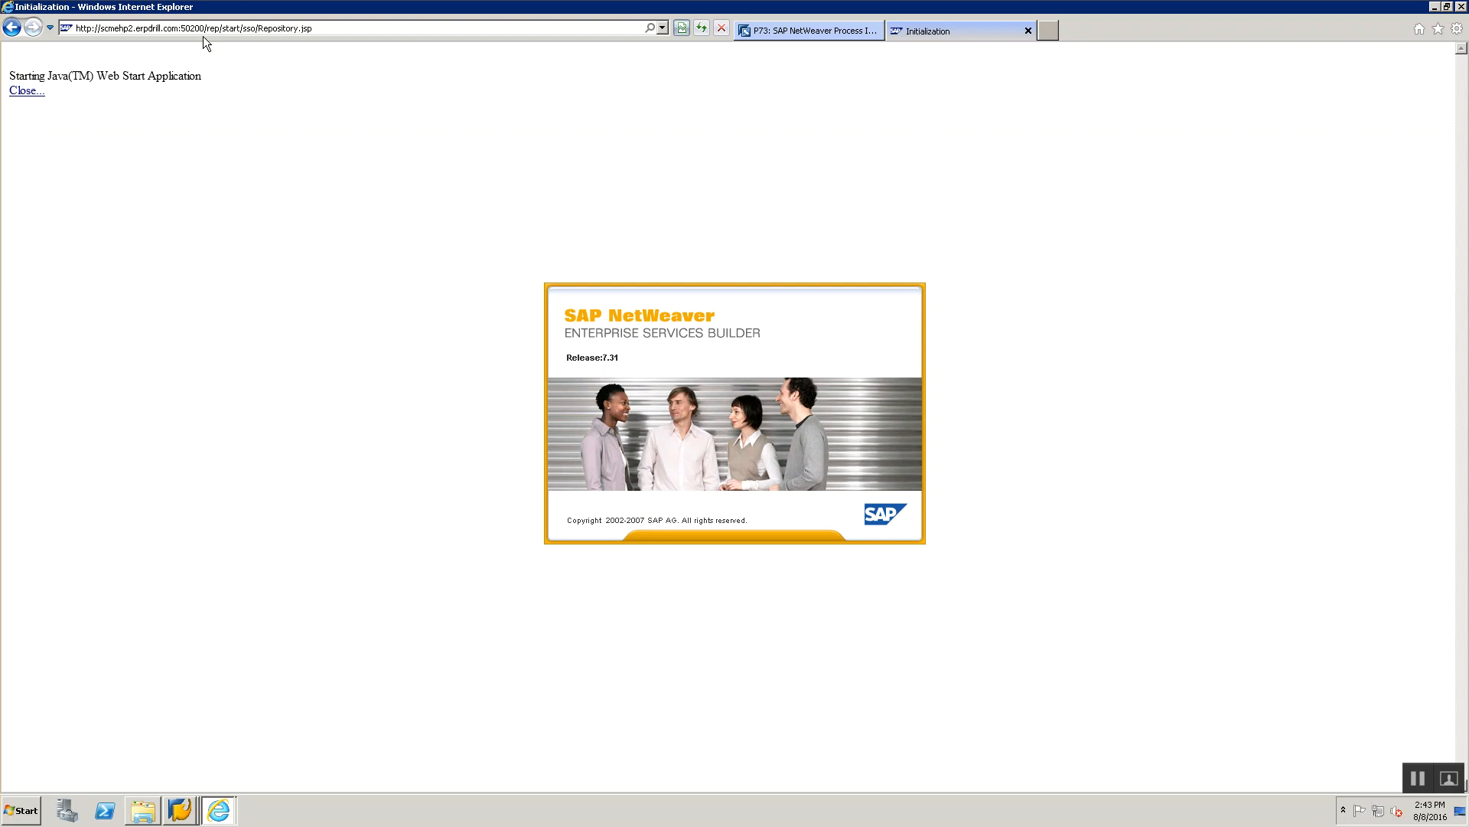
Close the Initialization browser tab, keeping the Process Integration tools page open.
left_click(845, 24)
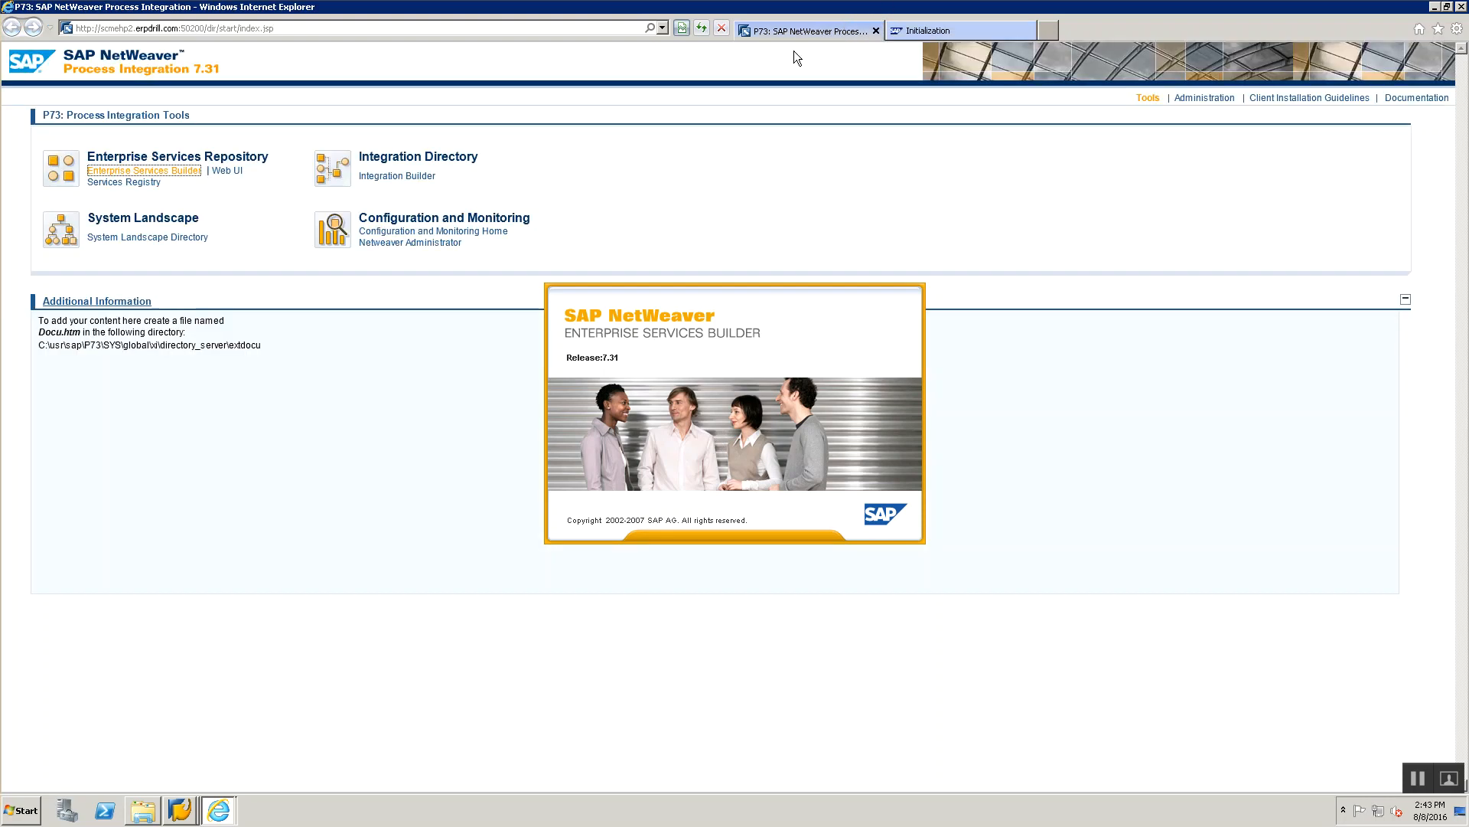
left_click(949, 29)
left_click(1028, 31)
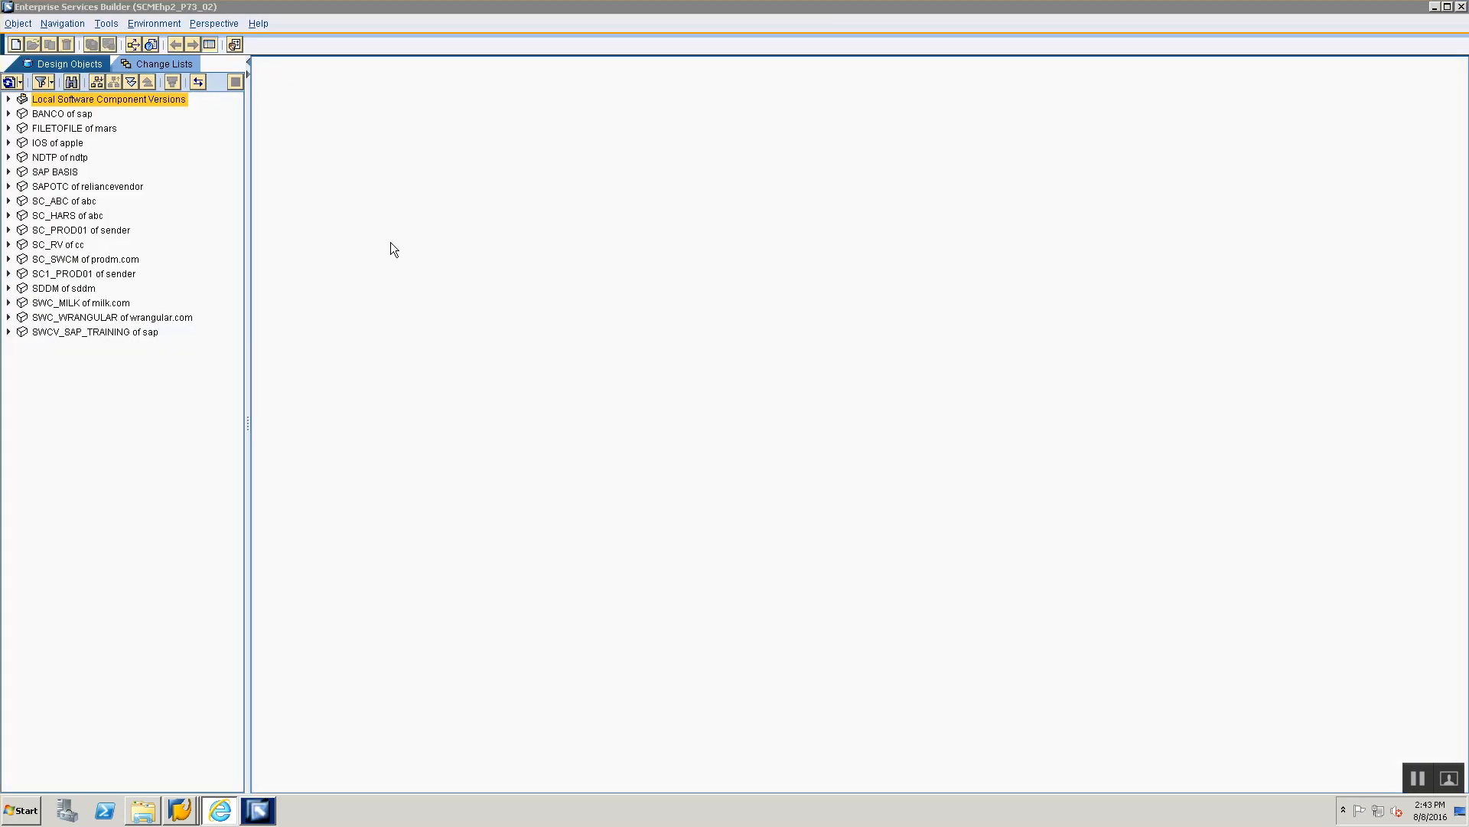
In a new Notepad document, list "PI 7.31 -> Java 6", "PI 7.4 -> Java 6" and "PI 7.5 -> Java 6, 7, 8" on separate lines.
key("alt+Tab")
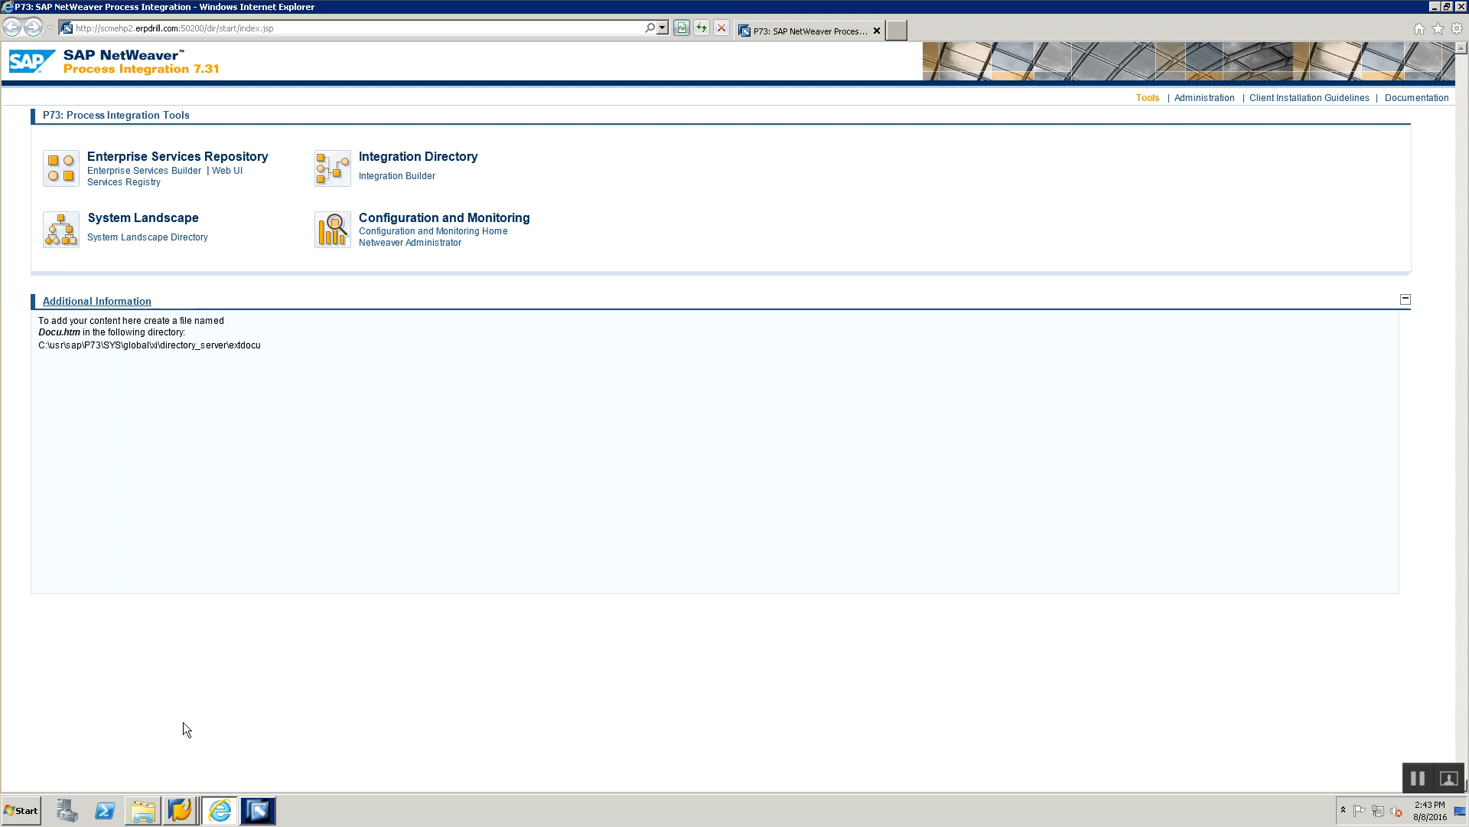
key("super+r")
key("Return")
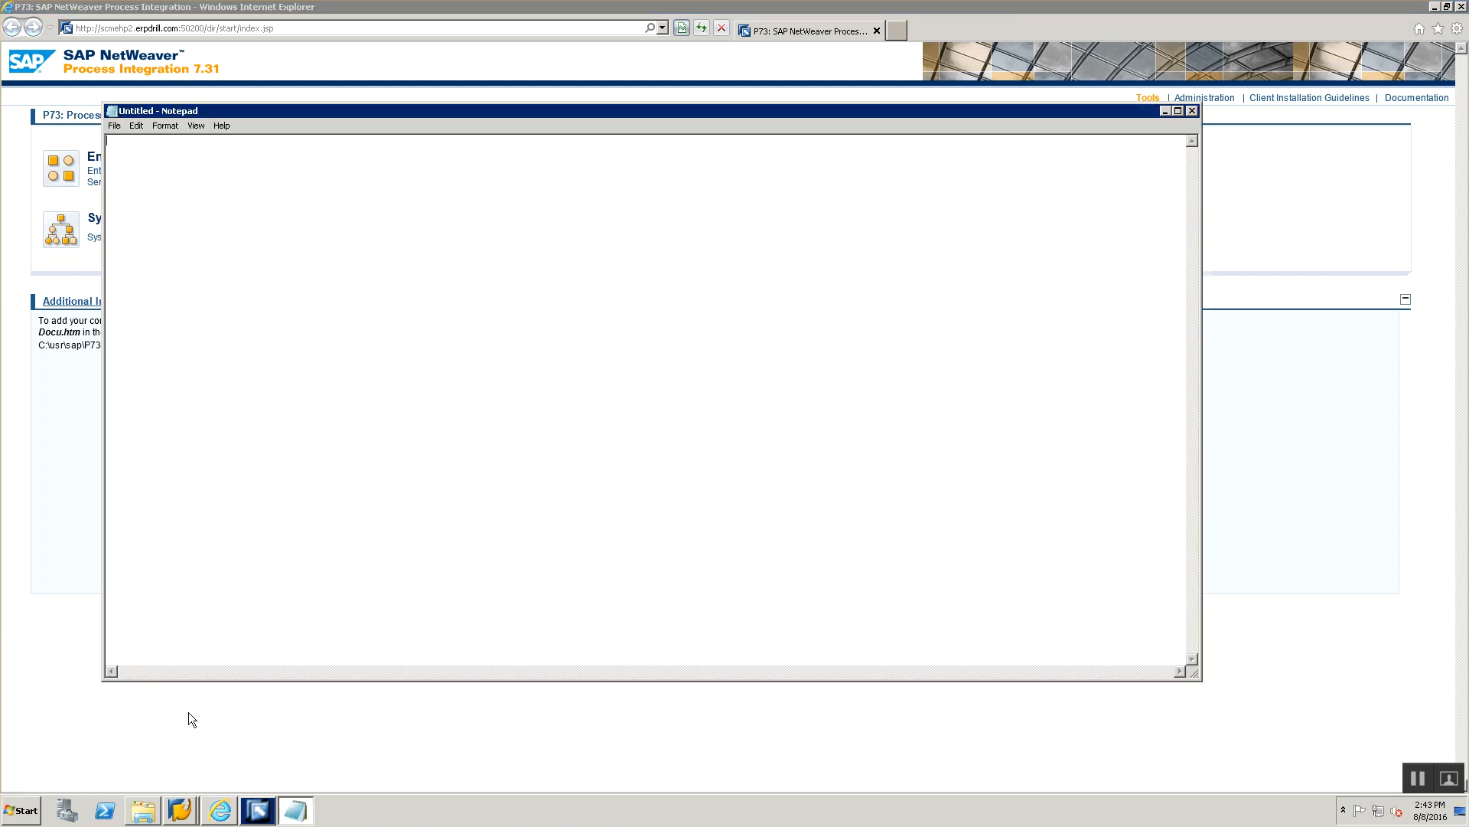
type("PI 7.31 -> ")
type("Java 6 ")
type("PI 7")
type(".4 -> Java ")
type("6 ")
type("PI 7")
type(".5 -> Java 6")
type(", 7, 8")
Insert the line "PI 7.1, PI 7.11 ->Java 5" above the other version entries.
key("ctrl+Home")
key("Return")
type("PI 7.1, PI 7.11 ->Java 5")
Review the PI and Java version entries in the notes by highlighting them in turn.
key("ctrl+a")
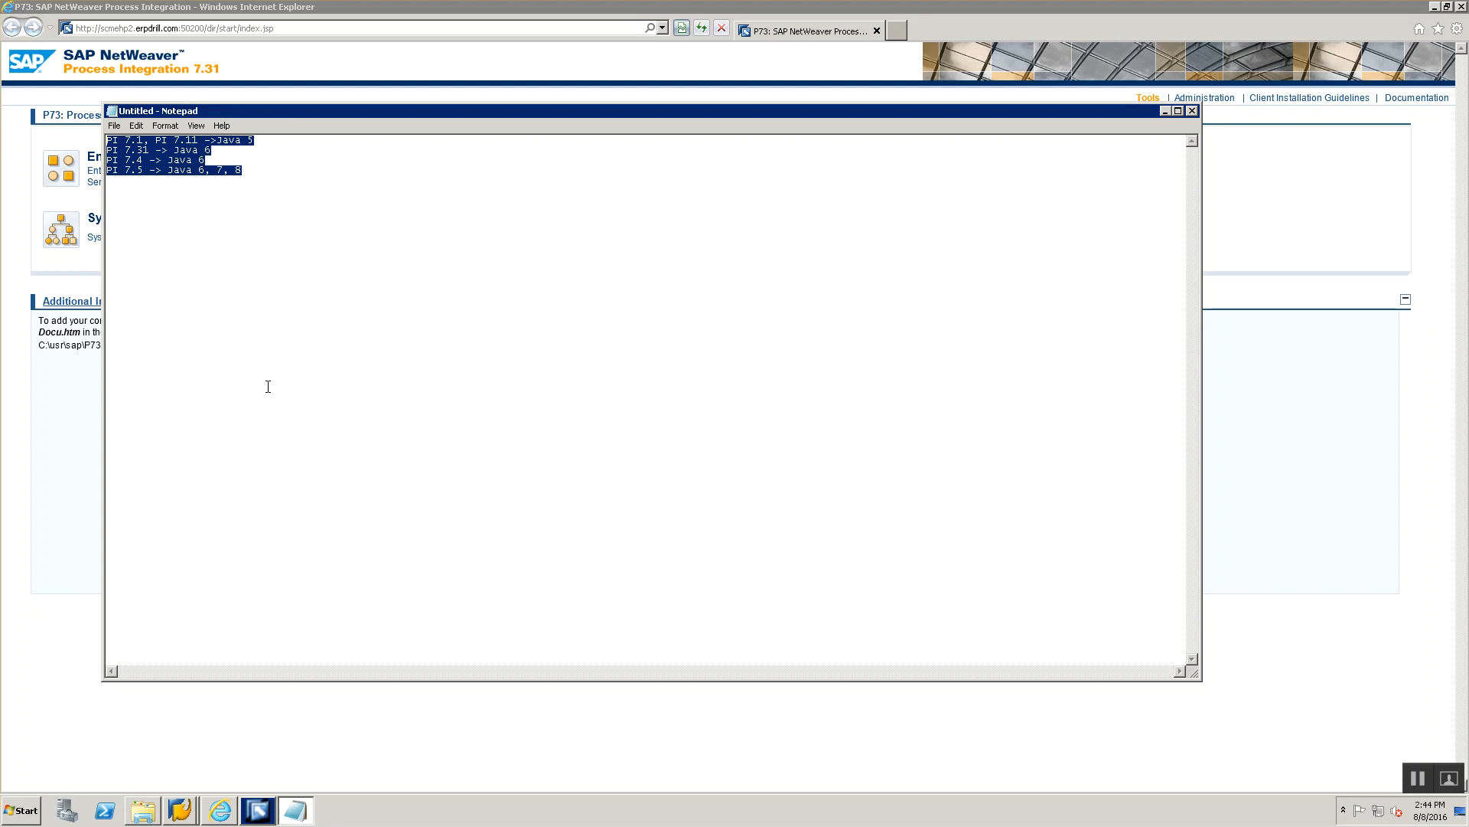
left_click(312, 191)
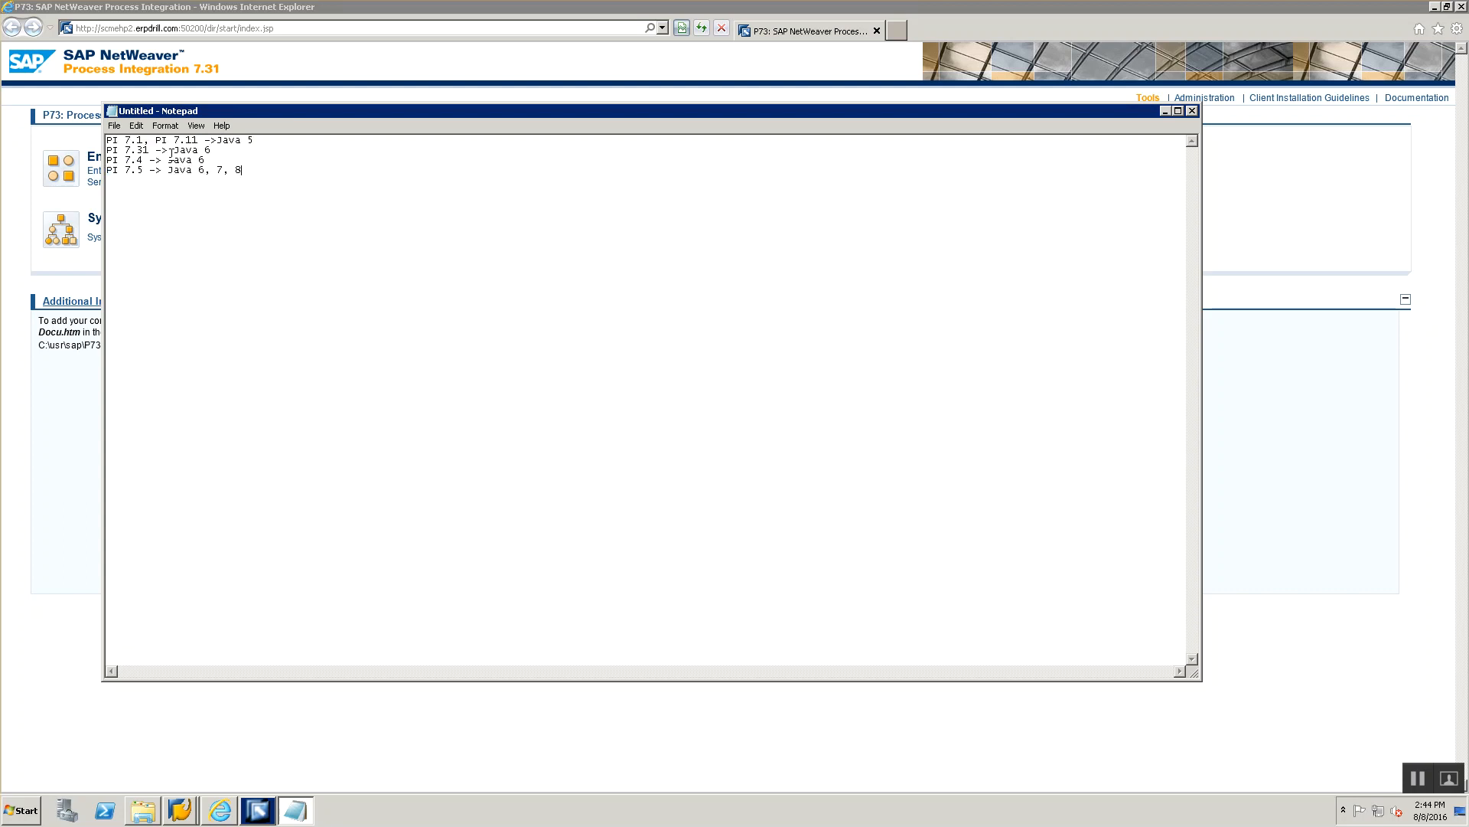
left_click_drag(126, 150, 155, 150)
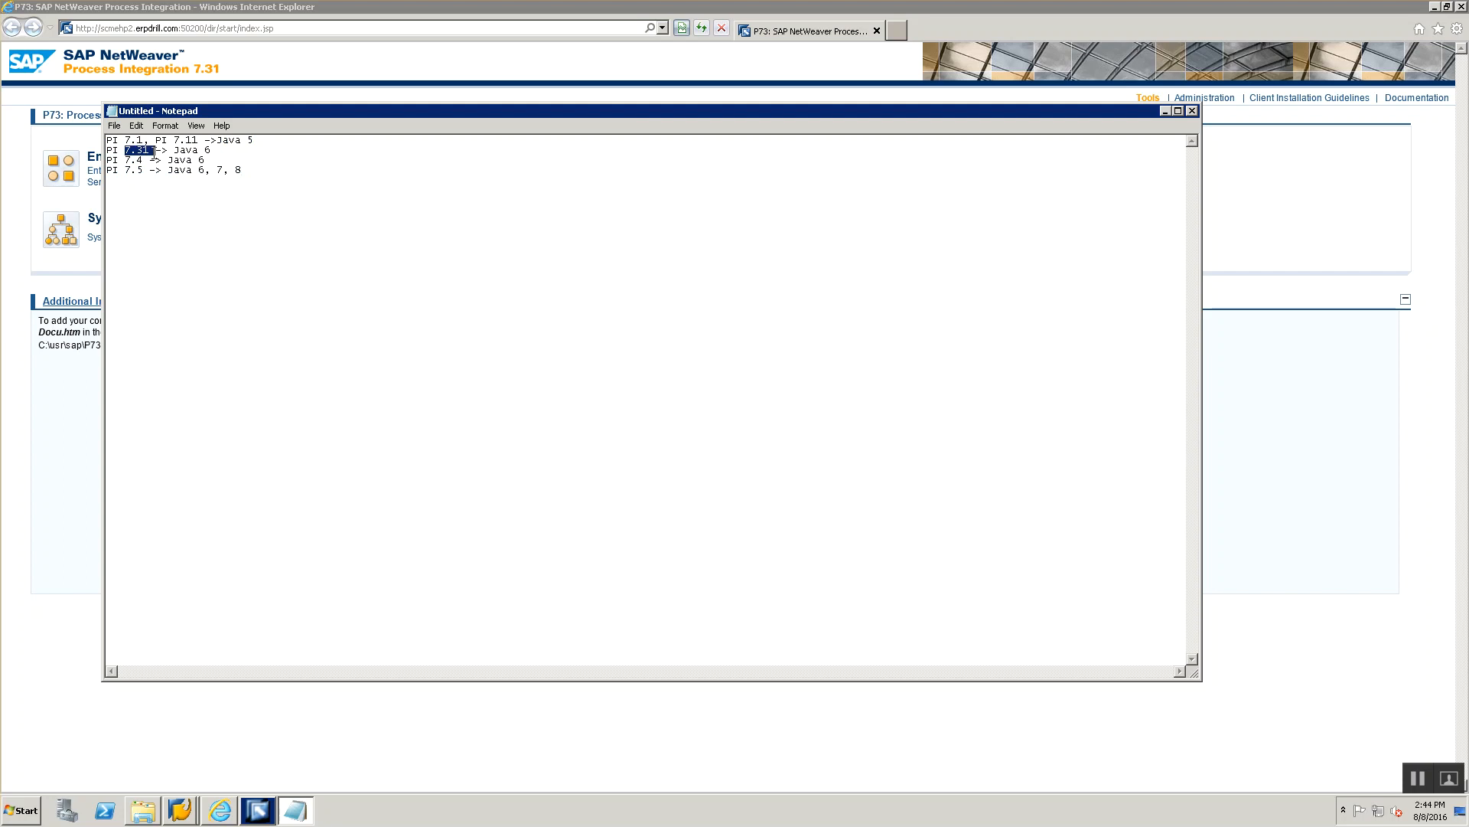
left_click(250, 175)
key("shift+Left")
key("shift+Left")
key("shift+Left")
left_click_drag(213, 151, 106, 141)
Add the heading "Session 3 Notes" underlined with a row of asterisks above the version list.
left_click(108, 141)
key("Return")
key("Return")
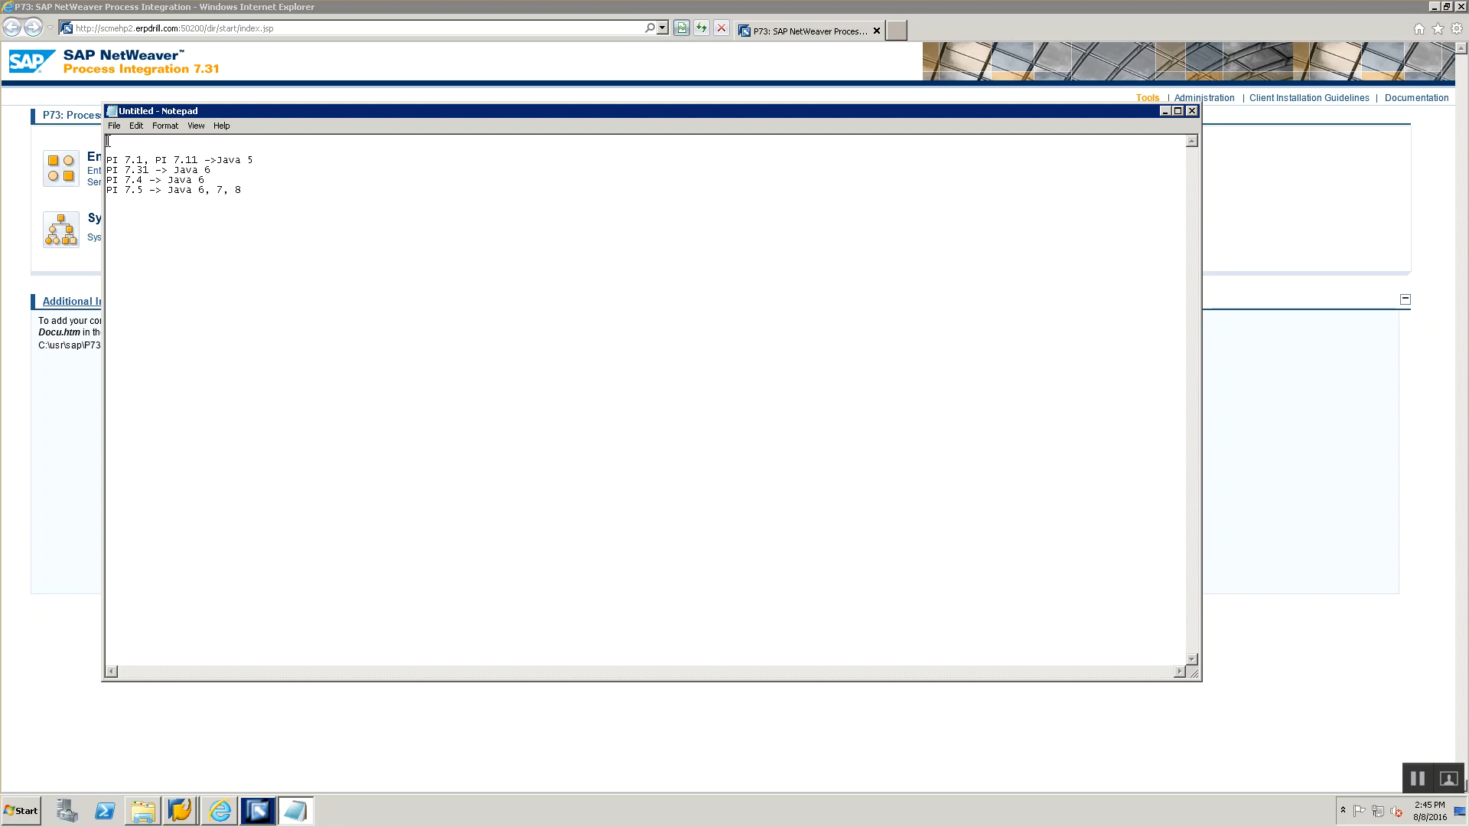
type("Session 3 Notes")
key("Return")
type("***************")
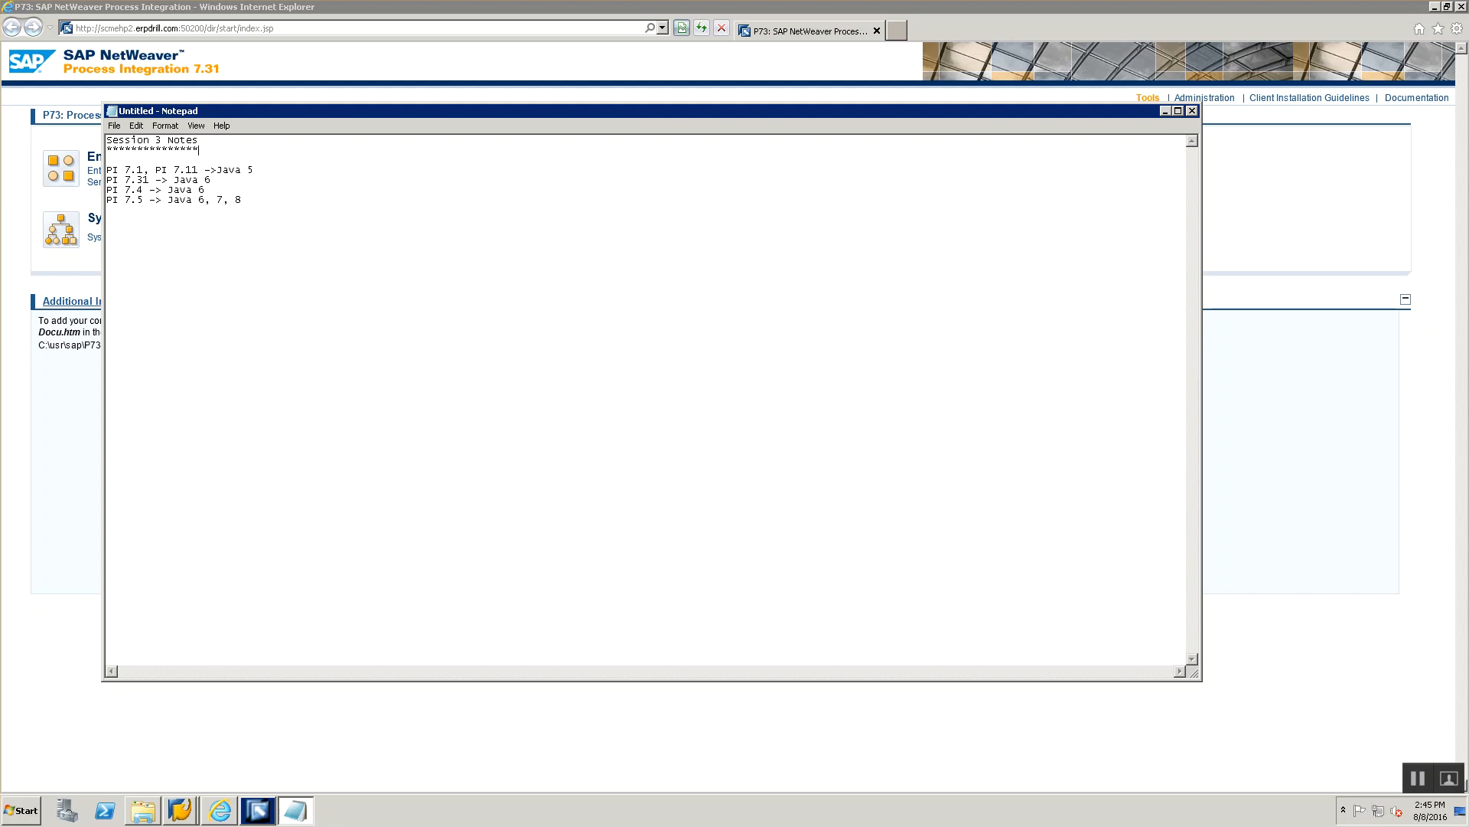
Save the notes in the Training folder as "Session 3 ESR Notes".
key("ctrl+s")
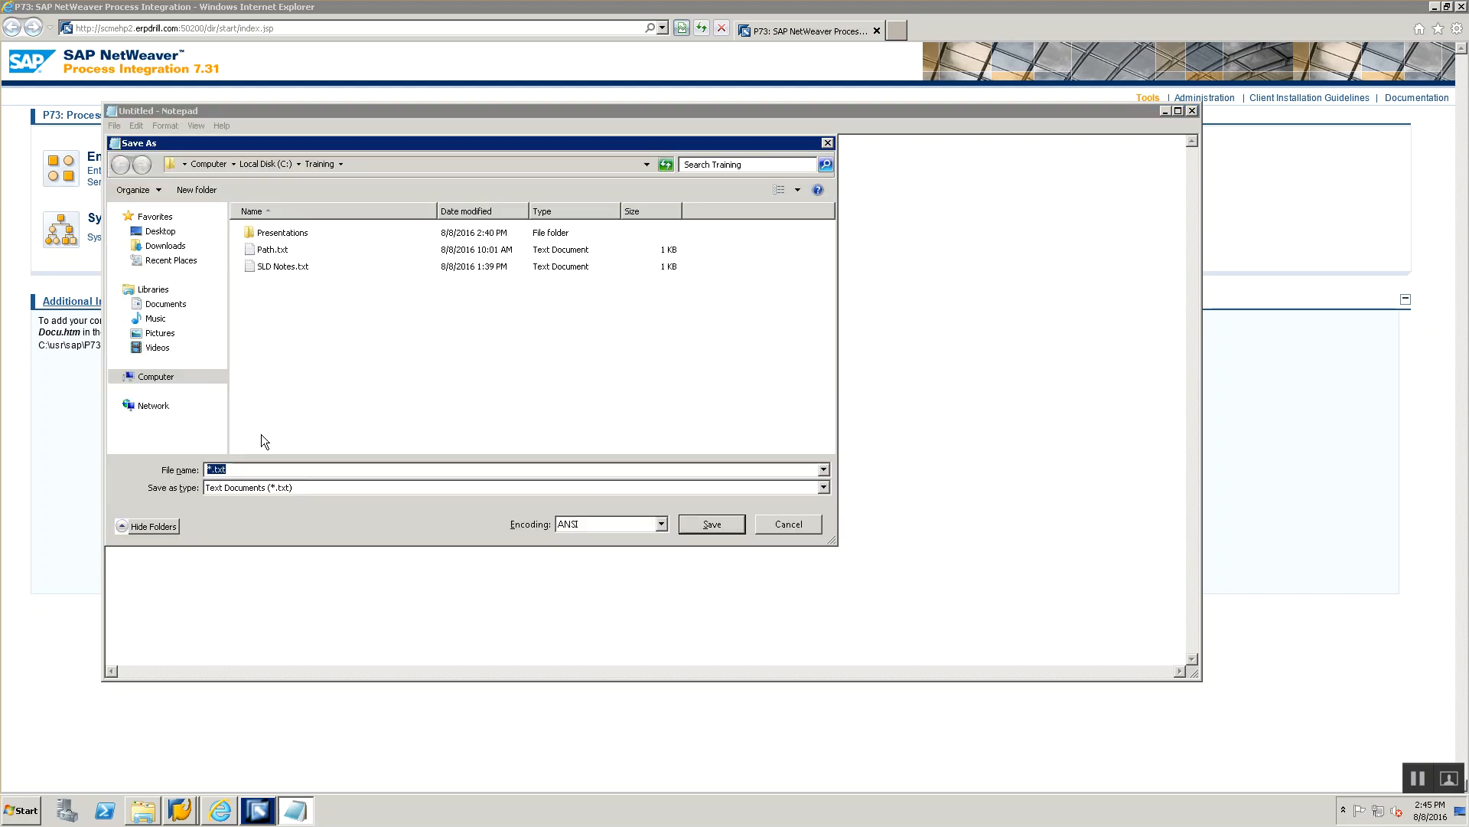
type("Session 3 ESR Notes")
key("Return")
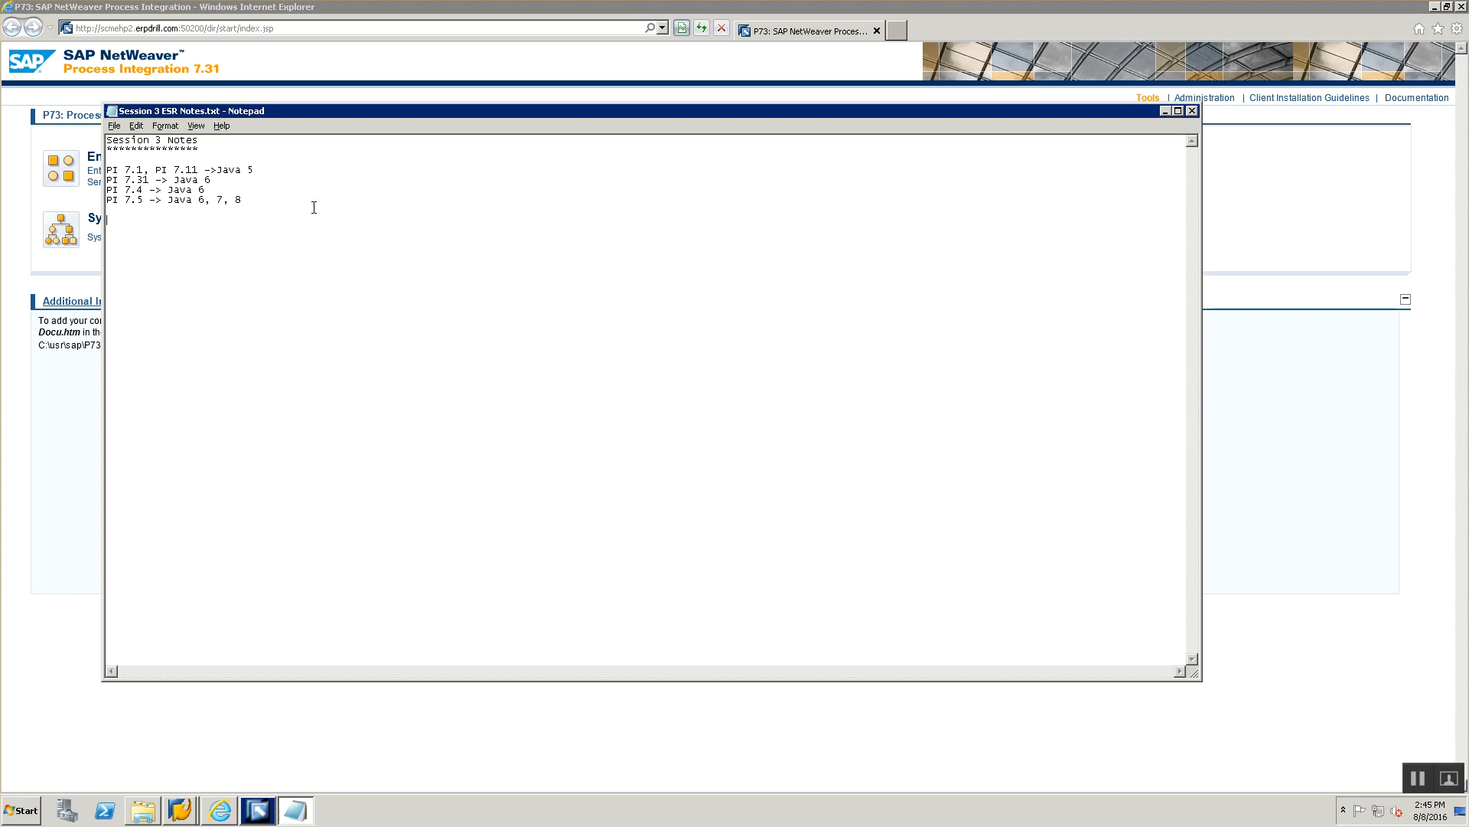
Switch to the Enterprise Services Builder and select the SWCV_SAP_TRAINING of sap software component.
key("alt+Tab")
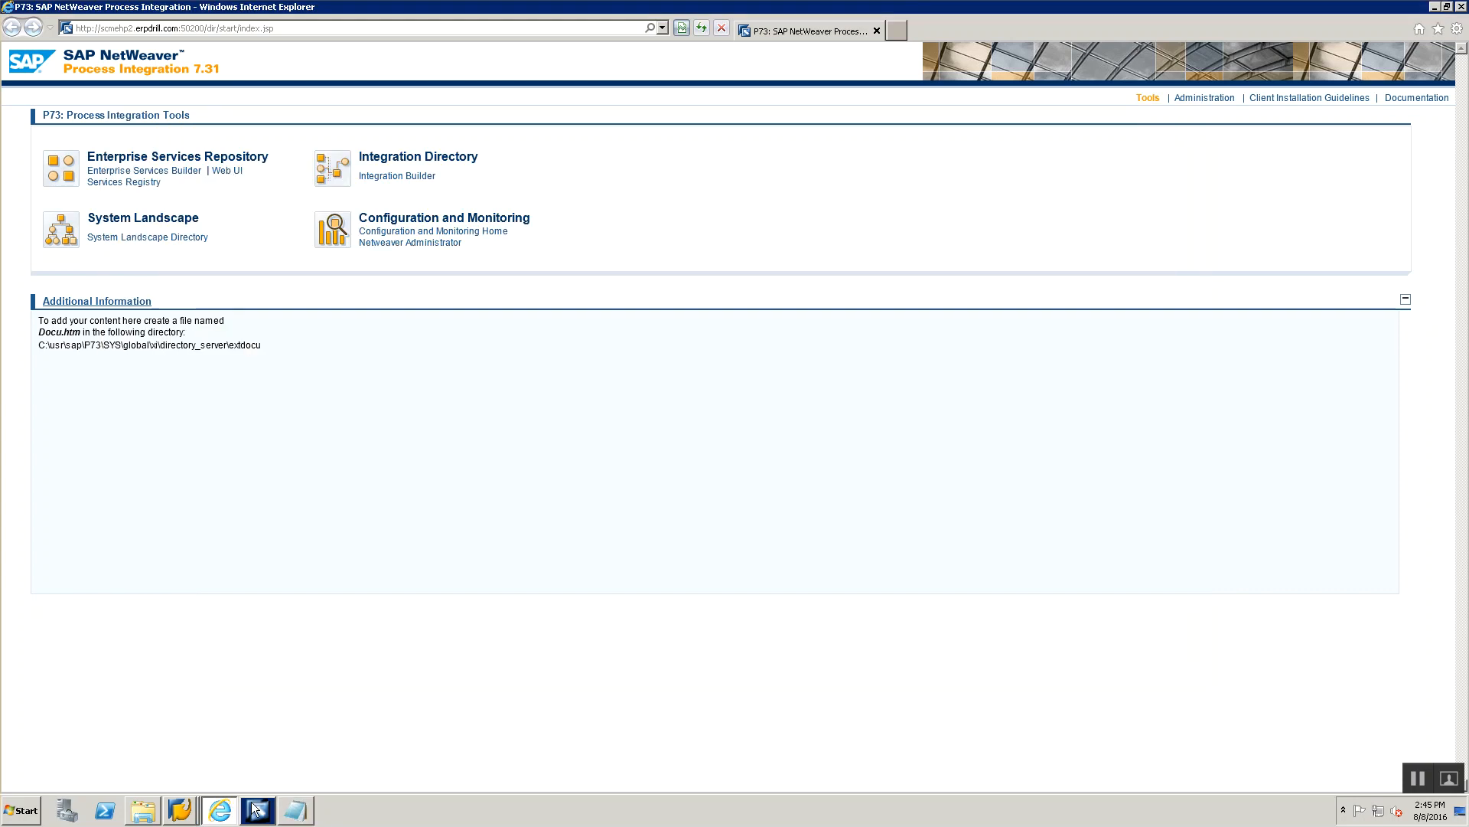
mouse_move(255, 807)
left_click(237, 774)
left_click(237, 775)
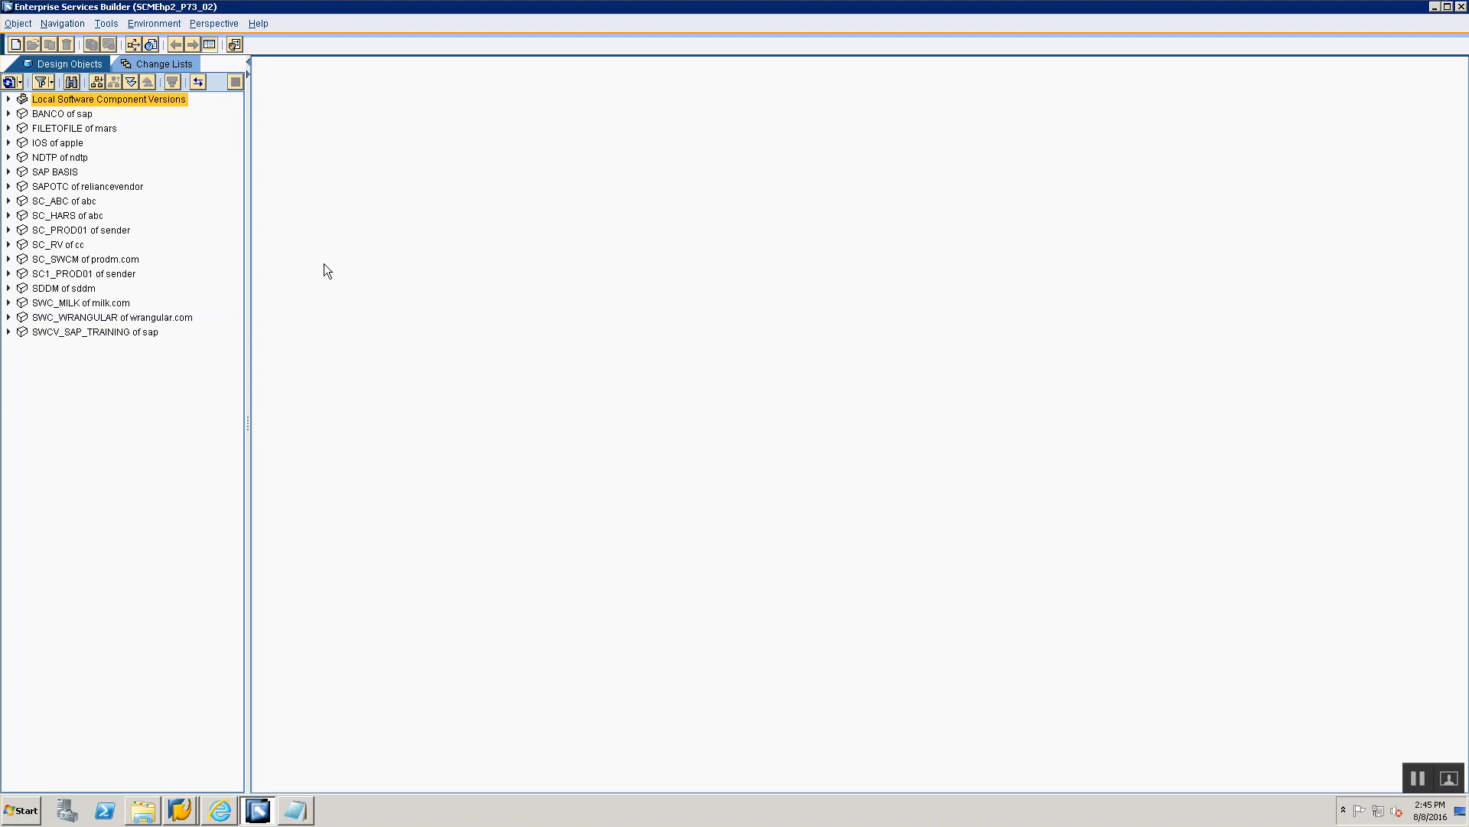
left_click(40, 337)
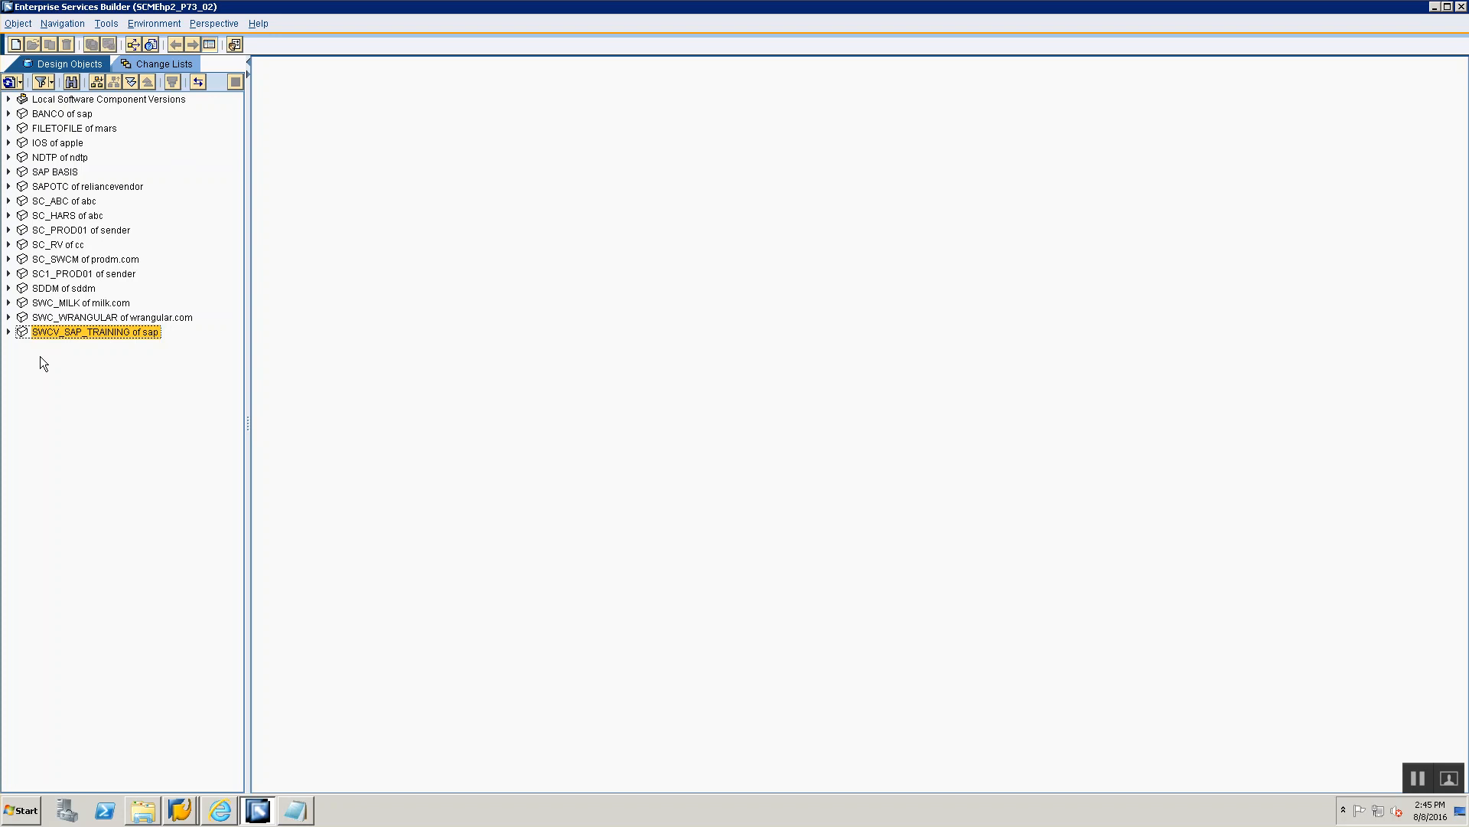
Open SLD Notes.txt from the C:\Training folder and highlight the SWCV label in it.
left_click(149, 811)
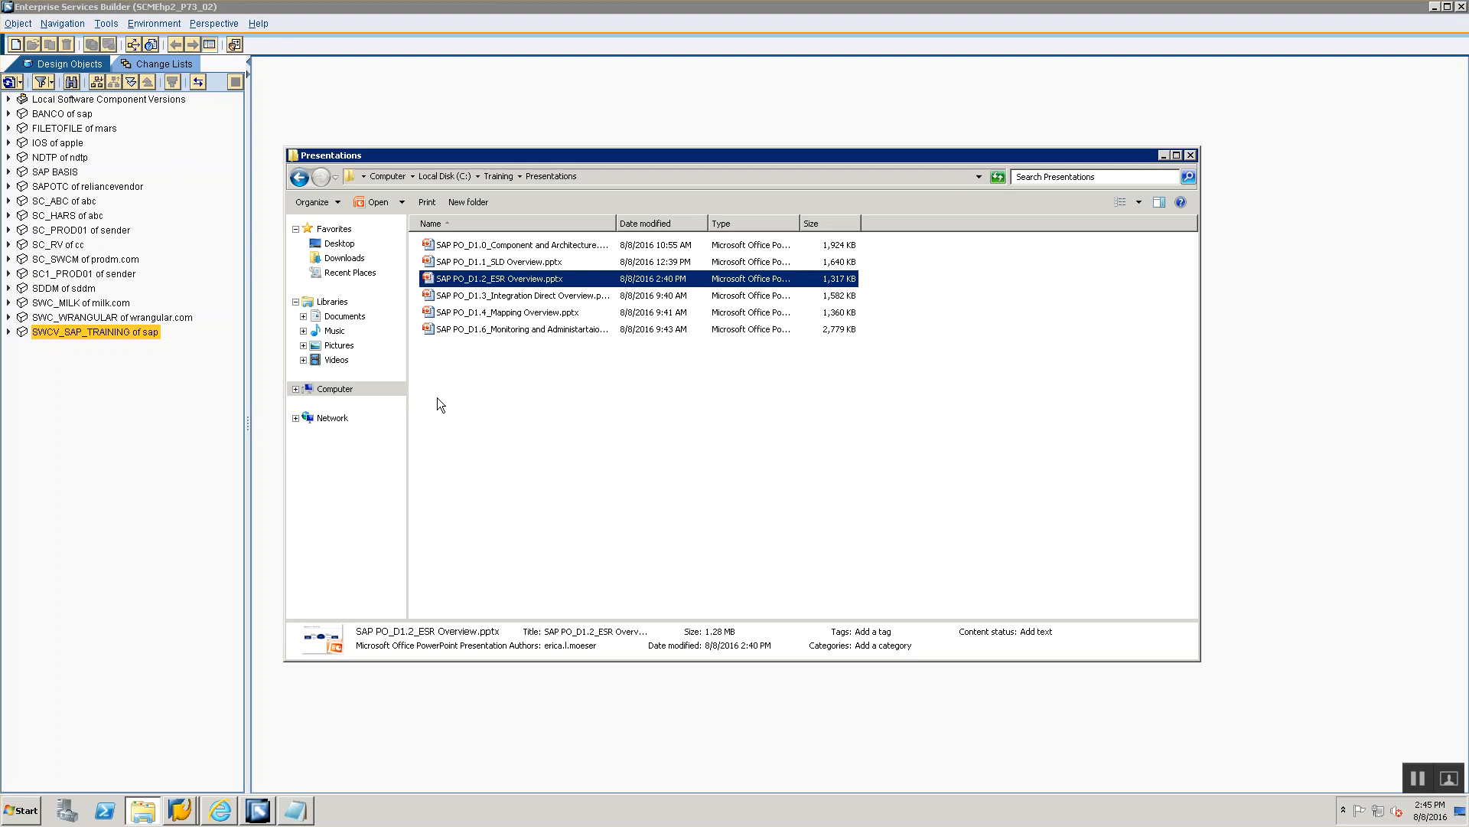
left_click(489, 176)
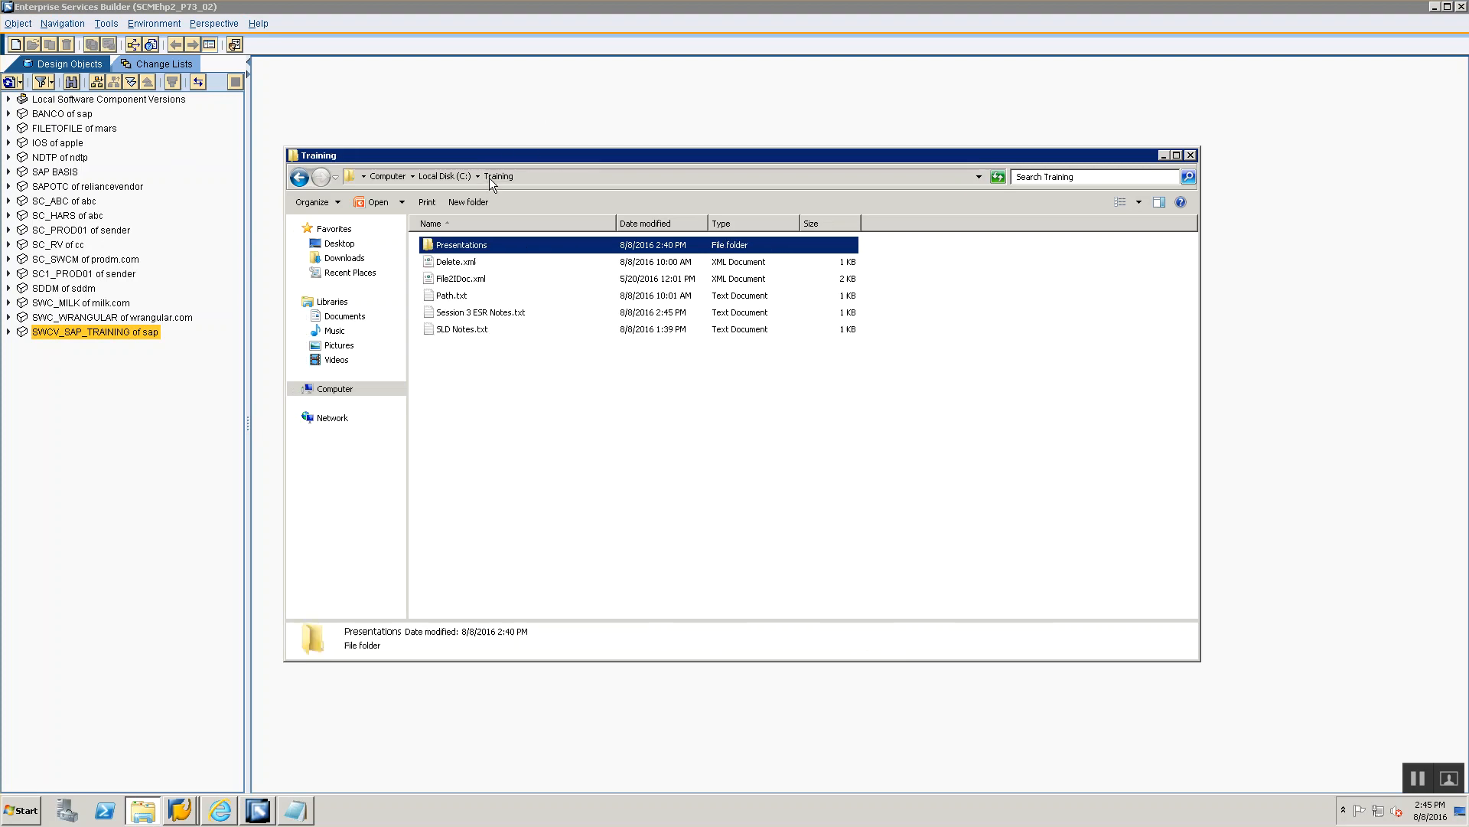
double_click(428, 329)
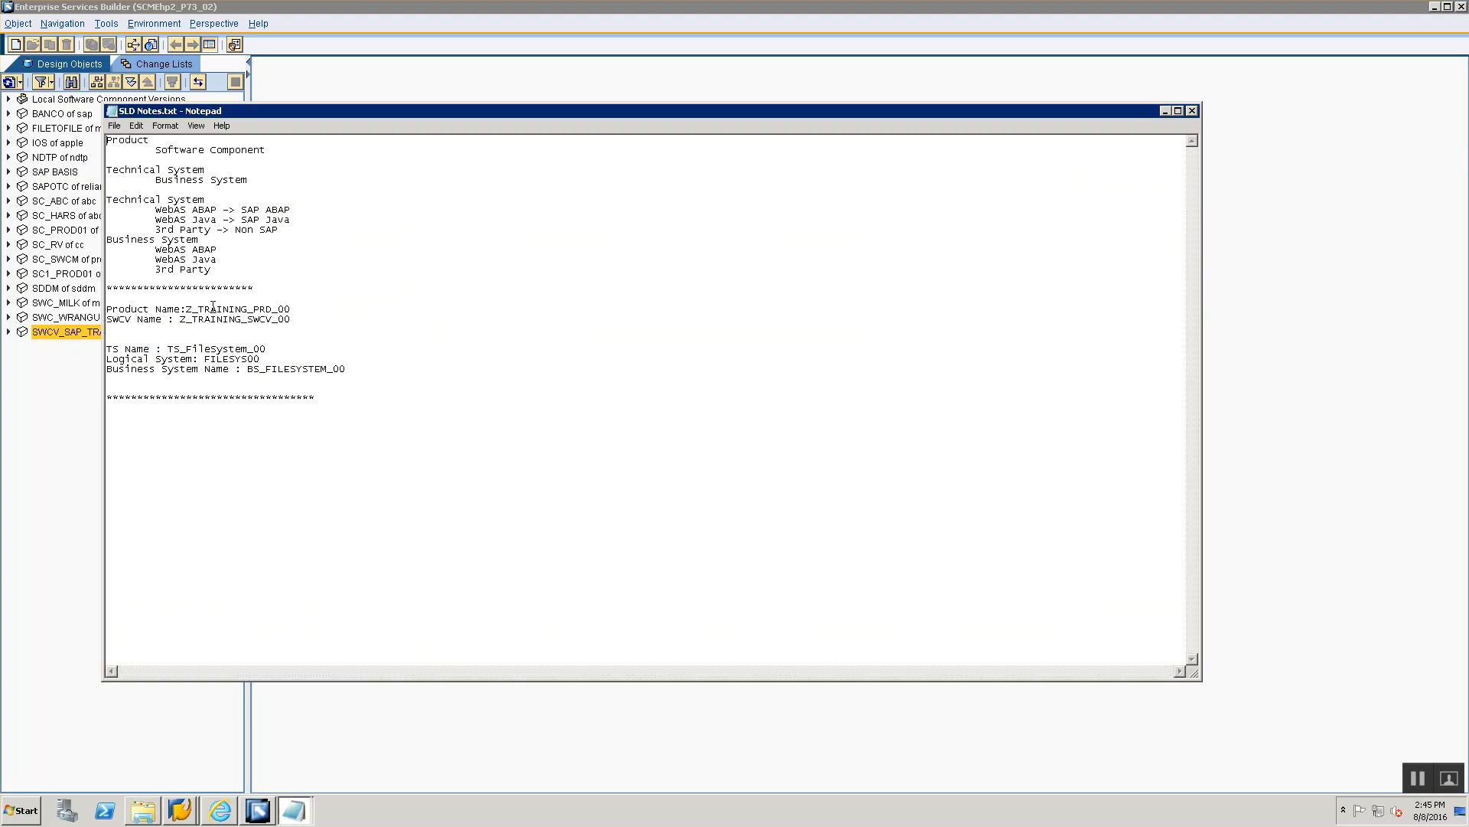
double_click(116, 321)
key("alt+Tab")
key("alt+Tab")
key("alt+Tab")
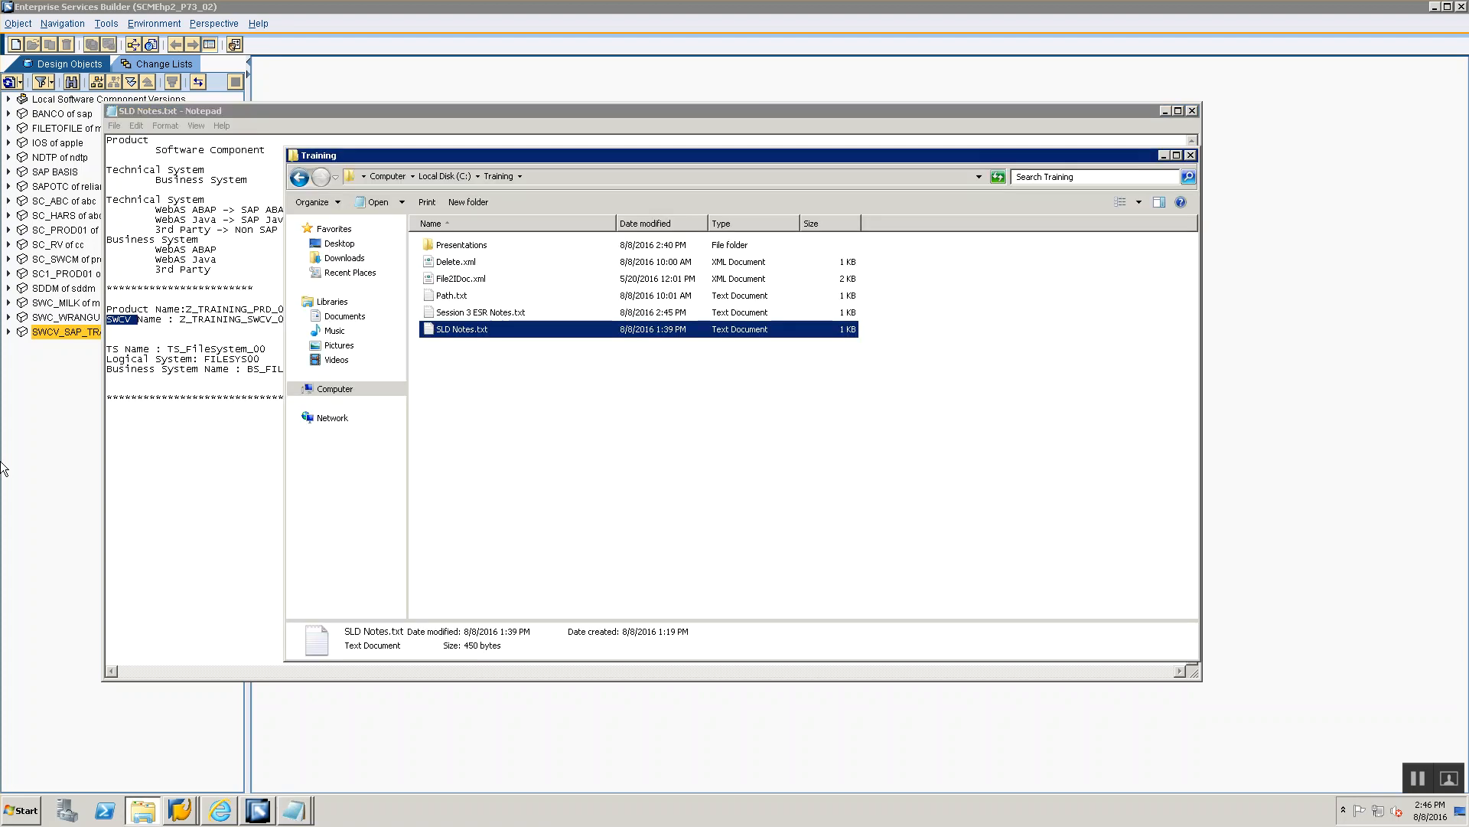
left_click(7, 458)
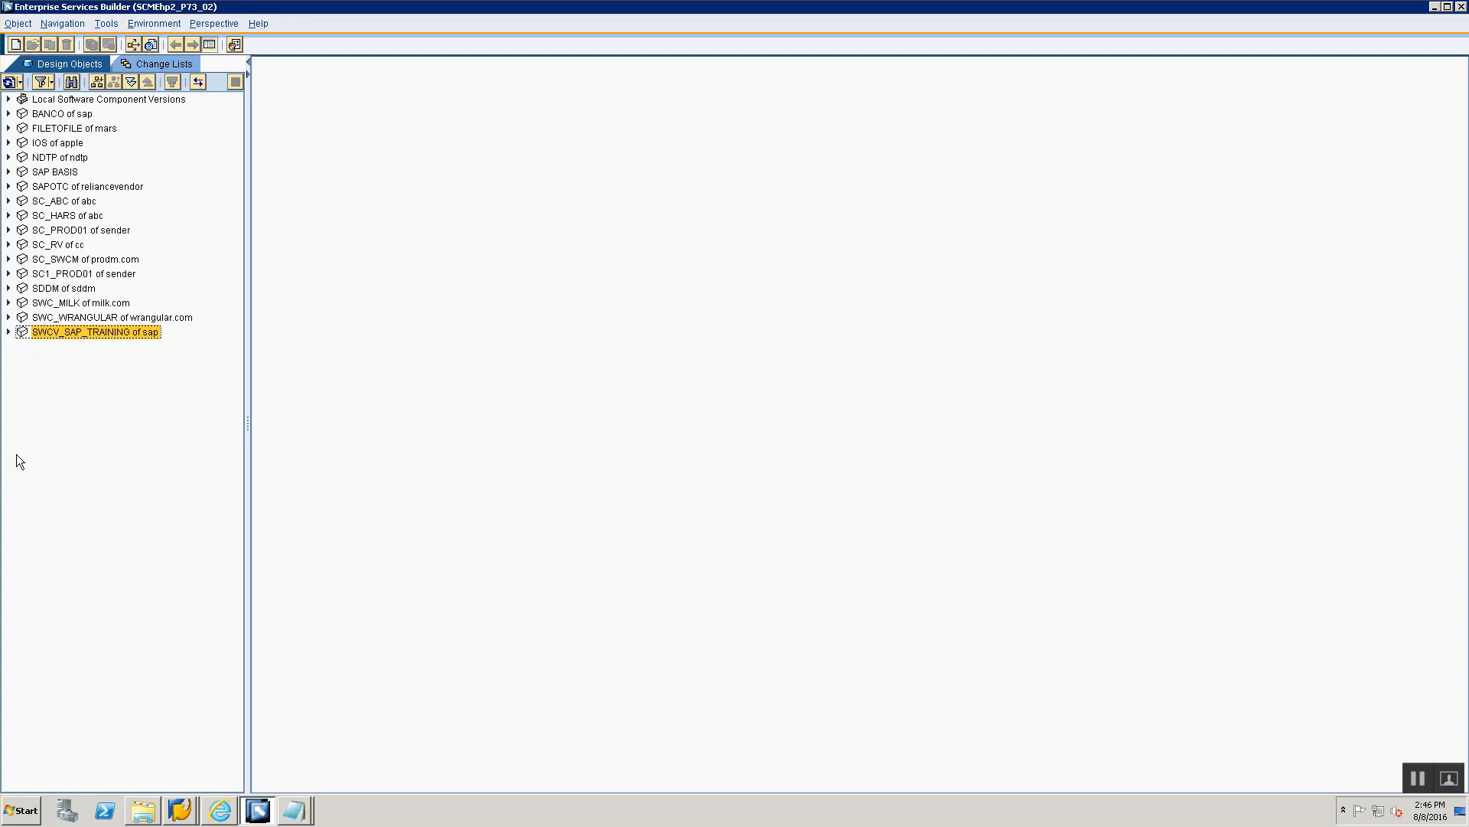
key("alt+Tab")
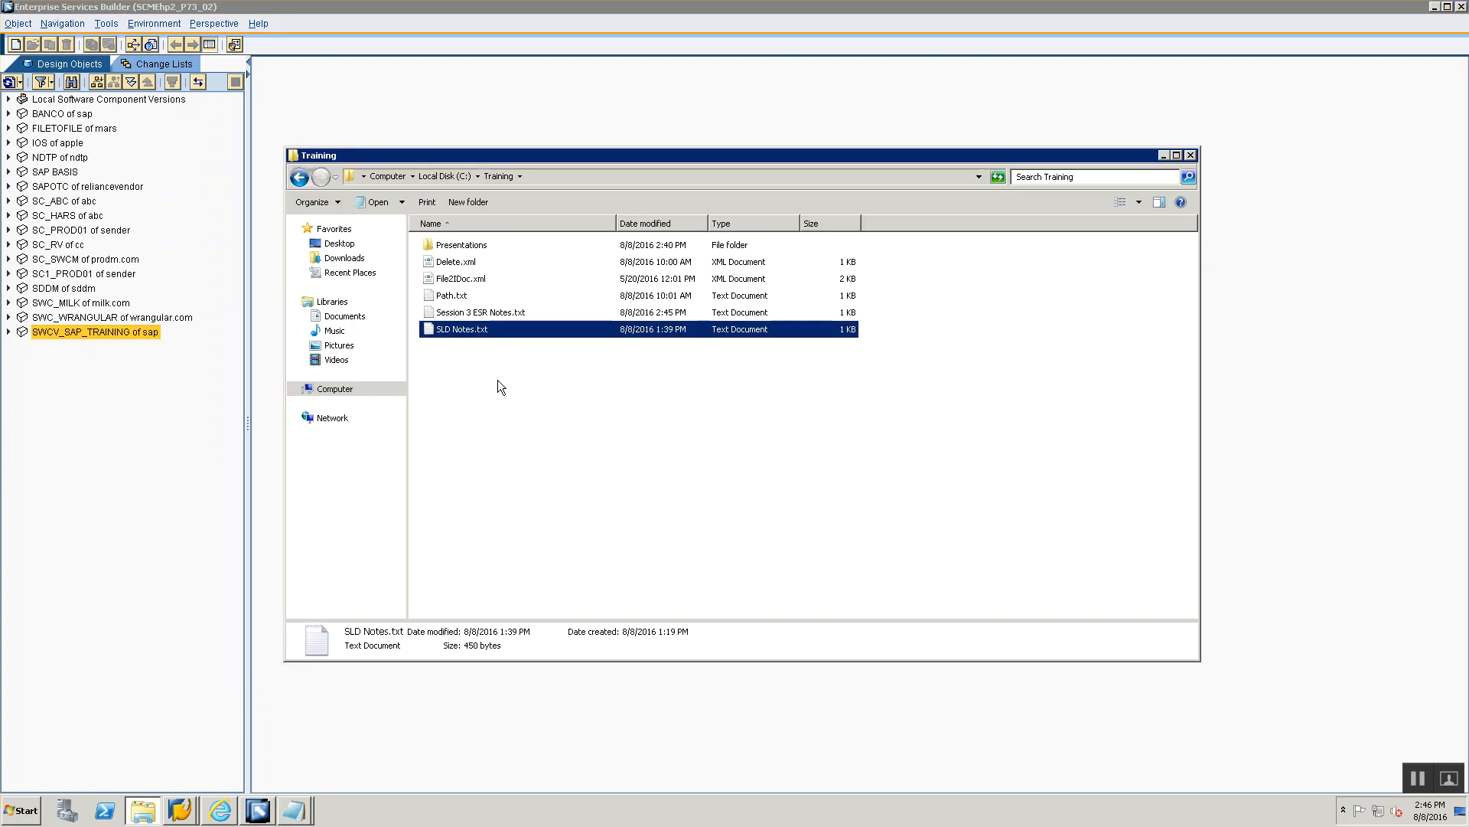
left_click(103, 376)
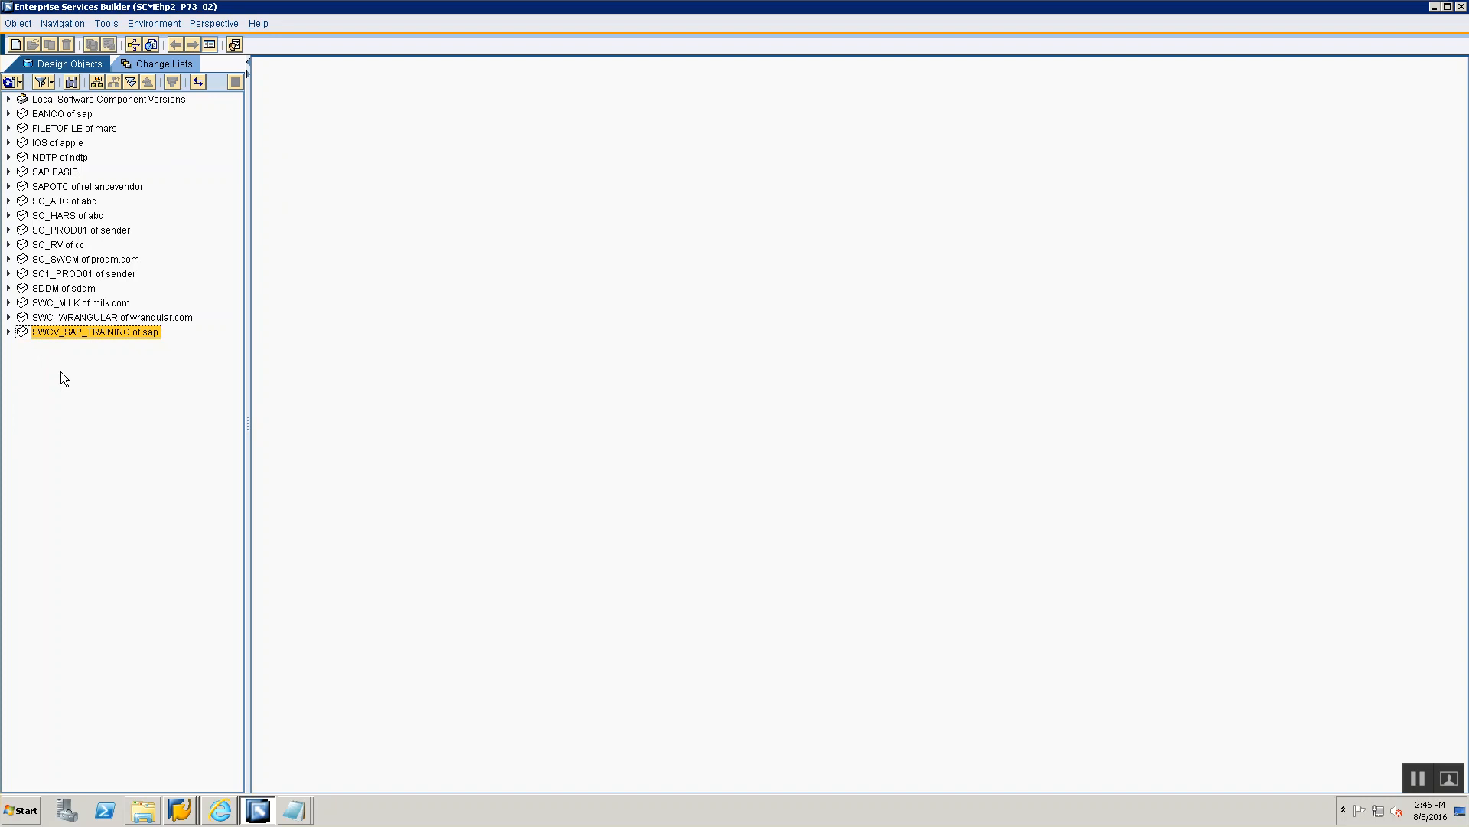
Switch to Session 3 ESR Notes.txt and add a row of asterisks followed by the heading "1. Import SWCV from SLD".
key("alt+Tab")
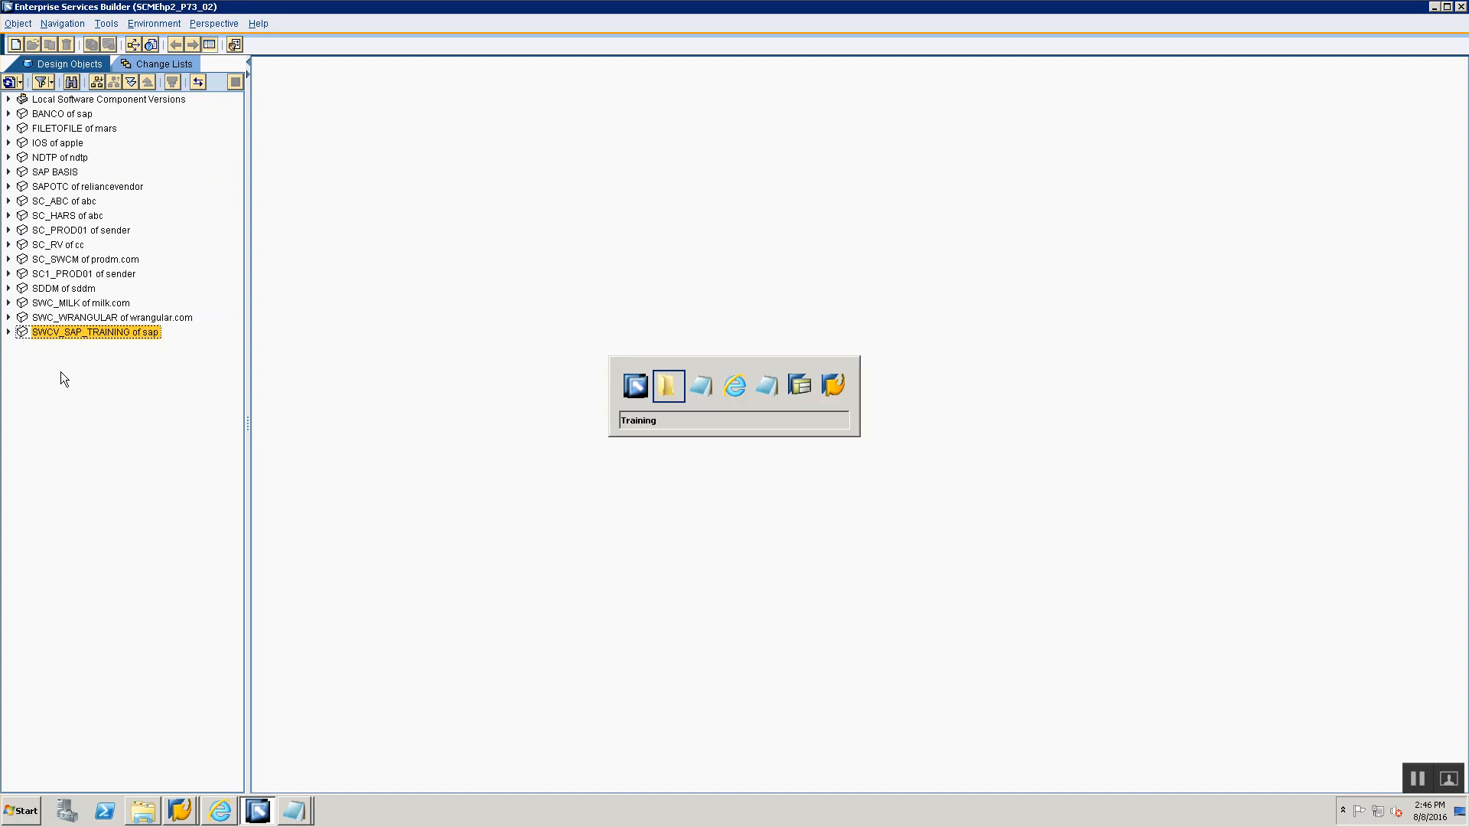
key("alt+Tab")
key("alt+Tab")
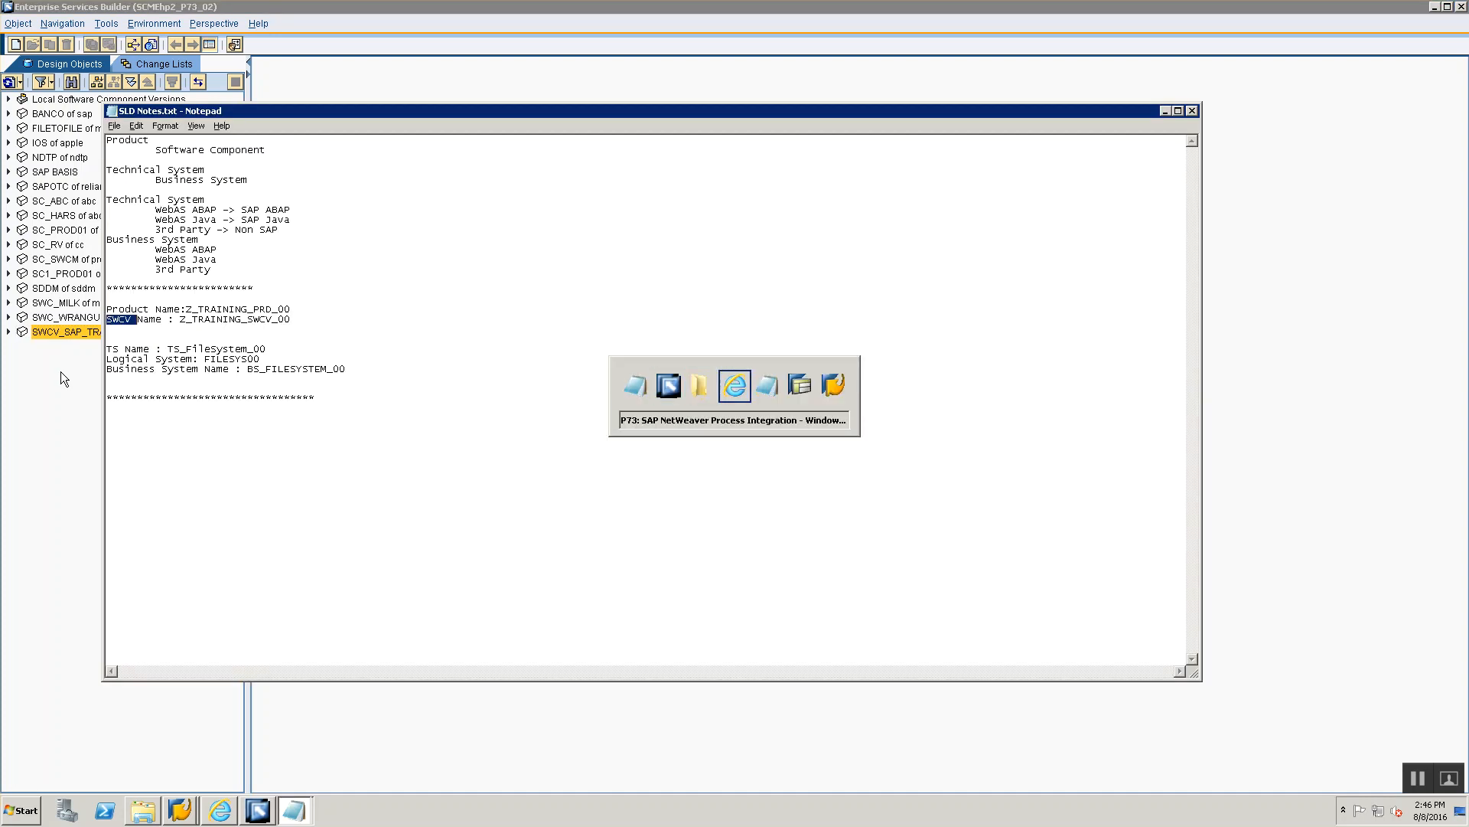
type("****************  ")
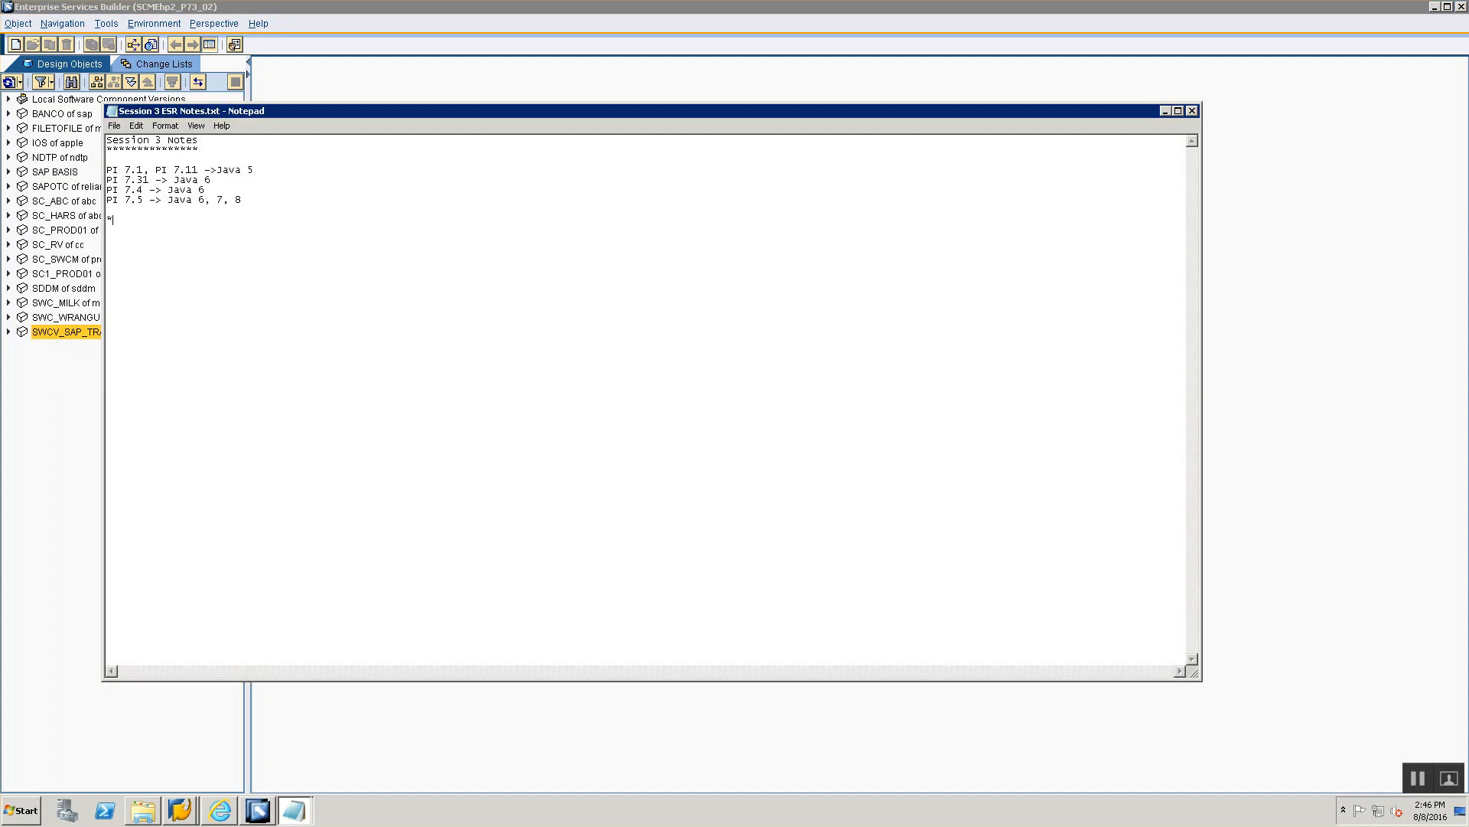
type("1. Impo")
type("rt SWCV")
type(" from SLD \t")
Add two indented lines under the heading: "-> Clear the SLD Data Cache" and "-> Import the SWCV from SLD".
type("->")
type(" Clear th")
type("e SLD Data Cache")
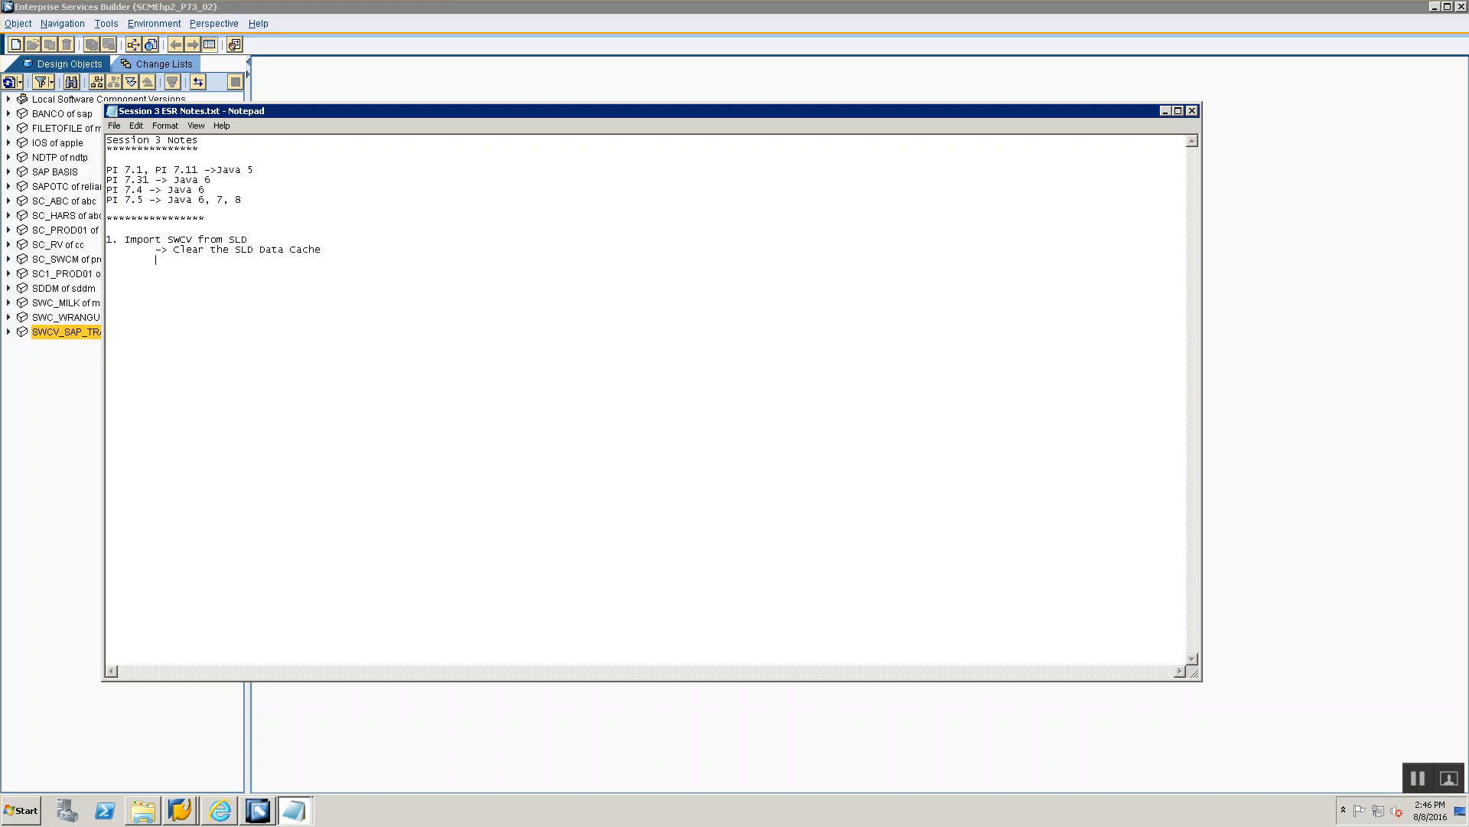
type(" \t-> Import the SWCV from SLD")
Locate the cache-clearing command in the Enterprise Services Builder and append "--> Environment --> Clear SLD Data Cache" to the cache line in the notes.
key("alt+Tab")
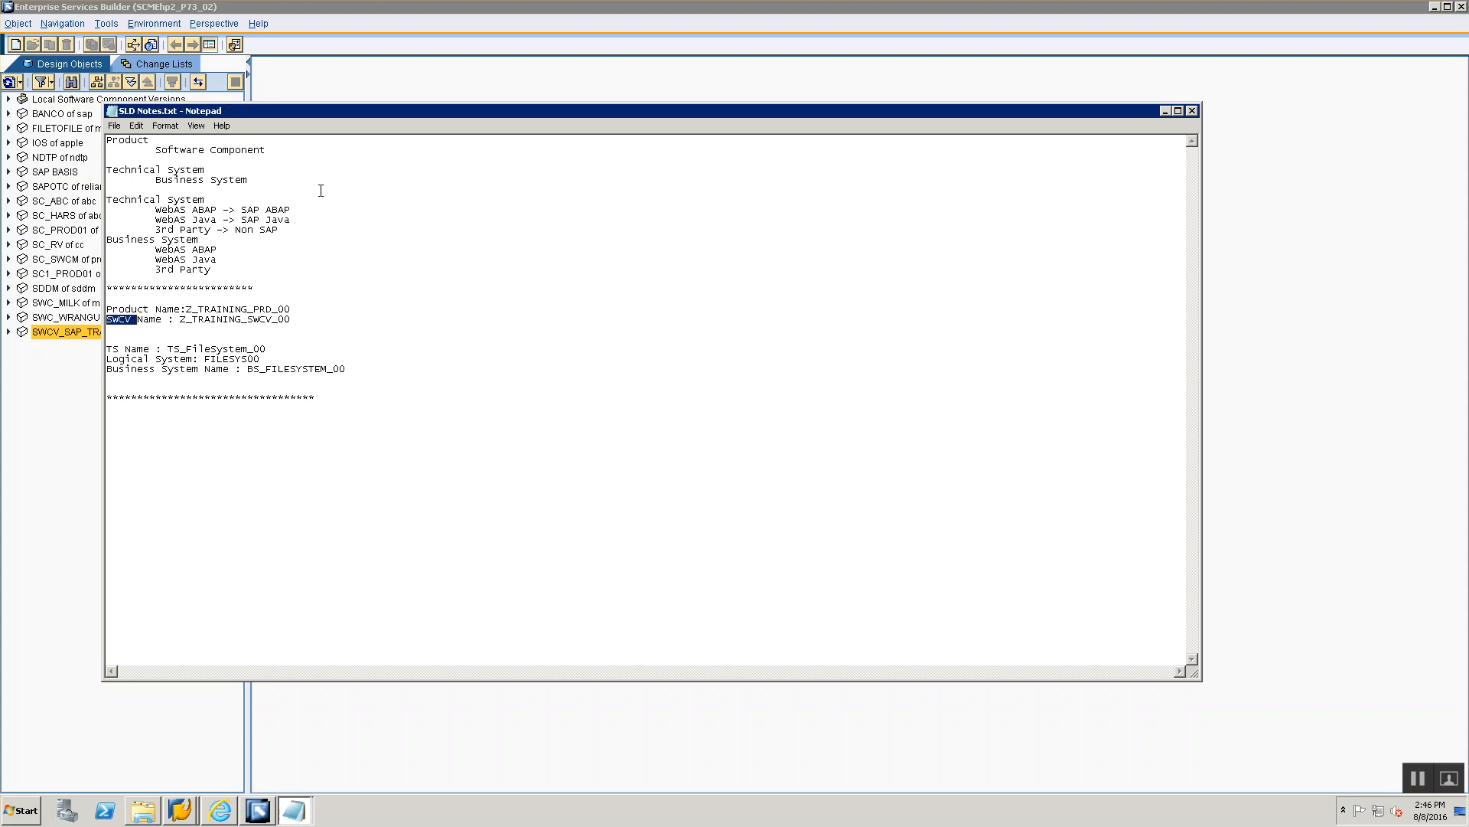
key("alt+Tab")
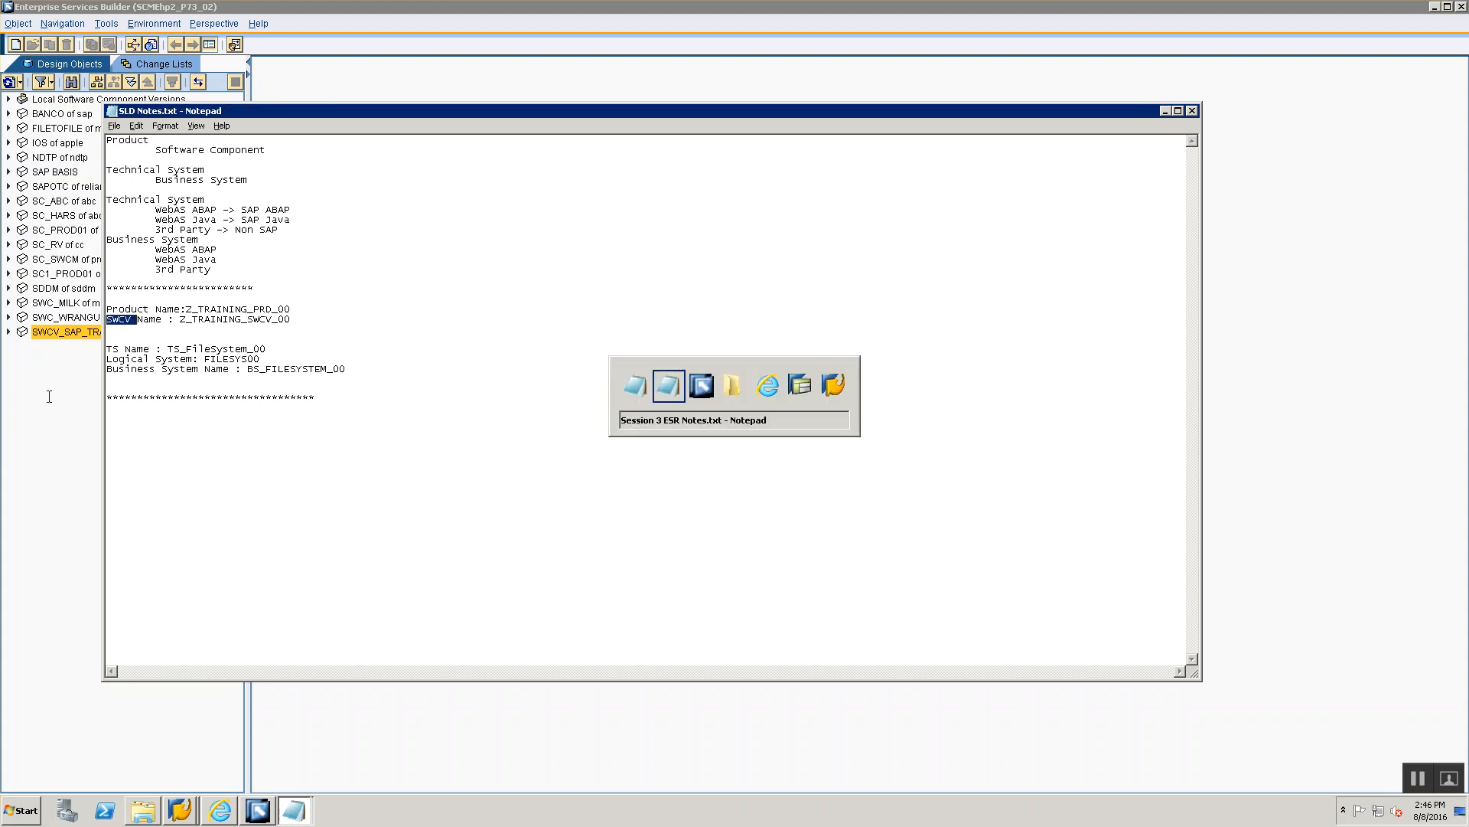
key("alt+Tab")
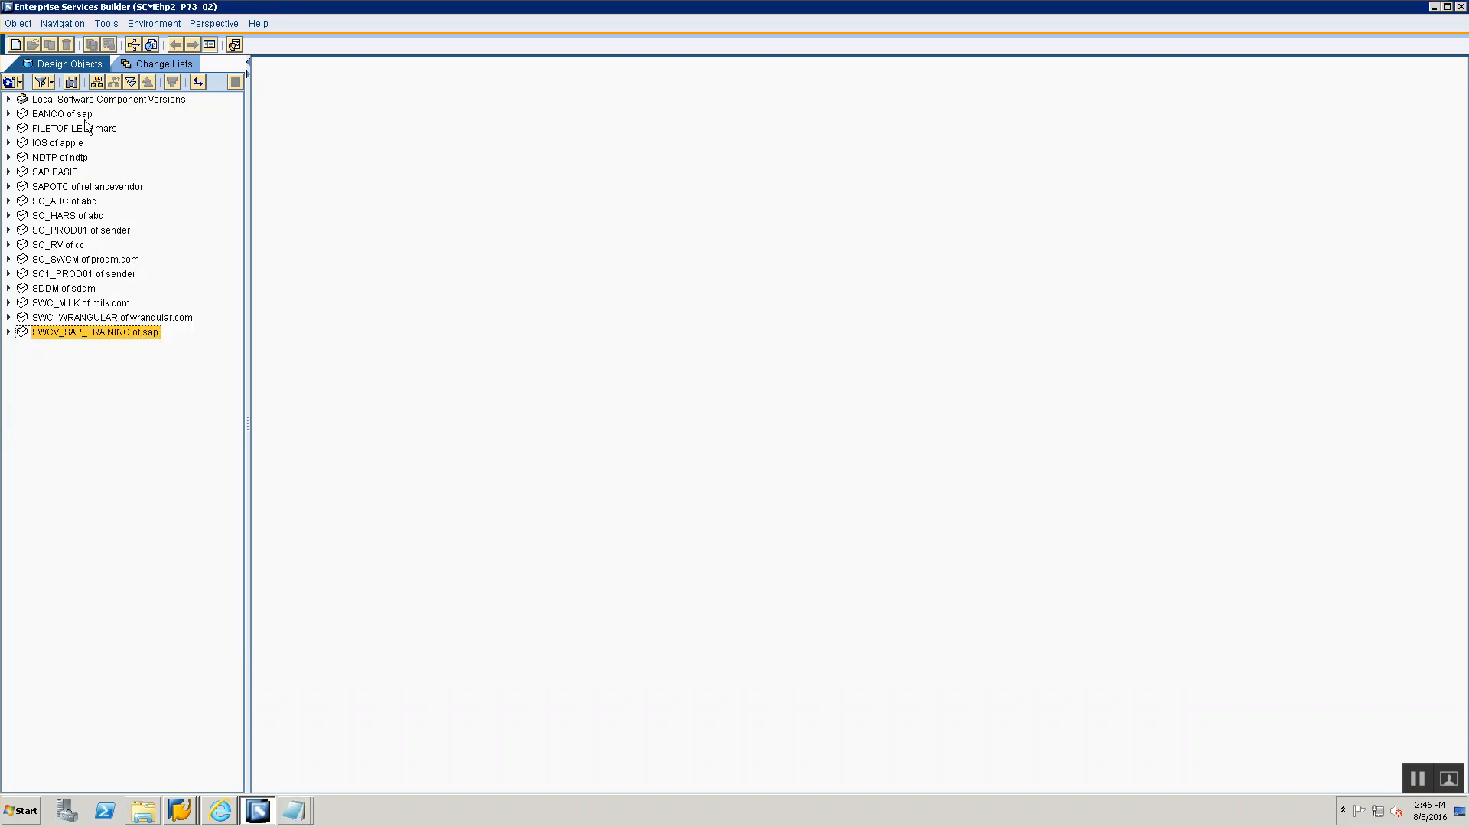
left_click(144, 22)
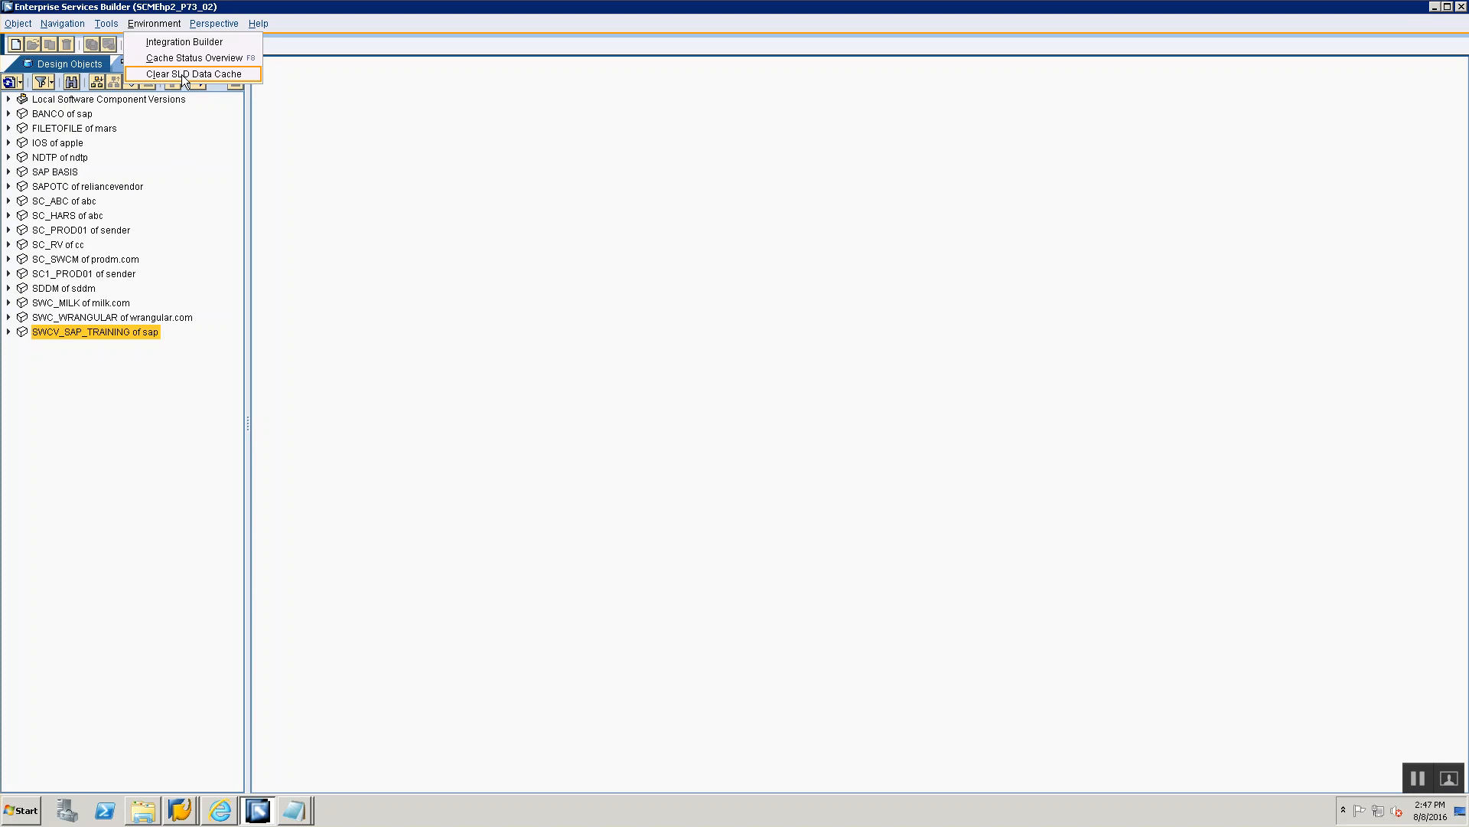
key("alt+Tab")
key("alt+Tab")
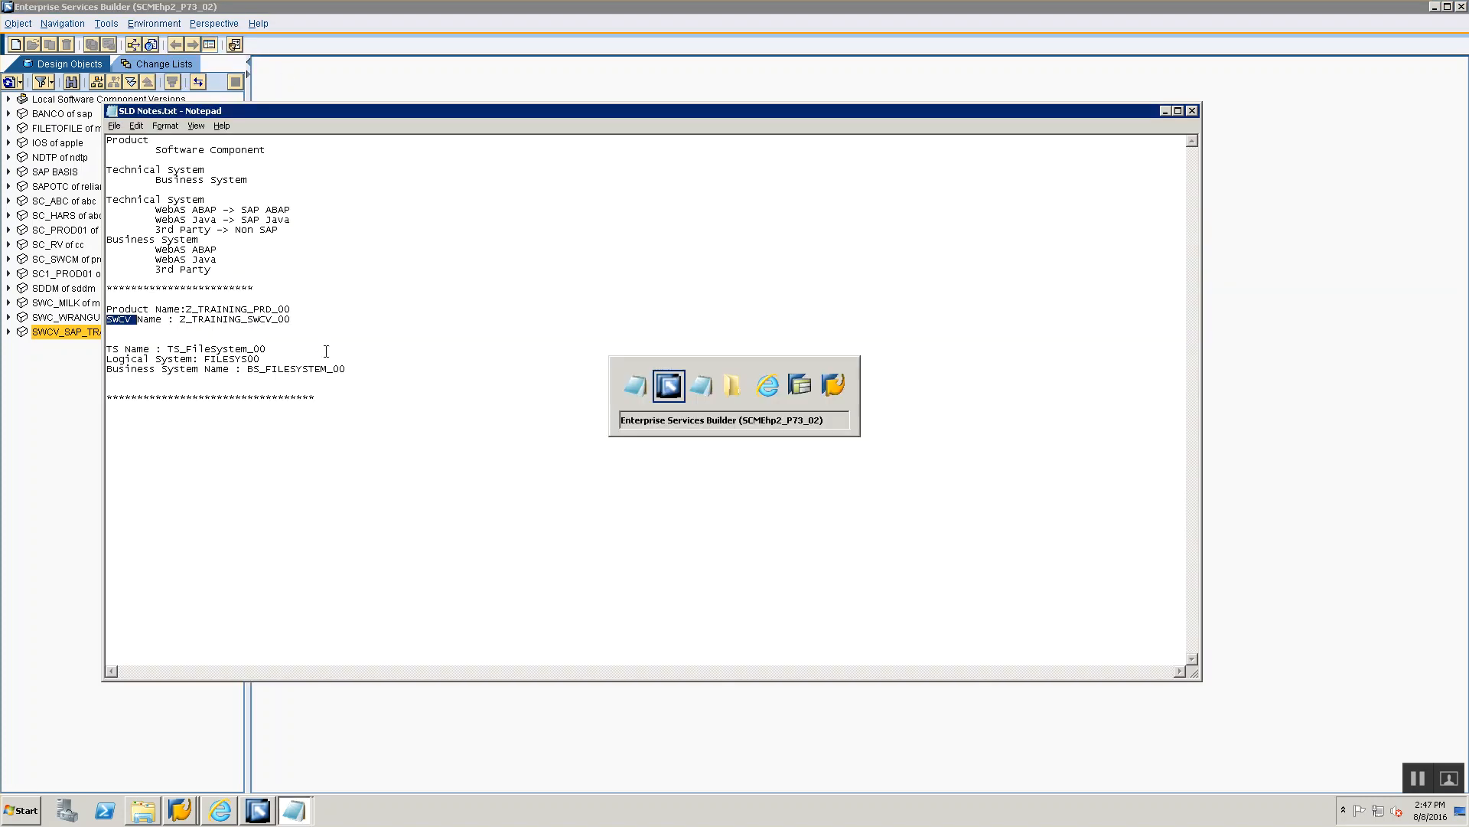
left_click(344, 246)
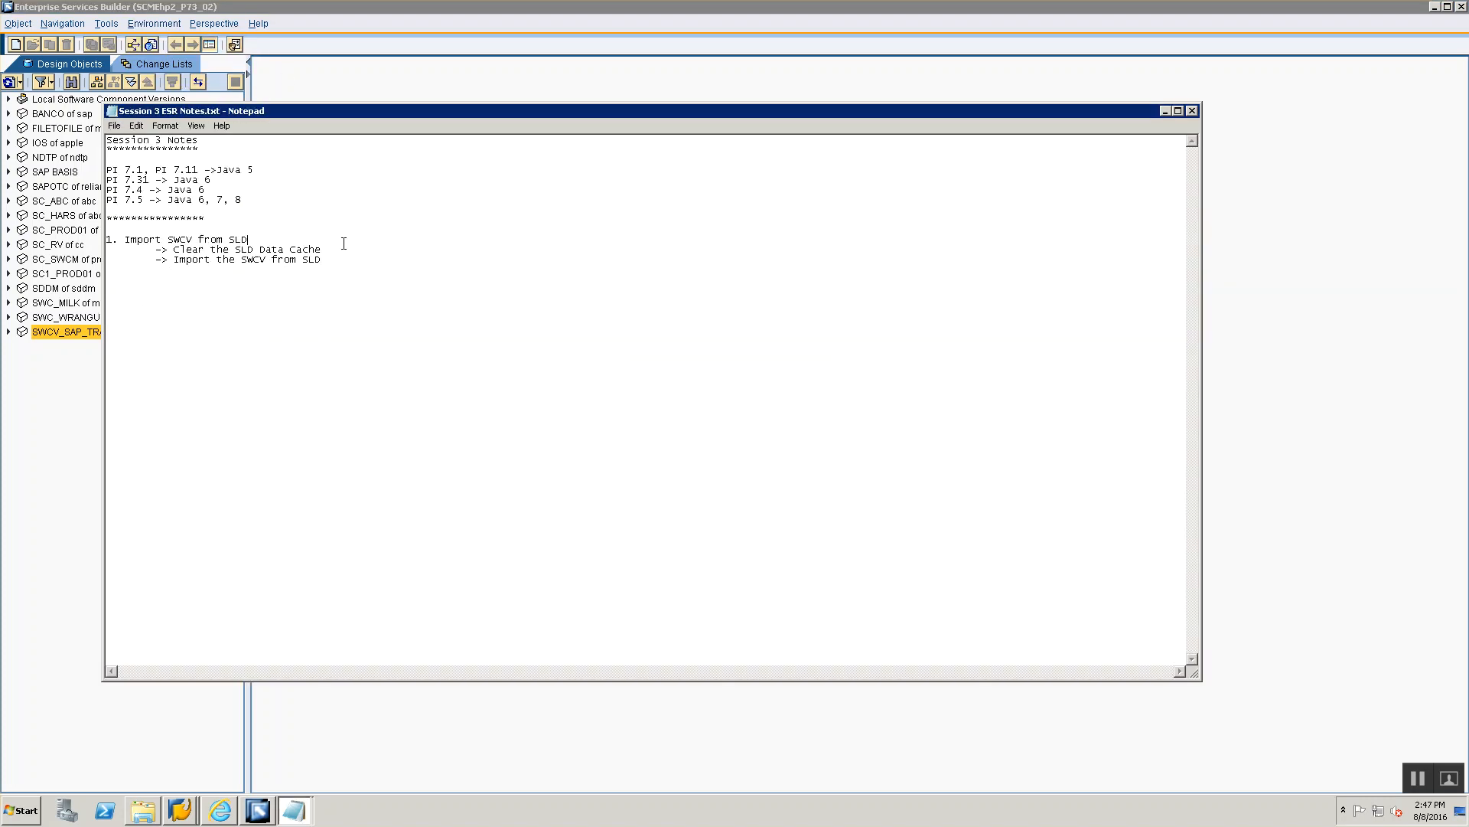
type("--> Enviuro")
type("ronment ")
type("--> Clear SL")
type("Data Cache")
Switch to the Enterprise Services Builder, clear the SLD data cache and close the resulting message.
key("alt+Tab")
key("alt+Tab")
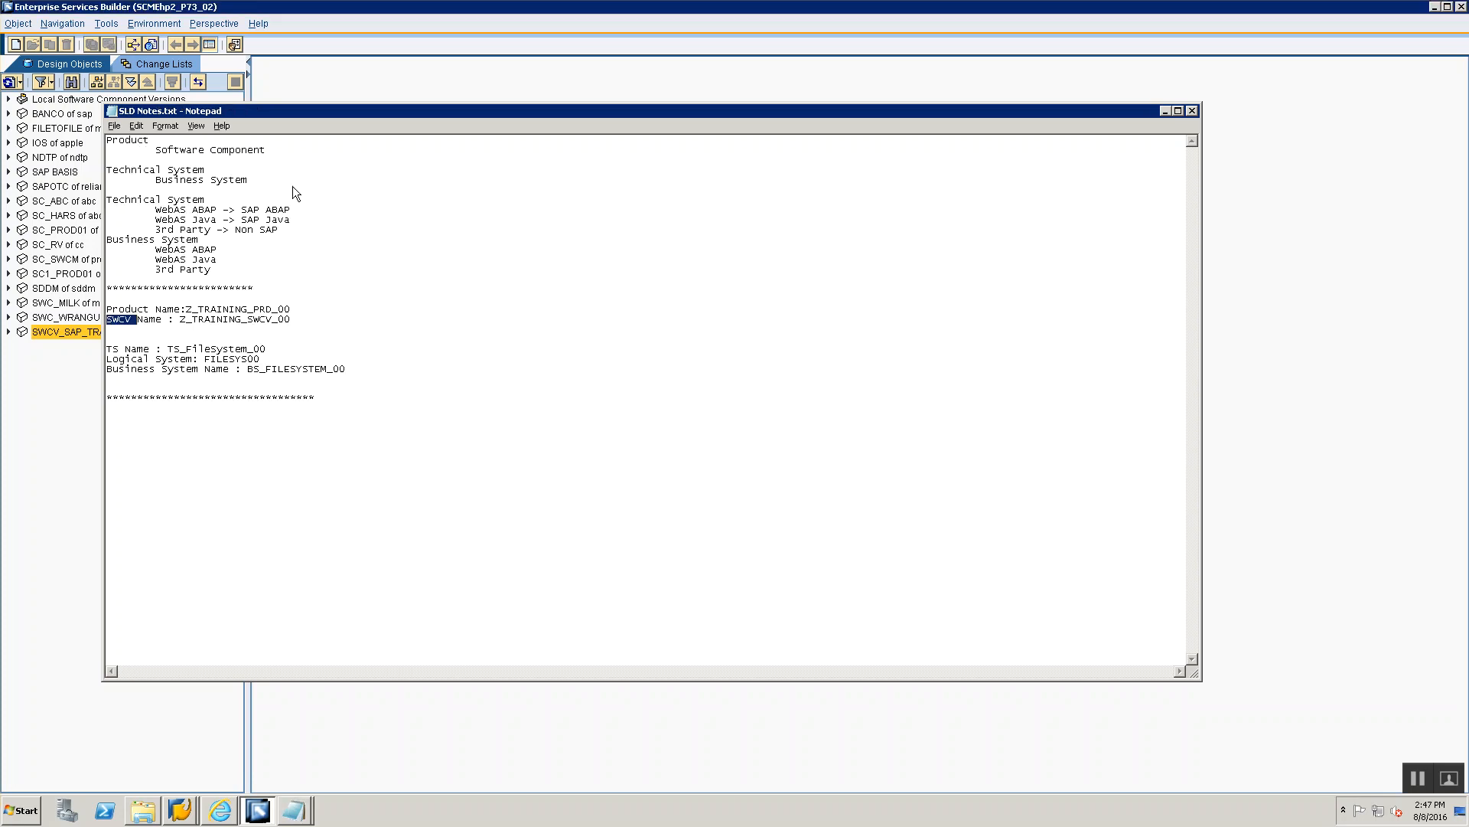
left_click(140, 24)
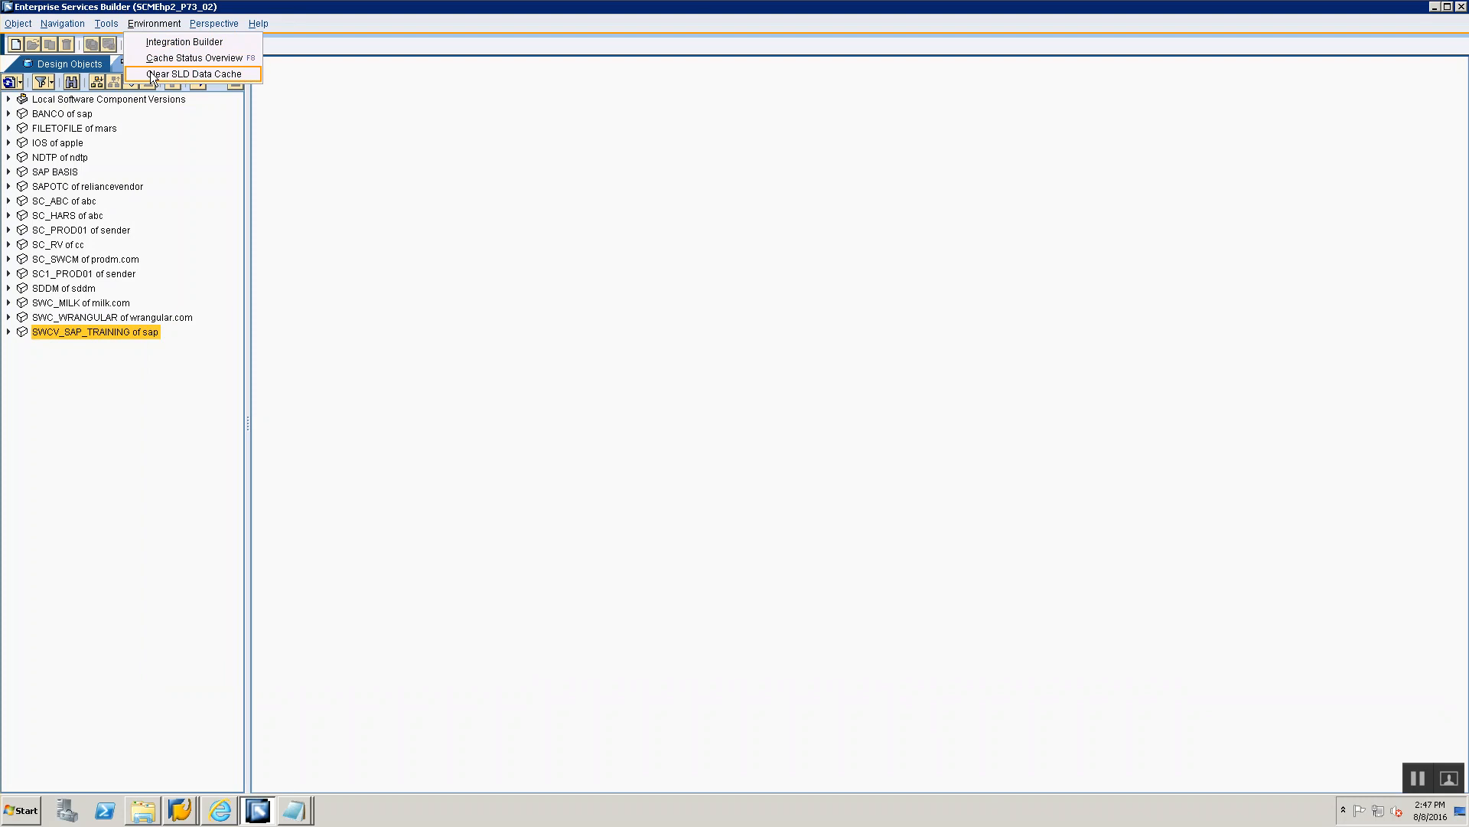
left_click(153, 74)
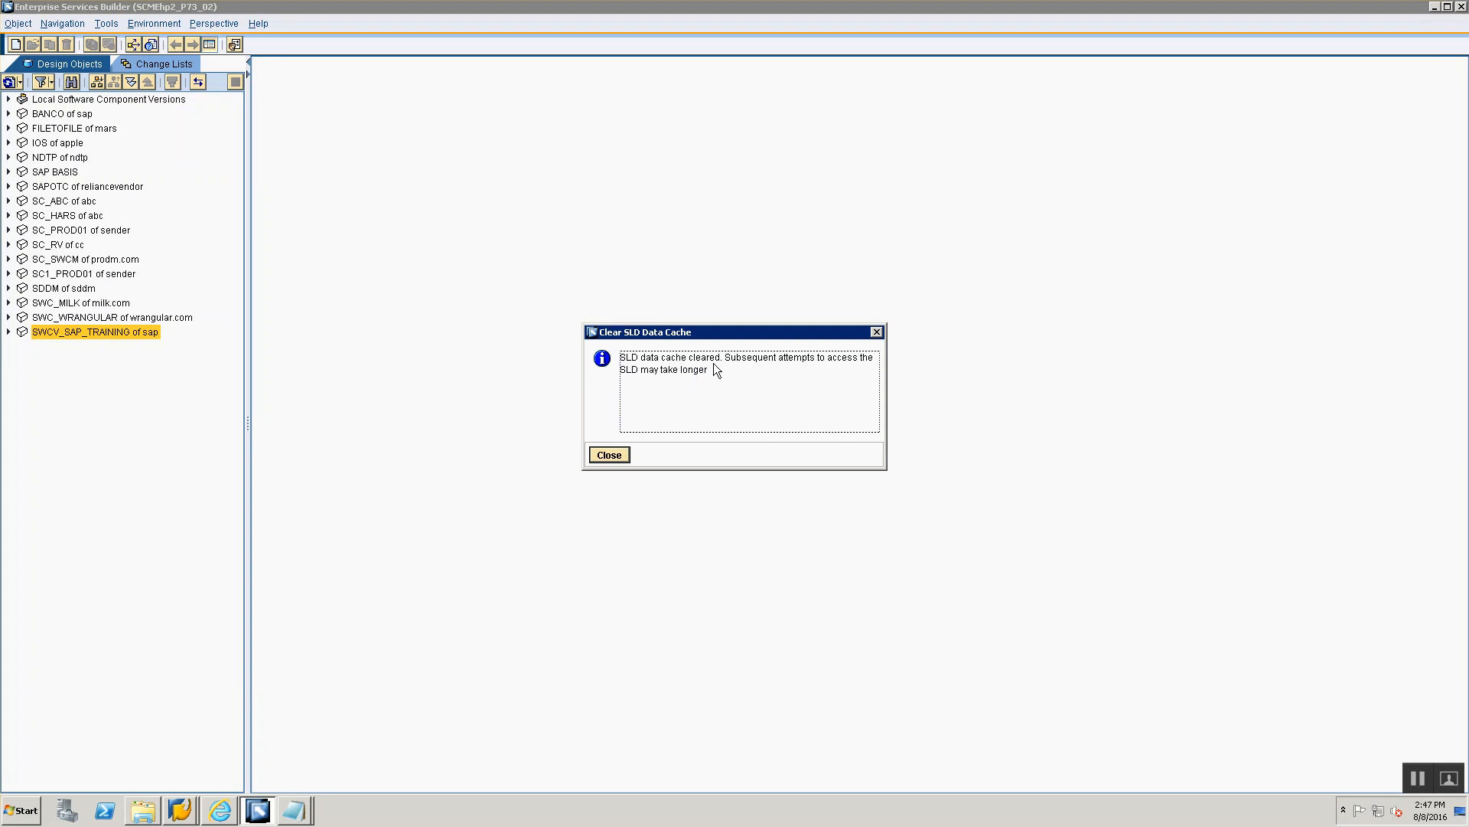
left_click(622, 450)
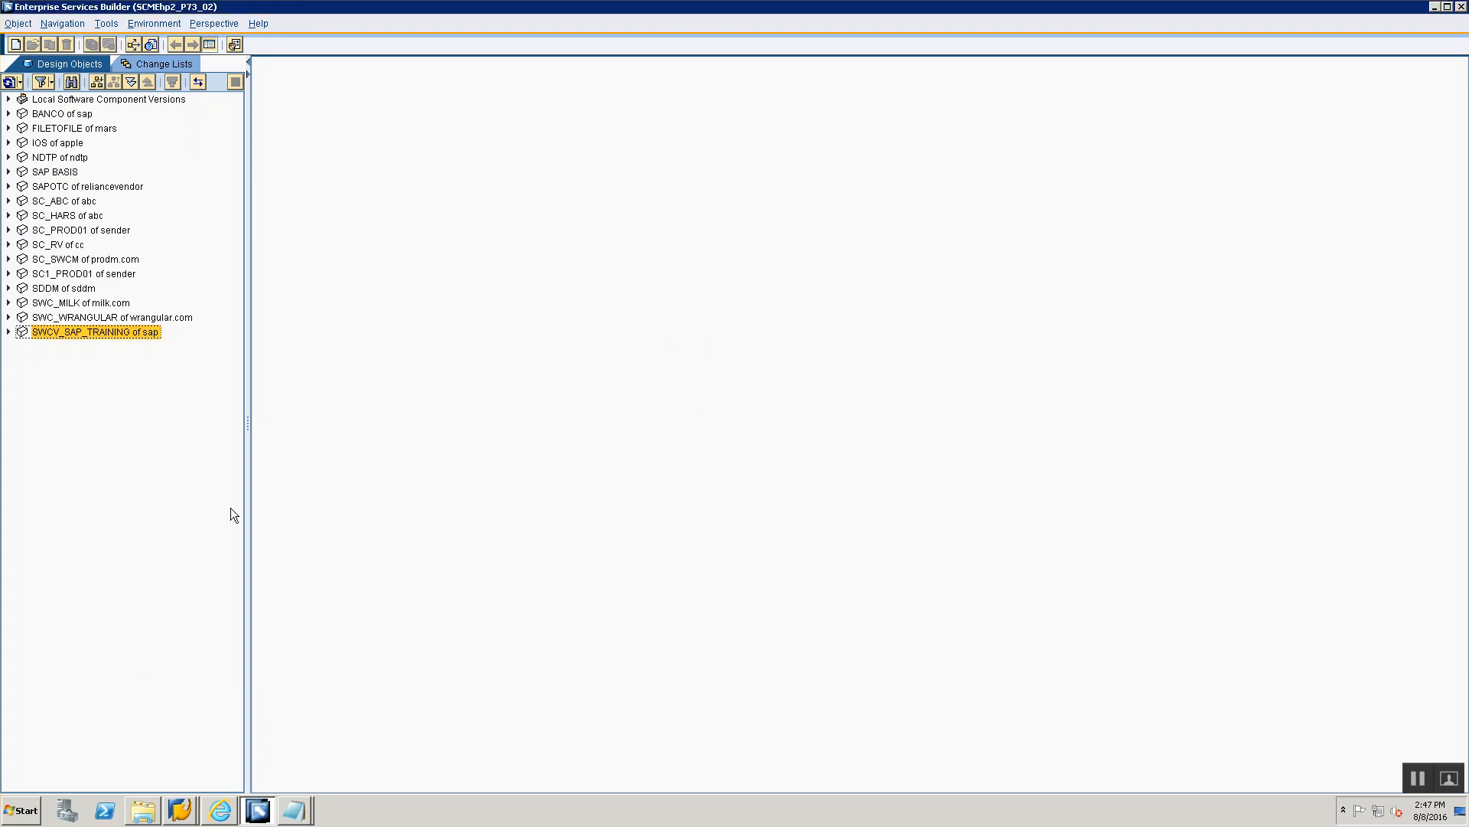
key("alt+Tab")
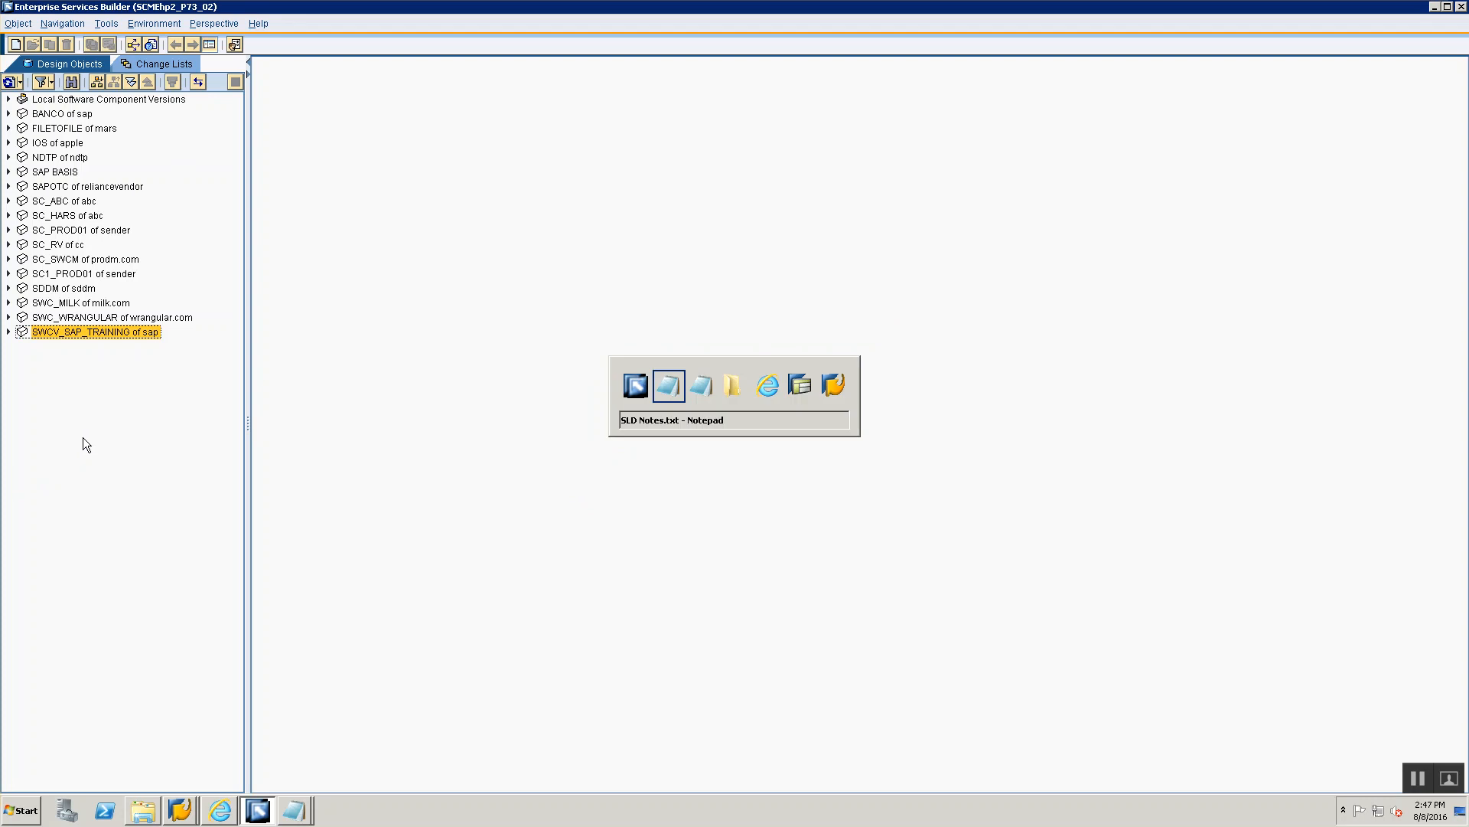
key("alt+Tab")
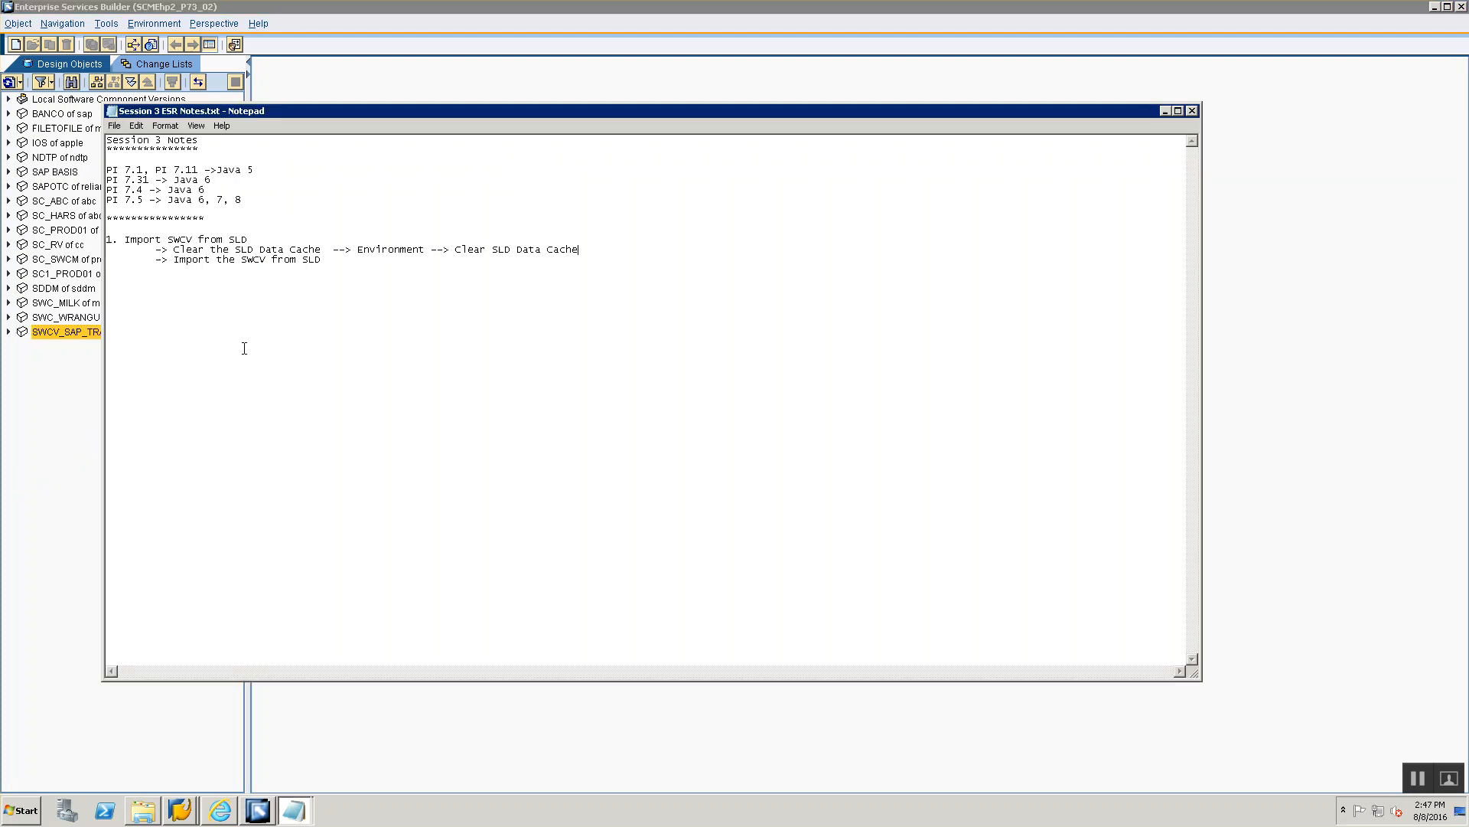
key("alt+Tab")
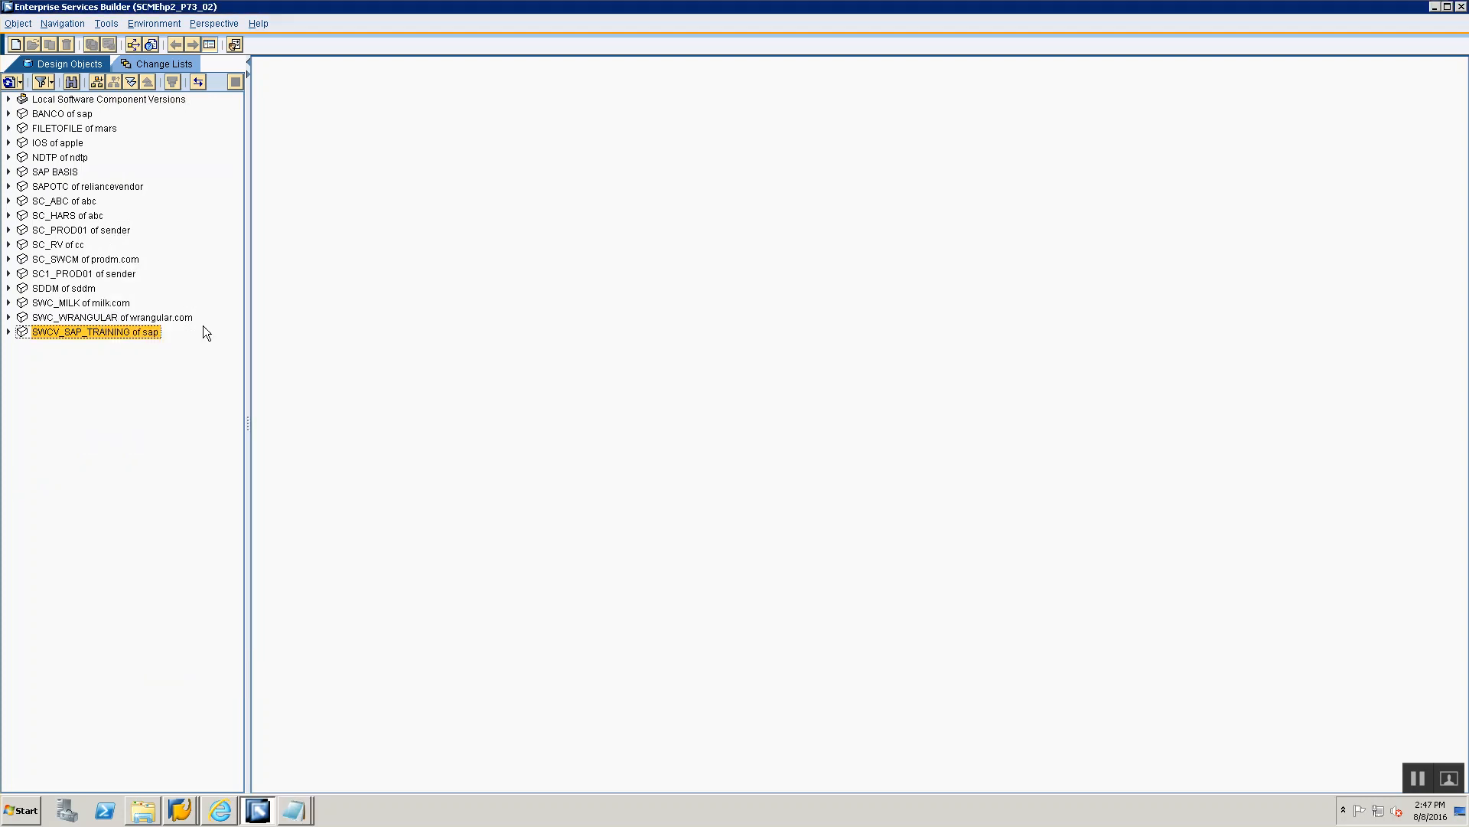
Start a new Software Component Version object with the Import from SLD option and display the list of software component versions.
right_click(57, 330)
left_click(49, 470)
right_click(53, 478)
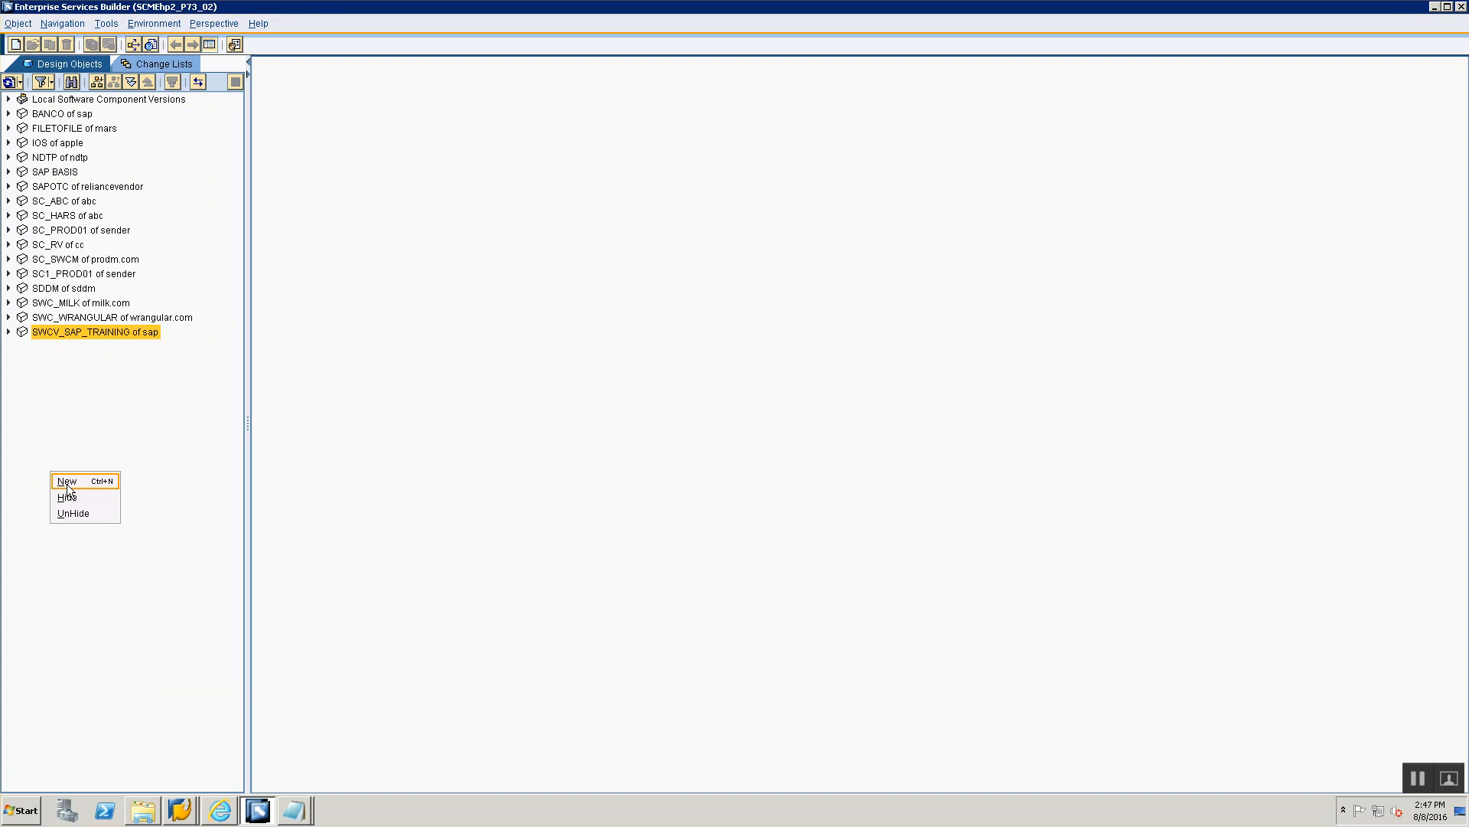
left_click(75, 438)
right_click(75, 438)
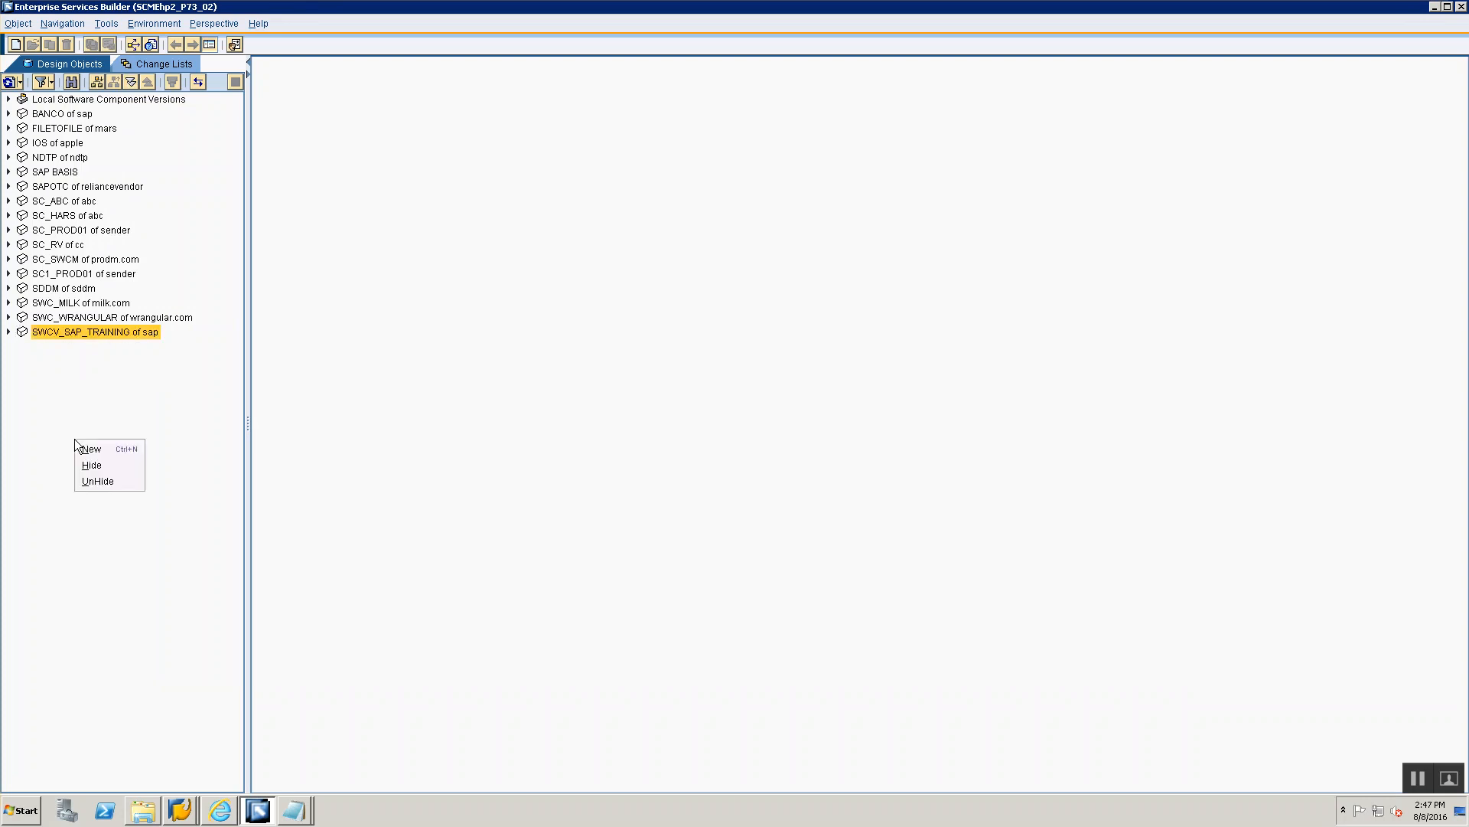
left_click(91, 449)
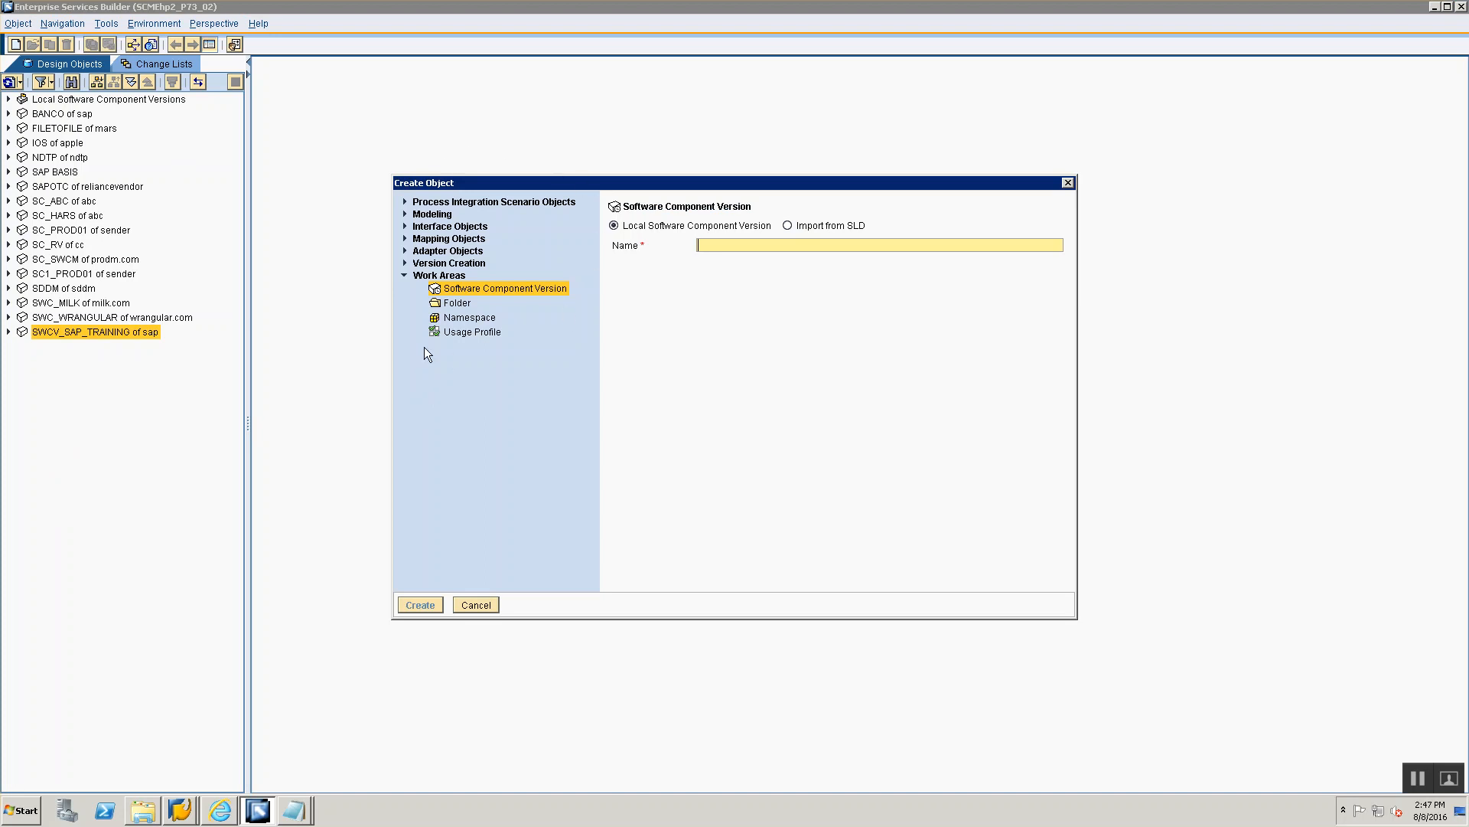
left_click(466, 292)
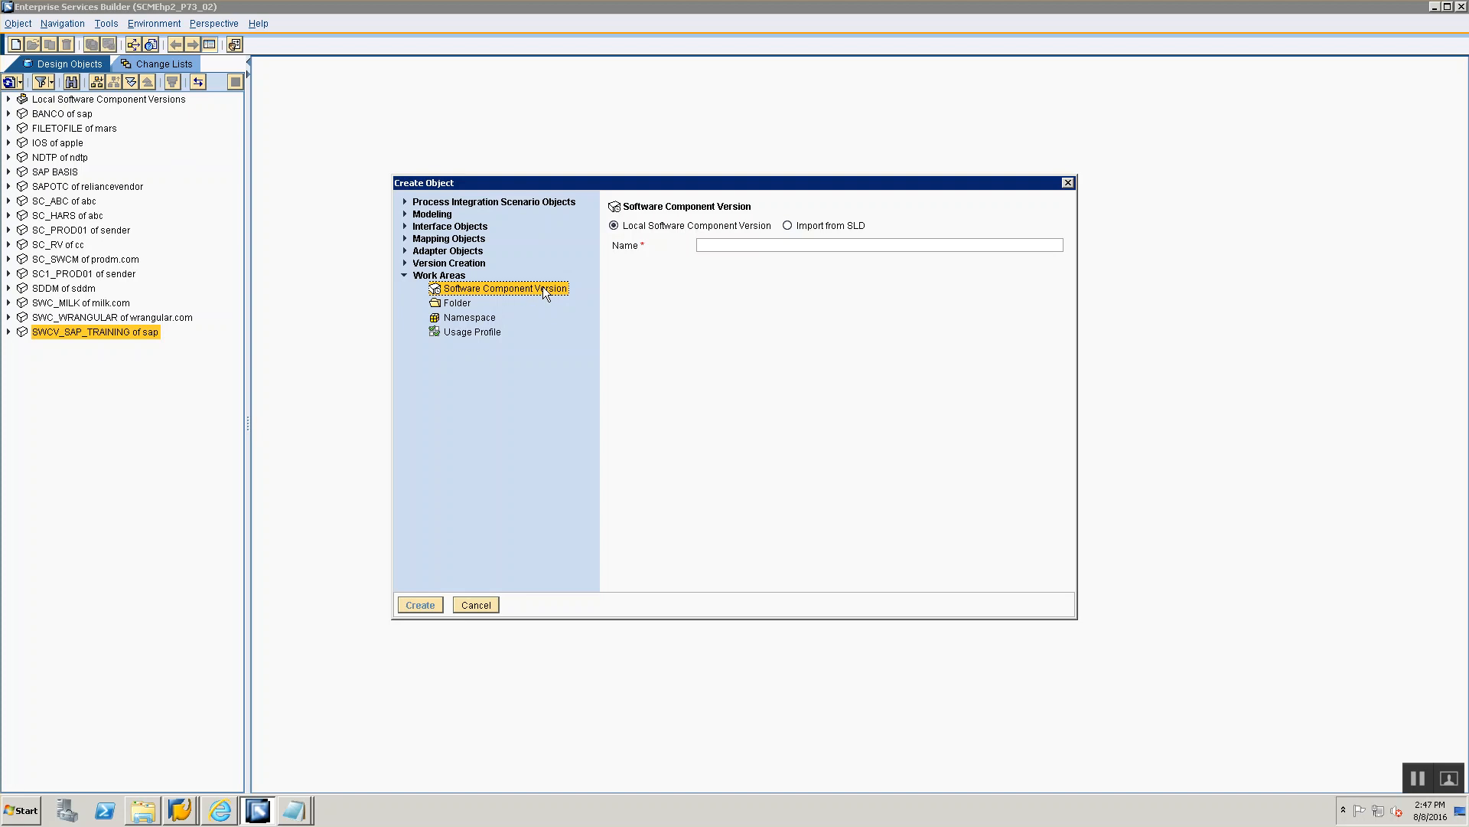
left_click(789, 226)
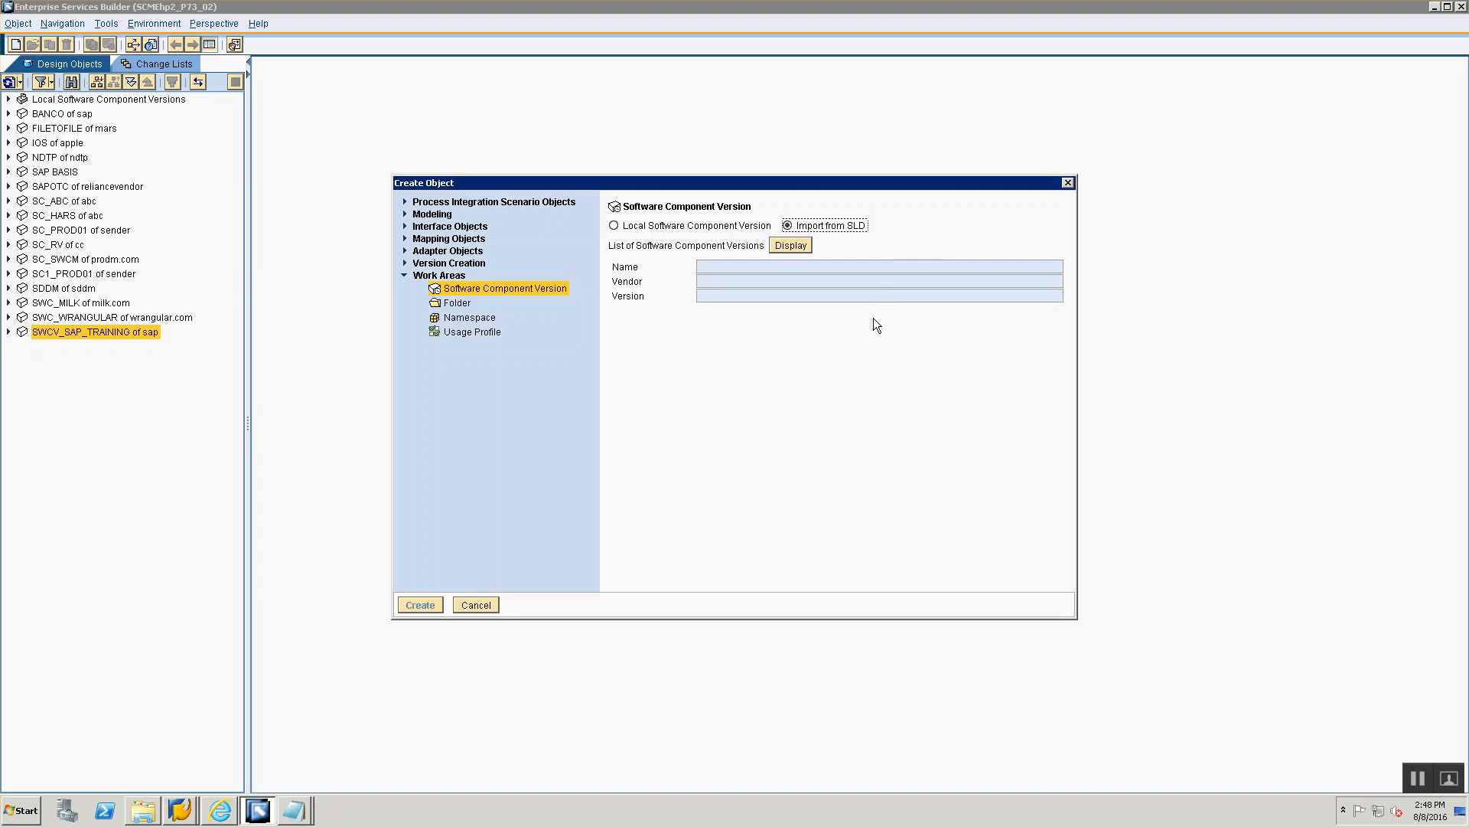
left_click(797, 247)
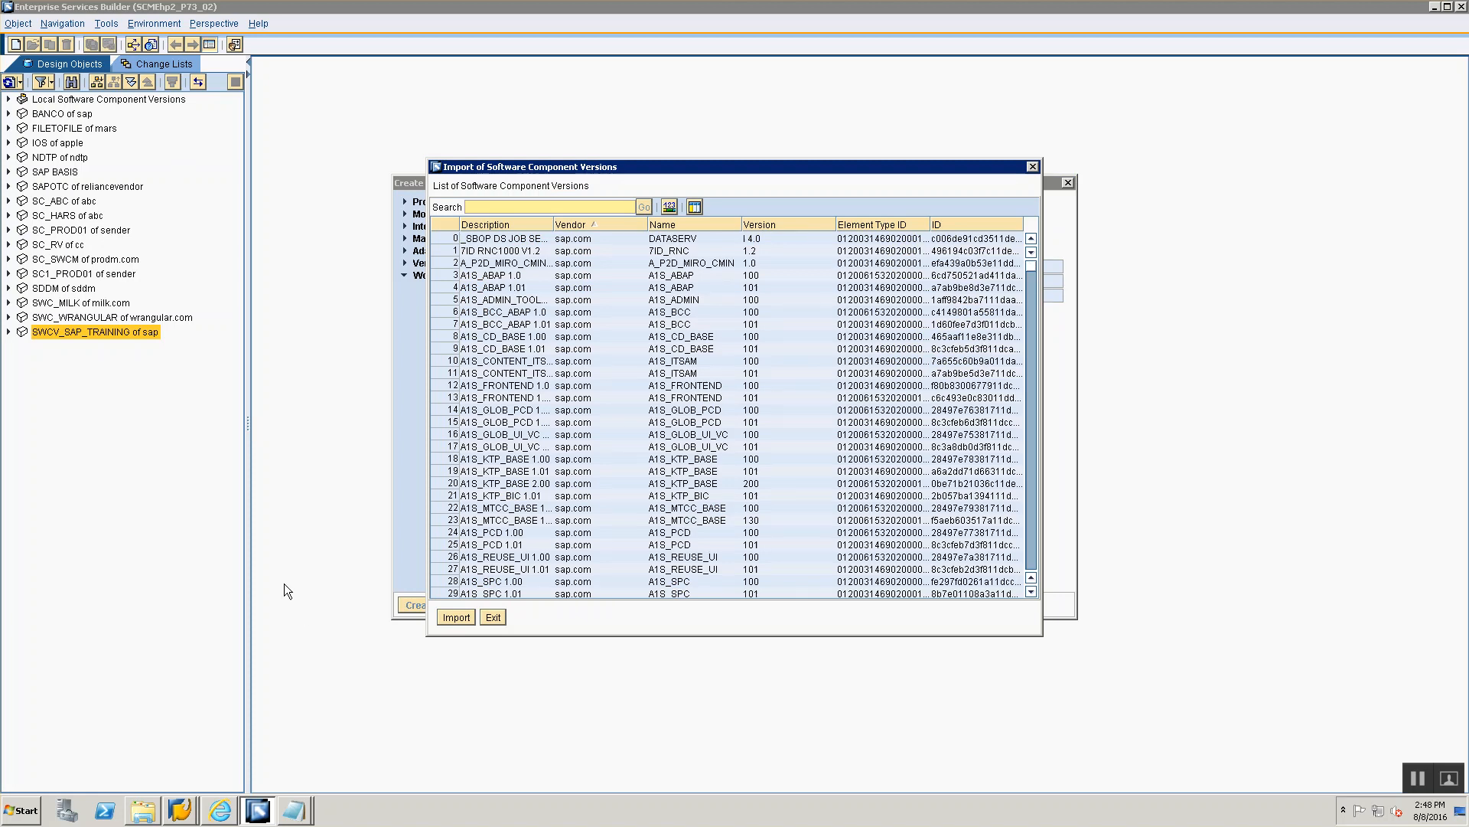
Copy the SWCV name Z_TRAINING_SWCV_00 from SLD Notes.txt and search the import list for it.
key("alt+Tab")
key("alt+Tab")
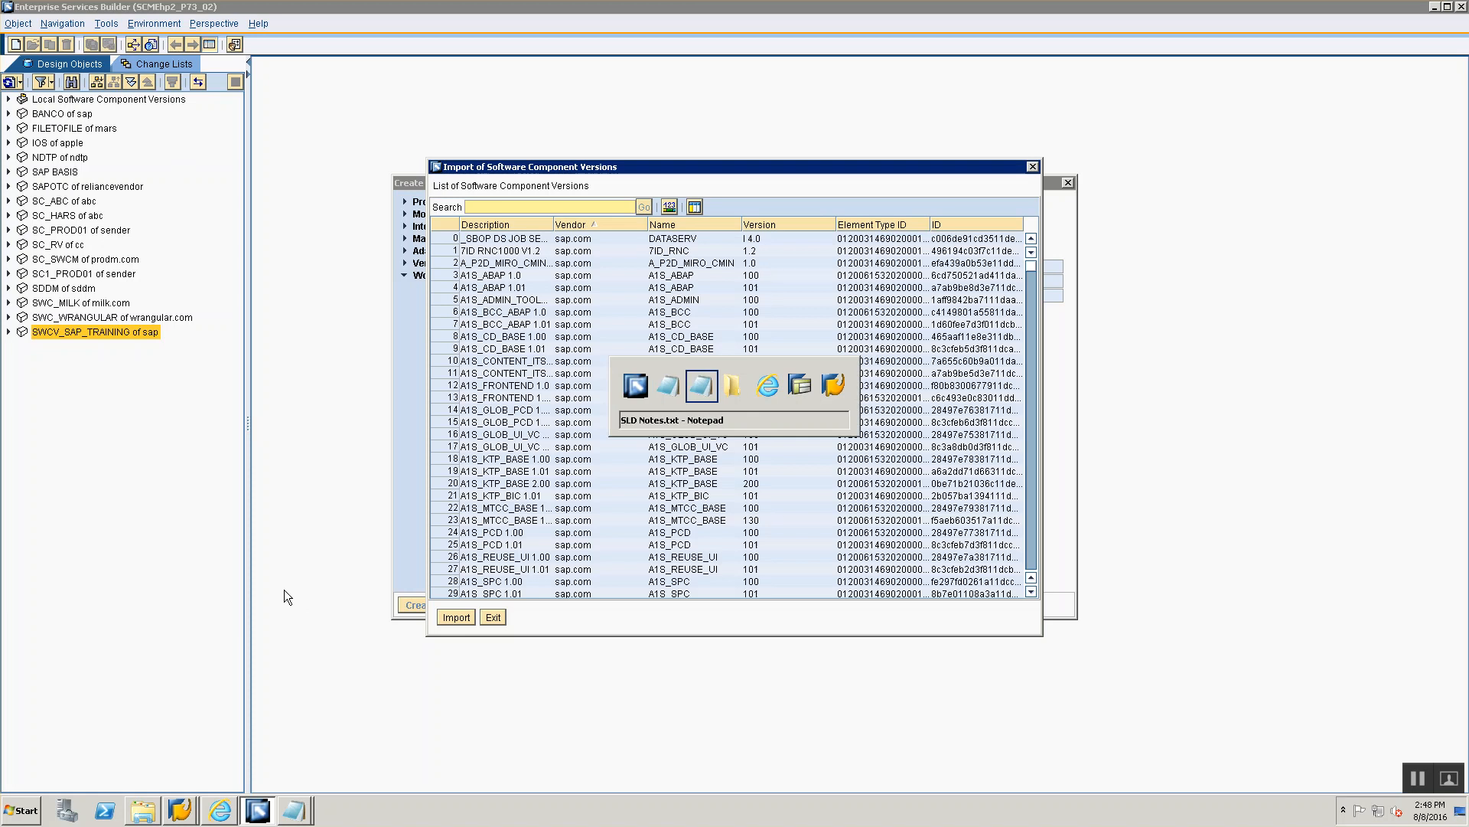
left_click(180, 321)
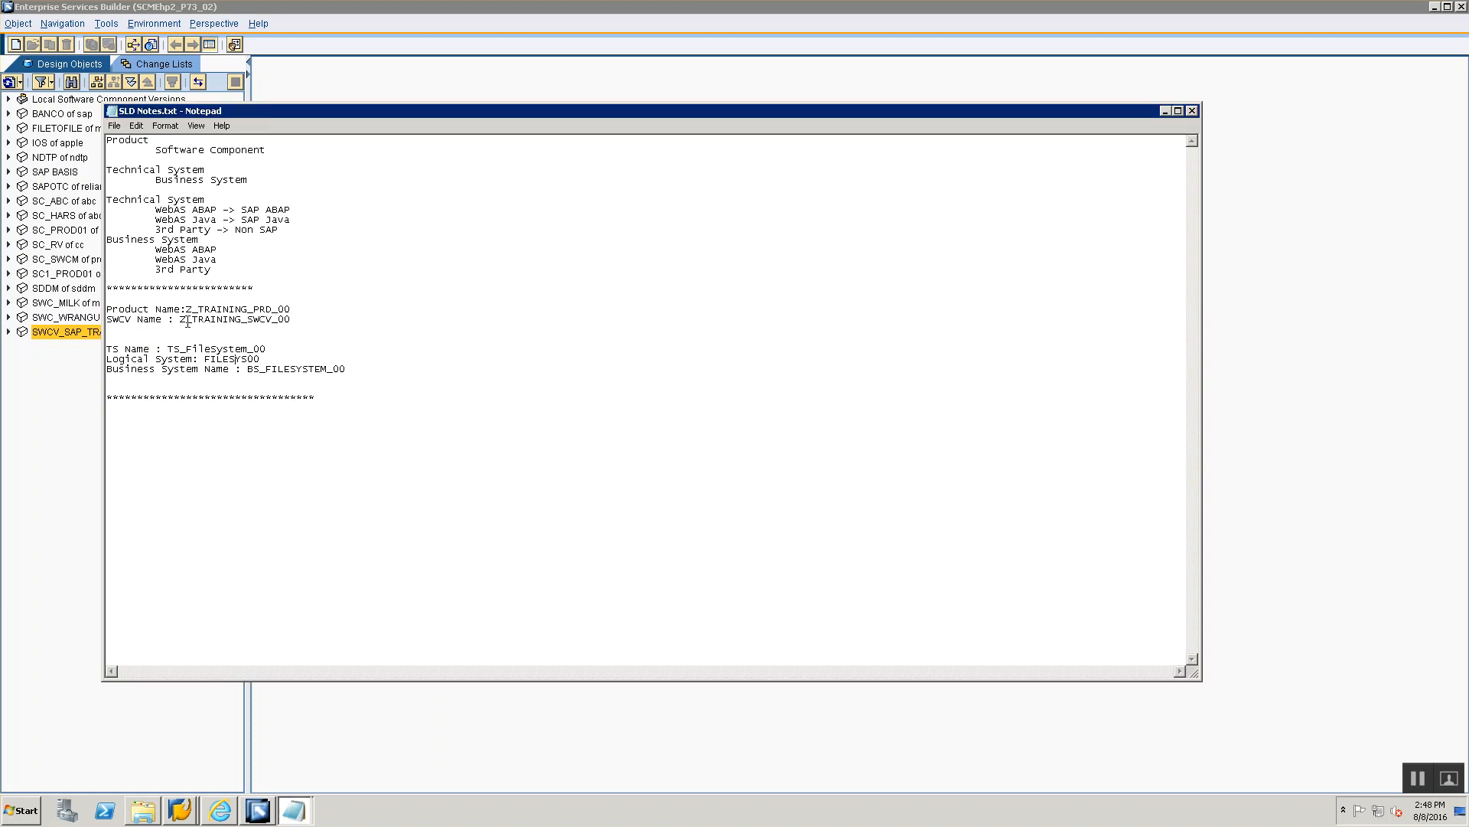
double_click(198, 323)
key("ctrl+c")
key("alt+Tab")
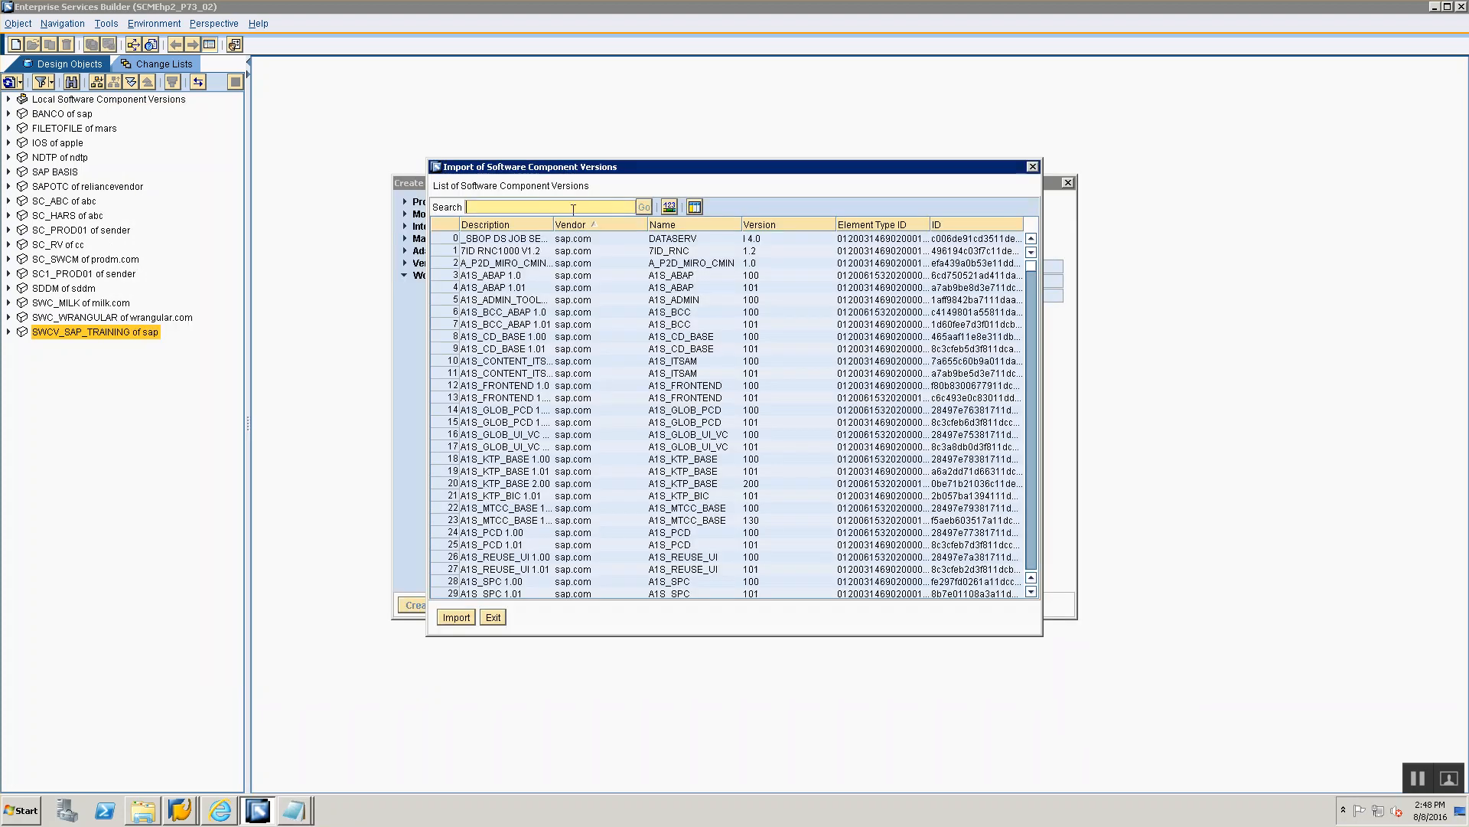
key("ctrl+v")
left_click(644, 207)
key("alt+Tab")
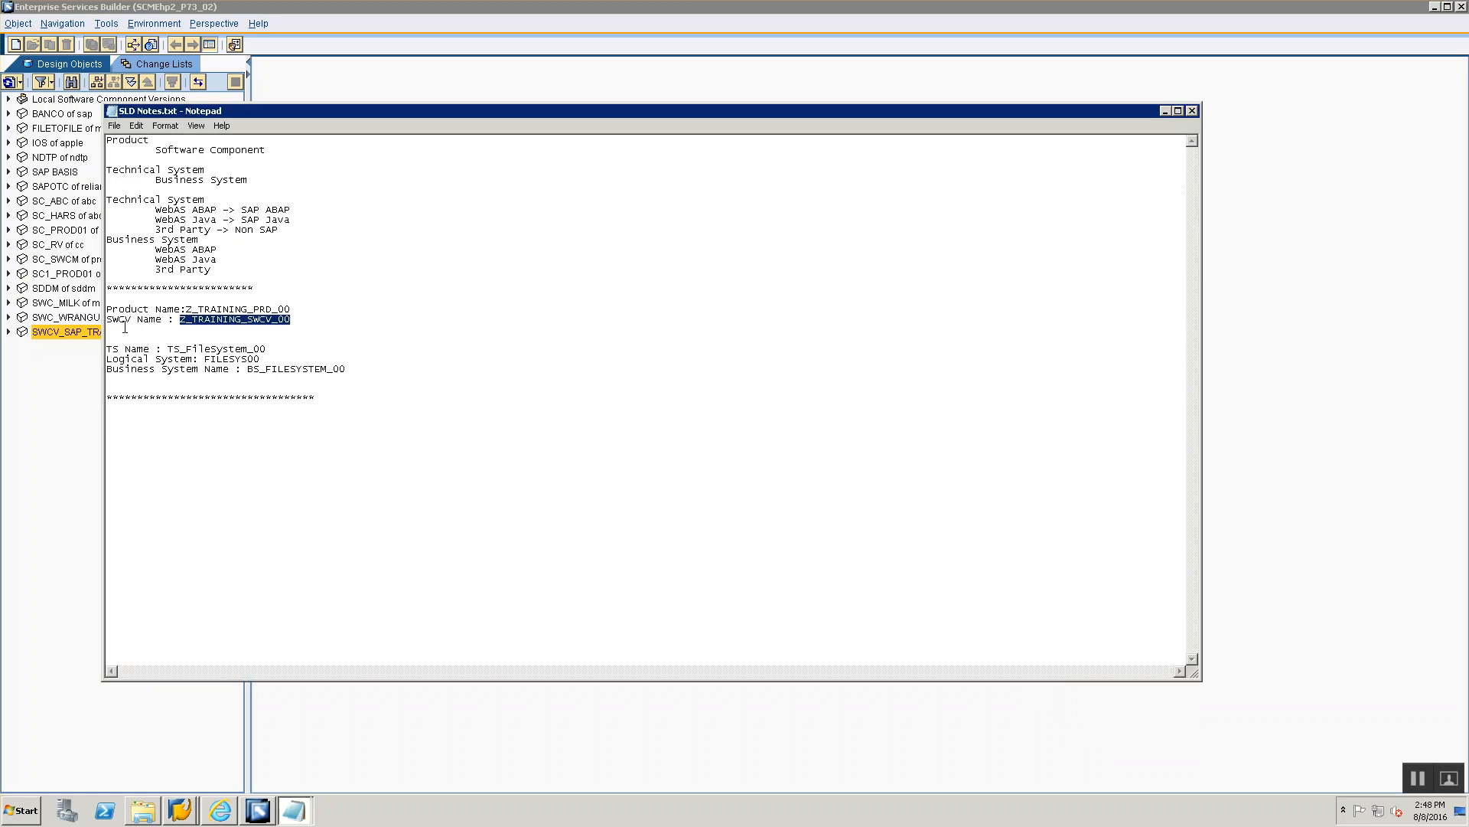
key("alt+Tab")
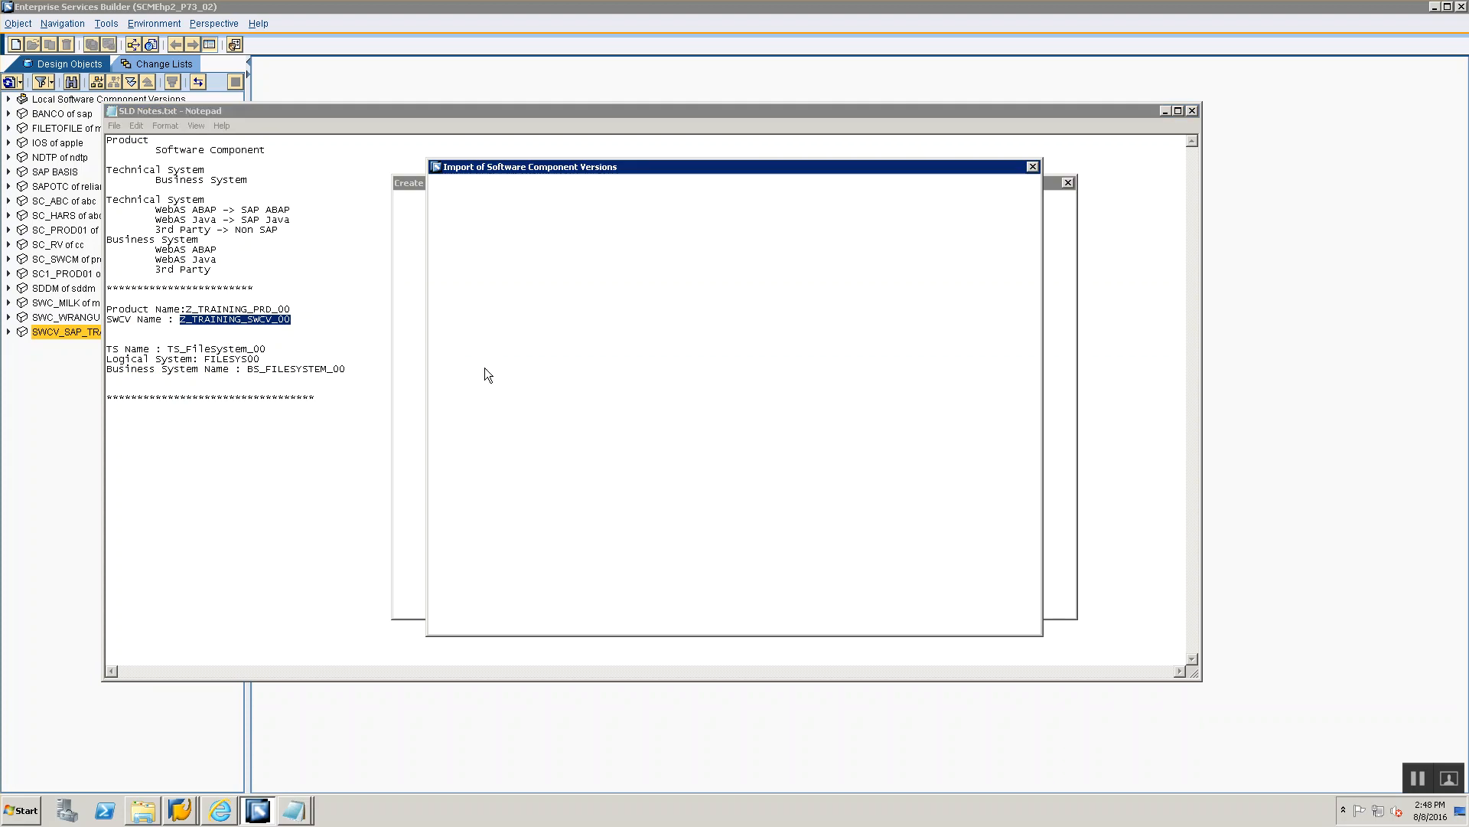
key("alt+Tab")
key("alt+Tab")
key("alt+Tab")
key("alt+Tab")
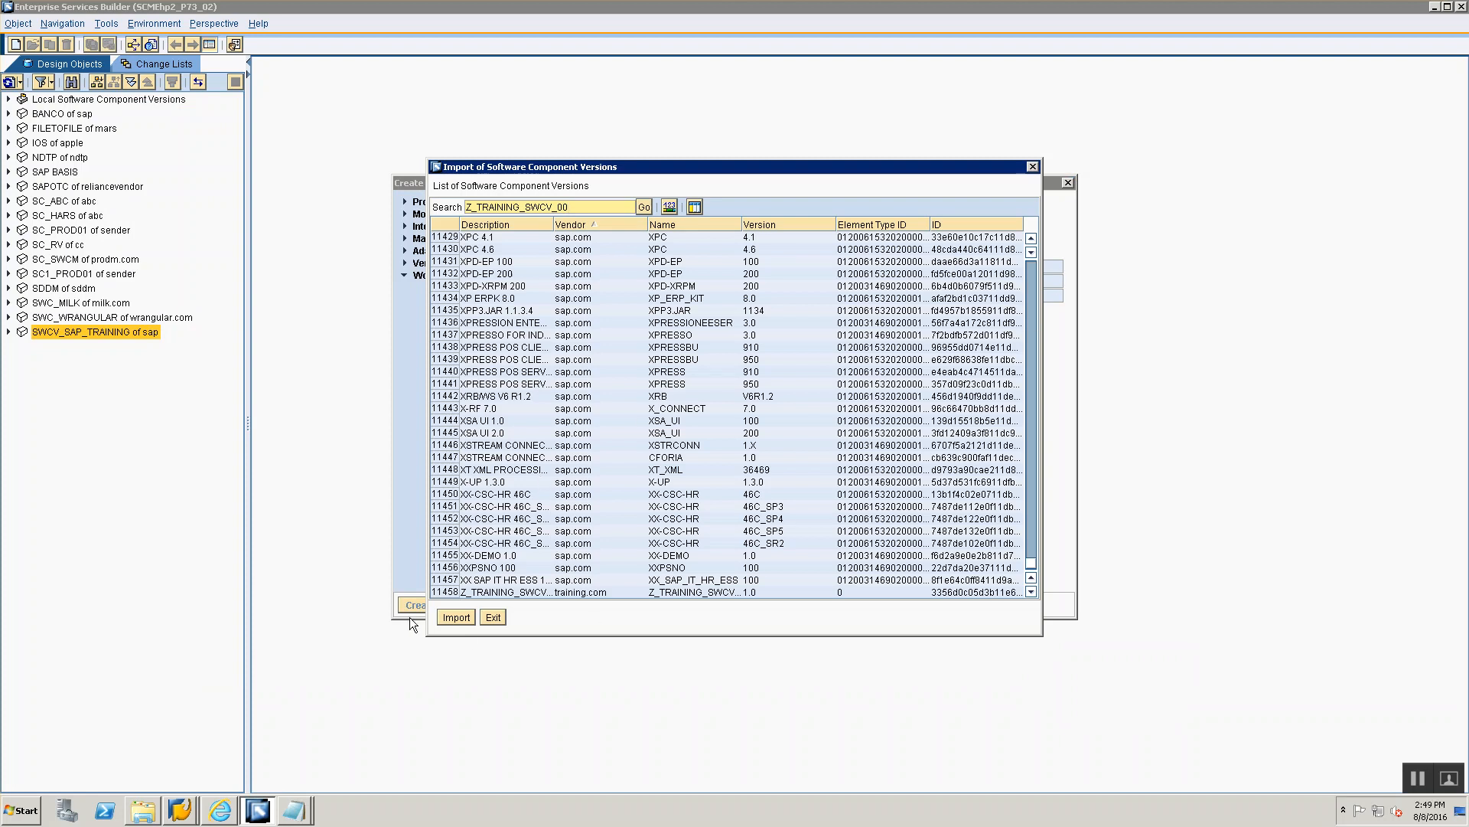
left_click(486, 591)
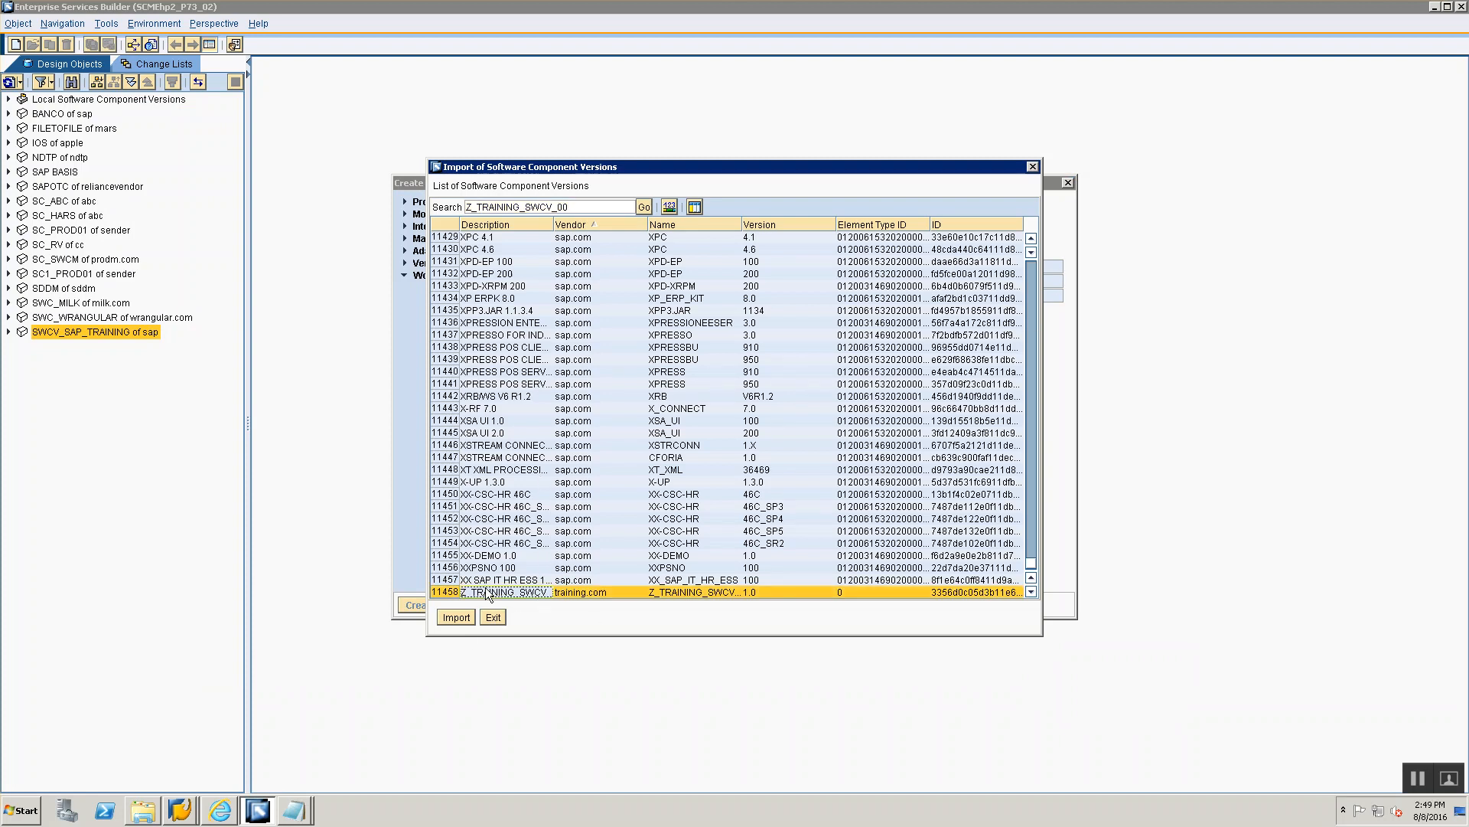
key("alt+Tab")
key("alt+Tab")
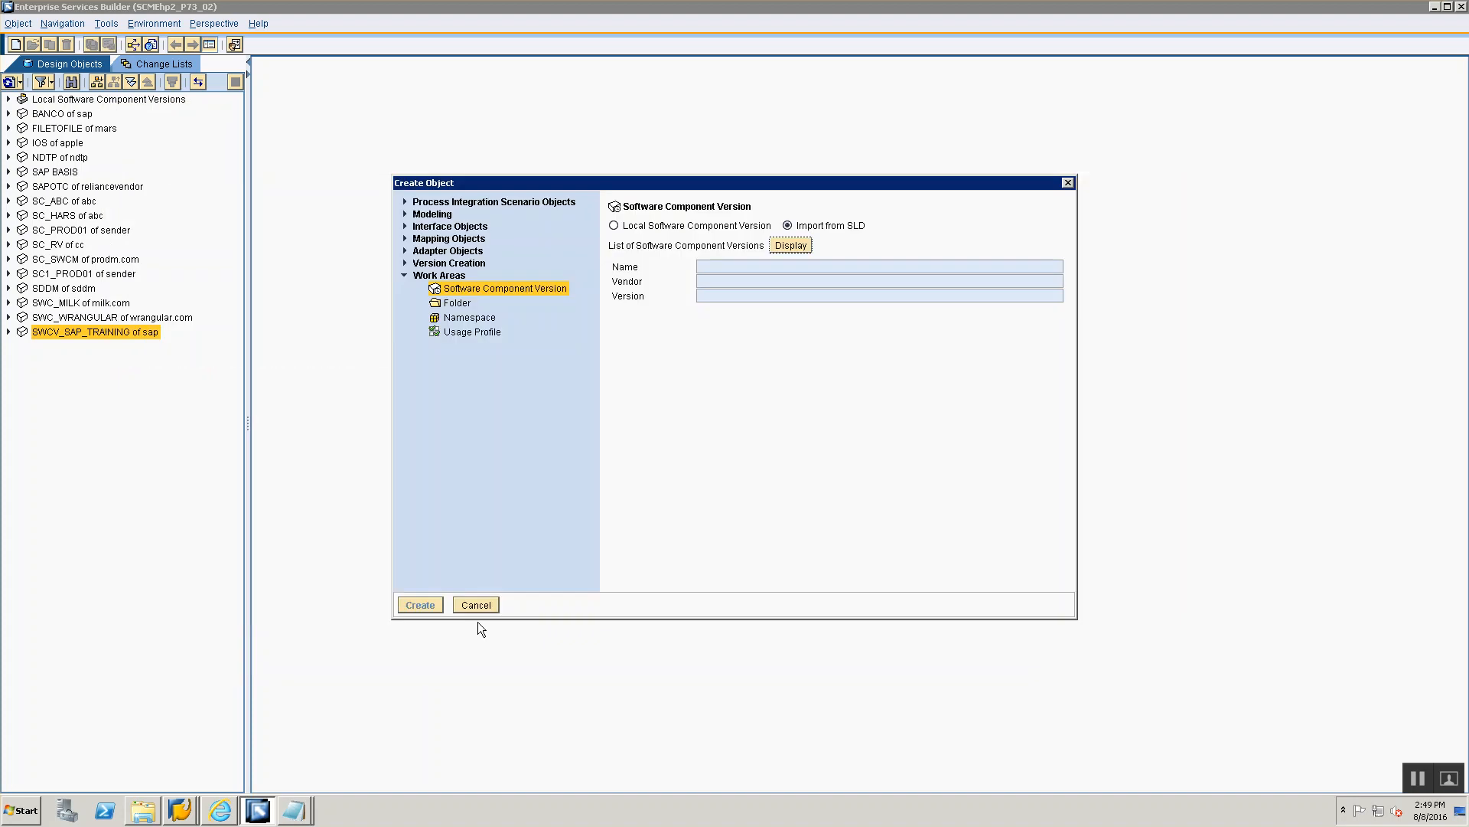
left_click(475, 608)
Restart creating a Software Component Version object with Import from SLD and display the list of available software component versions.
right_click(55, 375)
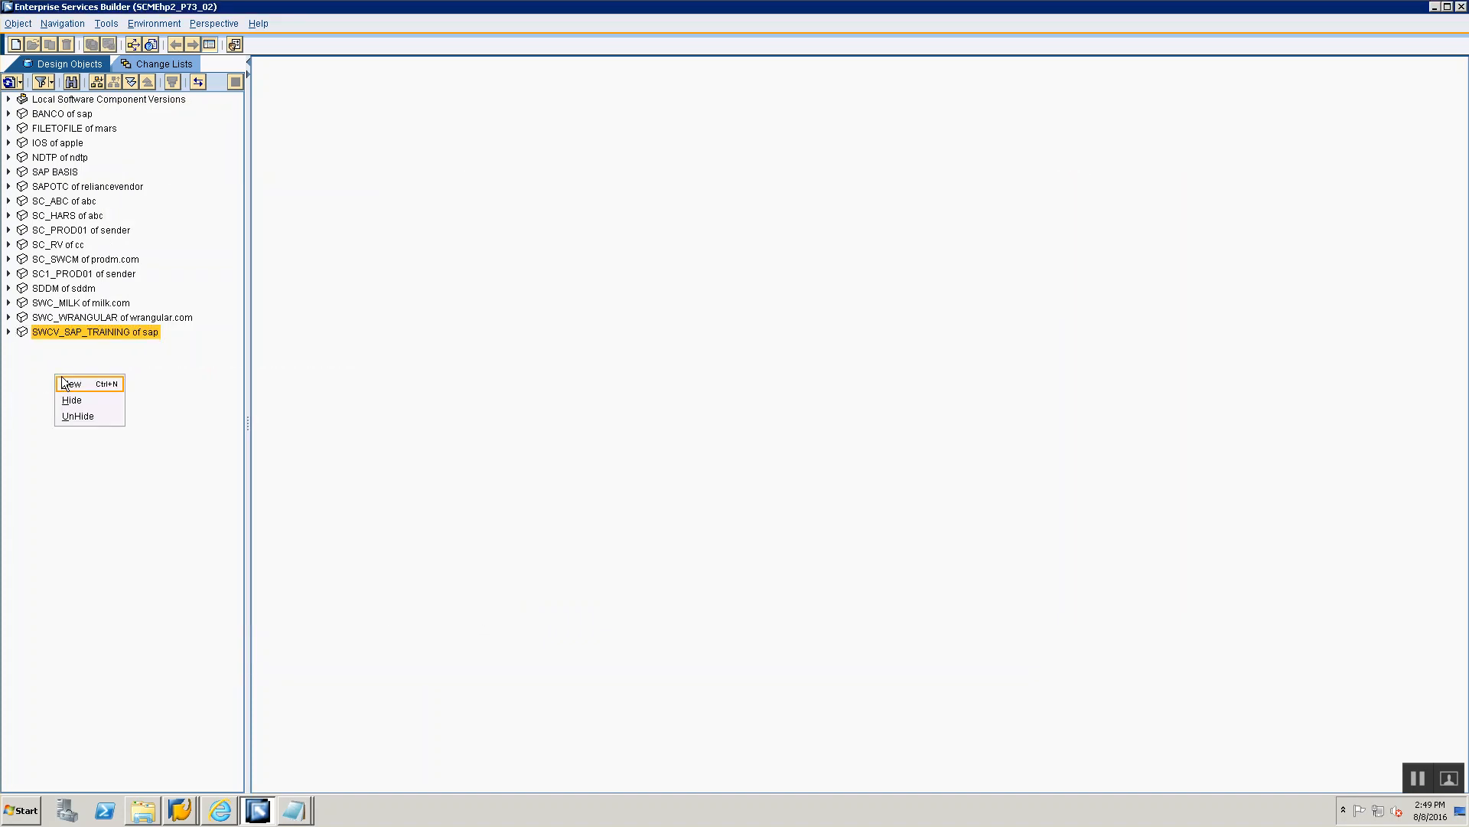
left_click(64, 382)
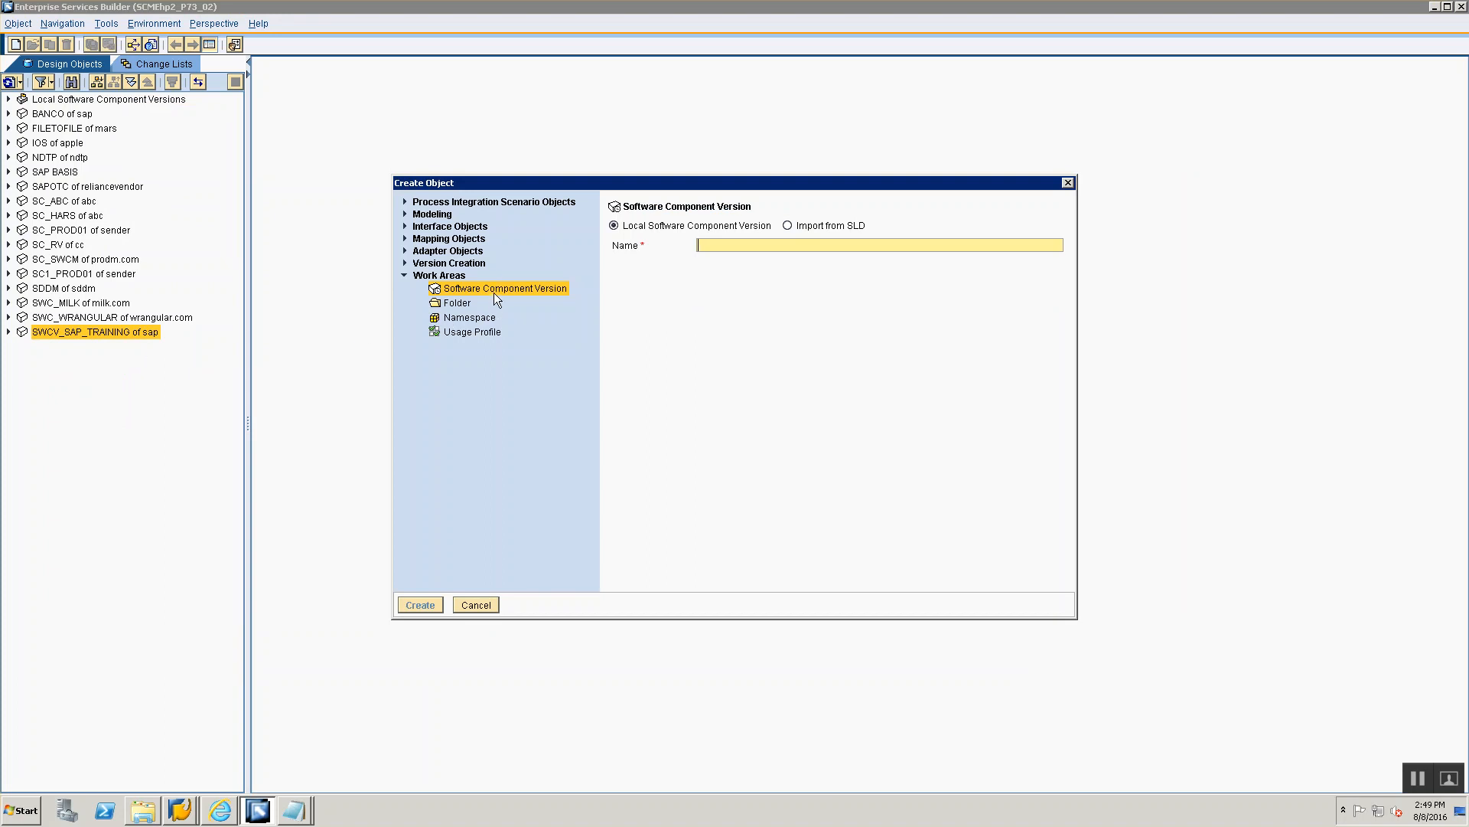
left_click(791, 225)
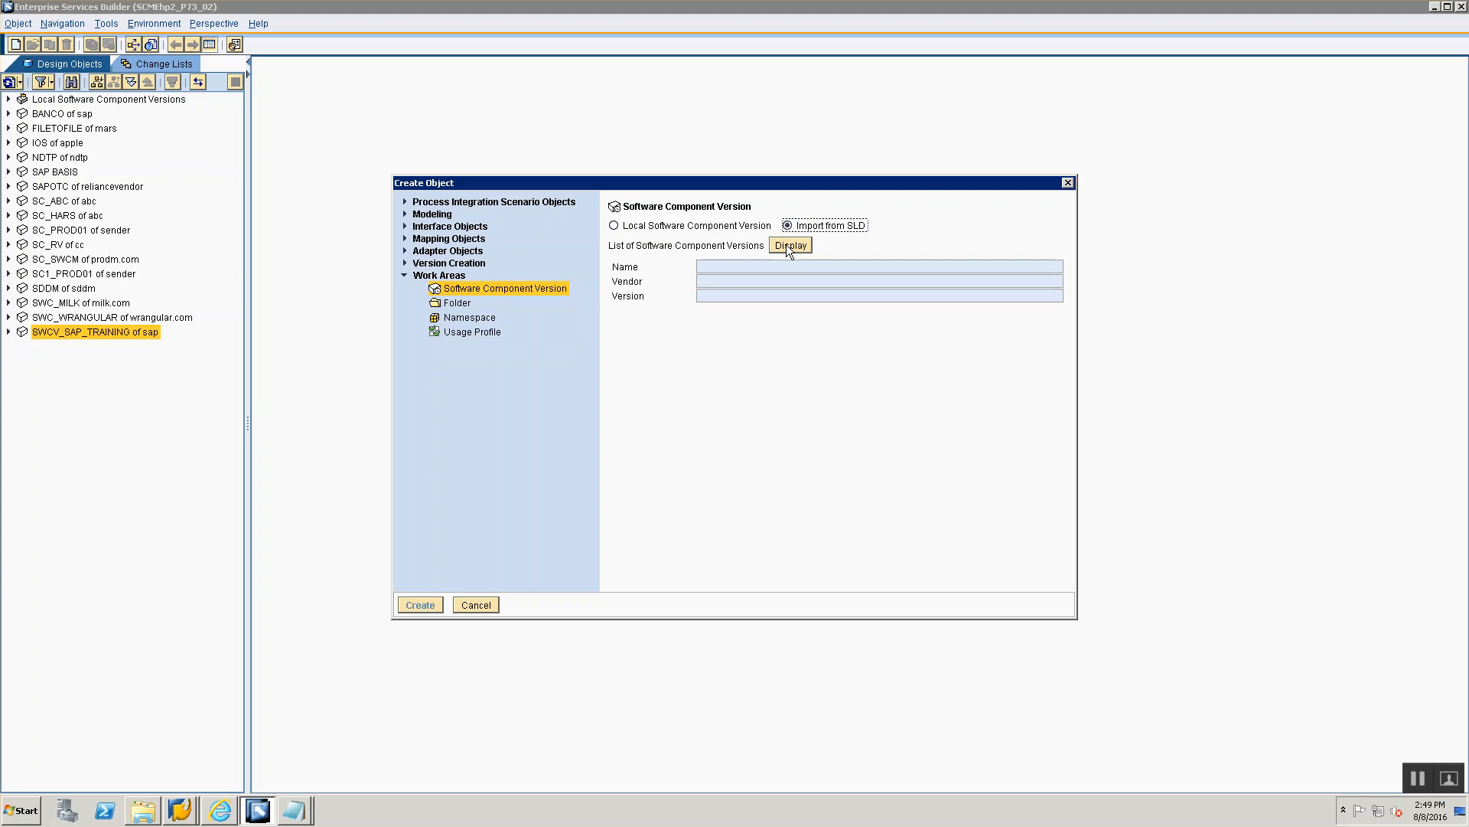
left_click(780, 248)
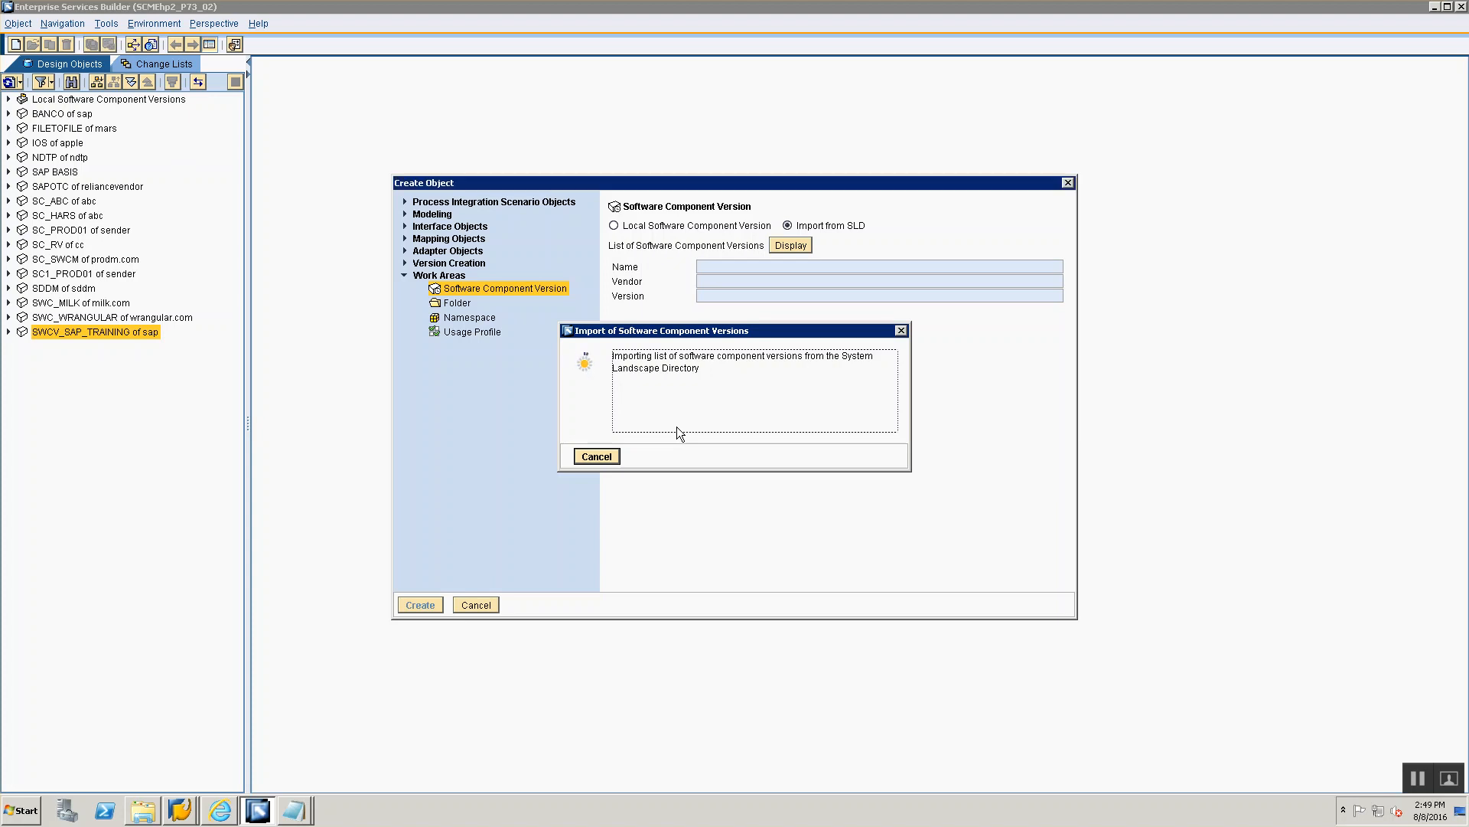
Search the import list for Z_TRAINING_SWCV_00 and widen the Name and Description columns.
key("alt+Tab")
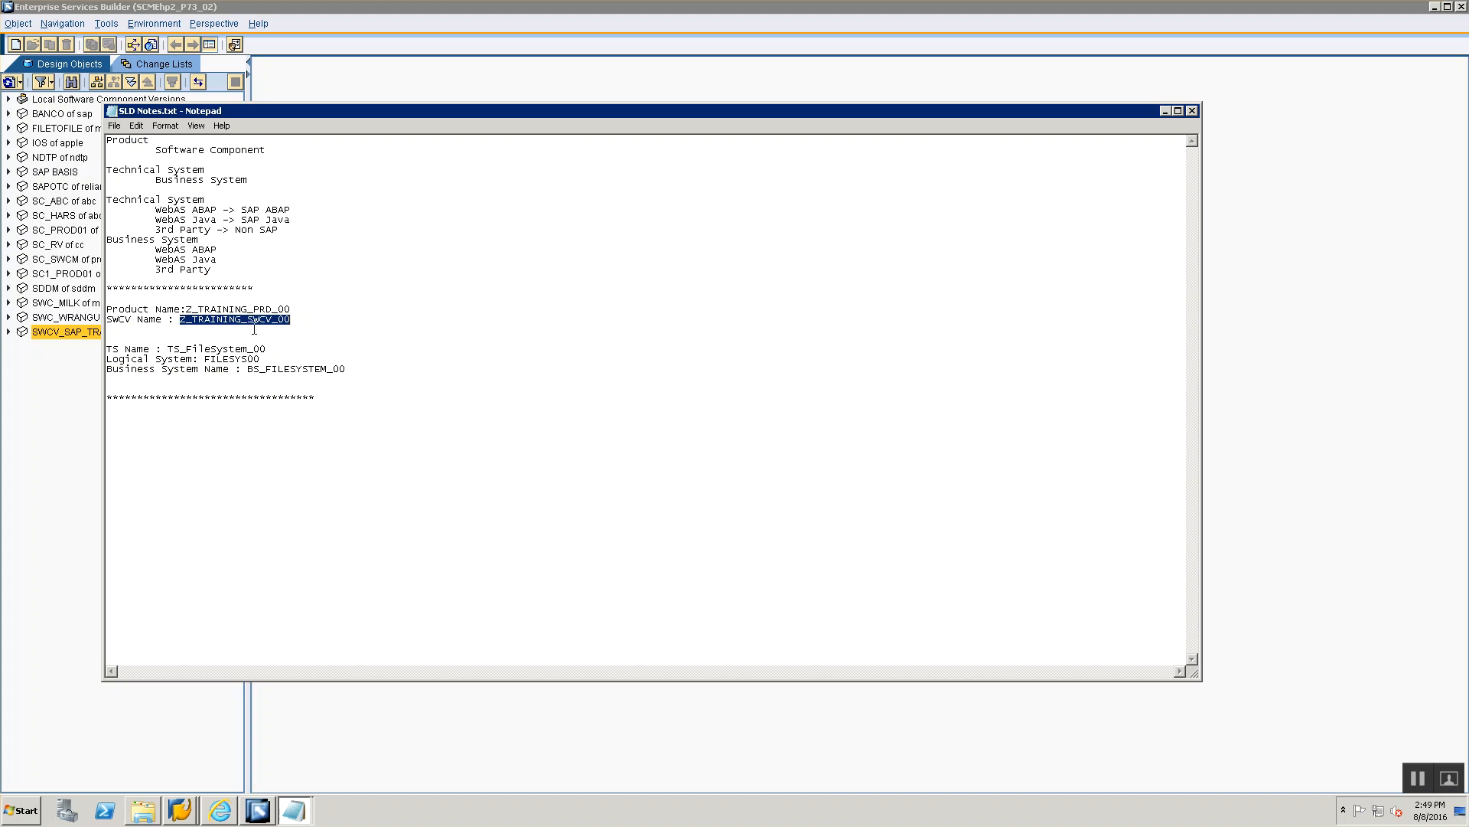
key("alt+Tab")
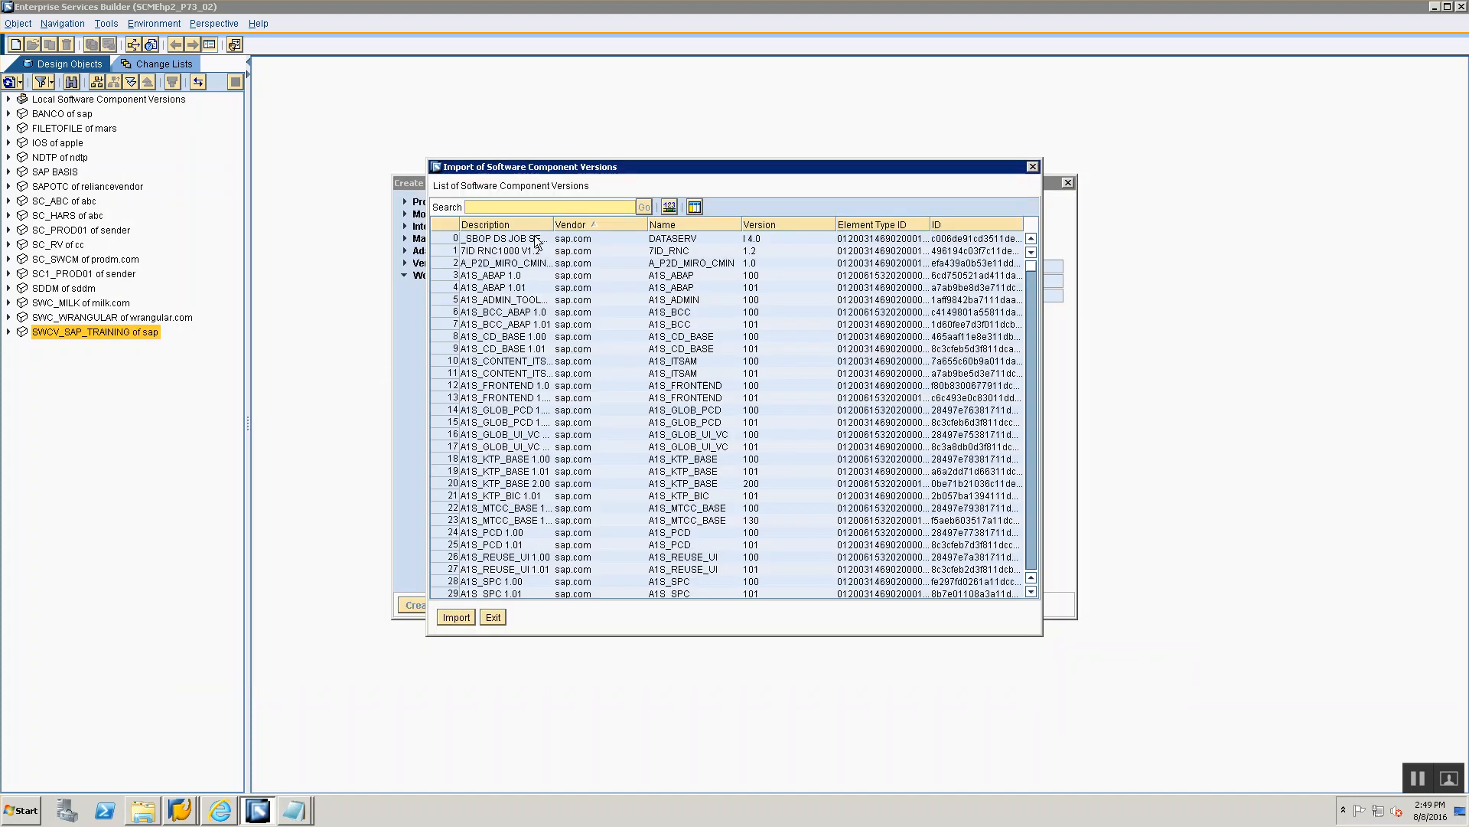
type("Z_TRAINING_SWCV_00")
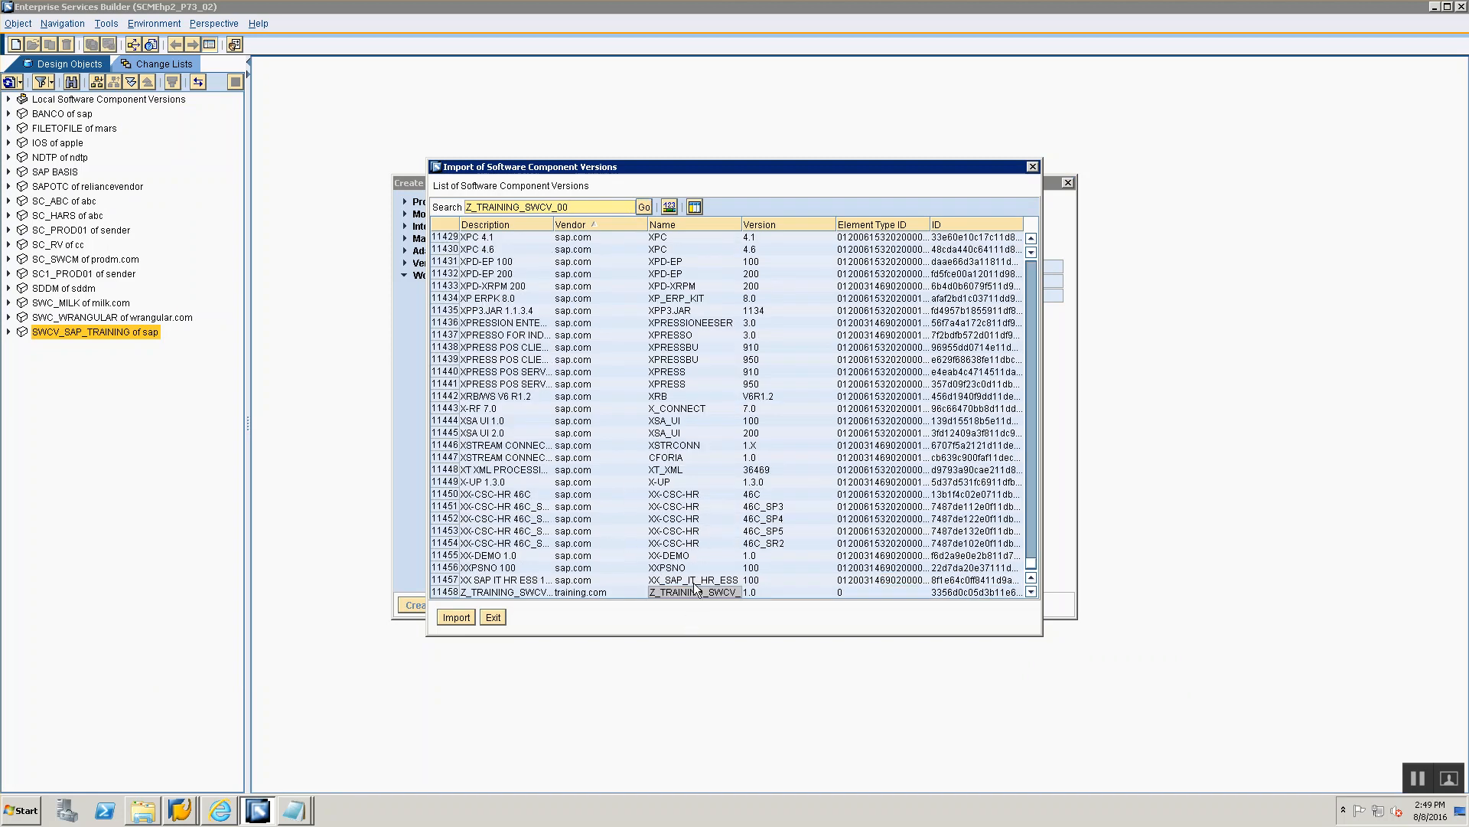
left_click_drag(741, 225, 796, 226)
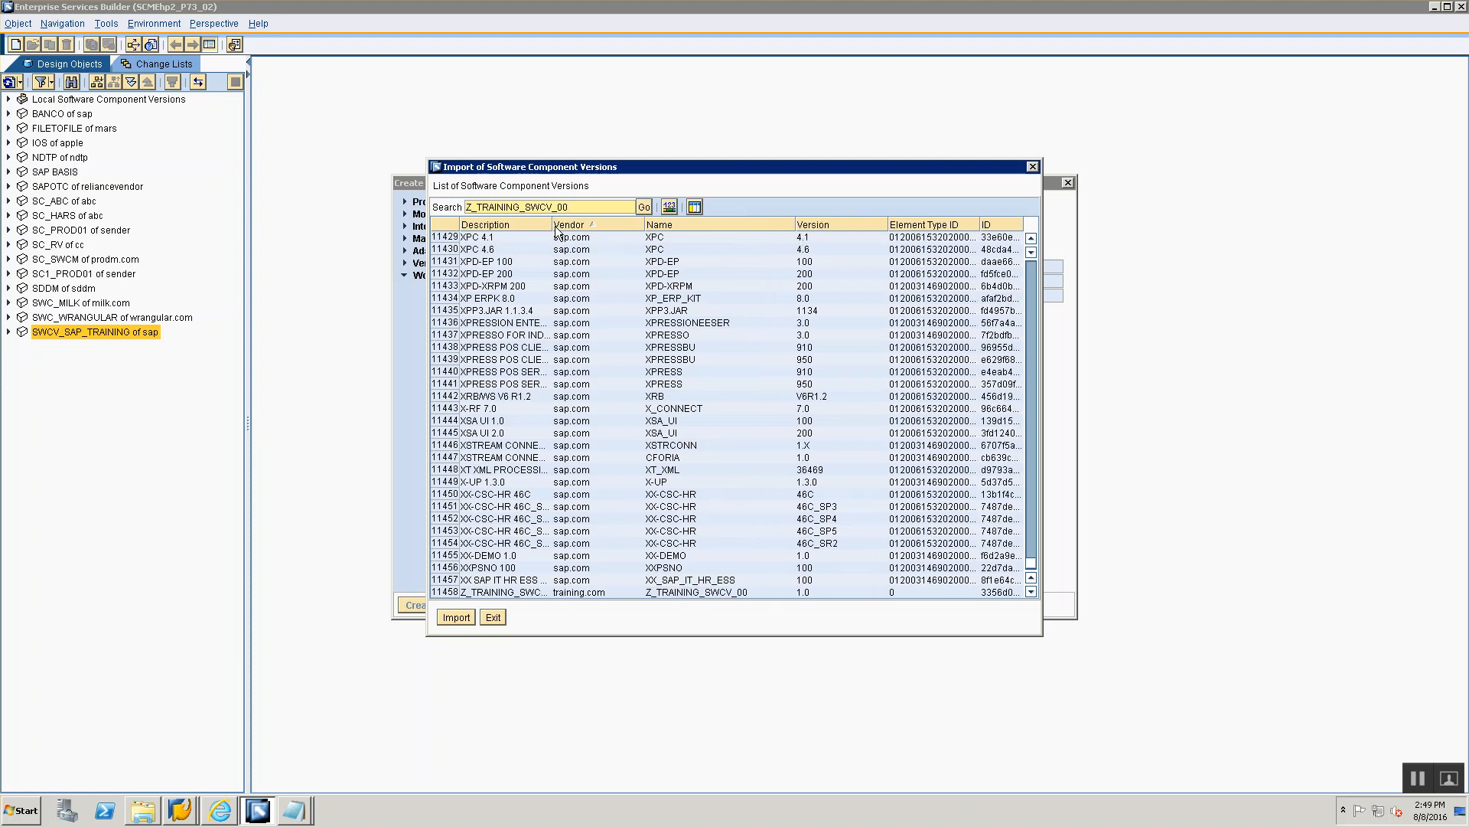
left_click_drag(550, 224, 584, 225)
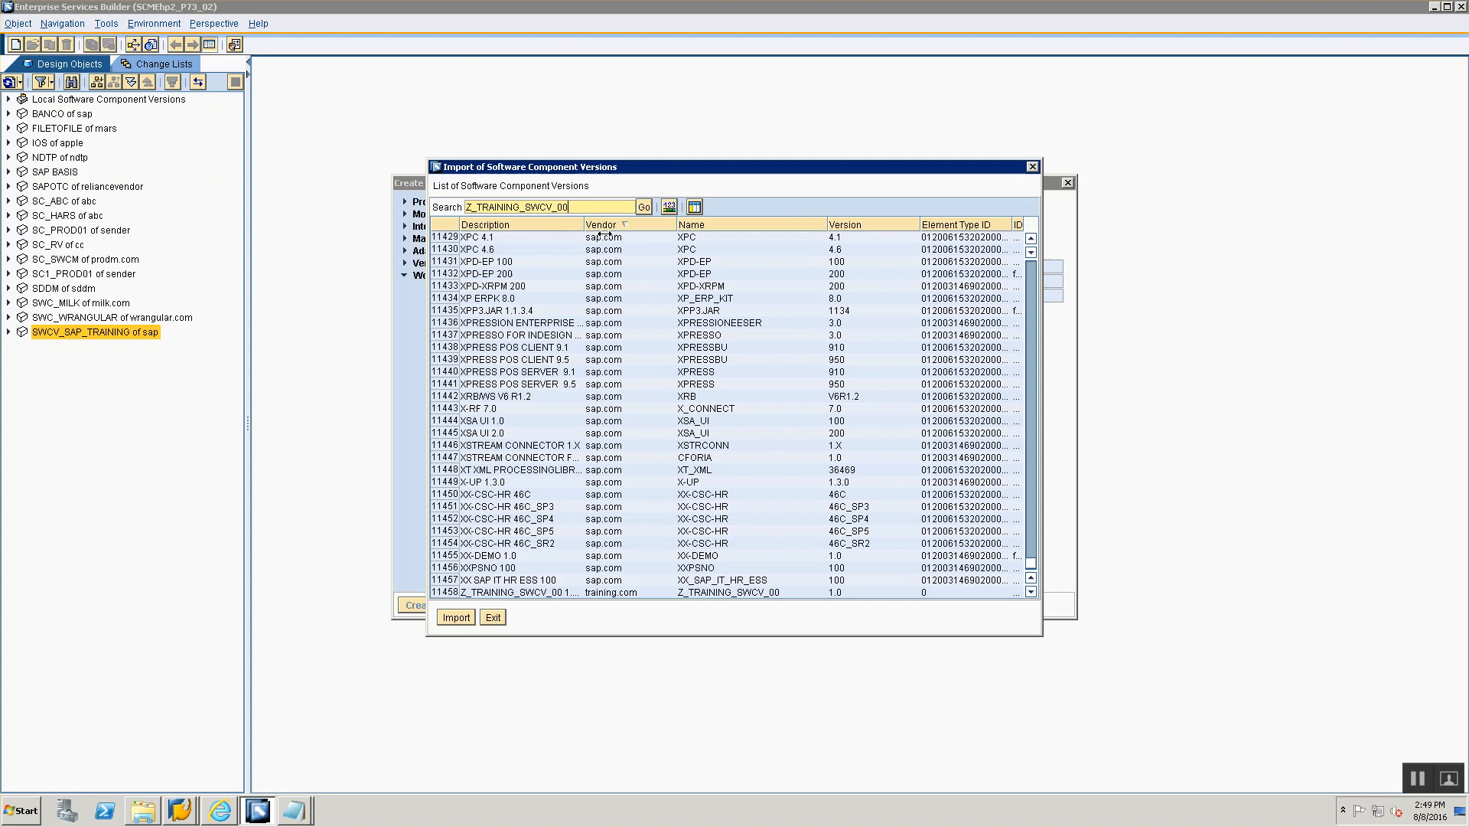
Import the Z_TRAINING_SWCV_00 1.0 entry of training.com and create the software component version from it.
left_click(540, 591)
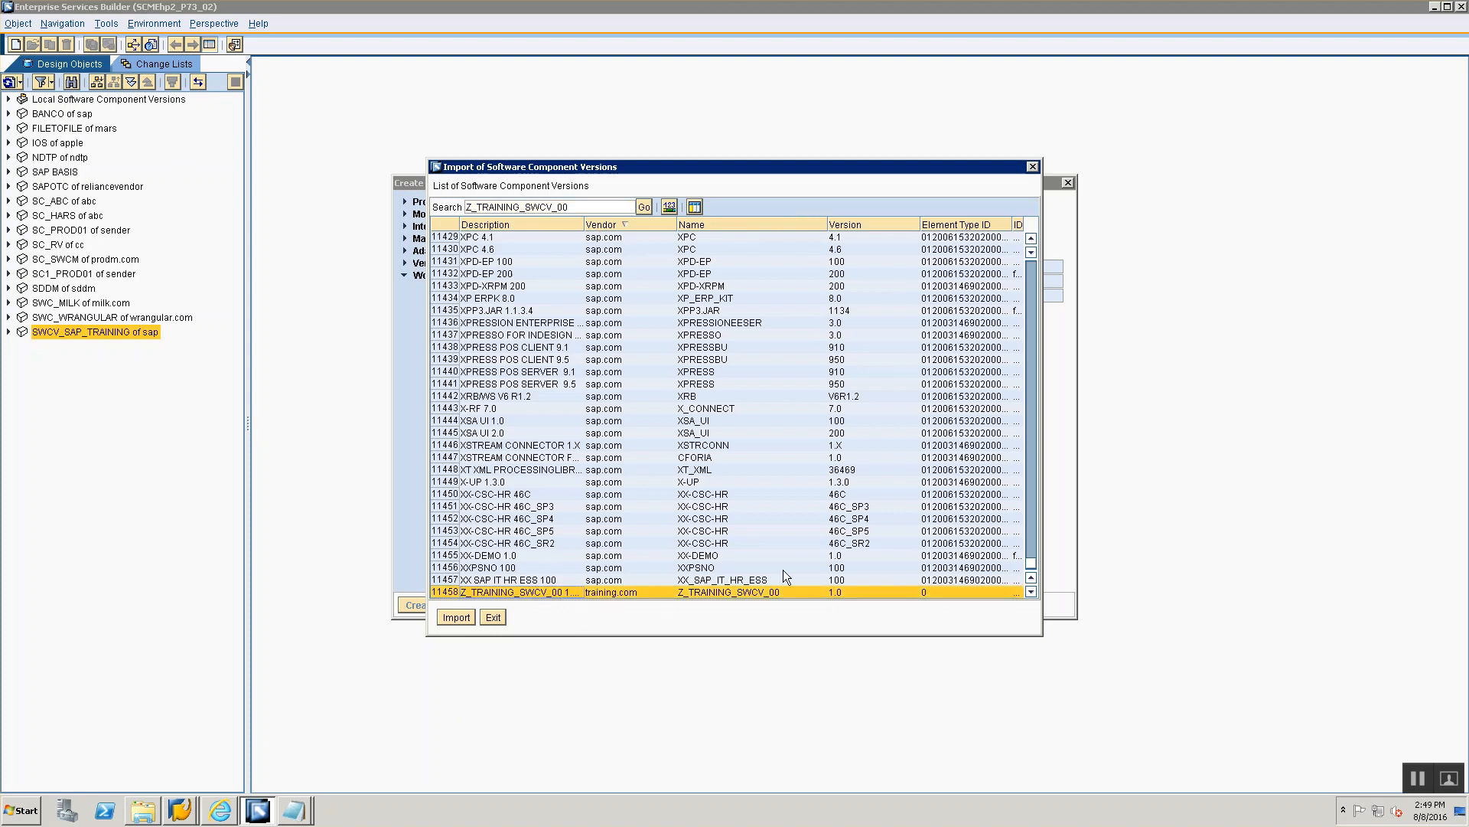
left_click(453, 617)
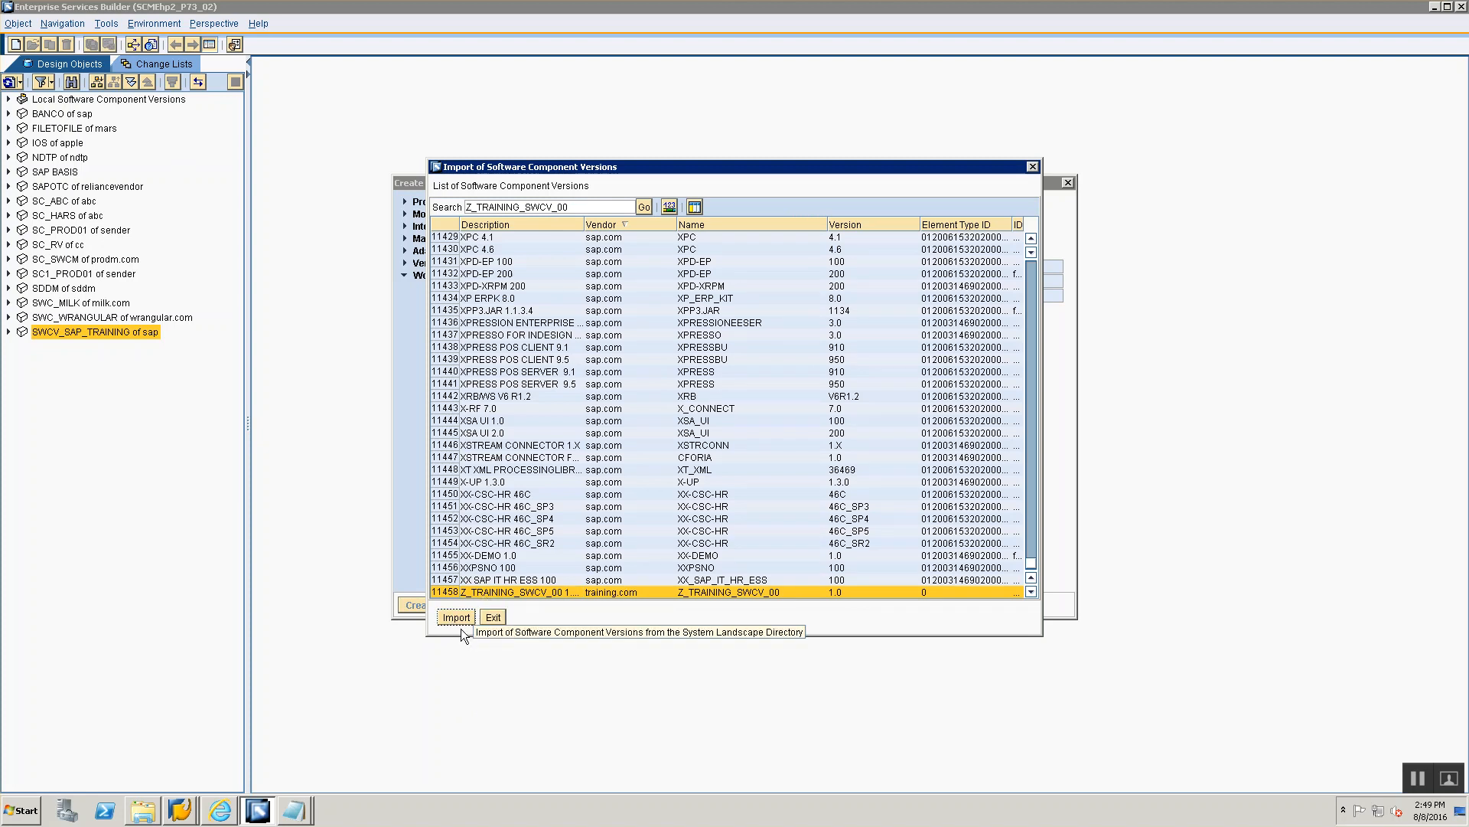
key("alt+Tab")
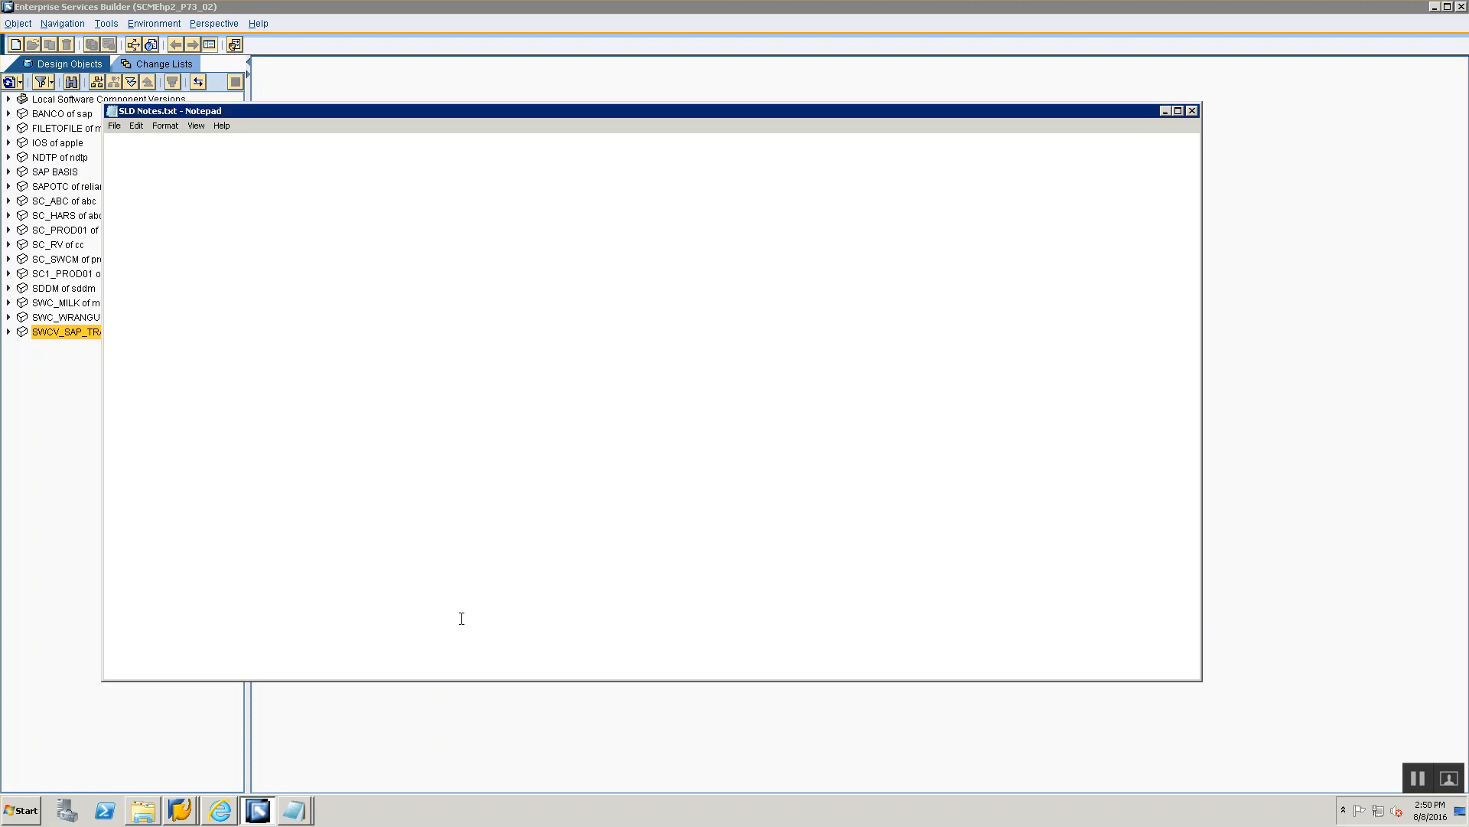
left_click(1164, 111)
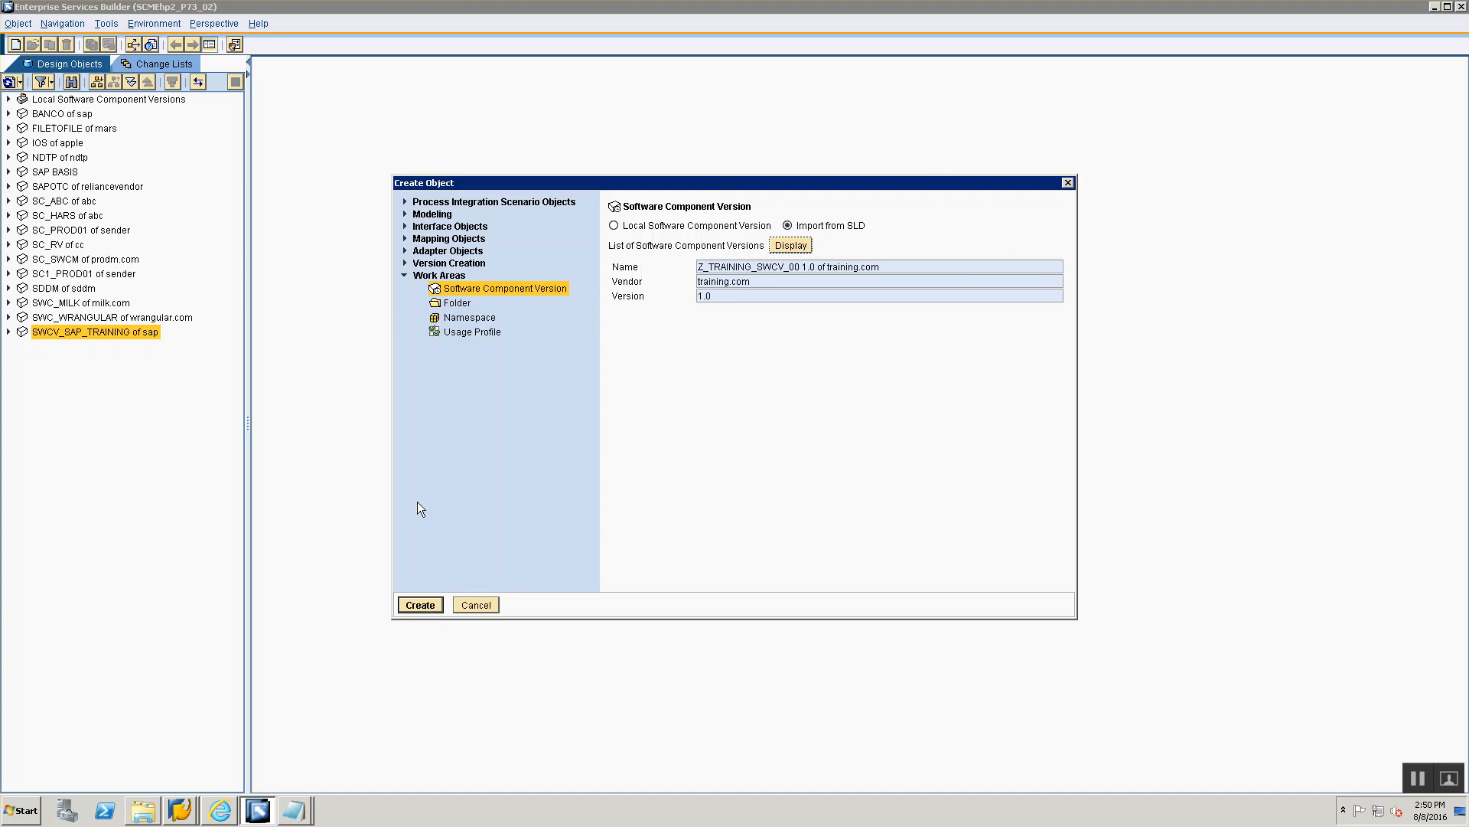
left_click(417, 604)
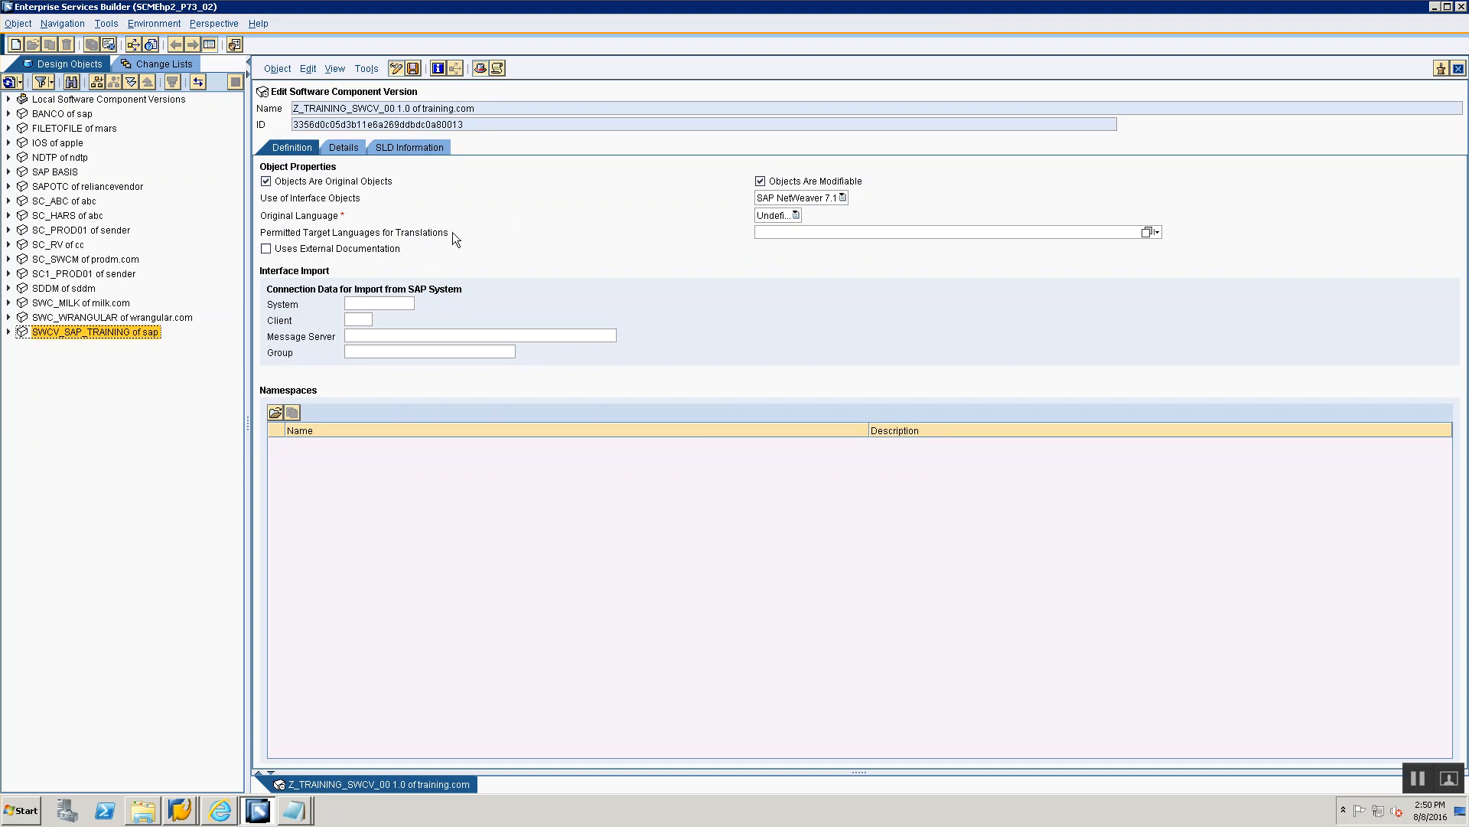
Set the original language of the new software component version to English and save it.
left_click(774, 217)
left_click(770, 228)
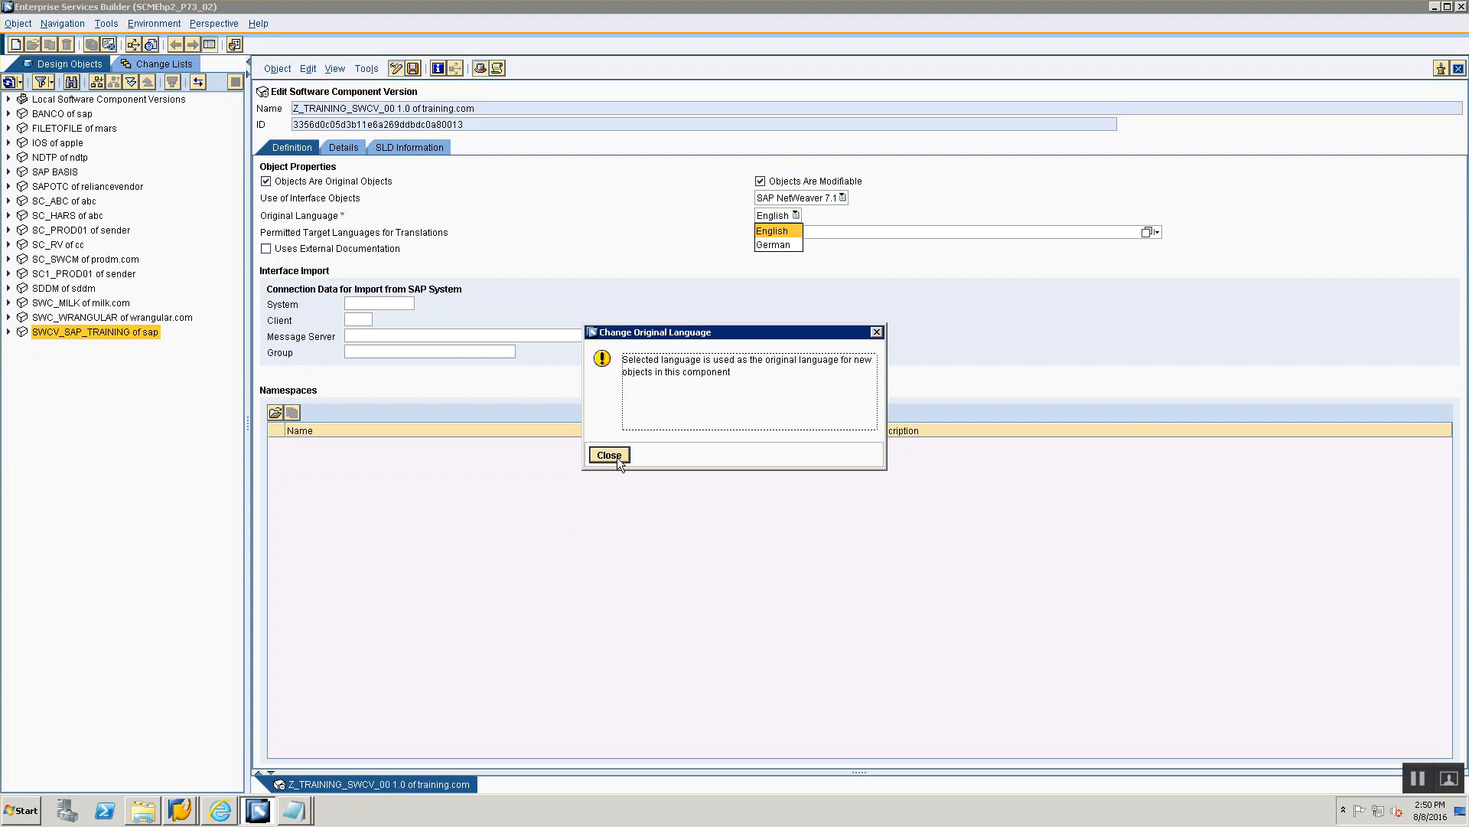
left_click(611, 454)
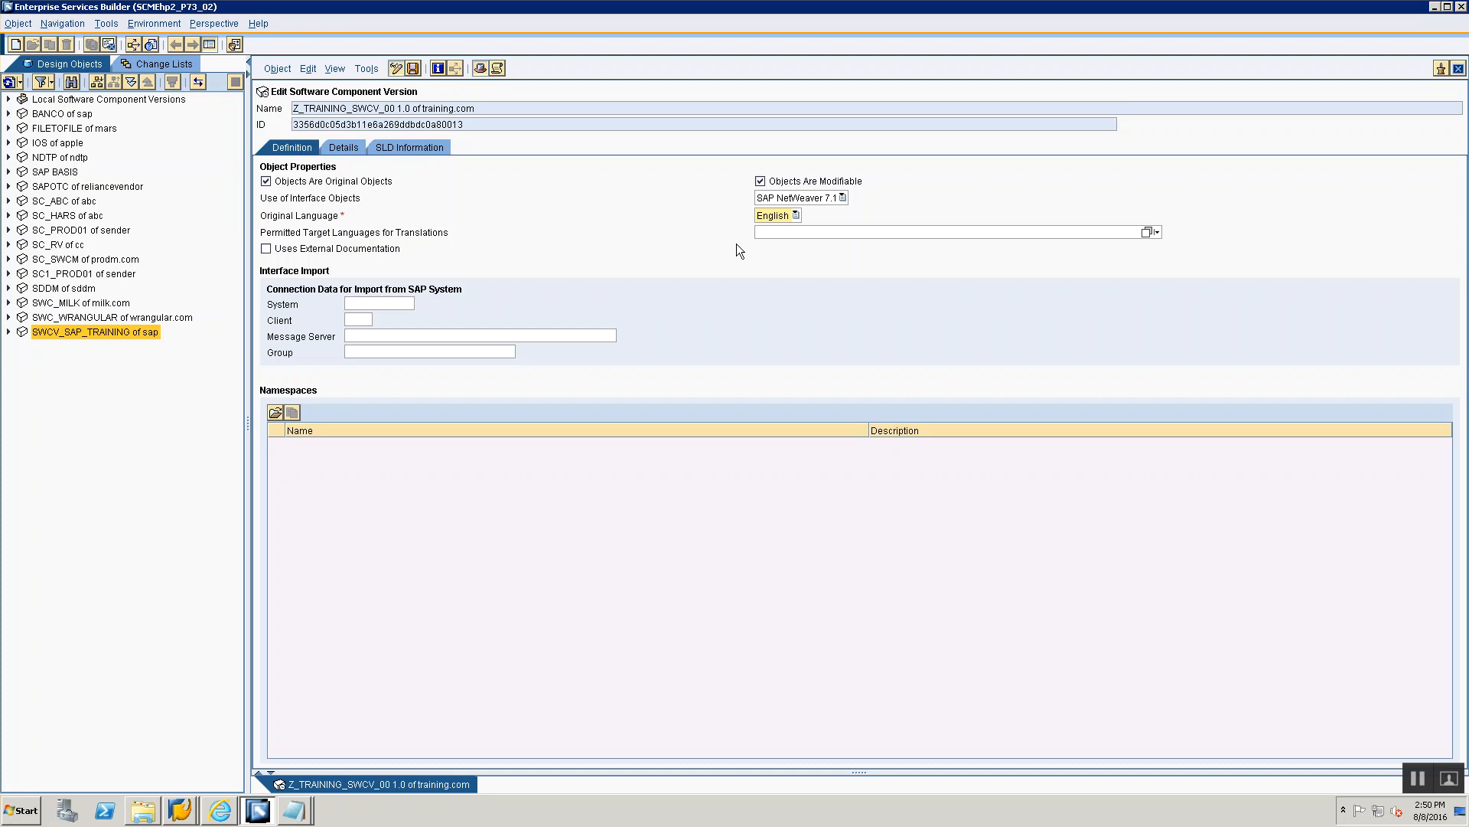
left_click(774, 213)
left_click(412, 68)
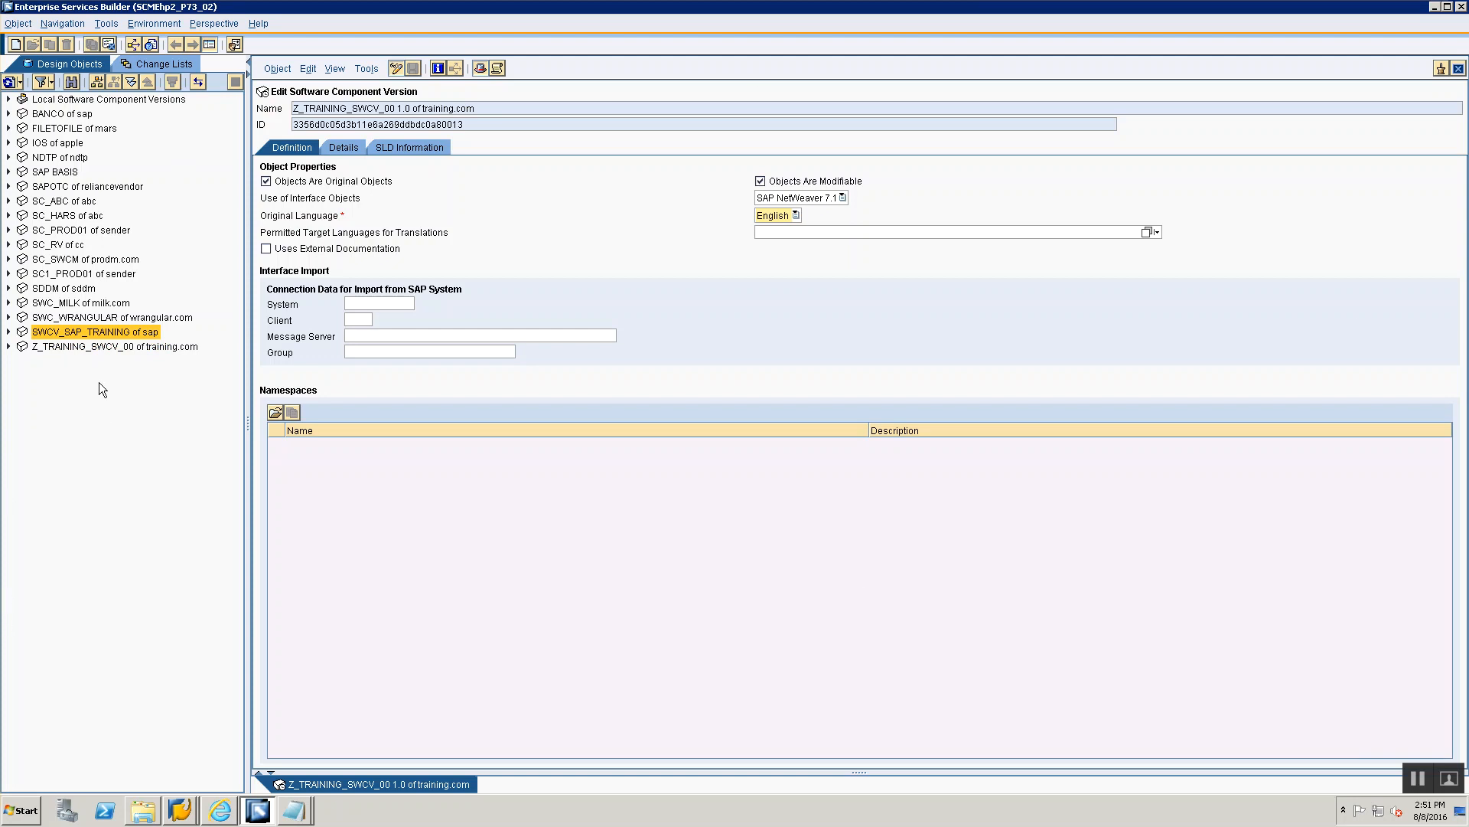
Close the Z_TRAINING_SWCV_00 editor and expand the component and its version 1.0 in the design object tree.
left_click(94, 348)
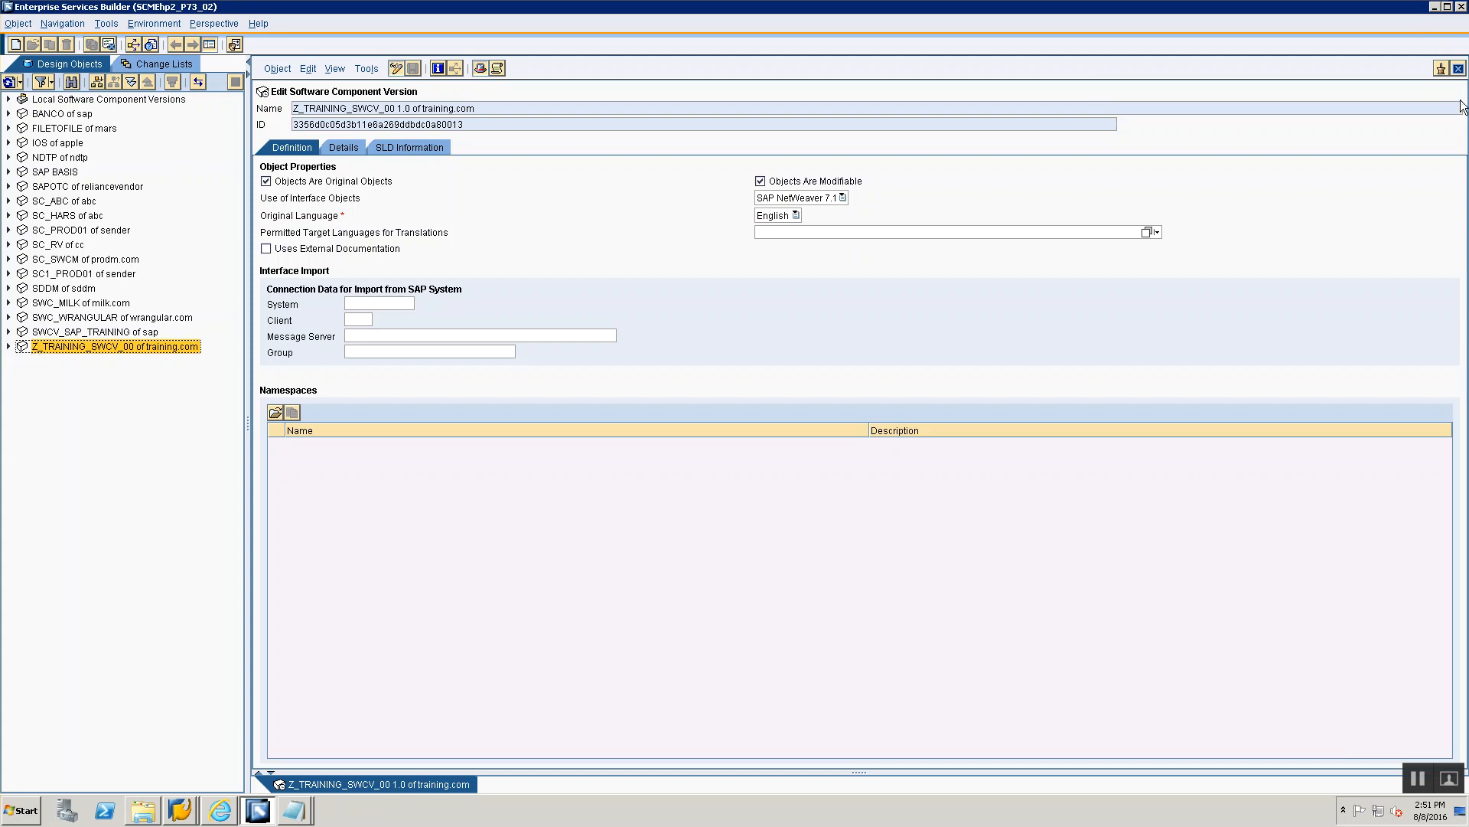
left_click(1458, 70)
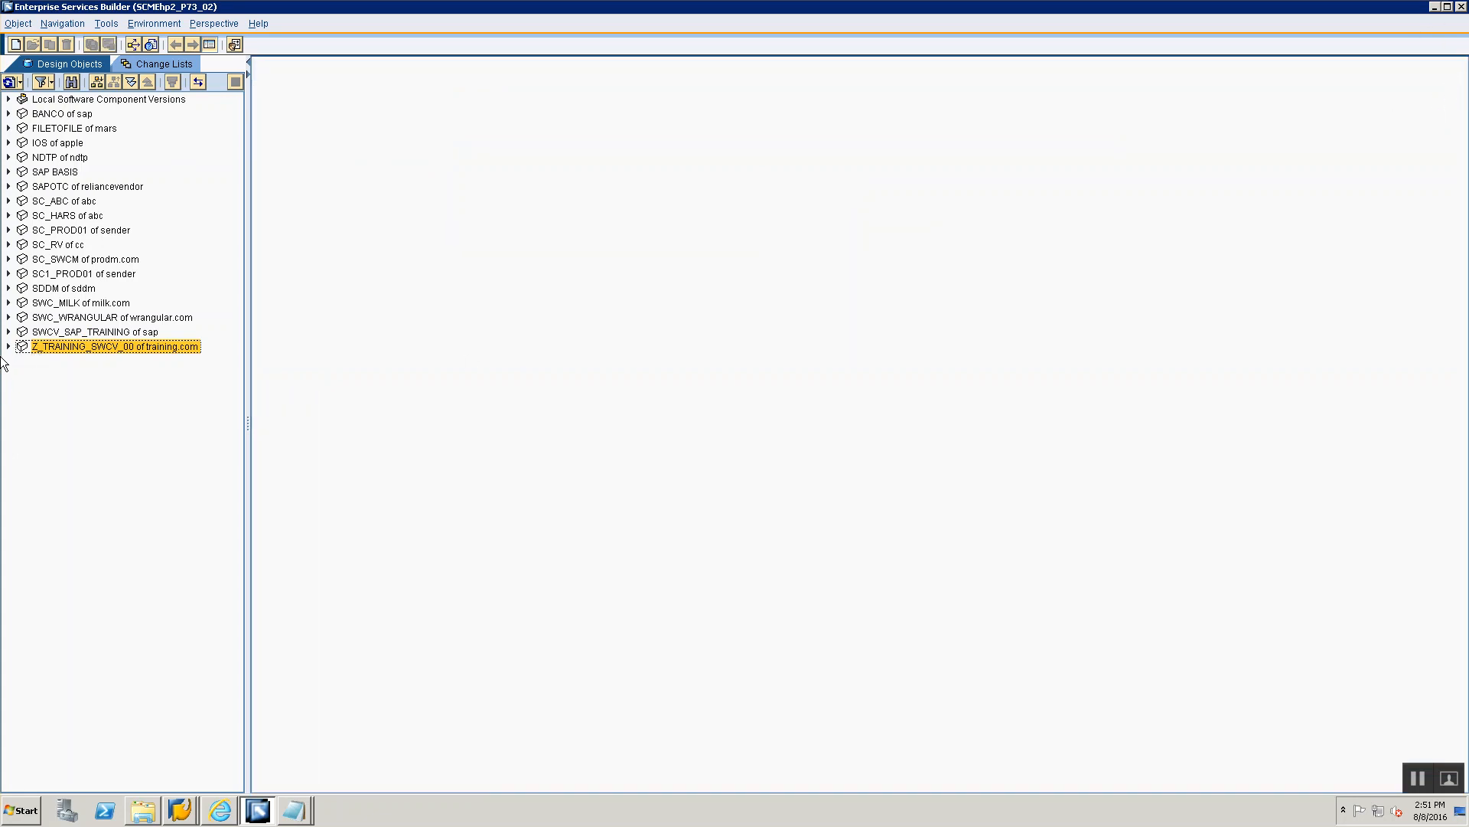
left_click(9, 347)
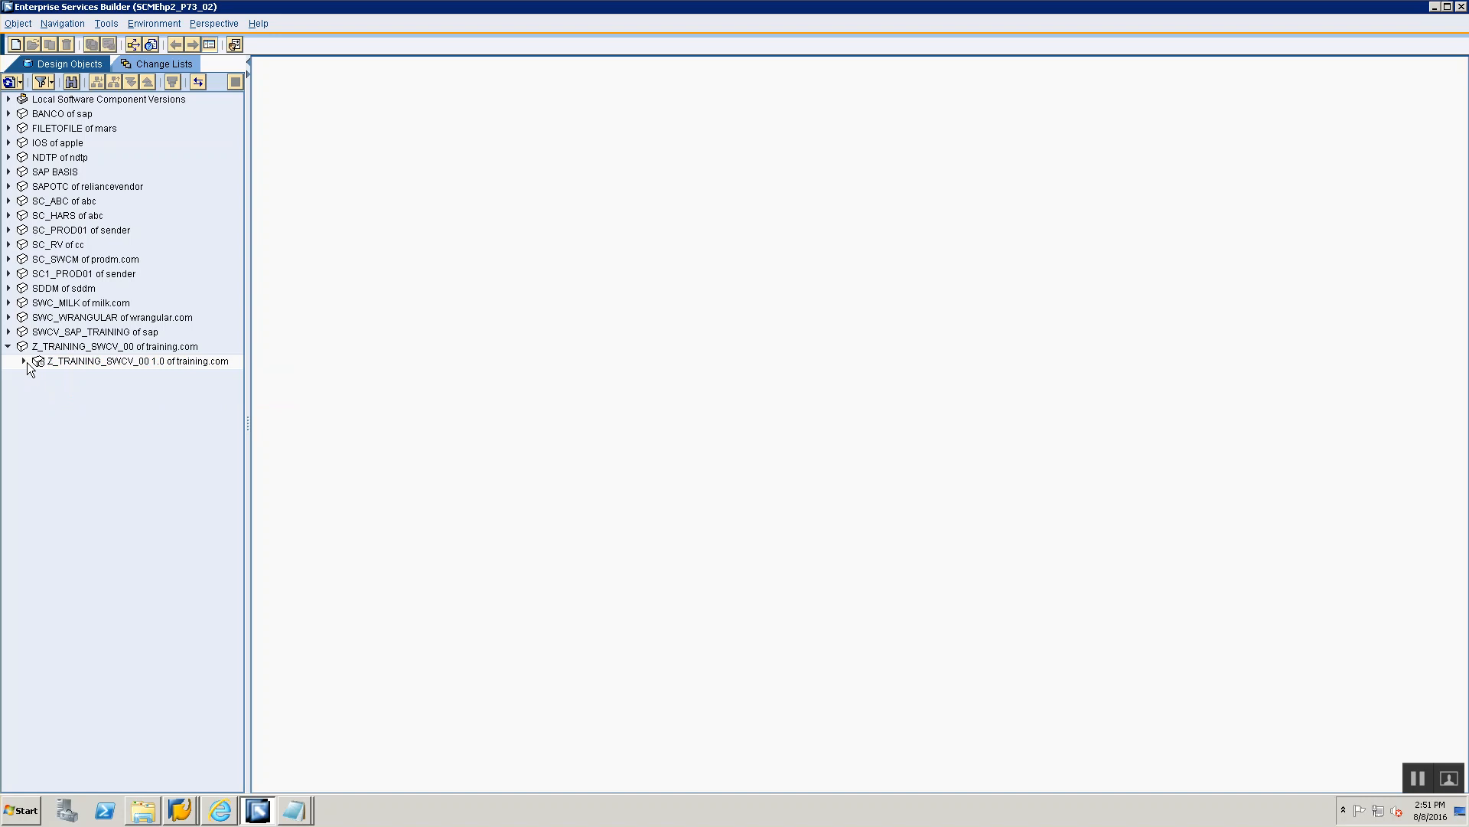
left_click(25, 361)
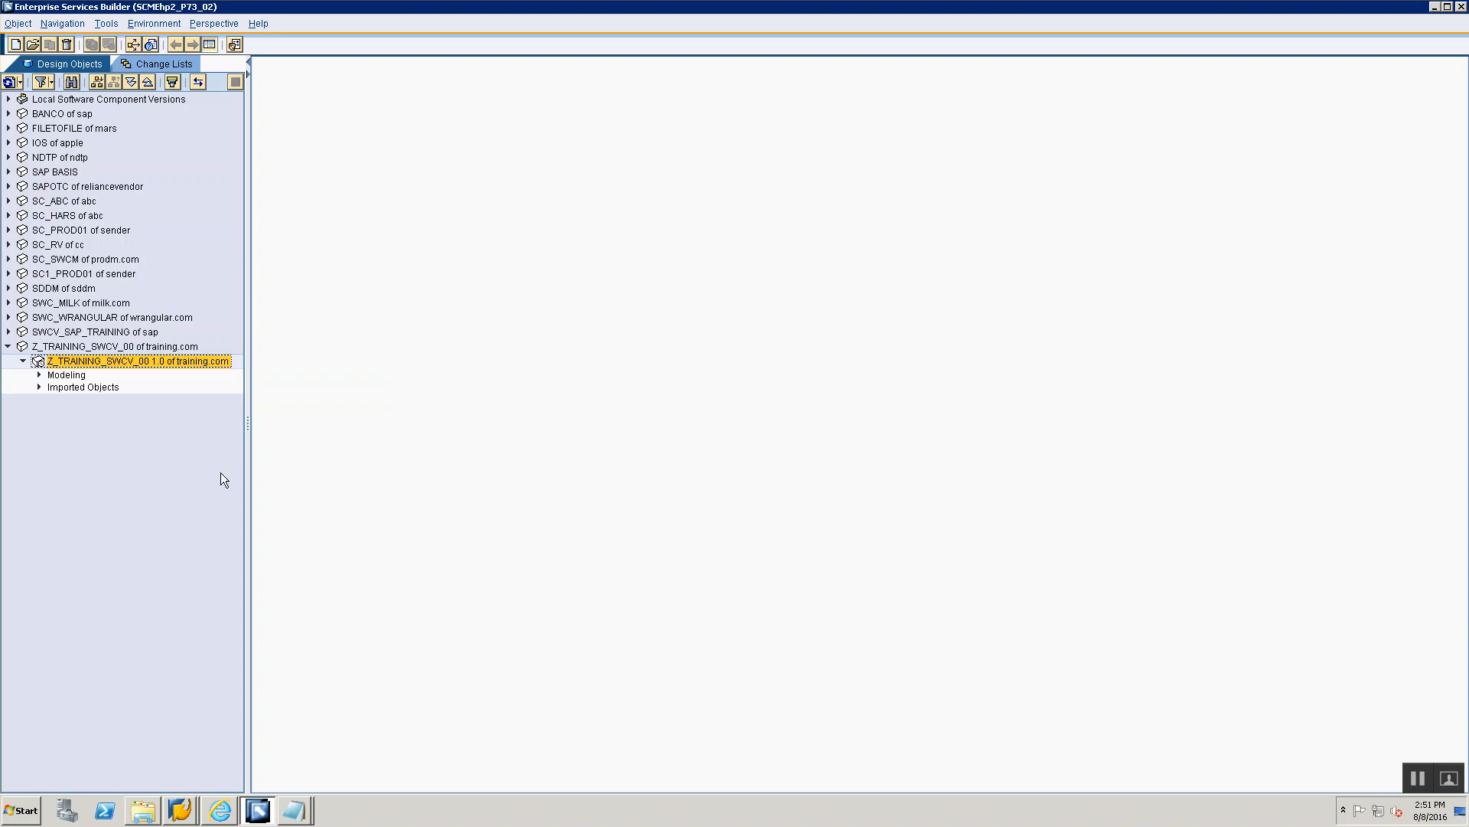
Switch to Session 3 ESR Notes.txt and add "2. Create a Namespace" with "-> Is a container for your objects" below the SWCV import item.
key("alt+Tab")
key("alt+Tab")
key("alt+Tab")
key("alt+Tab")
key("alt+Tab")
key("alt+Tab")
key("alt+Tab")
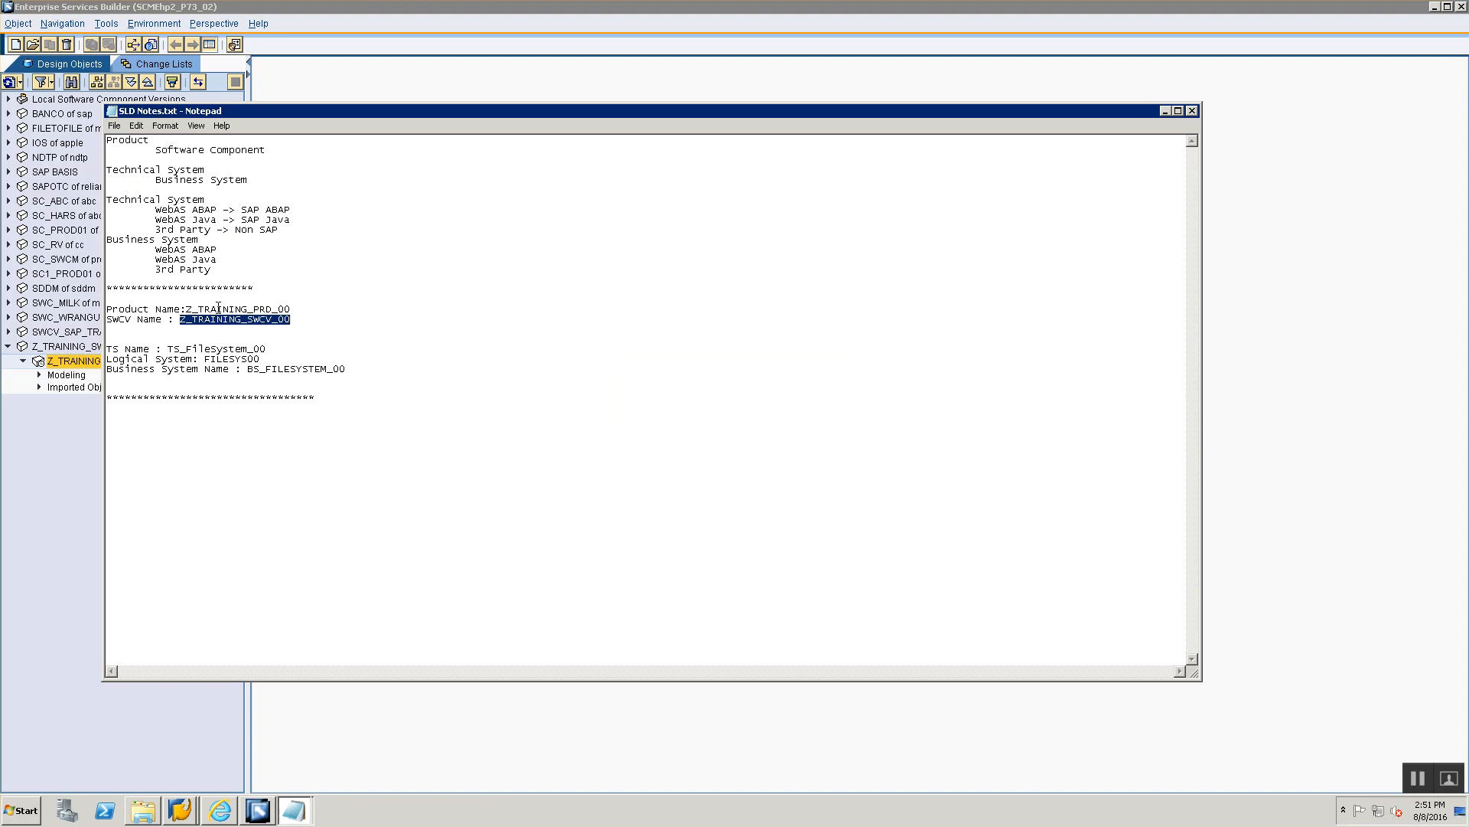
key("alt+Tab")
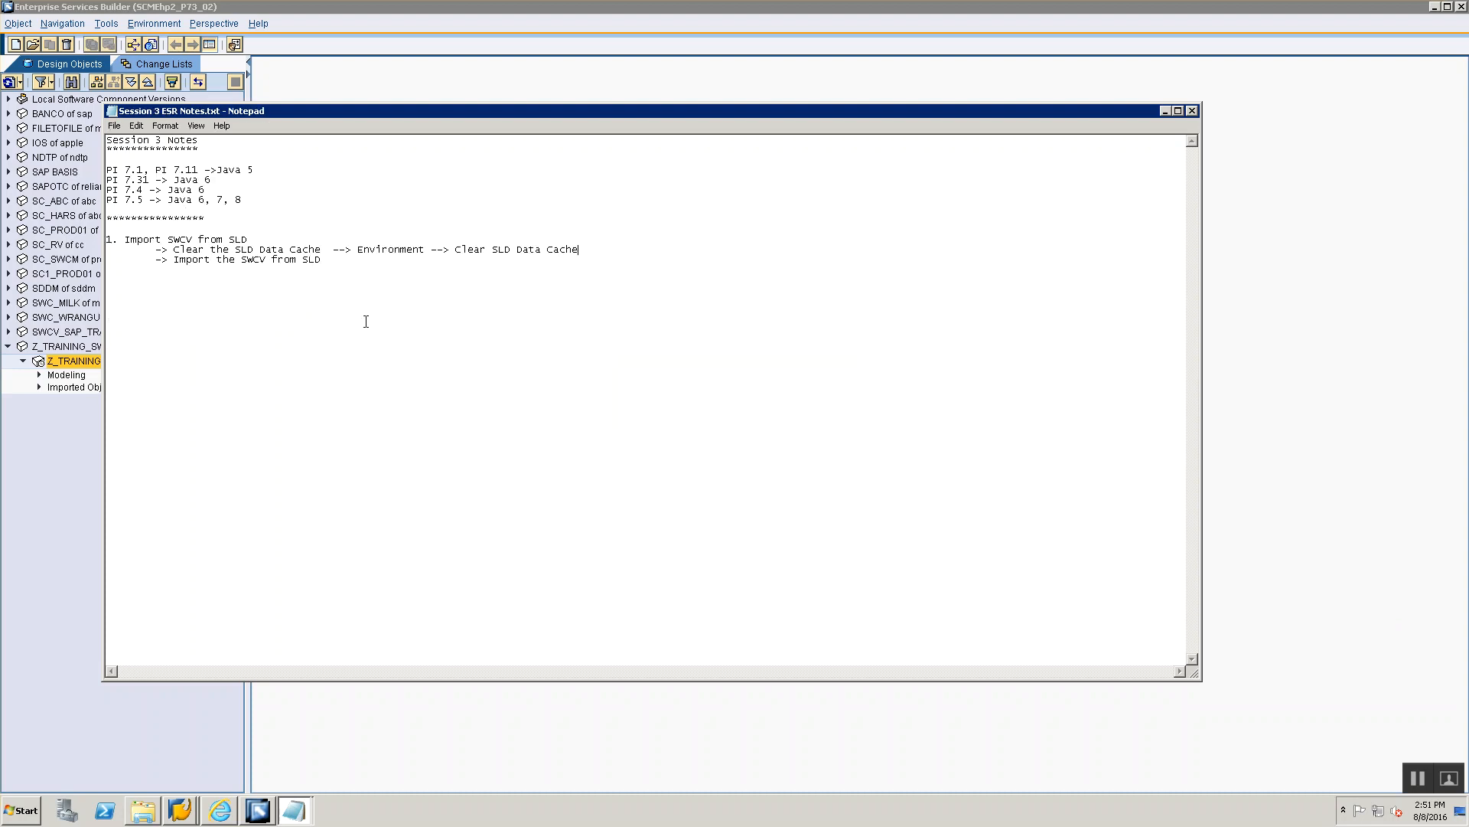
left_click_drag(371, 260, 28, 230)
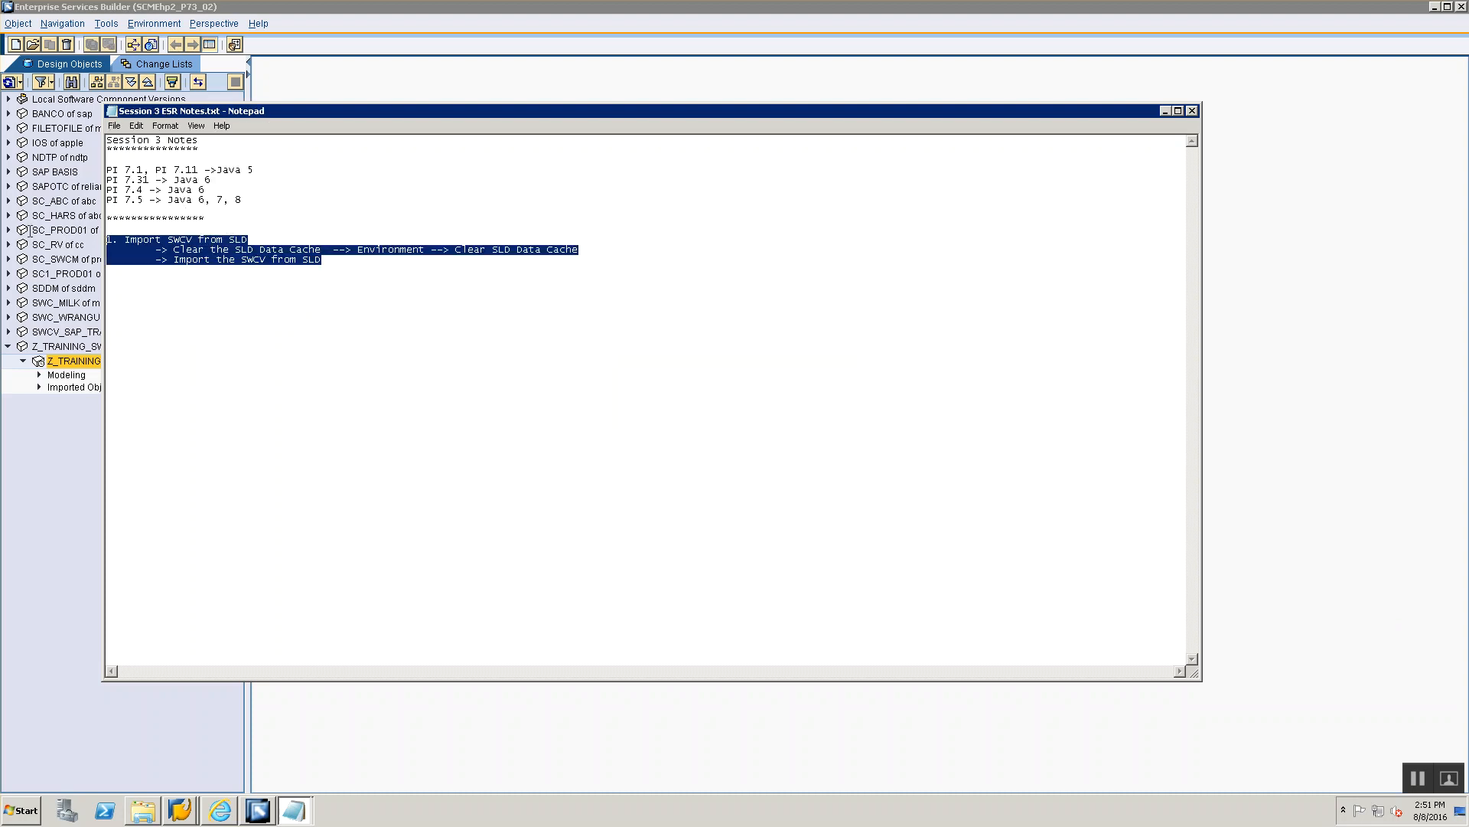
left_click_drag(377, 249, 380, 258)
left_click(380, 259)
key("Return")
type("2. Cl")
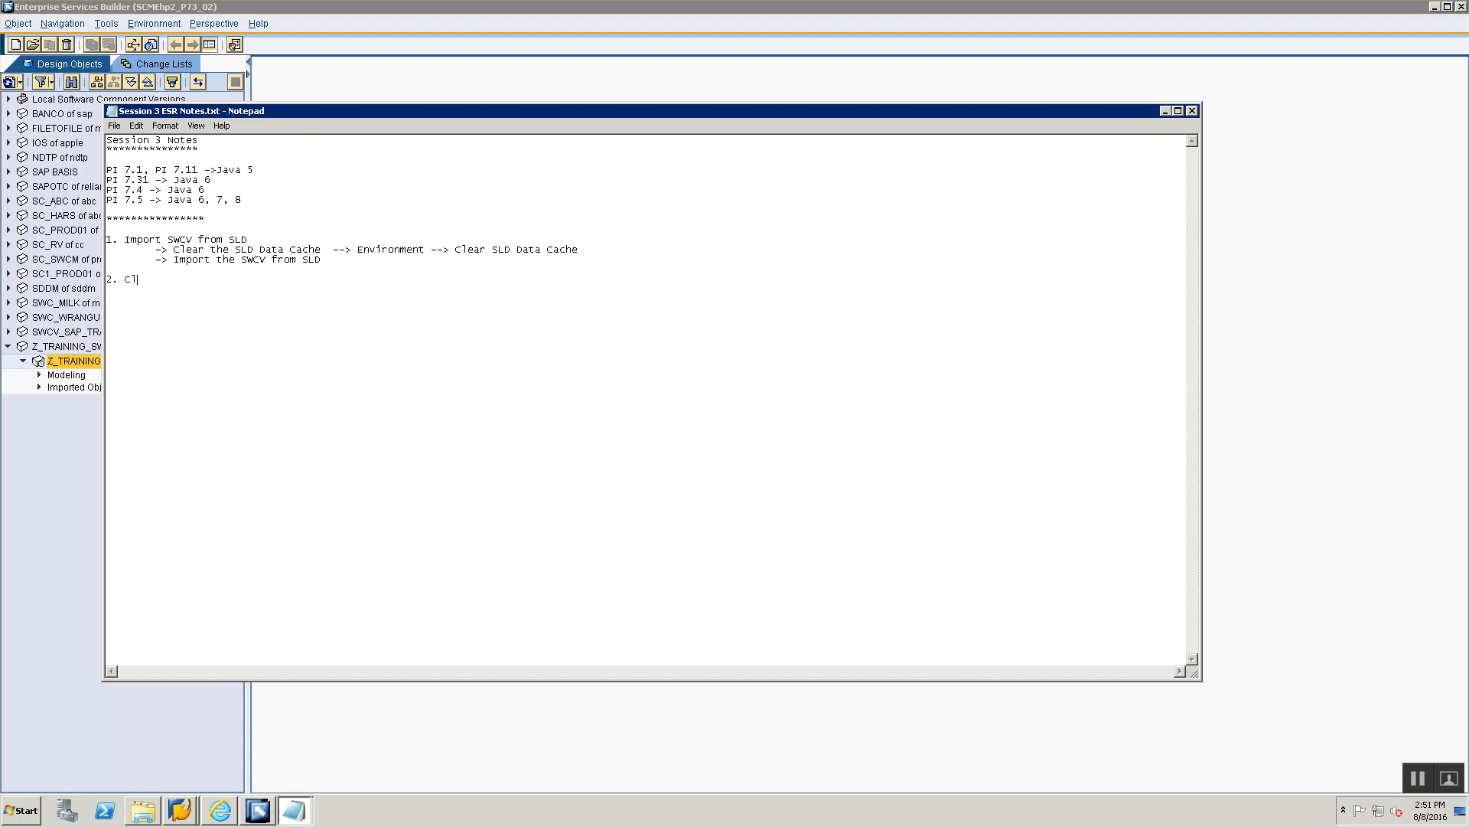
type("eate a Namespace-> Is a container for your objects")
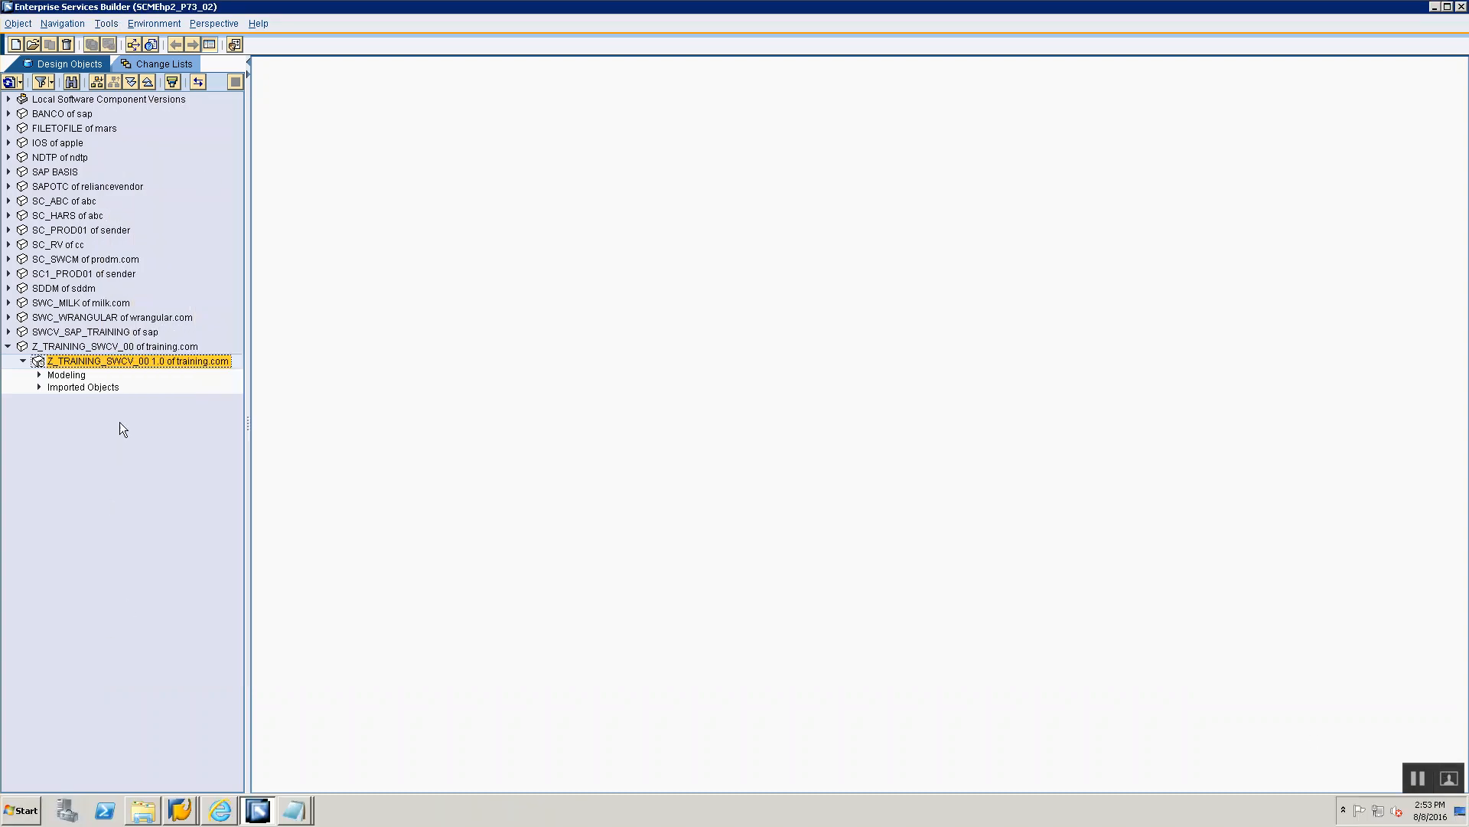
Examine the commands offered for version Z_TRAINING_SWCV_00 1.0 and its parent component in the Enterprise Services Builder.
right_click(145, 366)
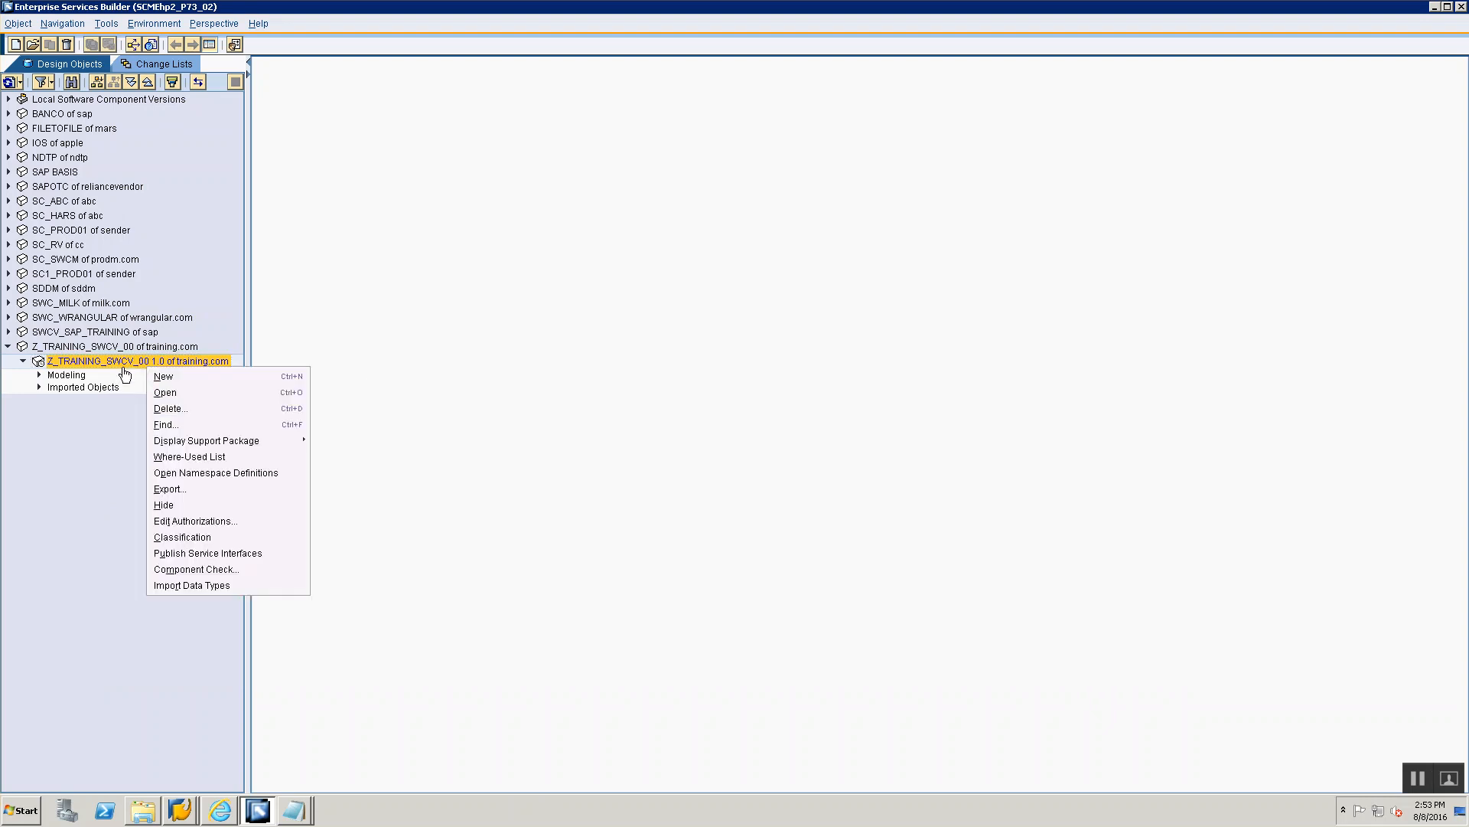
left_click(124, 366)
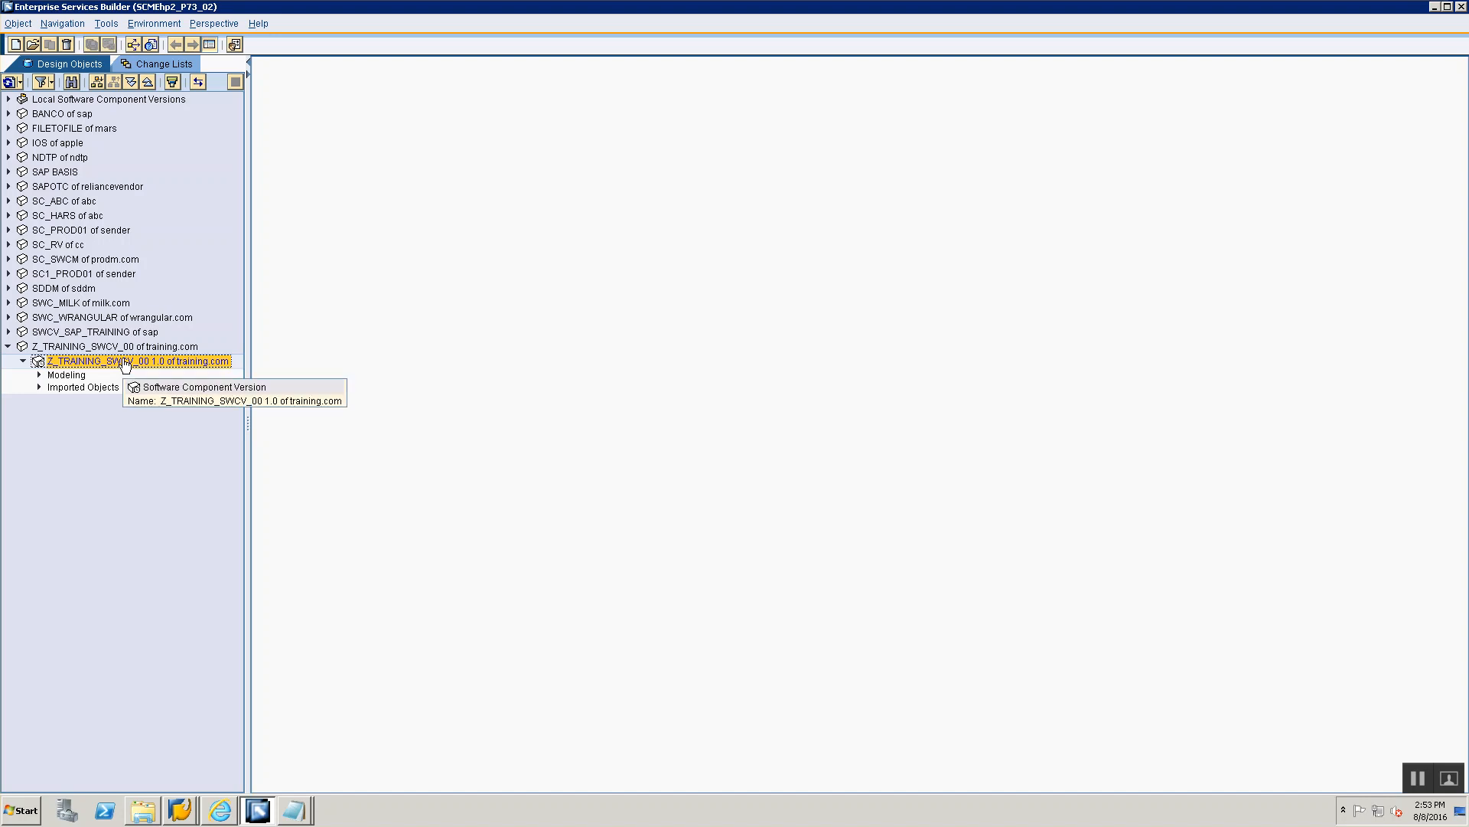
right_click(126, 365)
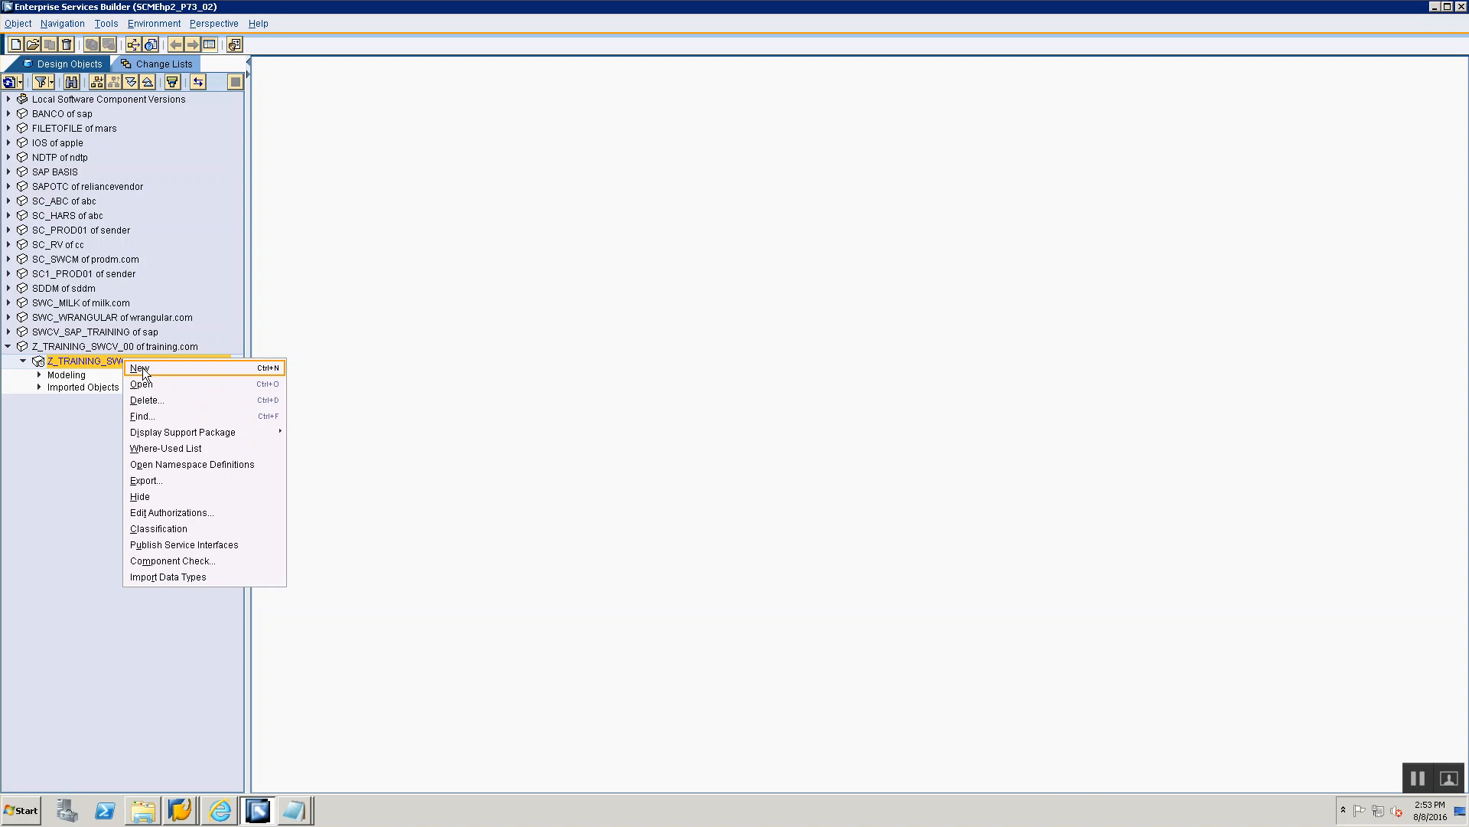
left_click(166, 464)
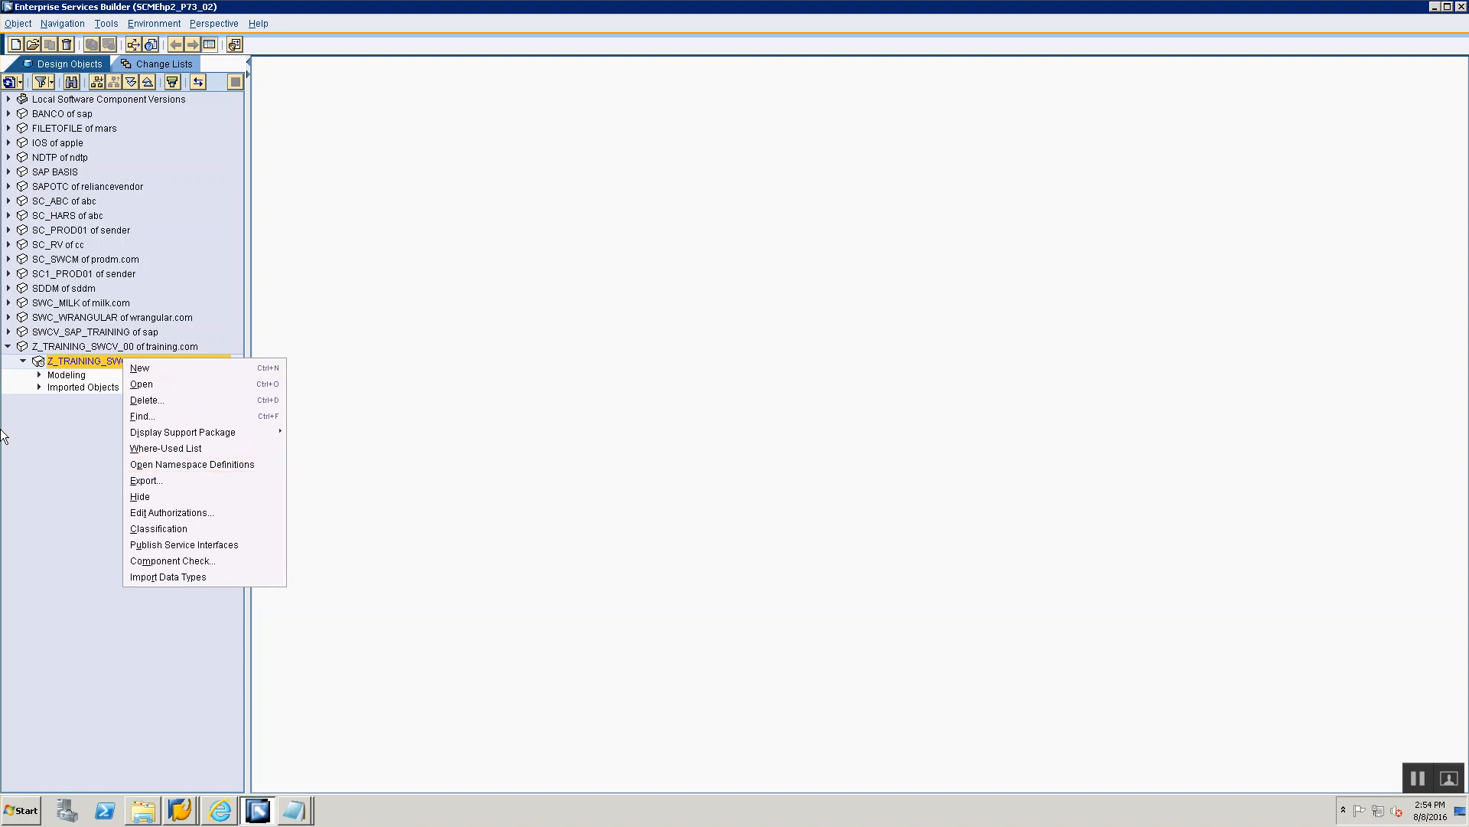
right_click(75, 358)
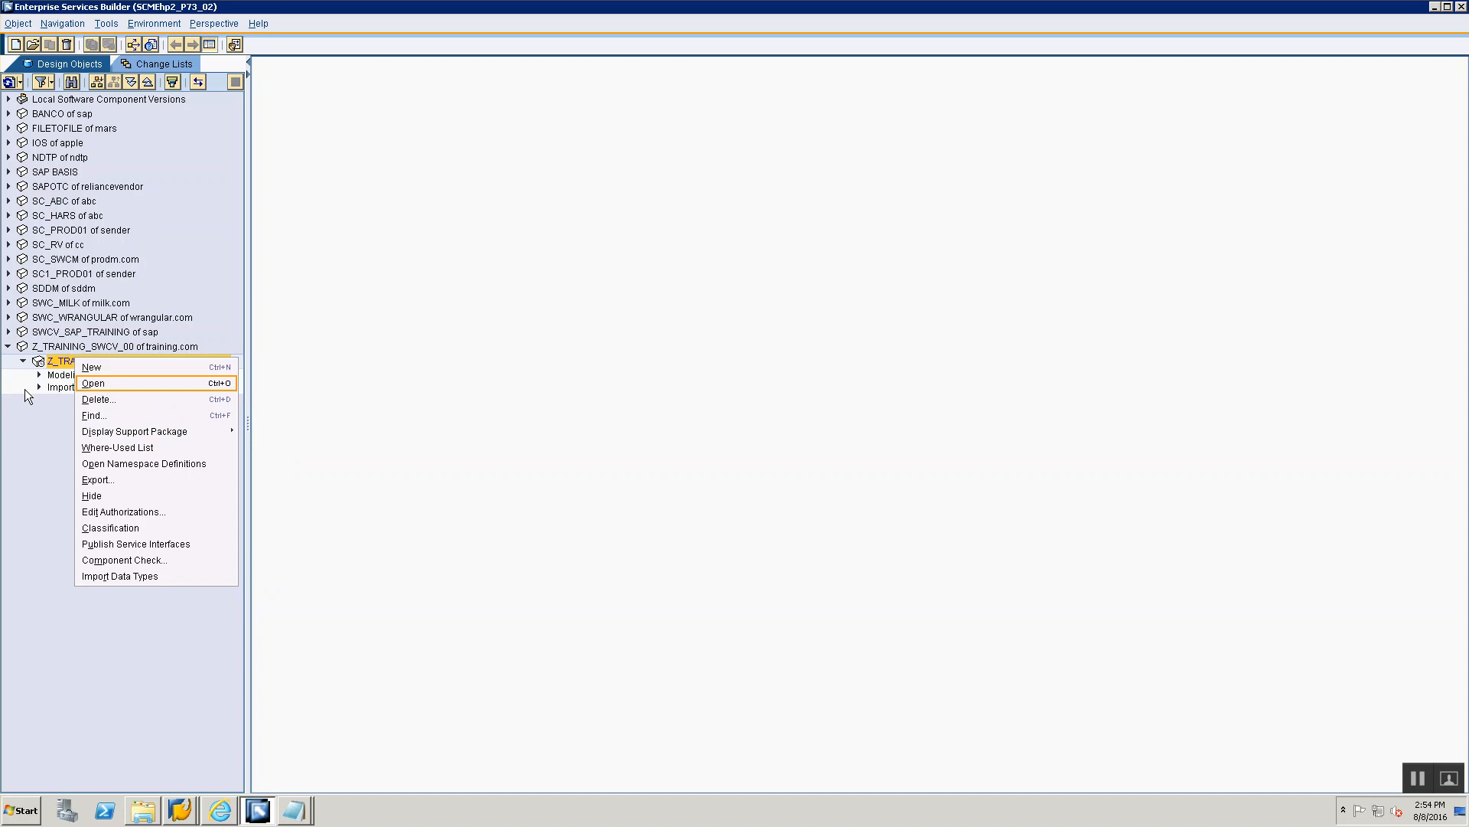
left_click(25, 390)
left_click(77, 345)
right_click(76, 345)
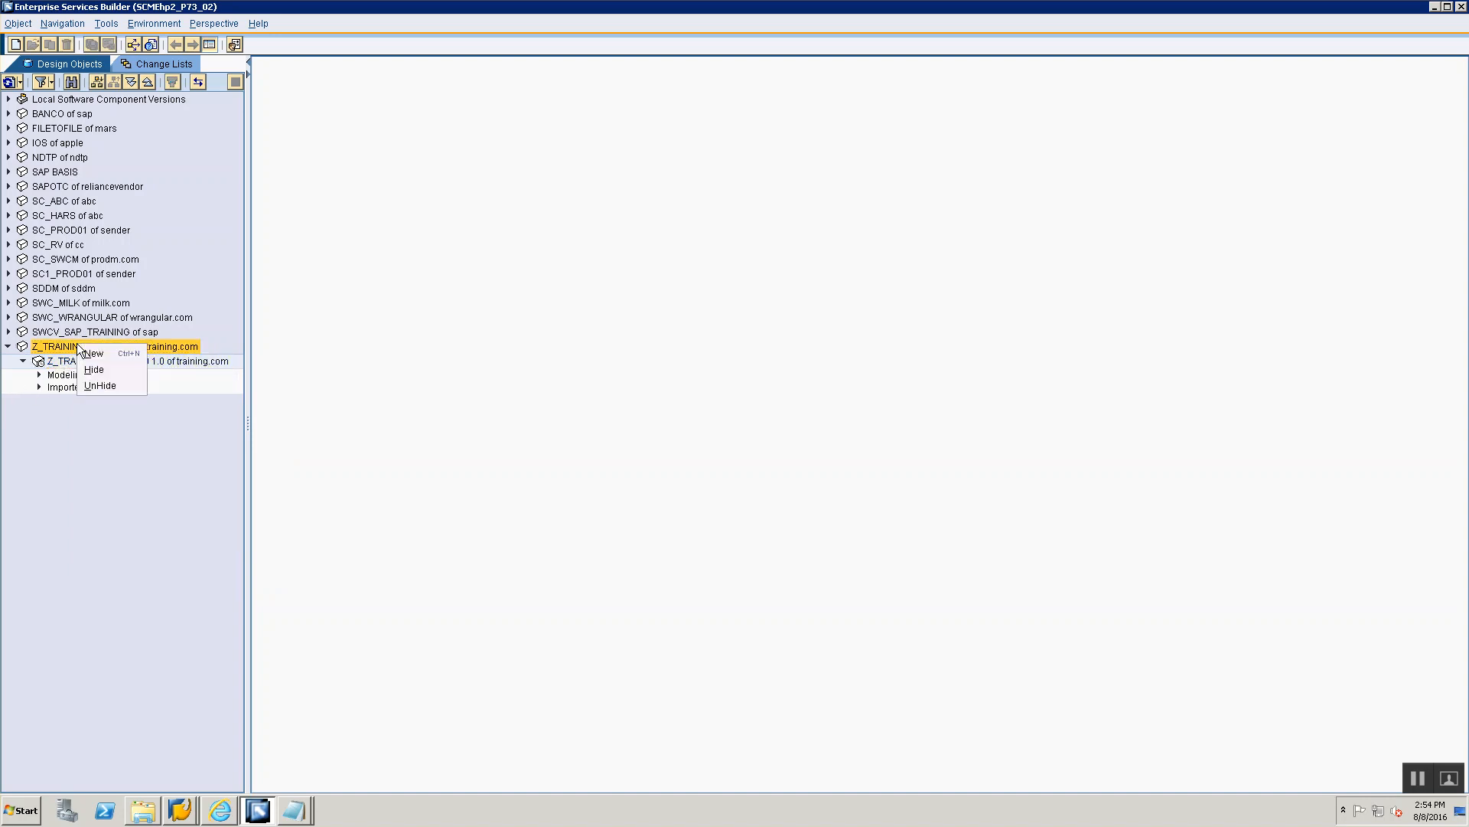
left_click(44, 363)
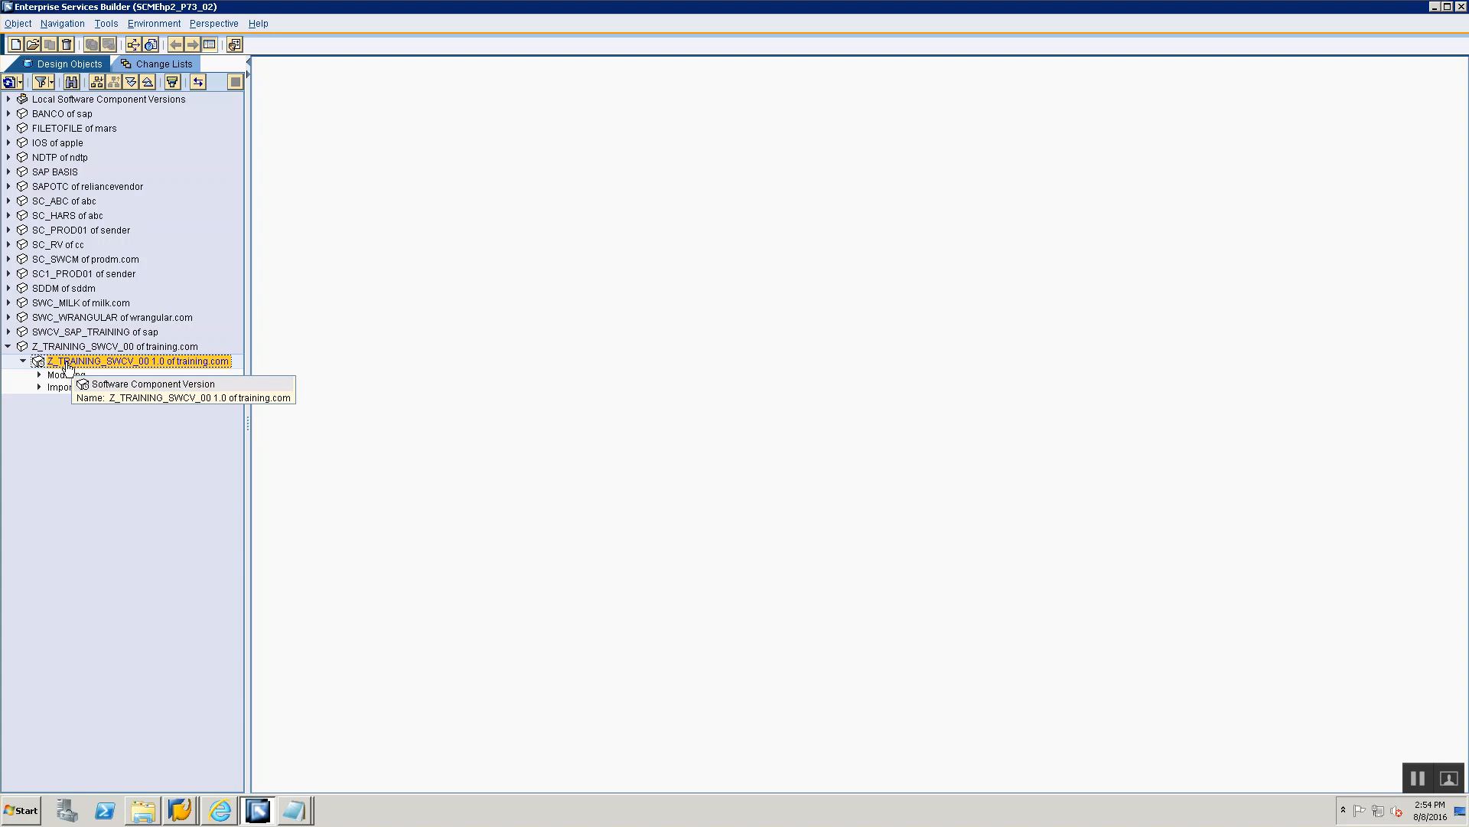
right_click(67, 367)
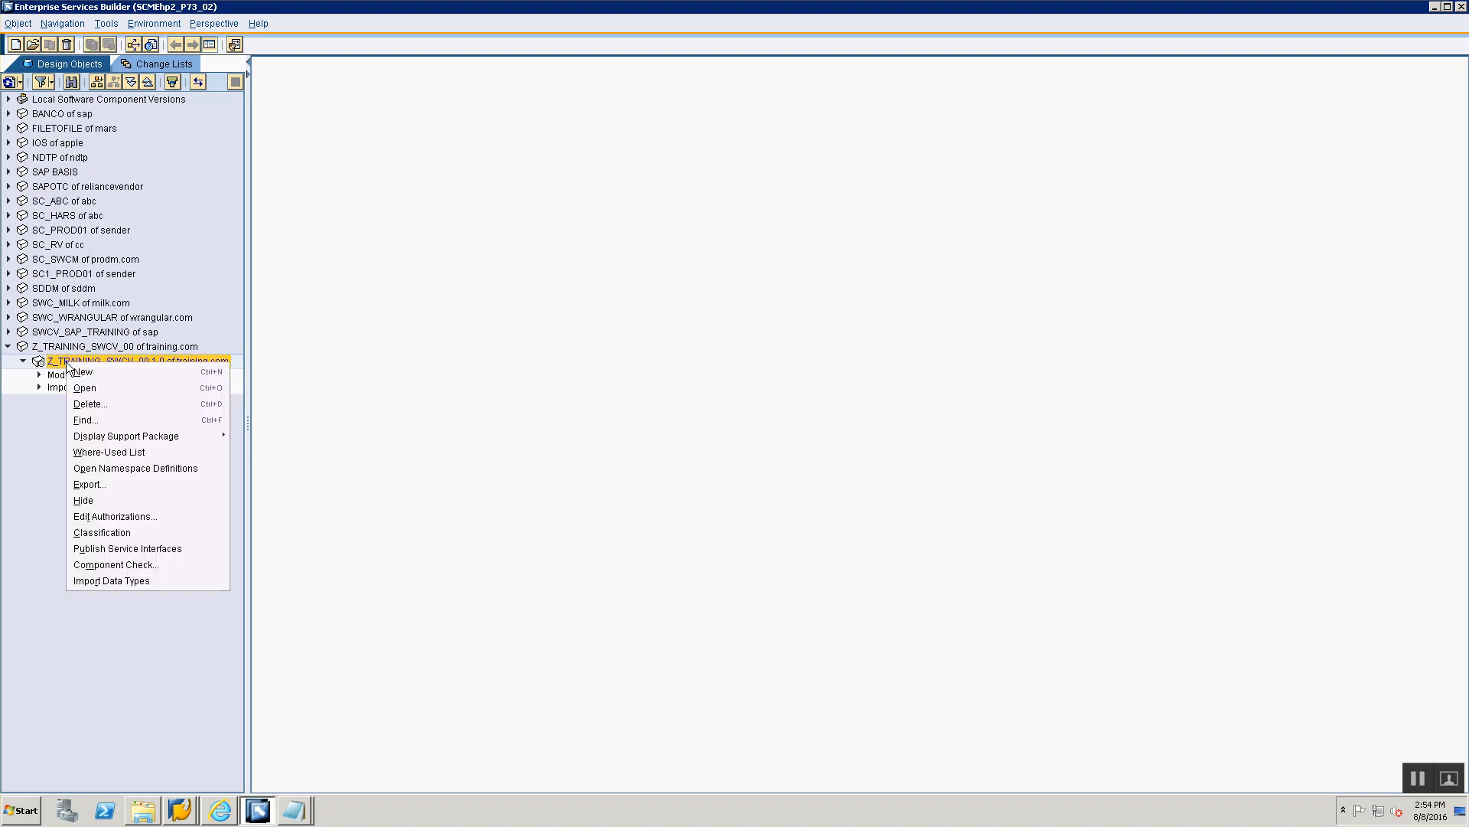
left_click(159, 469)
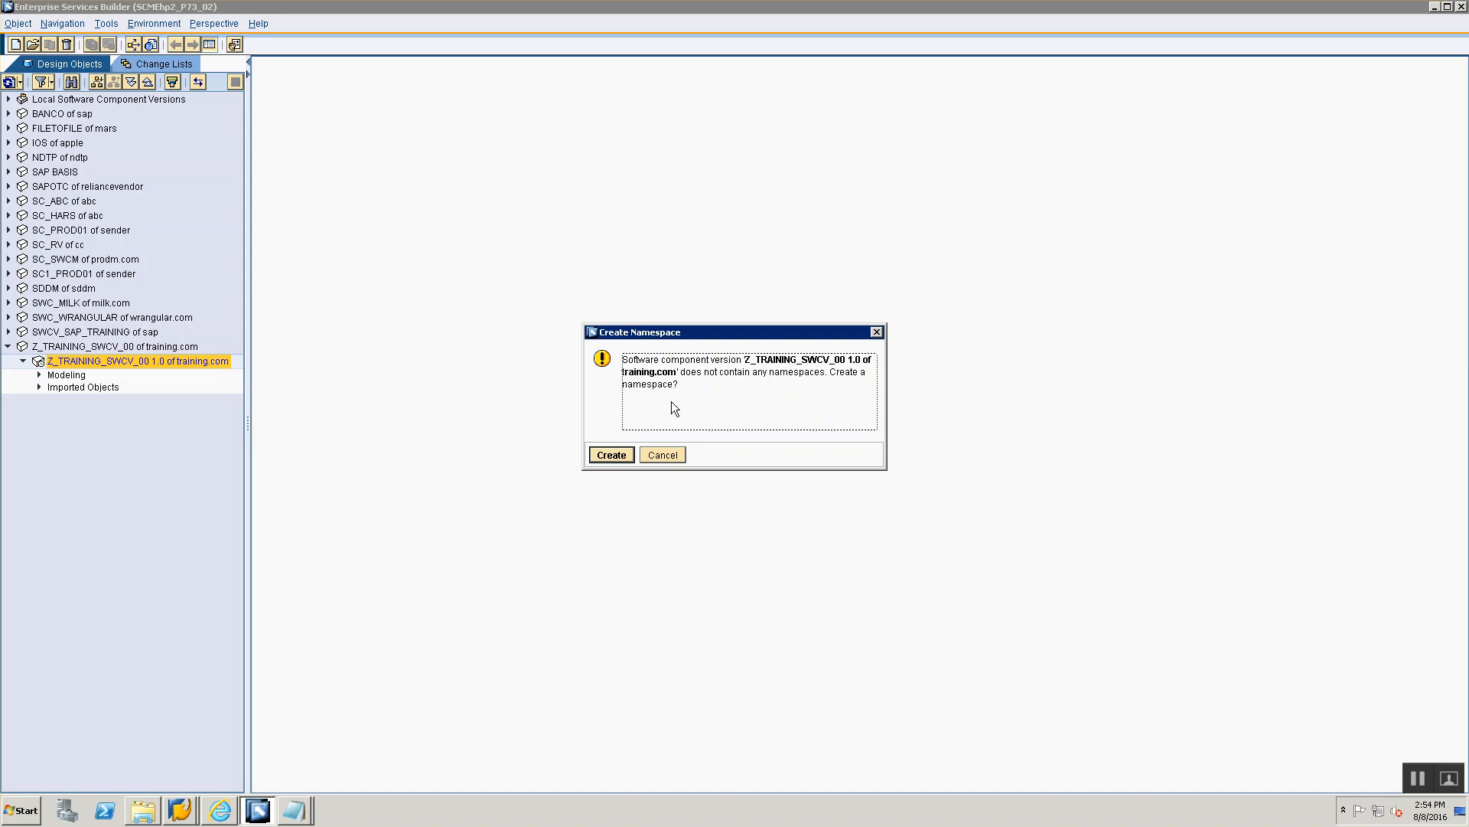
left_click(612, 456)
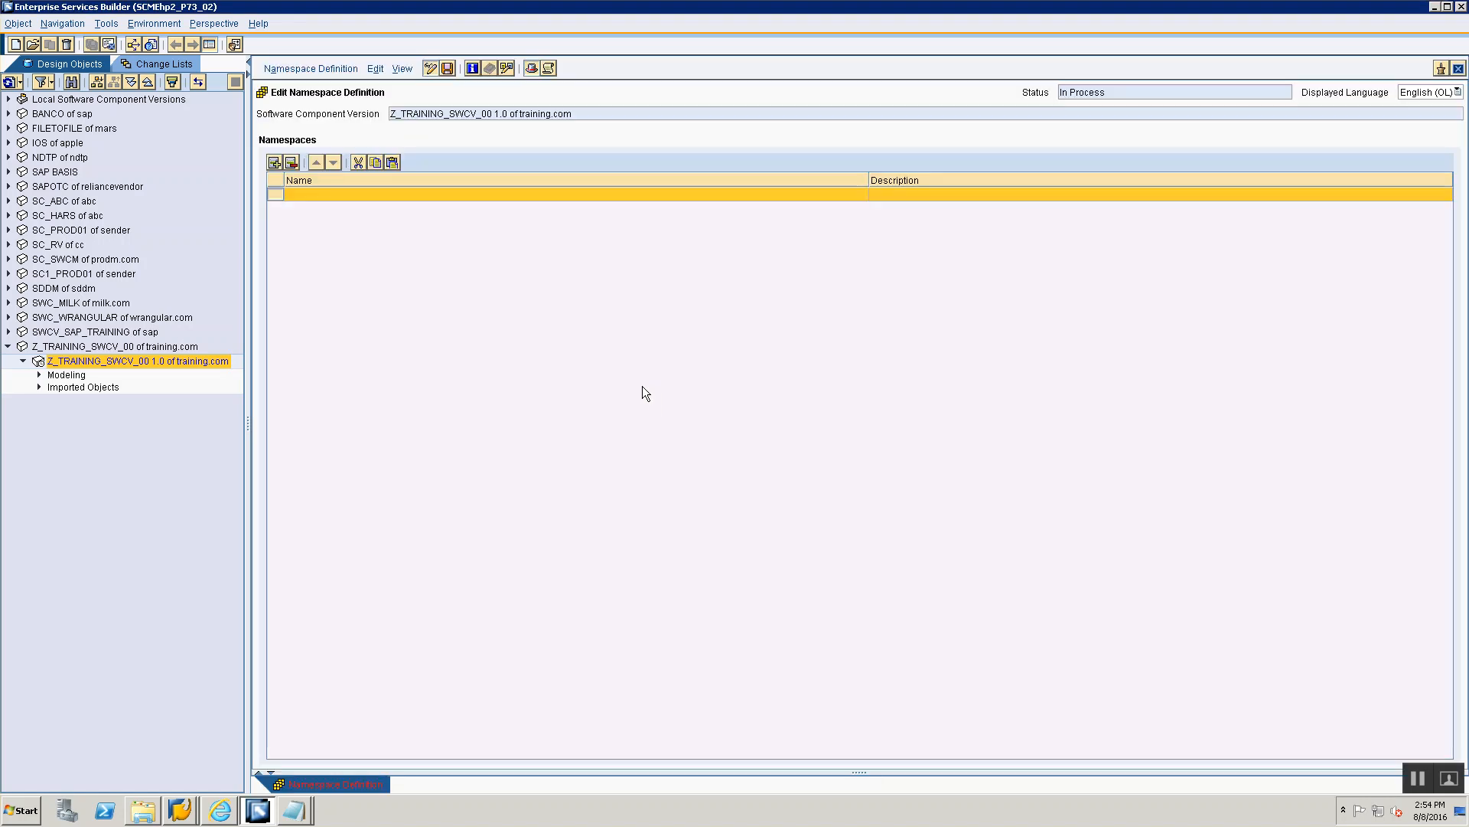
left_click(311, 191)
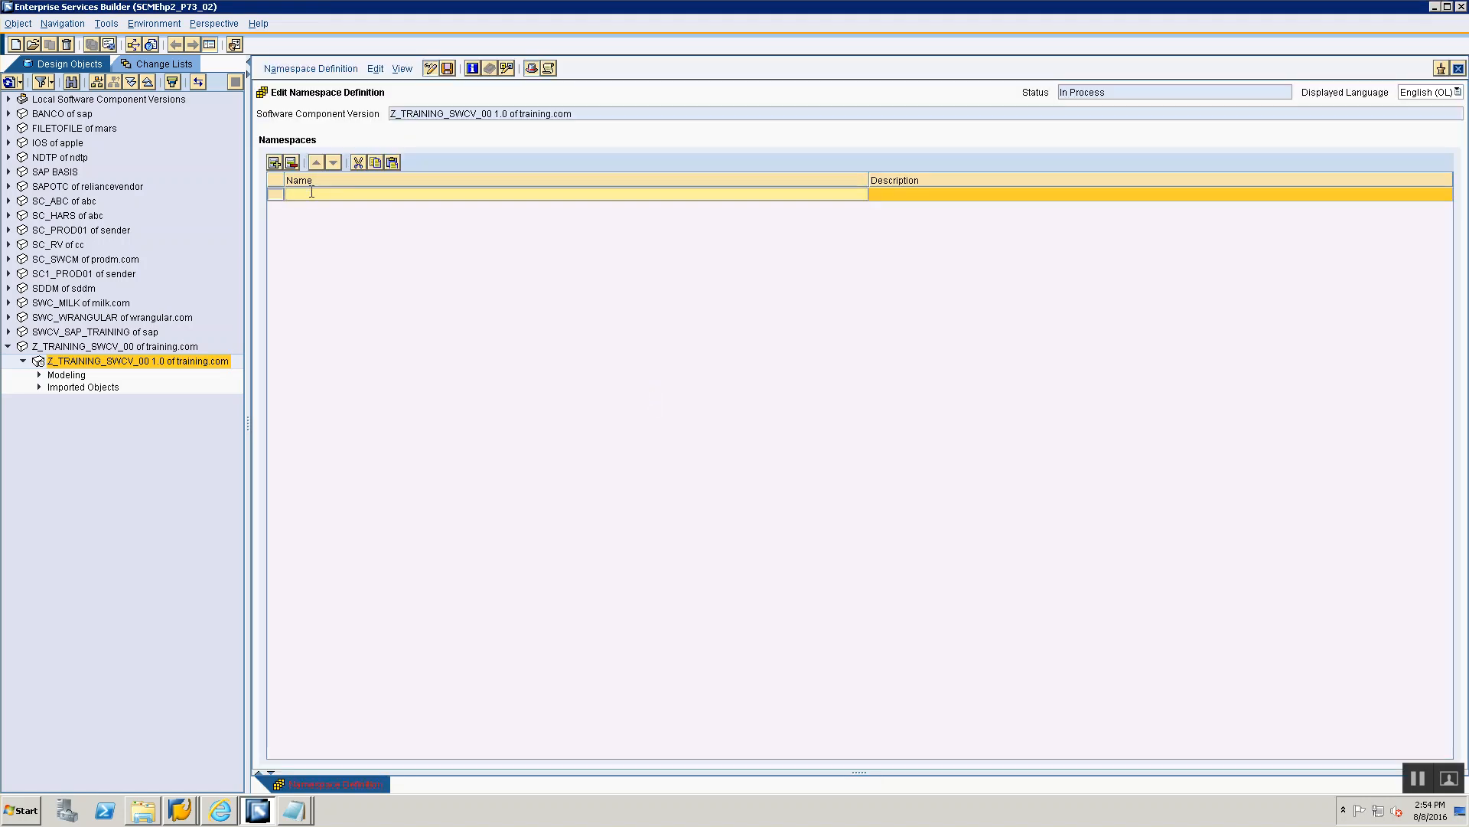
type("http://training.com/File2File_00")
left_click_drag(363, 196, 400, 192)
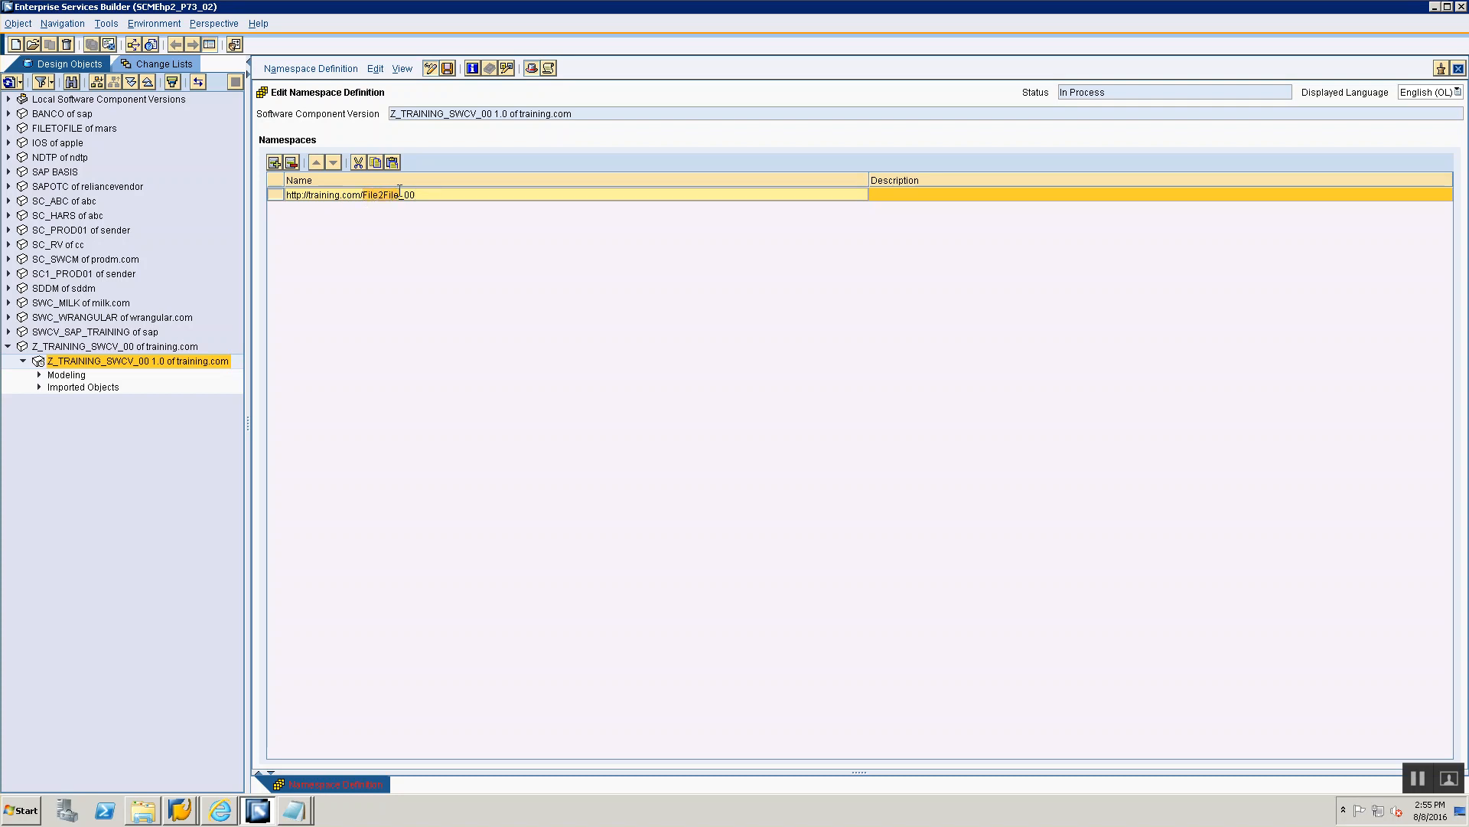
left_click(423, 193)
left_click(915, 197)
type("N")
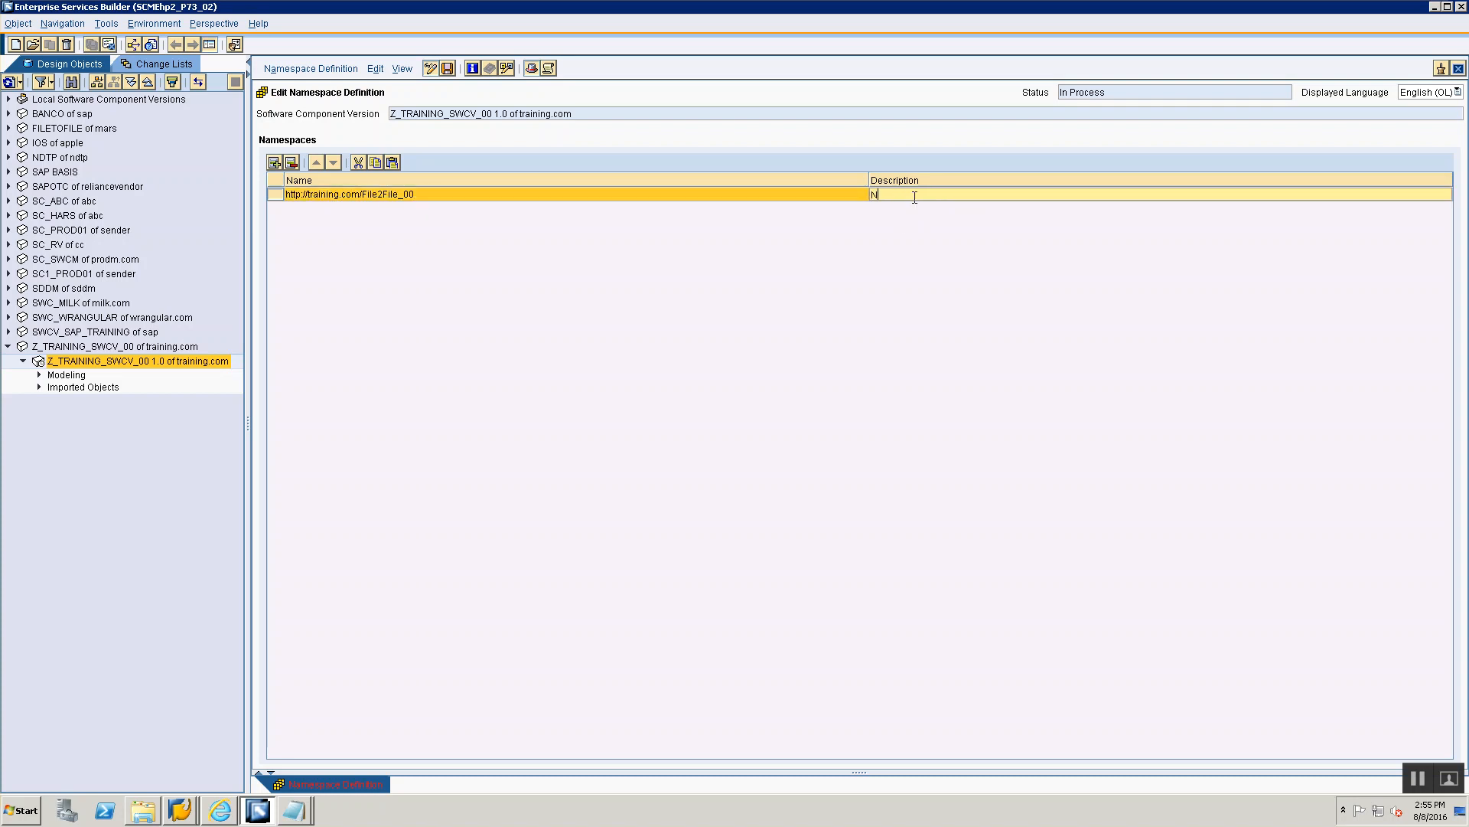
type("amespace for File 2 File Scenario")
Switch to Session 3 ESR Notes.txt, add "-> Keyboard short cut for Save -> Ctrl+S" under the namespace item and begin a line "-> Right Click on".
key("alt+Tab")
key("alt+Tab")
key("alt+Tab")
key("alt+Tab")
key("alt+Tab")
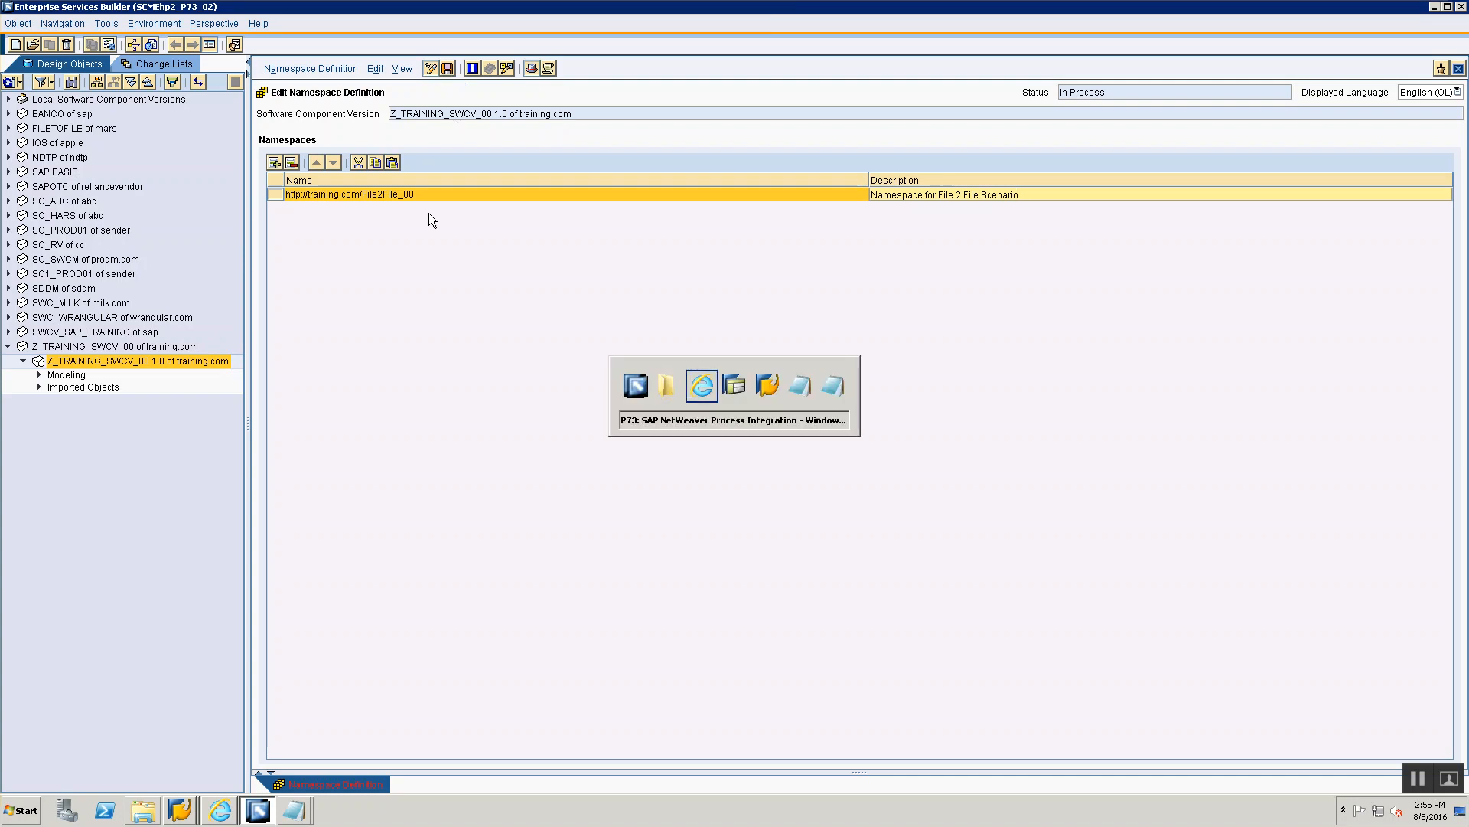
key("alt+Tab")
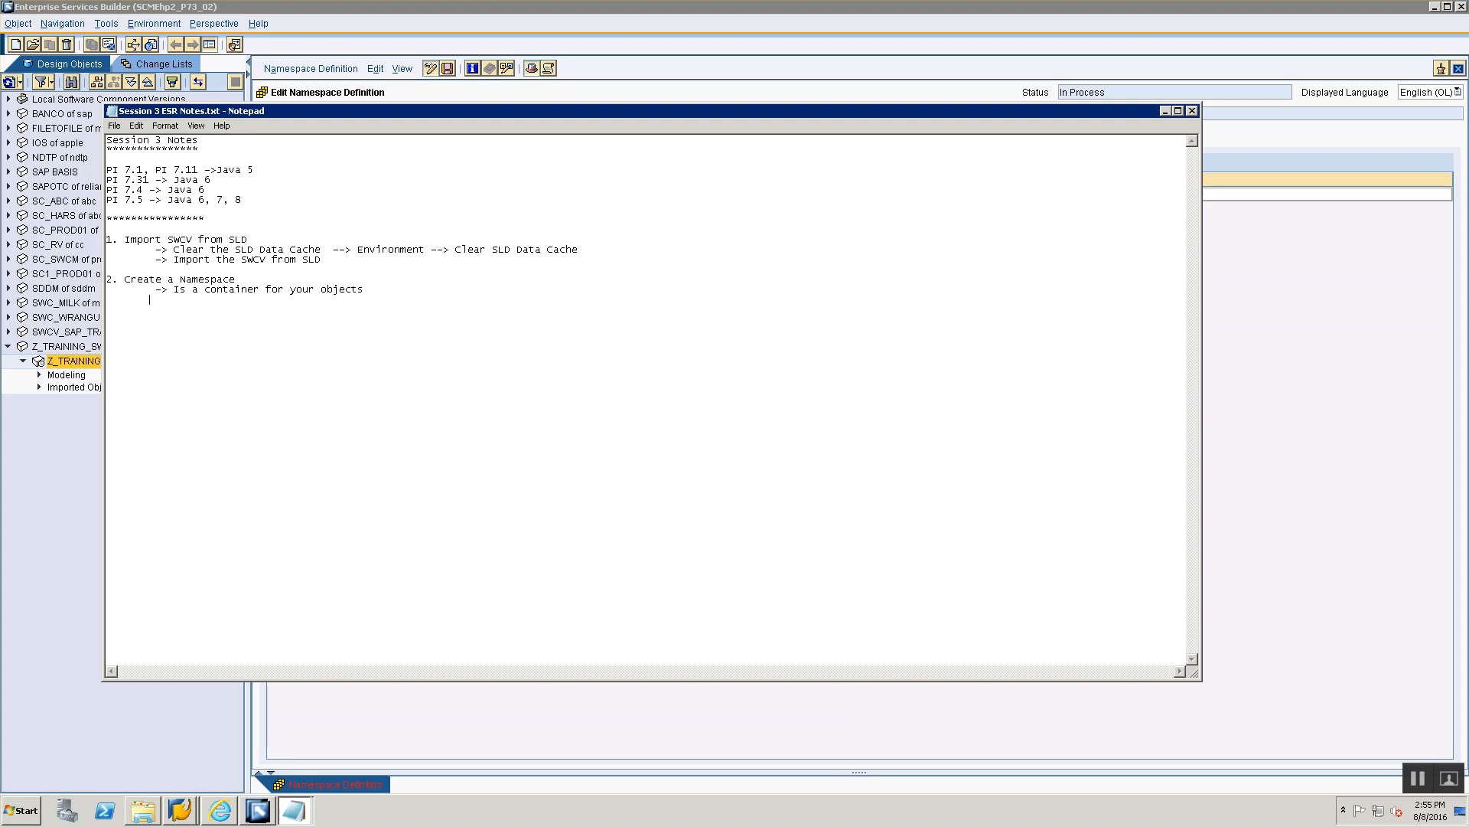
type("> ")
type("Keyboar")
type("d short cut for Sav")
type("e -?")
key("BackSpace")
key("BackSpace")
type("> Ctrl+S \t-> Right Click on ")
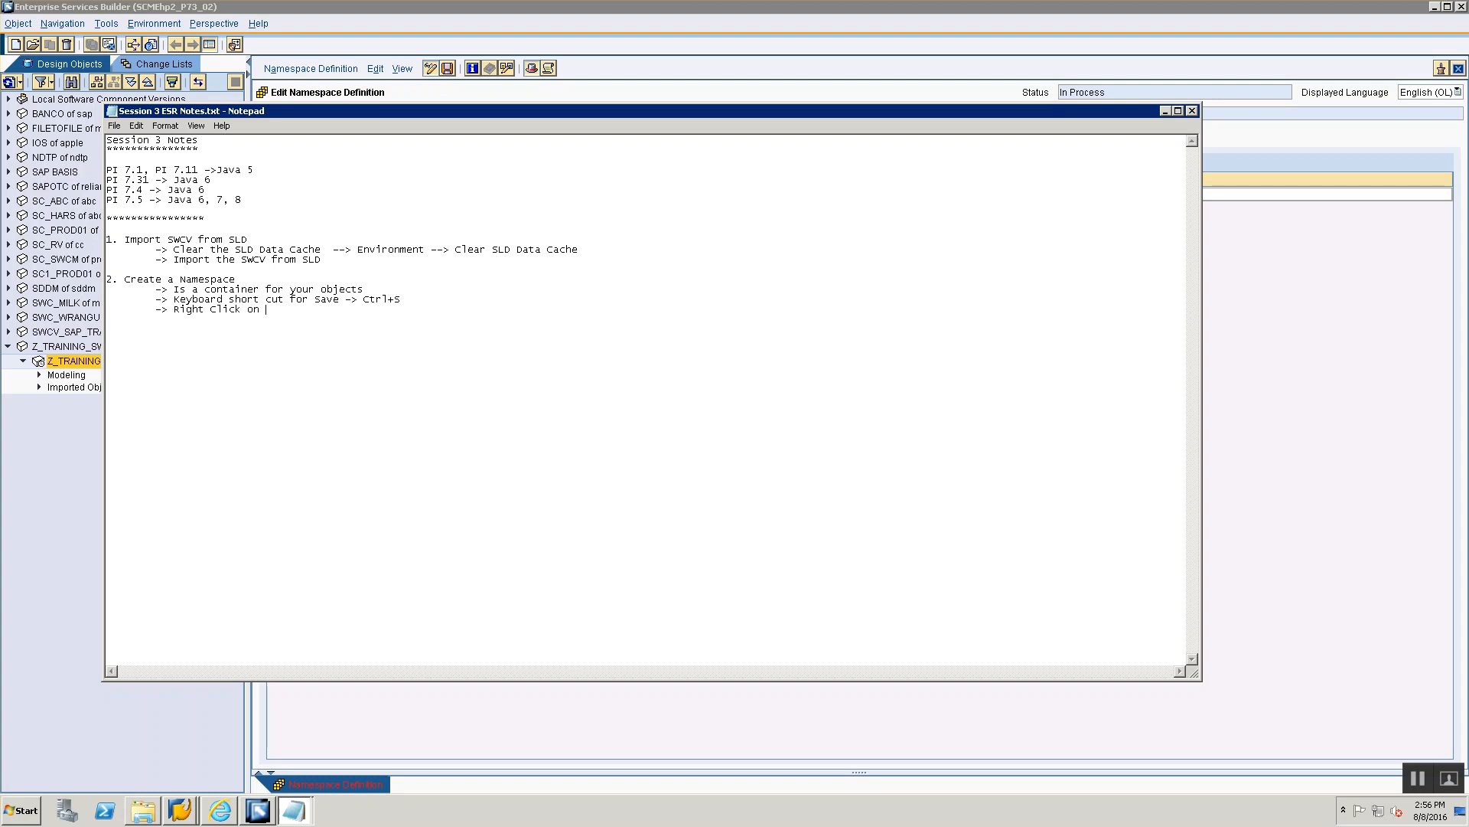
Complete the last note line so it reads "-> Right Click on SWCV -> Open Namespace Definiation".
type("SWCV ->")
type("e Namespace")
left_click_drag(314, 308, 353, 308)
type("Open")
type("Definiation")
key("alt+Tab")
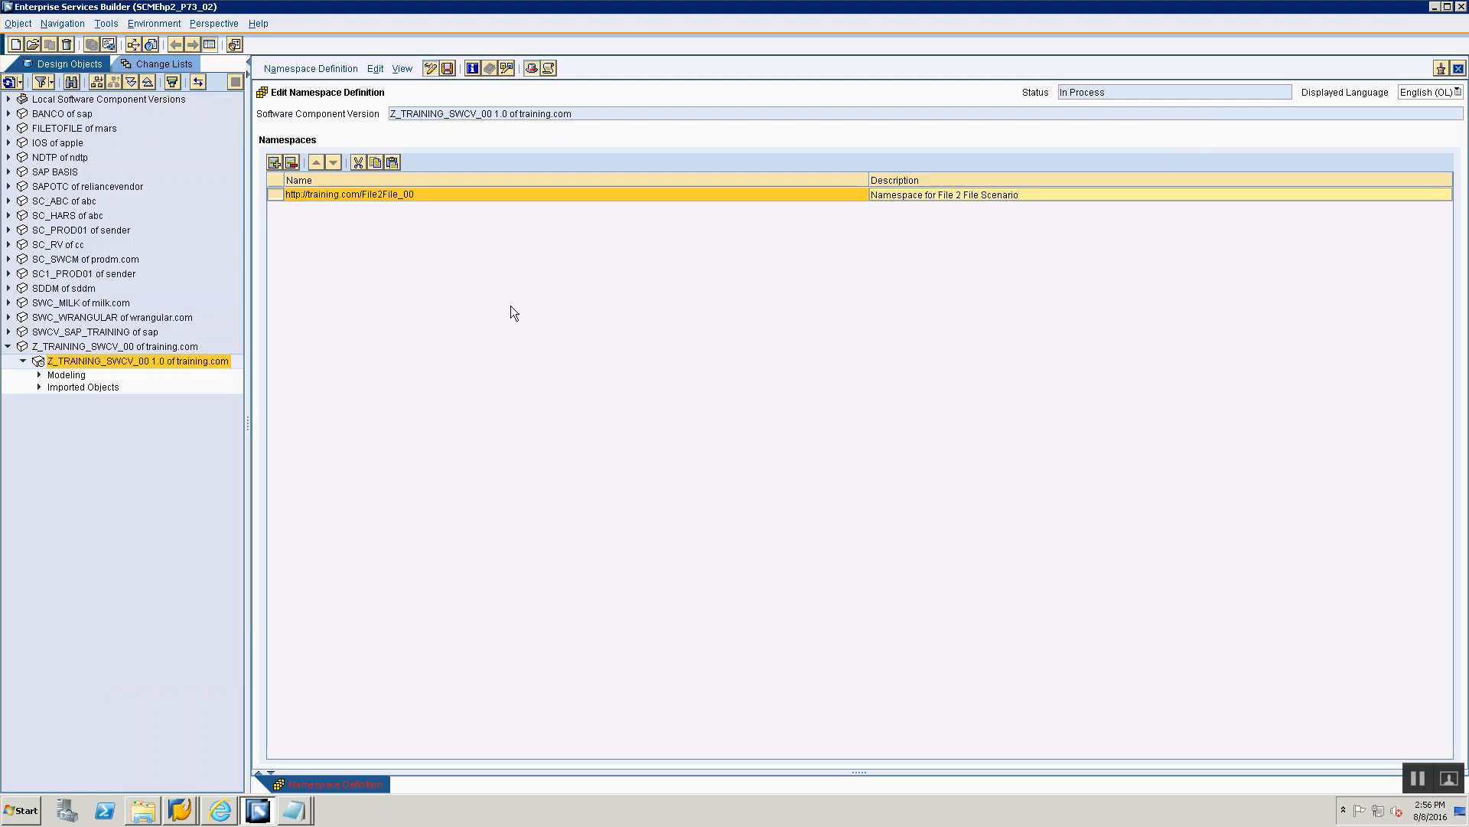
left_click(39, 374)
left_click(40, 402)
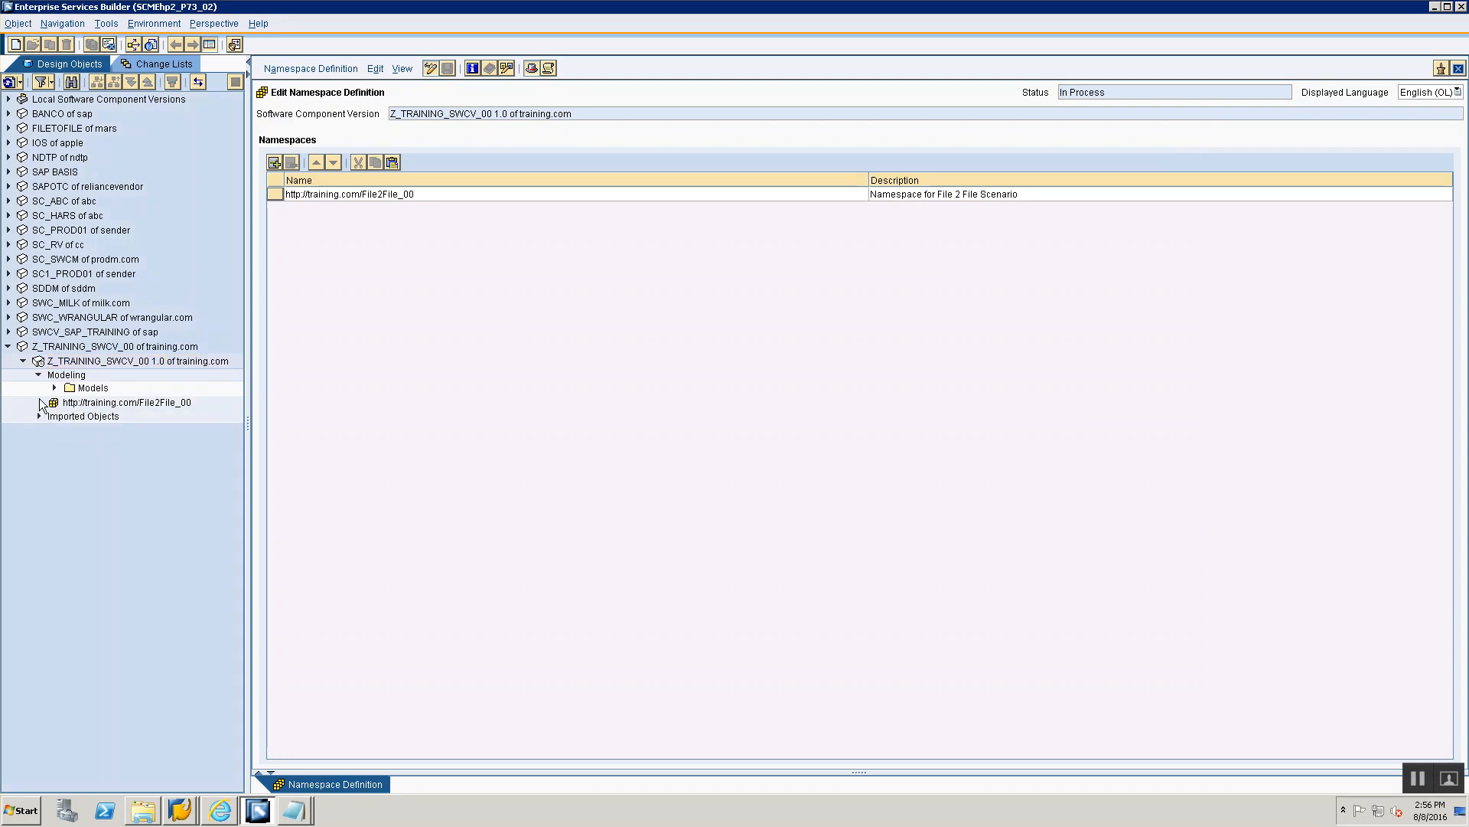
left_click(39, 375)
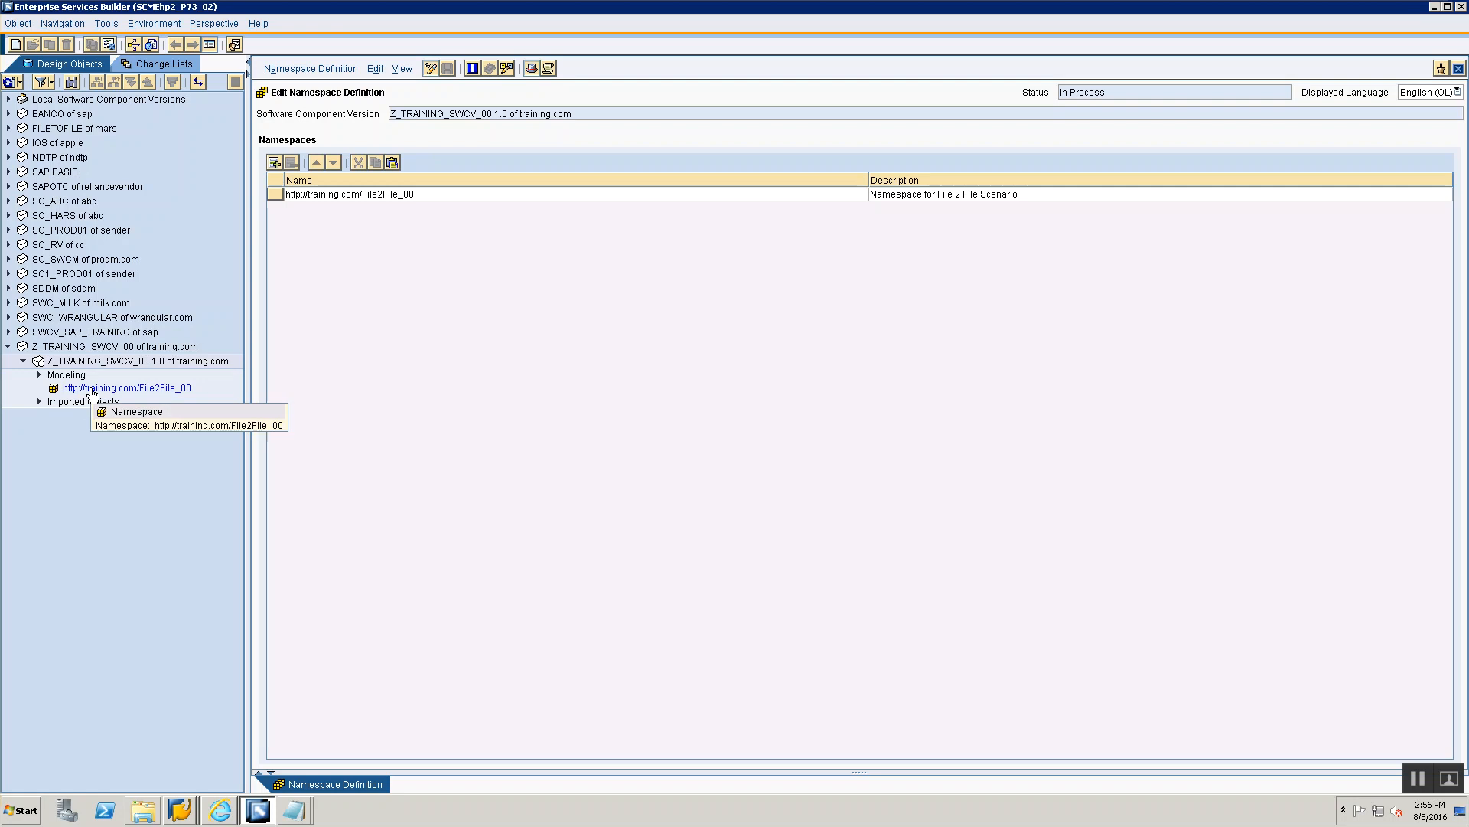
left_click(91, 391)
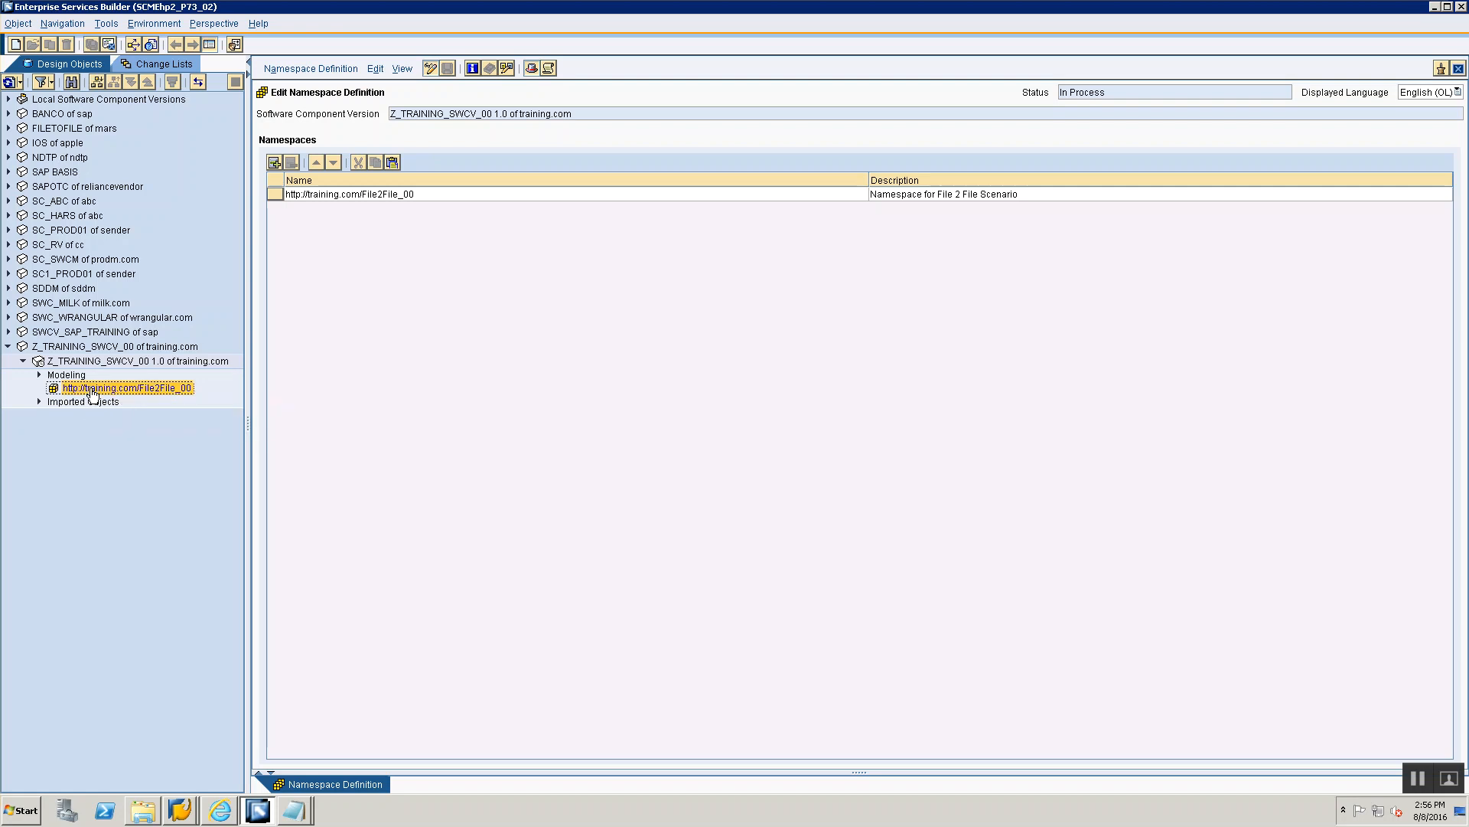
left_click(1459, 69)
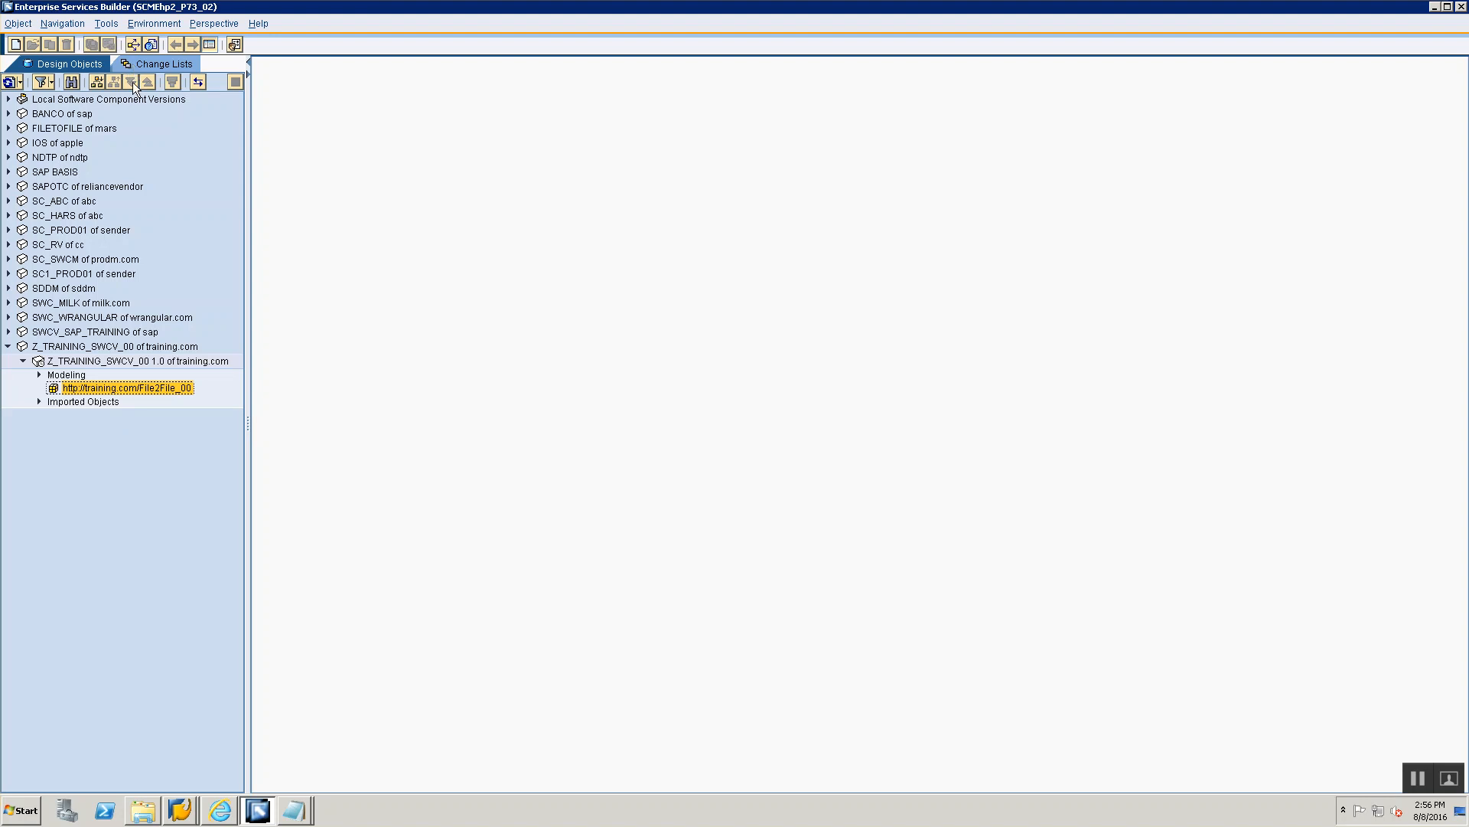
Expand Z_TRAINING_SWCV_00 1.0 and its standard change list among the change lists, and examine the commands offered for that list.
left_click(153, 64)
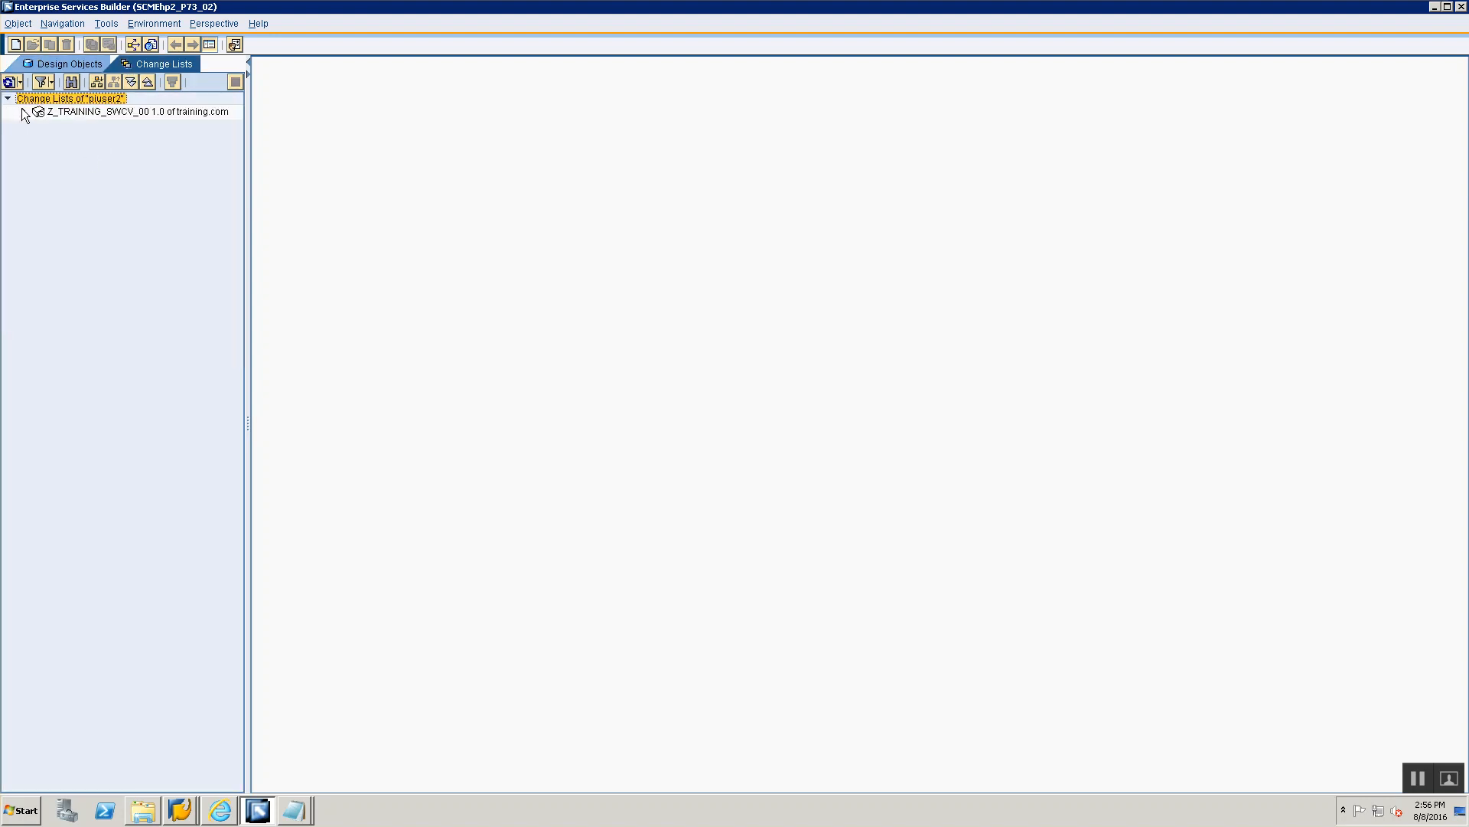
left_click(24, 111)
left_click(38, 125)
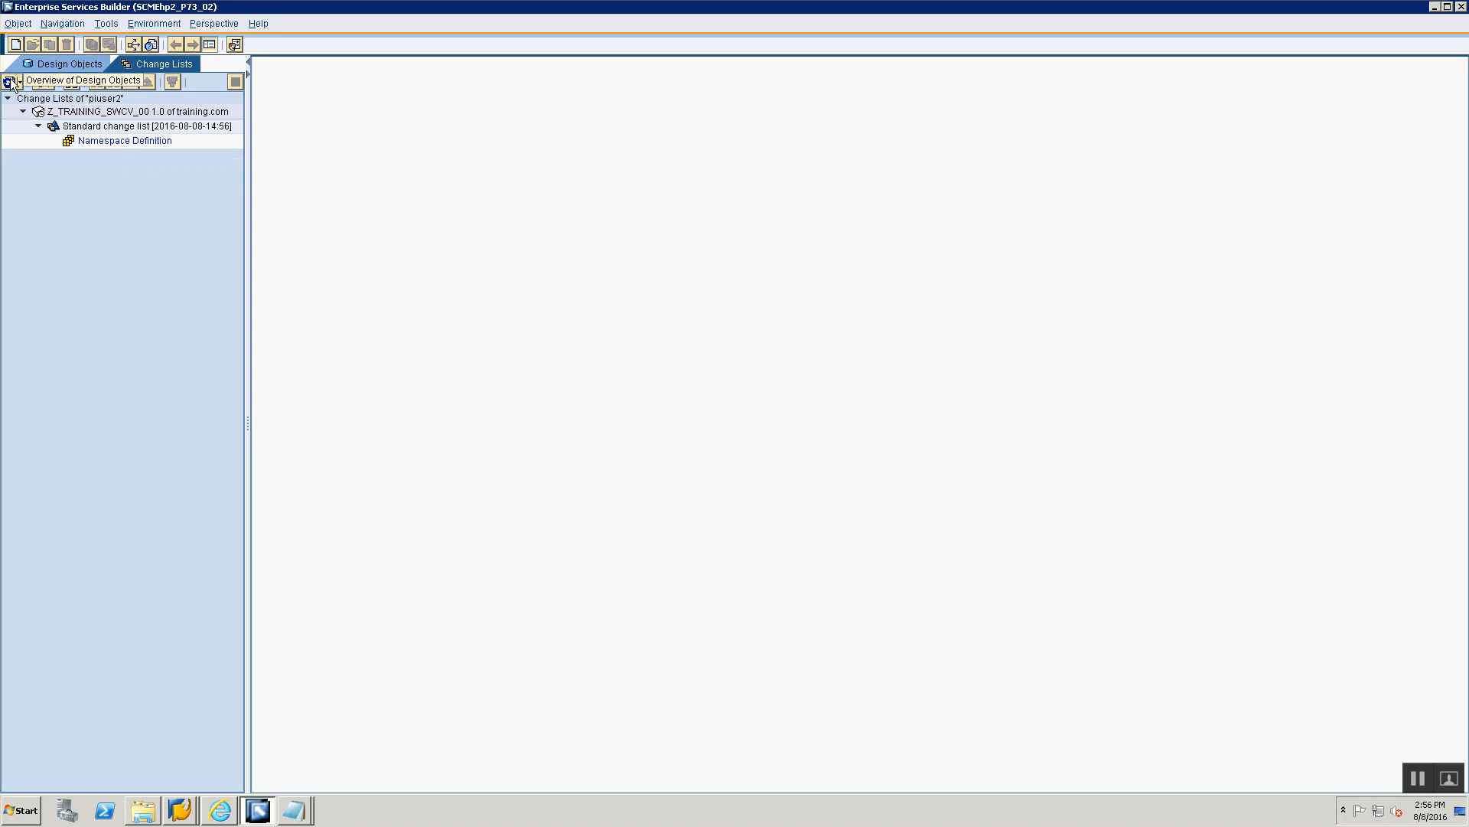
left_click(99, 128)
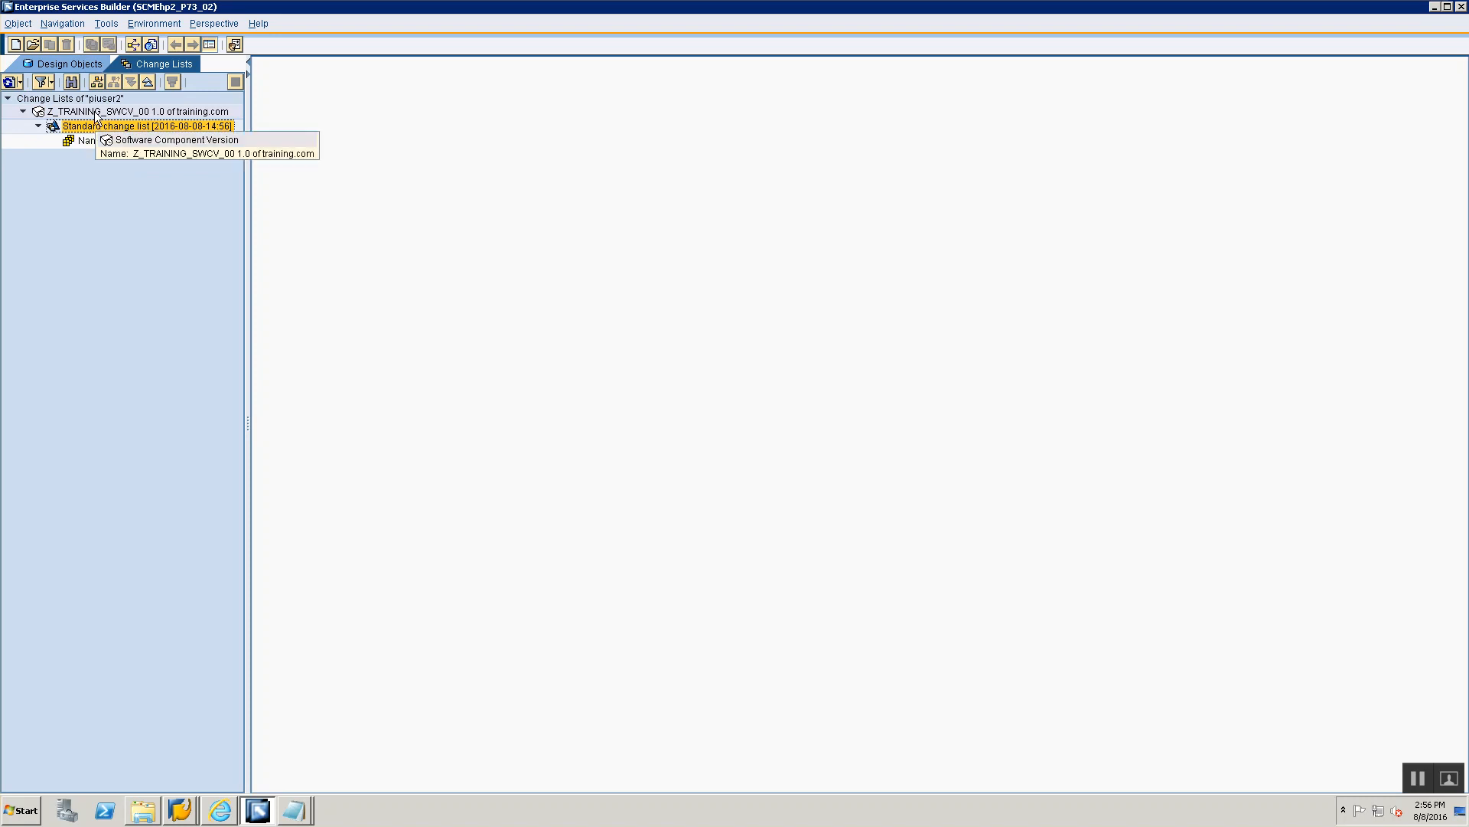
left_click(94, 112)
left_click(76, 127)
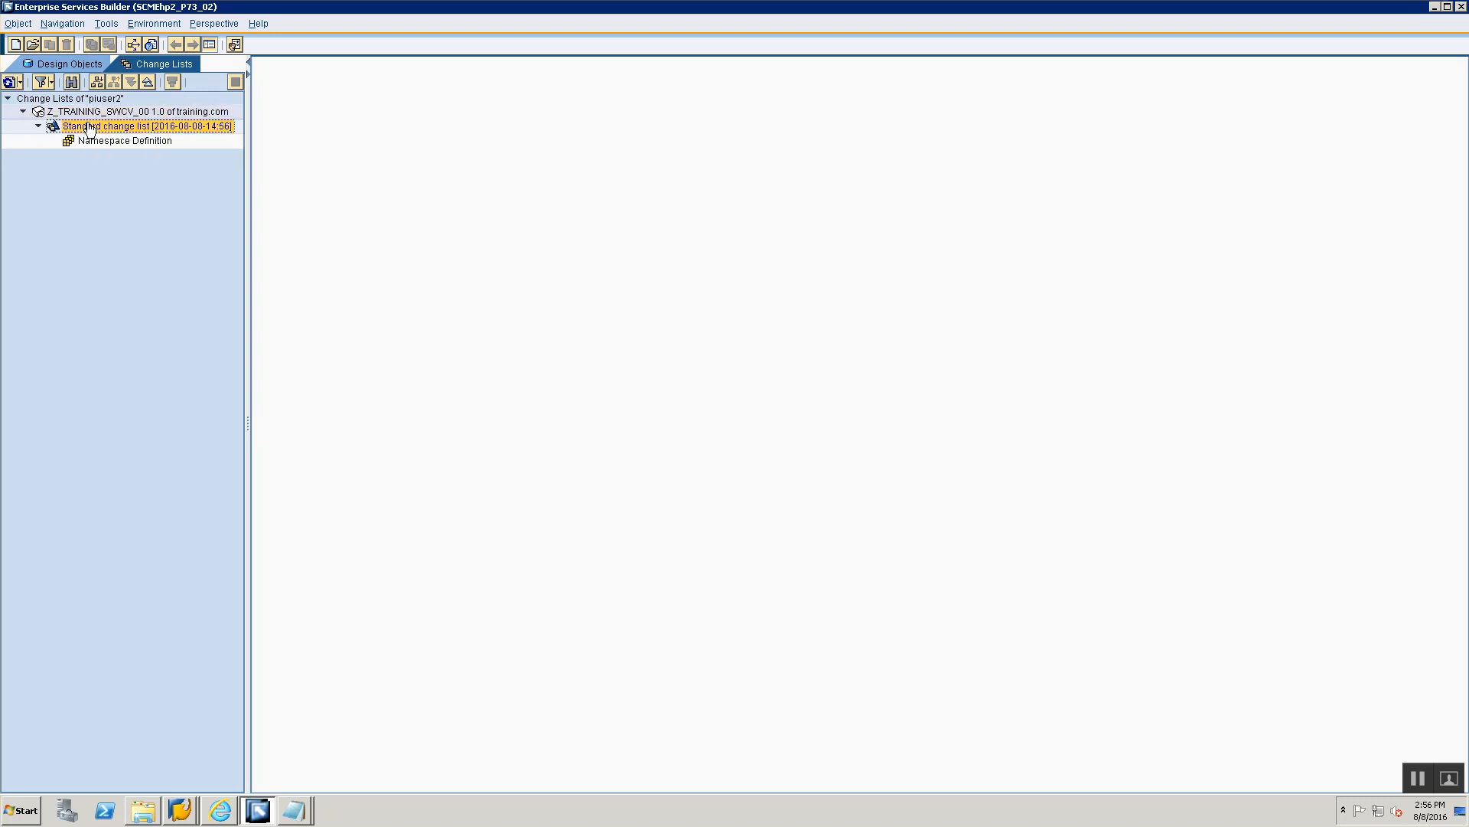
left_click(24, 112)
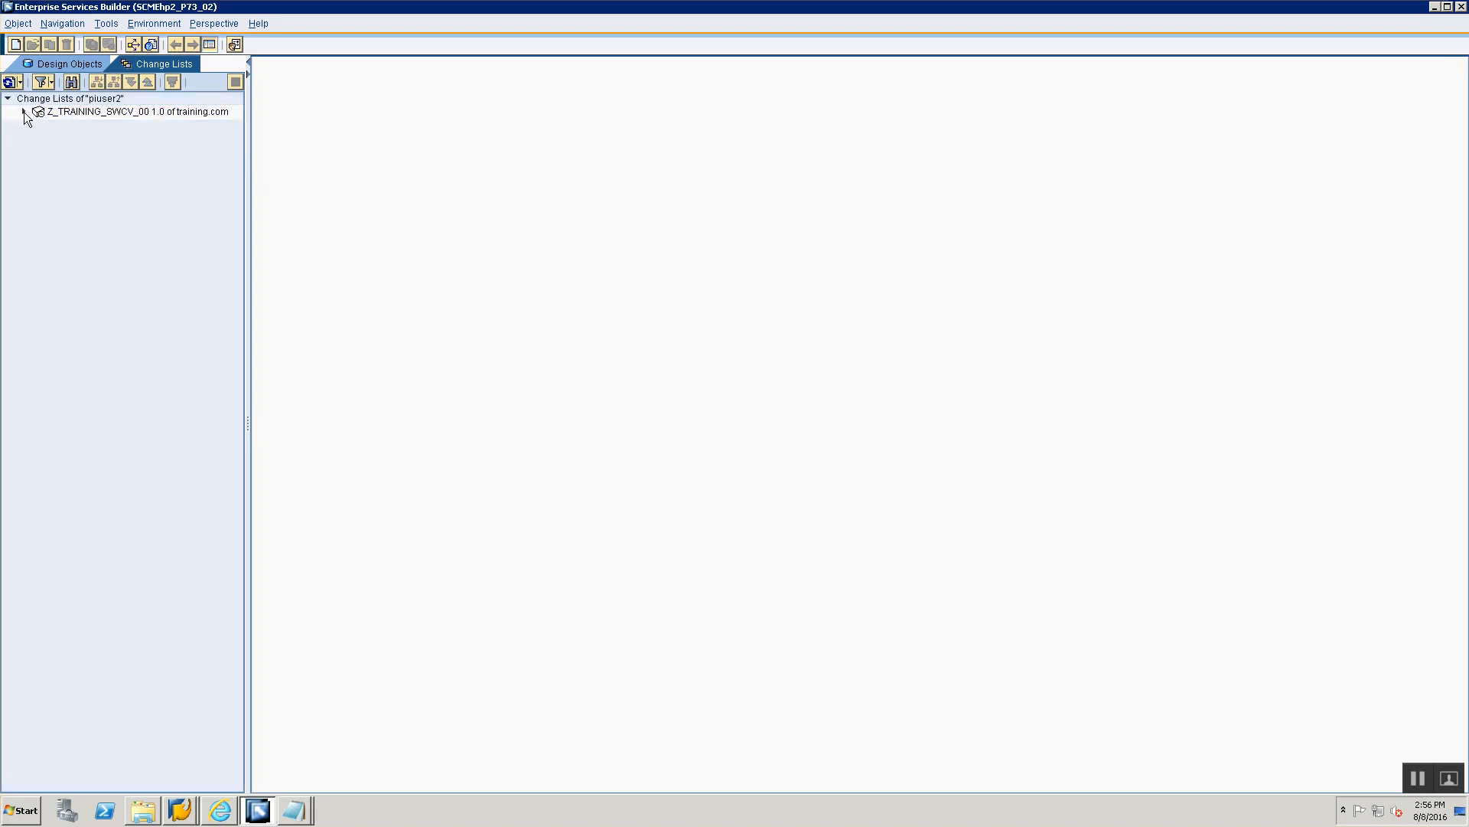
left_click(23, 112)
left_click(38, 125)
left_click(38, 126)
left_click(102, 127)
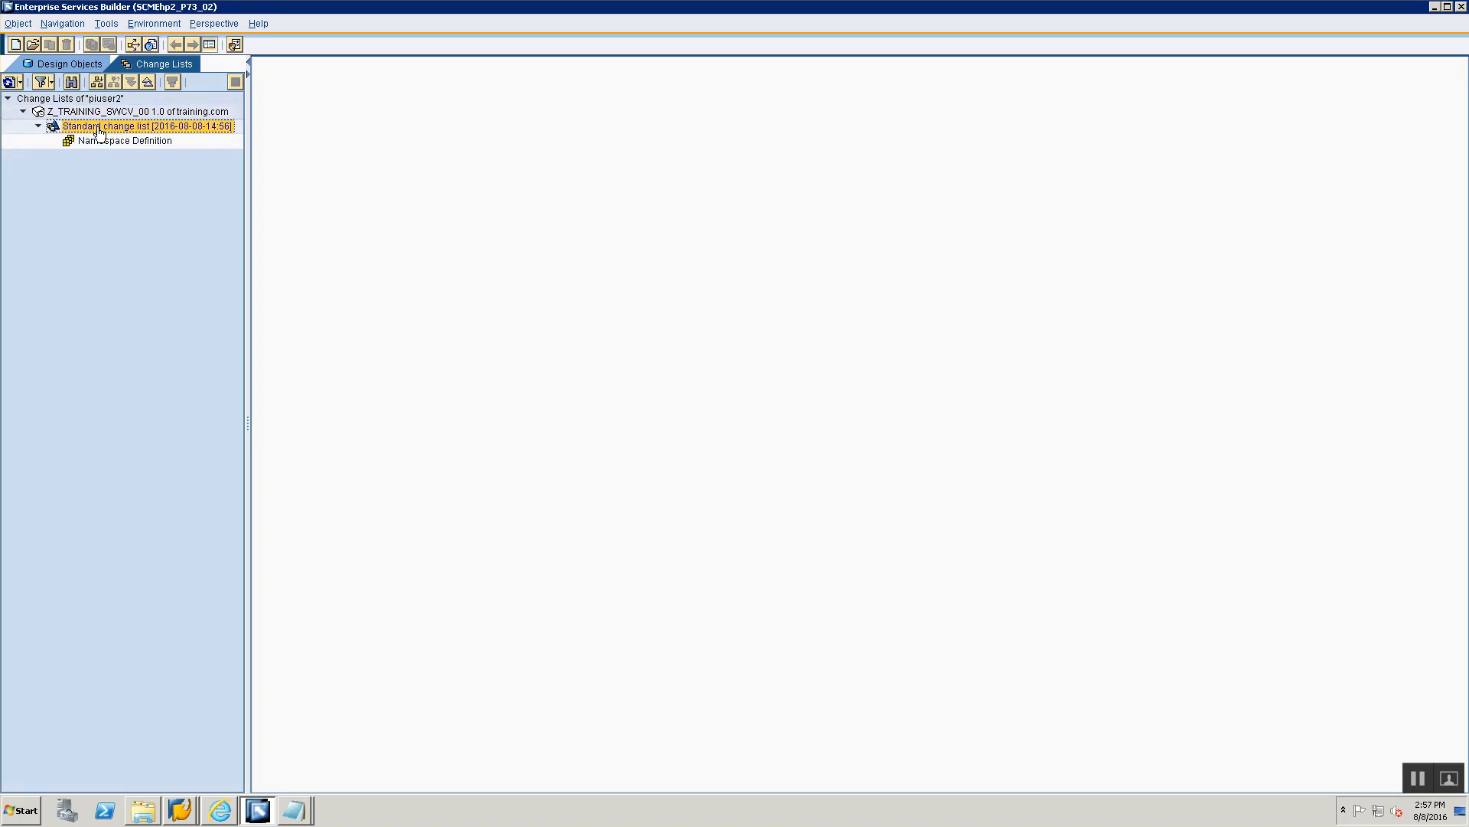
right_click(103, 127)
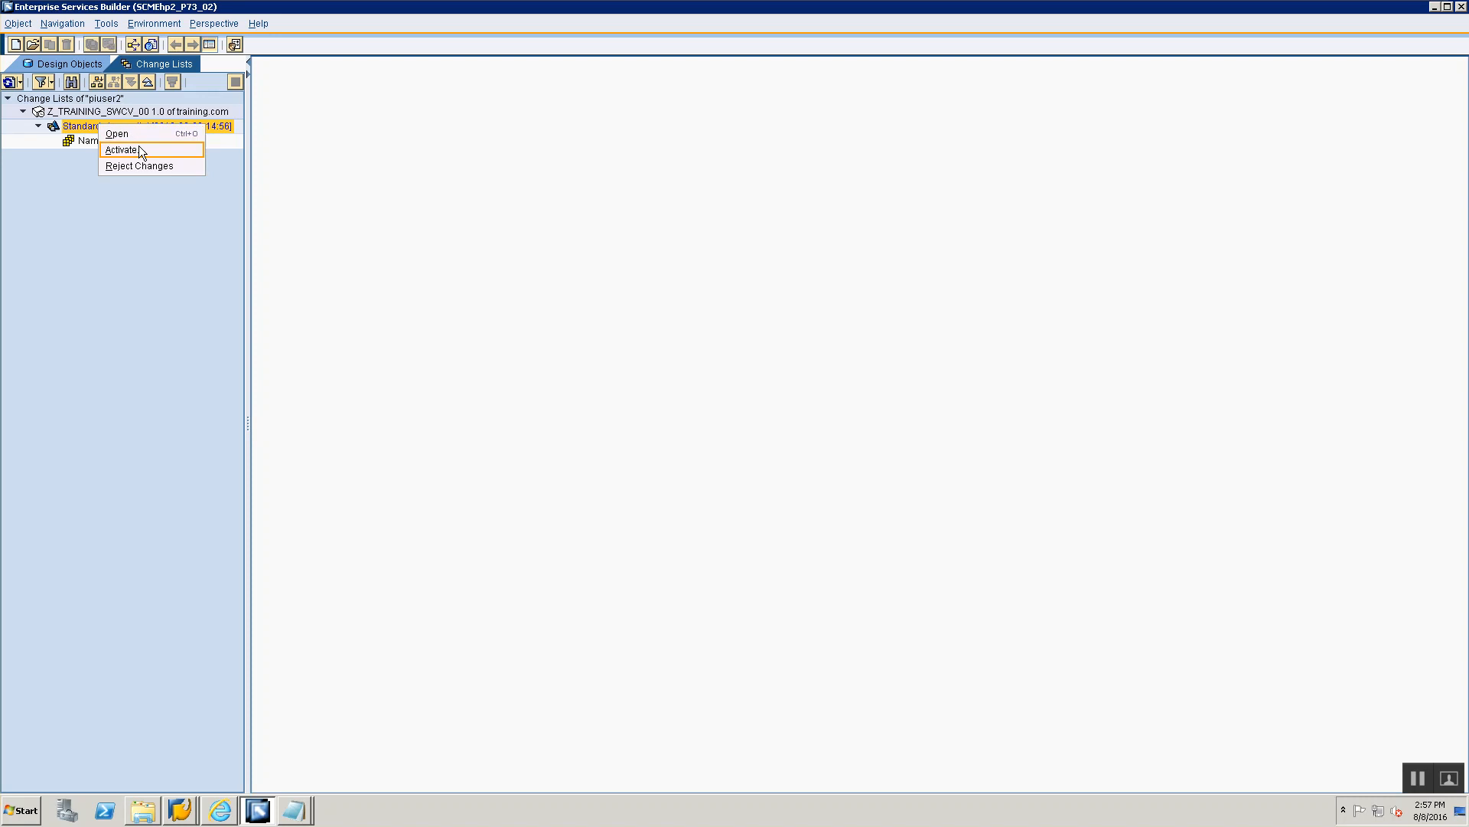
In Session 3 ESR Notes.txt, add "-> Activate Changes" with sub-lines "Go to ChangeList tab", "Go to your SWCV", "Go to changelist" and "Right Click & Activate".
key("alt+Tab")
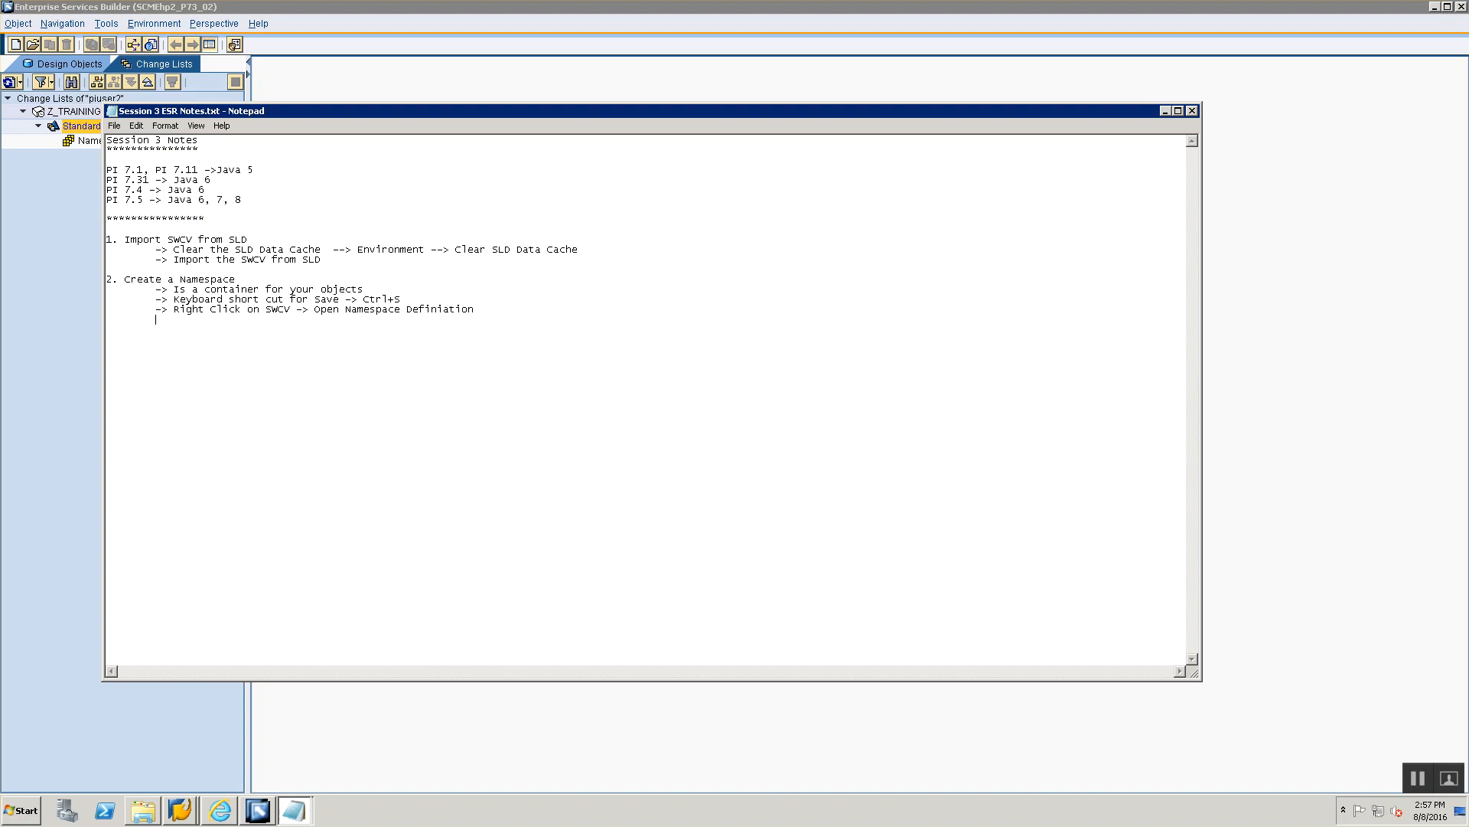
type("> Activate Changes")
key("Return")
type("Go ")
type("to ChangeLis")
type("t tab \t\tGo to ")
type("your SWCV \t\t")
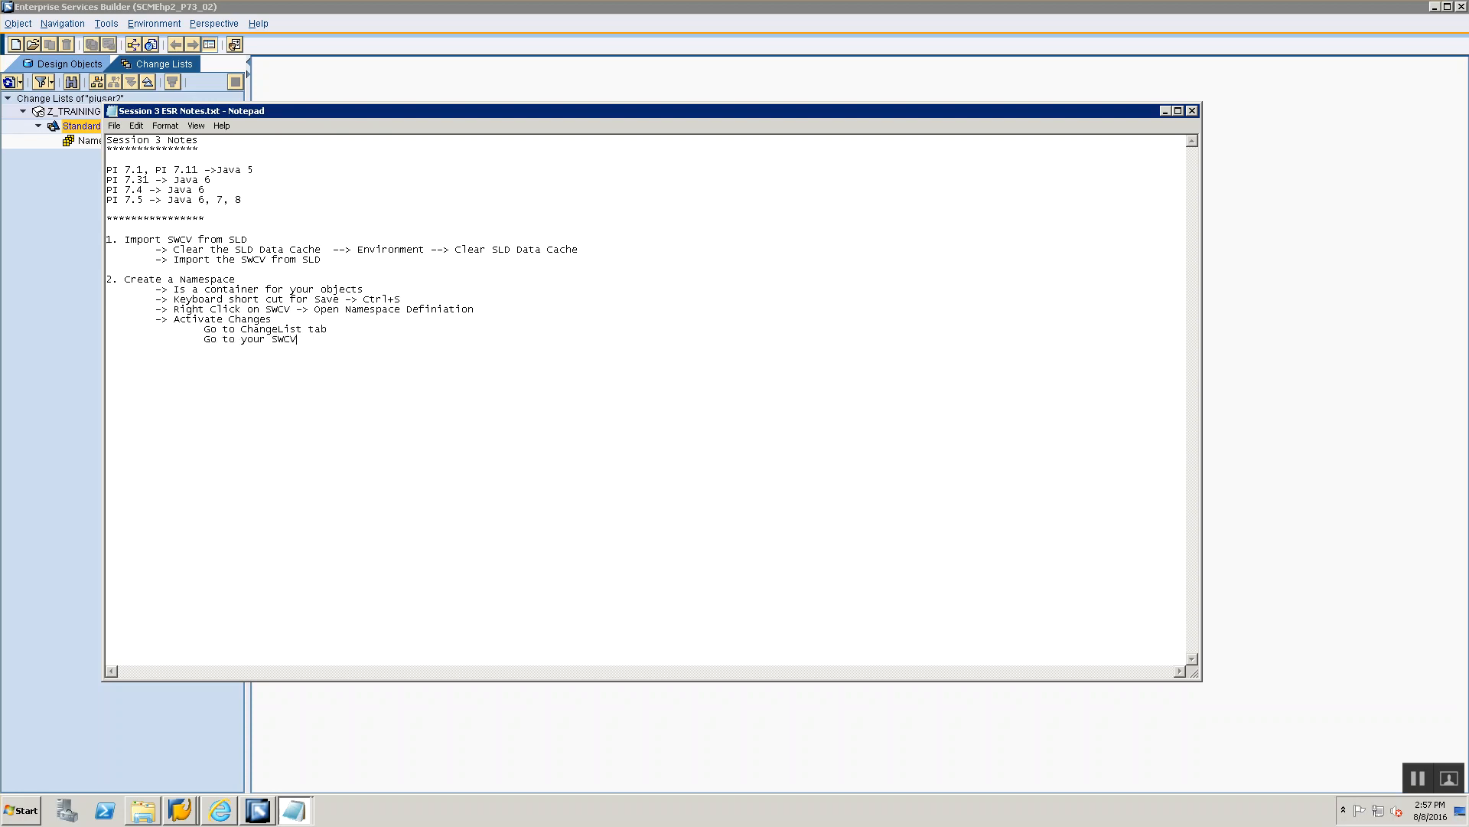
type("Go to changelist \t\t")
type("Right Click & Activate")
Switch to the Enterprise Services Builder, activate the standard change list containing the namespace definition, and return to the design objects.
key("alt+Tab")
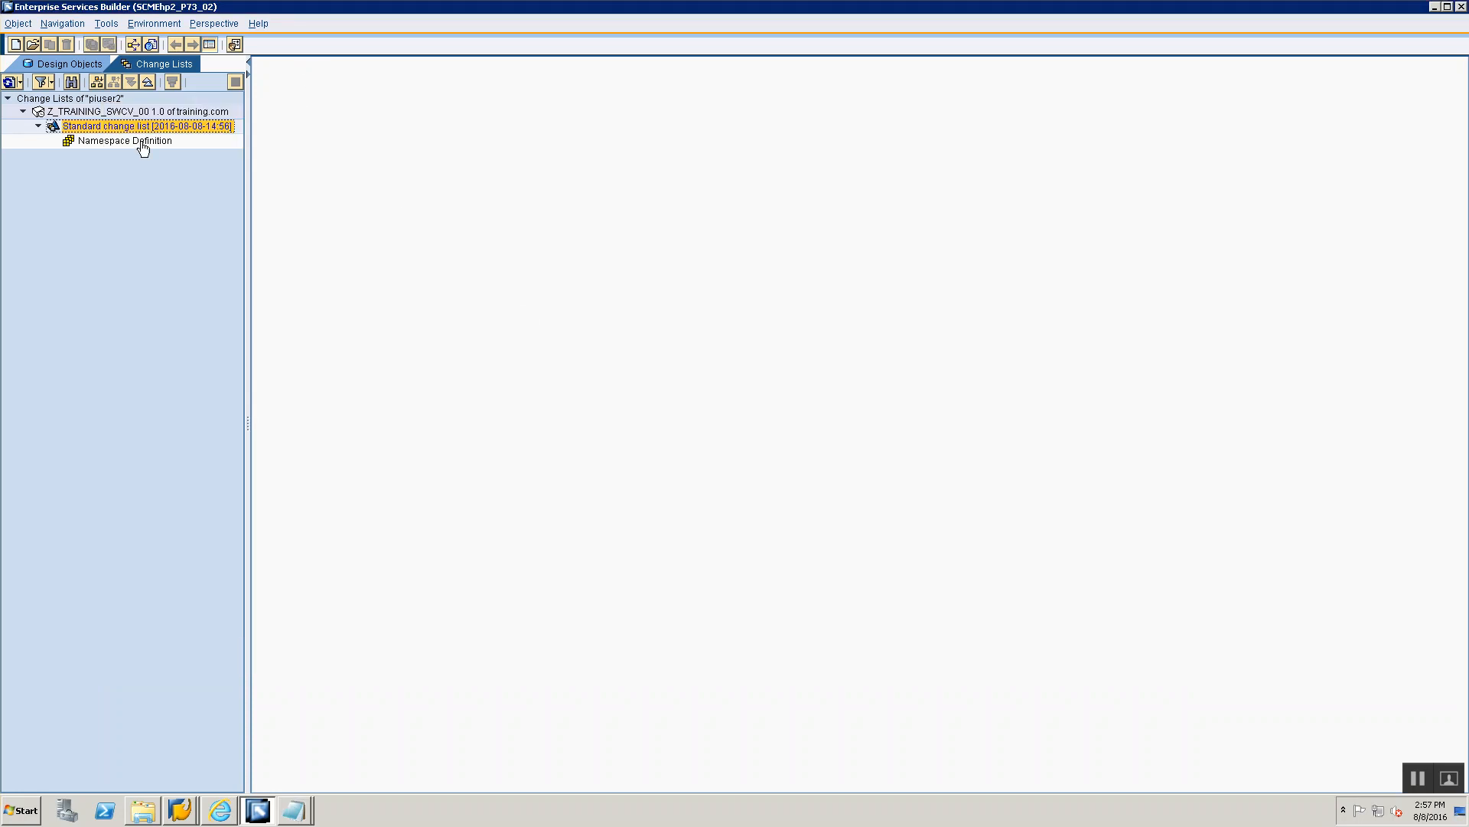
right_click(142, 126)
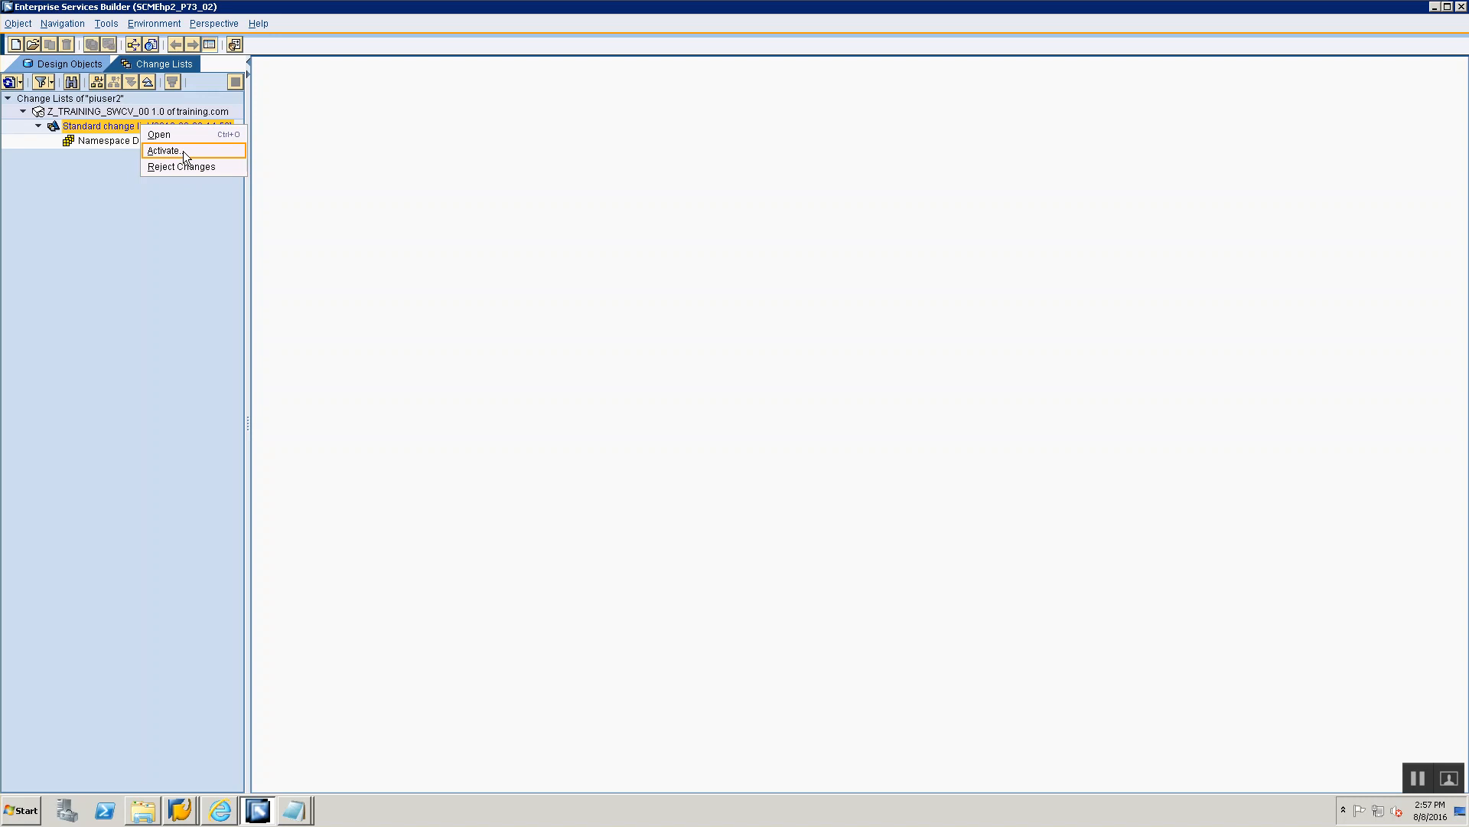
left_click(183, 150)
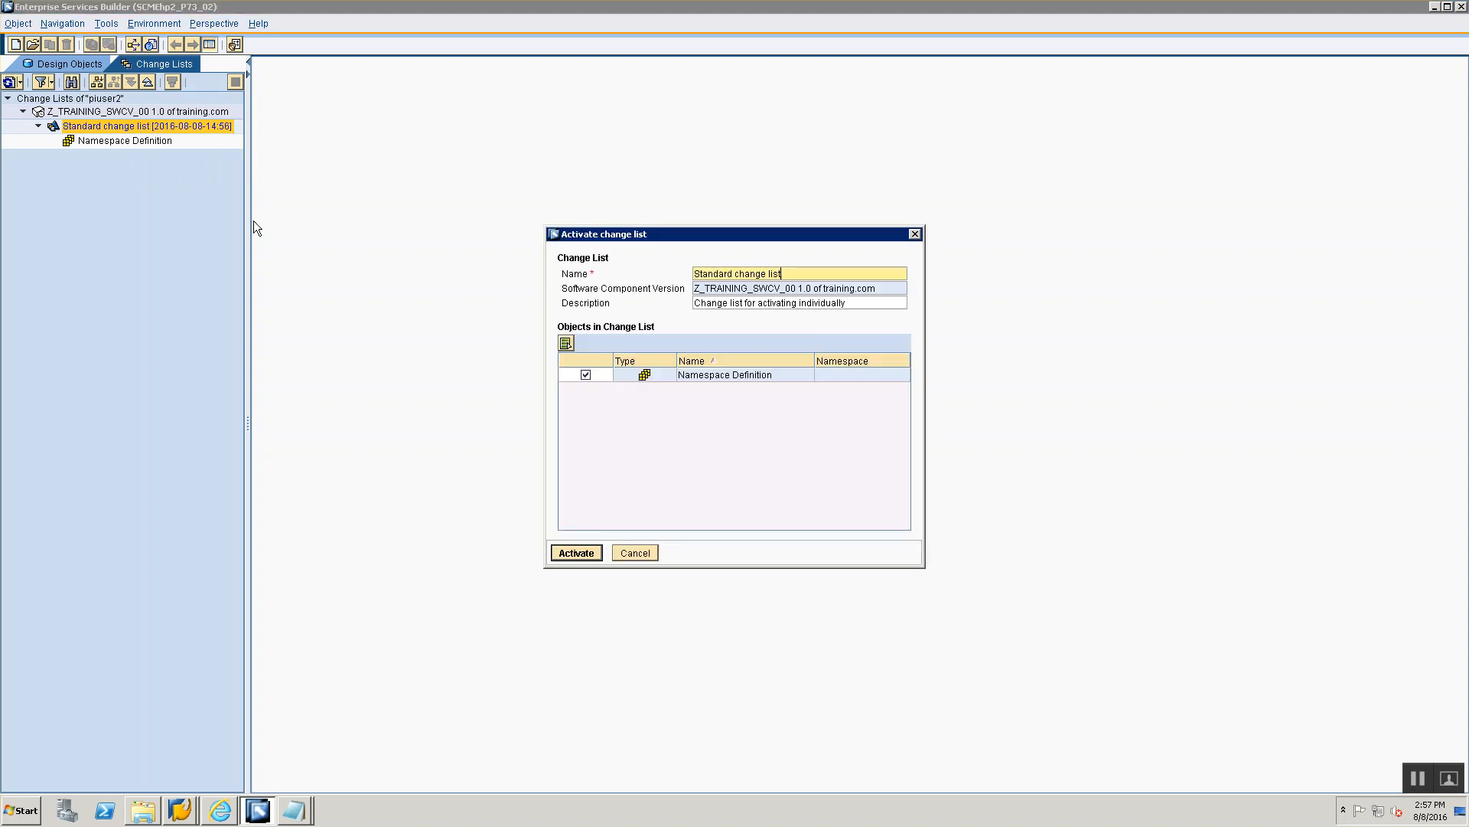
left_click(585, 553)
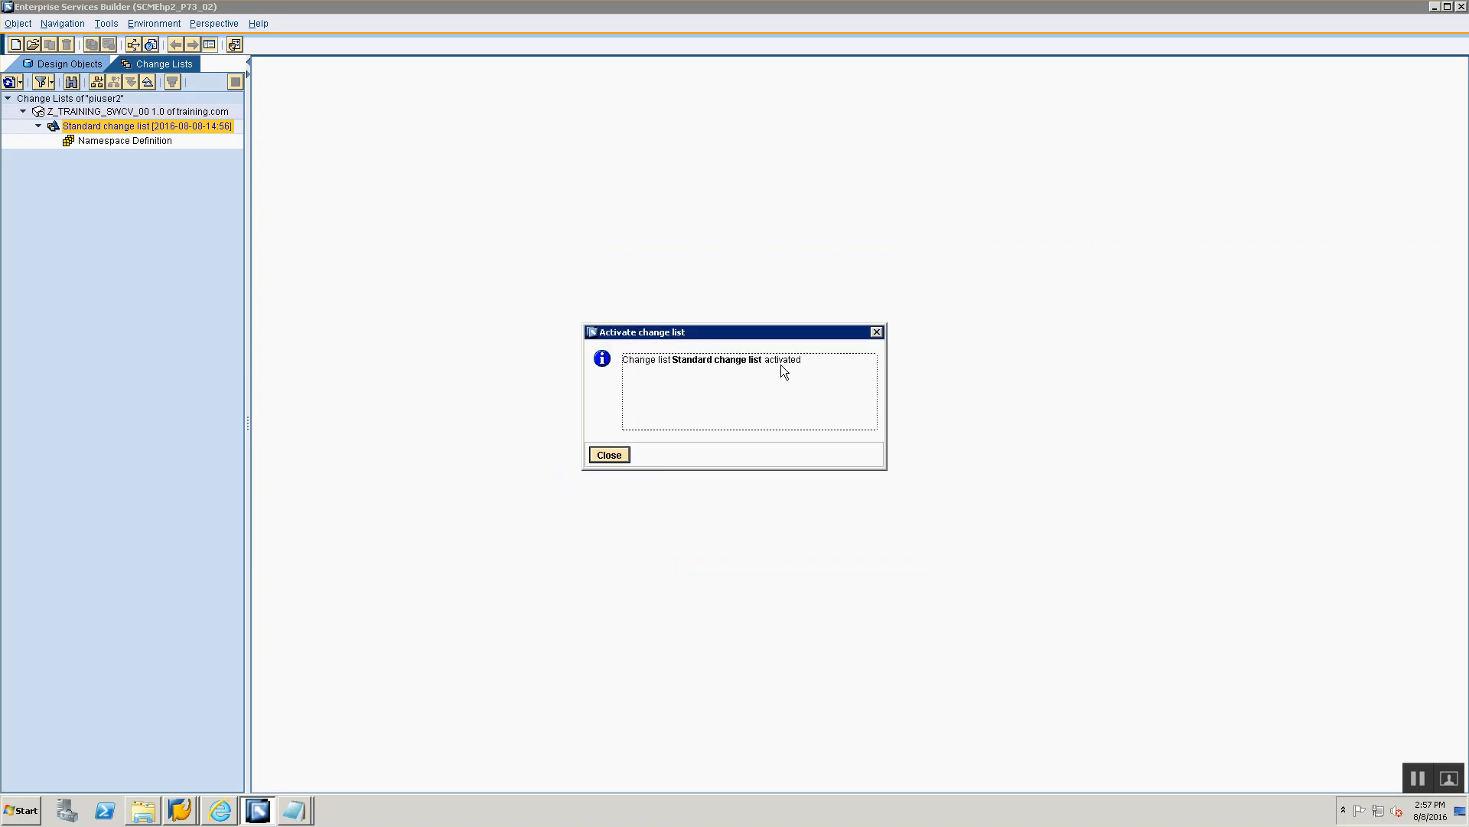
left_click(617, 455)
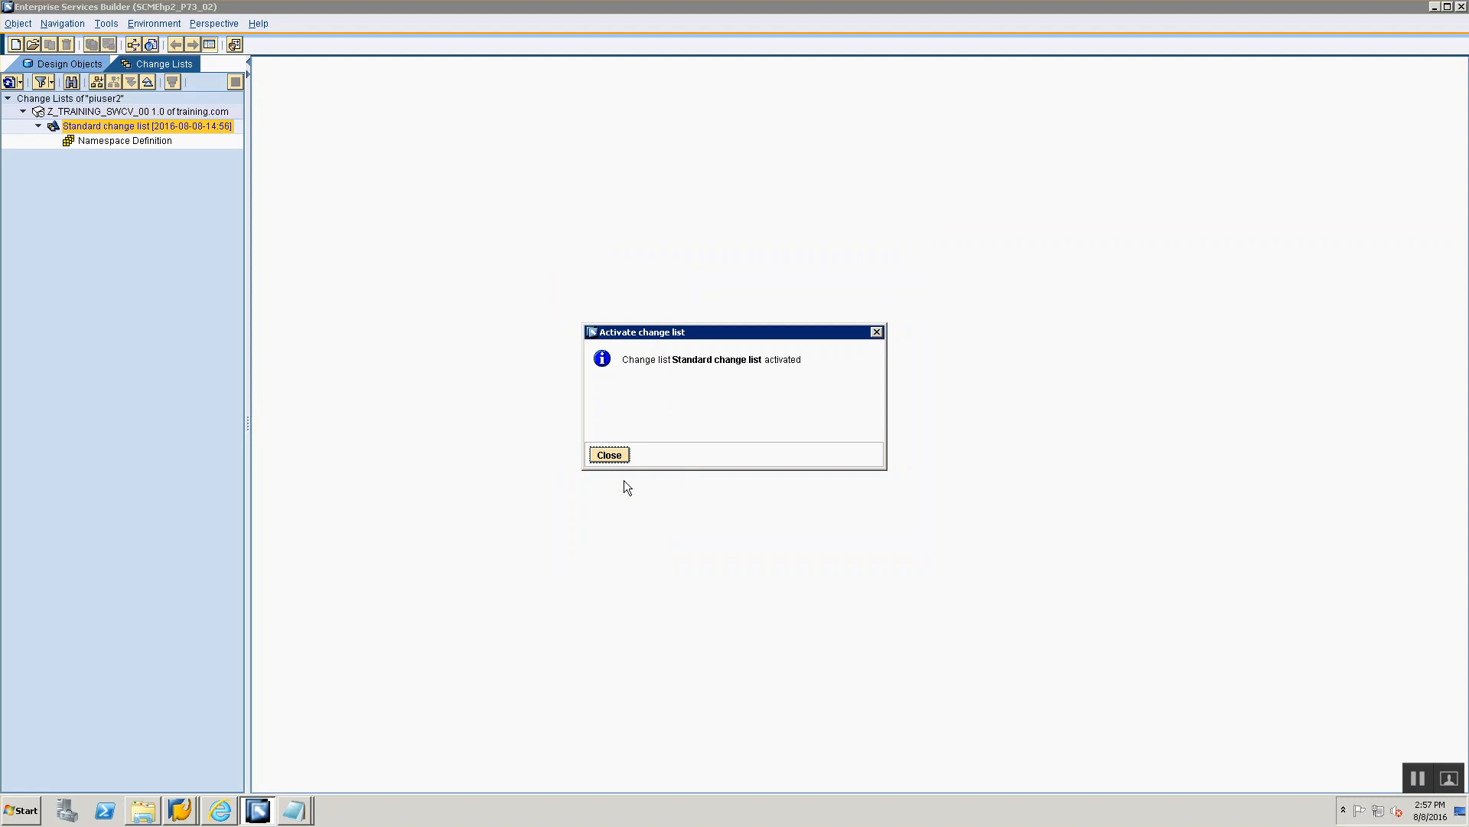
left_click(612, 457)
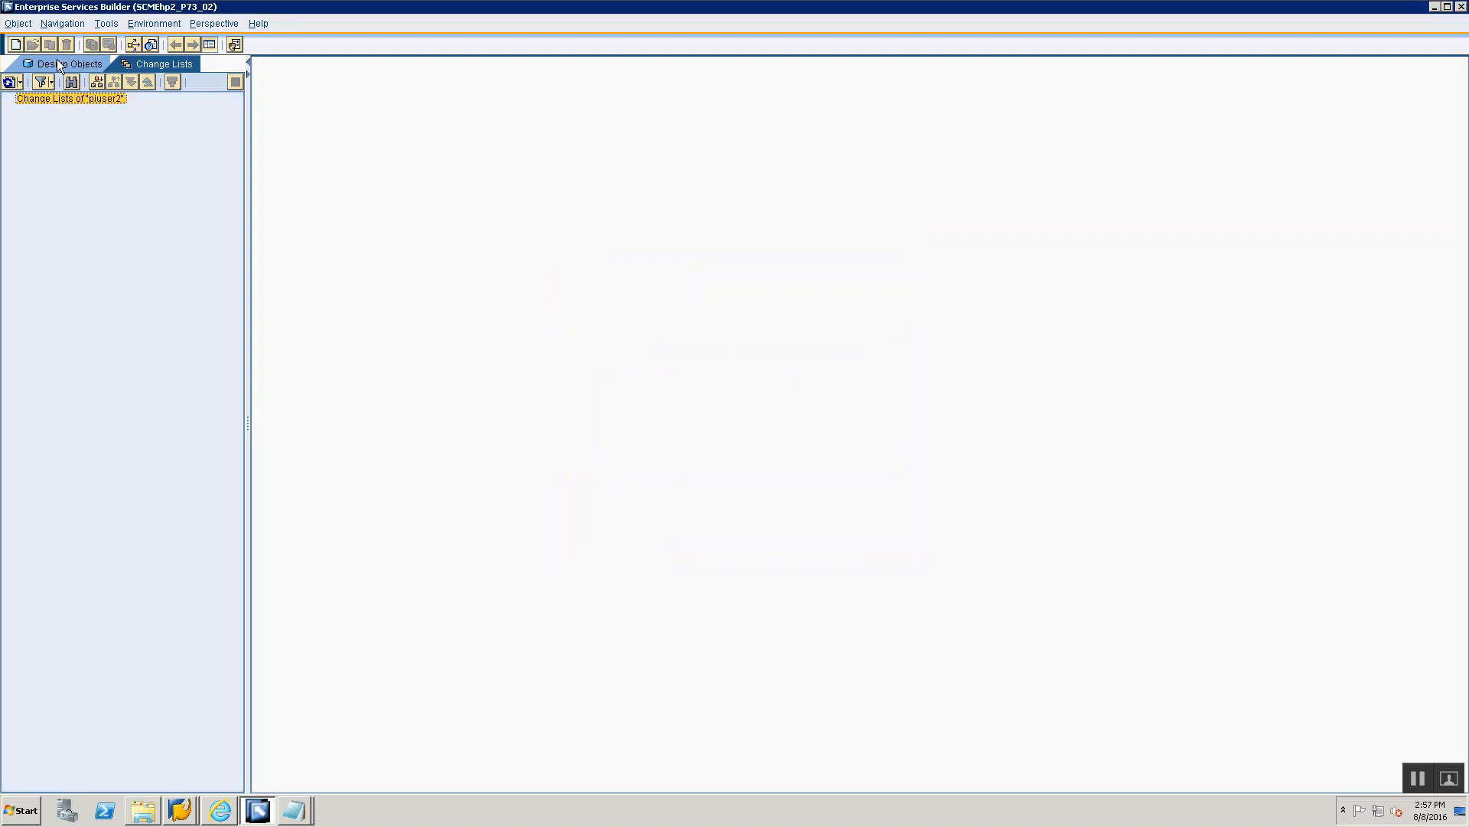
left_click(57, 64)
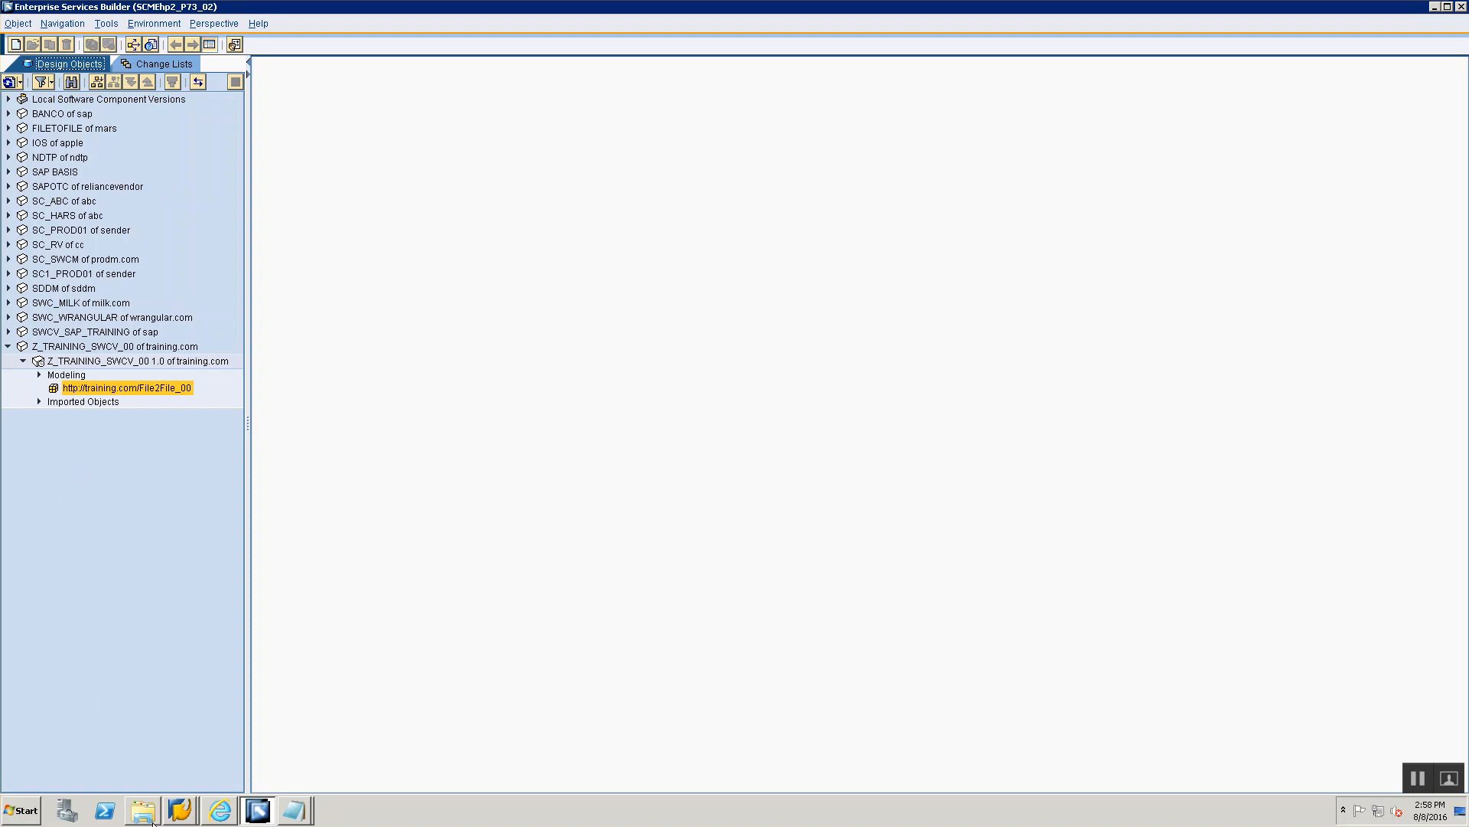
Open SAP PO_D1.2_ESR Overview.pptx from the Training folder's Presentations subfolder and show the Data Type slide.
left_click(142, 809)
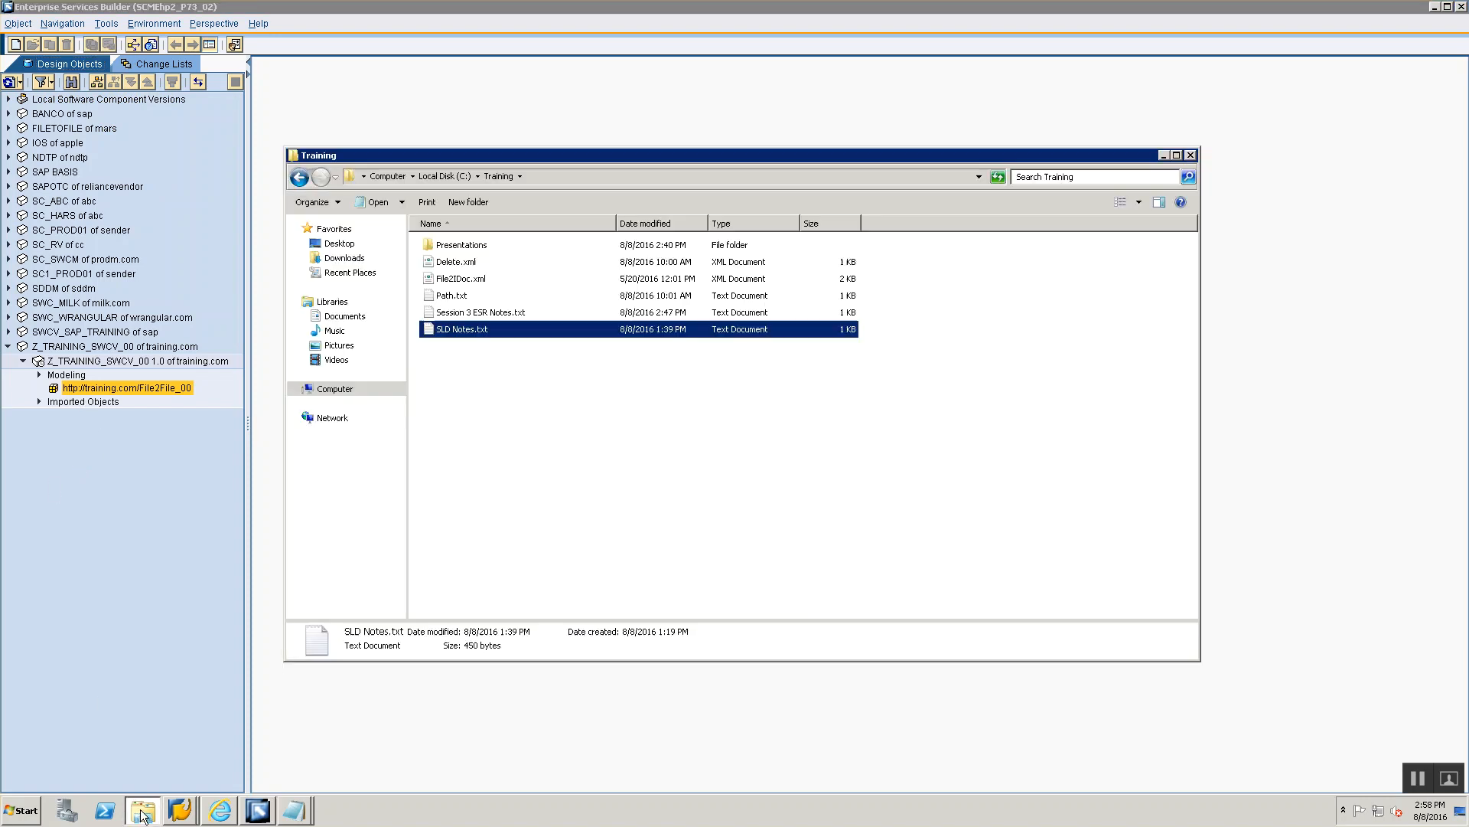
double_click(452, 243)
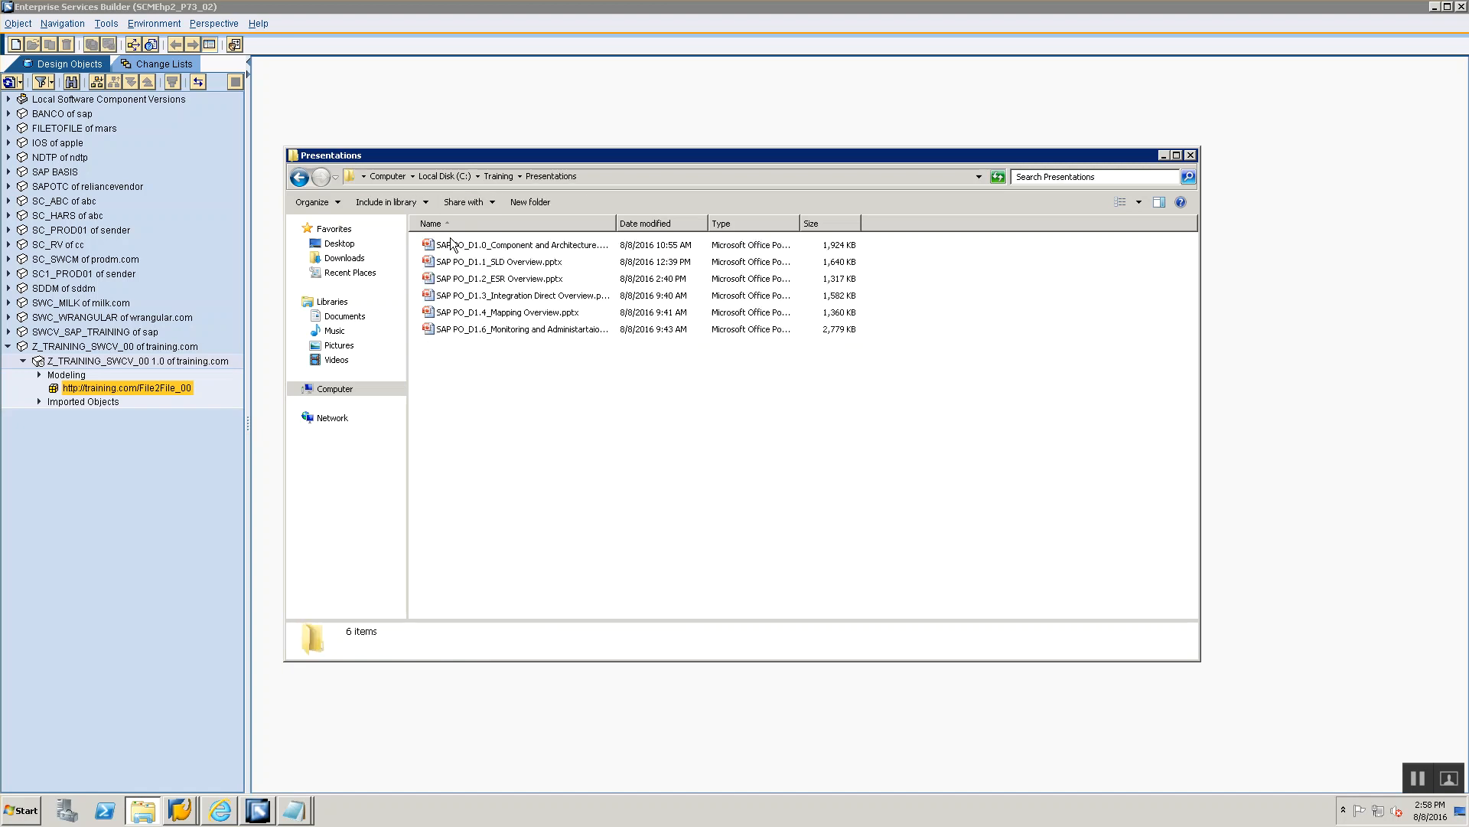
double_click(458, 279)
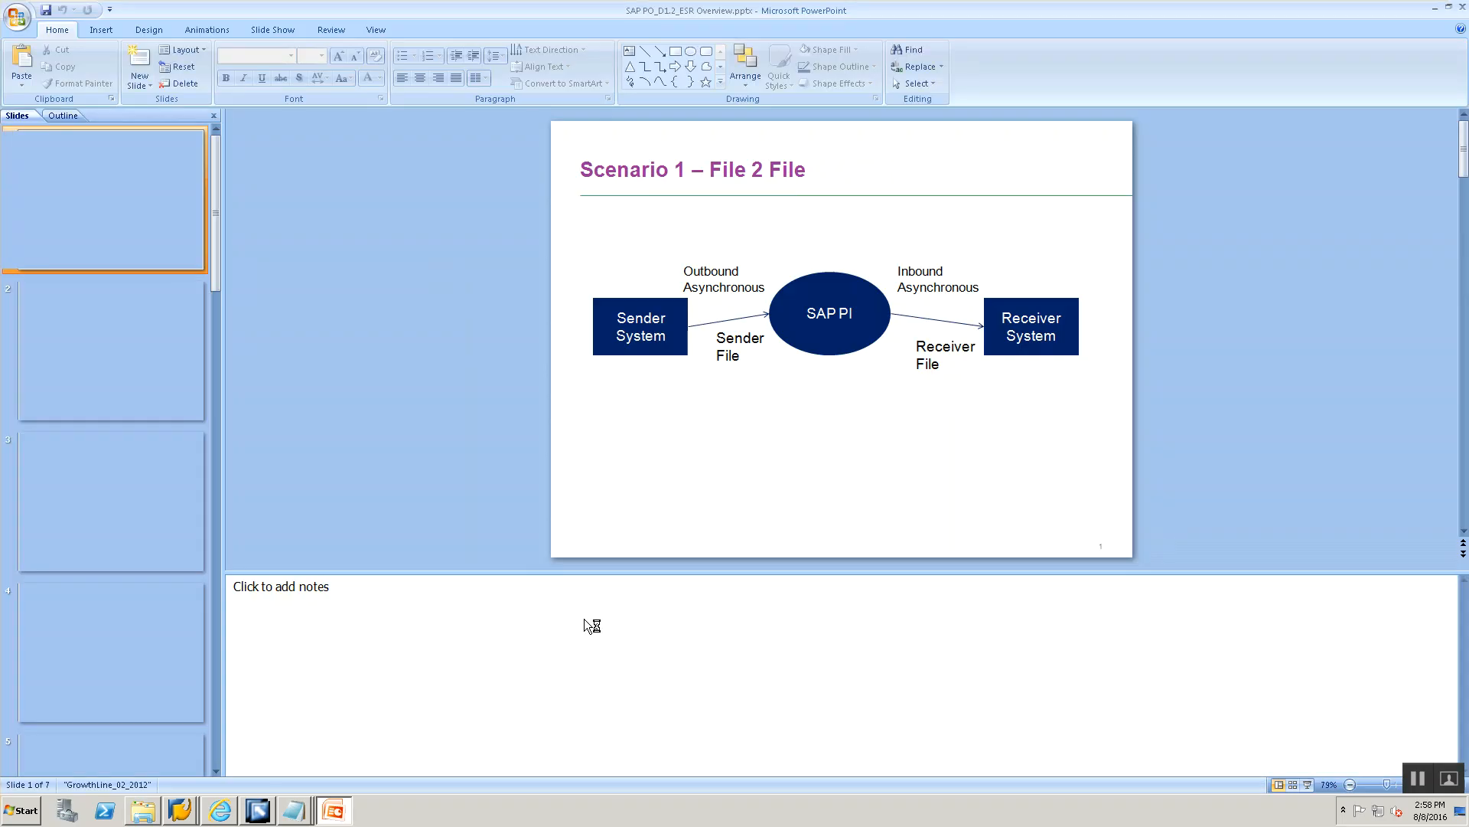
left_click(102, 361)
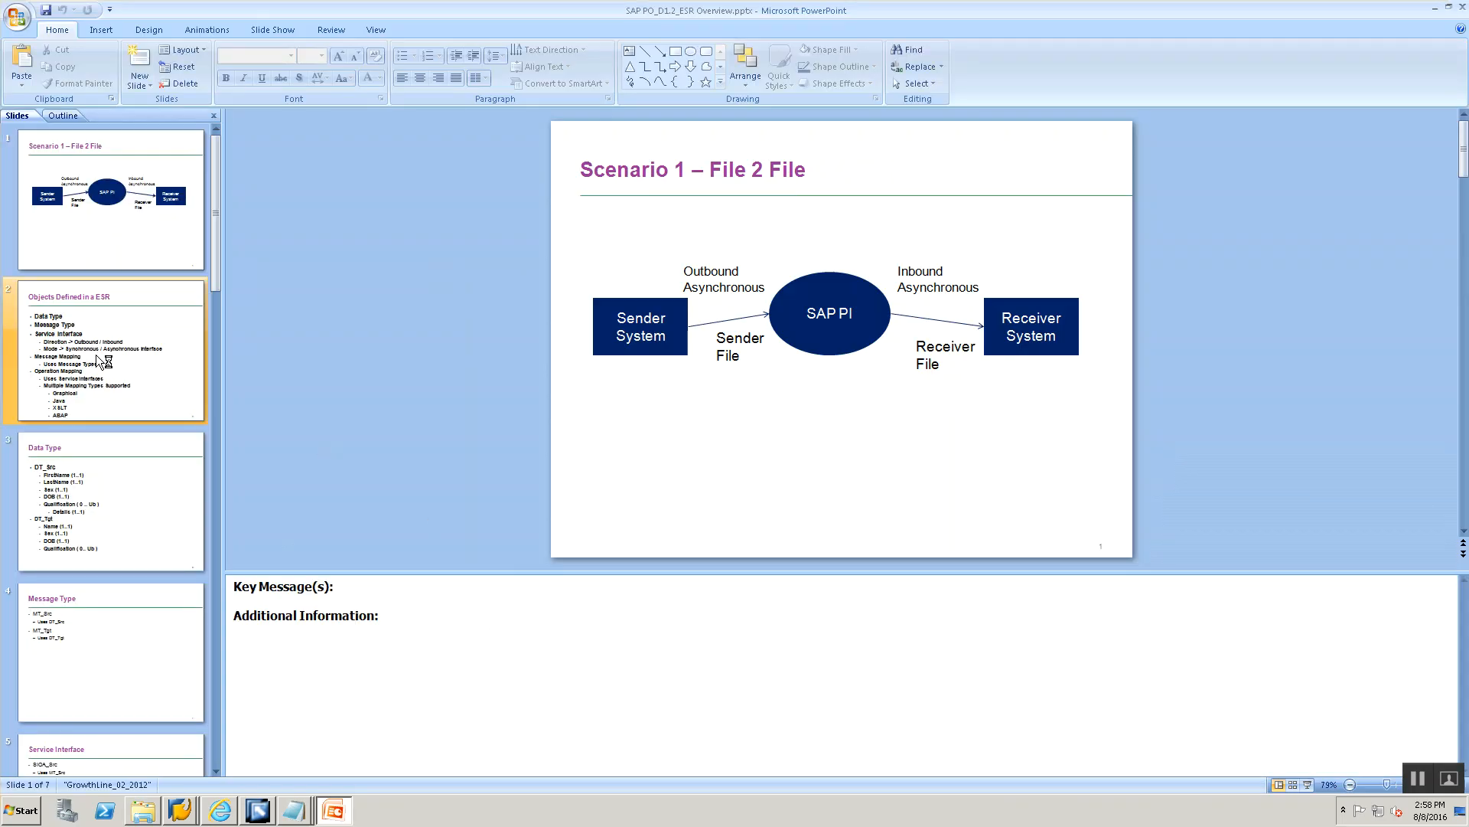
left_click(95, 528)
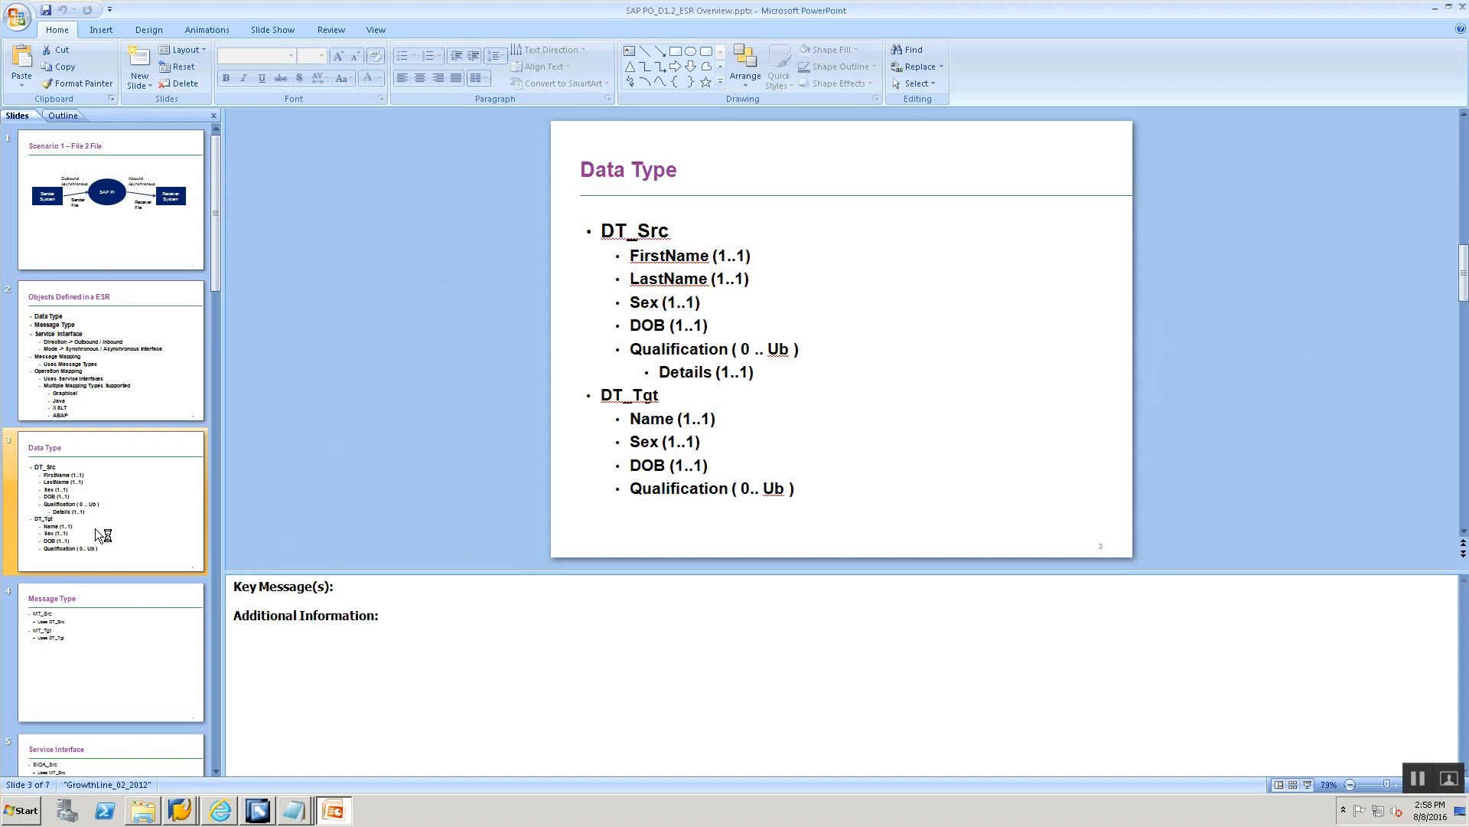
Review the Objects Defined in a ESR slide and the Data Type slide, and switch to the Enterprise Services Builder.
left_click(116, 374)
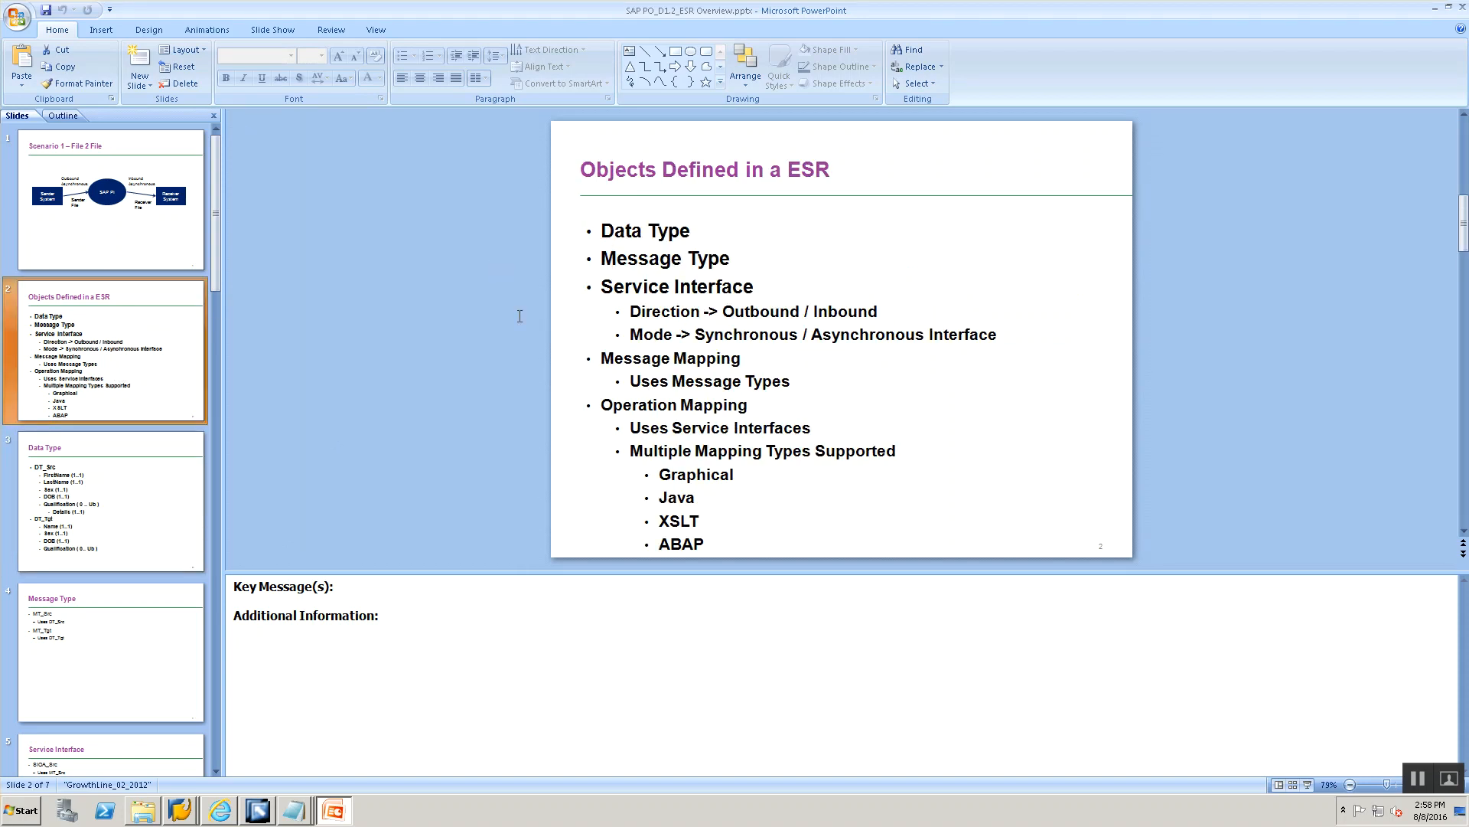
left_click(108, 488)
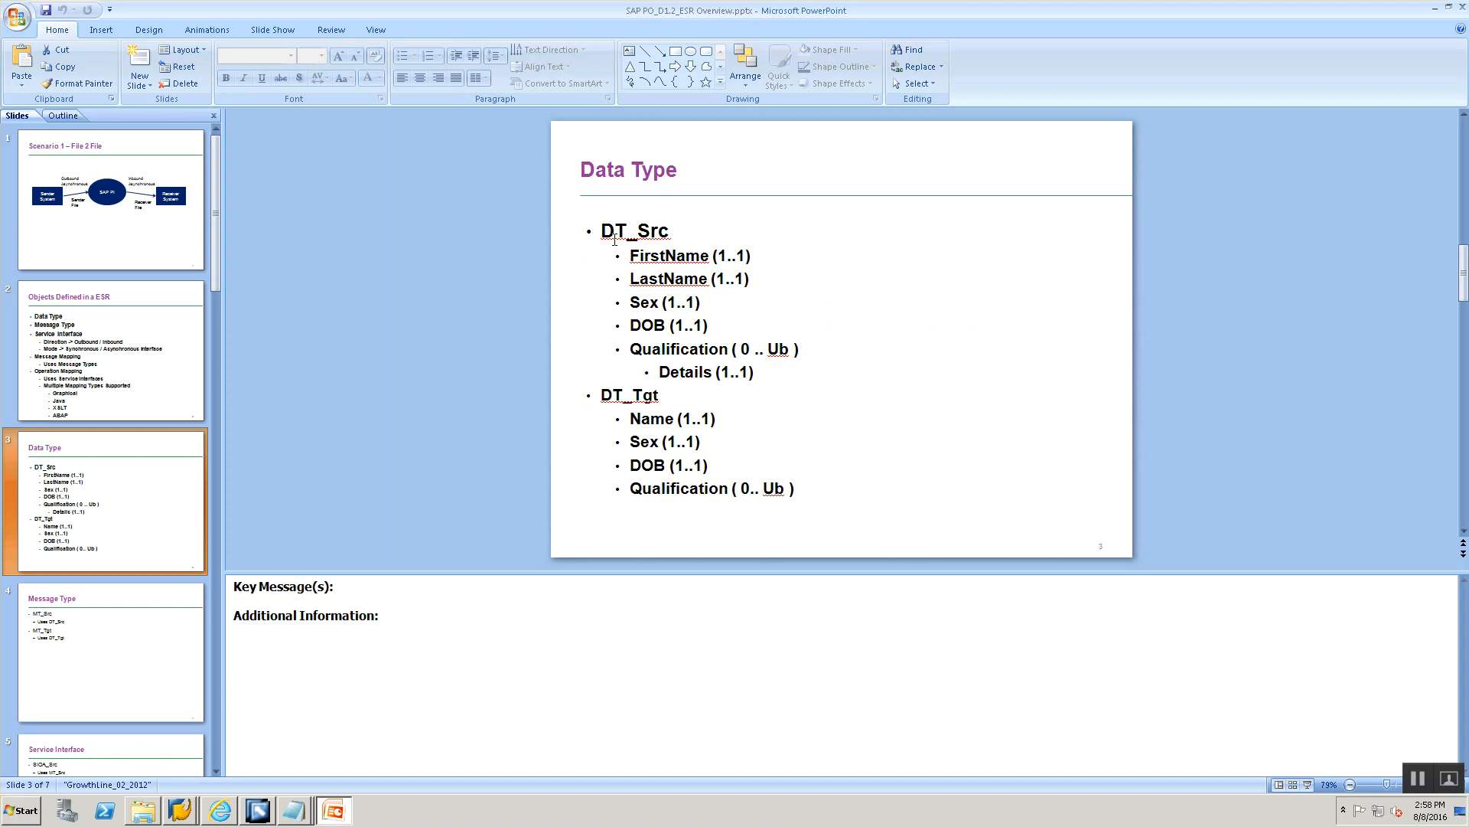
key("alt+Tab")
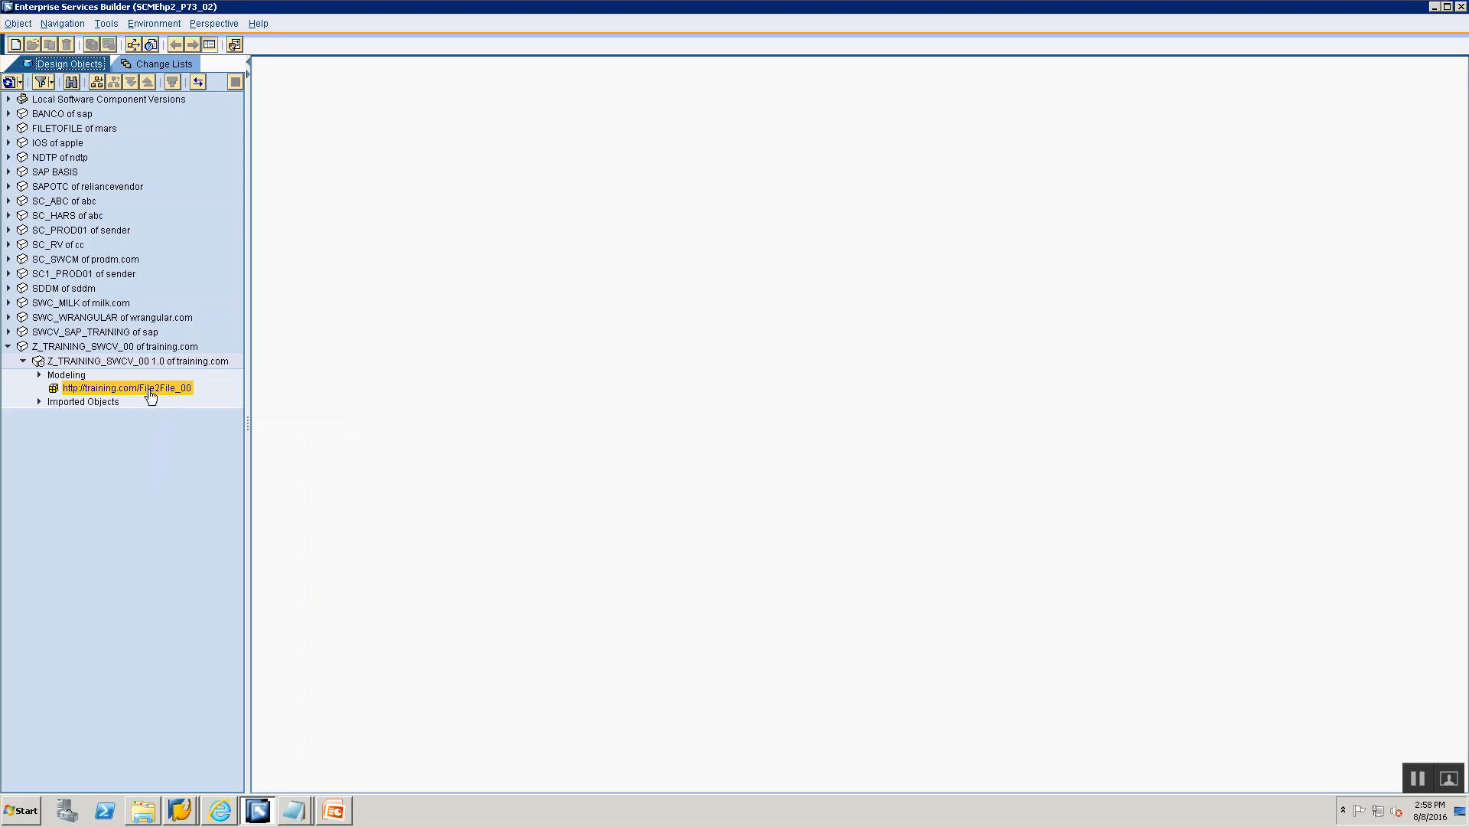
right_click(149, 394)
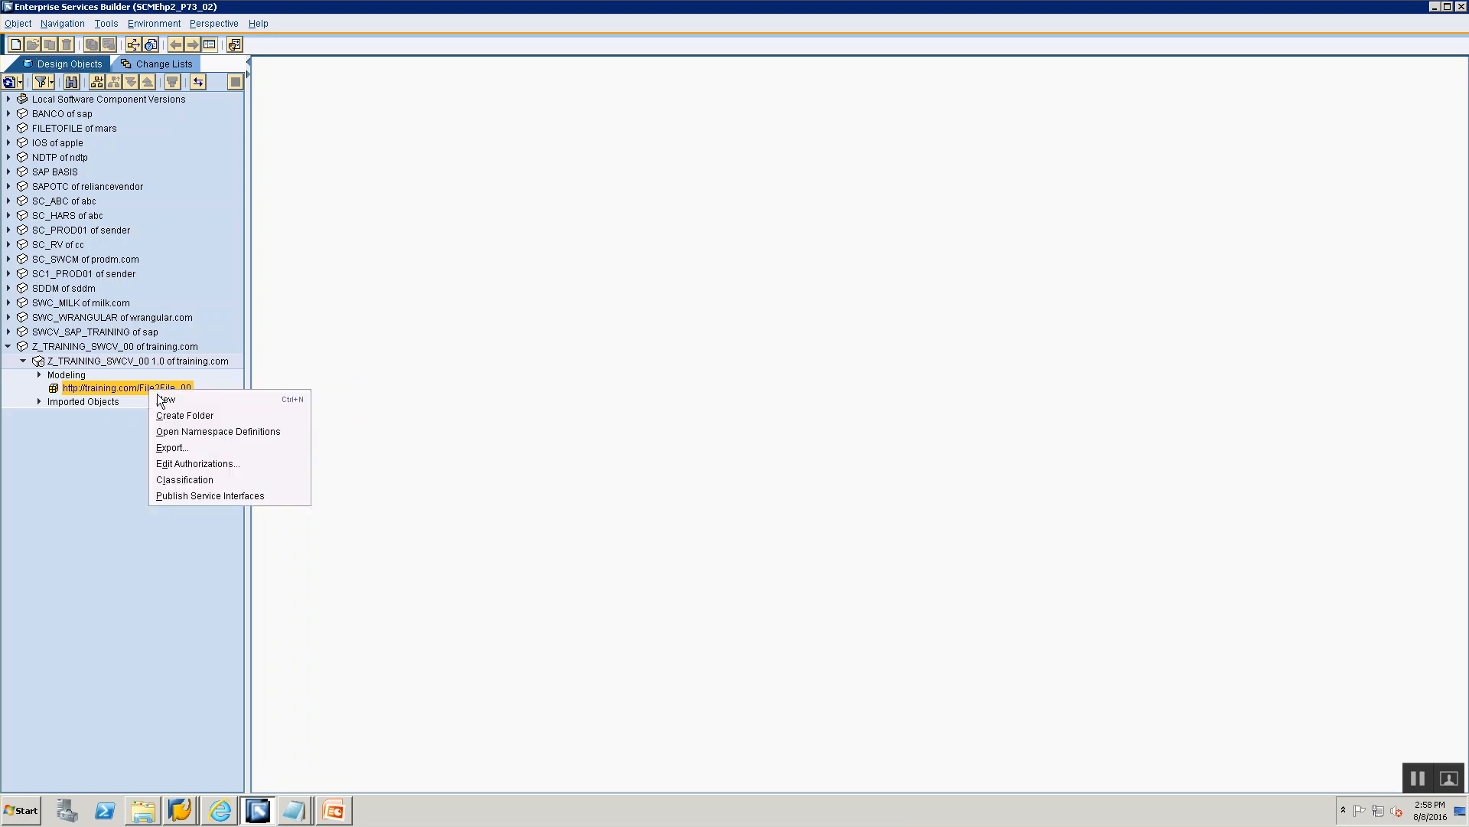
left_click(166, 399)
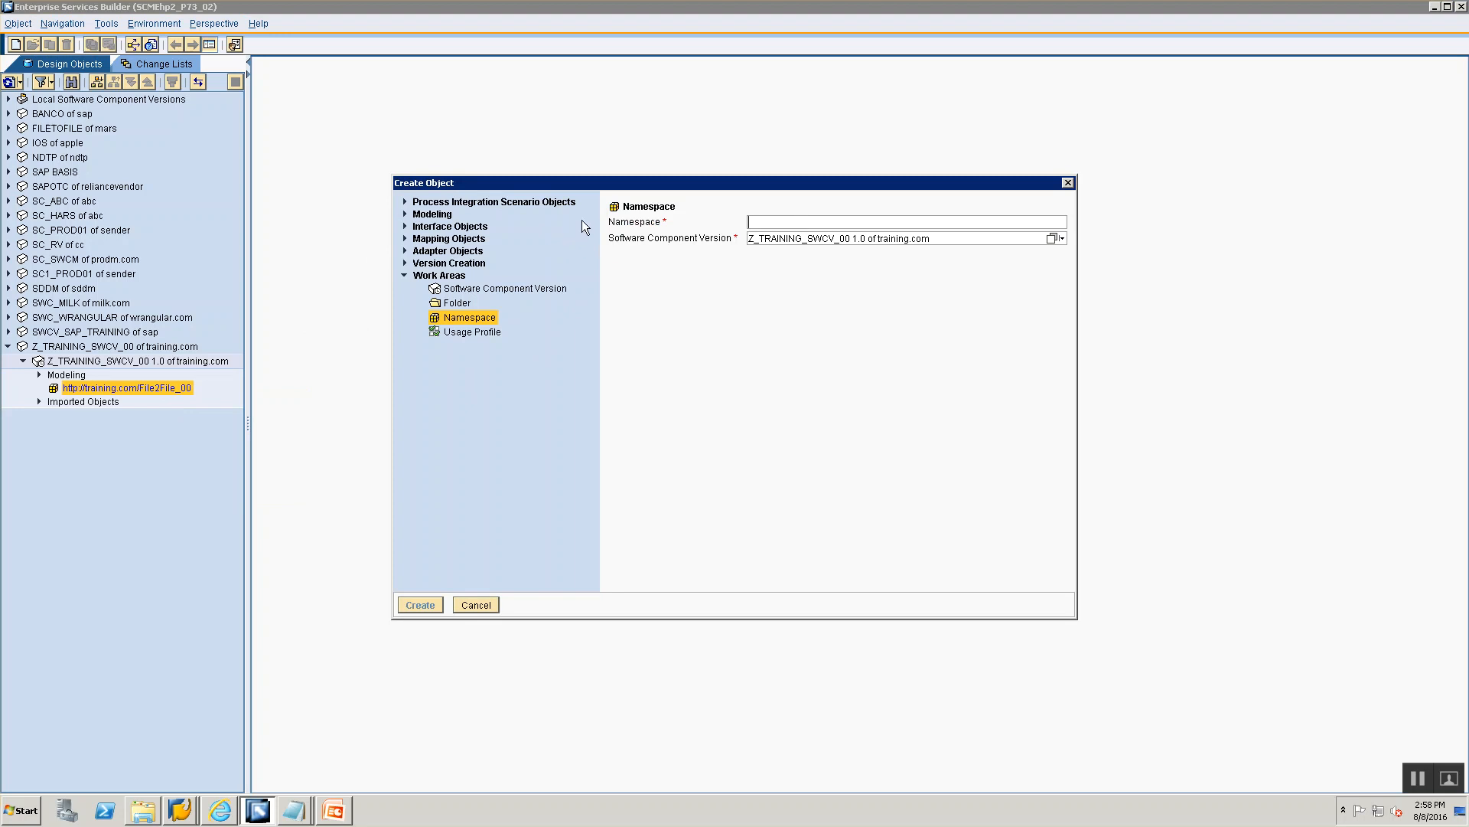
left_click(405, 226)
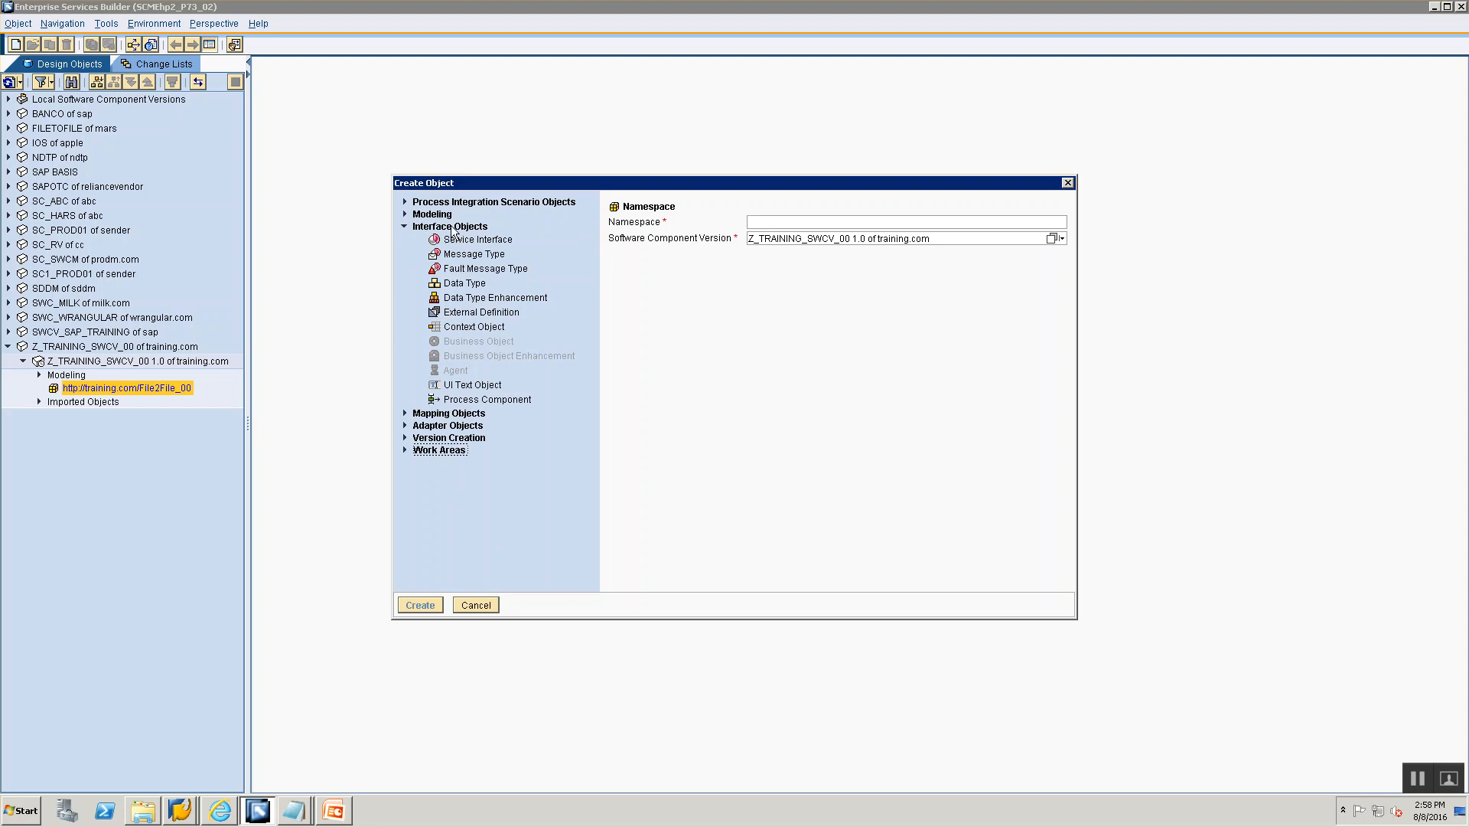
In Session 3 ESR Notes.txt, add "-> Create DataType -> By going to your Namespace, New --> Inetrface Objects --> Data Type".
key("alt+Tab")
key("alt+Tab")
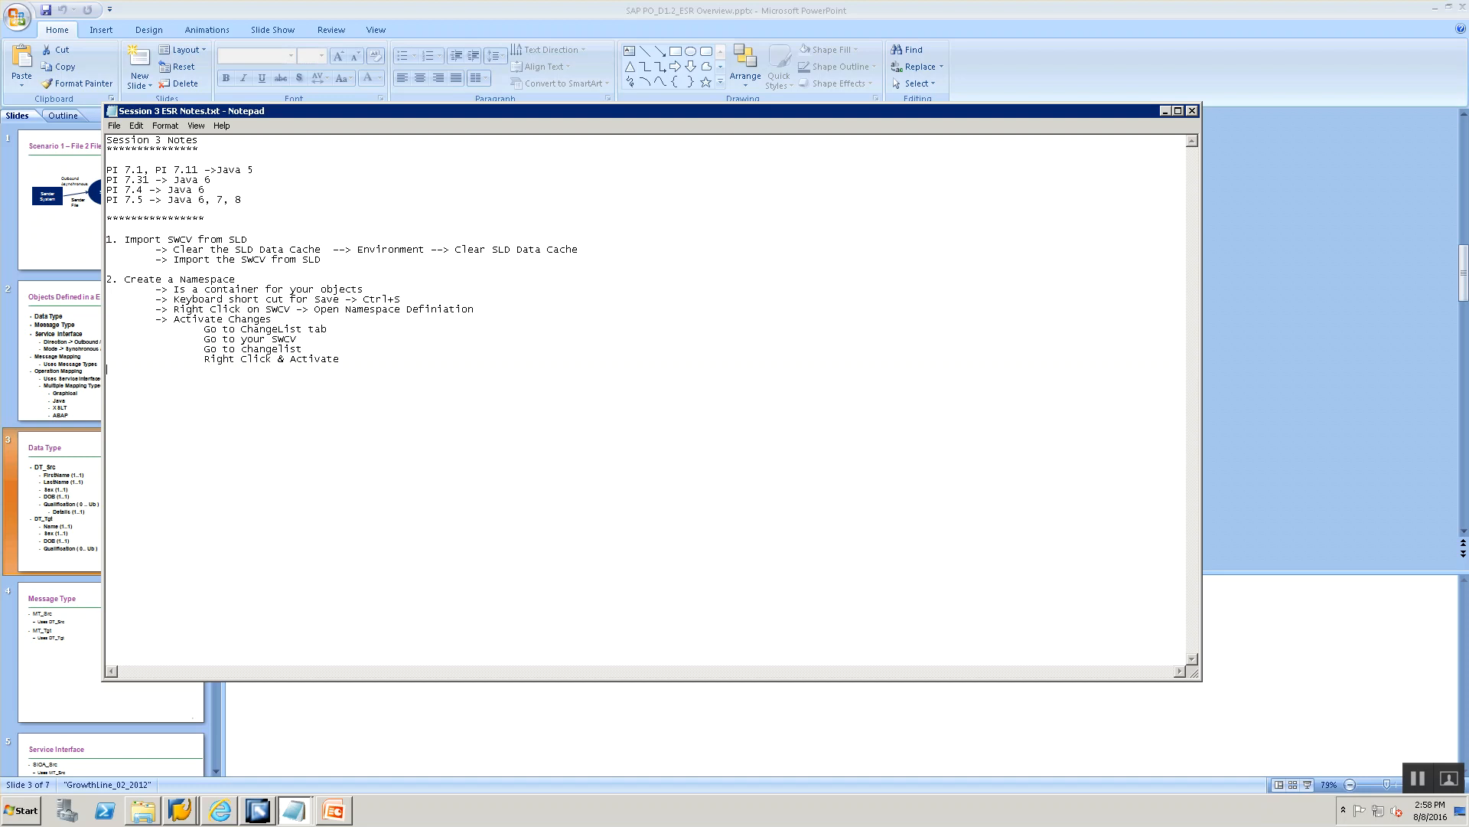
type("-> Create DataType -> By going to your Namespace, Ne")
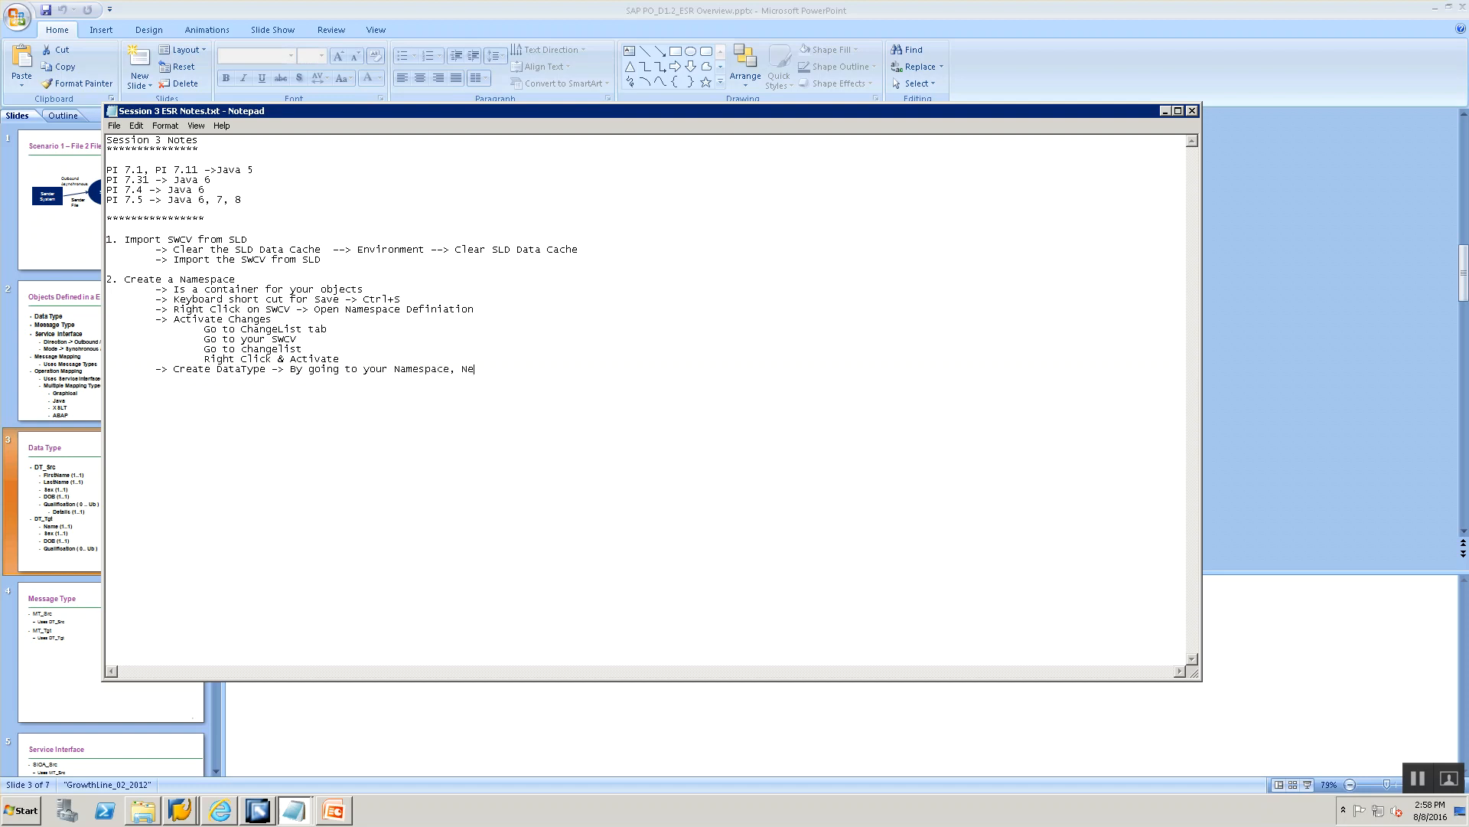
type("w --> Inetrface Objects --> Data Type")
key("alt+Tab")
key("alt+Tab")
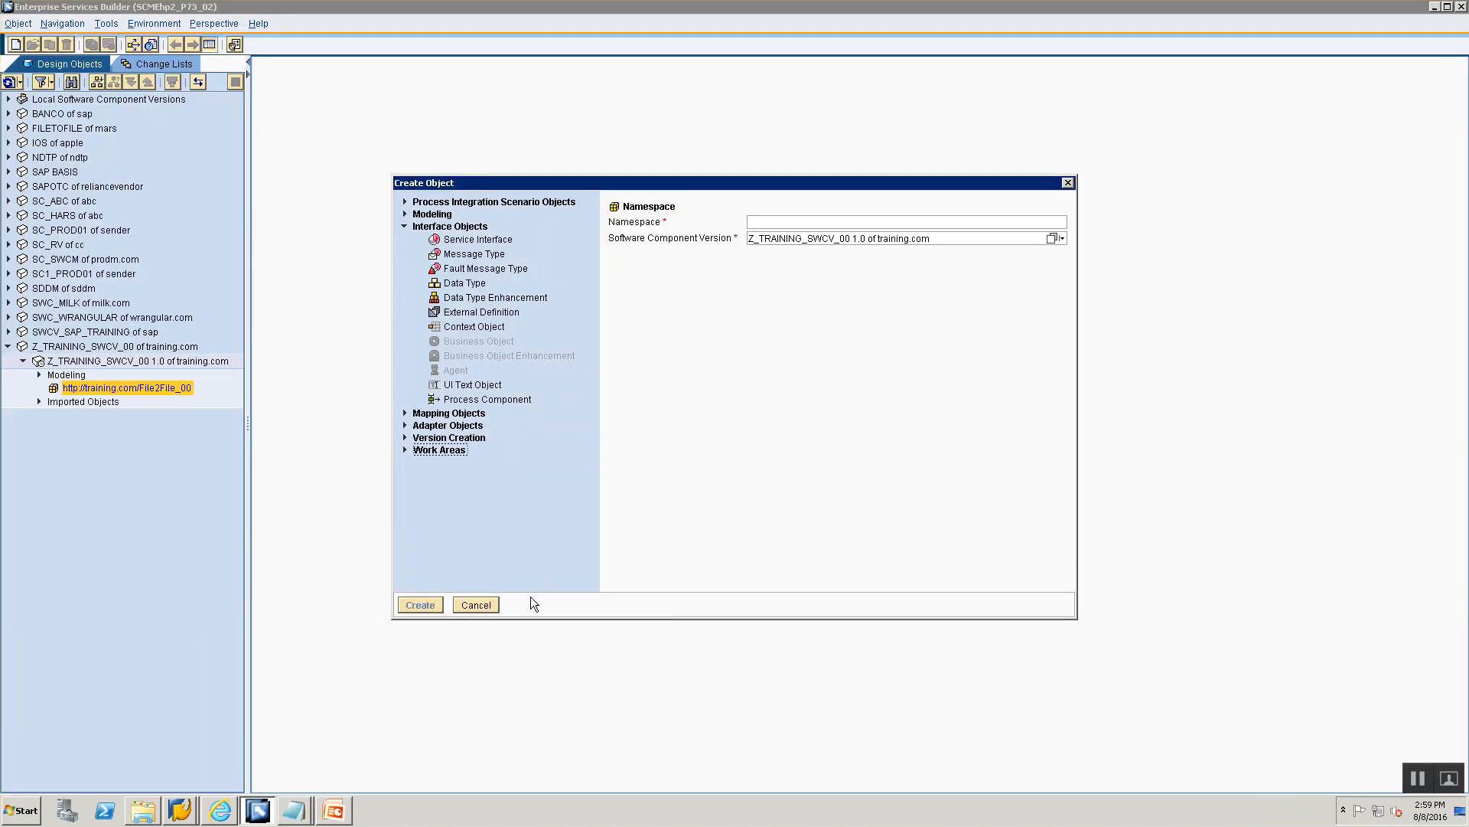
left_click(472, 605)
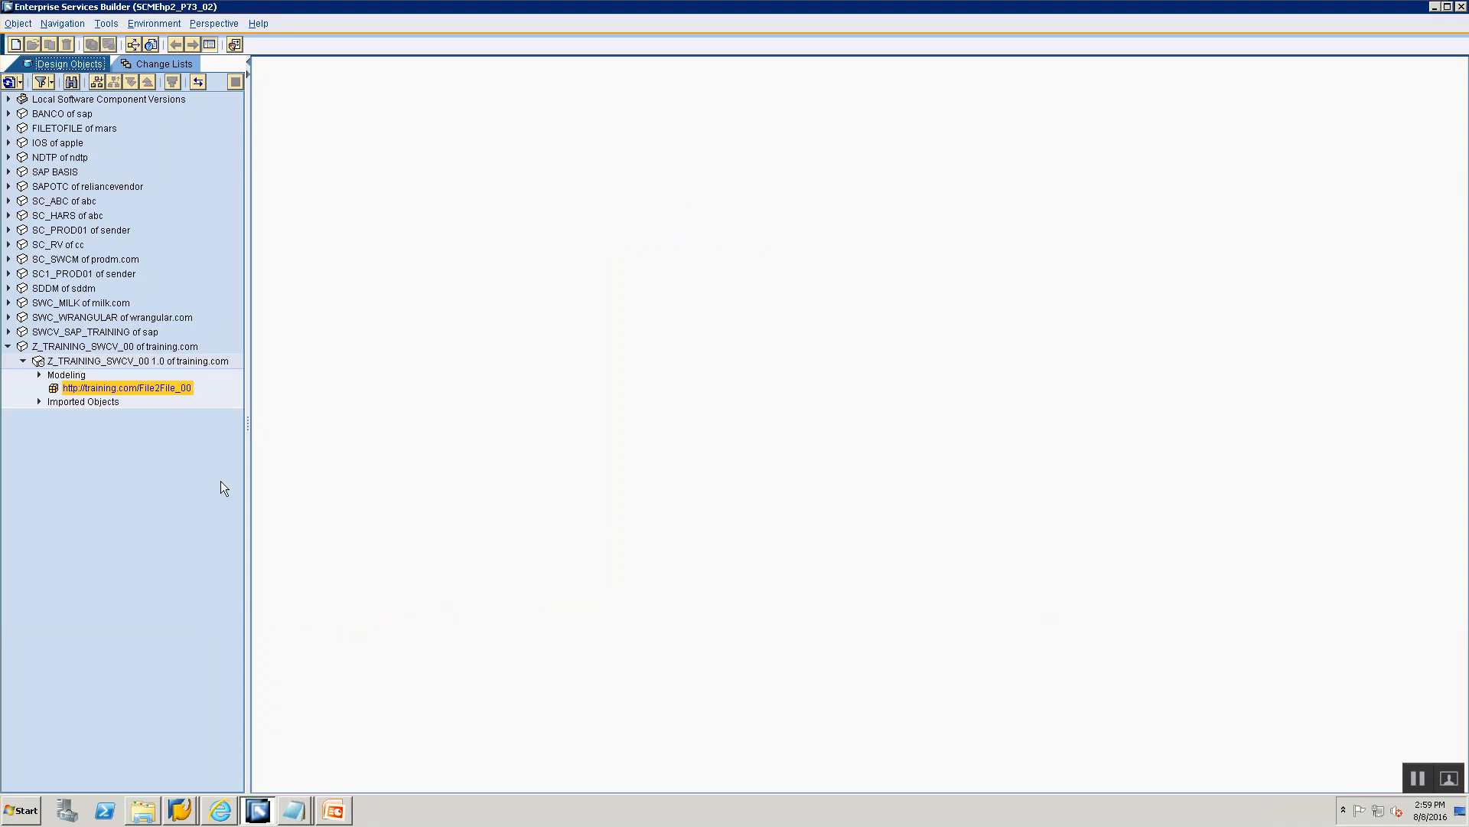
right_click(153, 388)
left_click(200, 394)
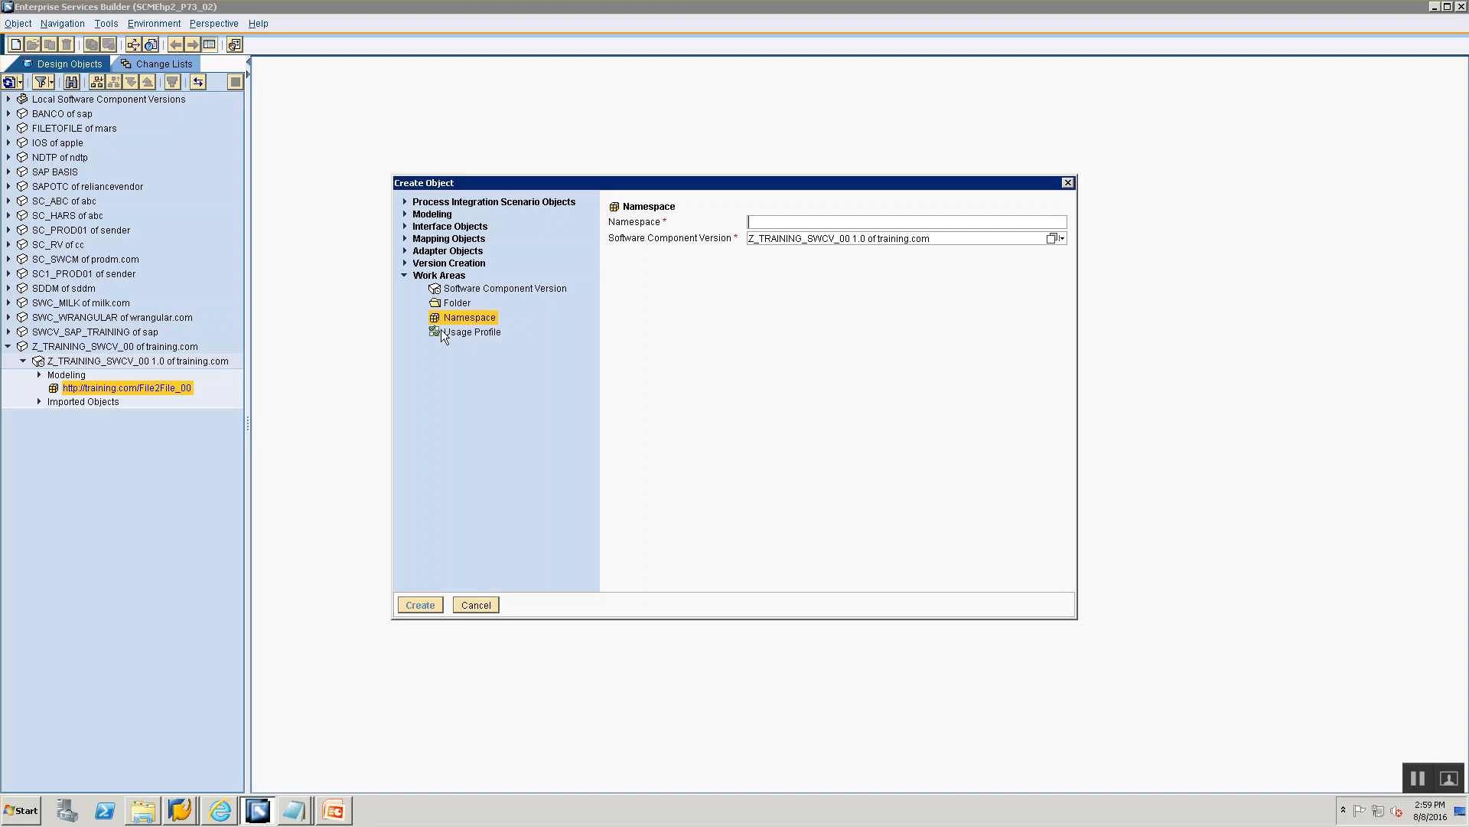
left_click(405, 227)
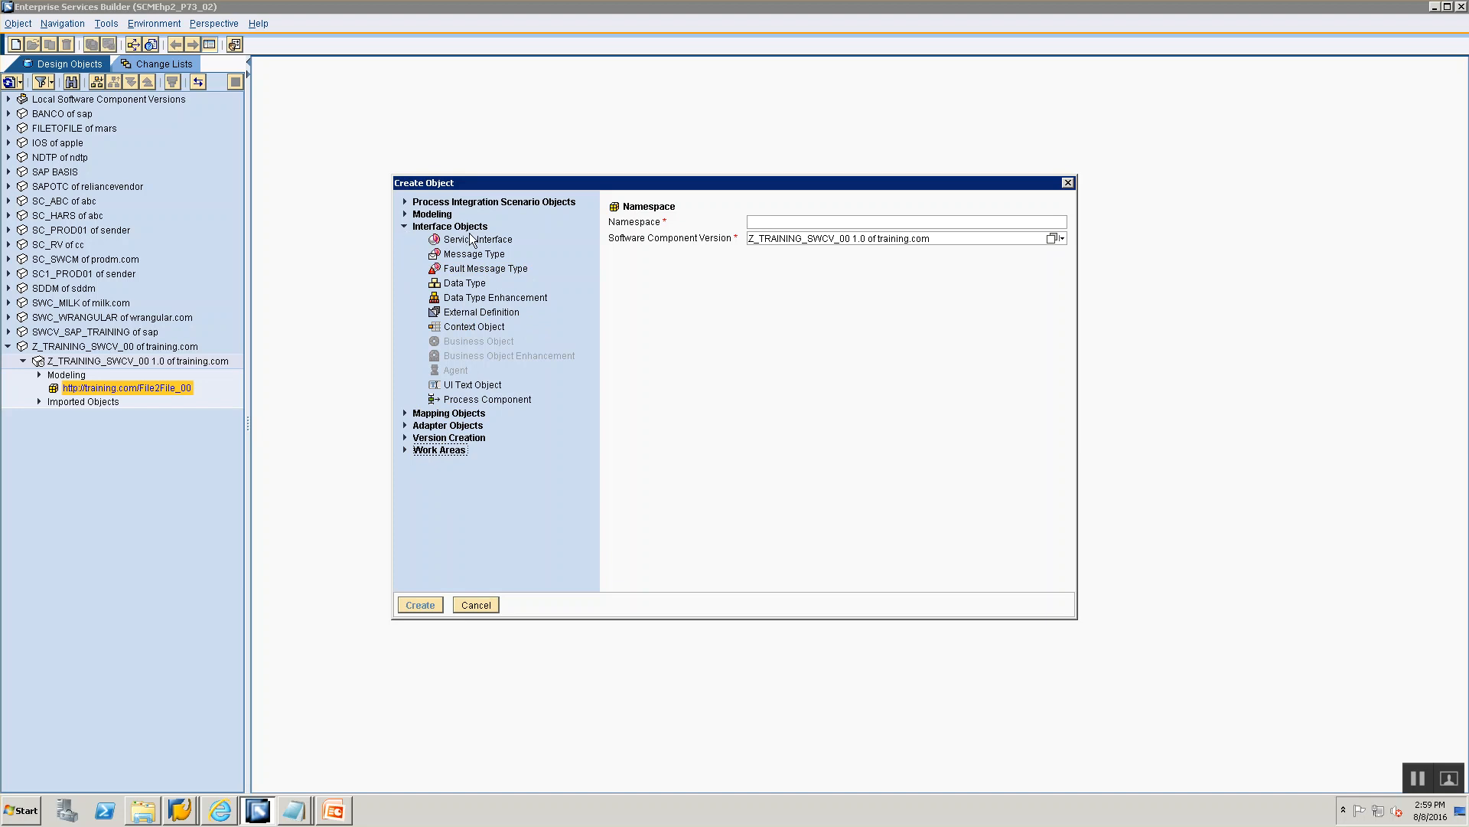
left_click(472, 285)
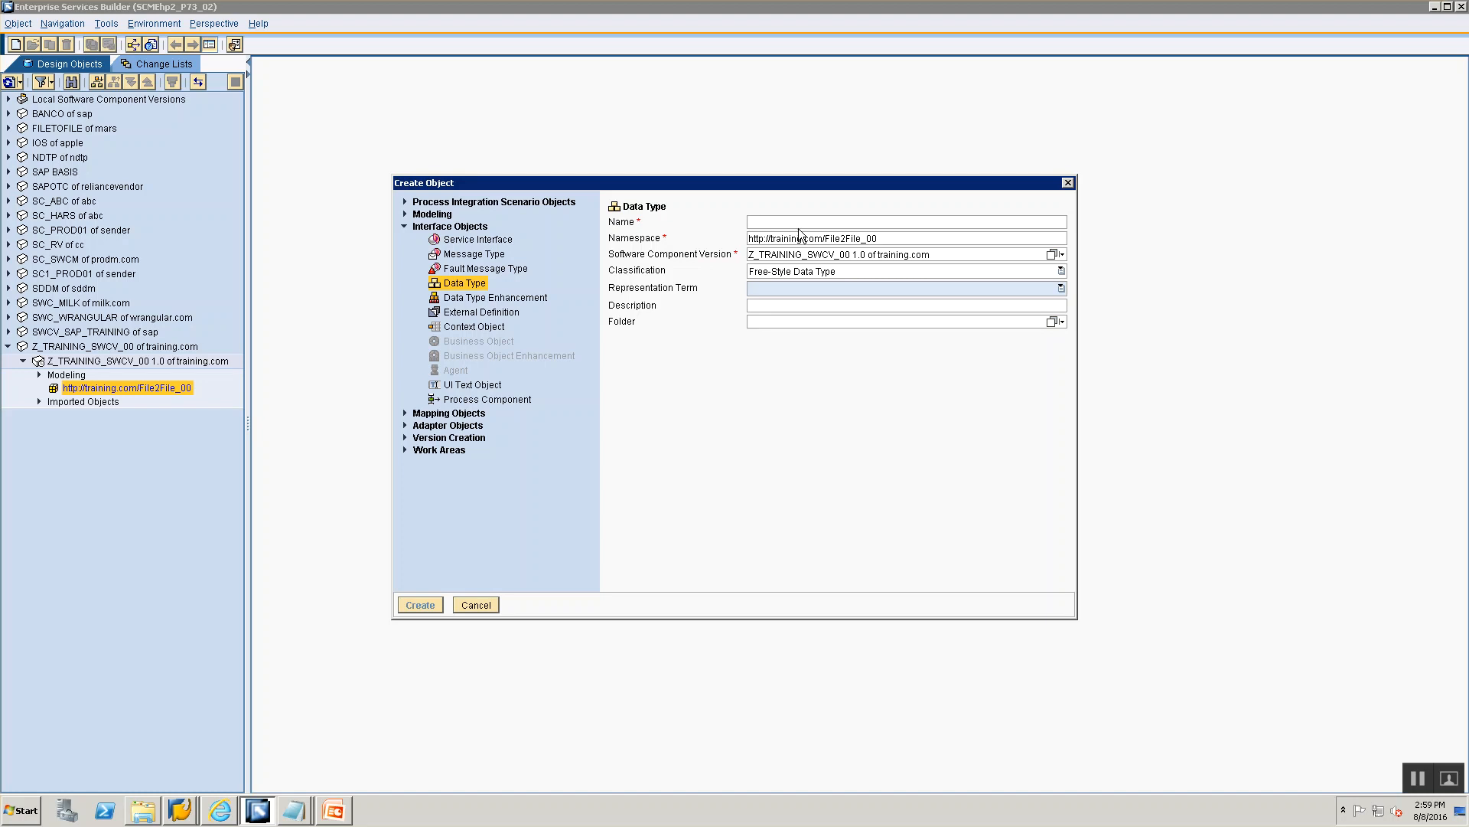
type("DT_Src")
left_click(420, 599)
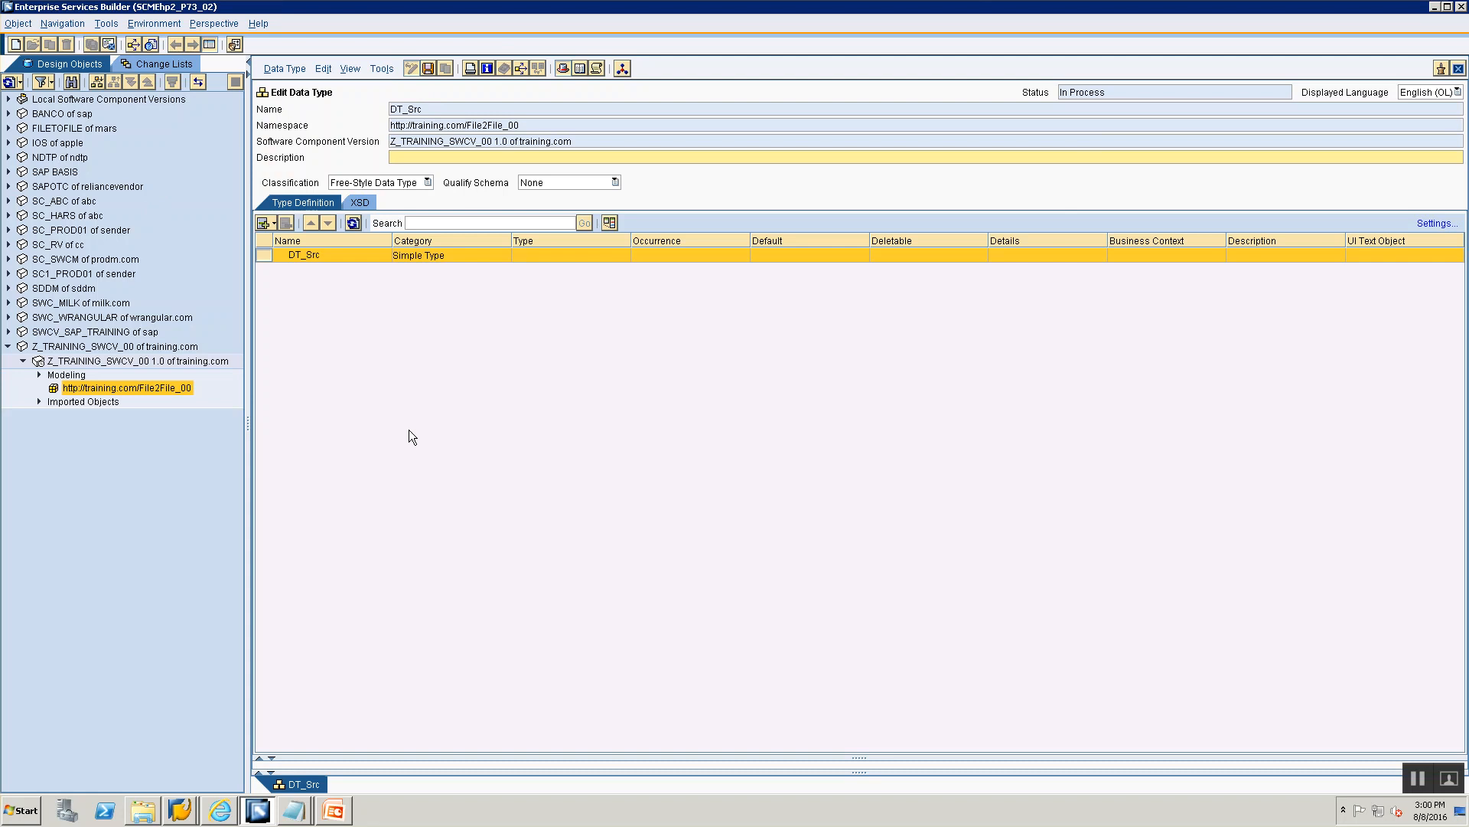
Check the DT_Src structure on the PowerPoint Data Type slide, and insert a subelement named EmployeeDetails under DT_Src in the Enterprise Services Builder.
key("alt+Tab")
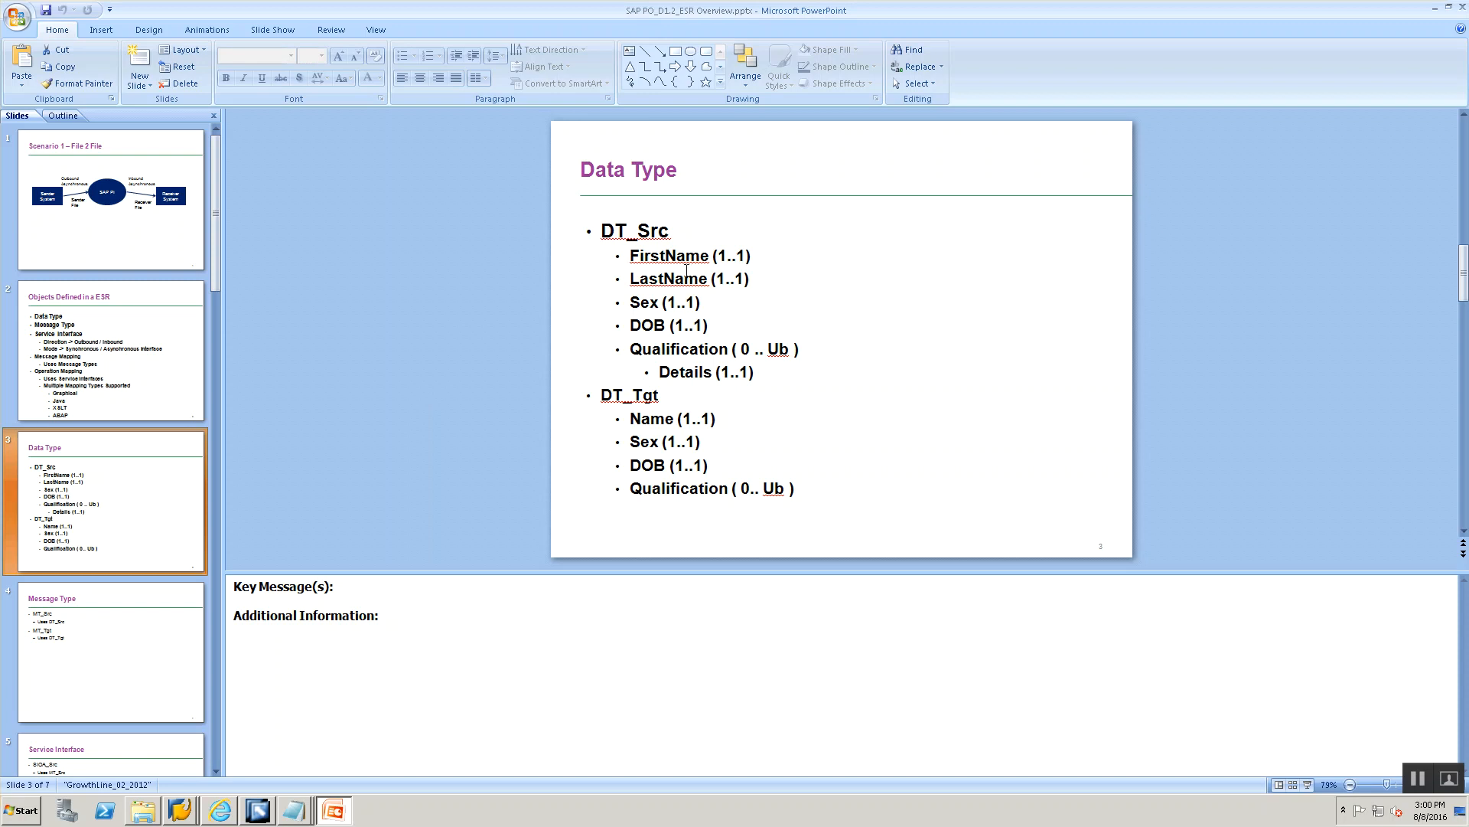
key("alt+Tab")
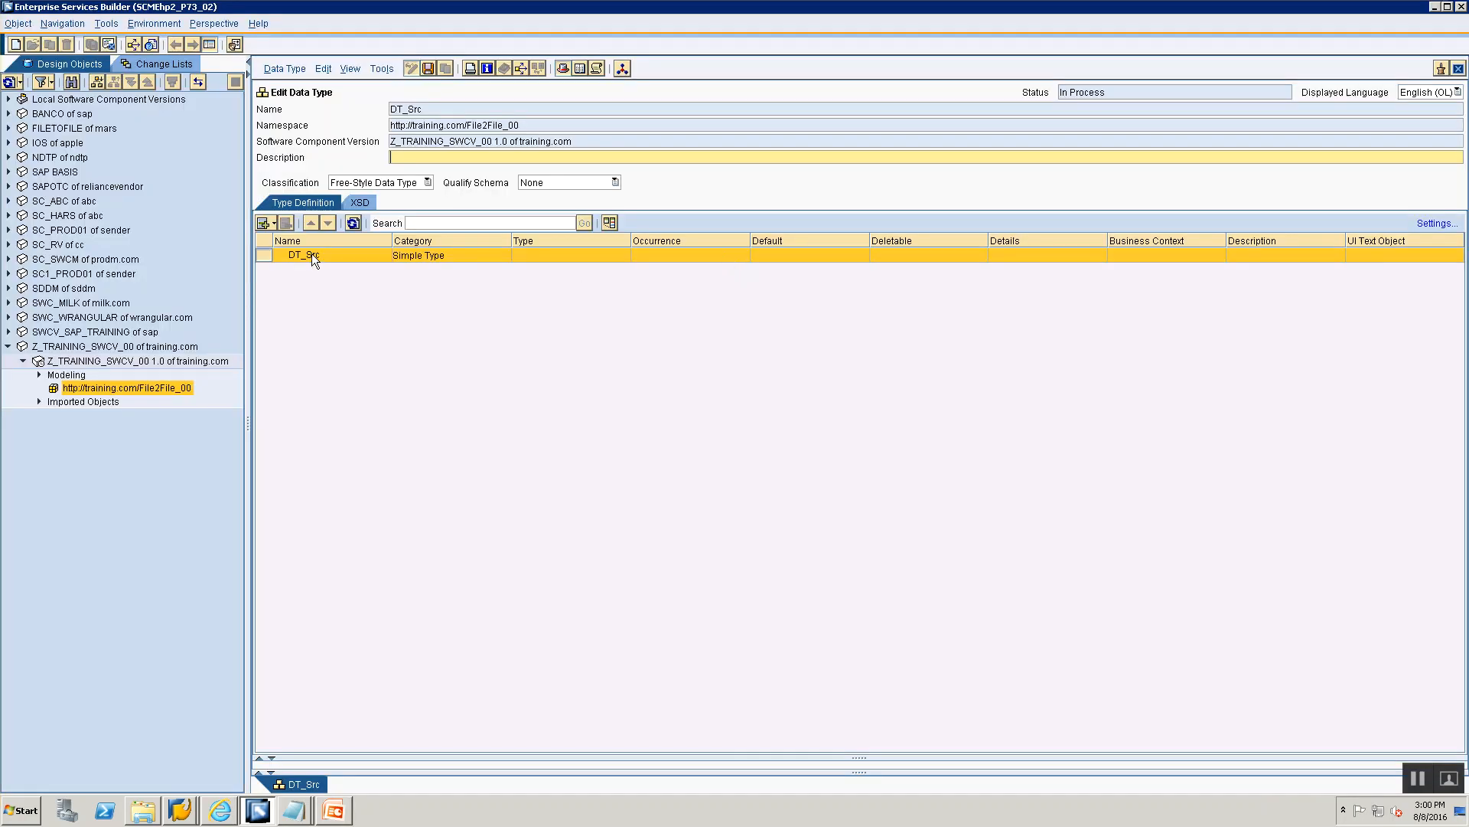
left_click(274, 223)
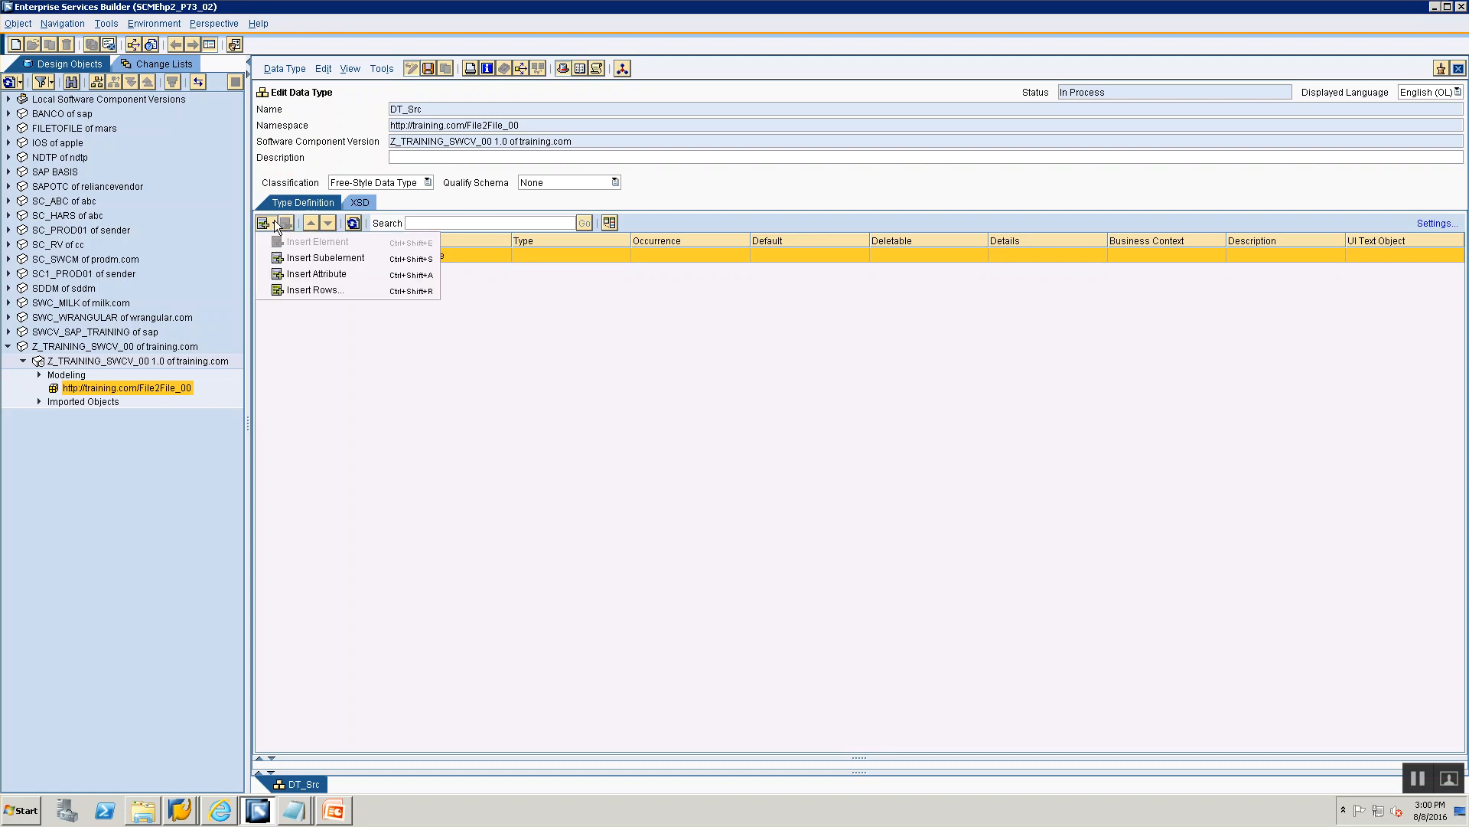
left_click(300, 259)
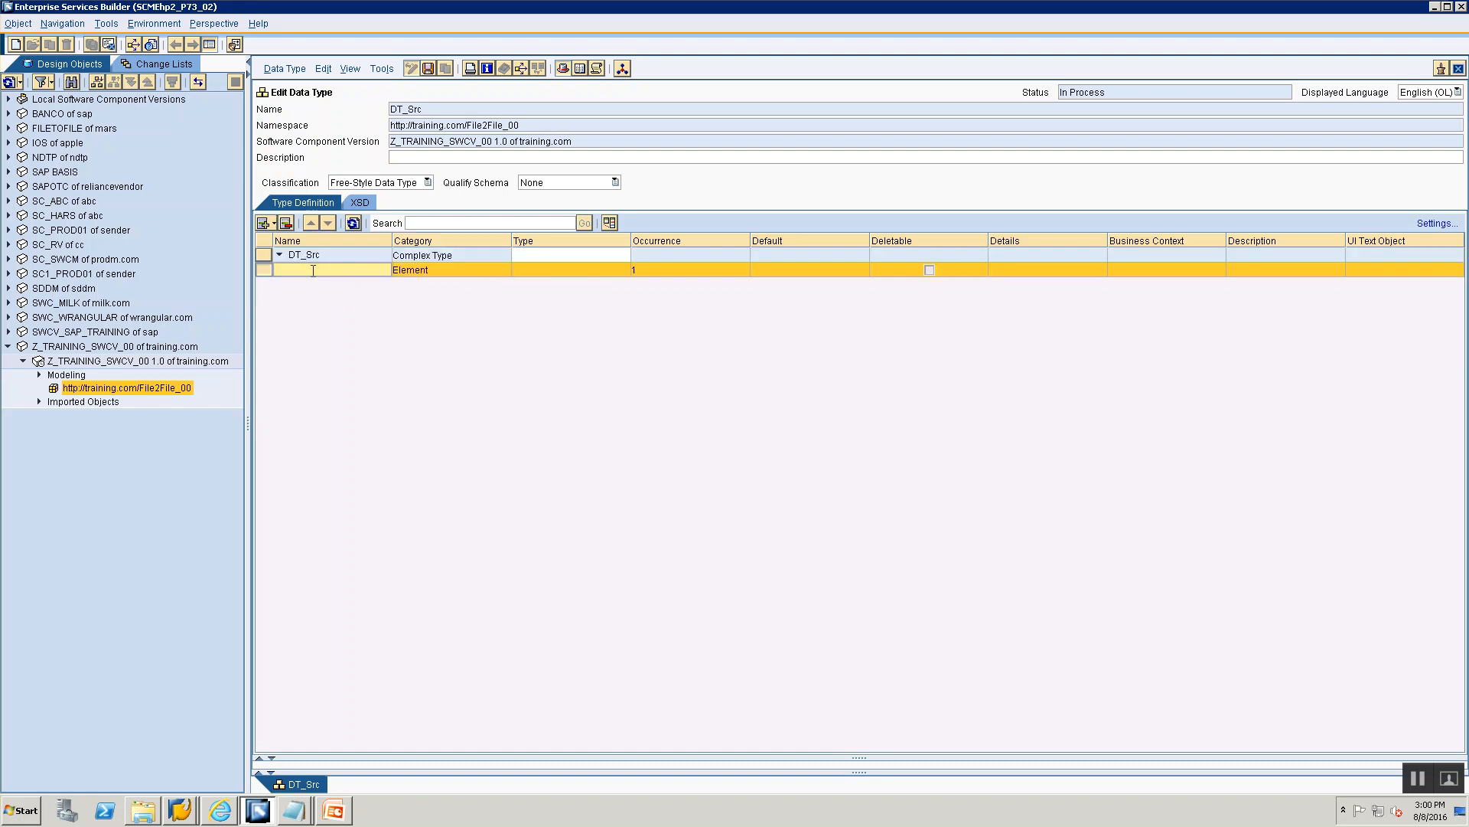
key("alt+Tab")
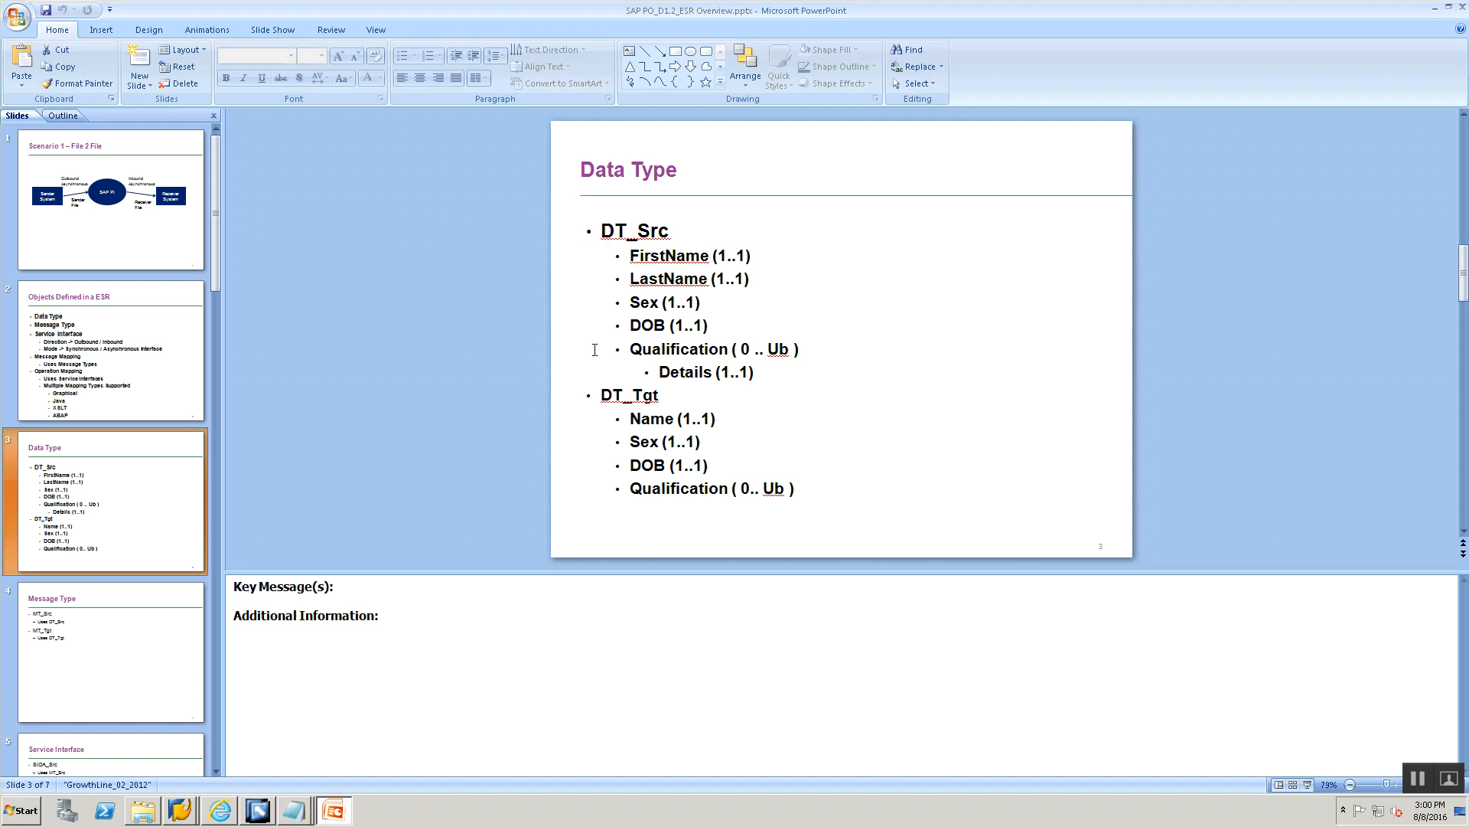
key("alt+Tab")
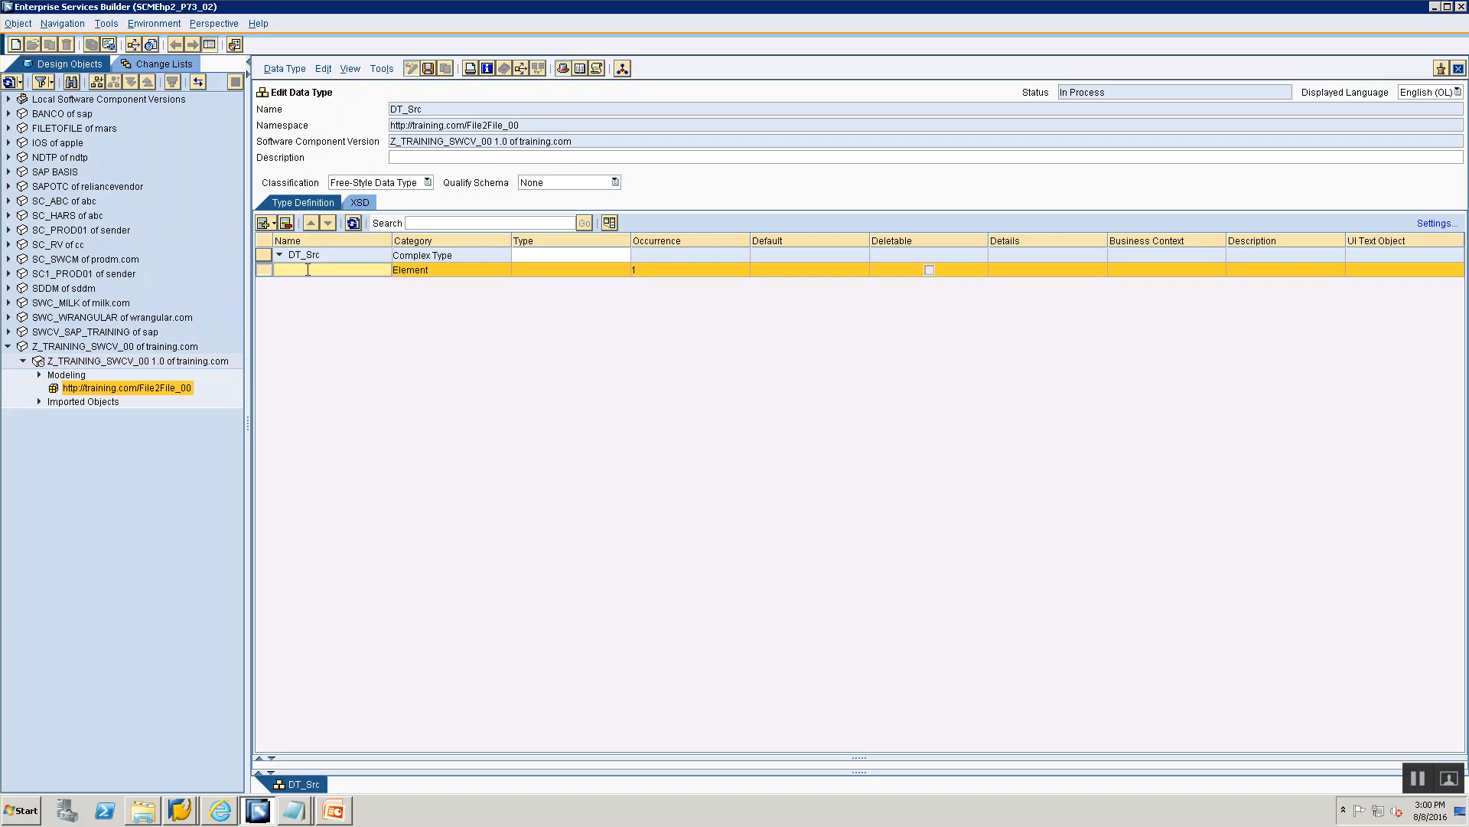
type("EmployeeDetails")
Set the maximum occurrence (maxOccurs) of the EmployeeDetails element to unbounded.
left_click(591, 270)
left_click(633, 271)
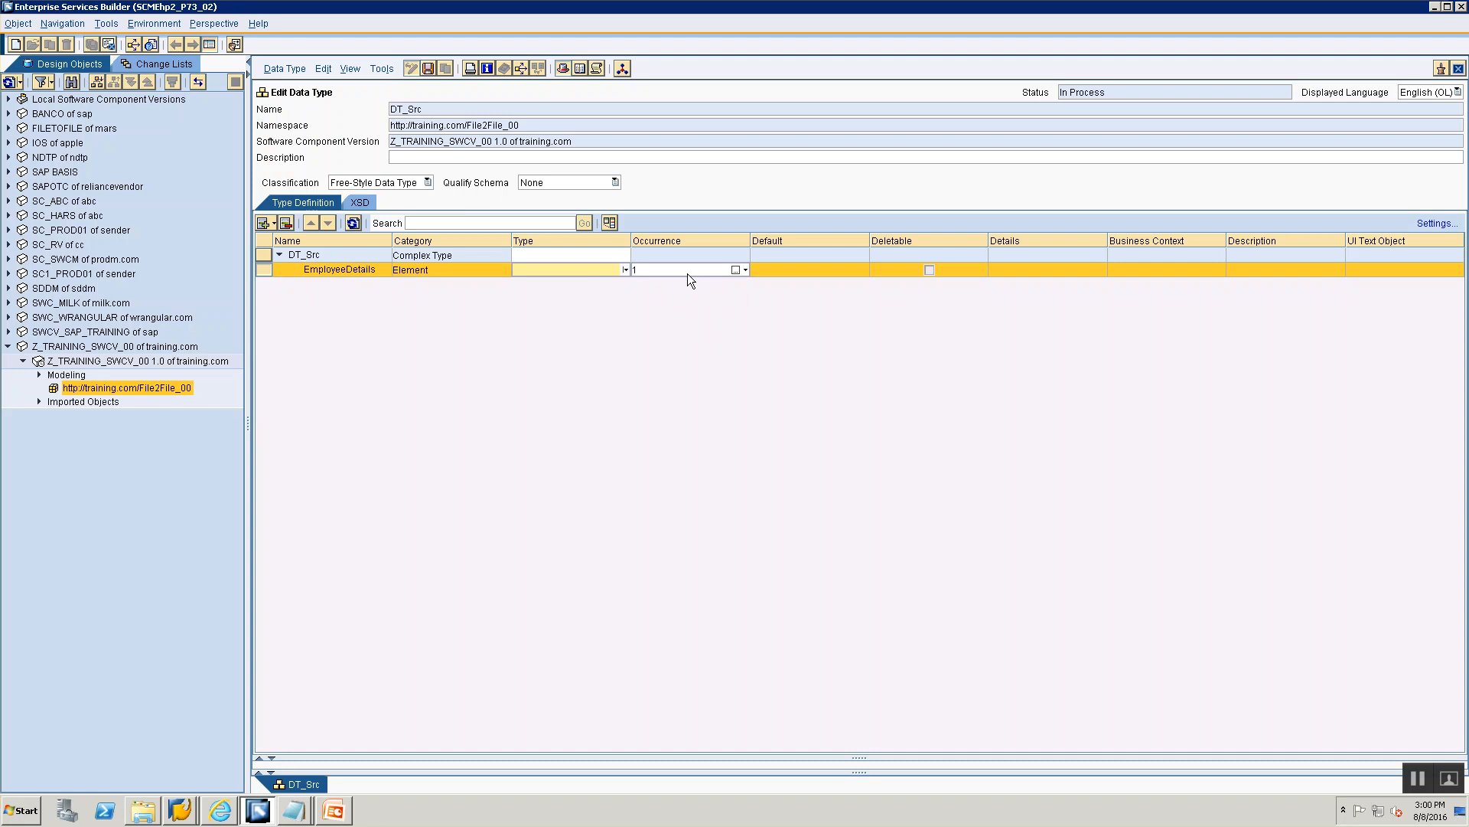
left_click(745, 270)
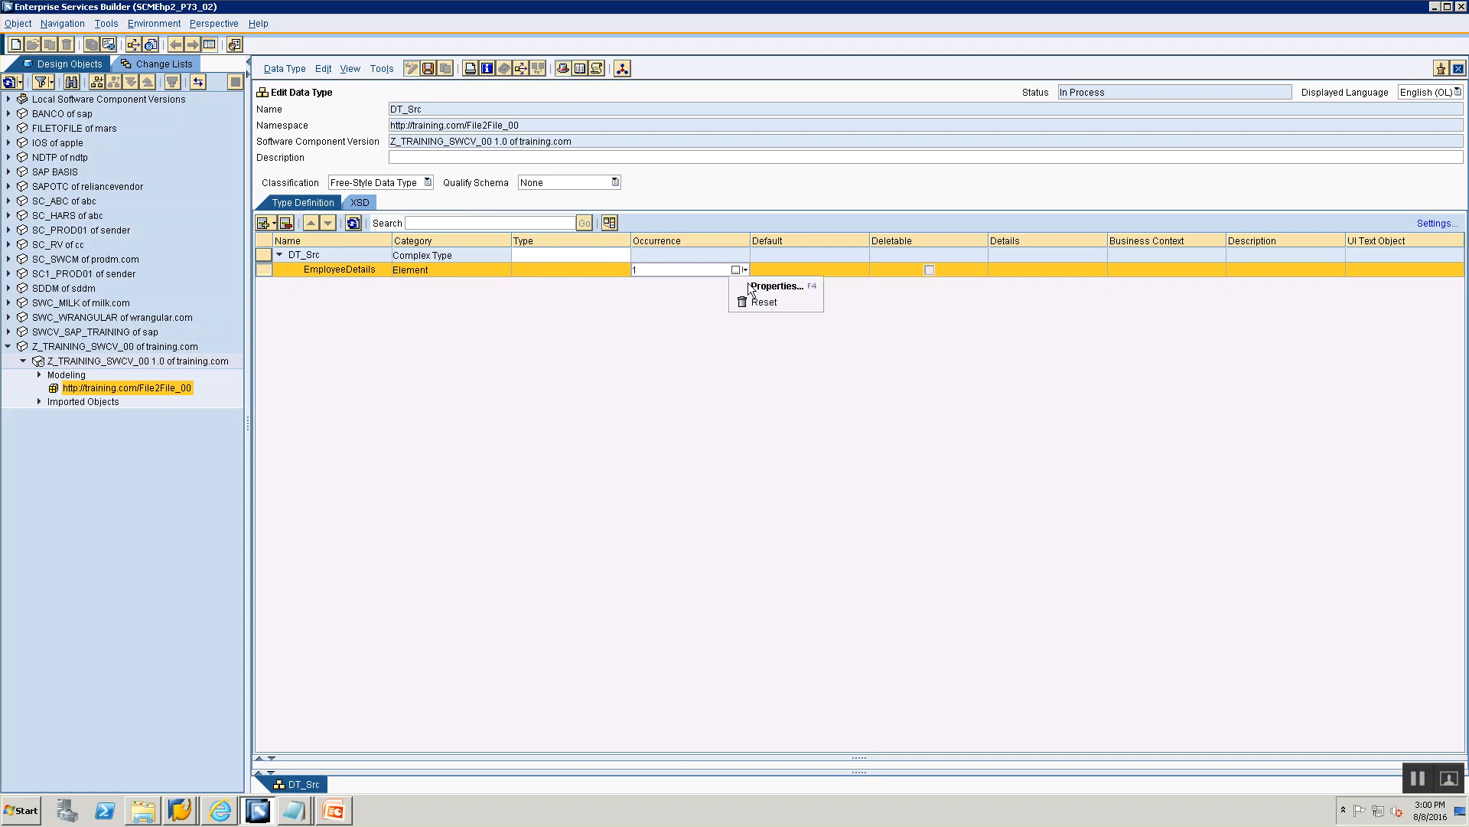
left_click(750, 288)
left_click(758, 404)
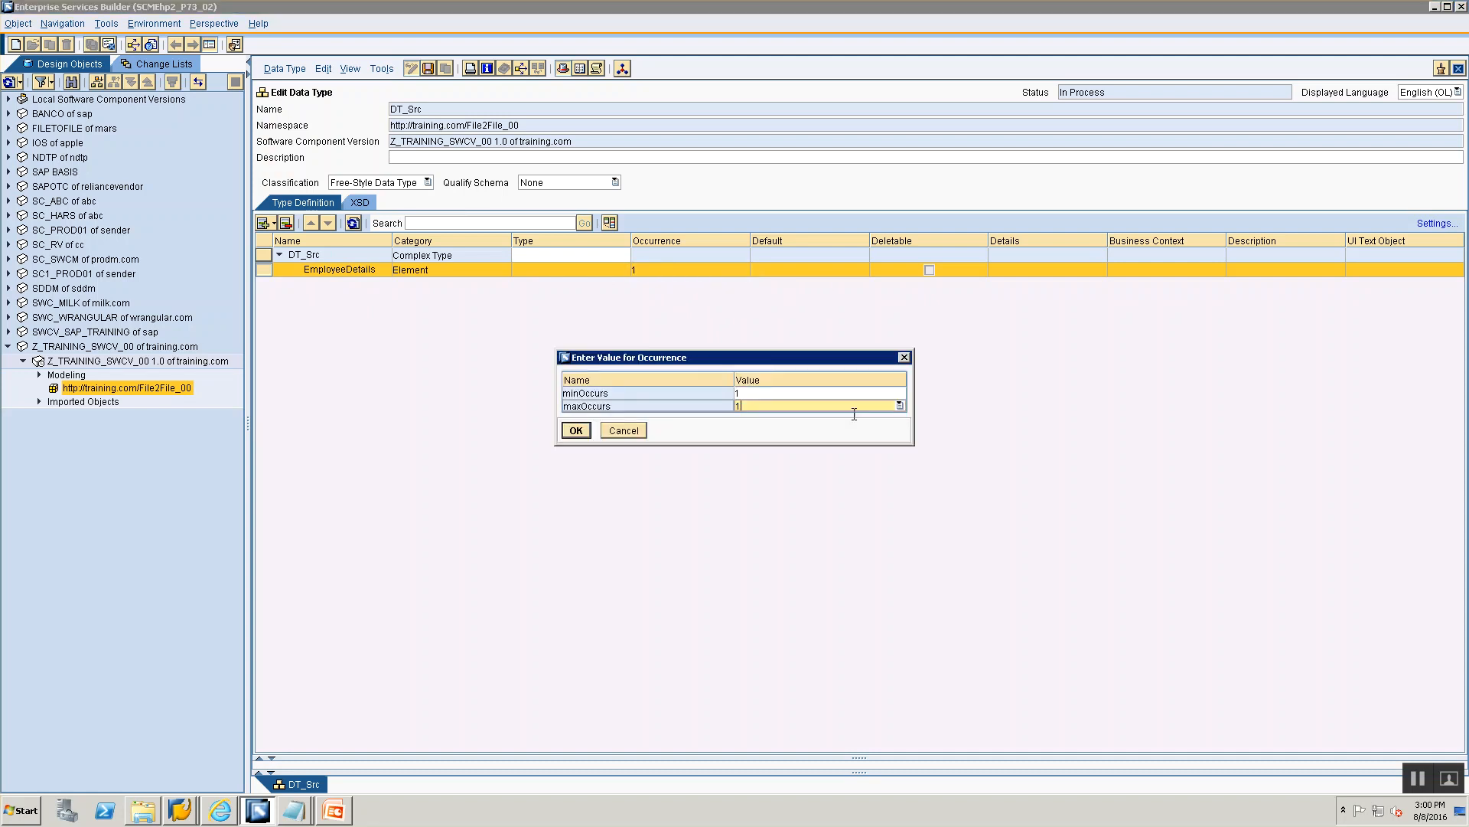
left_click(900, 406)
left_click(864, 428)
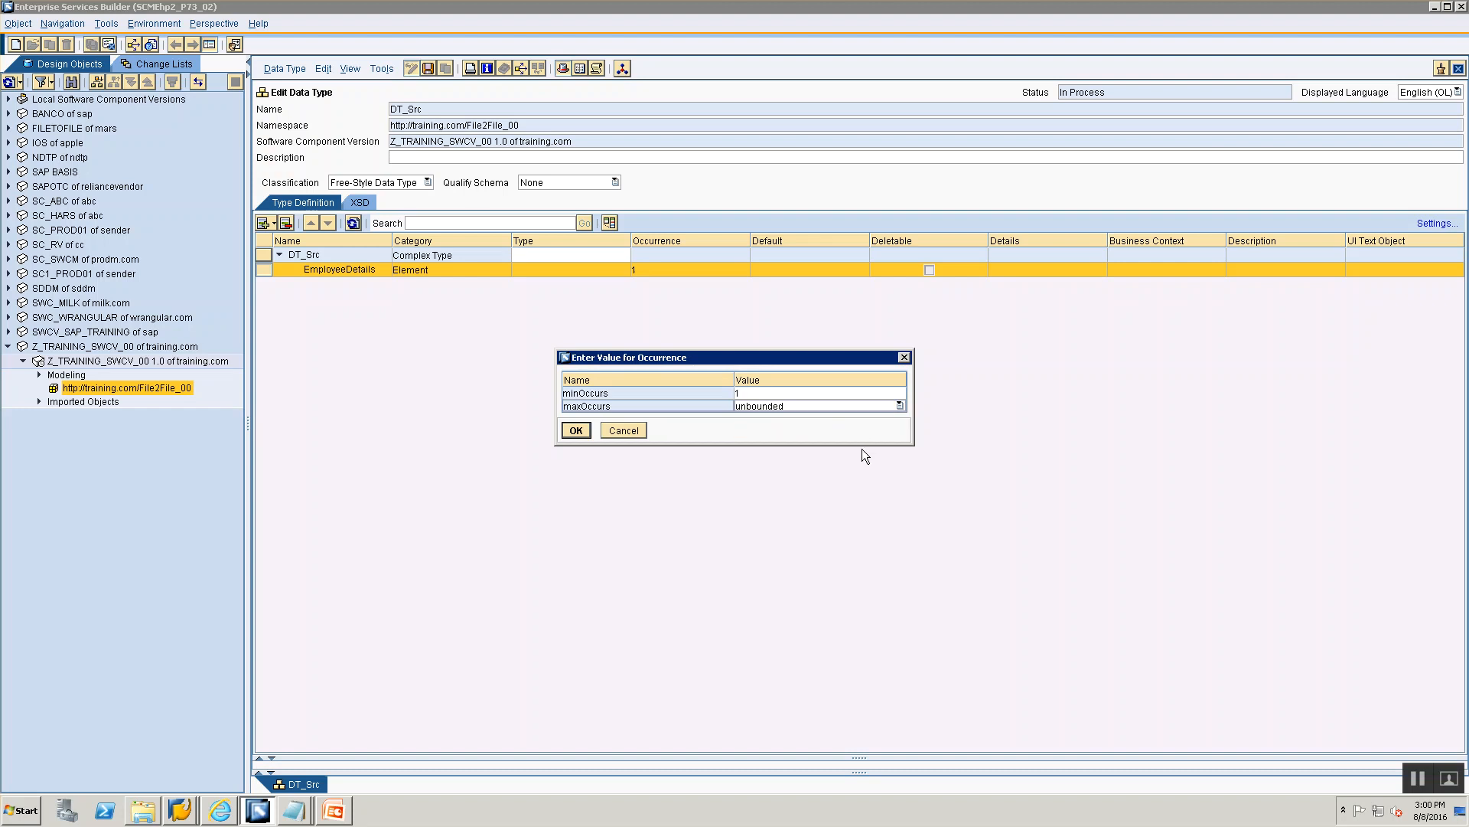
left_click(576, 431)
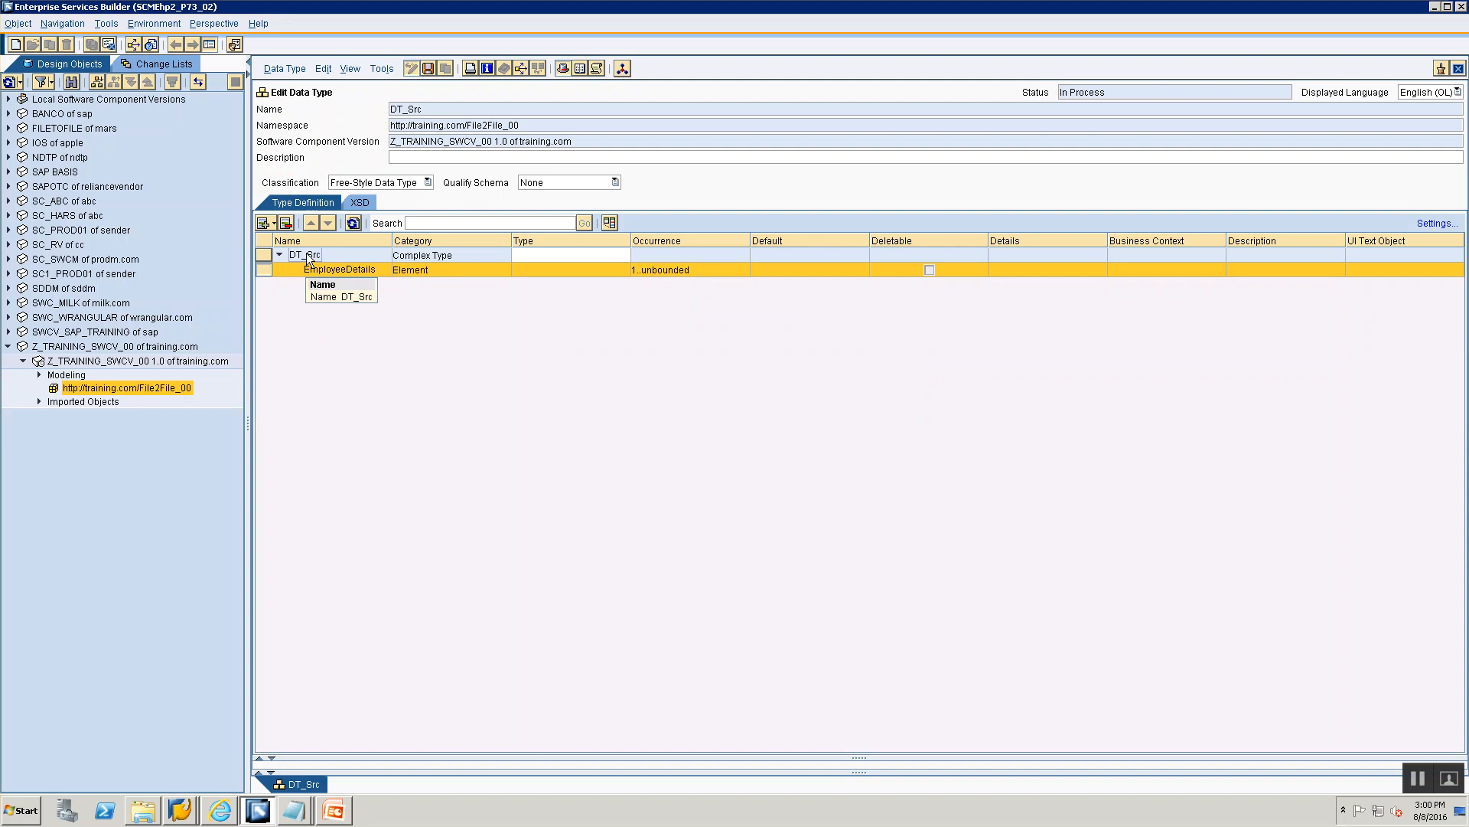
Insert a subelement named FirstName under EmployeeDetails.
left_click(274, 223)
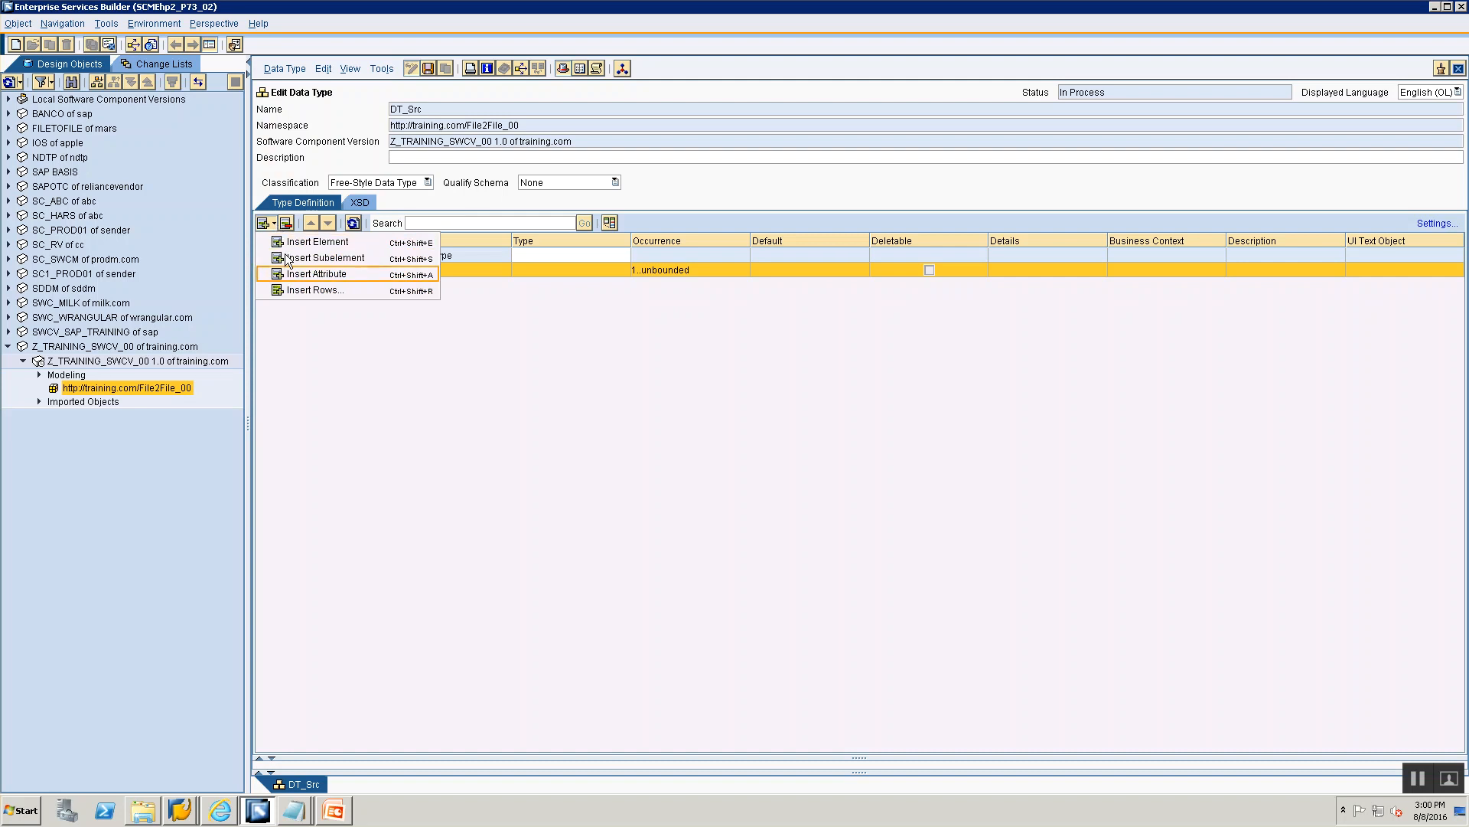
left_click(320, 387)
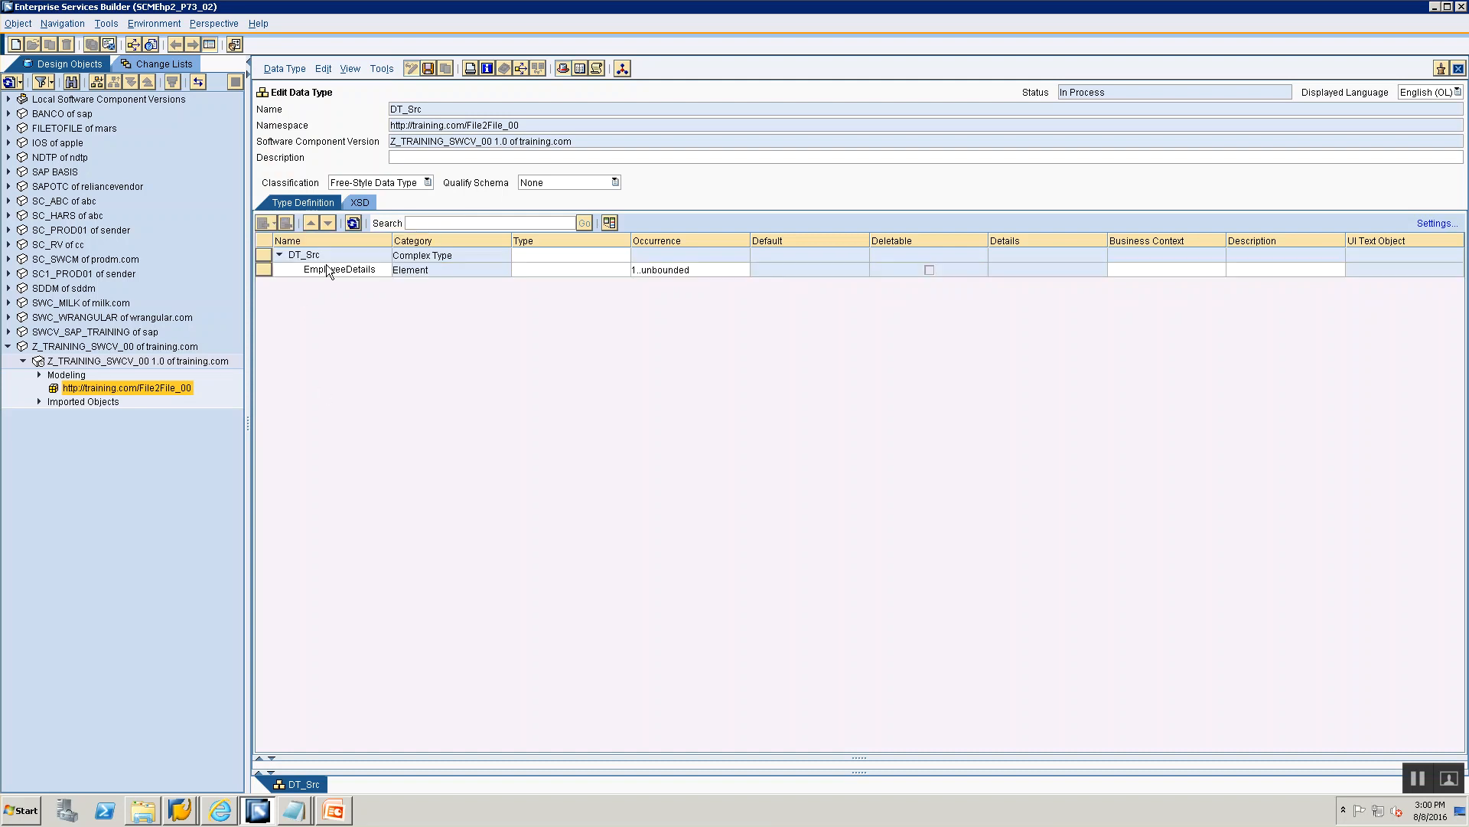
left_click(261, 273)
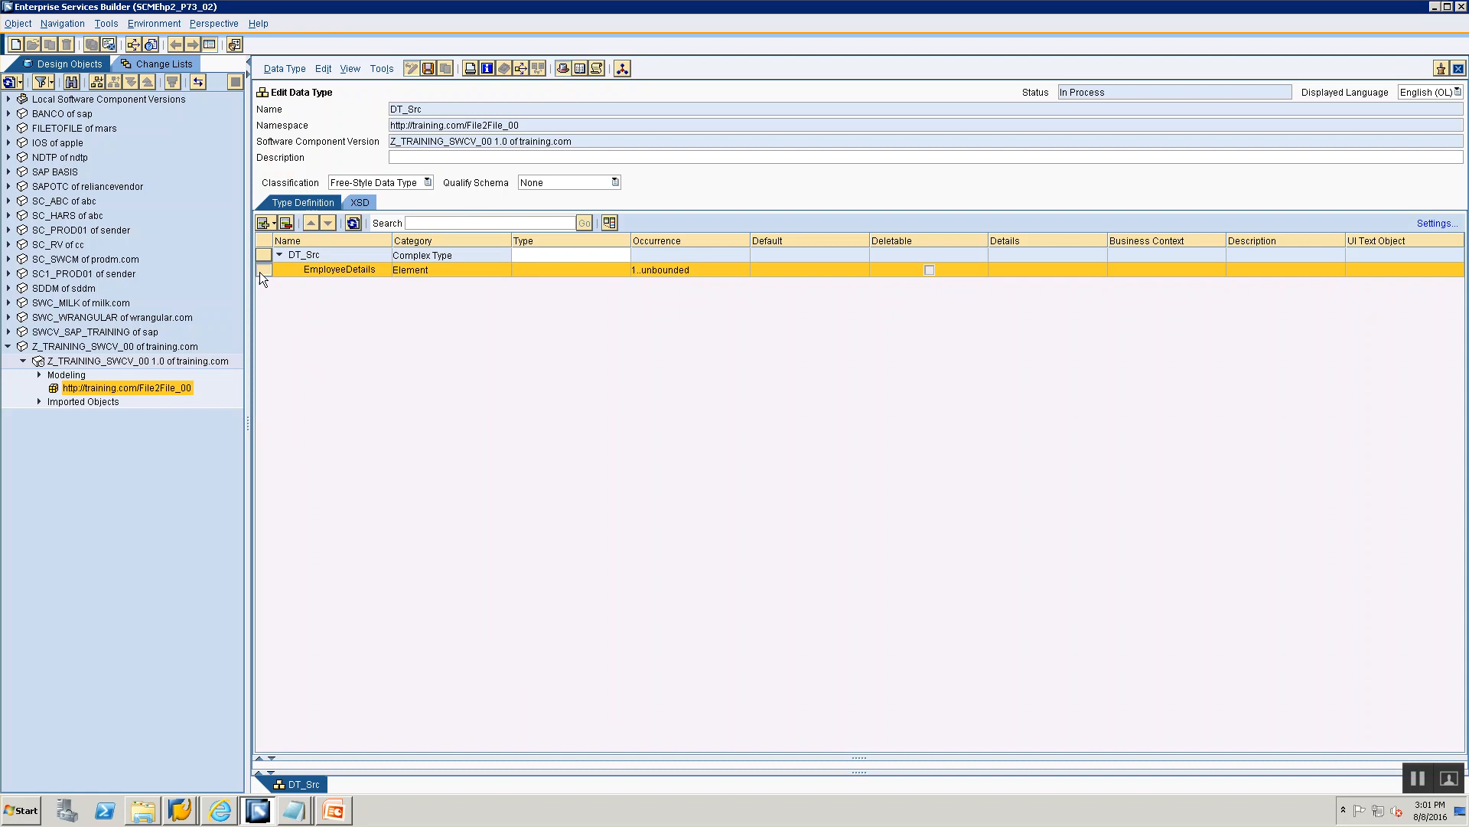
left_click(273, 223)
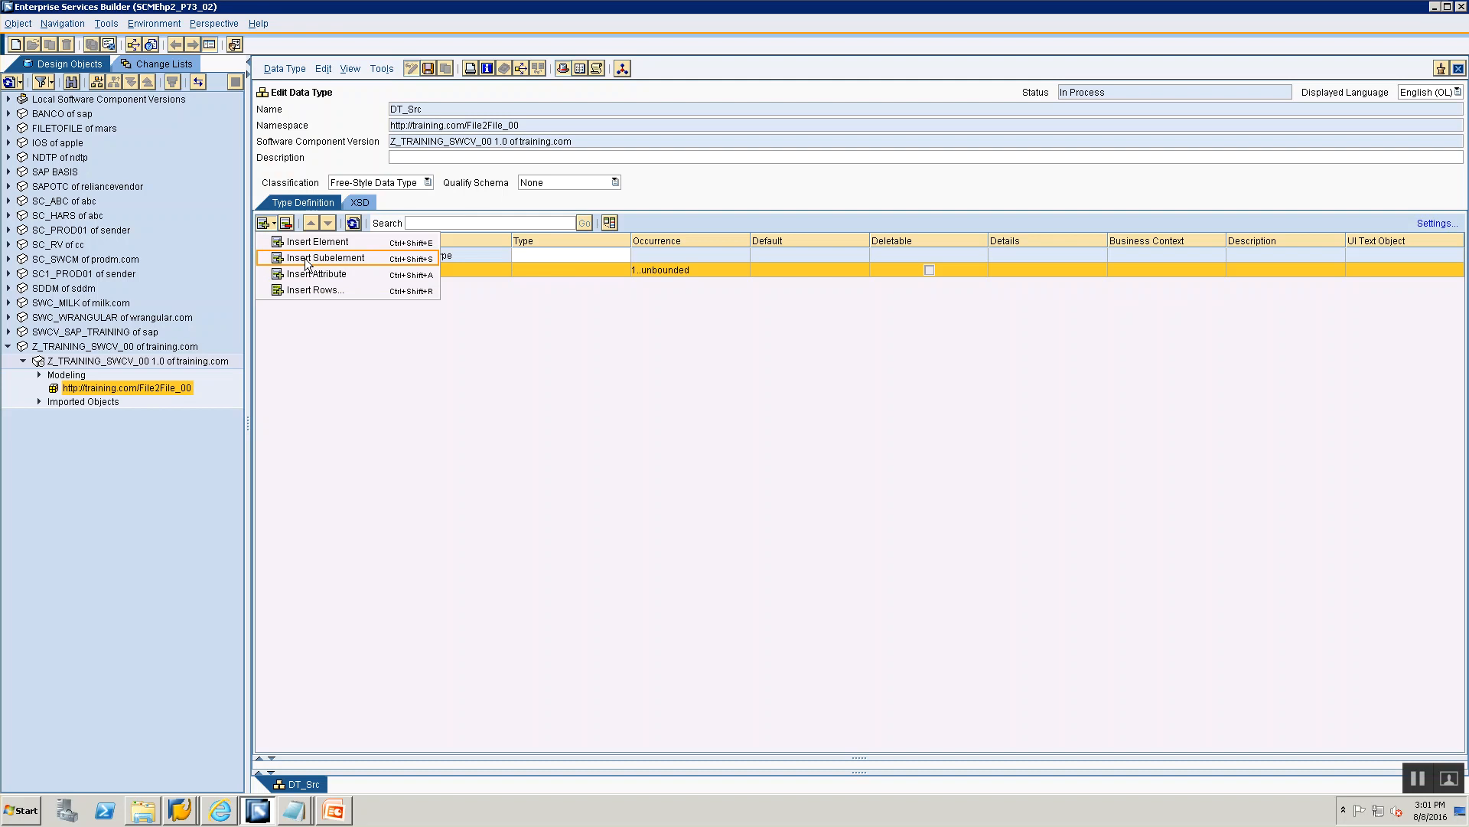
left_click(322, 258)
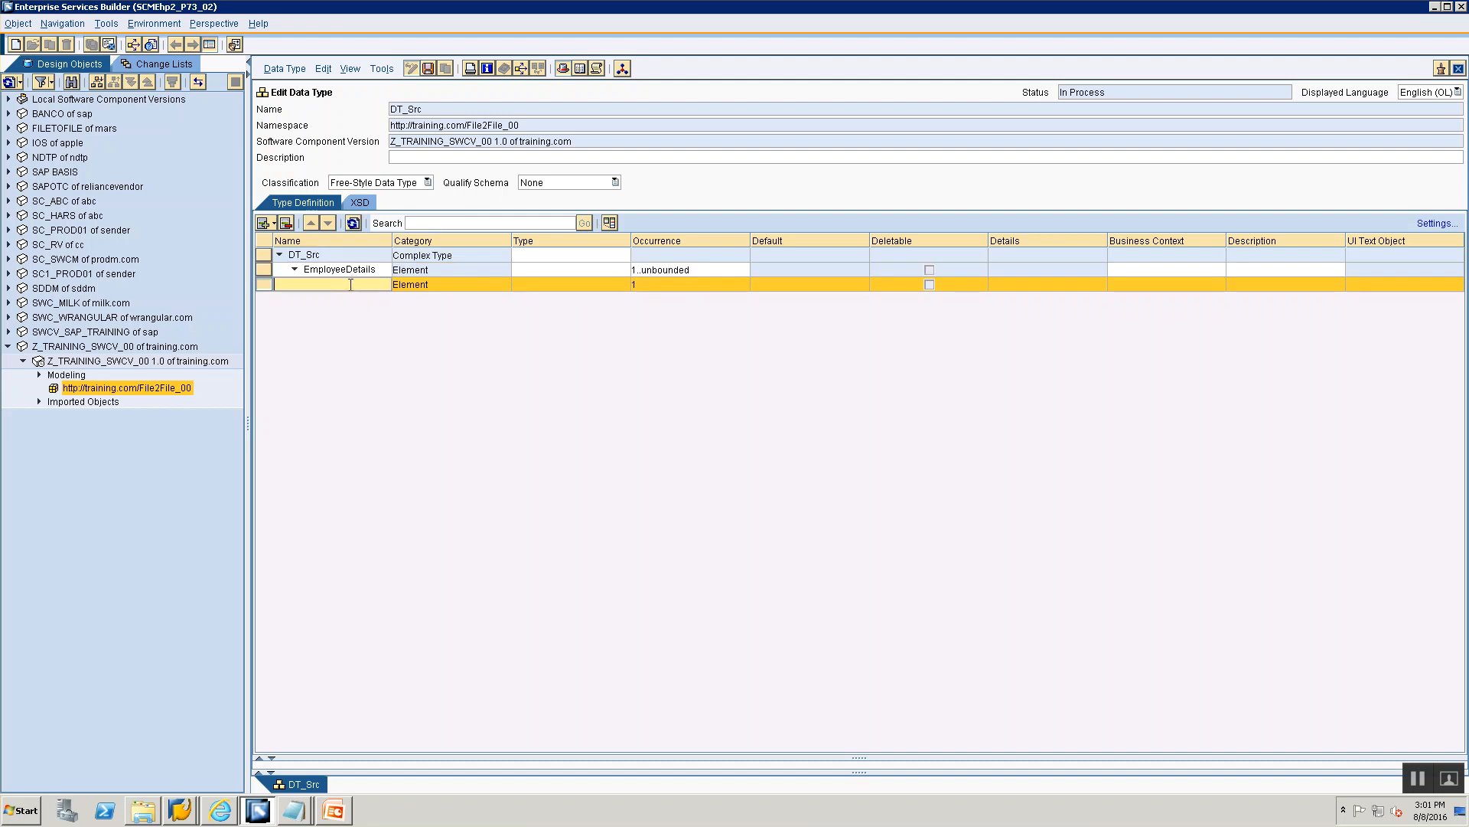
type("FirstName")
Assign the XSD type xsd:string to the FirstName element, and switch to the PowerPoint Data Type slide.
left_click(617, 284)
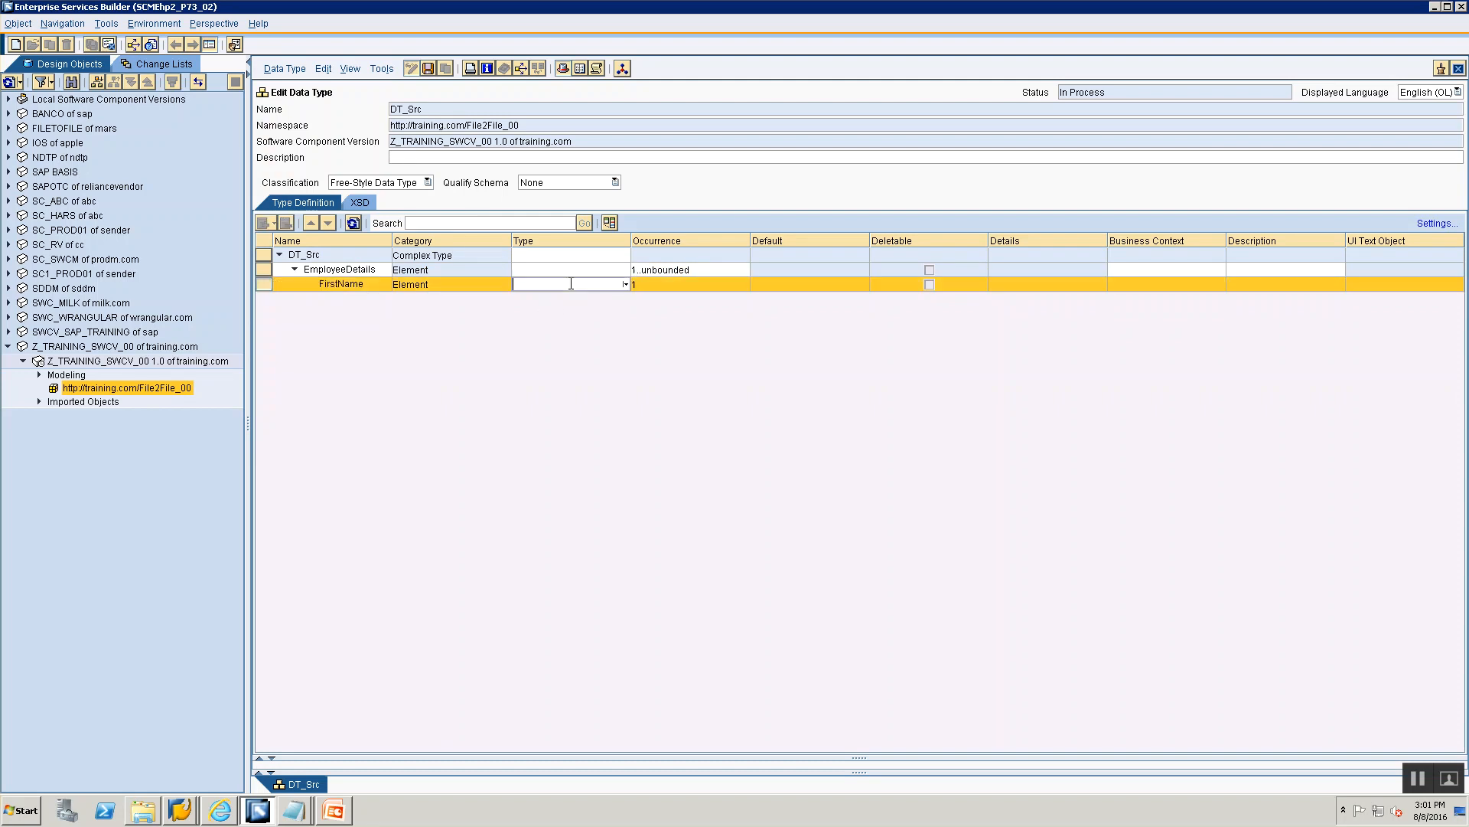
left_click(625, 285)
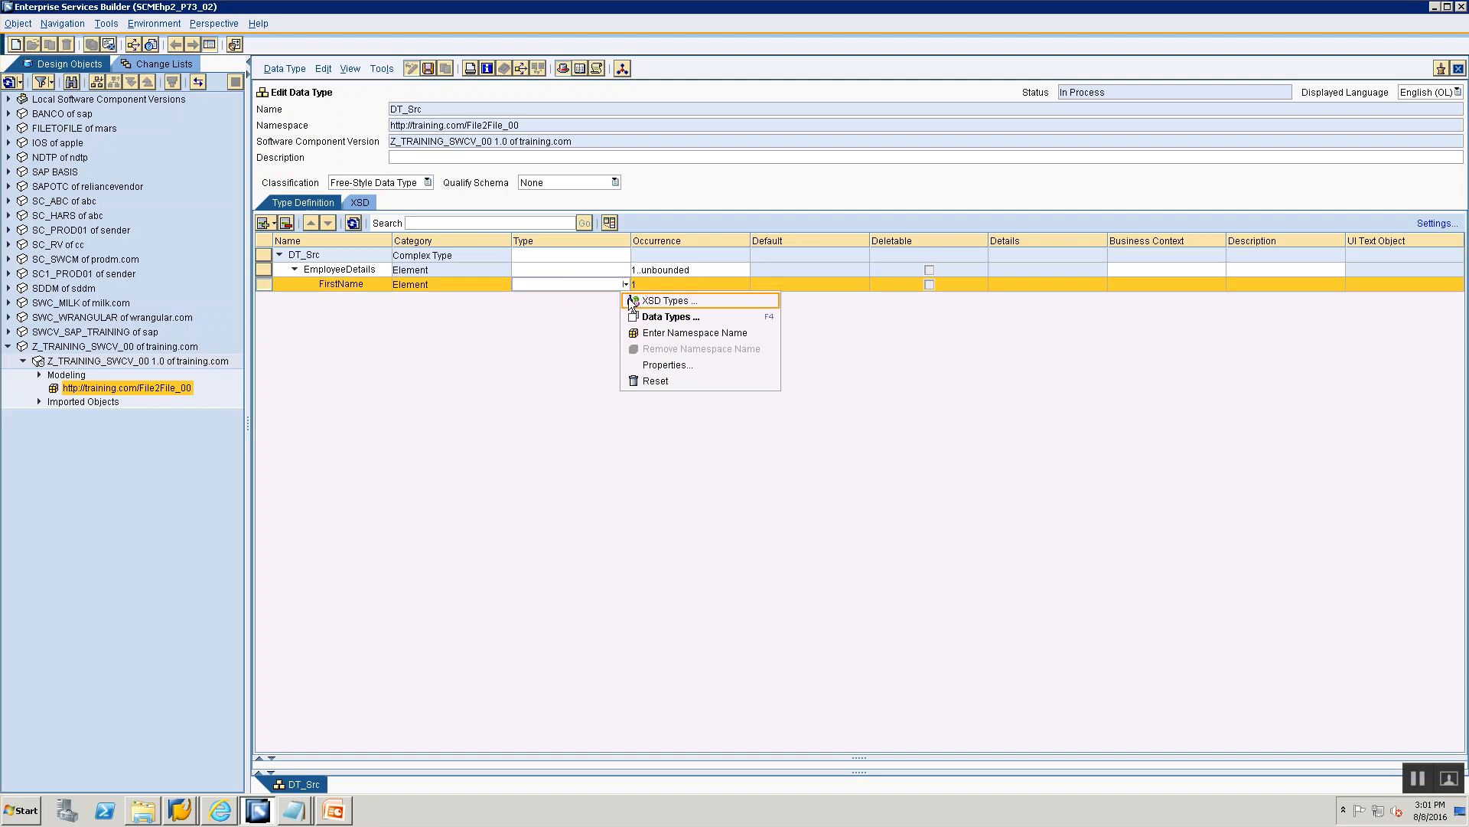
left_click(631, 301)
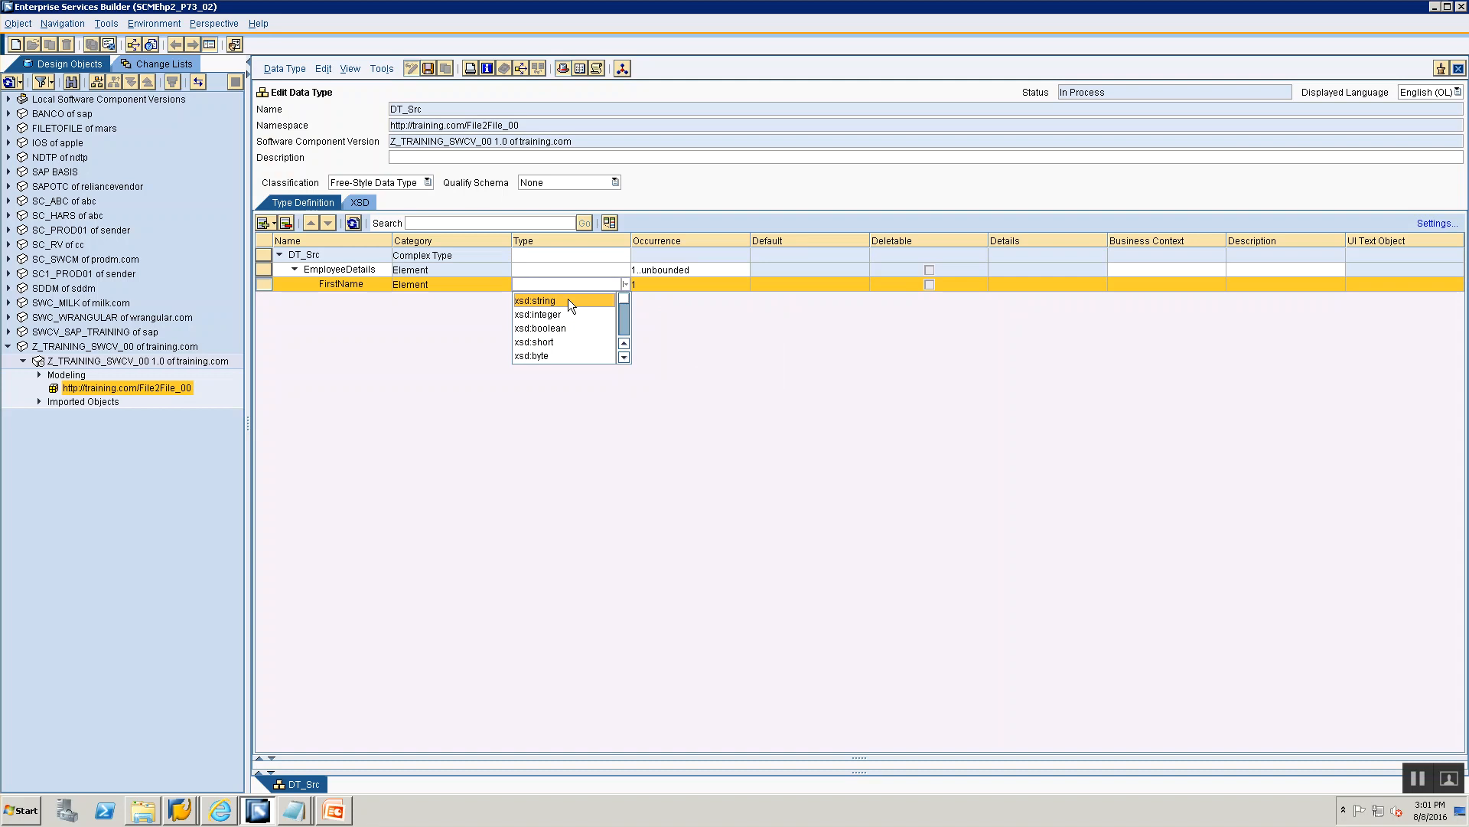
mouse_move(626, 296)
left_mouse_down()
mouse_move(627, 342)
mouse_move(617, 281)
left_mouse_up()
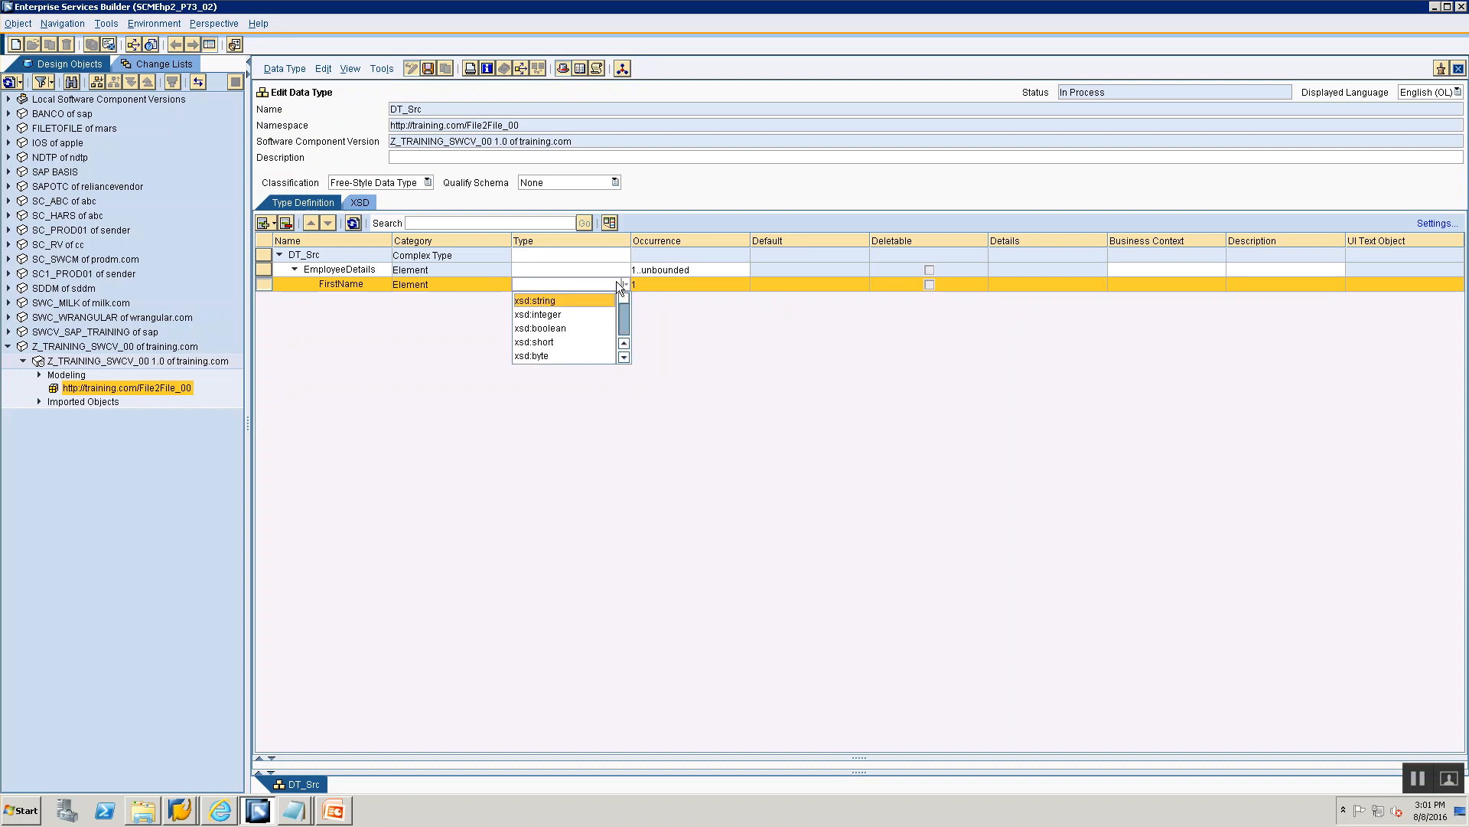
left_click(535, 302)
key("alt+Tab")
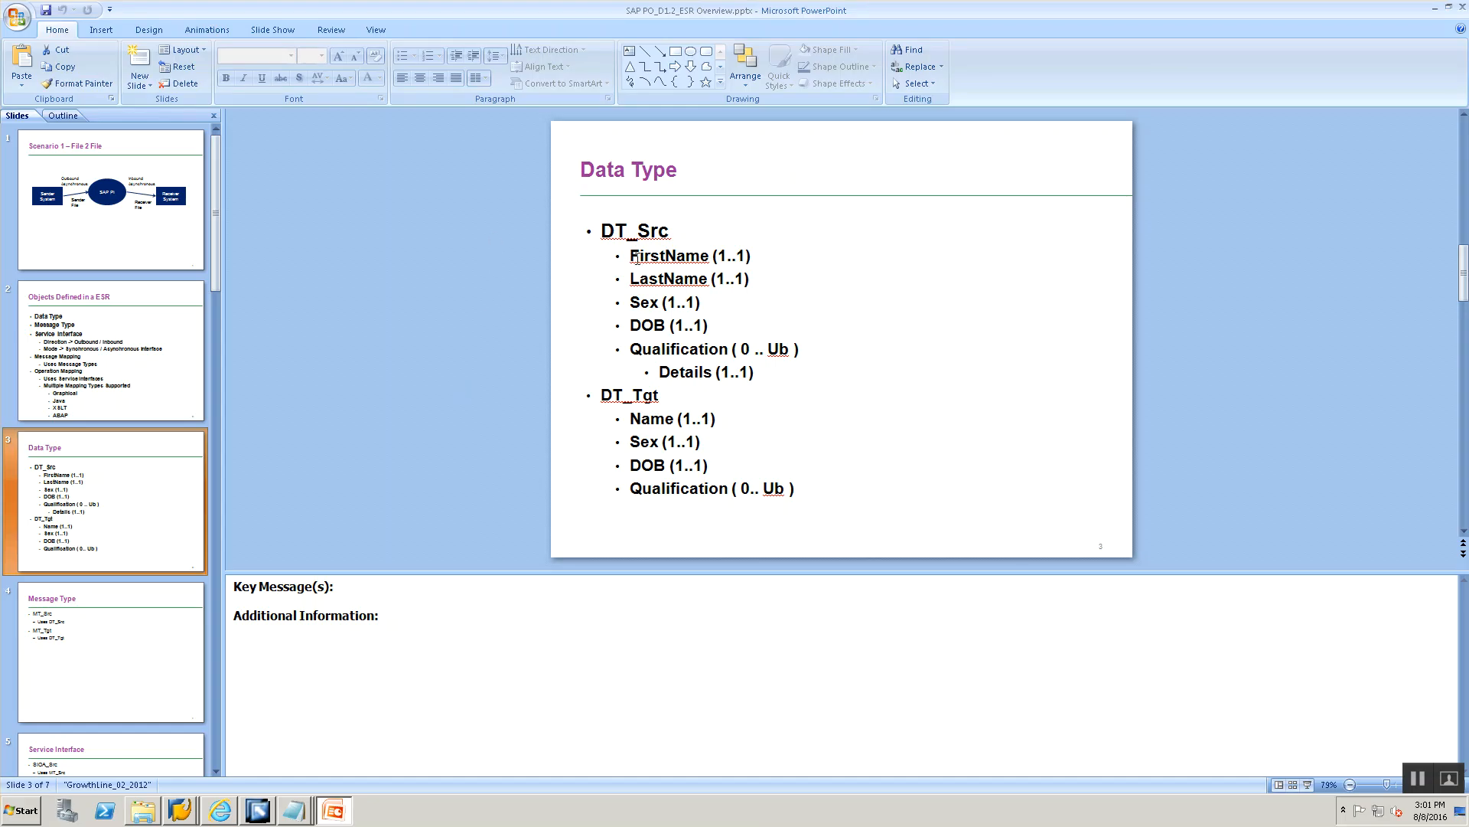
Check the source fields on the PowerPoint Data Type slide, and insert an element named LastName after FirstName in the Enterprise Services Builder.
key("alt+Tab")
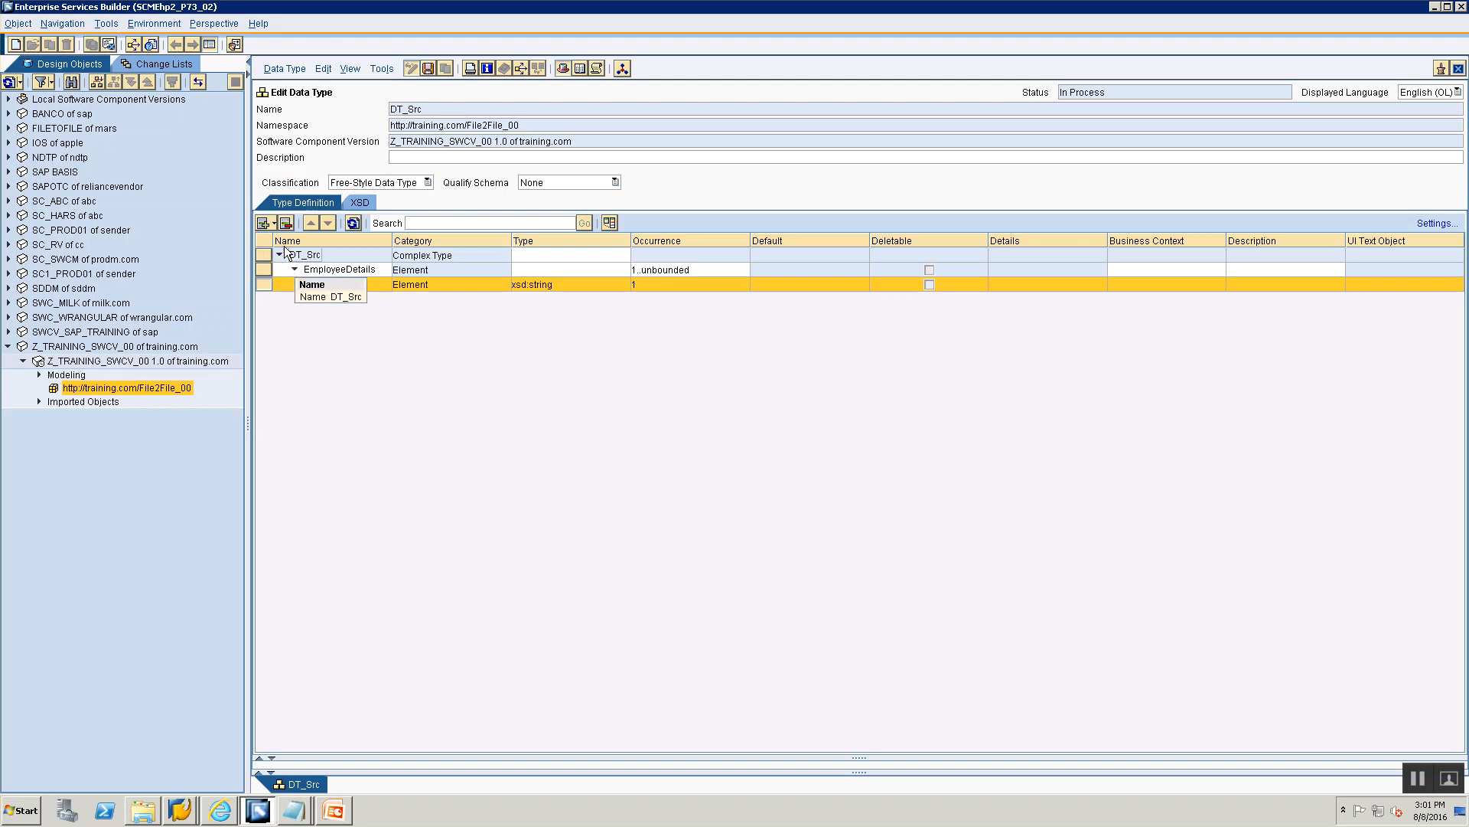
key("alt+Tab")
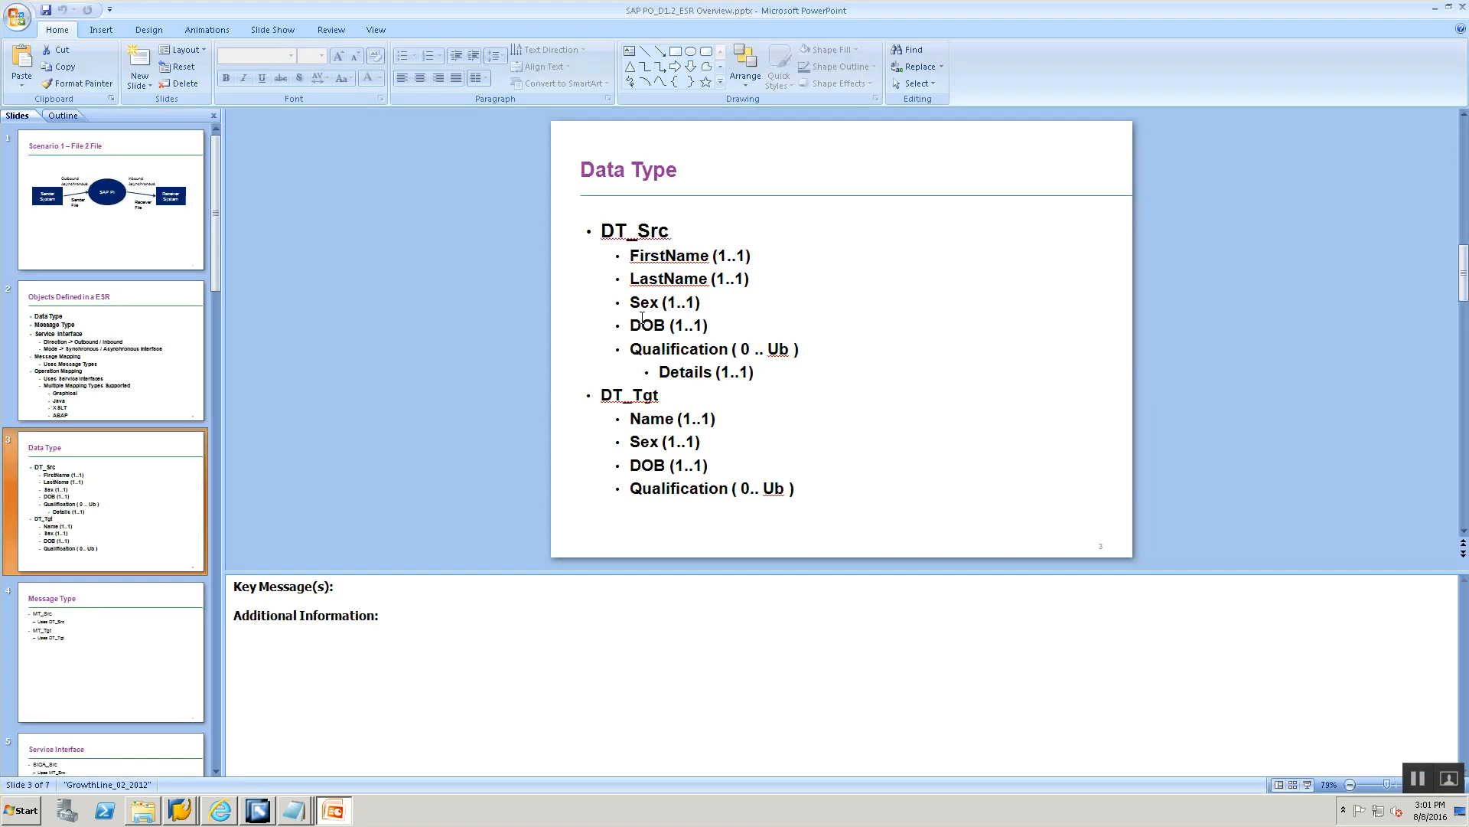
key("alt+Tab")
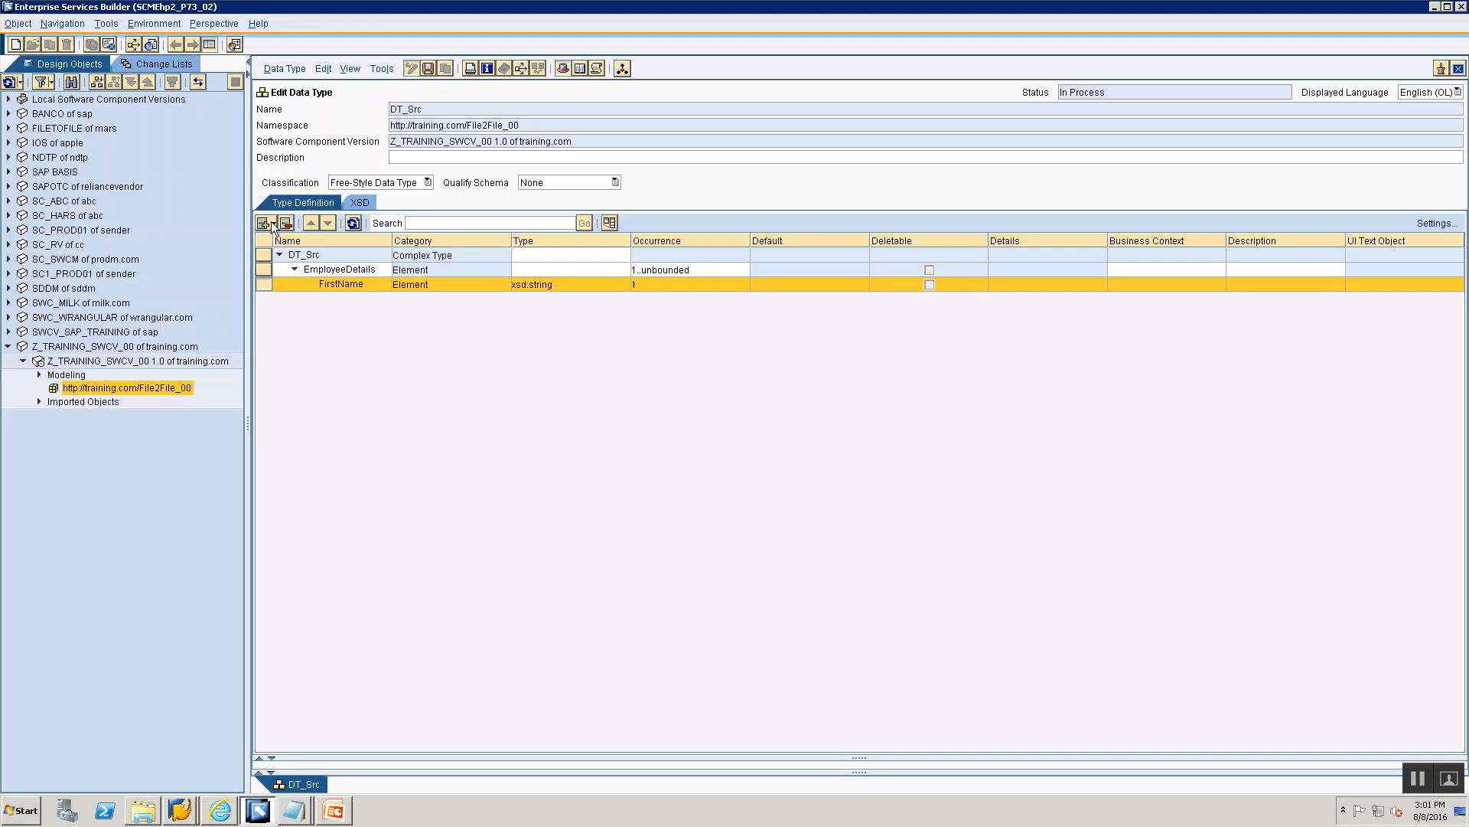
left_click(270, 222)
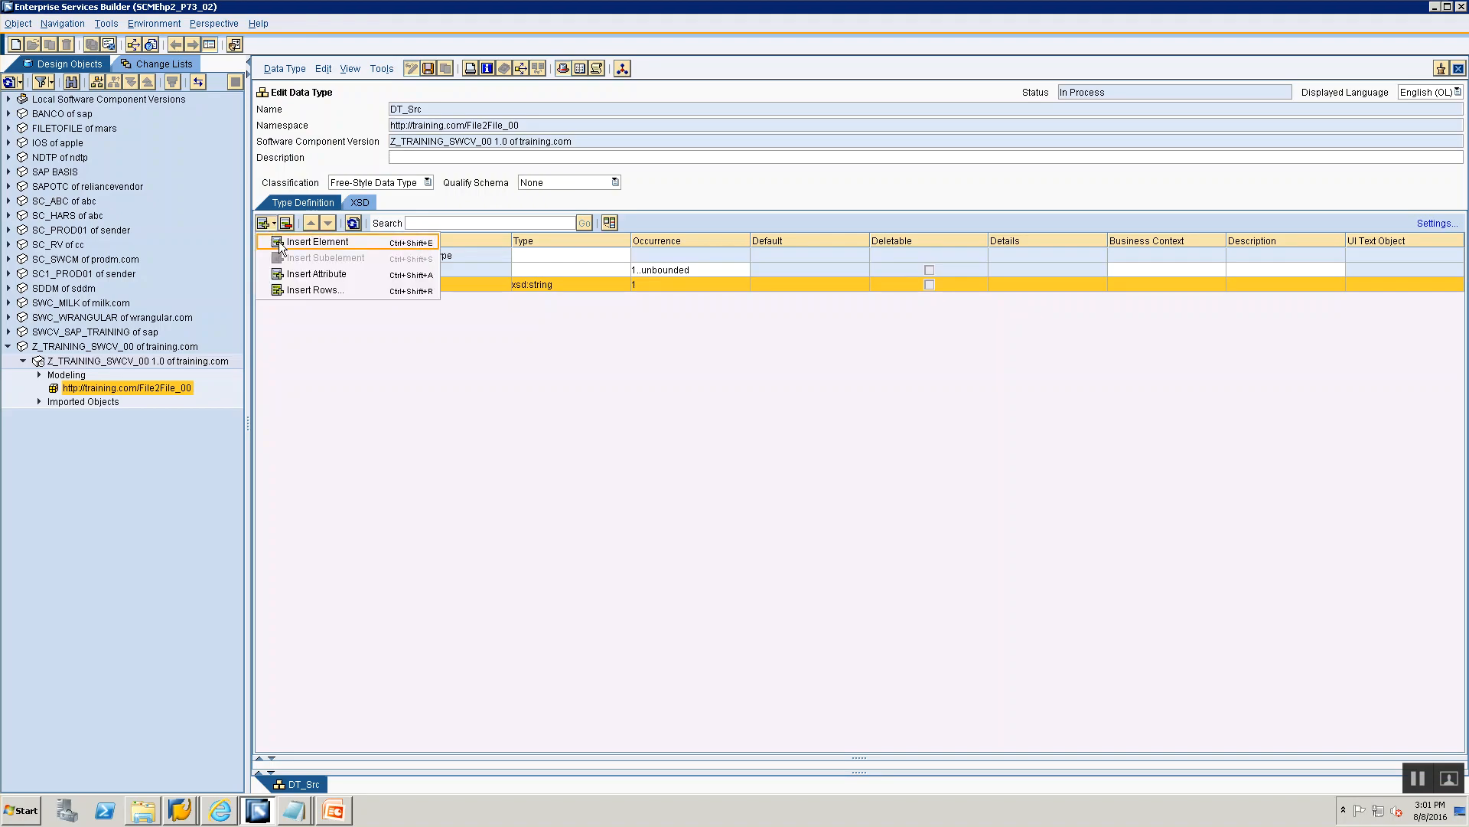
left_click(290, 243)
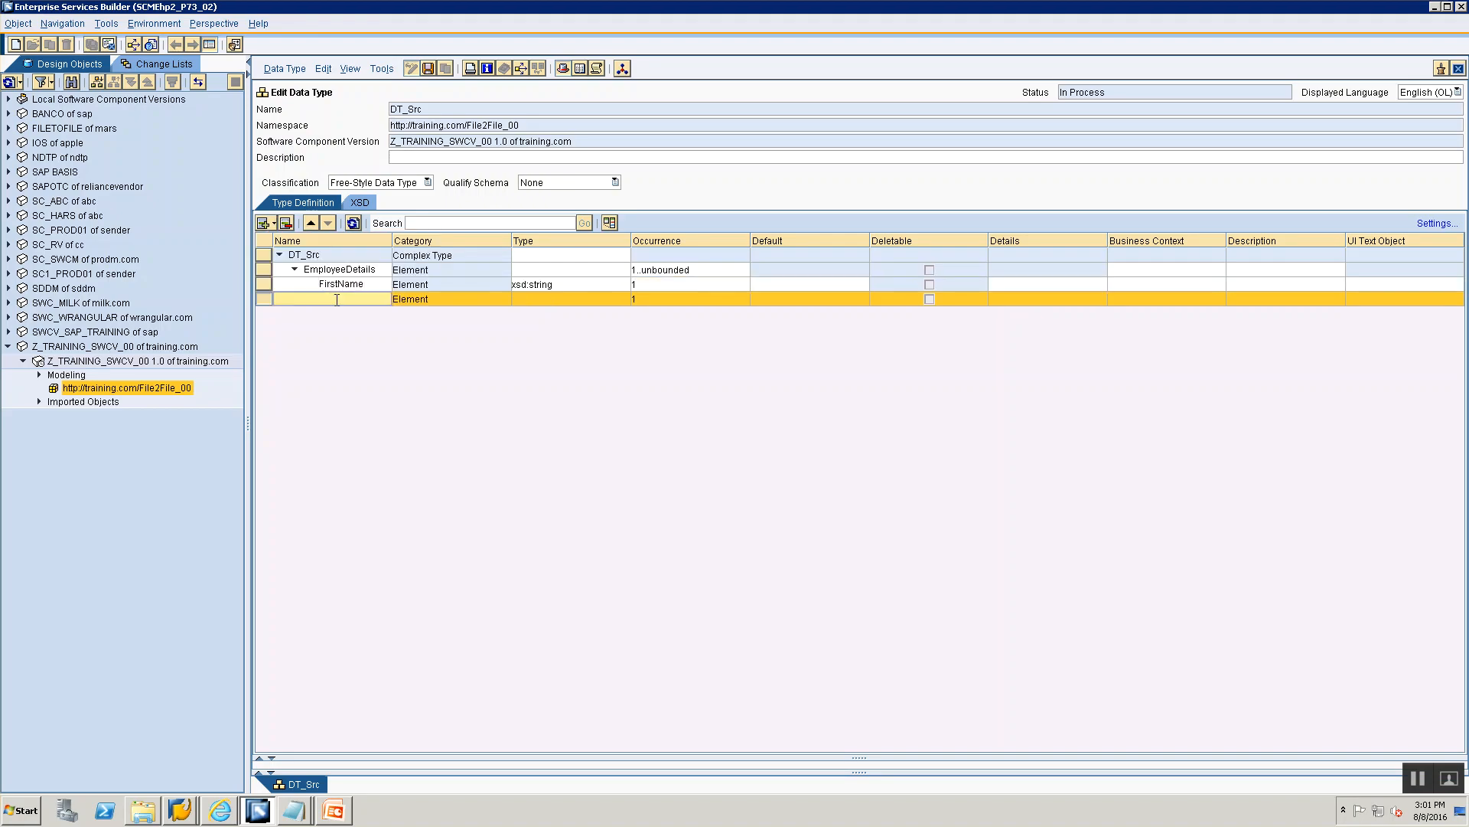
type("LastName")
left_click(622, 299)
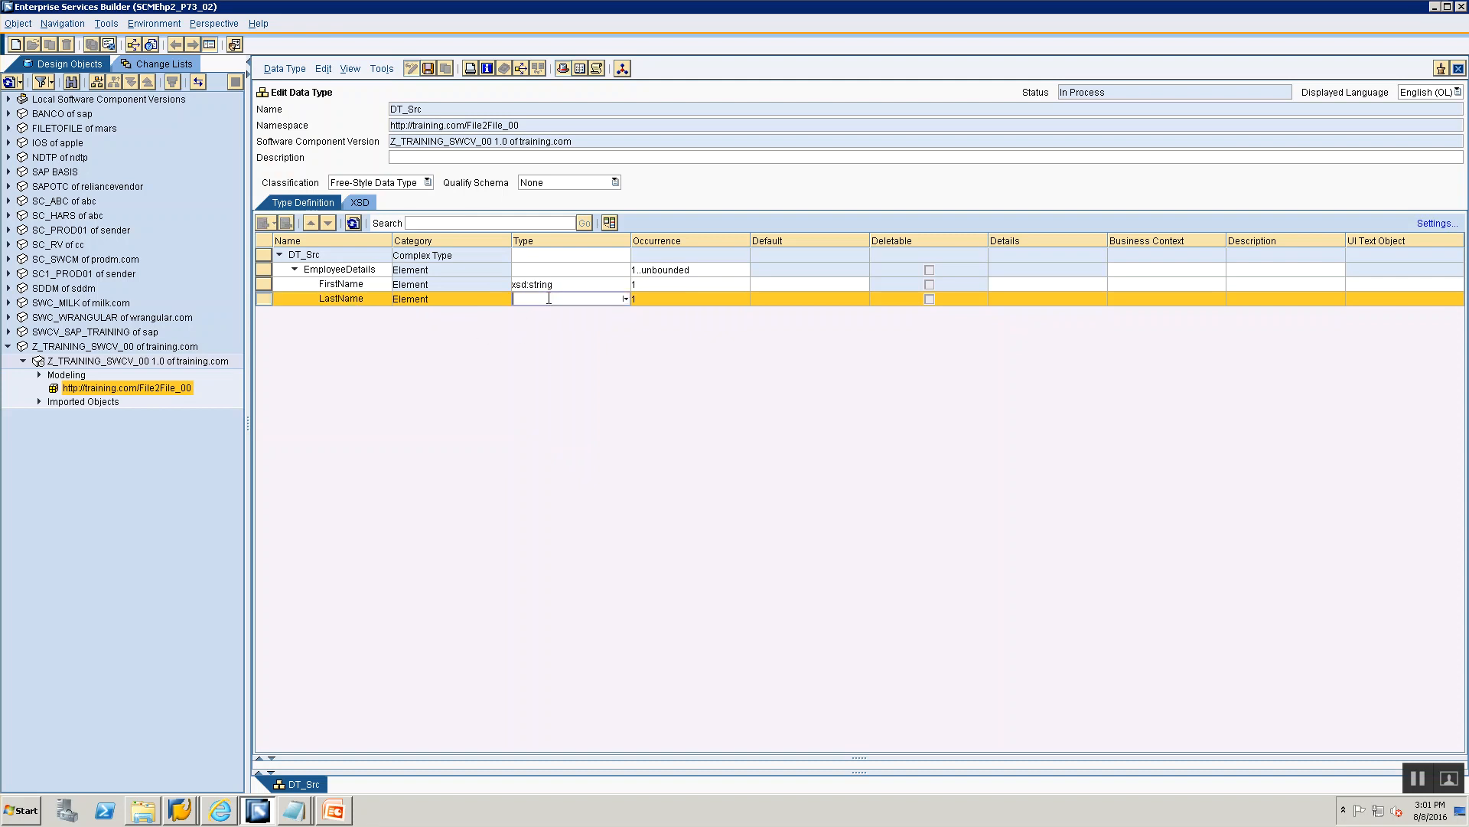
left_click(625, 299)
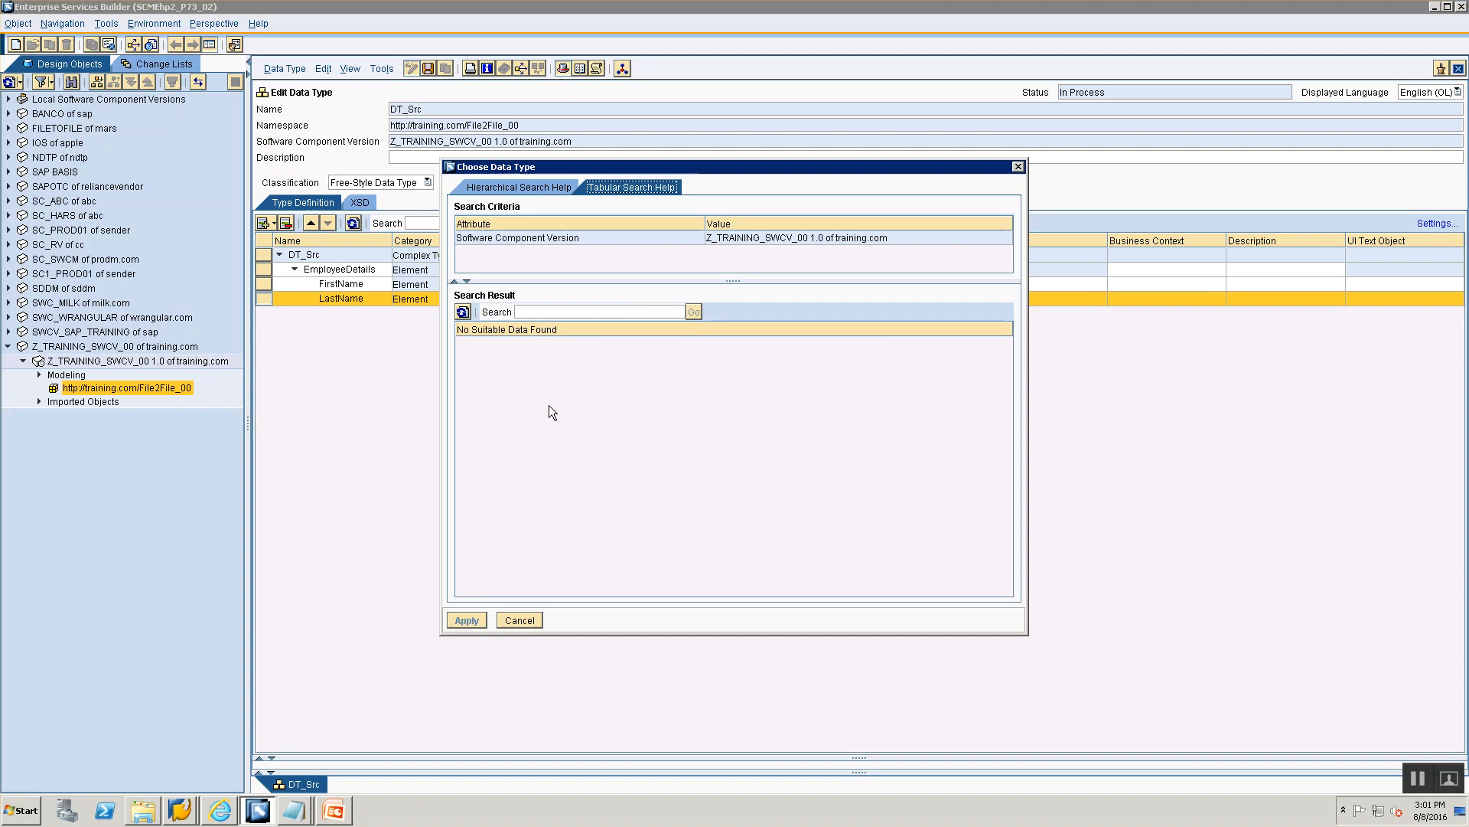
left_click(516, 620)
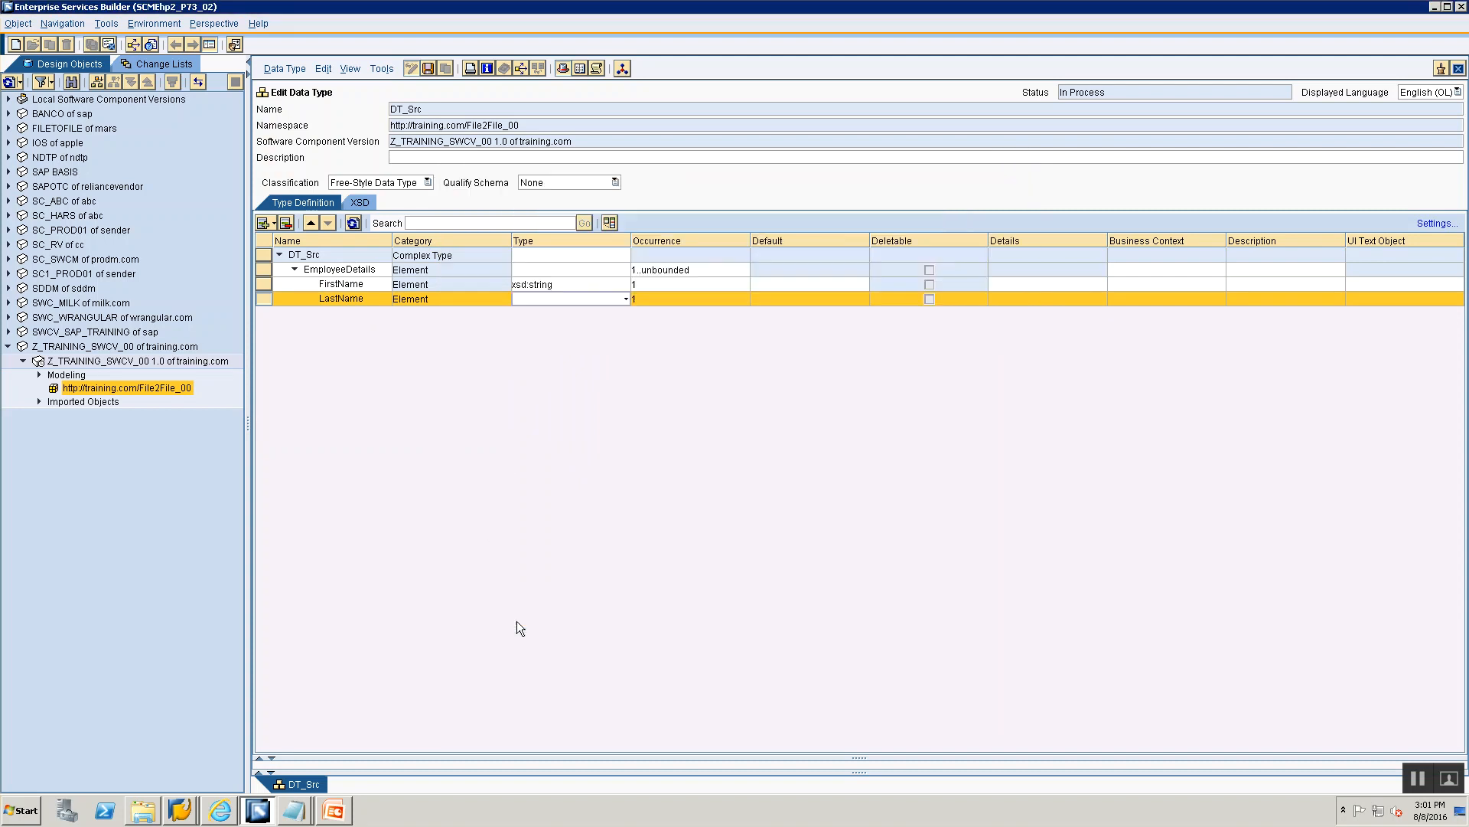
left_click(626, 299)
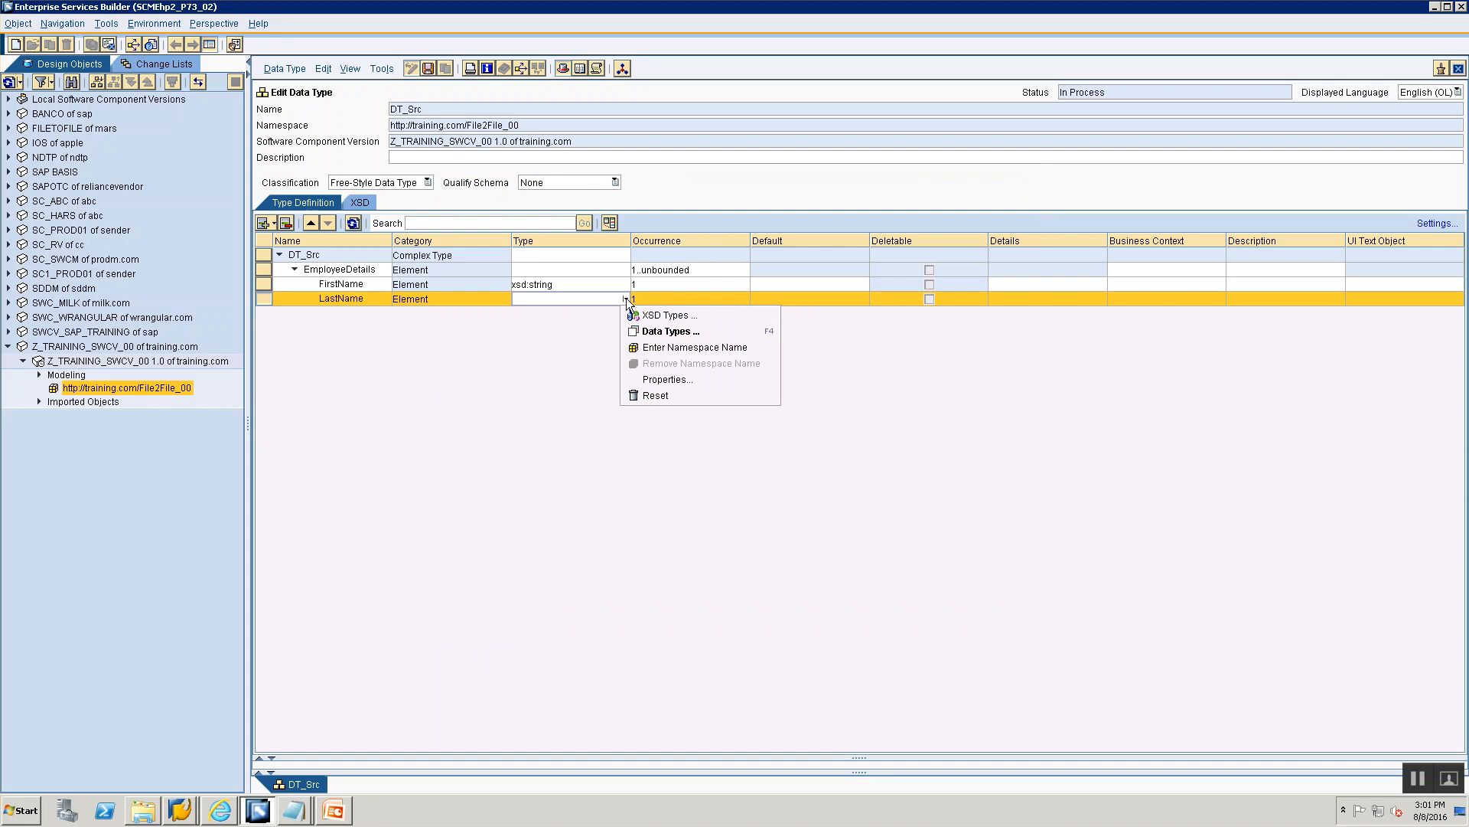
key("Escape")
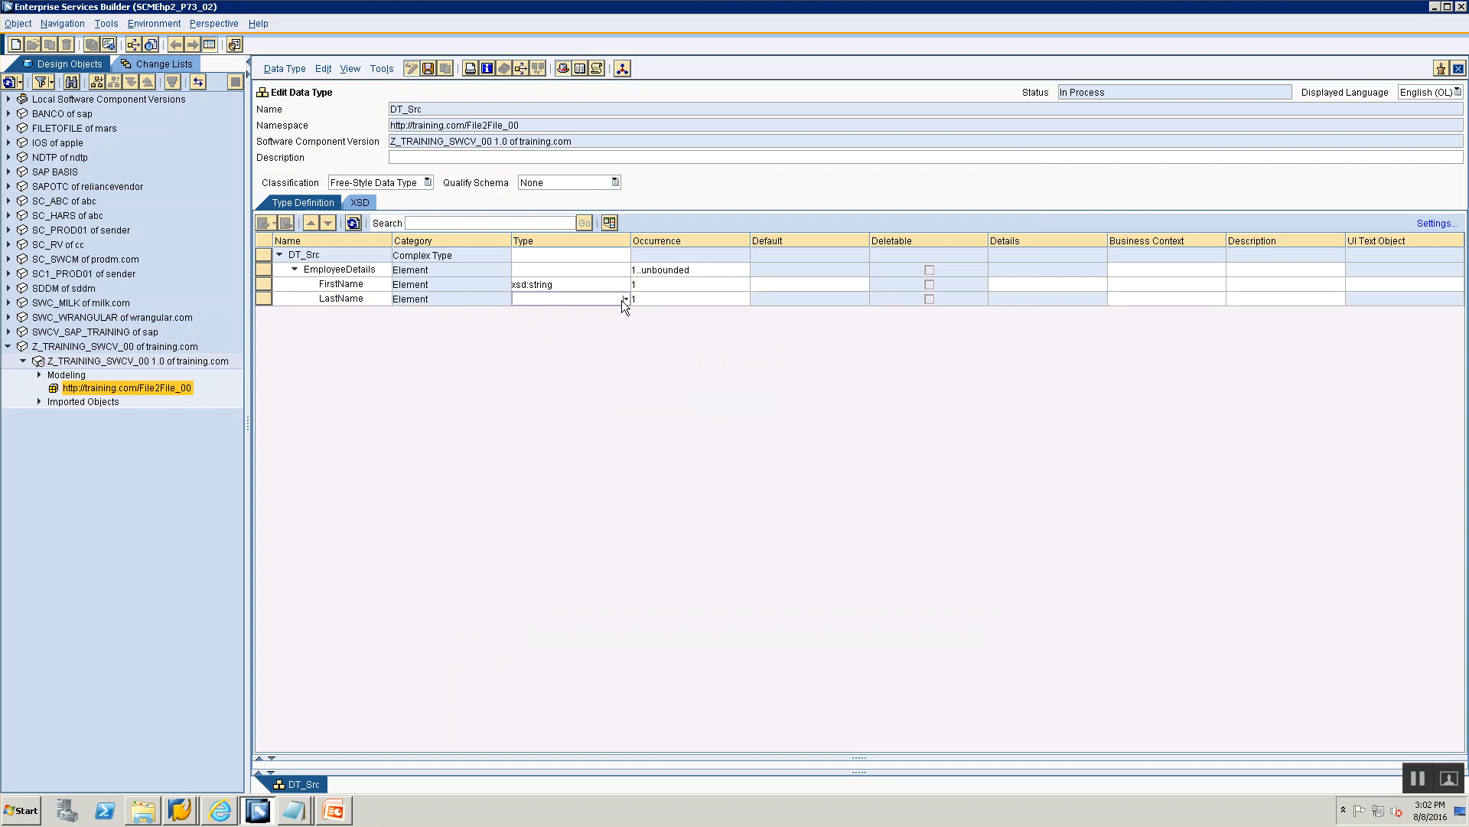
left_click(625, 299)
left_click(531, 617)
Assign the XSD type xsd:string to the LastName element.
left_click(626, 299)
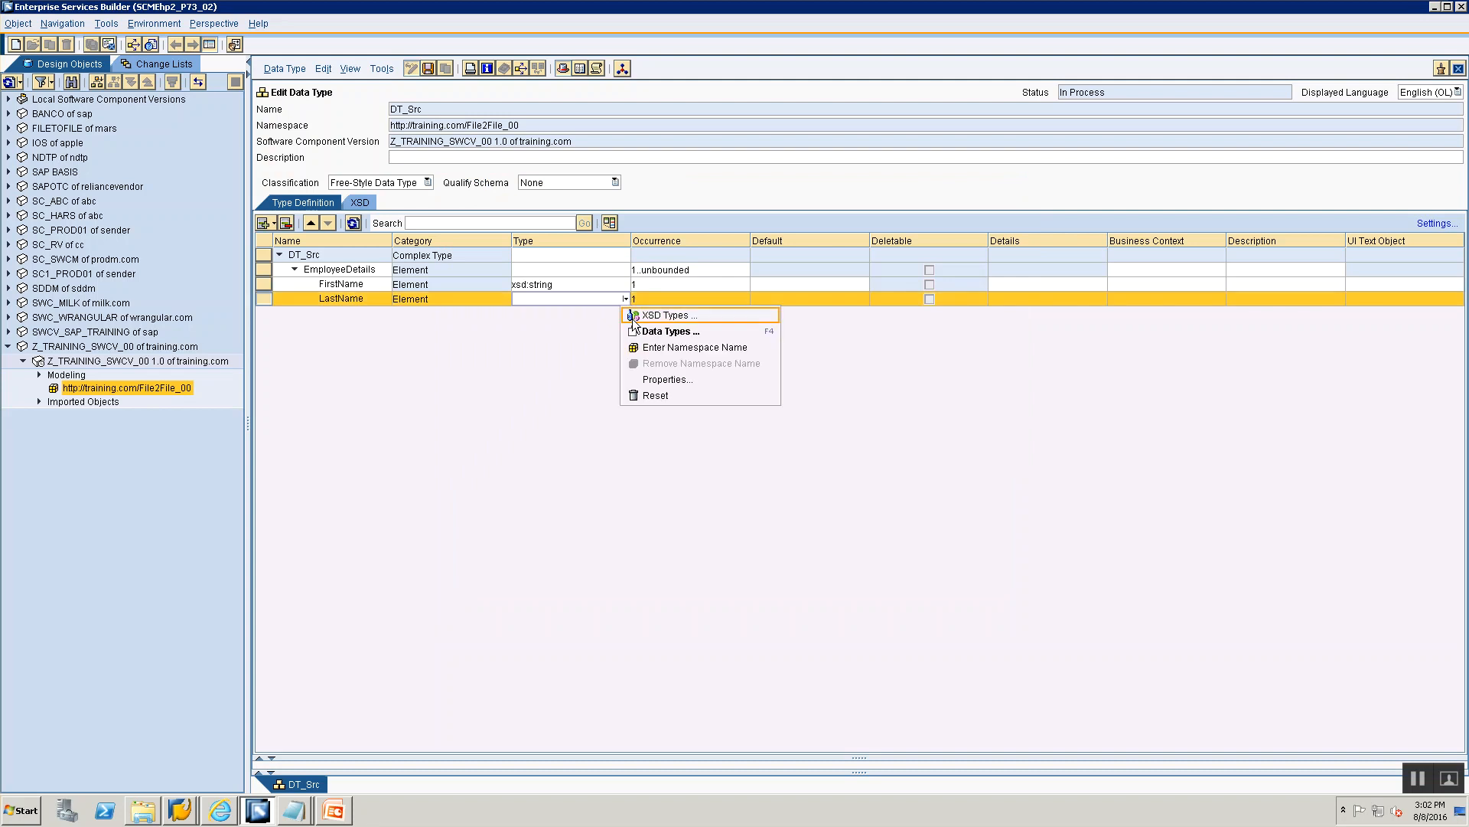
left_click(632, 316)
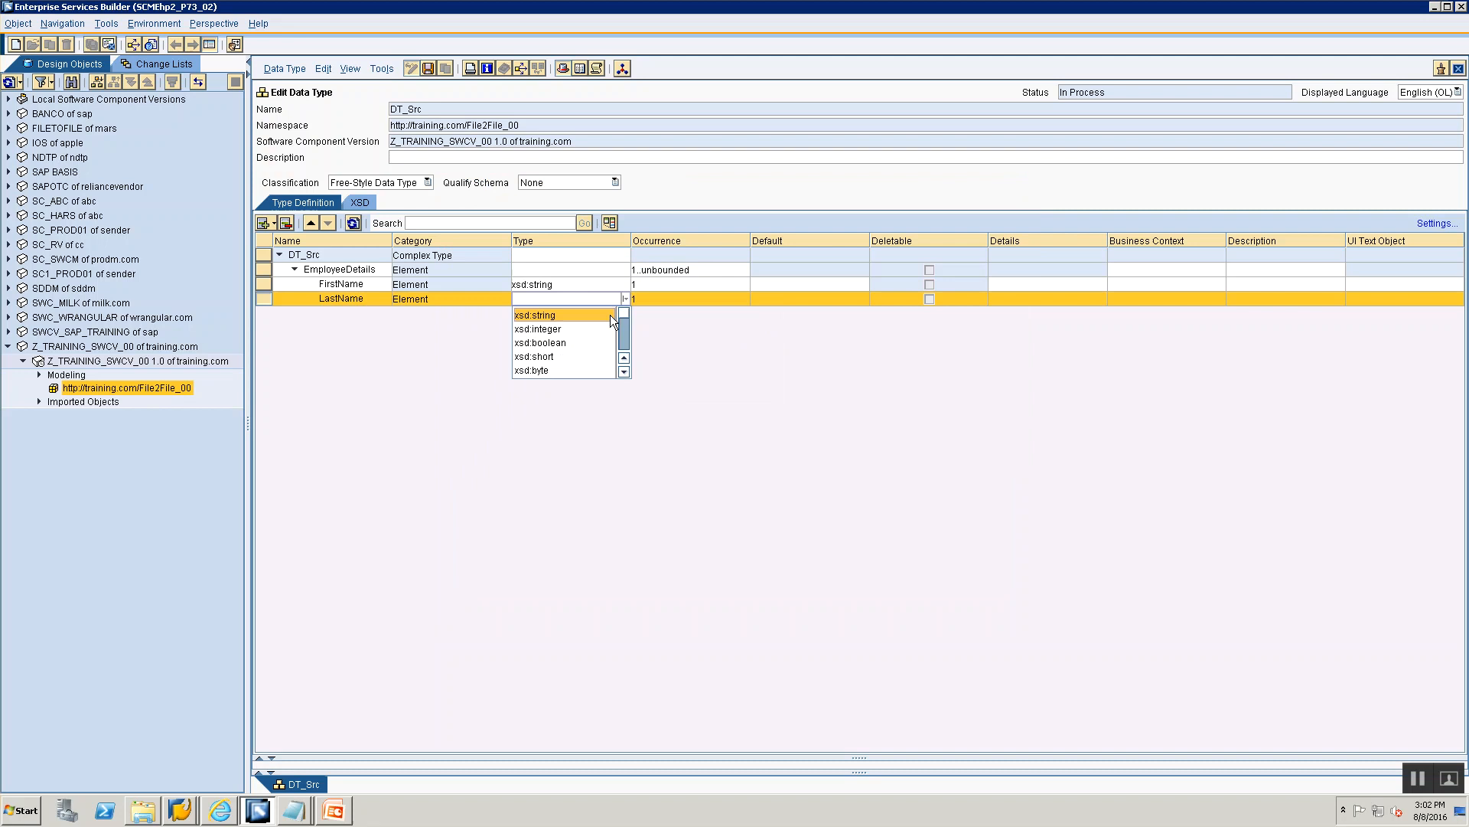
left_click(545, 315)
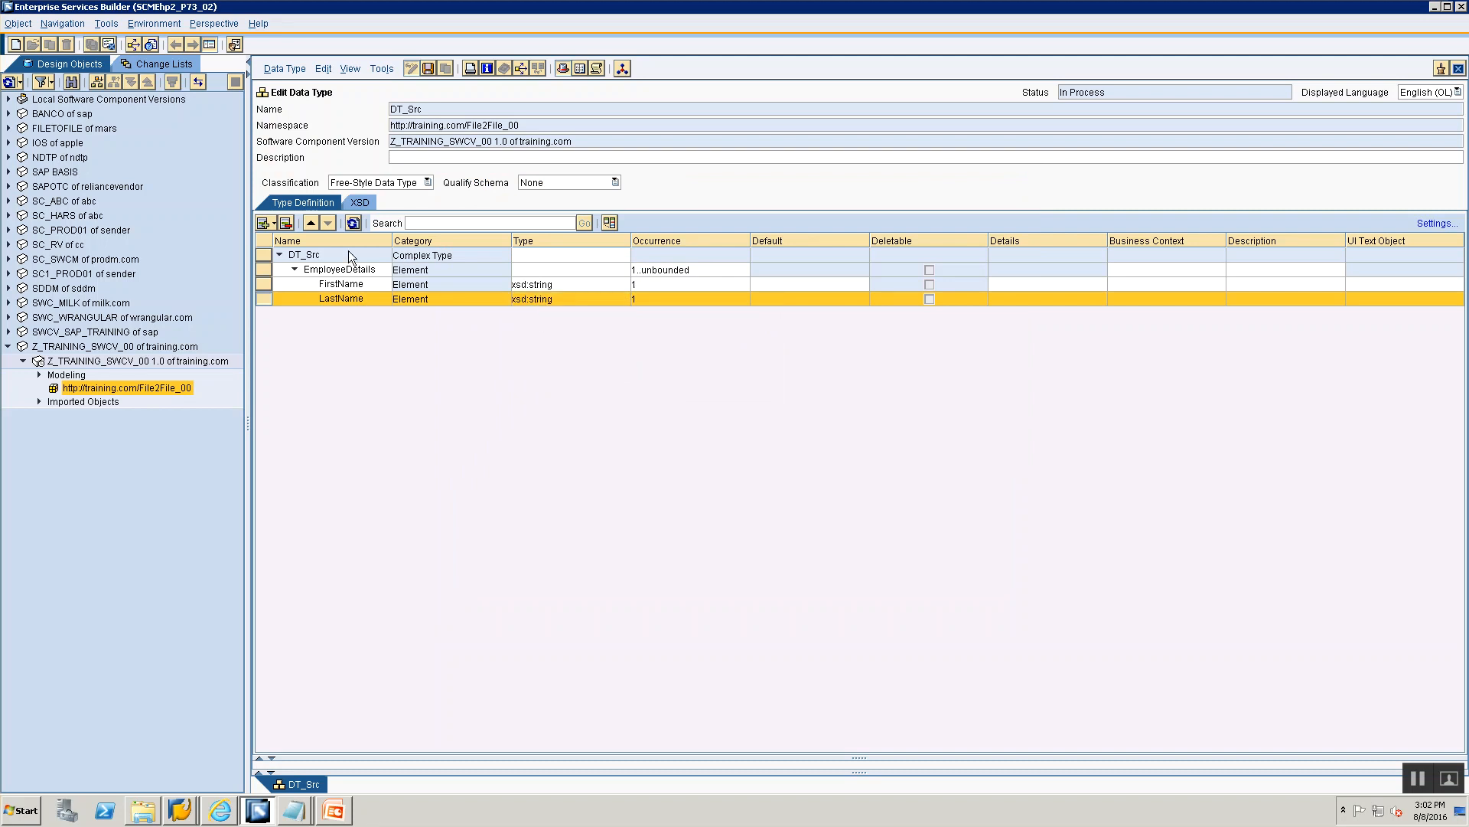
Consult the PowerPoint Data Type slide, and insert an element named Sex after LastName in the Enterprise Services Builder.
key("alt+Tab")
key("alt+Tab")
left_click(271, 223)
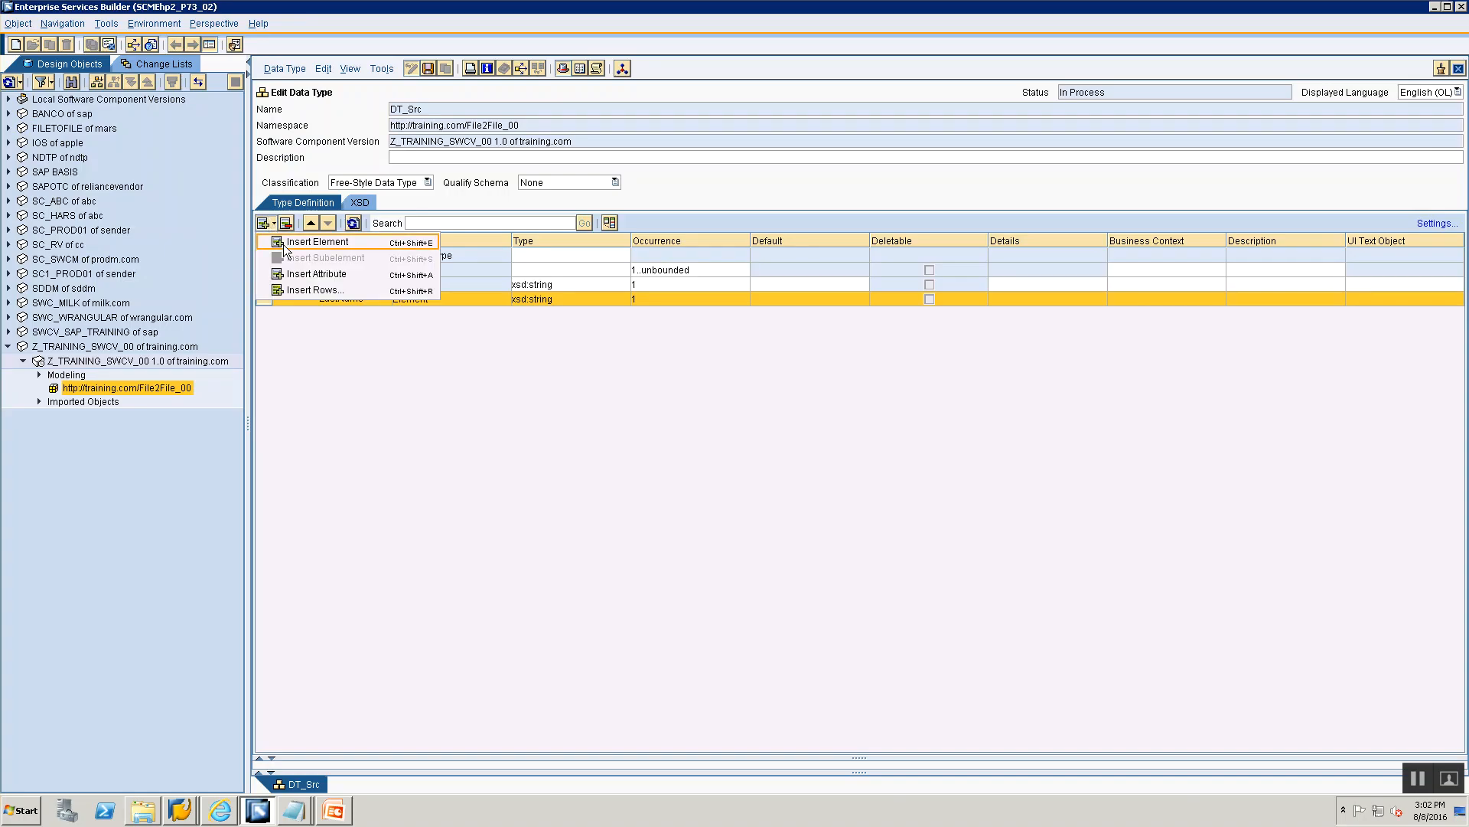
left_click(316, 242)
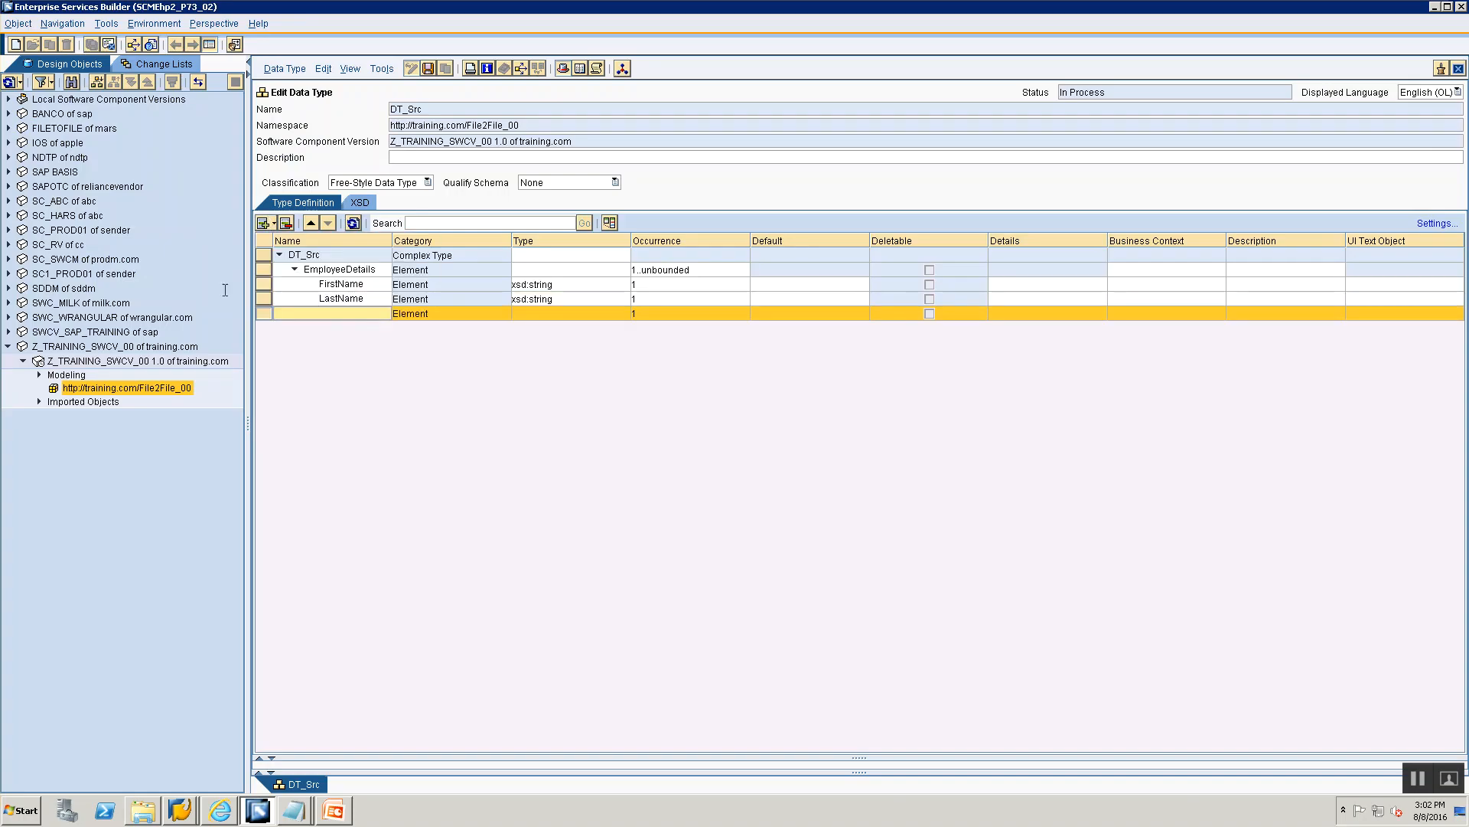
type("Sex")
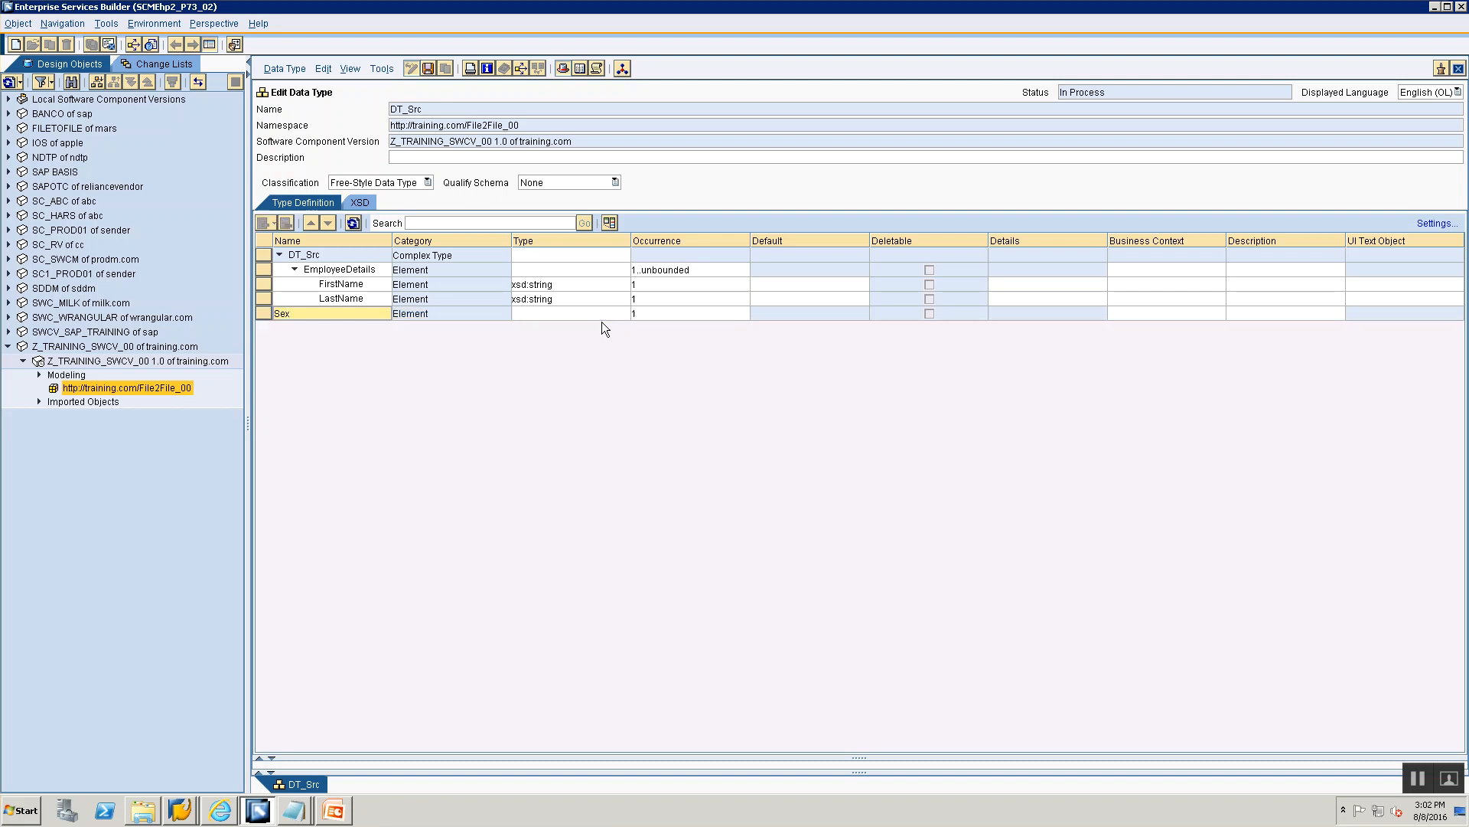
Assign the XSD type xsd:string to the Sex element.
left_click(621, 312)
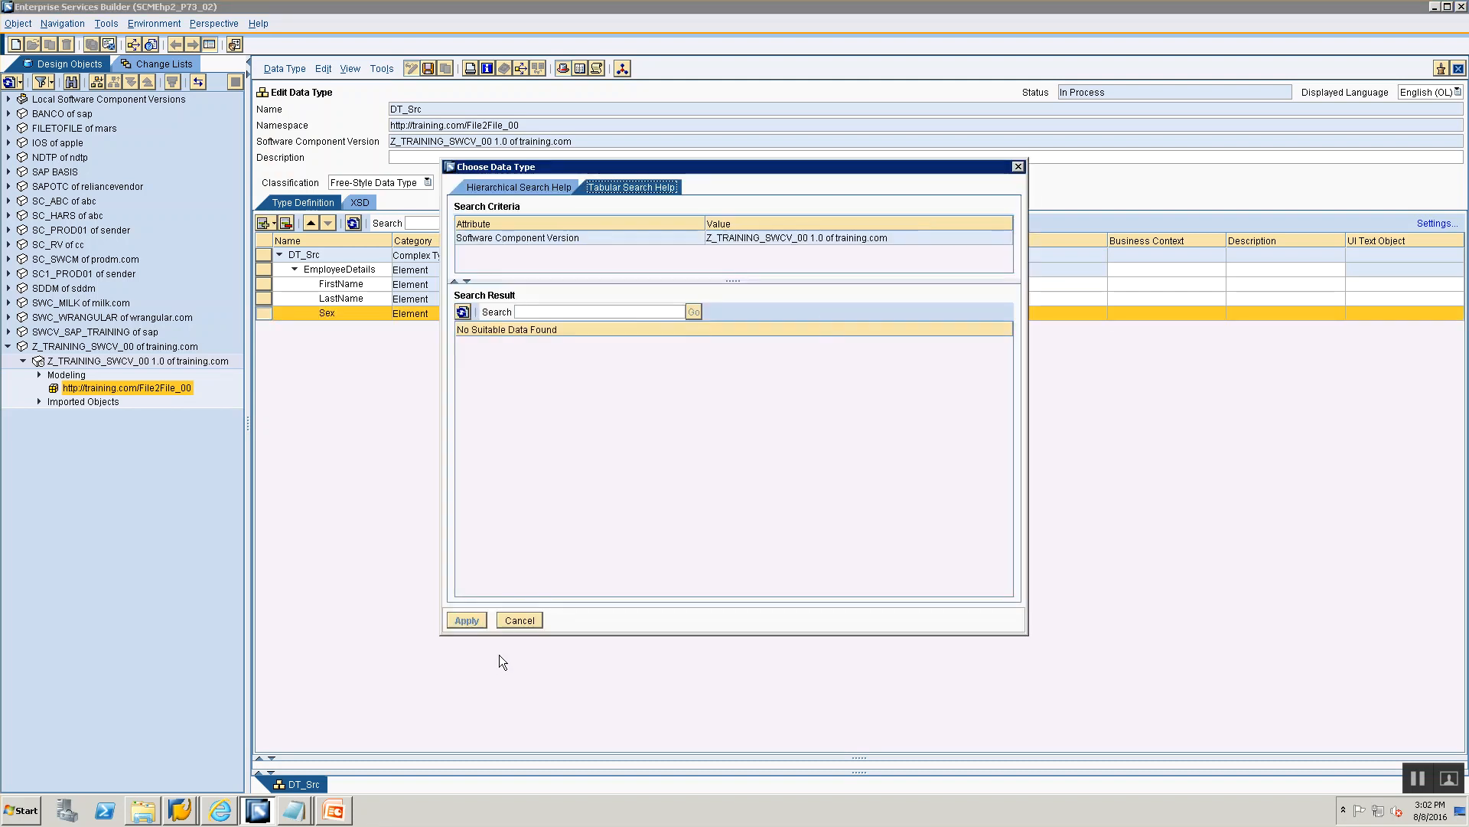
left_click(519, 621)
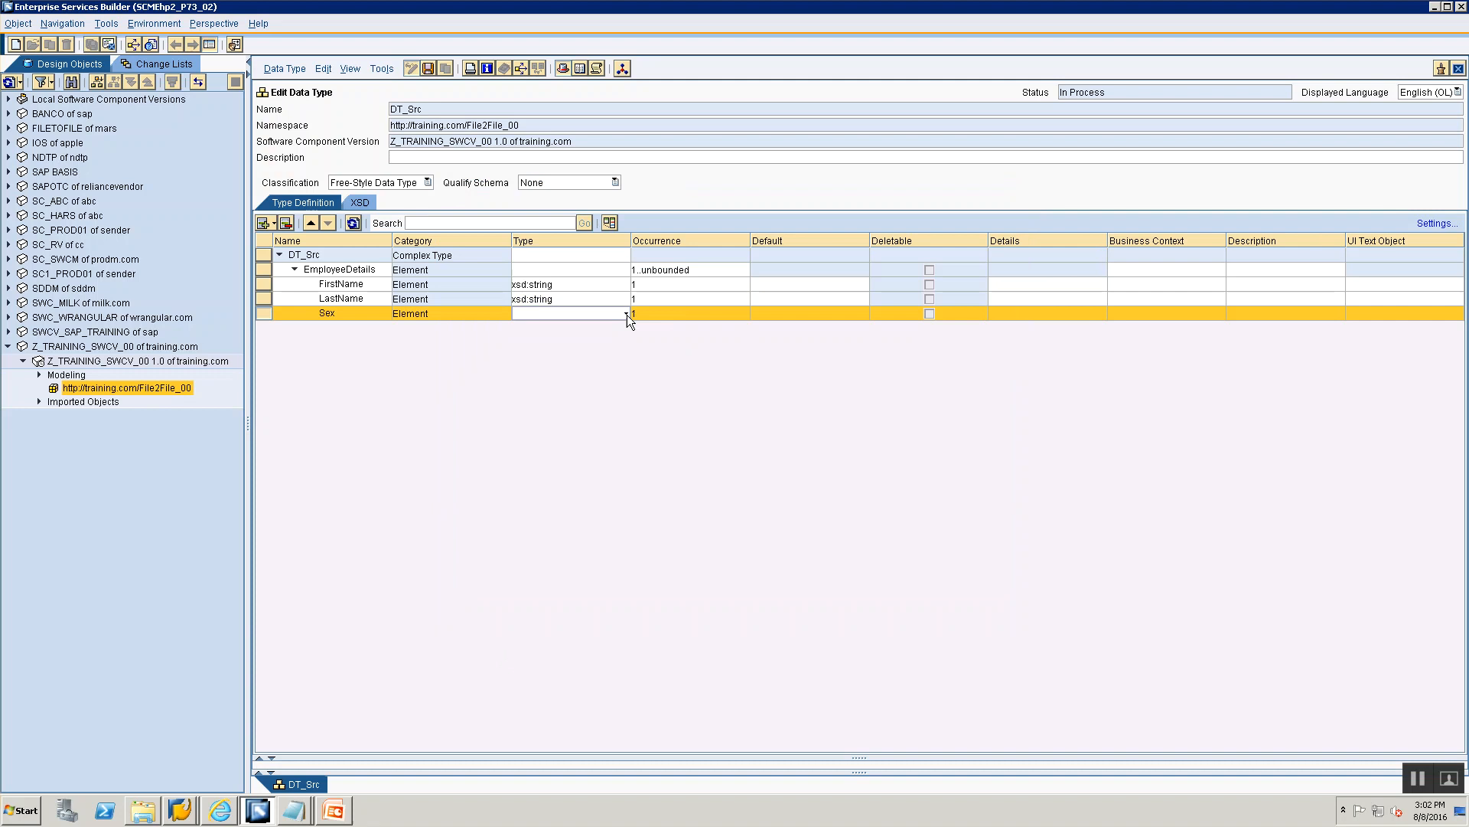
left_click(627, 315)
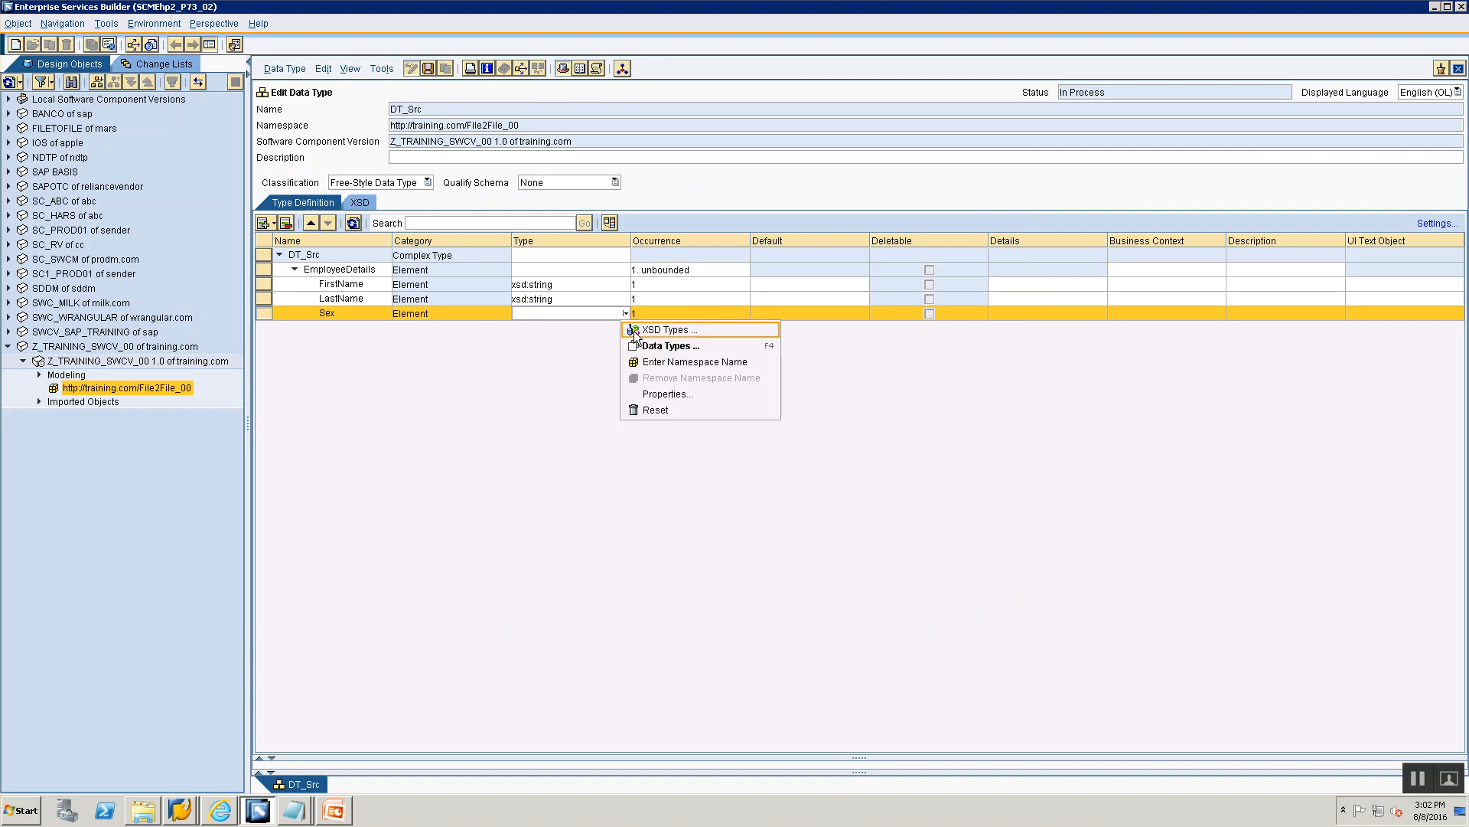
left_click(634, 330)
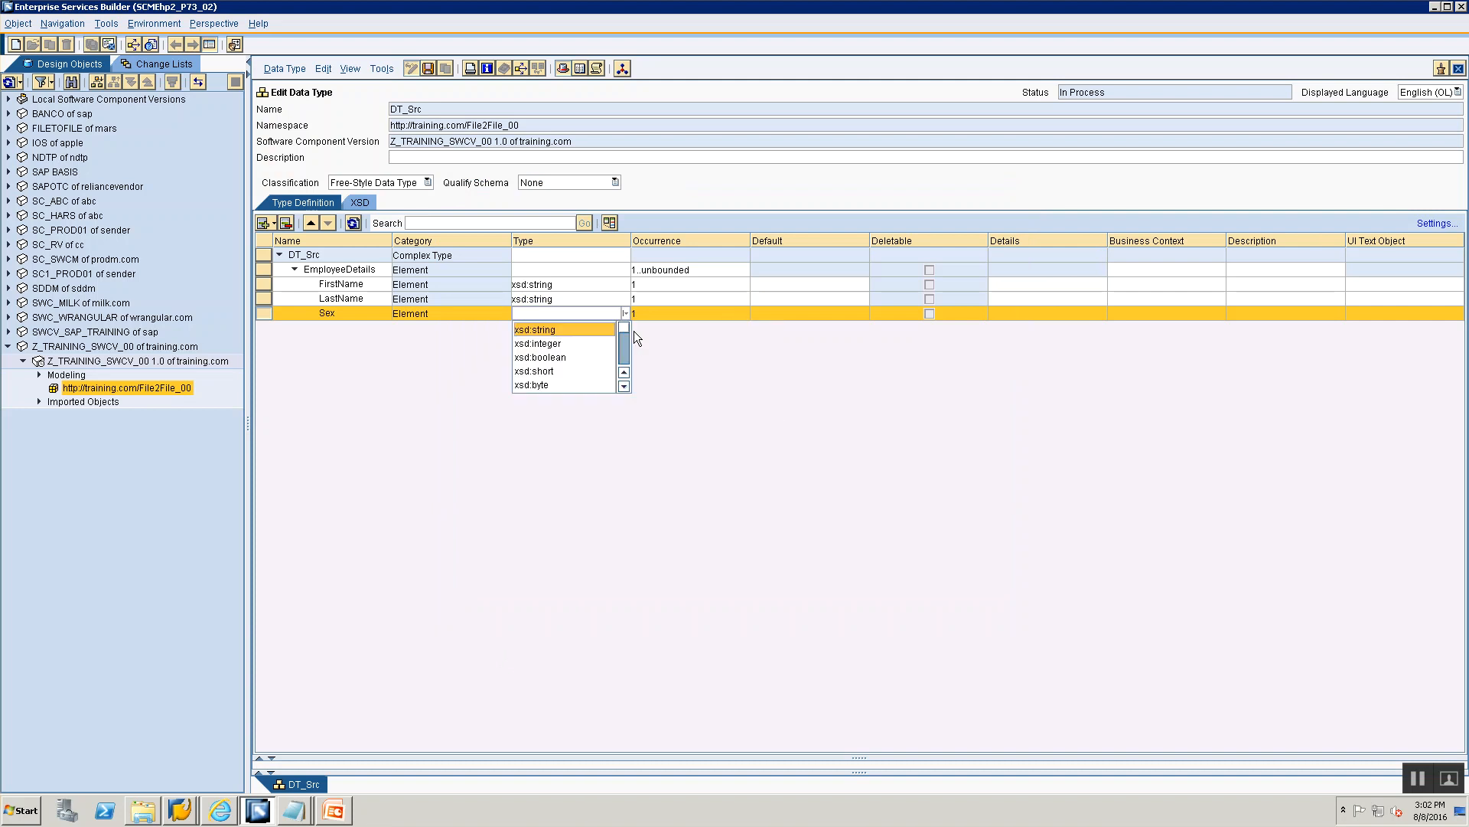
left_click(587, 331)
Consult the PowerPoint Data Type slide, and insert an element named DOB after Sex in the Enterprise Services Builder.
key("alt+Tab")
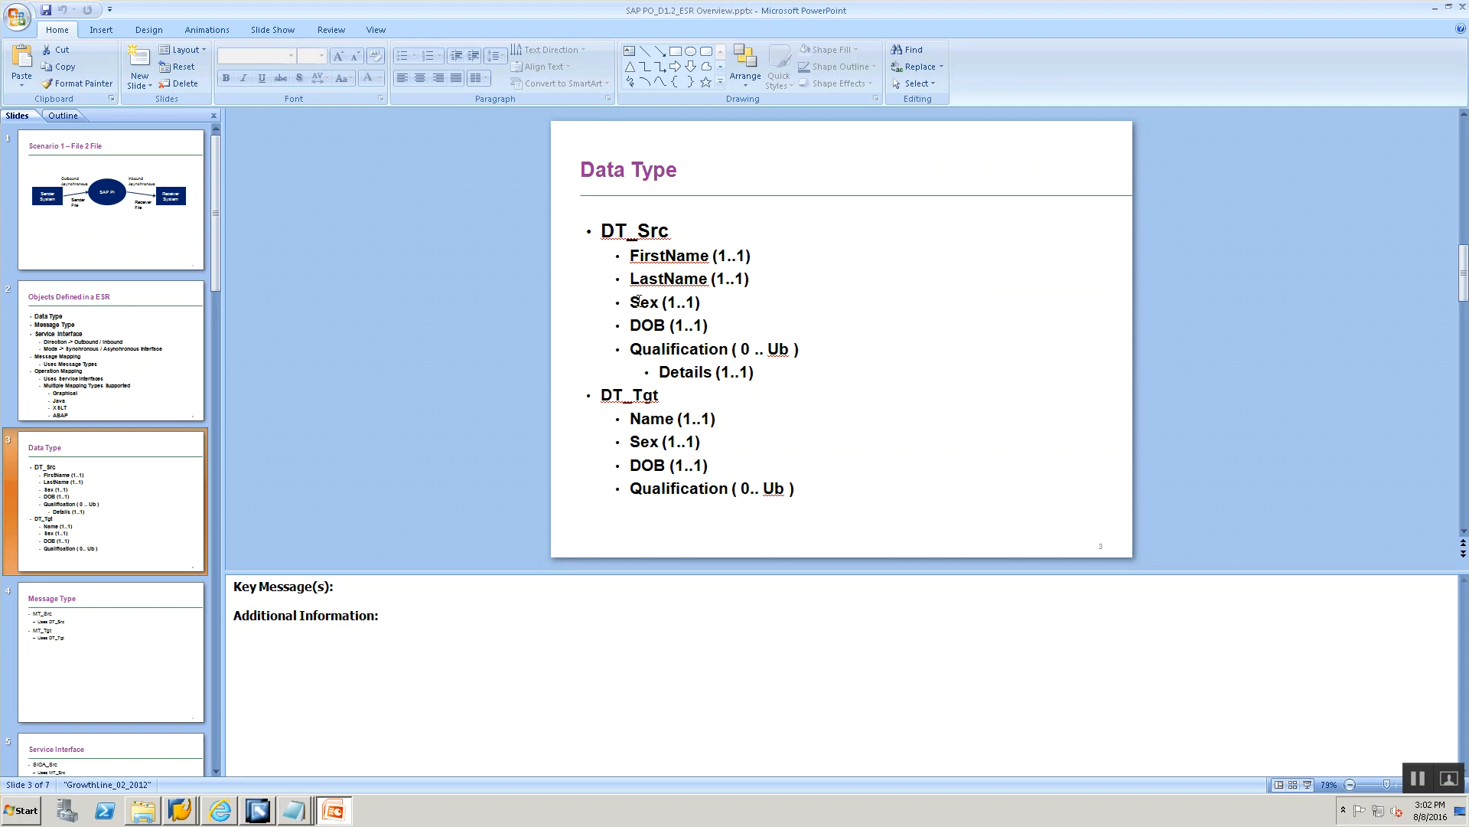
key("alt+Tab")
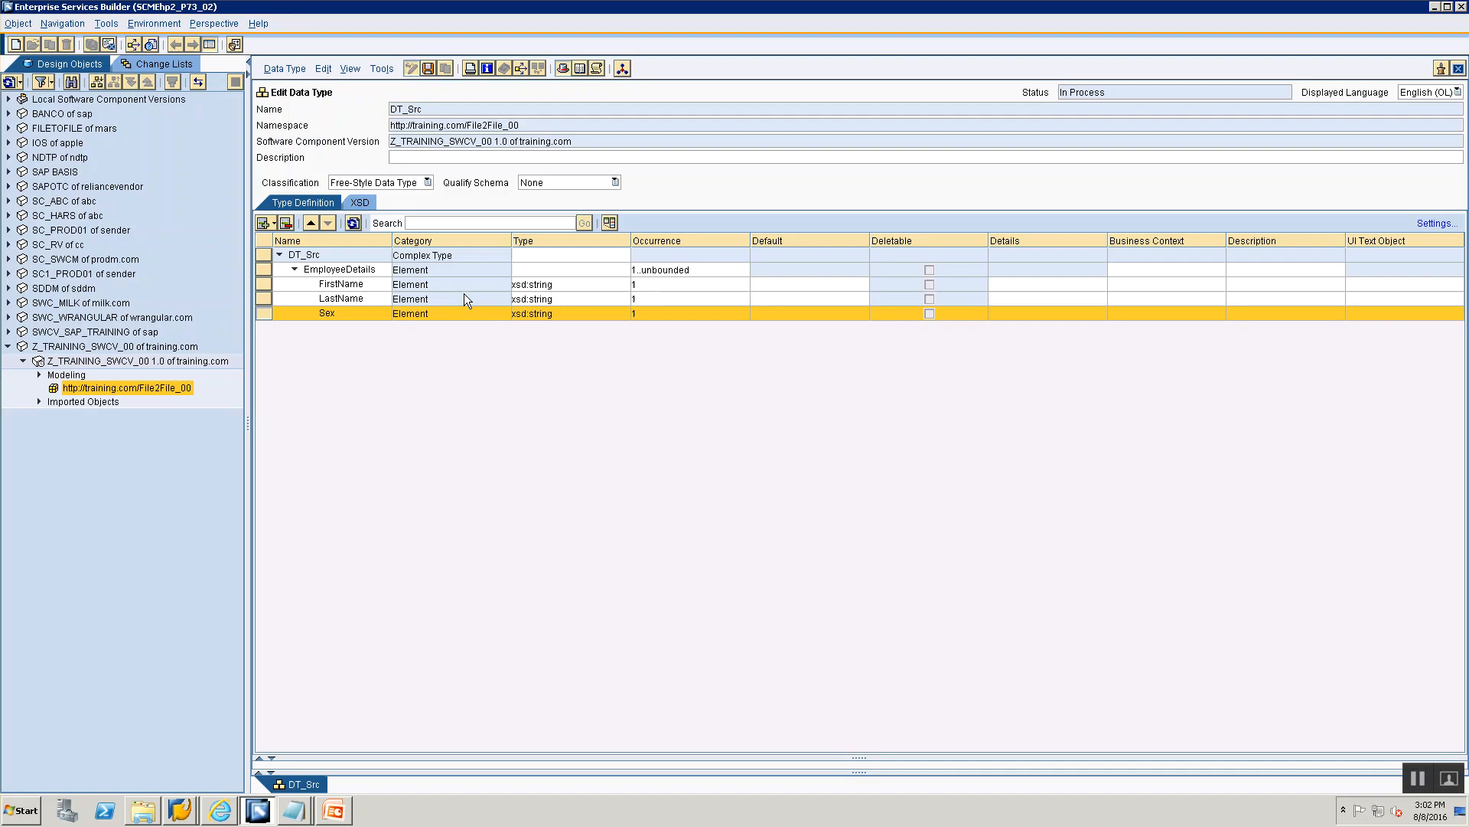
left_click(275, 222)
left_click(285, 242)
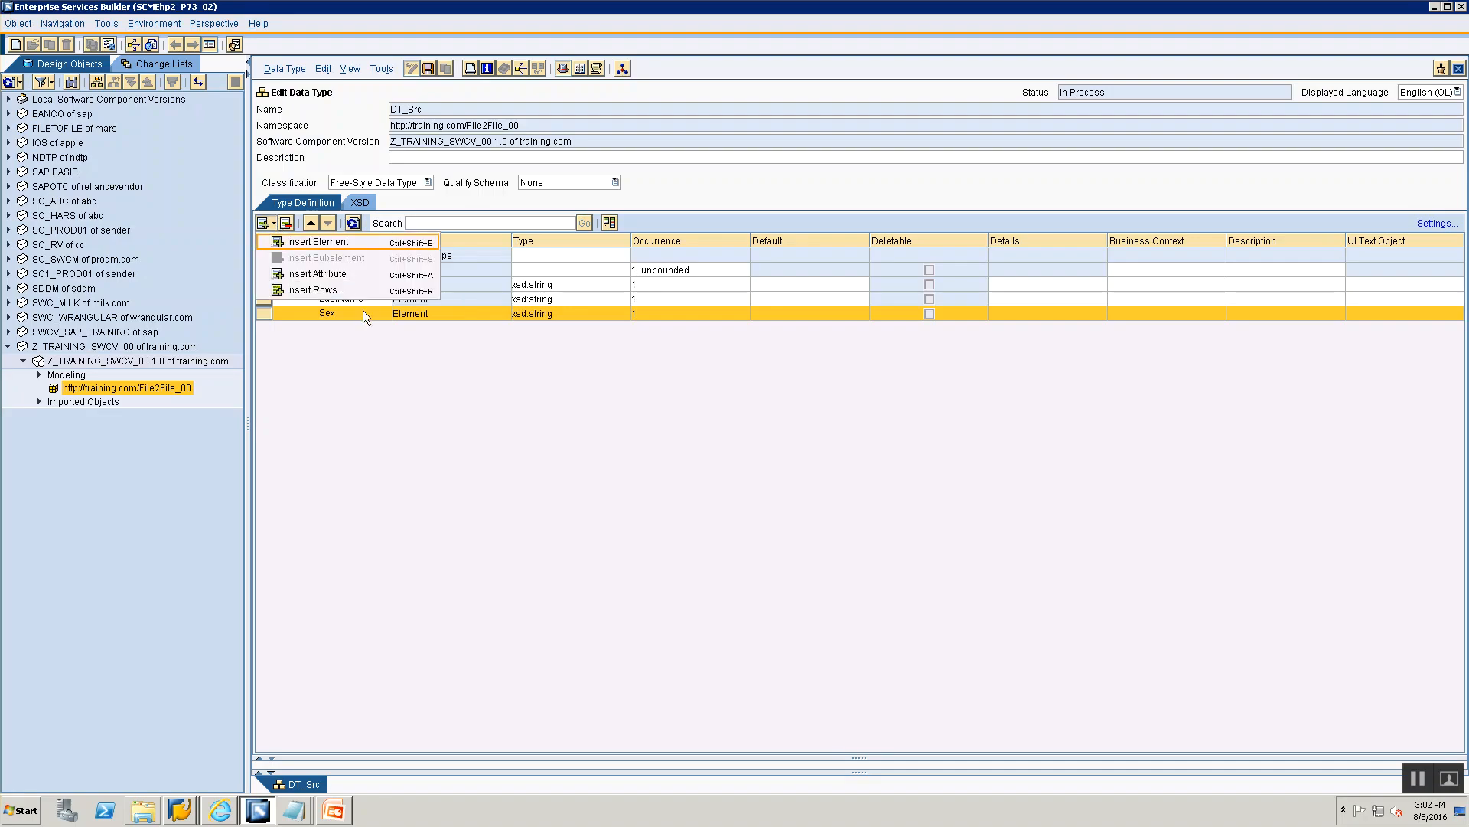
type("DOB")
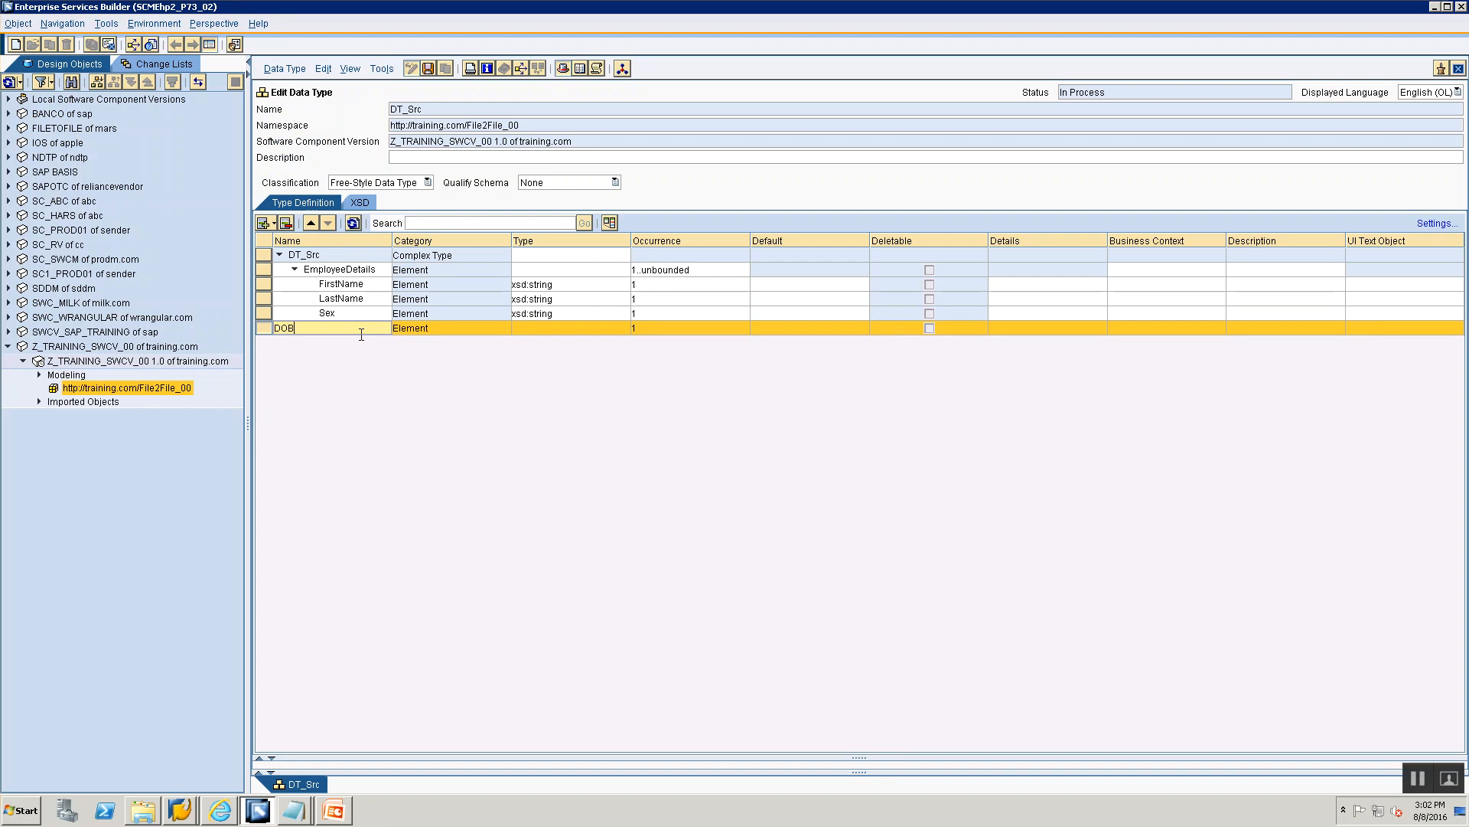
Assign the XSD type xsd:string to the DOB element.
left_click(557, 320)
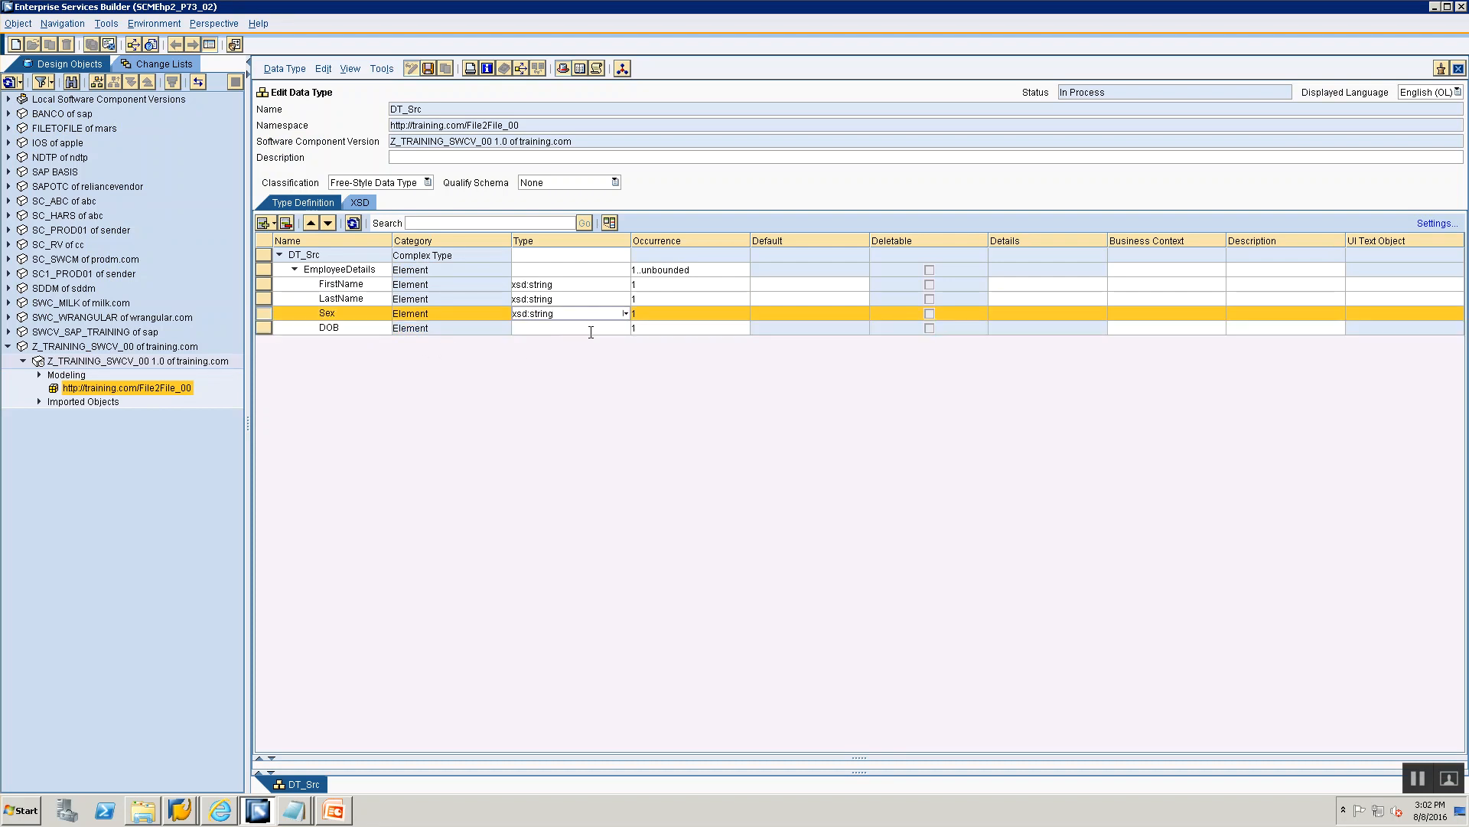
left_click(628, 329)
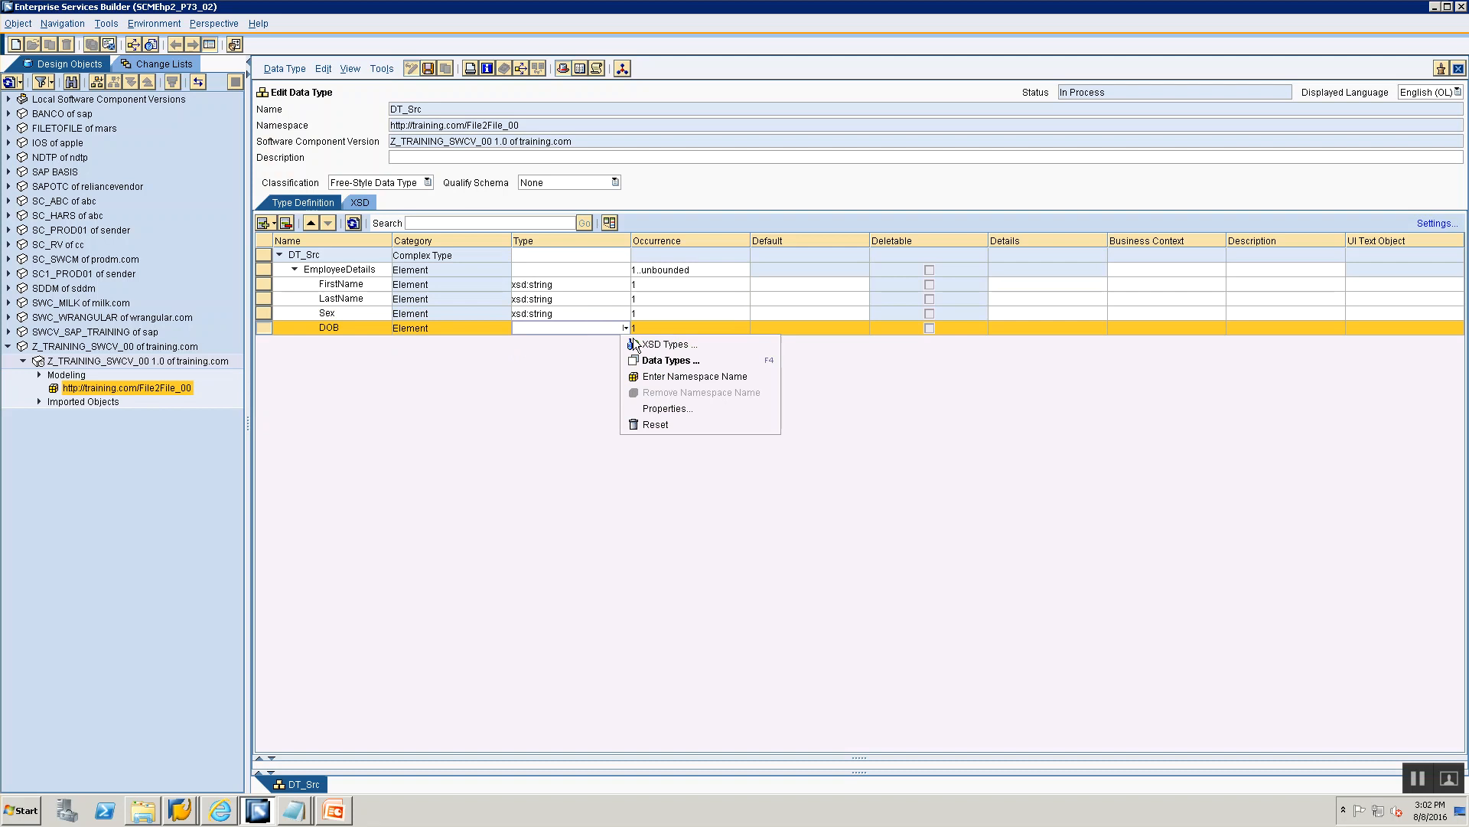
left_click(632, 345)
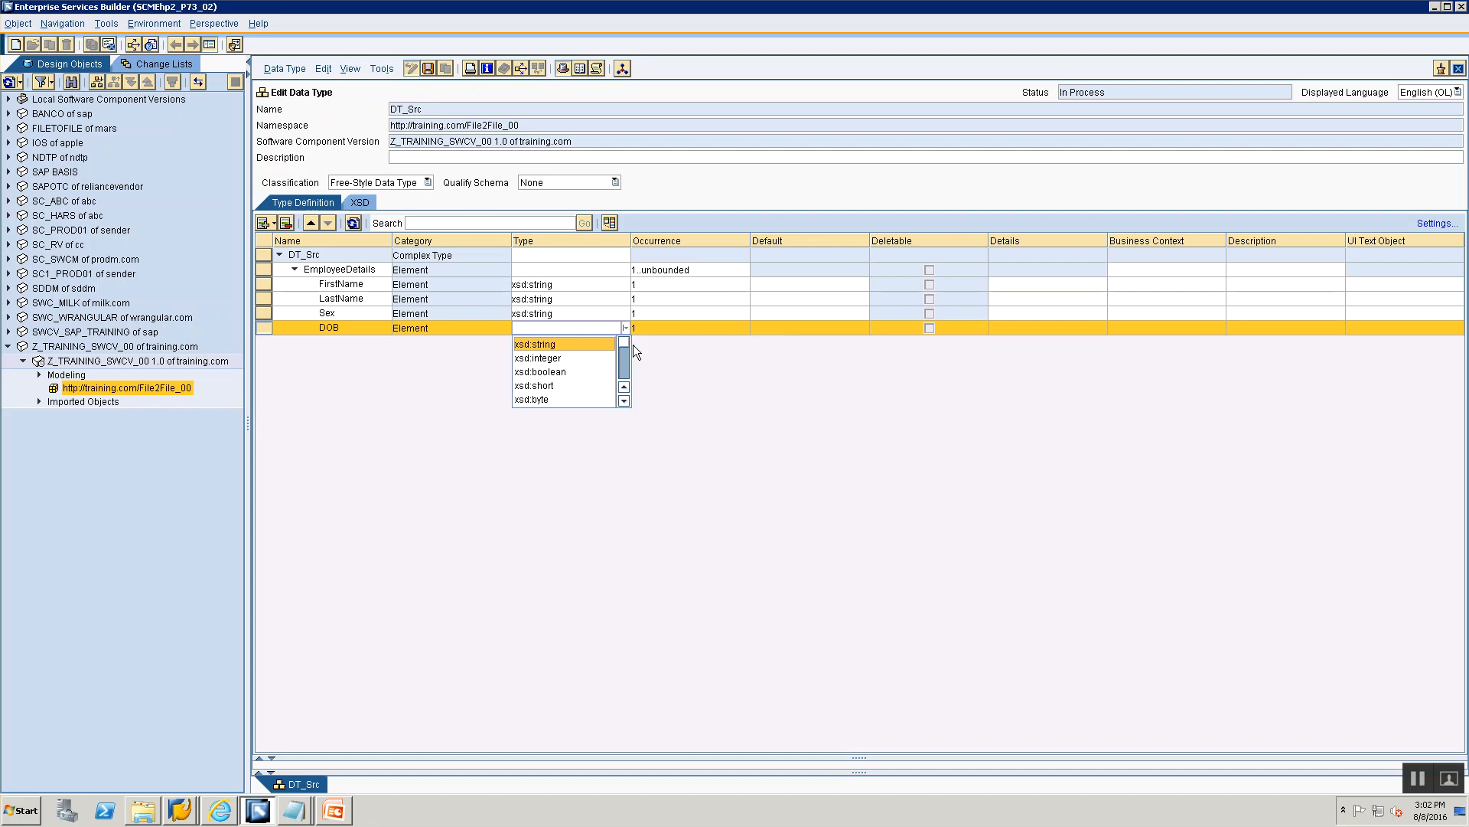
left_click(564, 346)
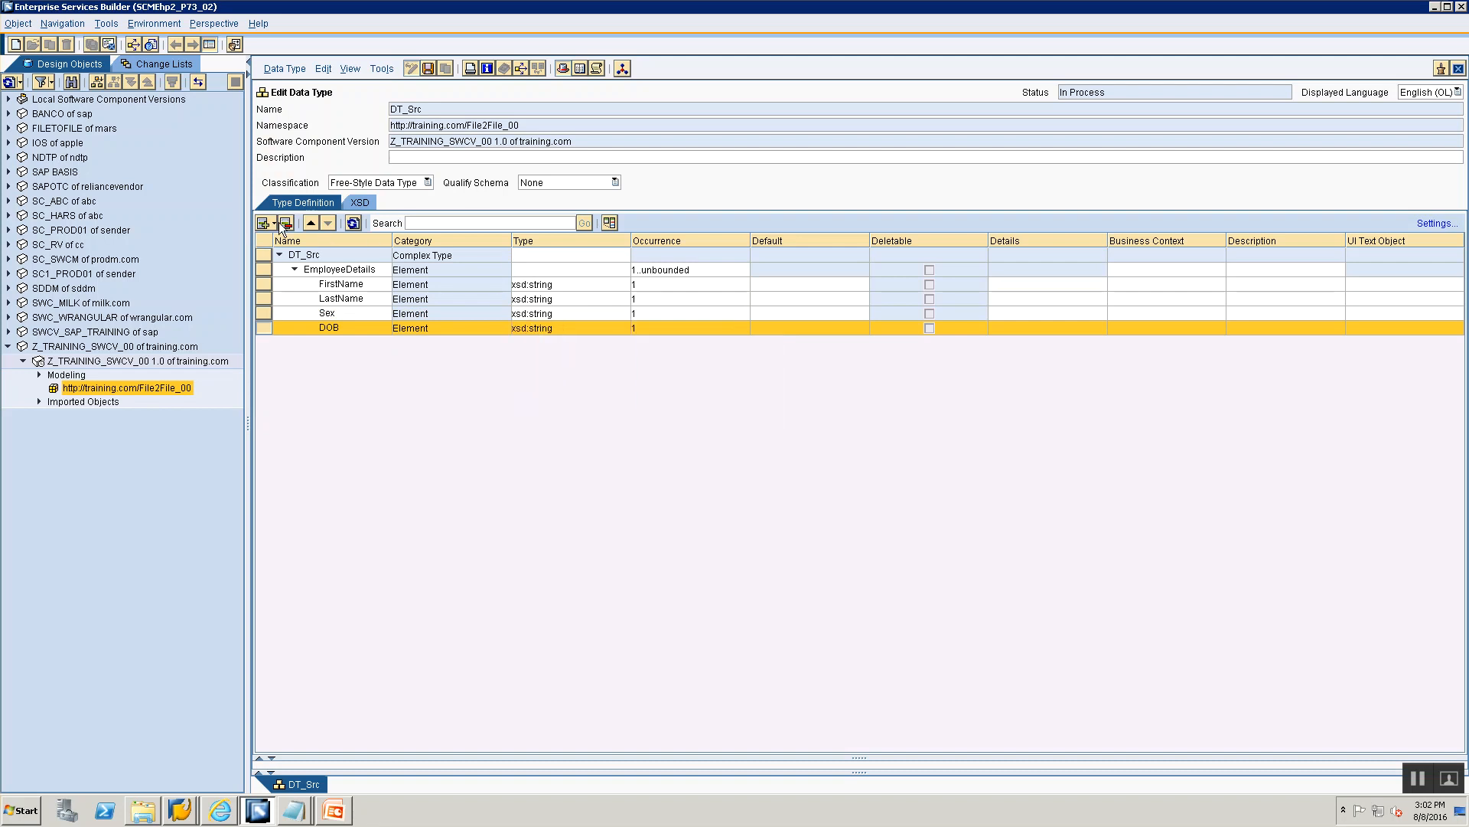
Check the Qualification entry on the PowerPoint Data Type slide, and insert an element named Qualifications after DOB in the Enterprise Services Builder.
key("alt+Tab")
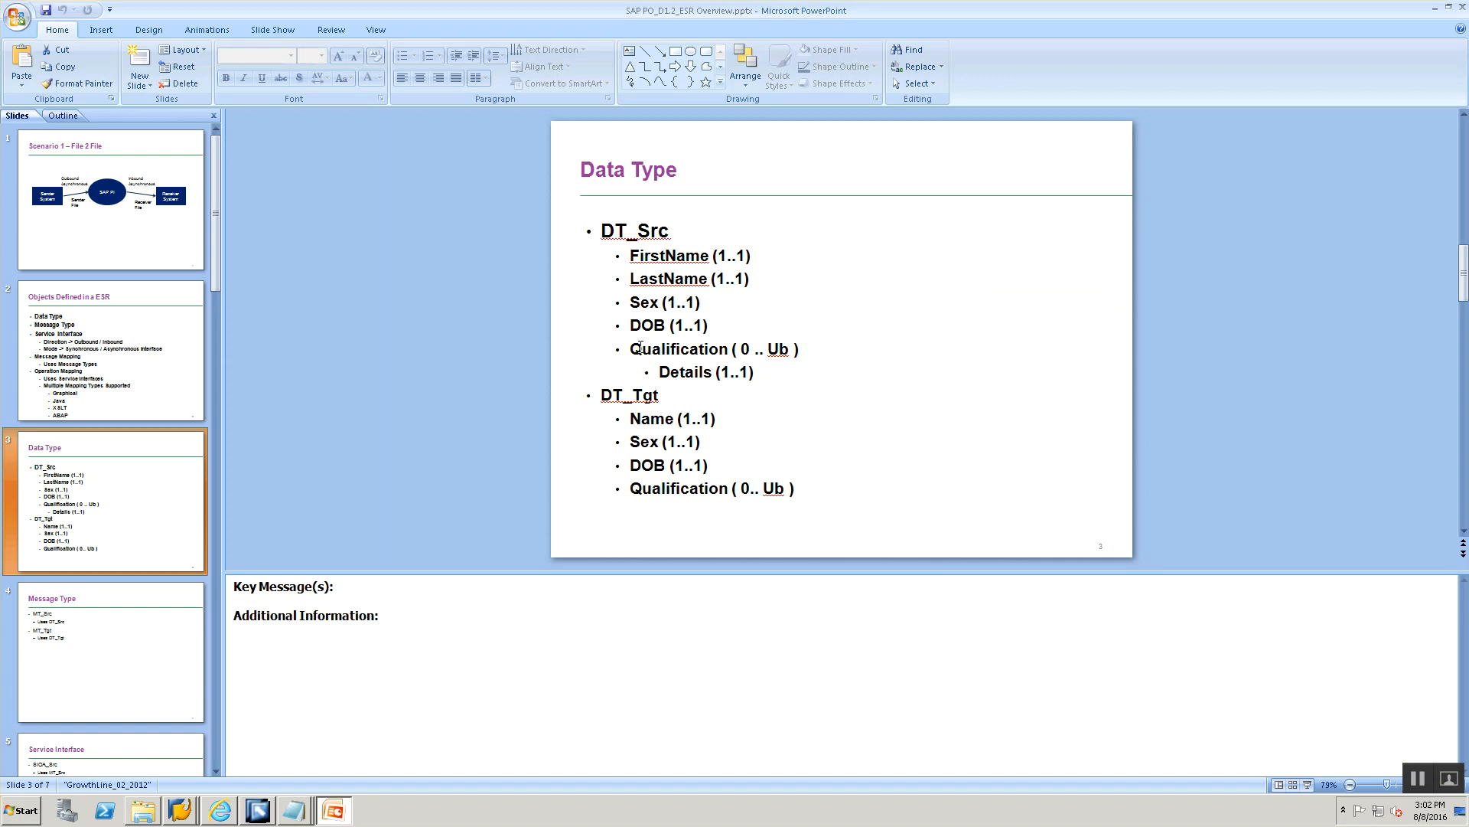
left_click_drag(631, 348, 726, 349)
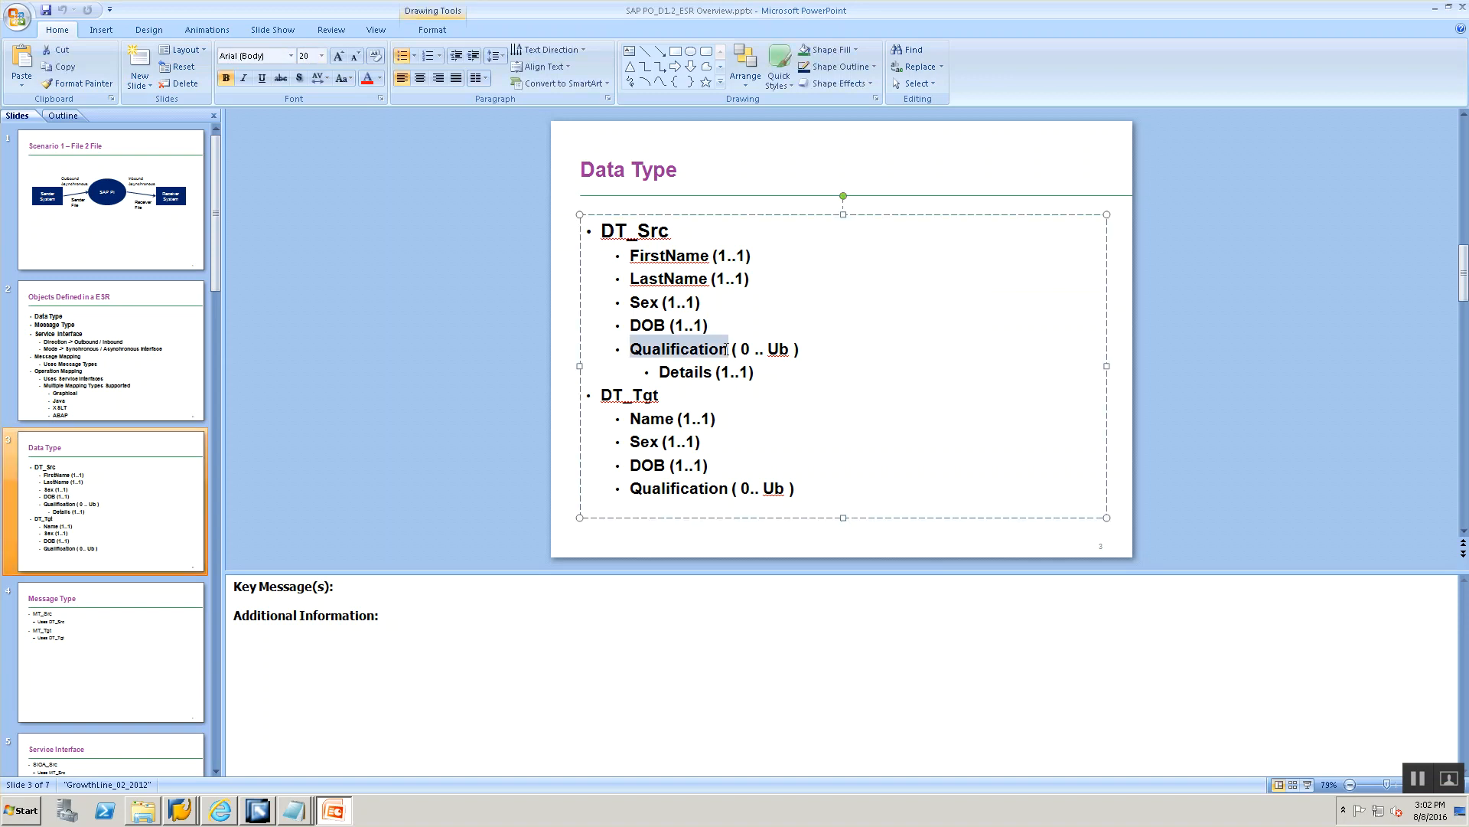
key("alt+Tab")
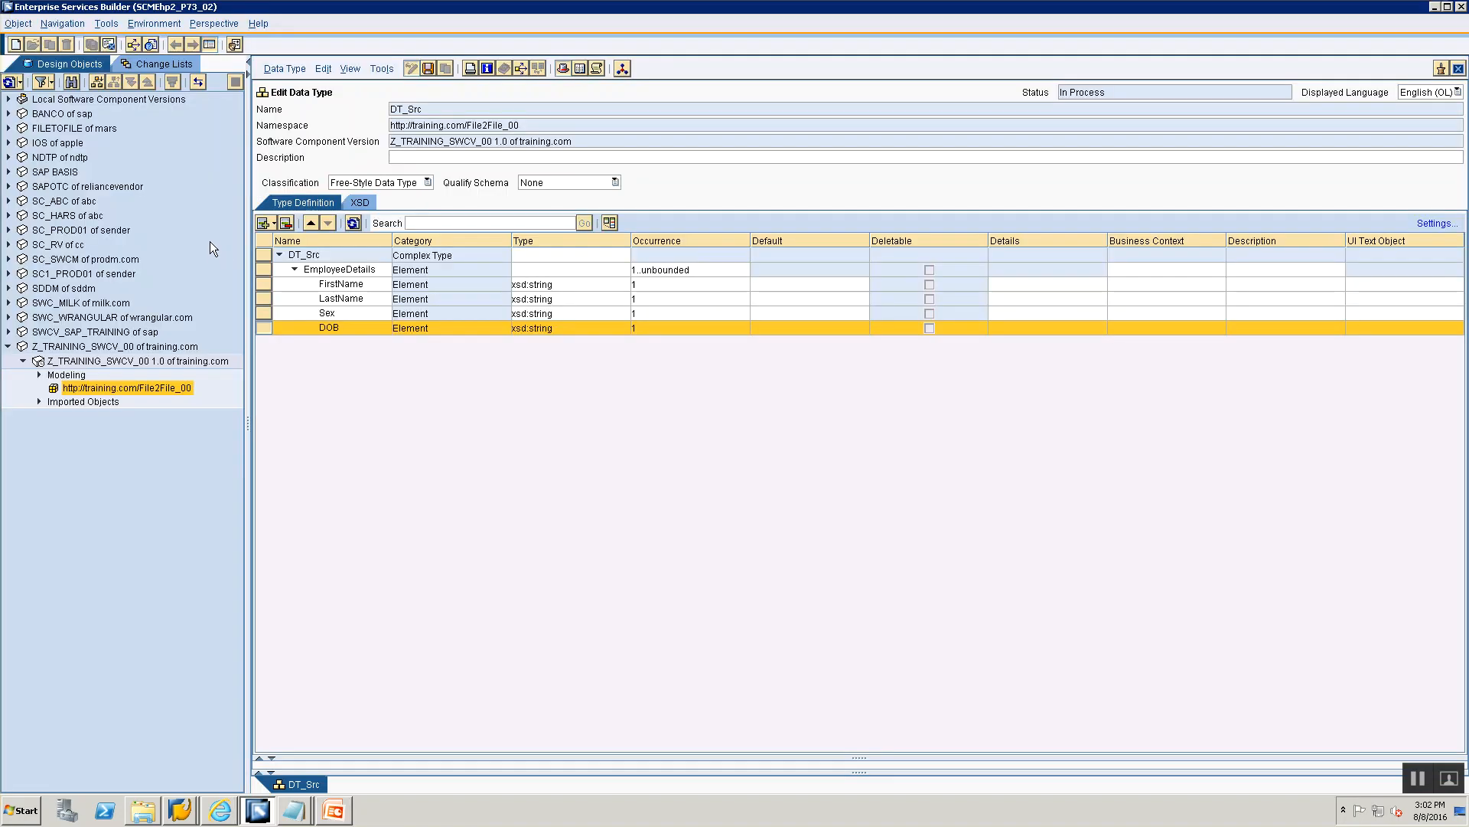
left_click(272, 222)
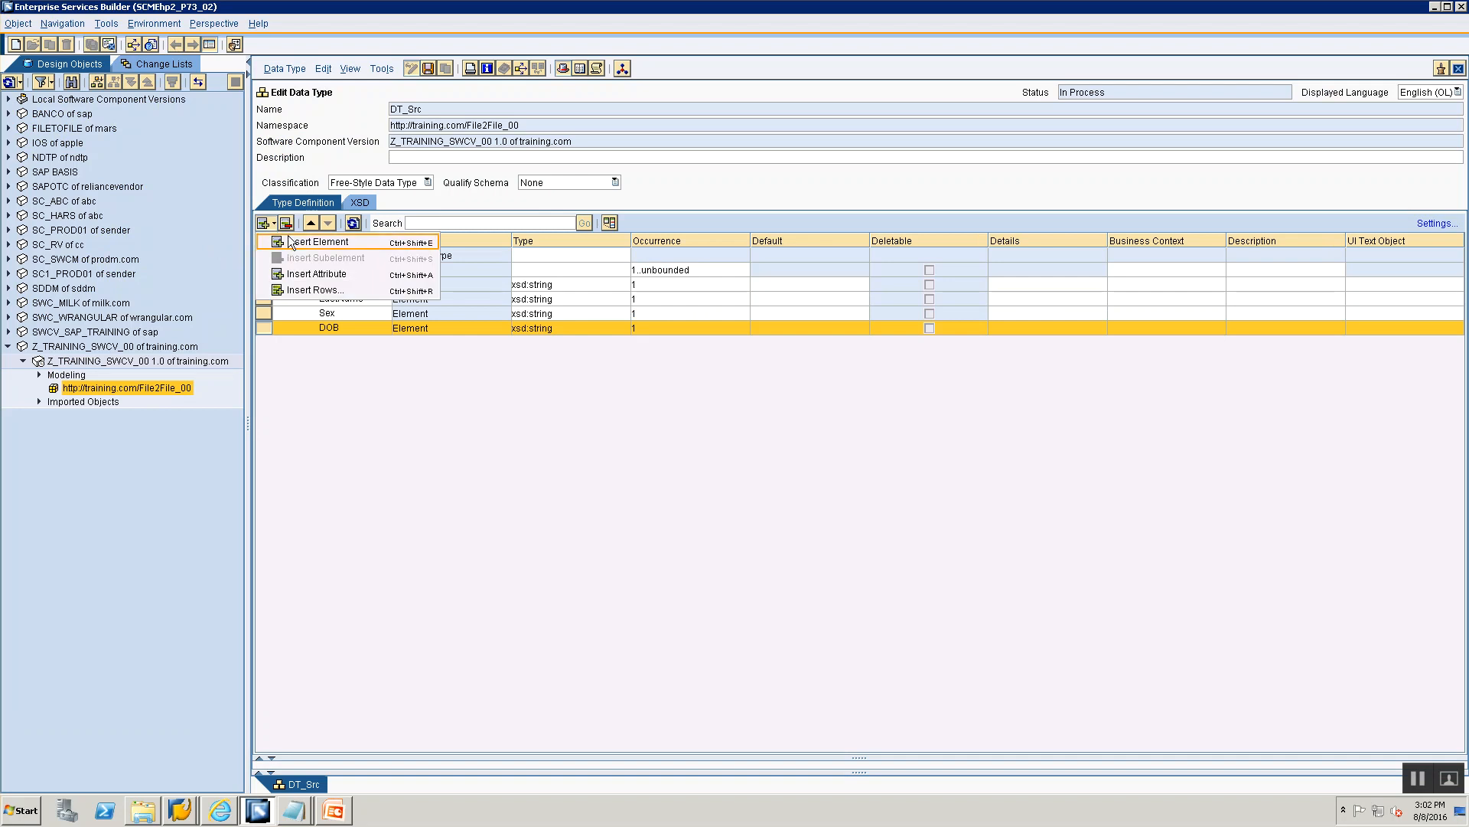
left_click(306, 242)
type("Quali")
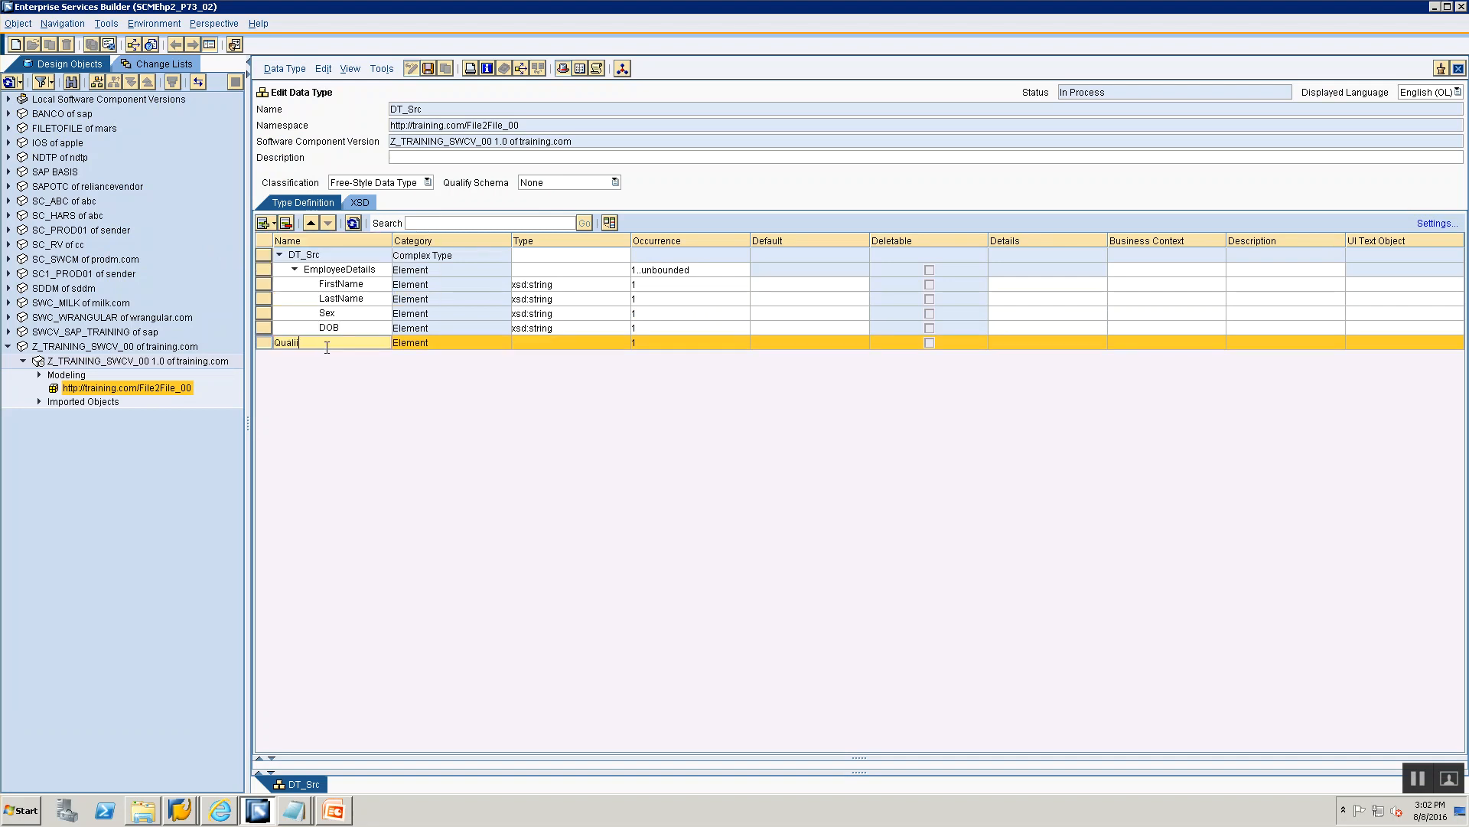
type("fications")
key("alt+Tab")
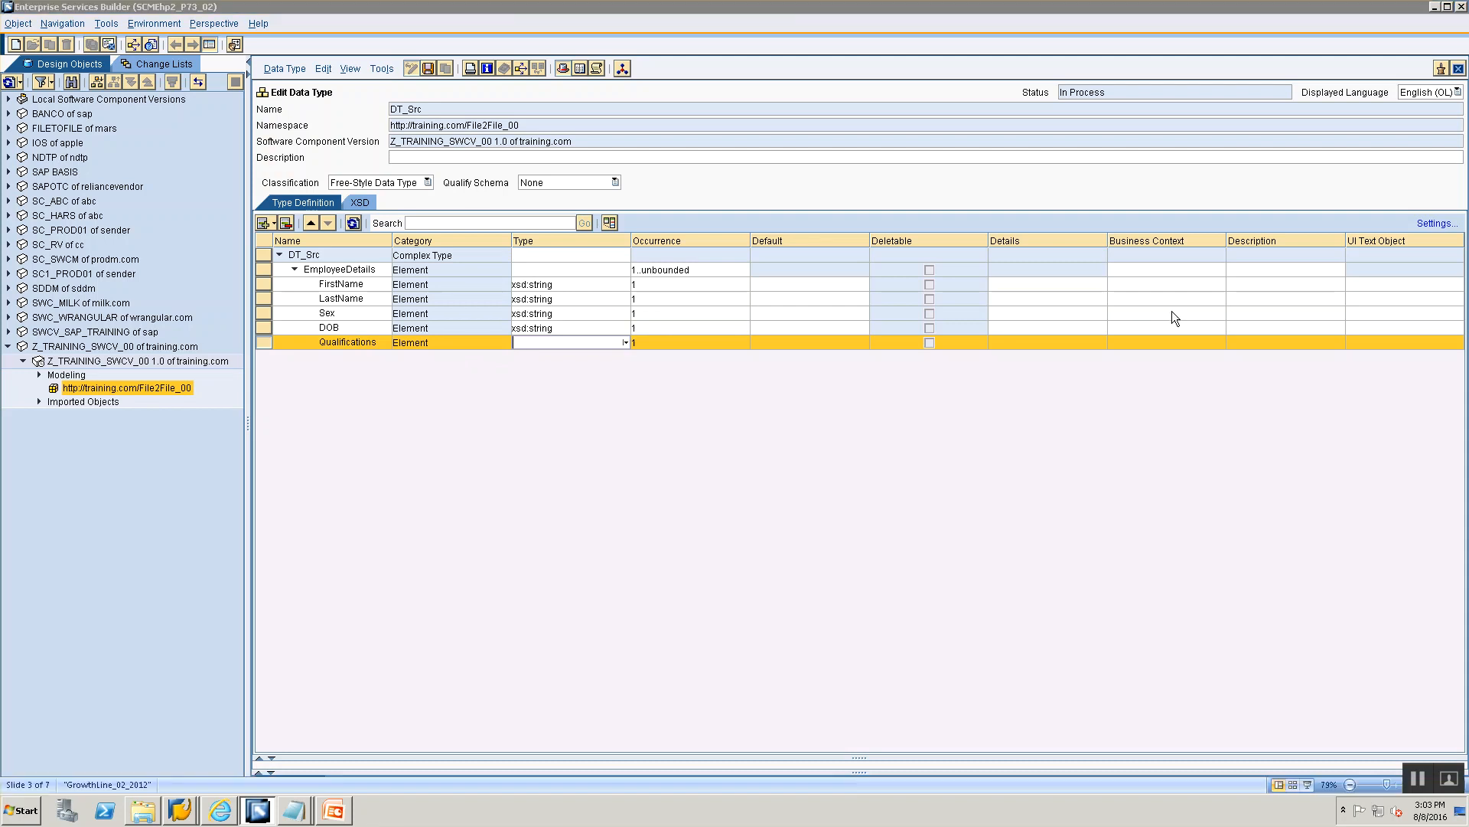
key("alt+Tab")
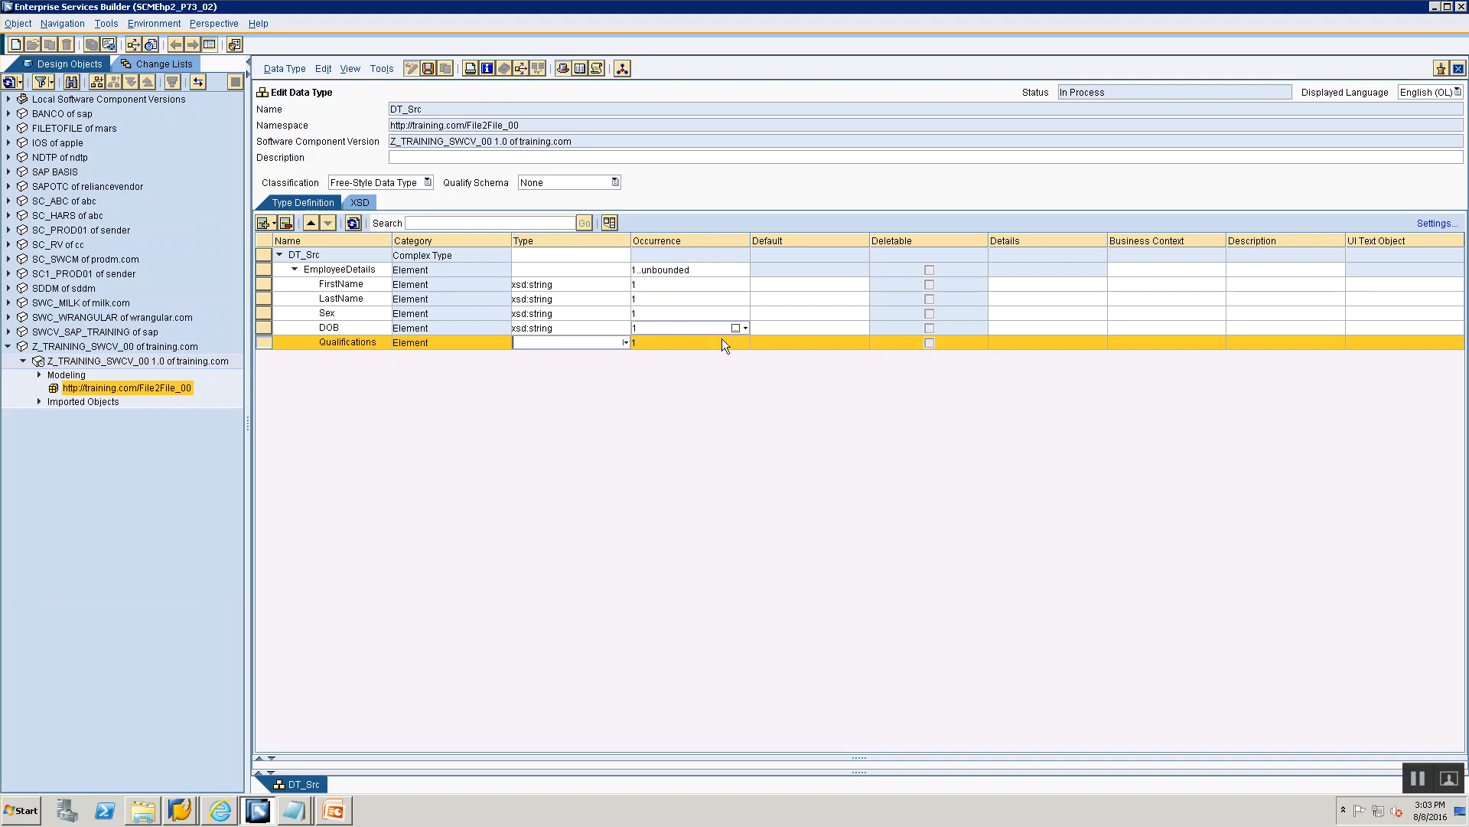
Set the Qualifications element's occurrence to minOccurs 0 and maxOccurs unbounded.
left_click(745, 343)
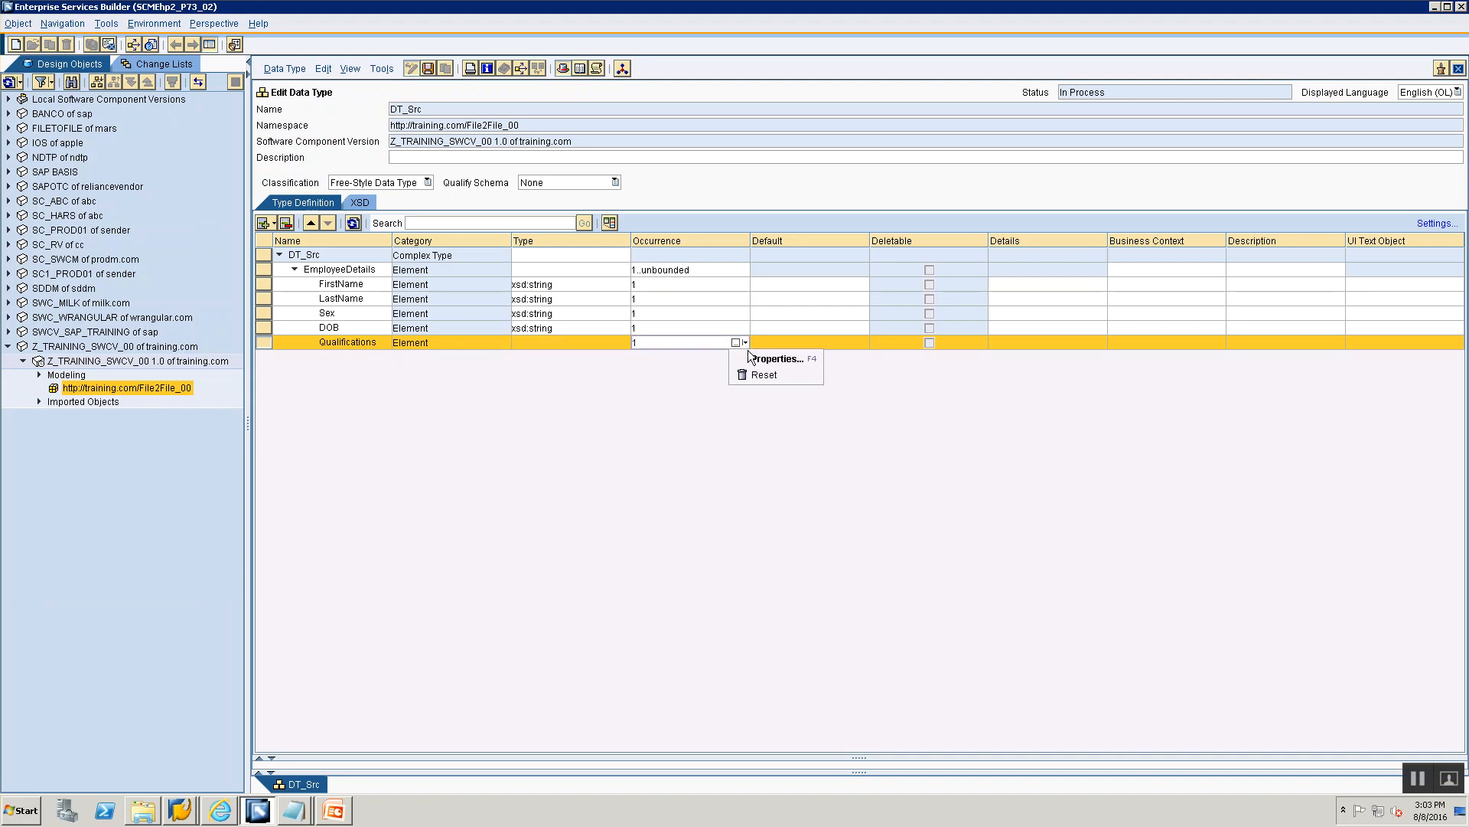
left_click(754, 362)
left_click(802, 395)
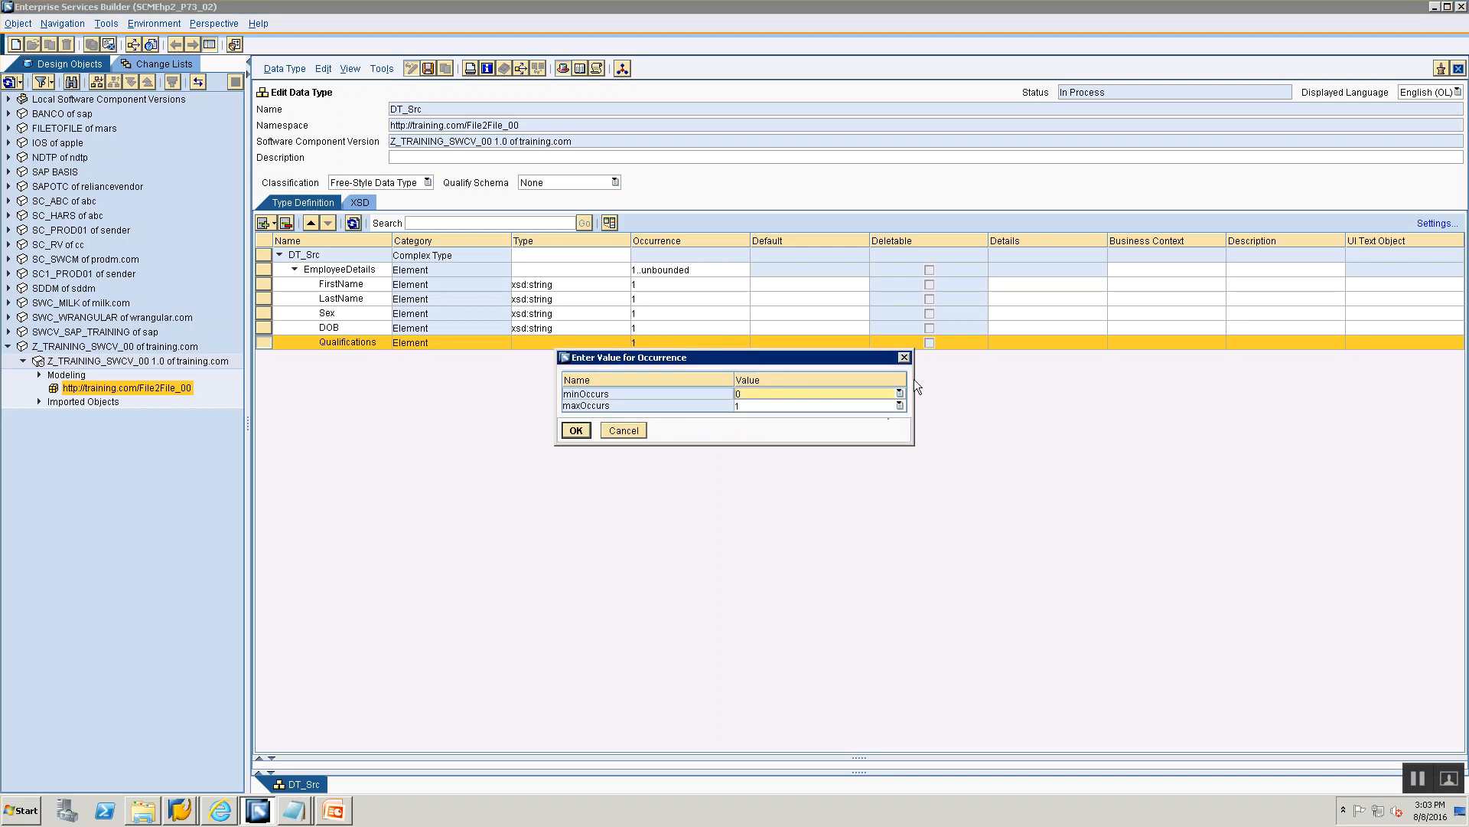
type("0")
left_click(900, 406)
left_click(901, 392)
left_click(901, 393)
left_click(889, 407)
left_click(900, 405)
left_click(901, 406)
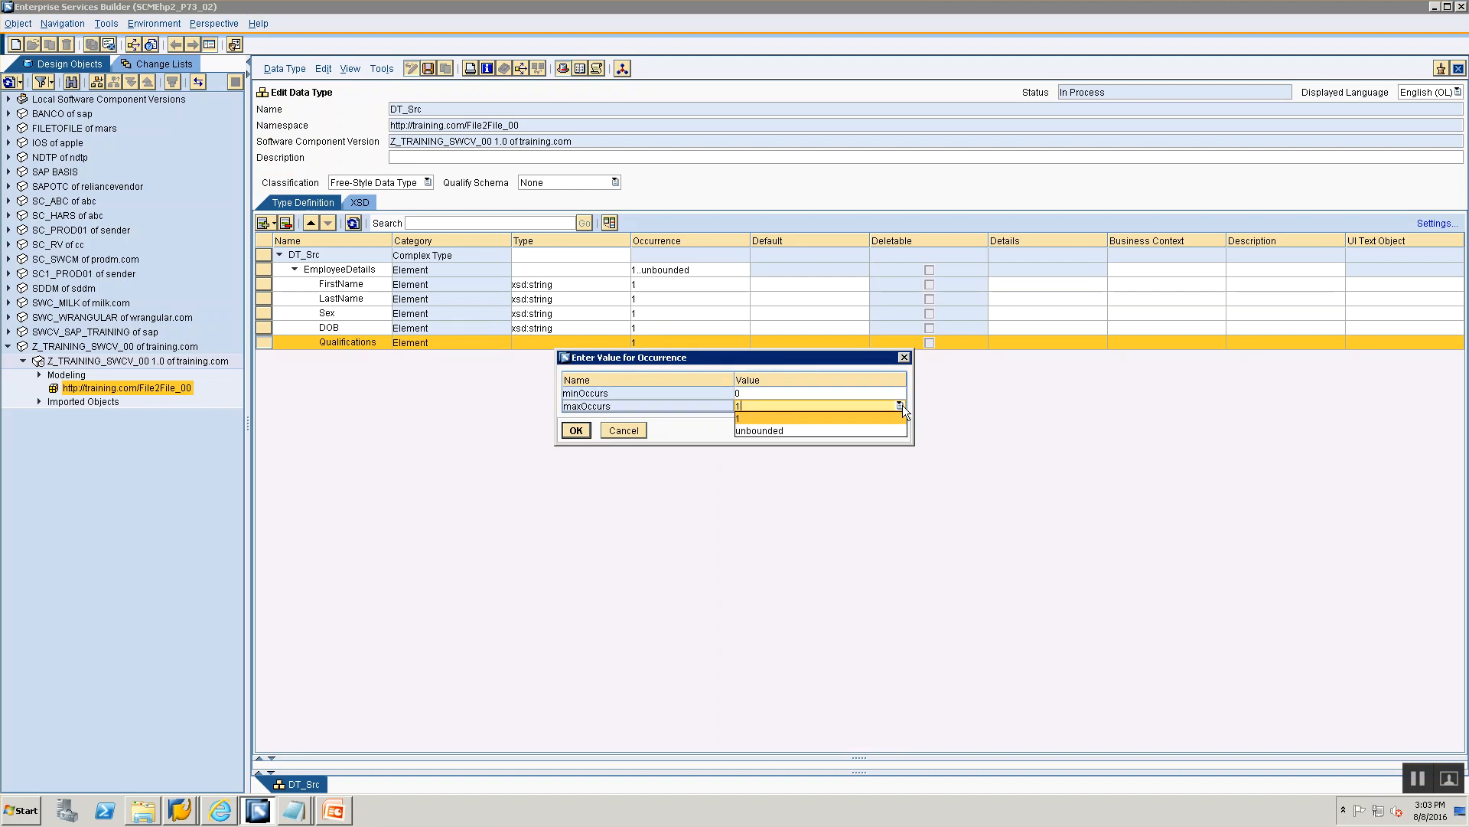
left_click(874, 431)
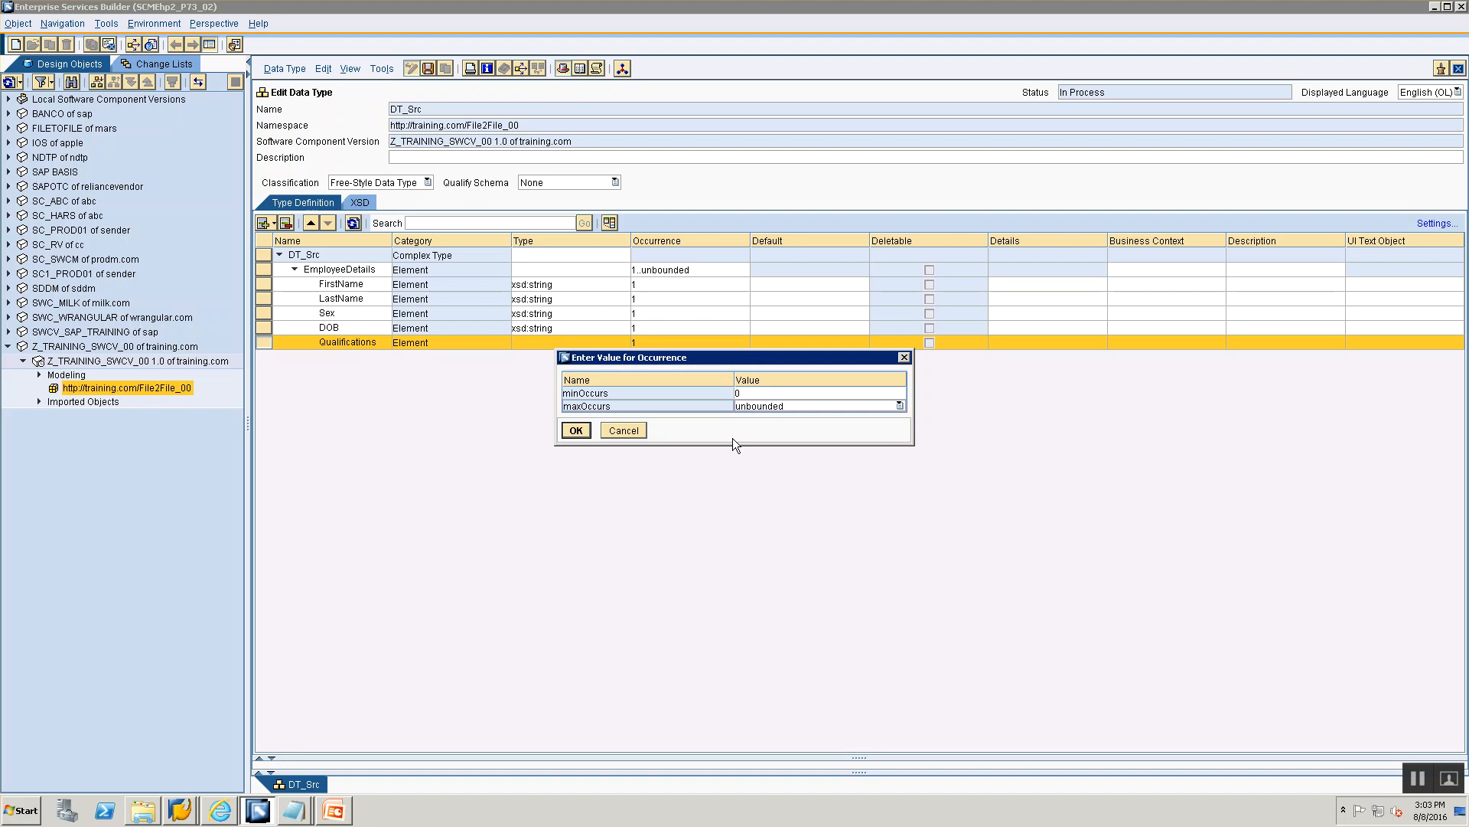
left_click(585, 433)
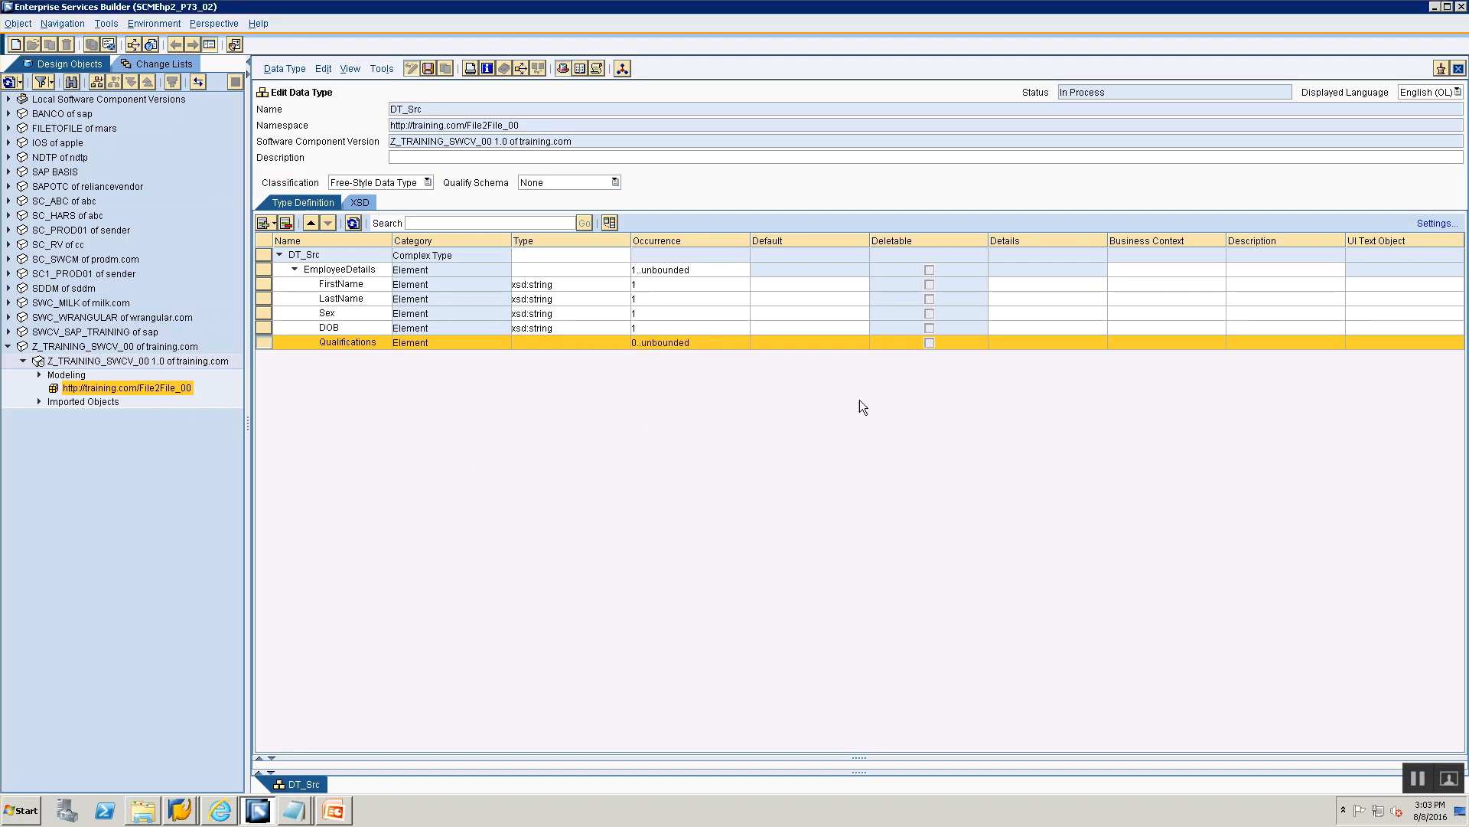
Consult the PowerPoint Data Type slide, and insert a subelement named Details under Qualifications in the Enterprise Services Builder.
key("alt+Tab")
key("alt+Tab")
key("alt+Tab")
key("alt+Tab")
left_click(273, 222)
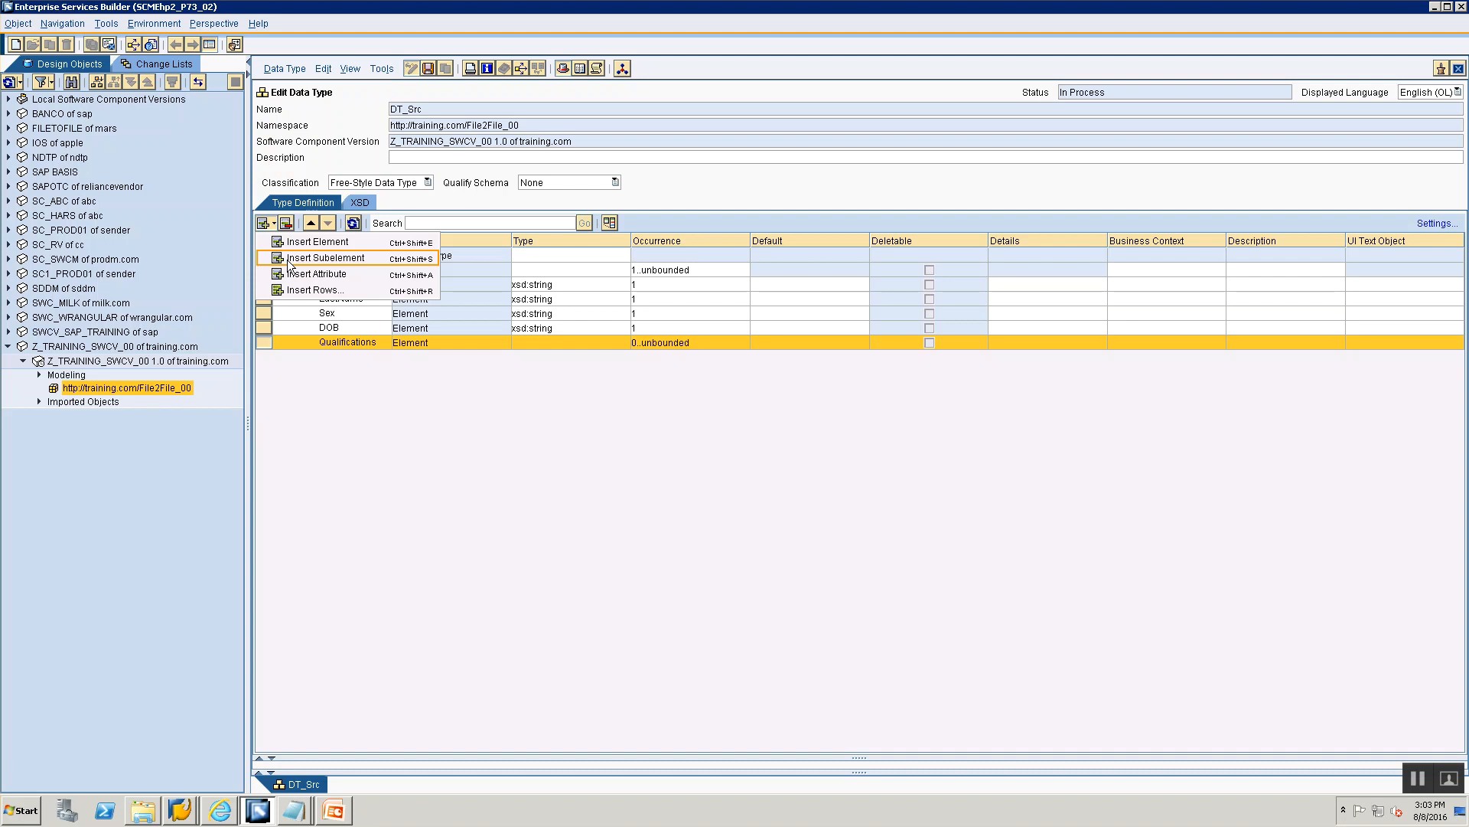
left_click(321, 258)
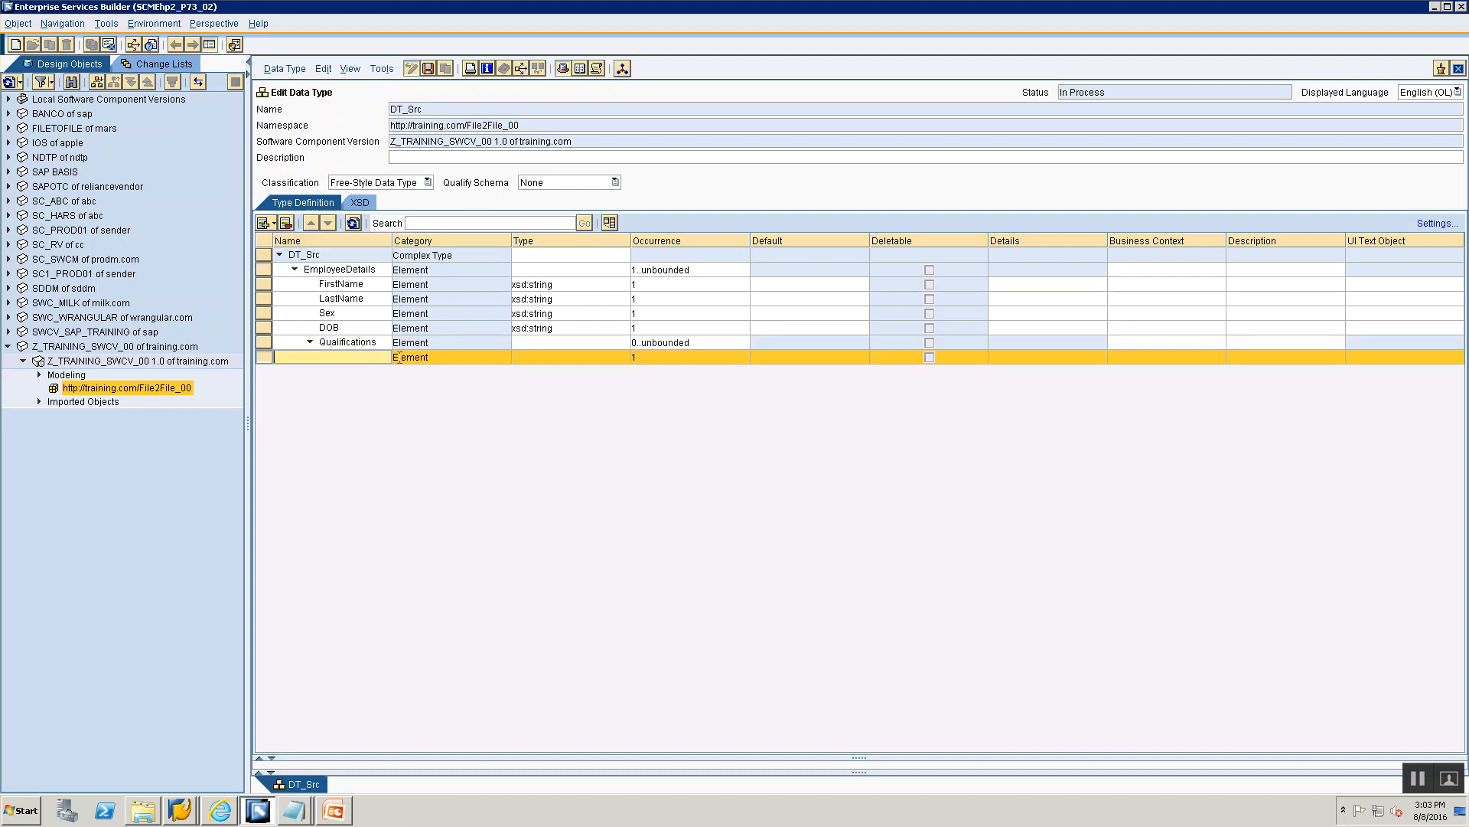
type("Details")
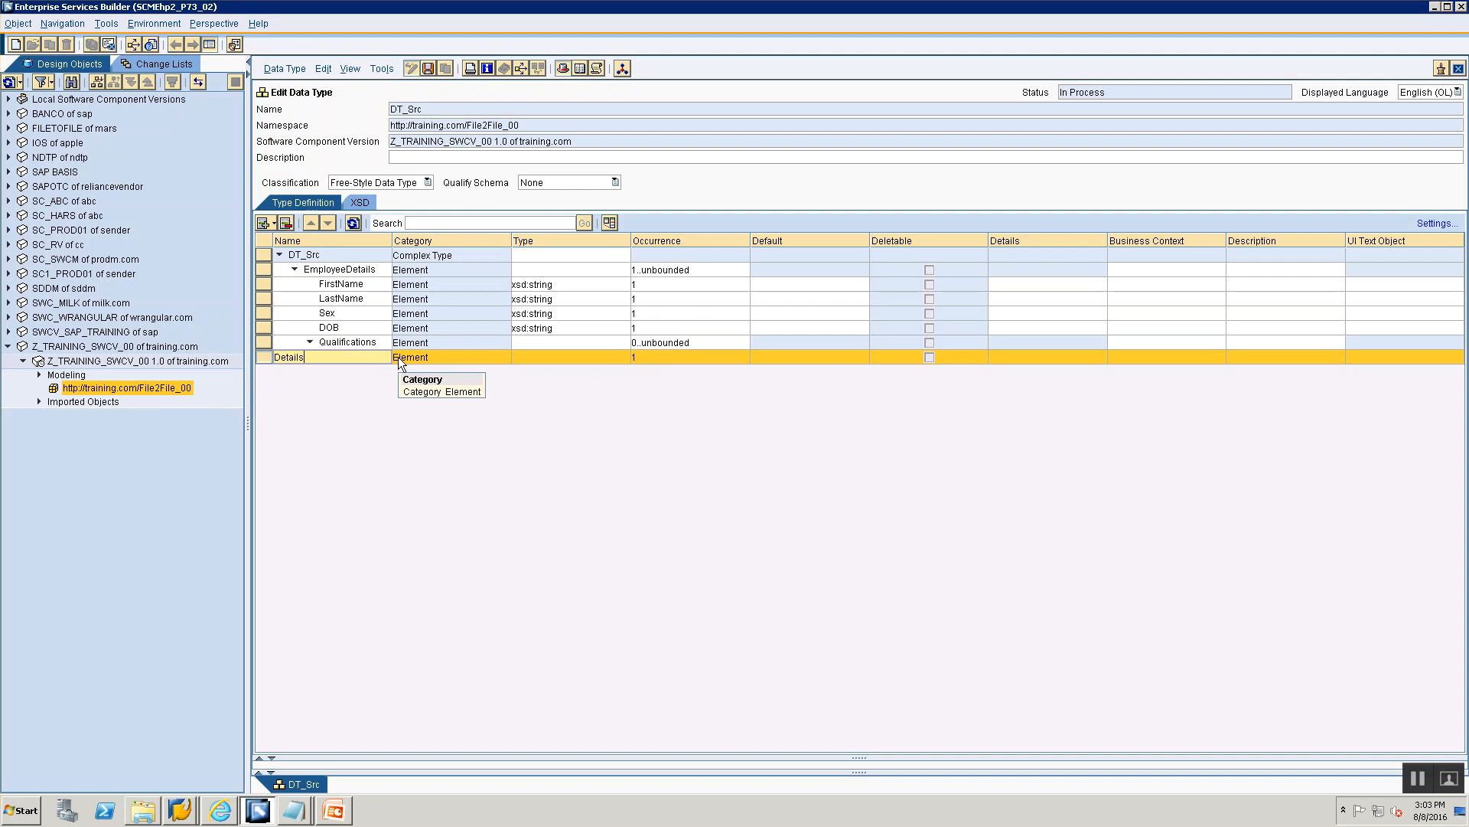
Assign the XSD type xsd:string to the Details element.
left_click(544, 360)
left_click(626, 357)
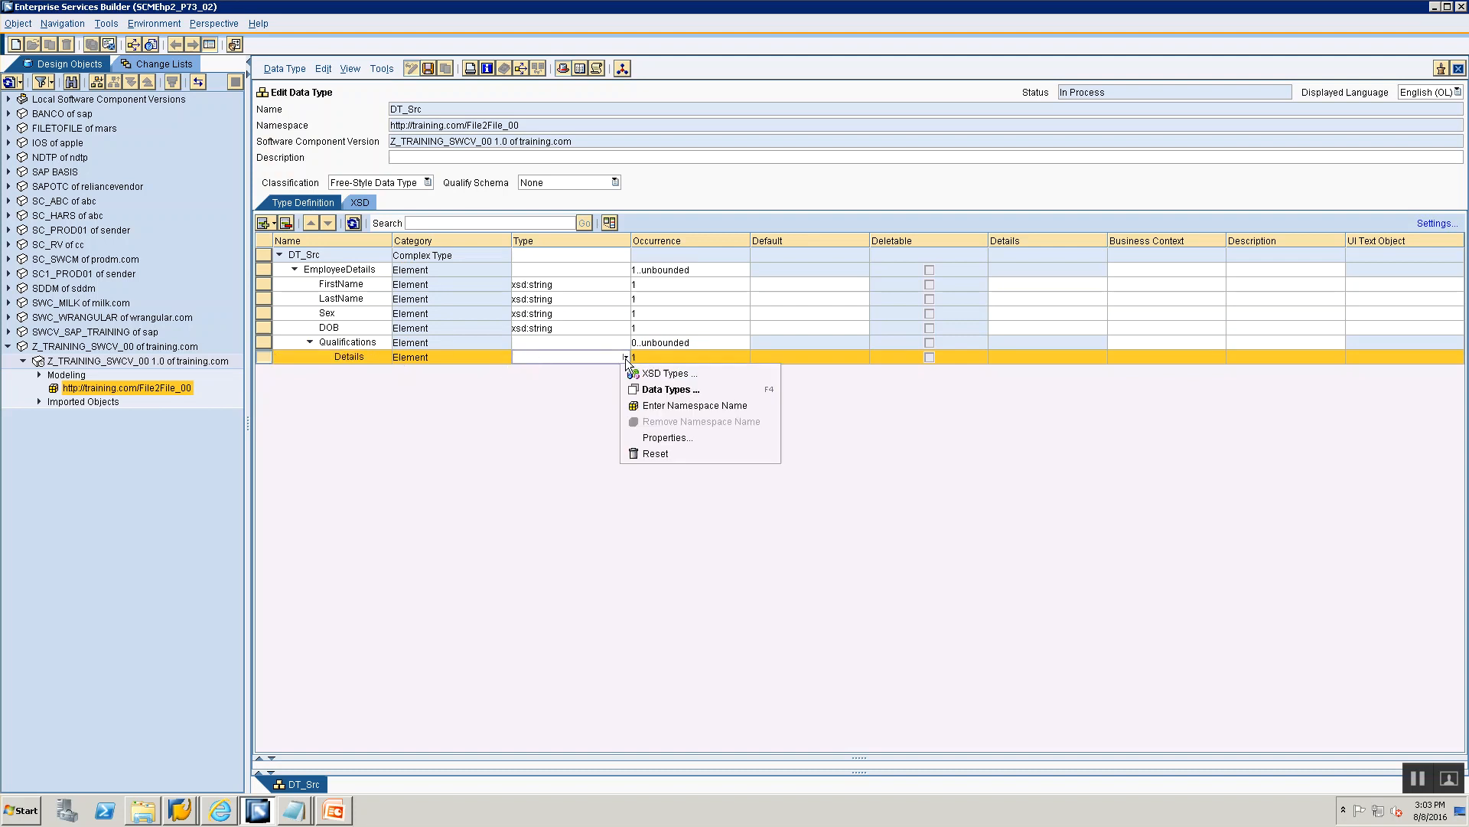
left_click(632, 374)
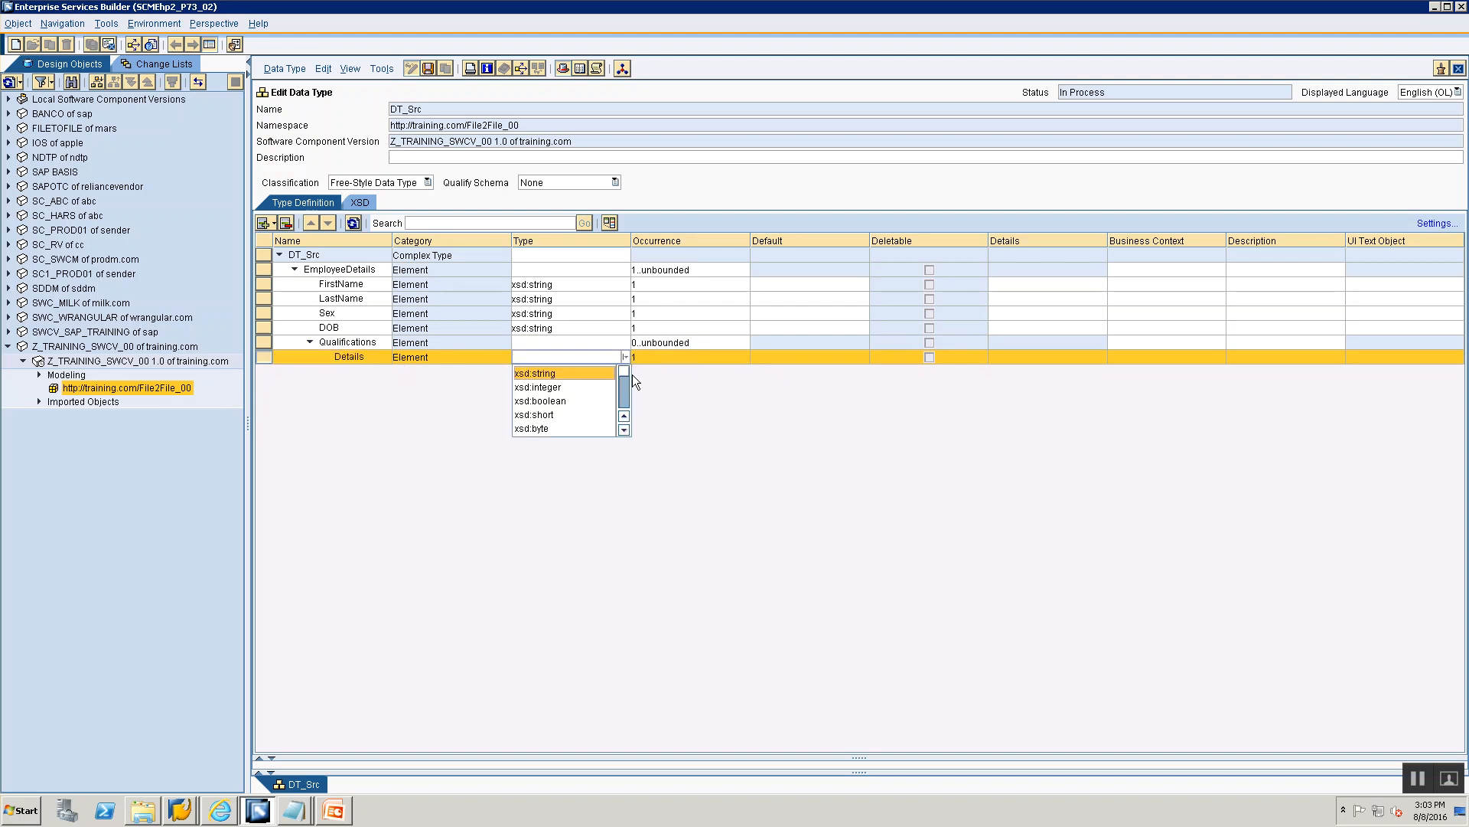
left_click(551, 375)
left_click(531, 405)
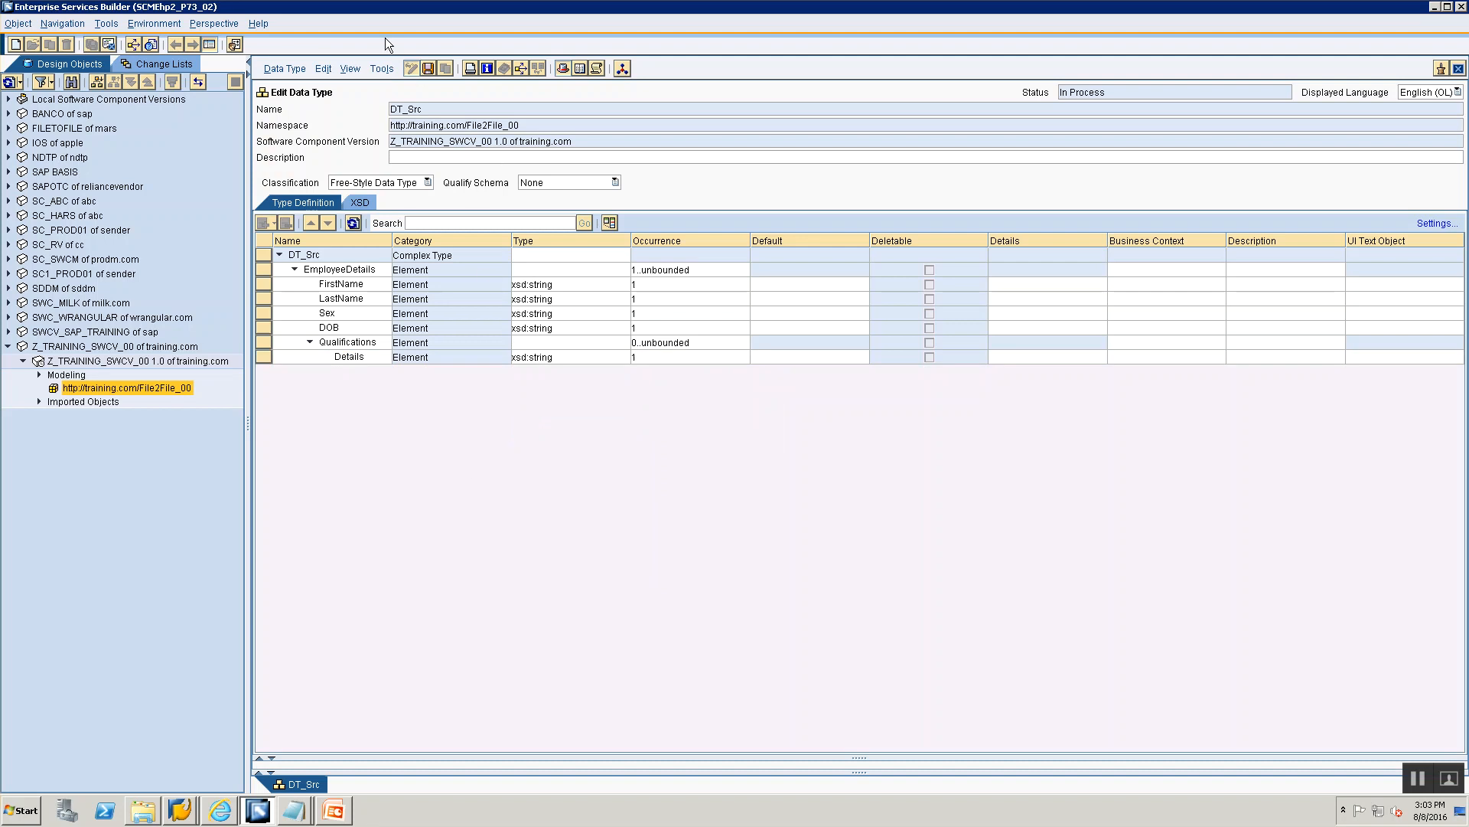
Save the DT_Src data type, and expand EmployeeDetails, Qualifications and the namespace's Data Types node to review the saved structure.
left_click(429, 69)
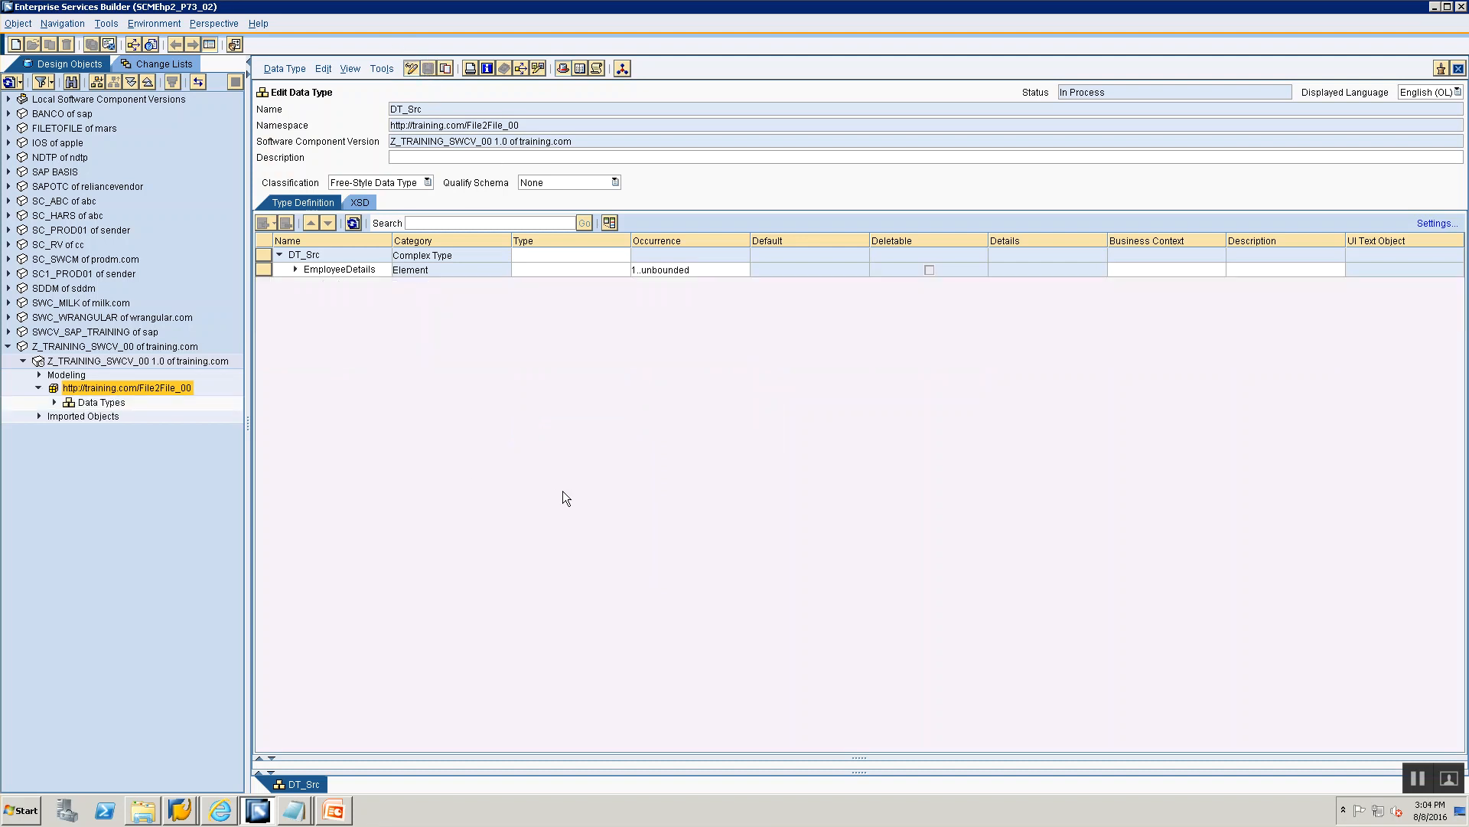
left_click(314, 273)
left_click(296, 270)
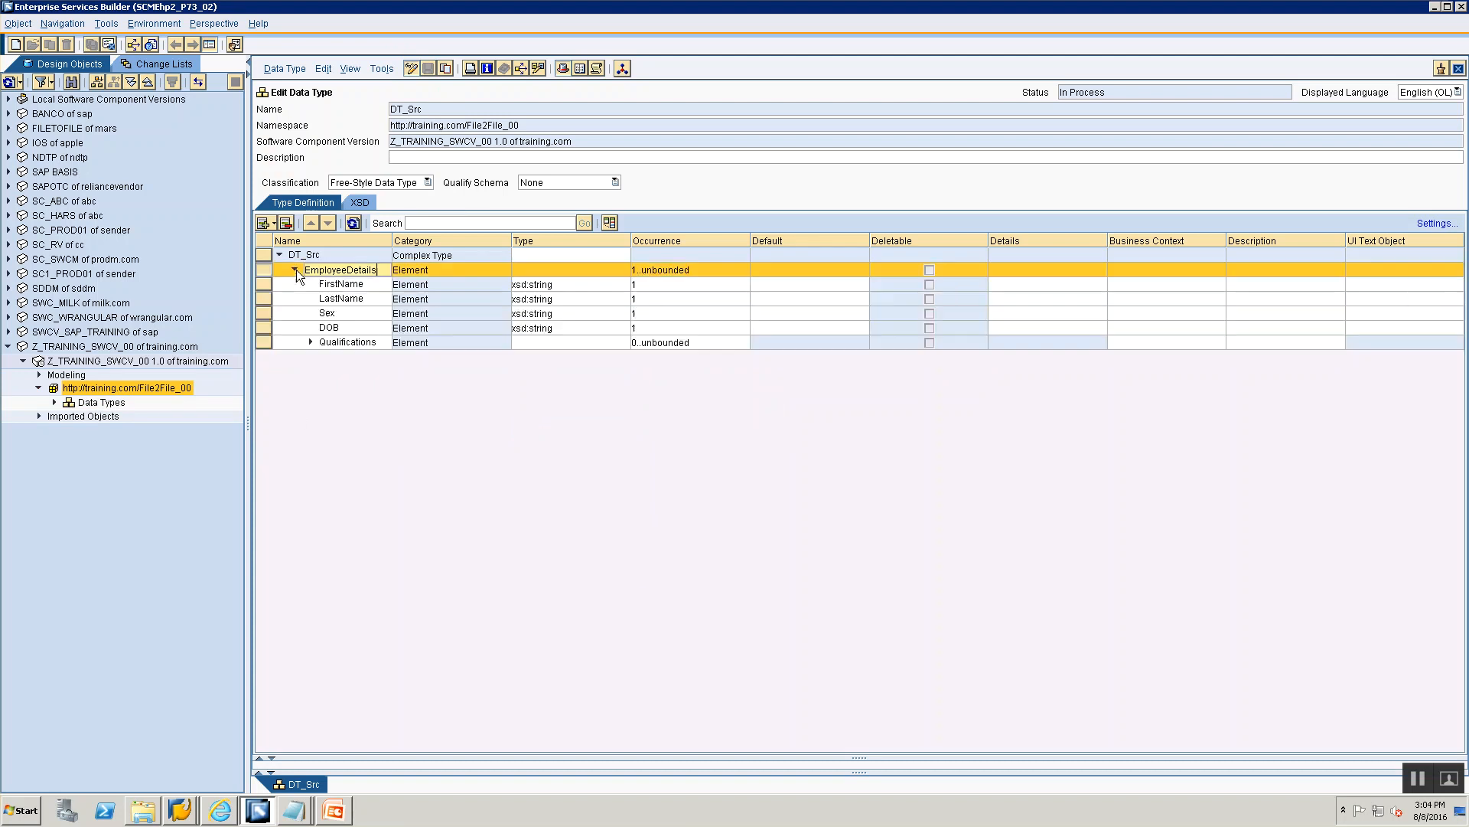
left_click(311, 342)
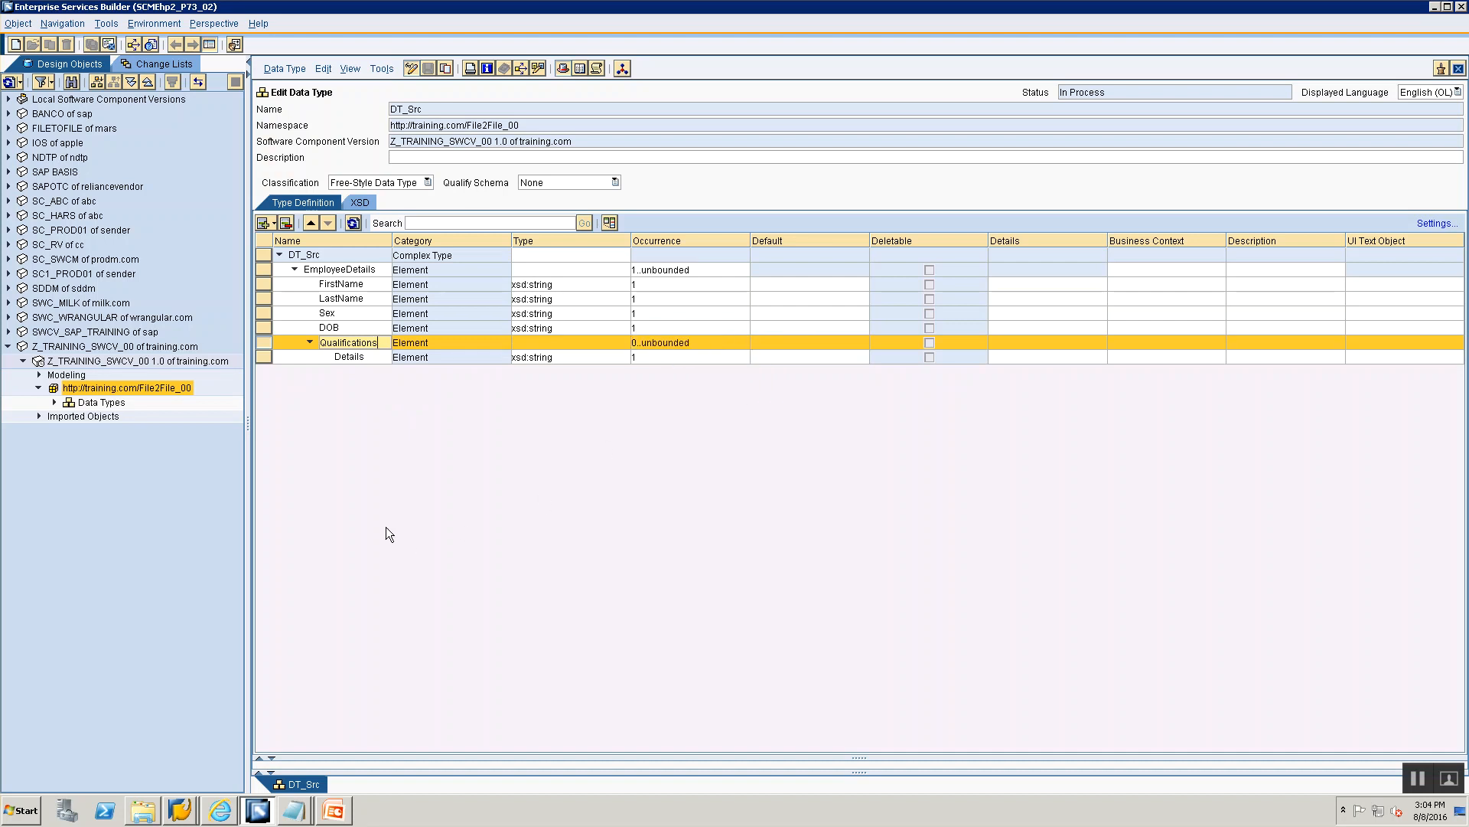
left_click(54, 402)
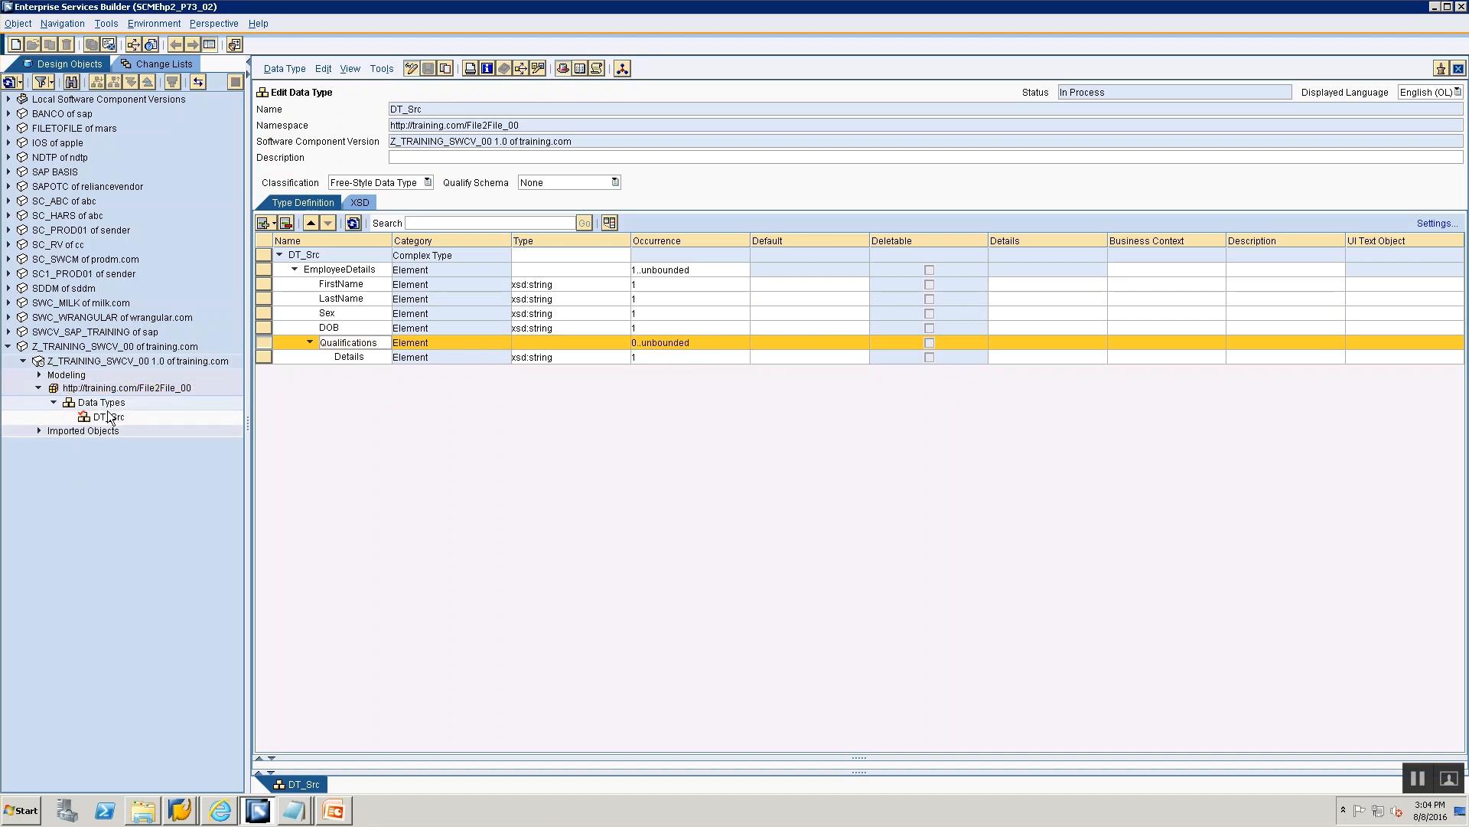
key("alt+Tab")
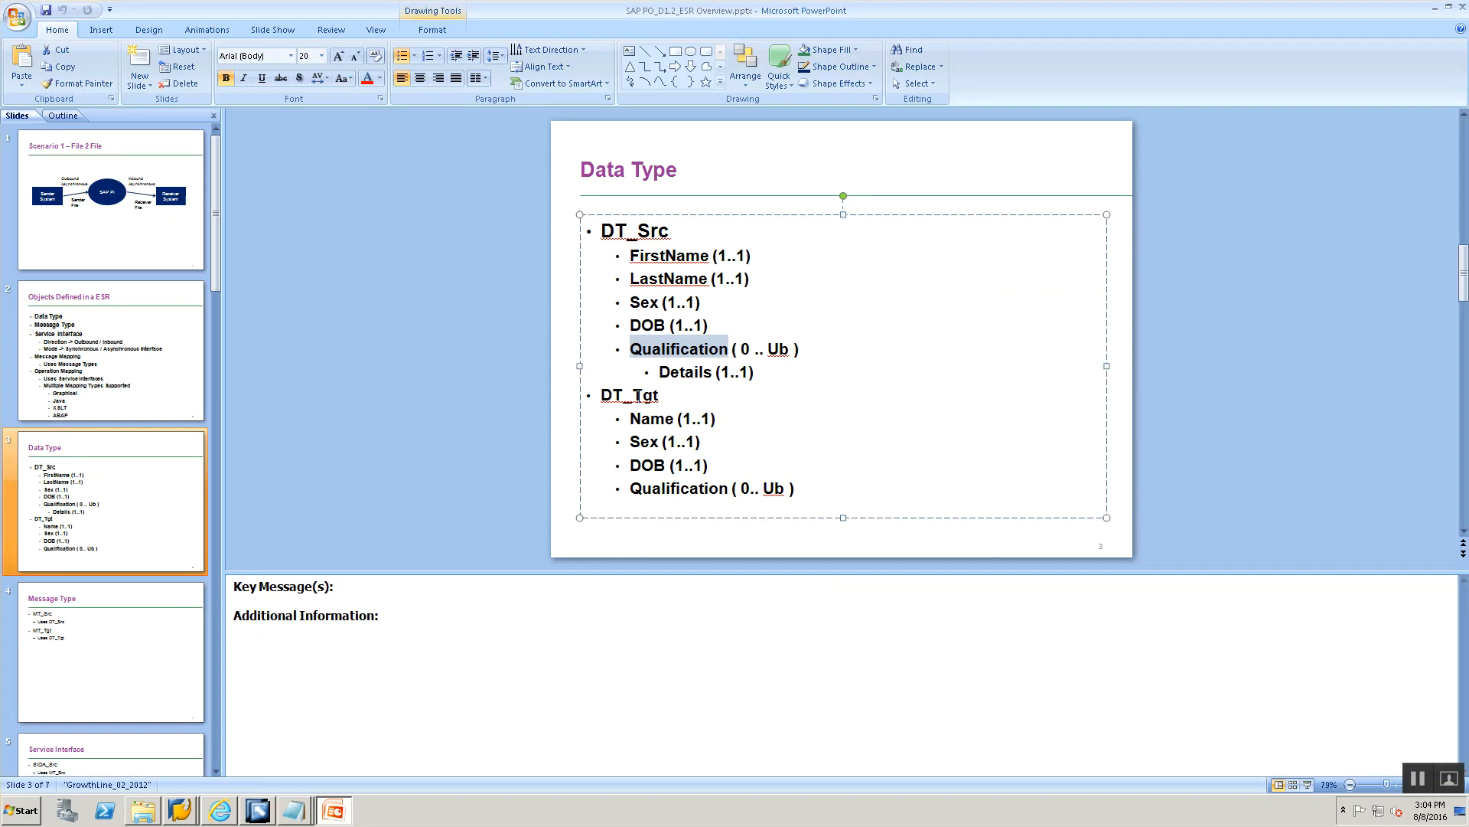
key("alt+Tab")
left_click(109, 400)
right_click(111, 403)
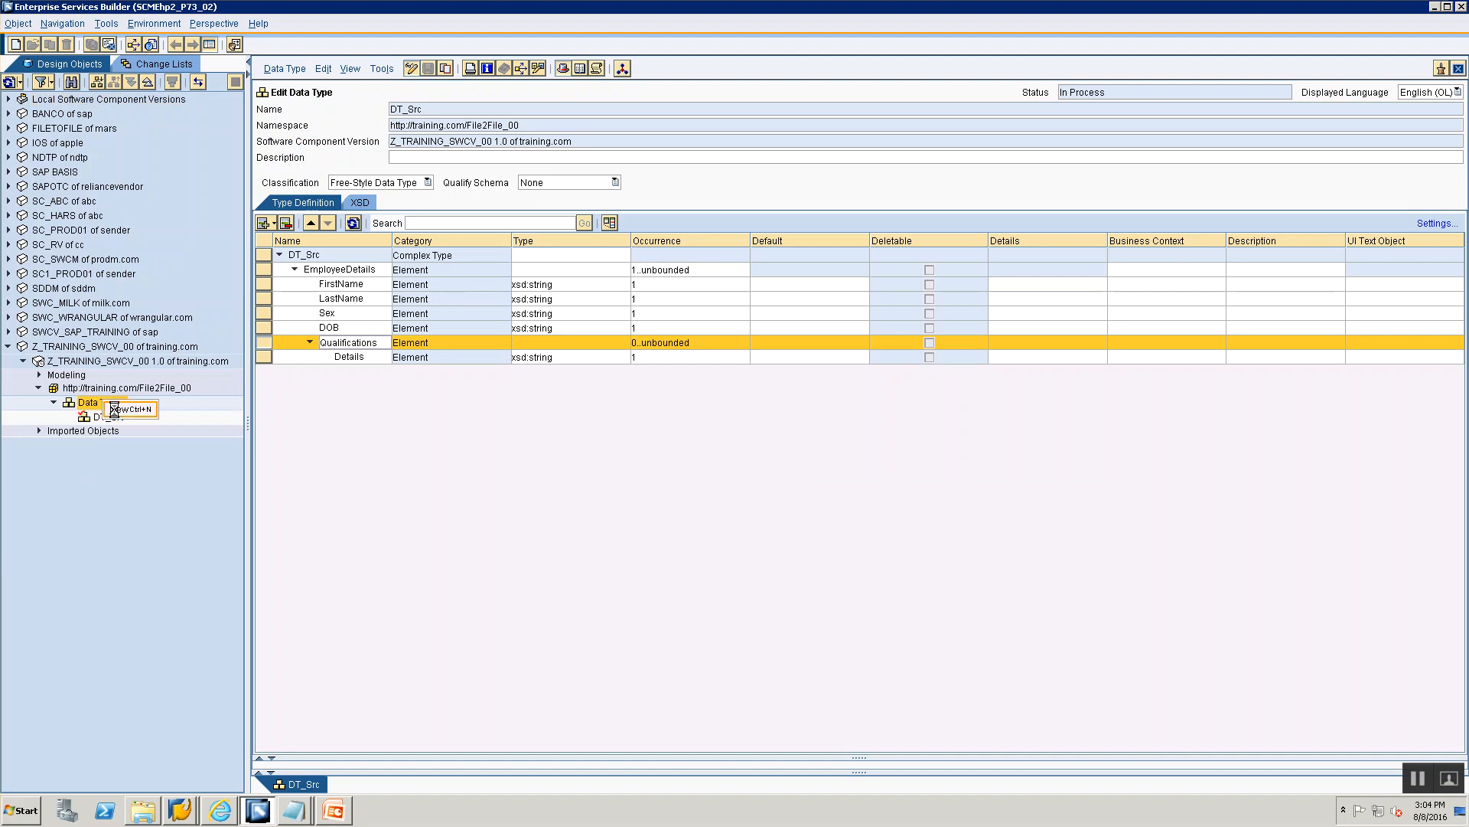
left_click(115, 408)
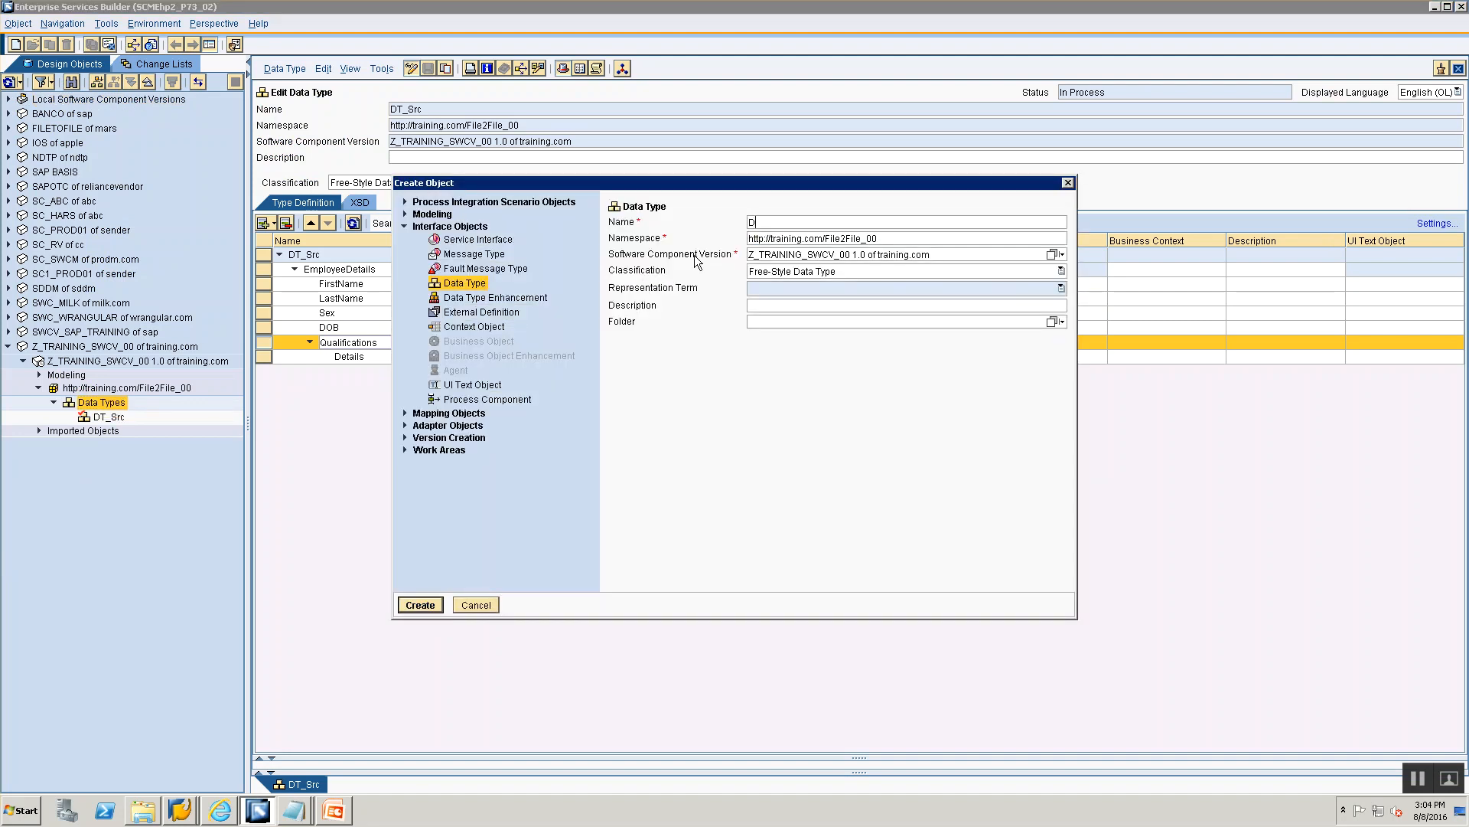
type("DT_T")
key("Return")
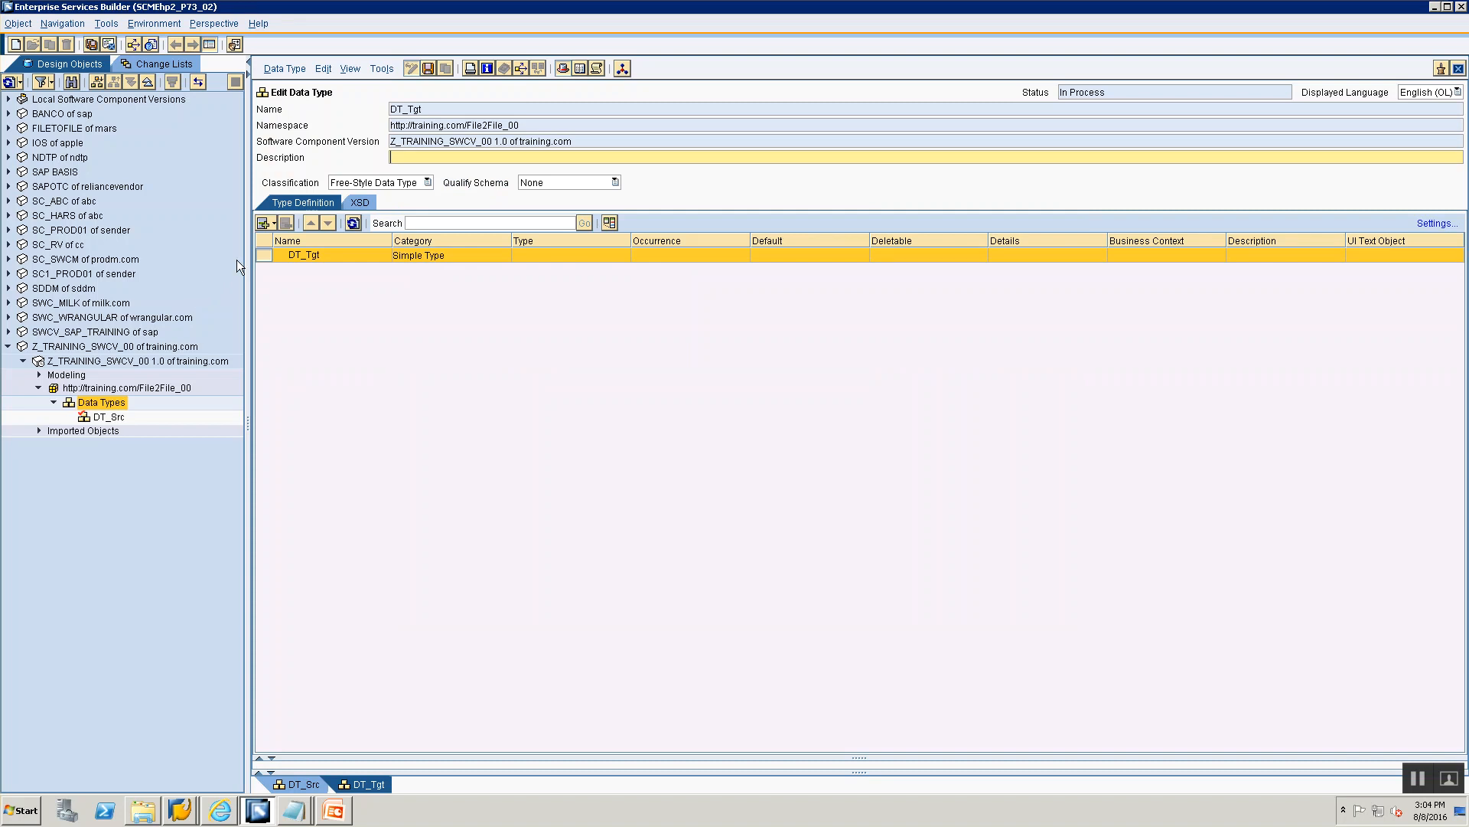
left_click(1459, 69)
left_click(665, 454)
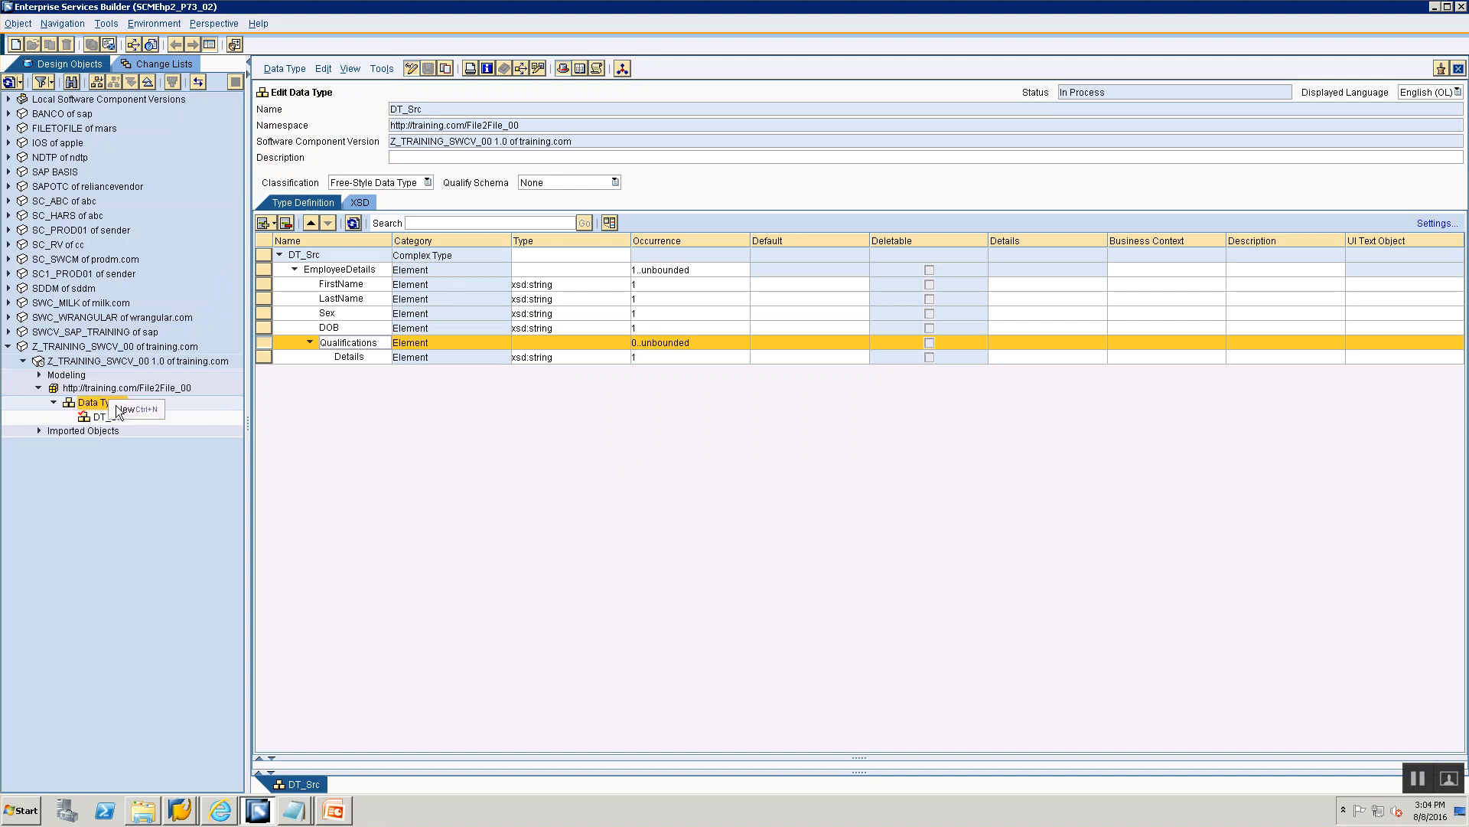
left_click(124, 413)
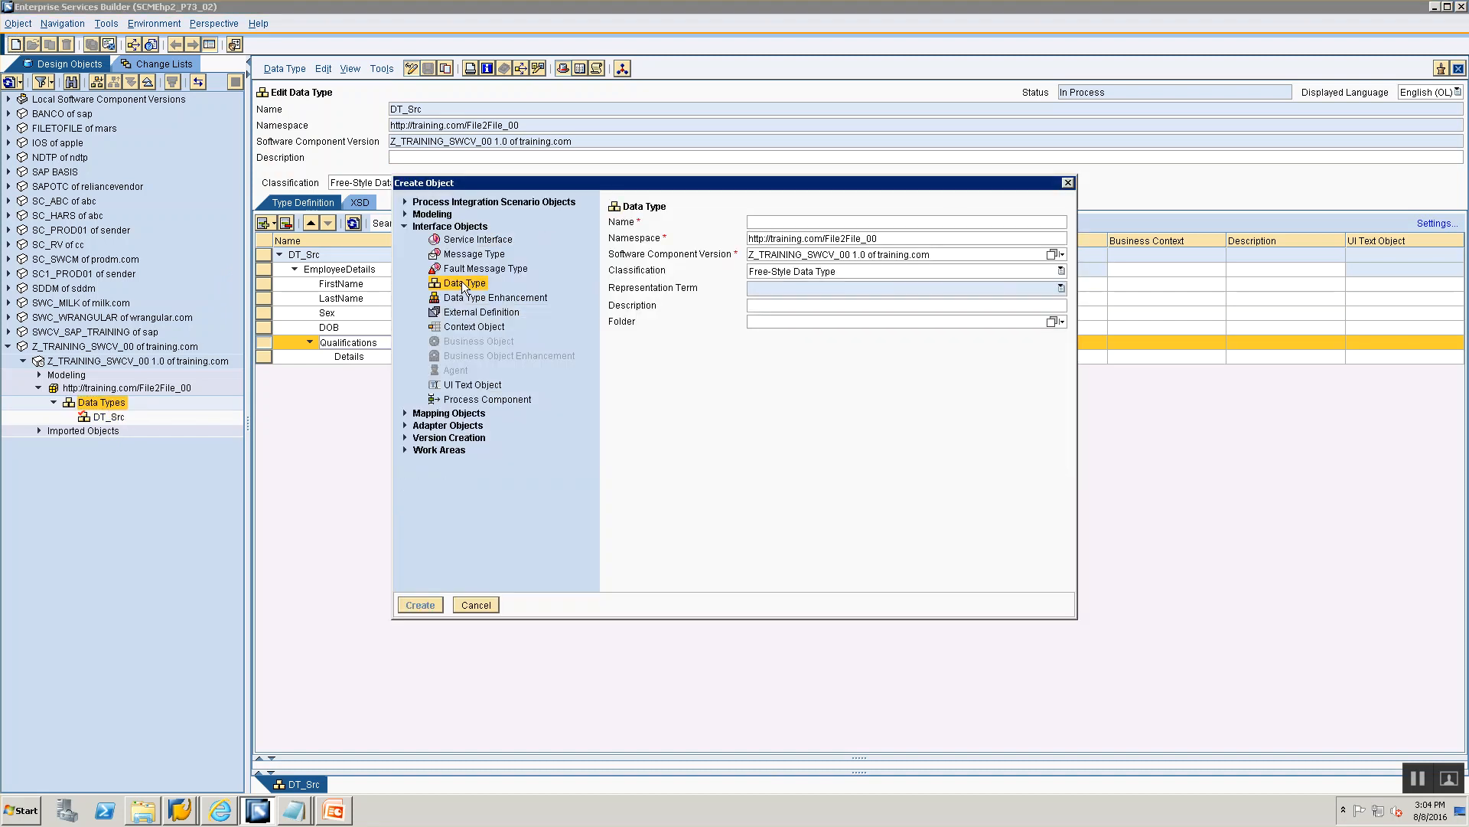
type("DT_Tgt")
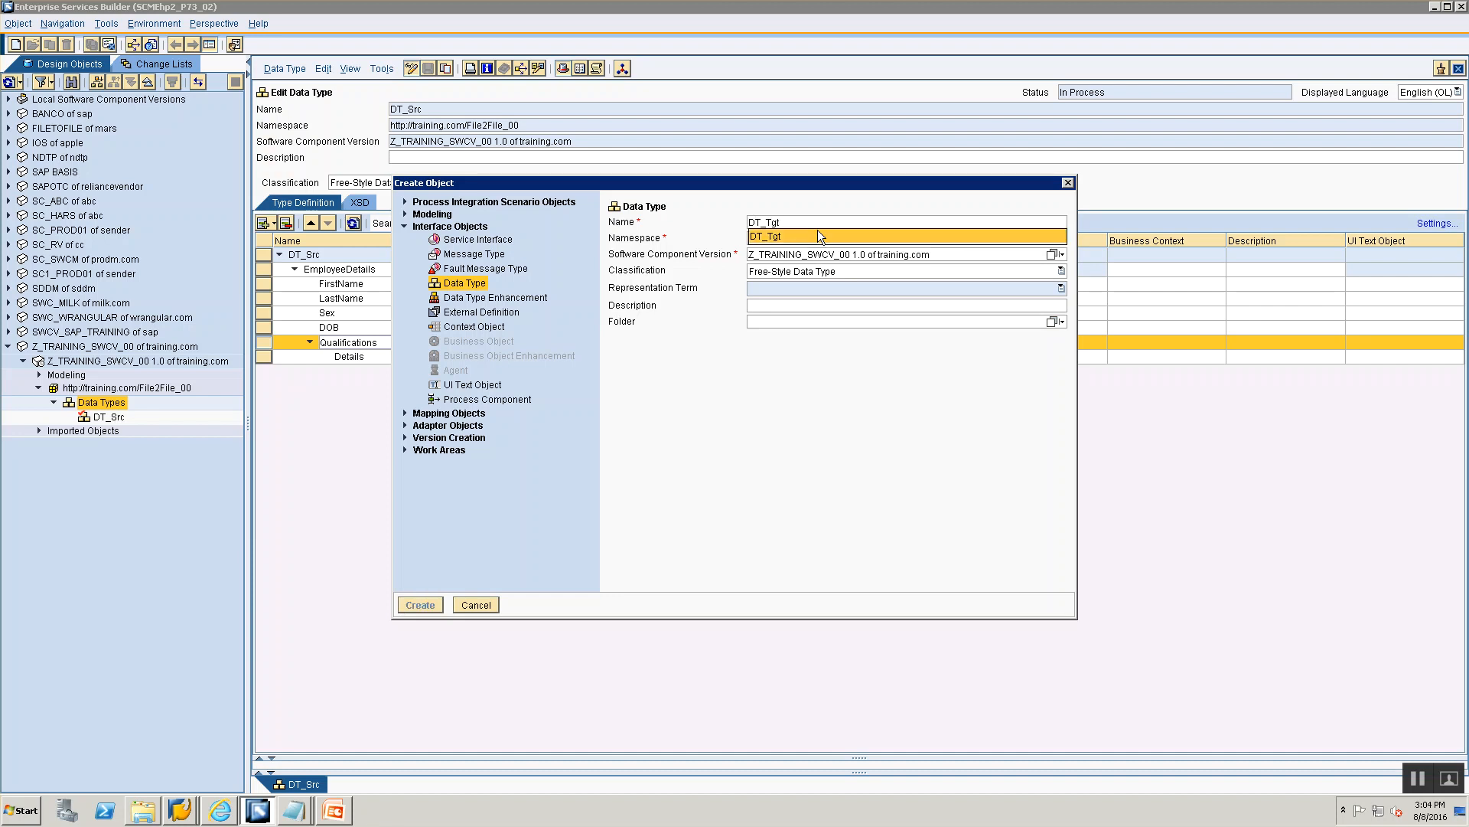
left_click(818, 233)
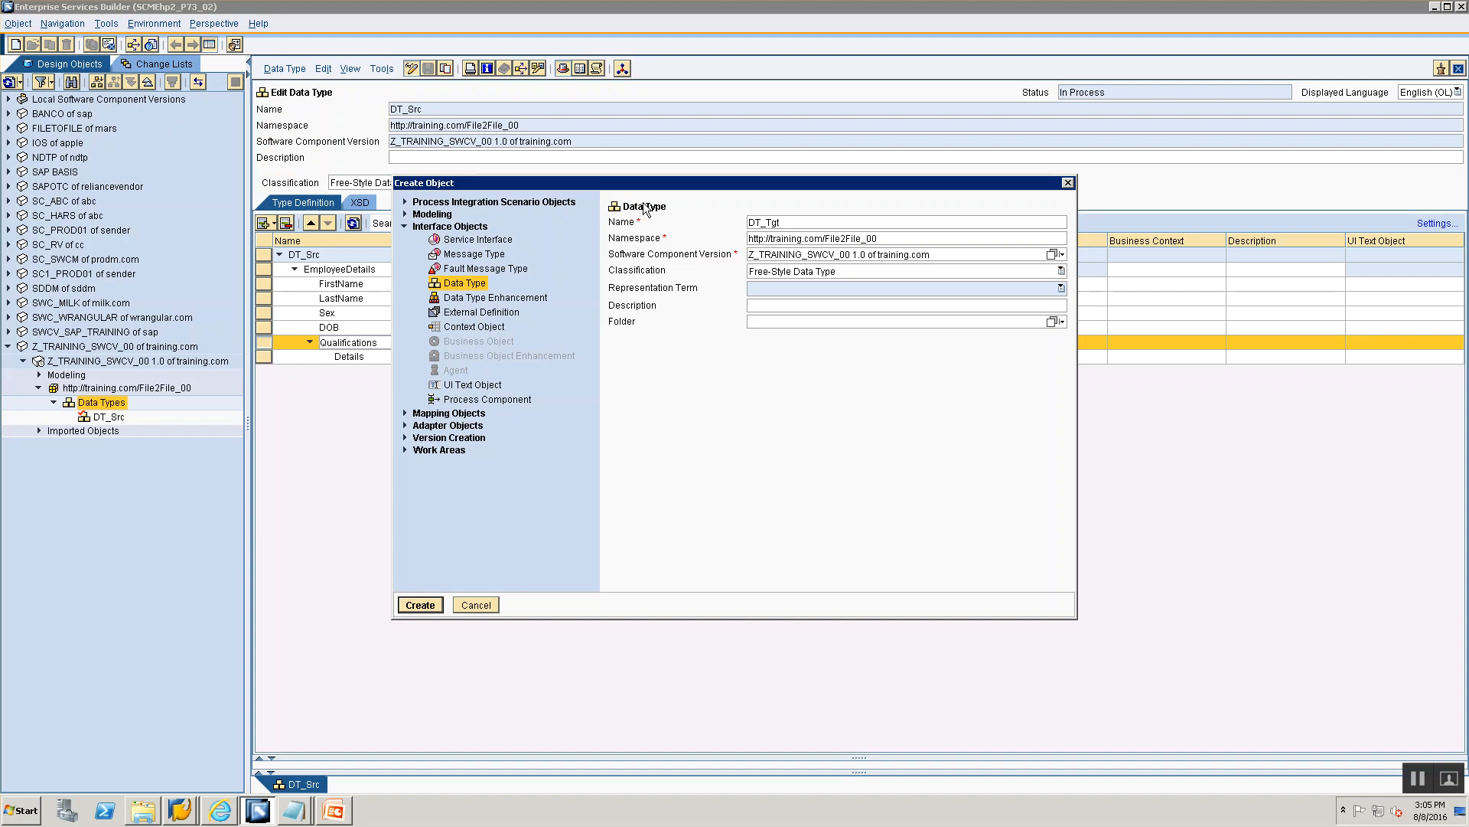
left_click(419, 604)
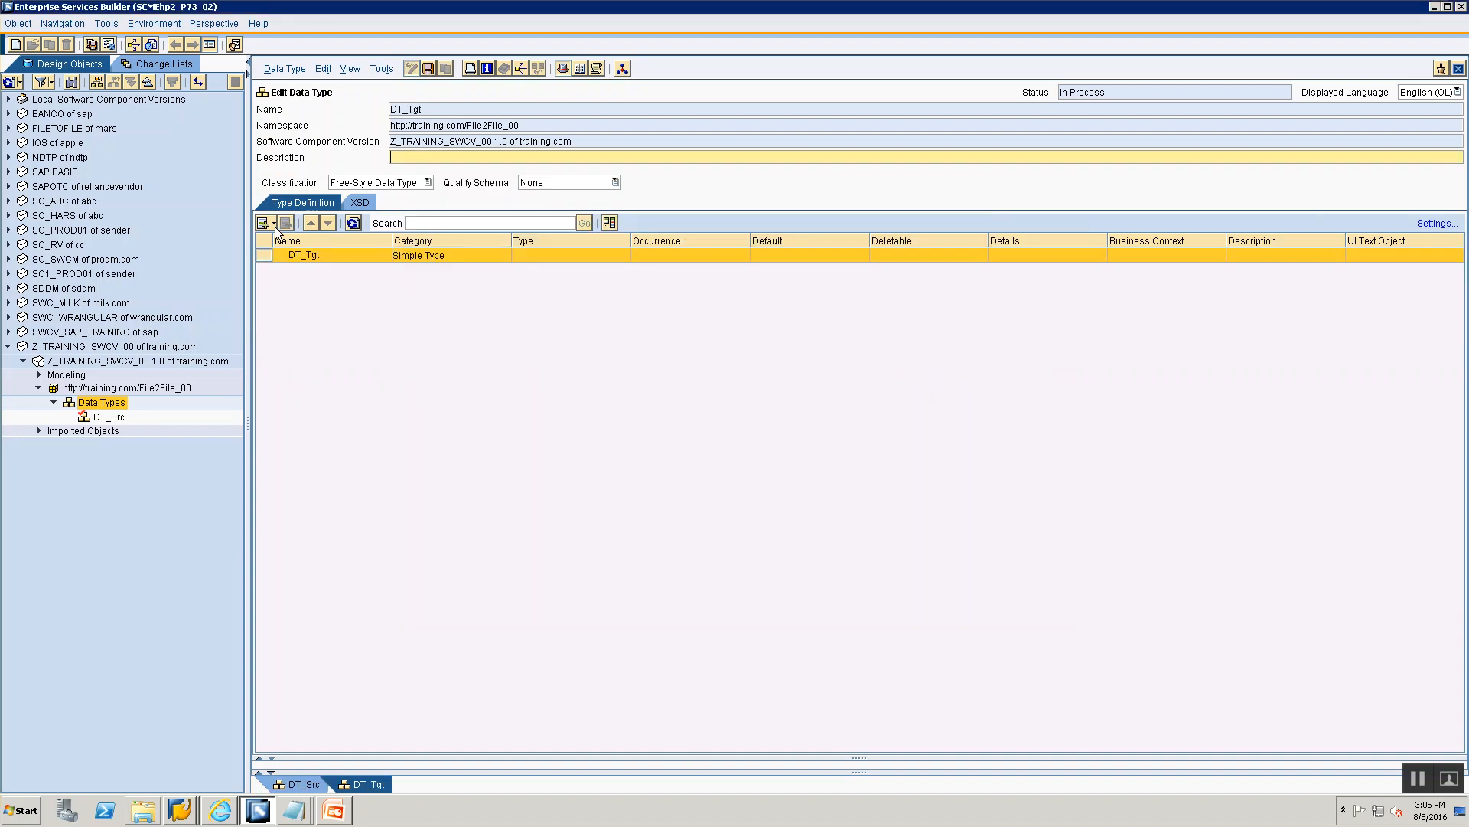
Consult DT_Tgt on the PowerPoint Data Type slide, and insert a subelement Name of type xsd:string in the Enterprise Services Builder.
key("alt+Tab")
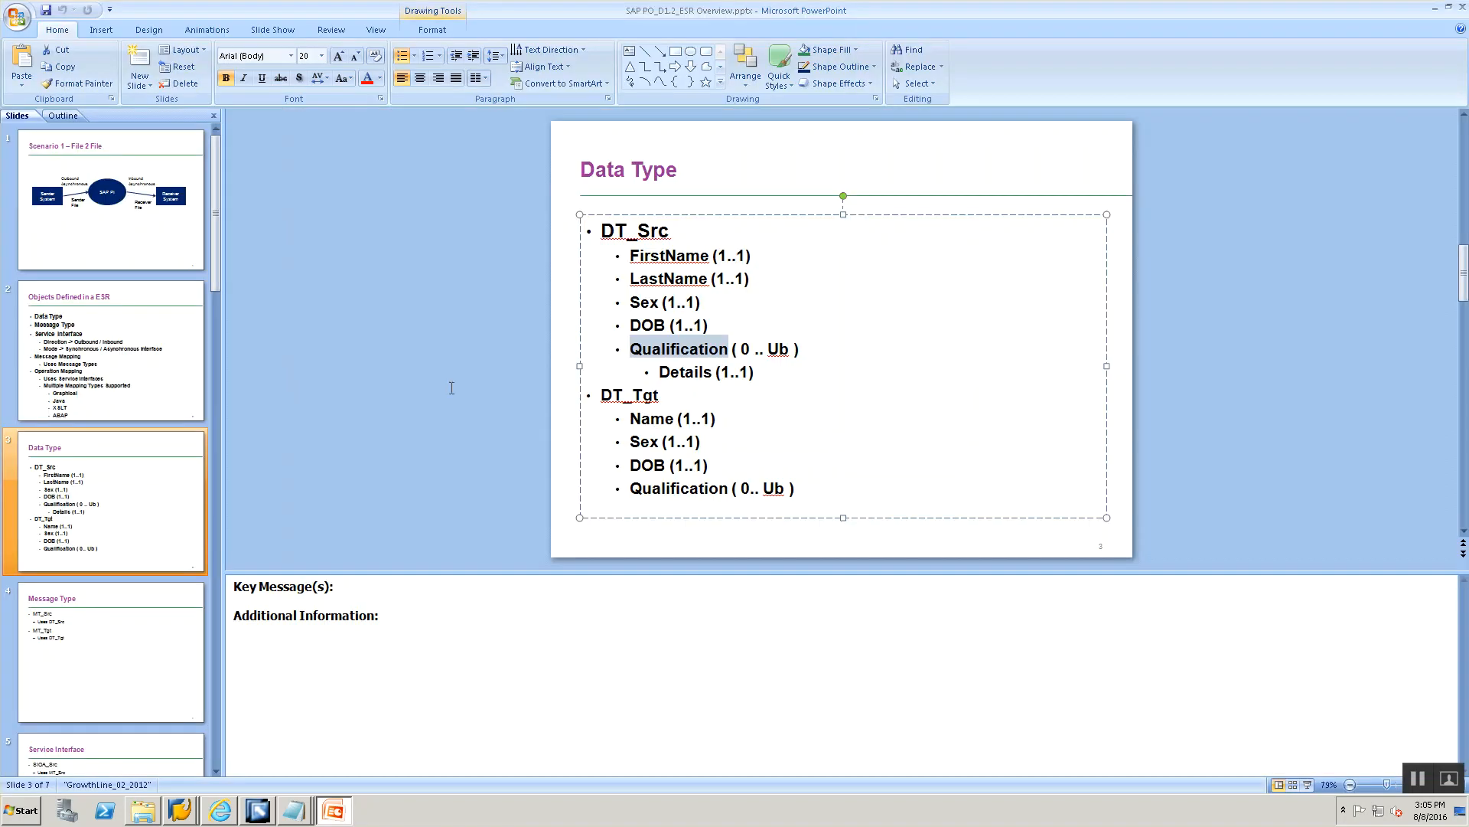
key("alt+Tab")
left_click(272, 222)
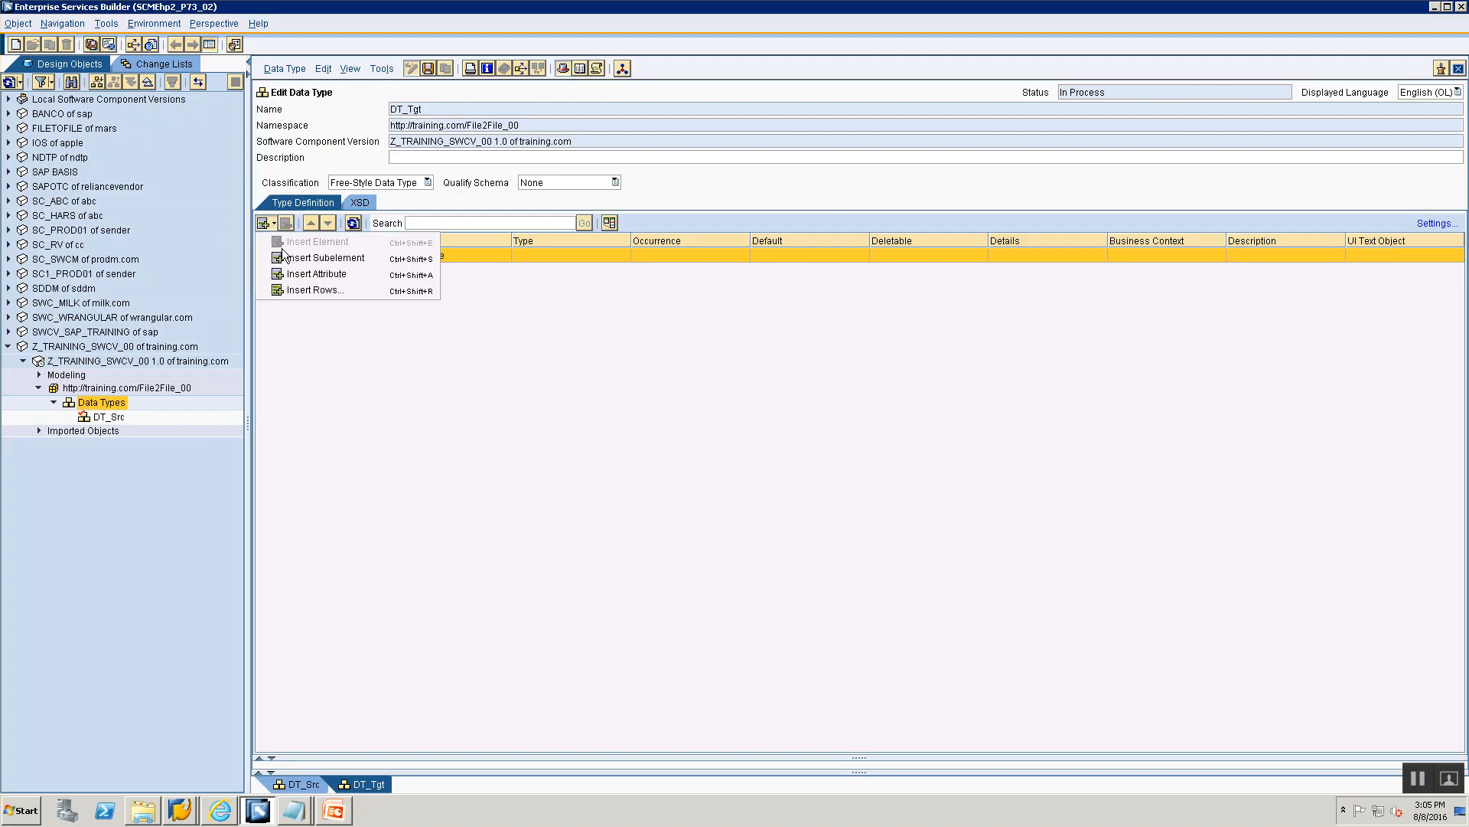
left_click(314, 265)
type("Name")
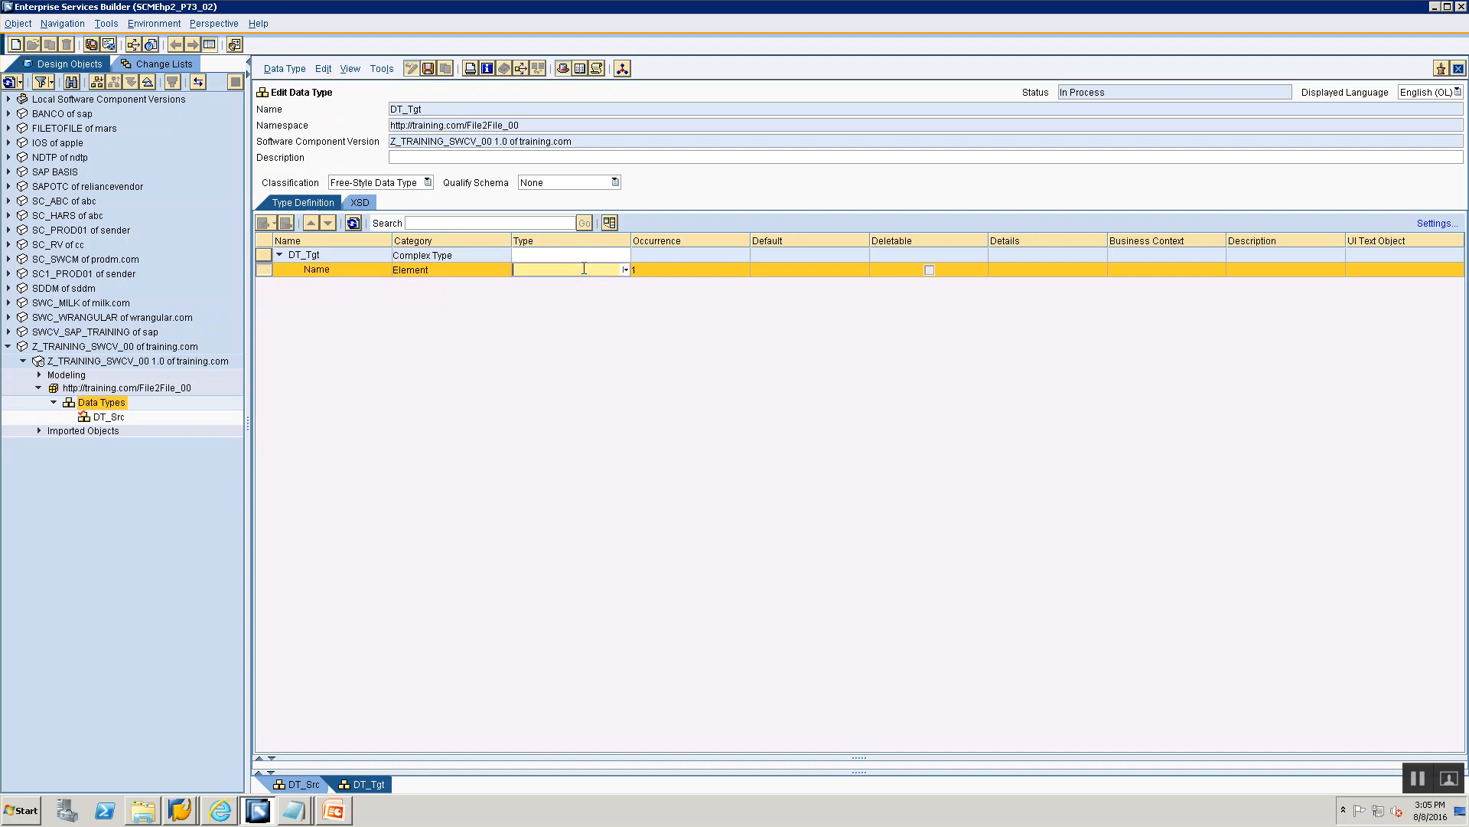
left_click(626, 271)
left_click(632, 286)
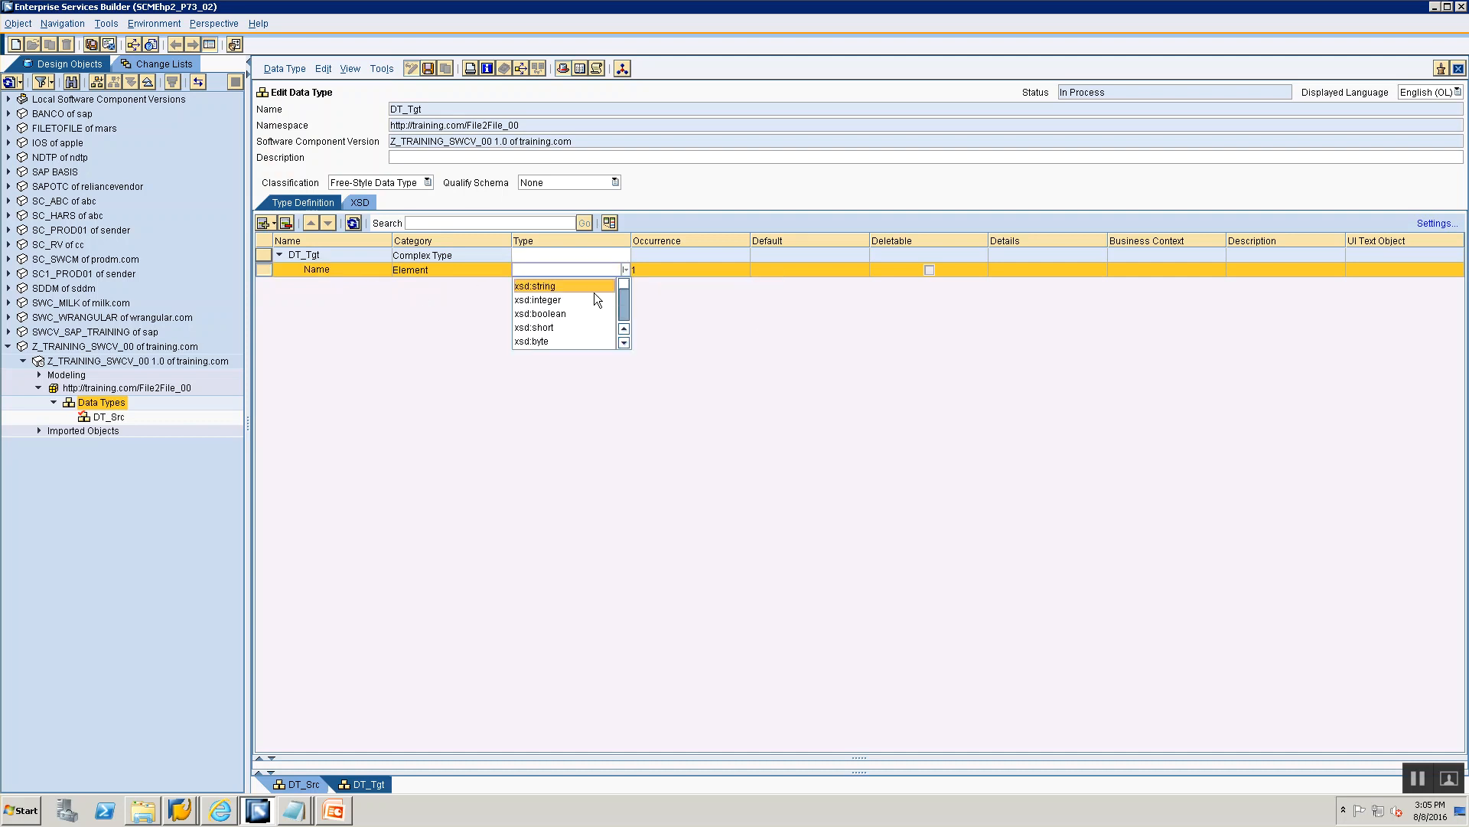
left_click(594, 289)
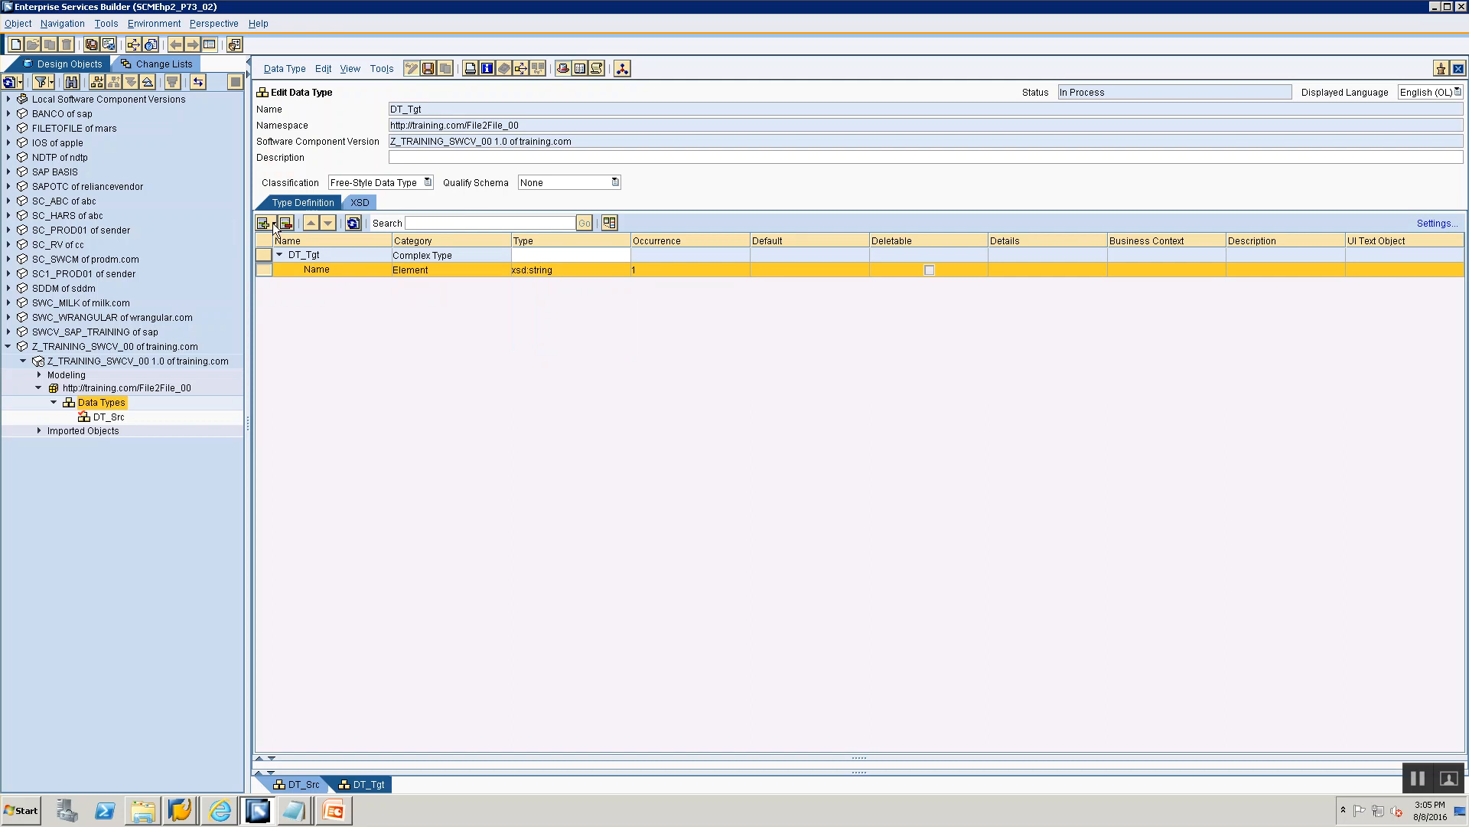
Insert an element named Sex after Name, checking the PowerPoint Data Type slide, and assign it the type xsd:string.
left_click(273, 223)
left_click(283, 243)
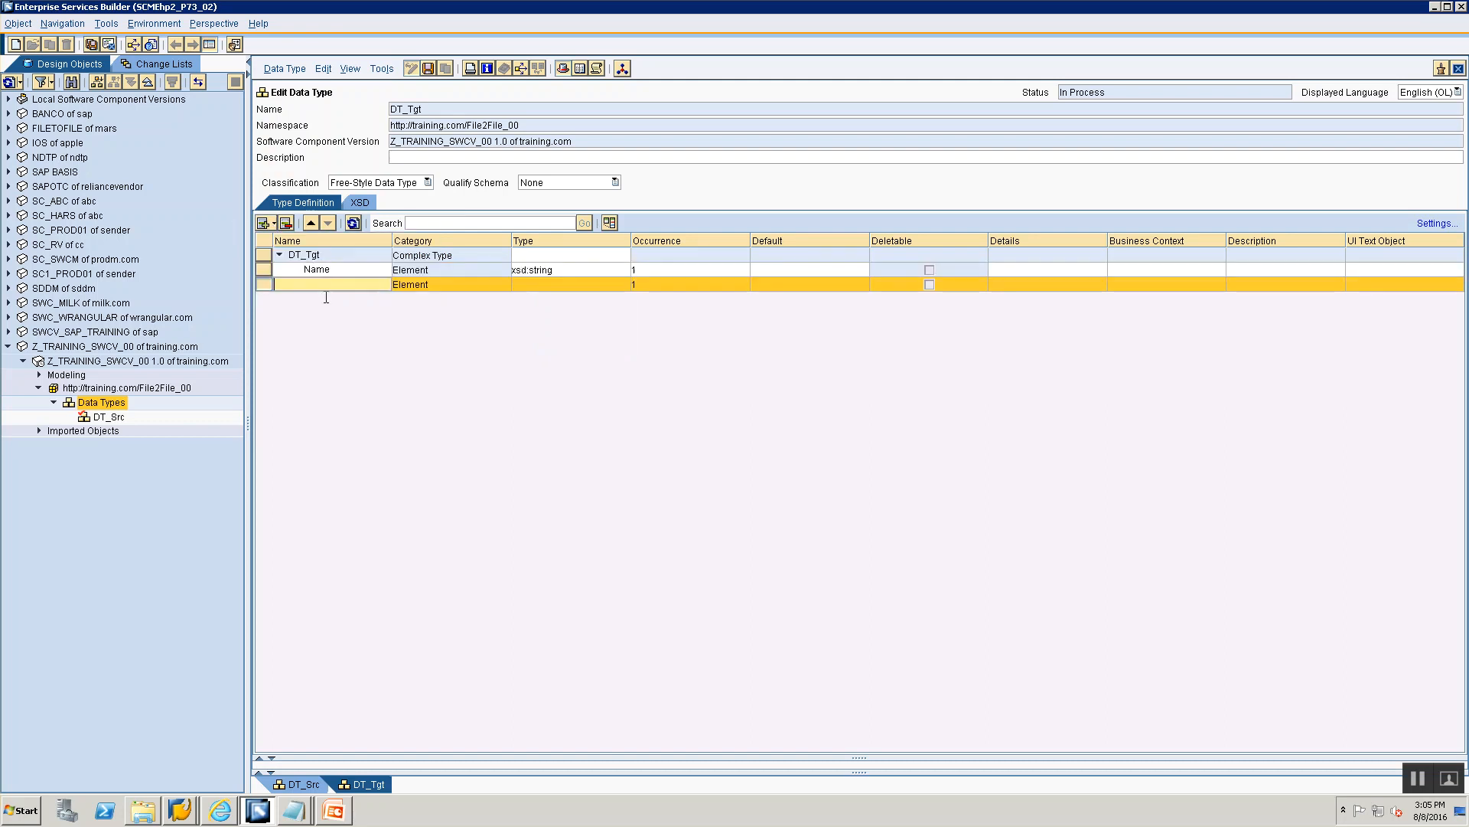
key("alt+Tab")
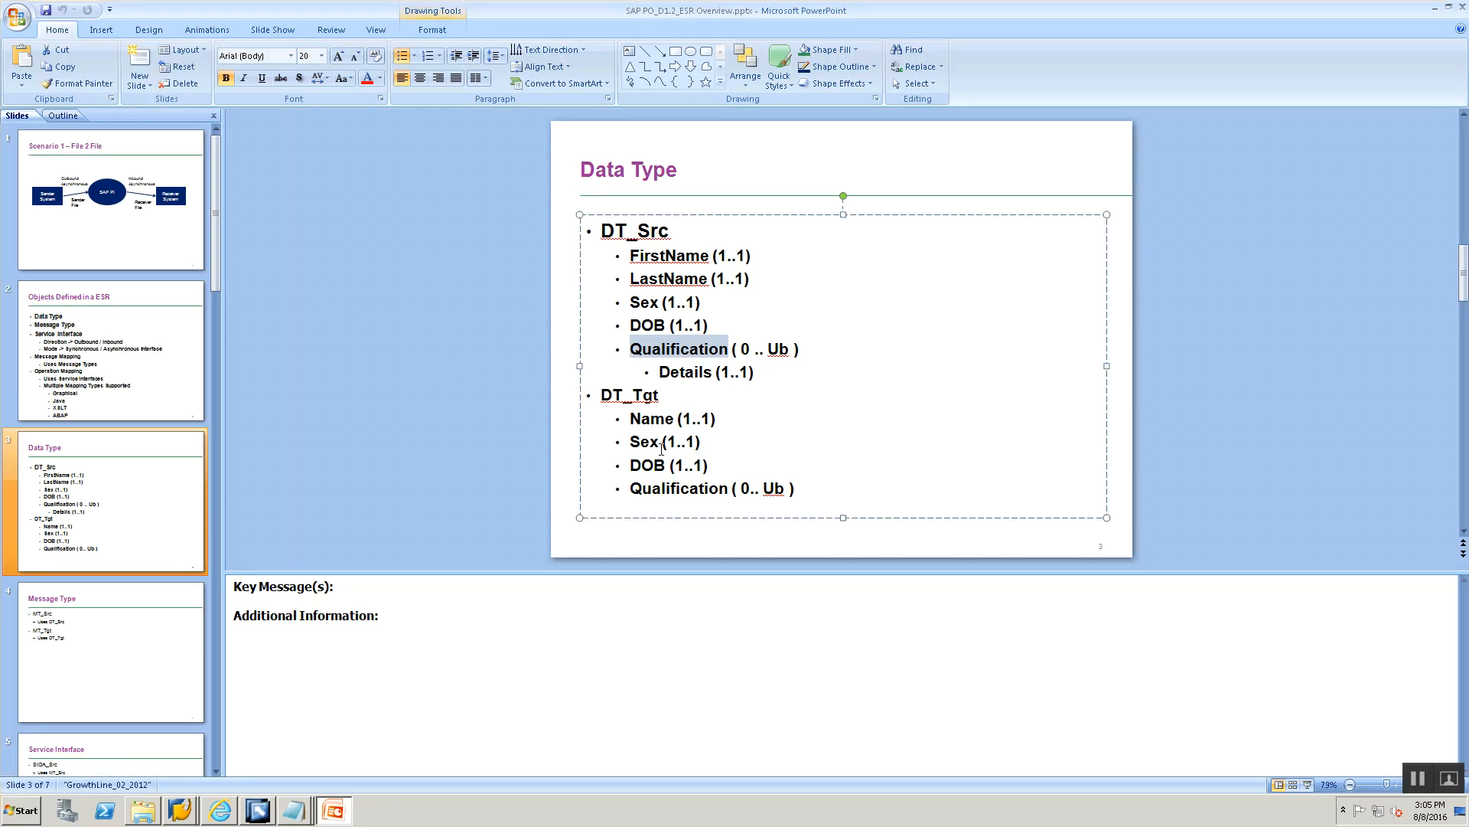
key("alt+Tab")
type("Sex")
left_click(586, 288)
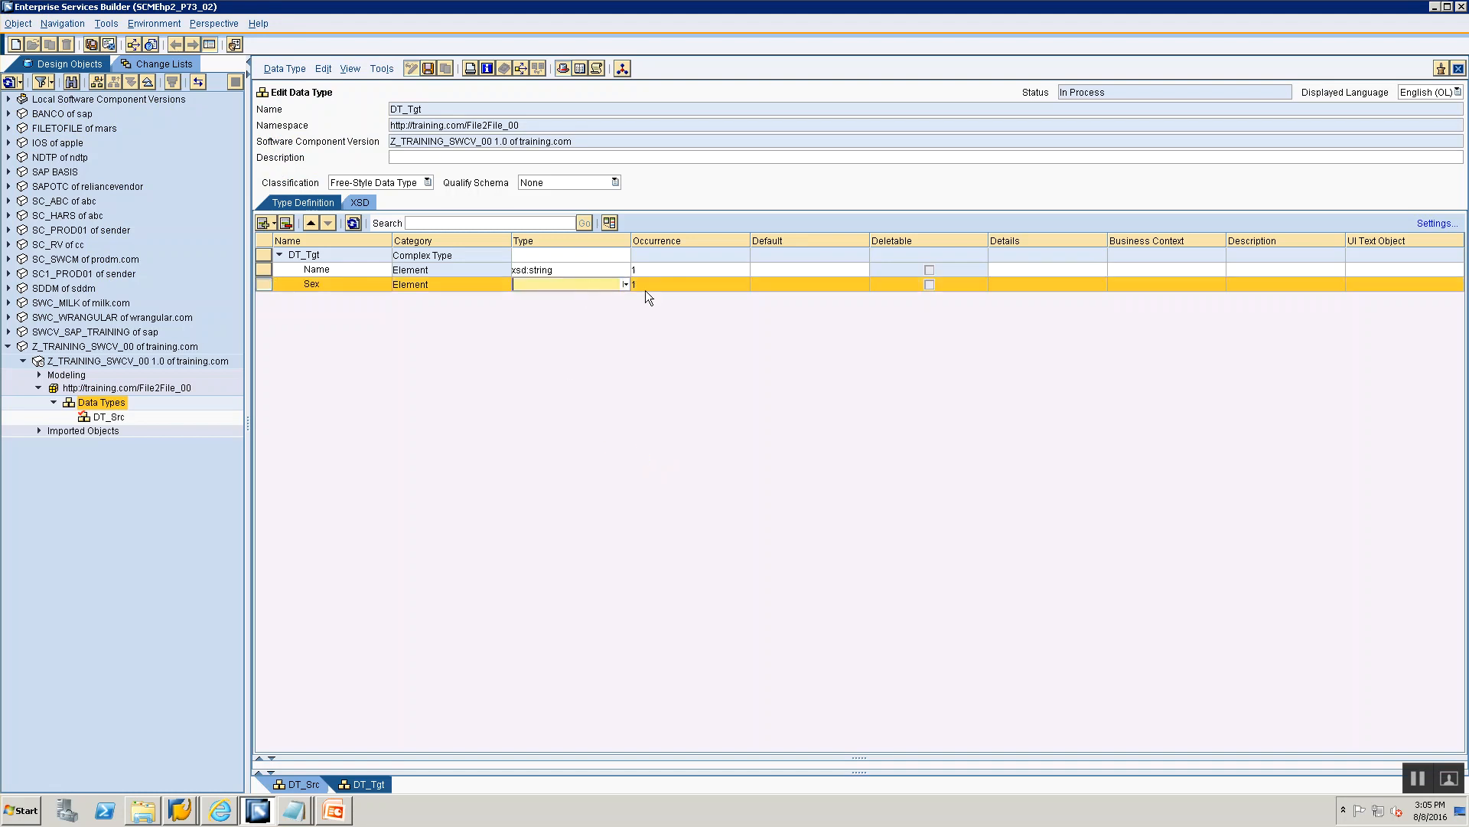
left_click(626, 284)
left_click(633, 300)
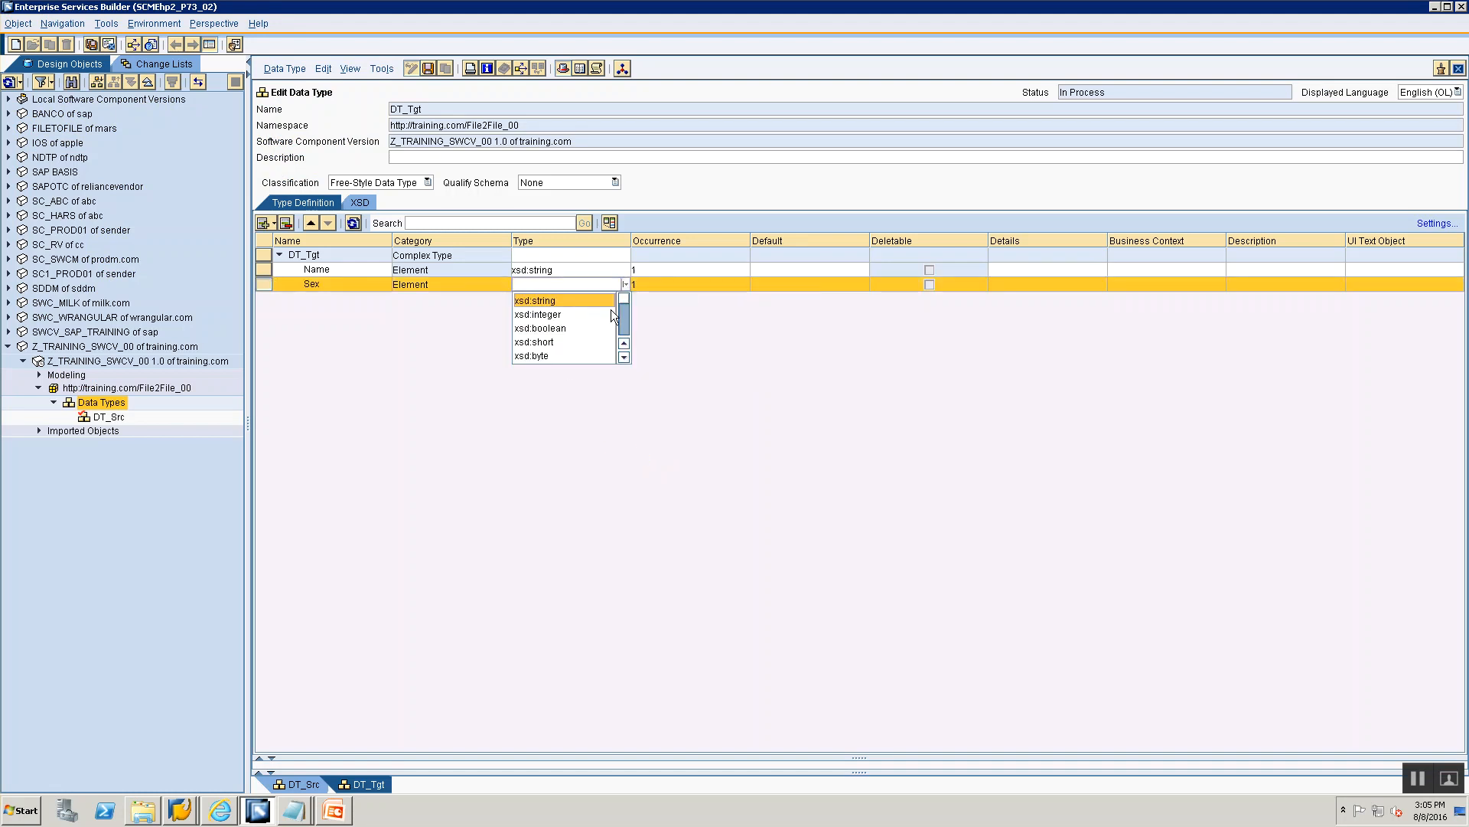
left_click(590, 303)
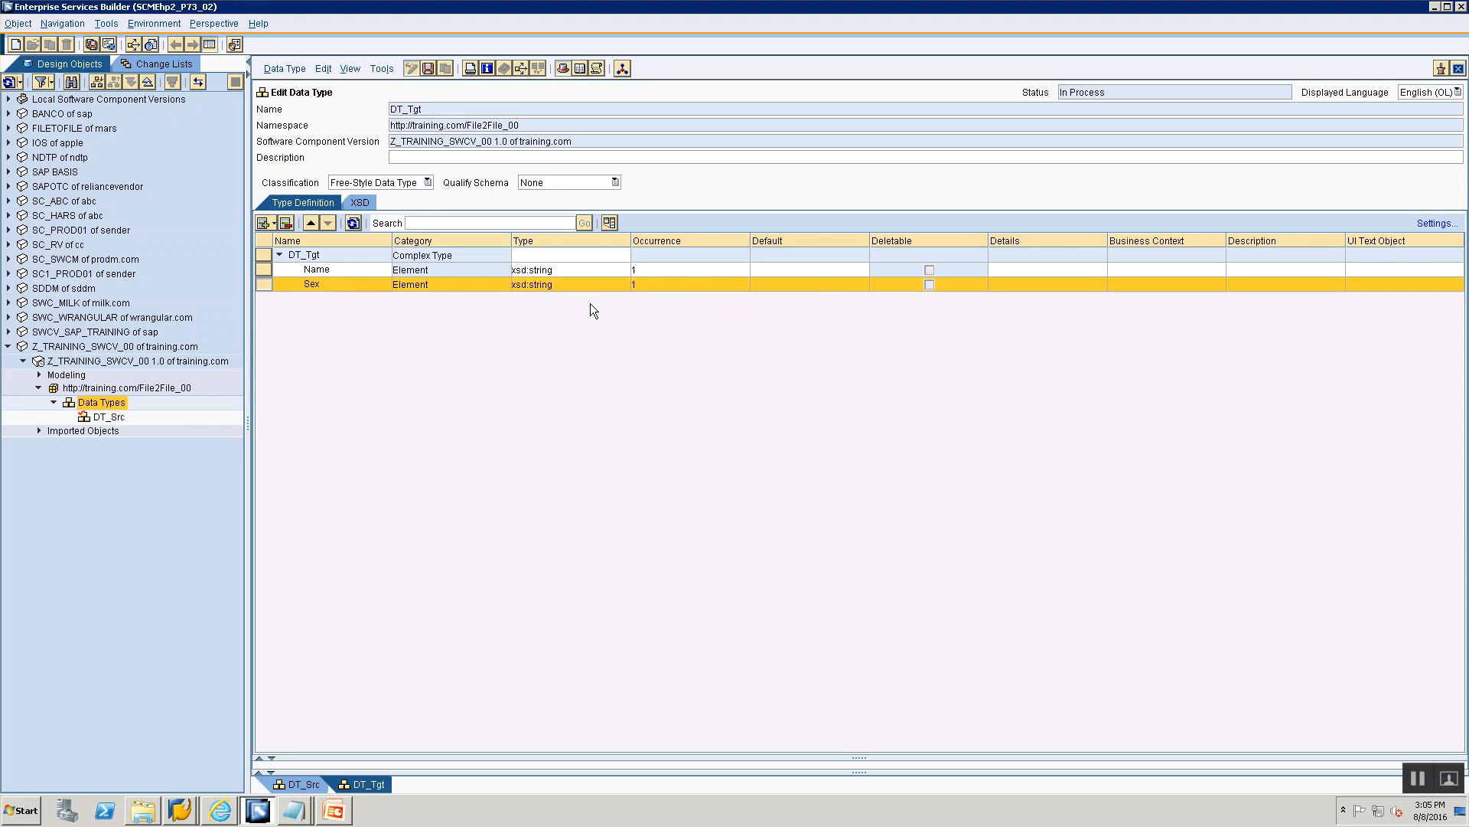
Insert an element named DateOfBirth after Sex, checking the PowerPoint Data Type slide, and assign it the type xsd:string.
key("alt+Tab")
key("alt+Tab")
left_click(273, 222)
left_click(301, 251)
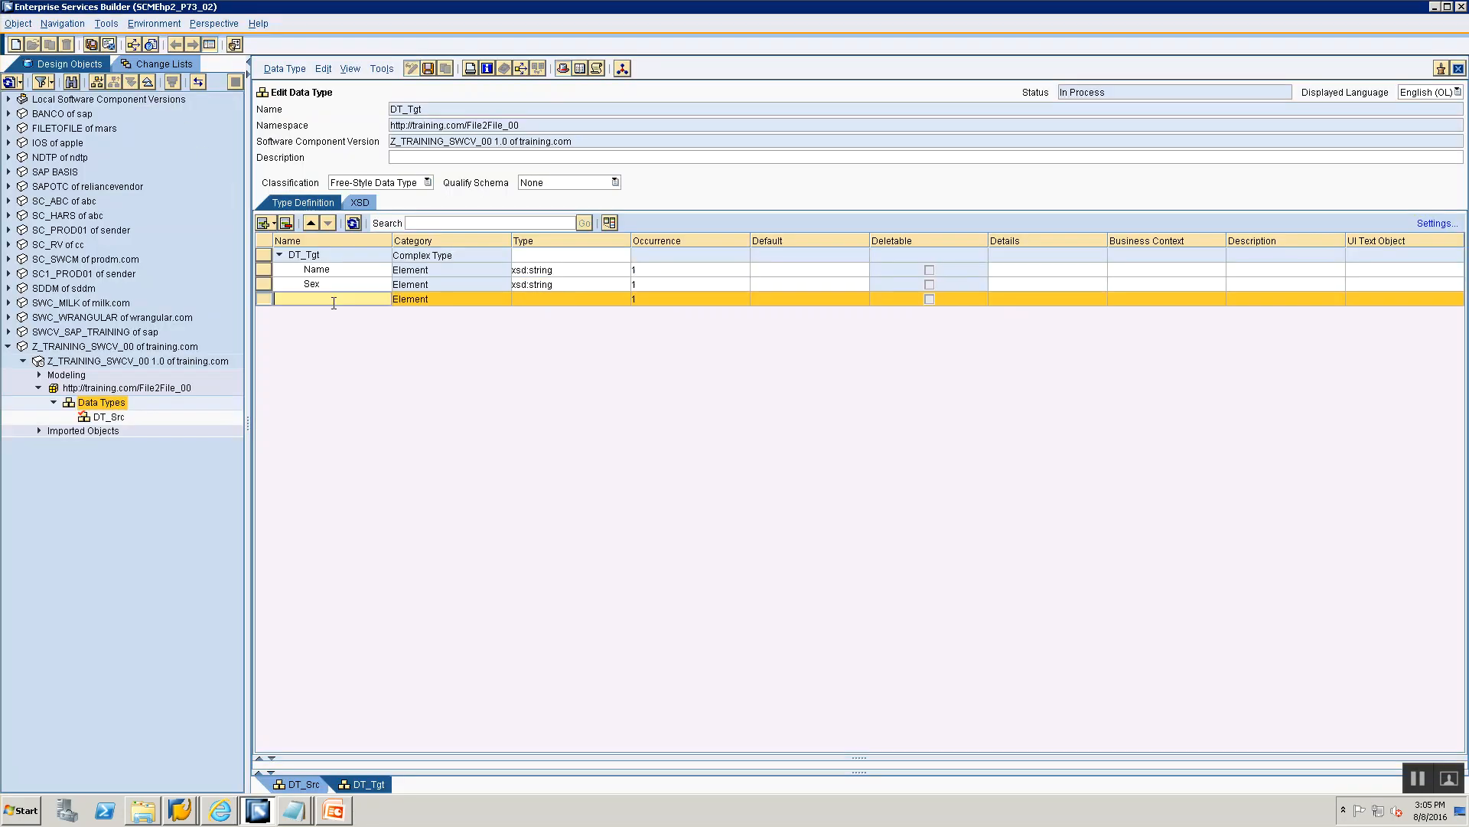
type("DateOfBirth")
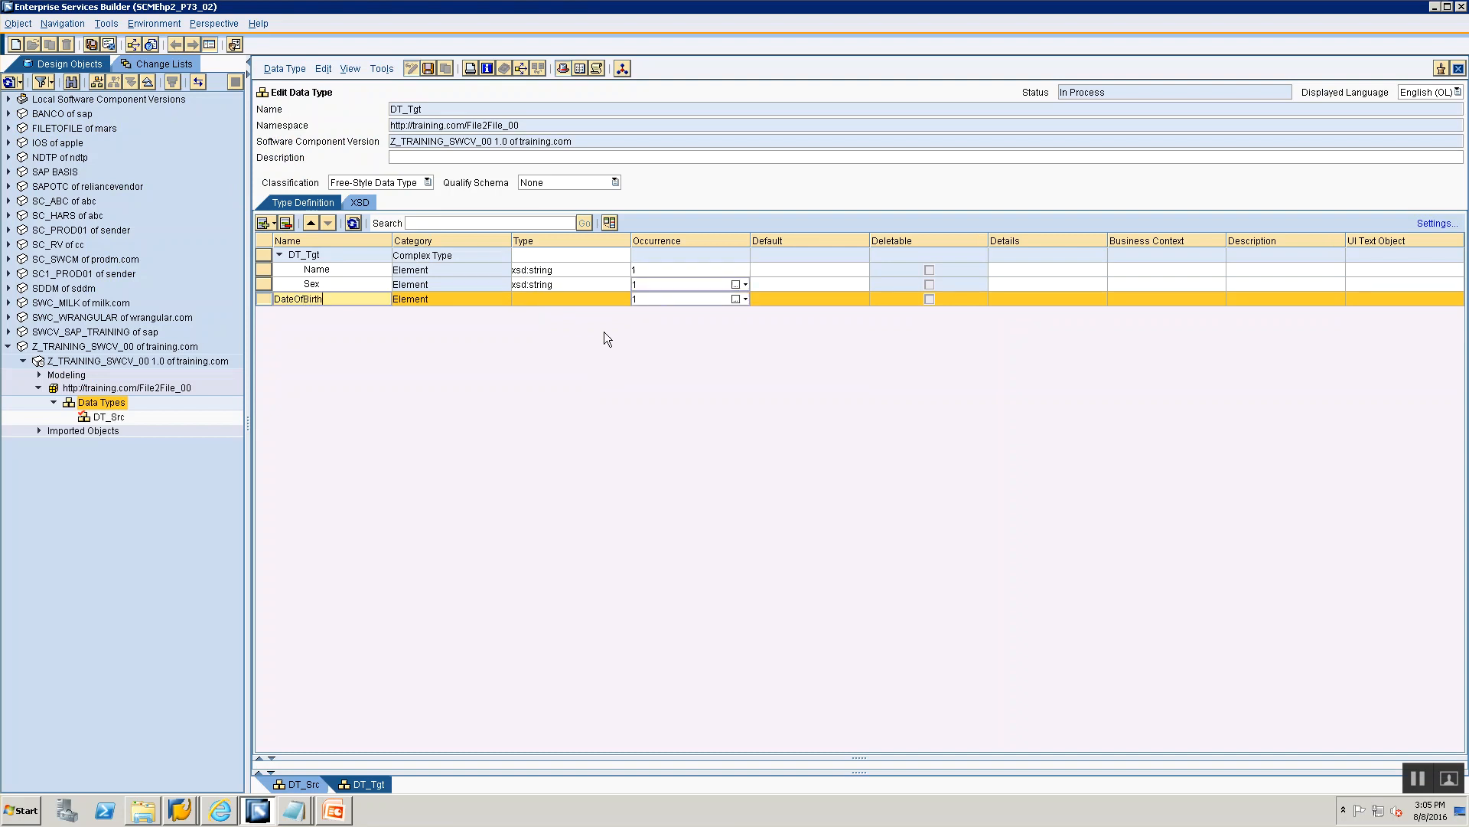
left_click(604, 298)
left_click(624, 300)
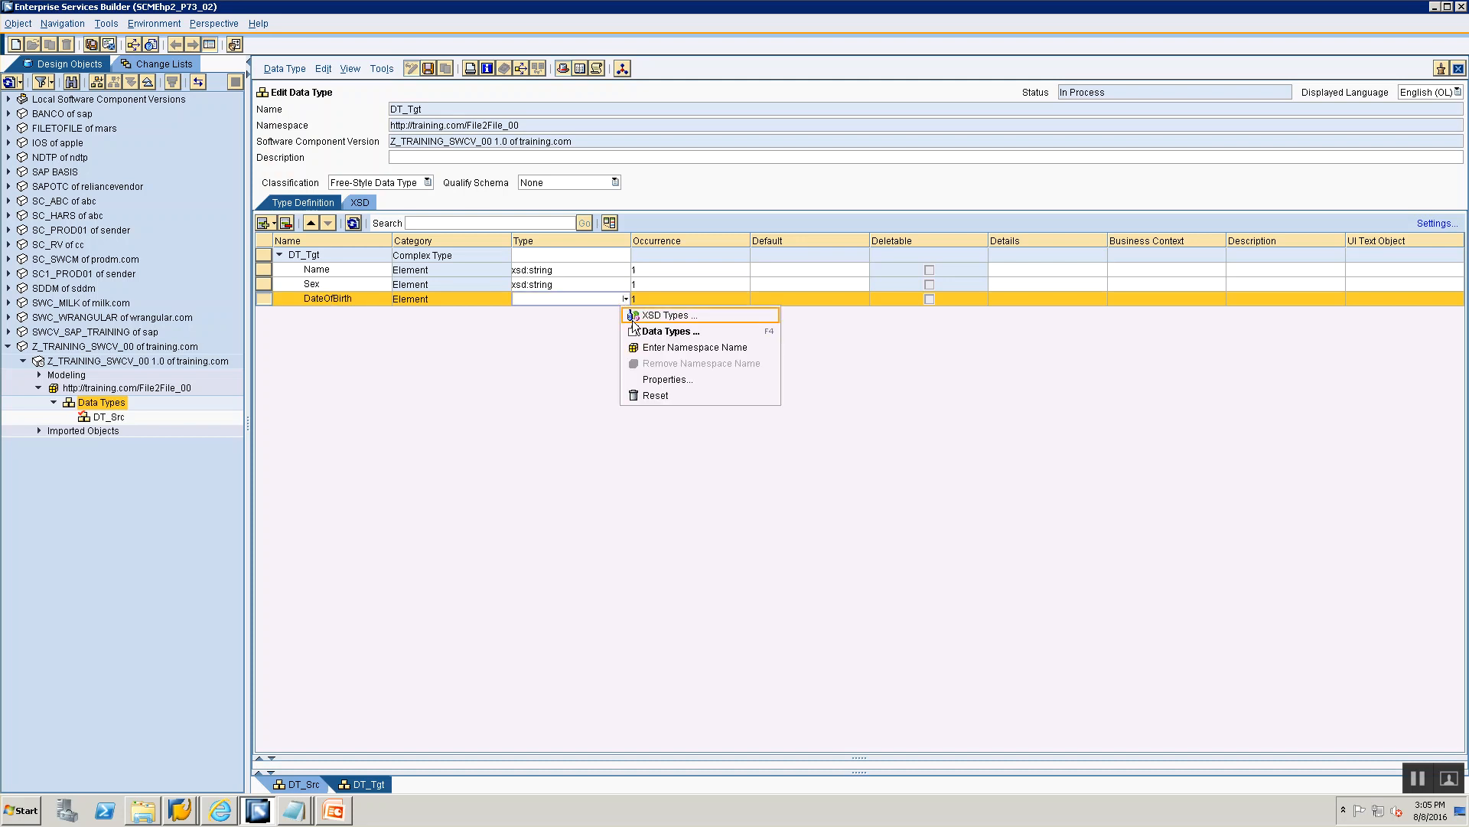
left_click(632, 315)
left_click(578, 315)
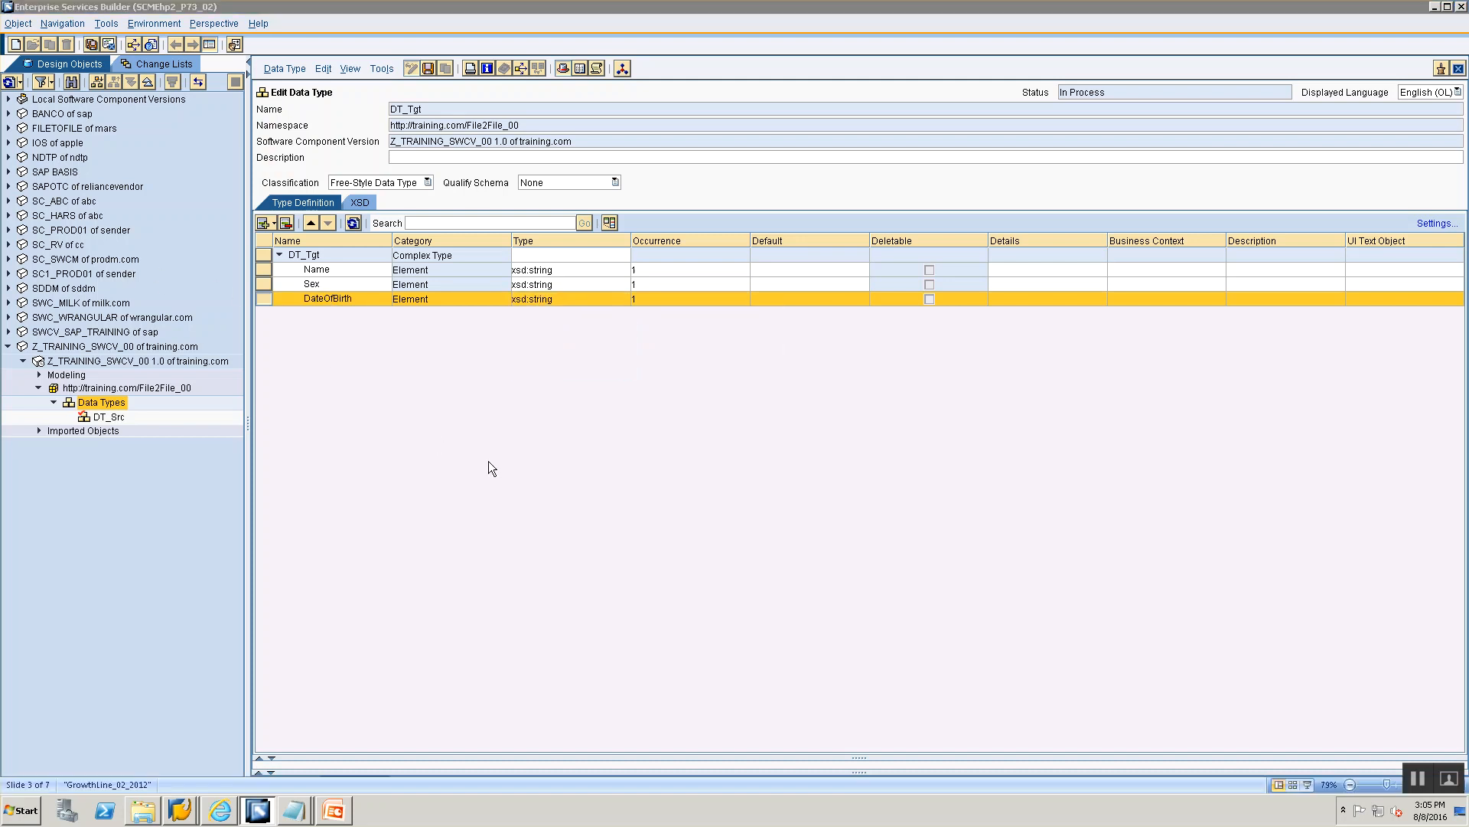
Insert an element named Qualification after DateOfBirth, checking the PowerPoint Data Type slide, and assign it the type xsd:string.
key("alt+Tab")
key("alt+Tab")
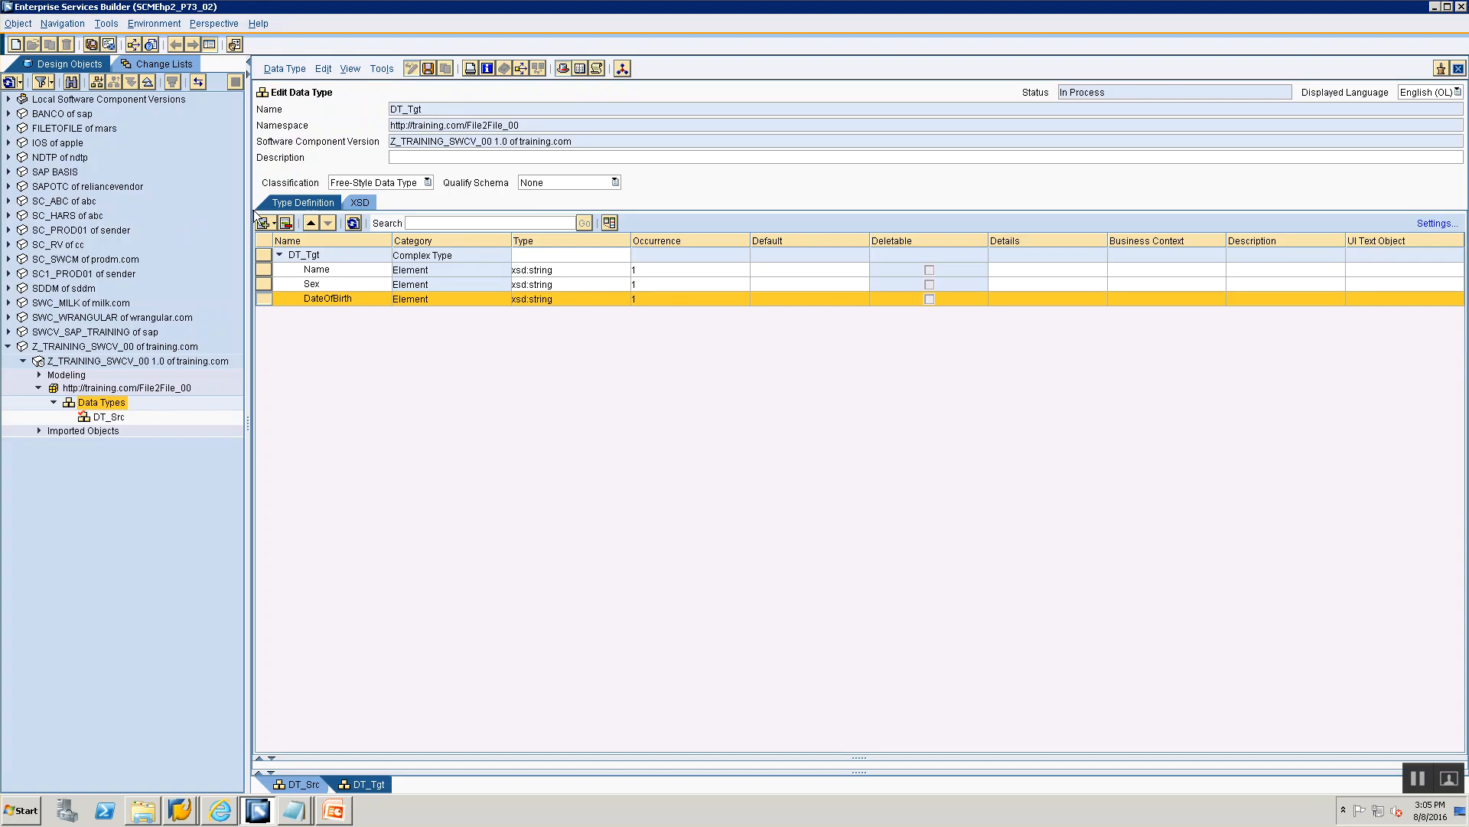
left_click(274, 223)
left_click(300, 269)
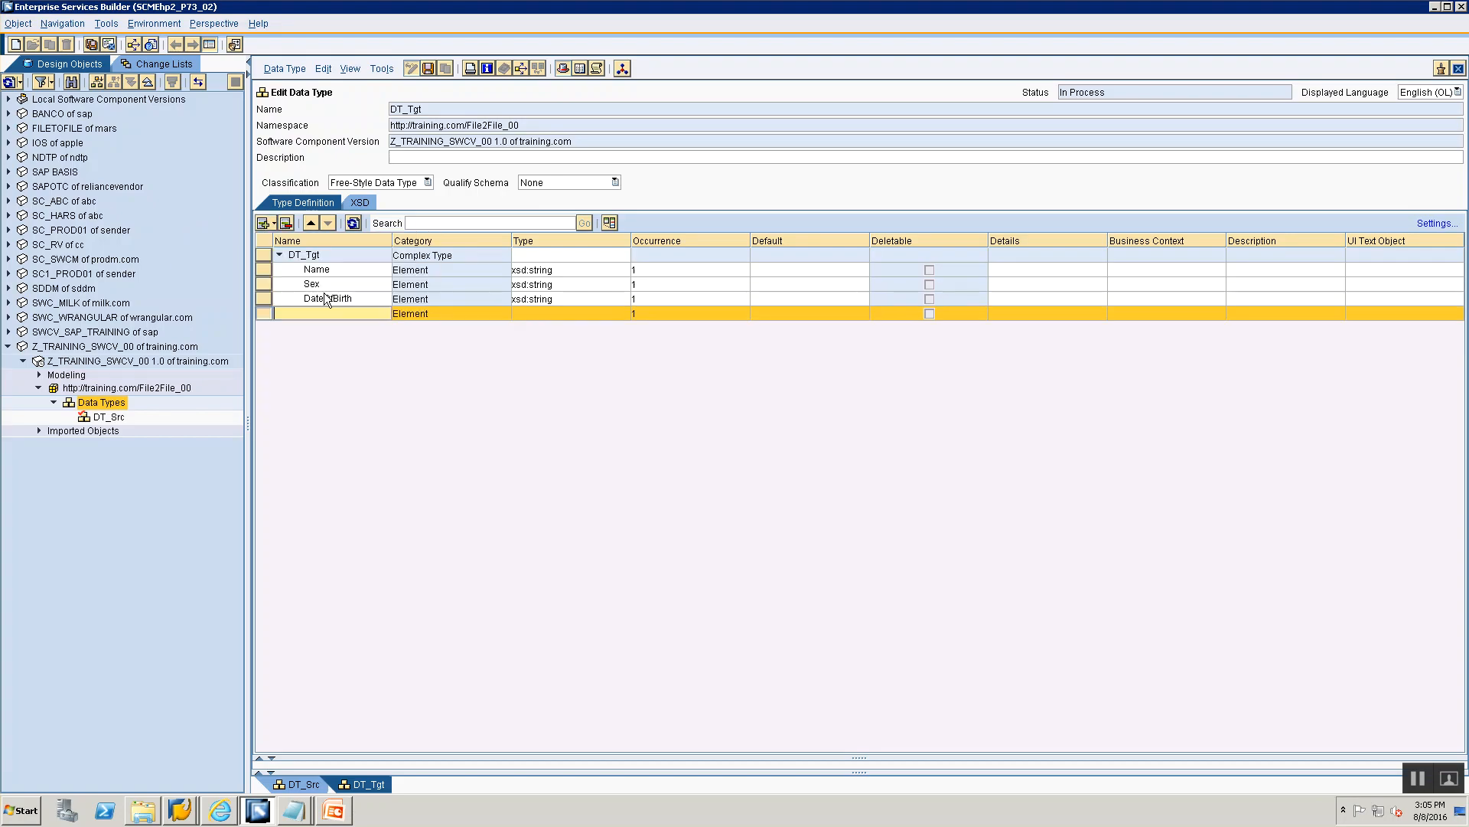
type("Qualification")
left_click(576, 317)
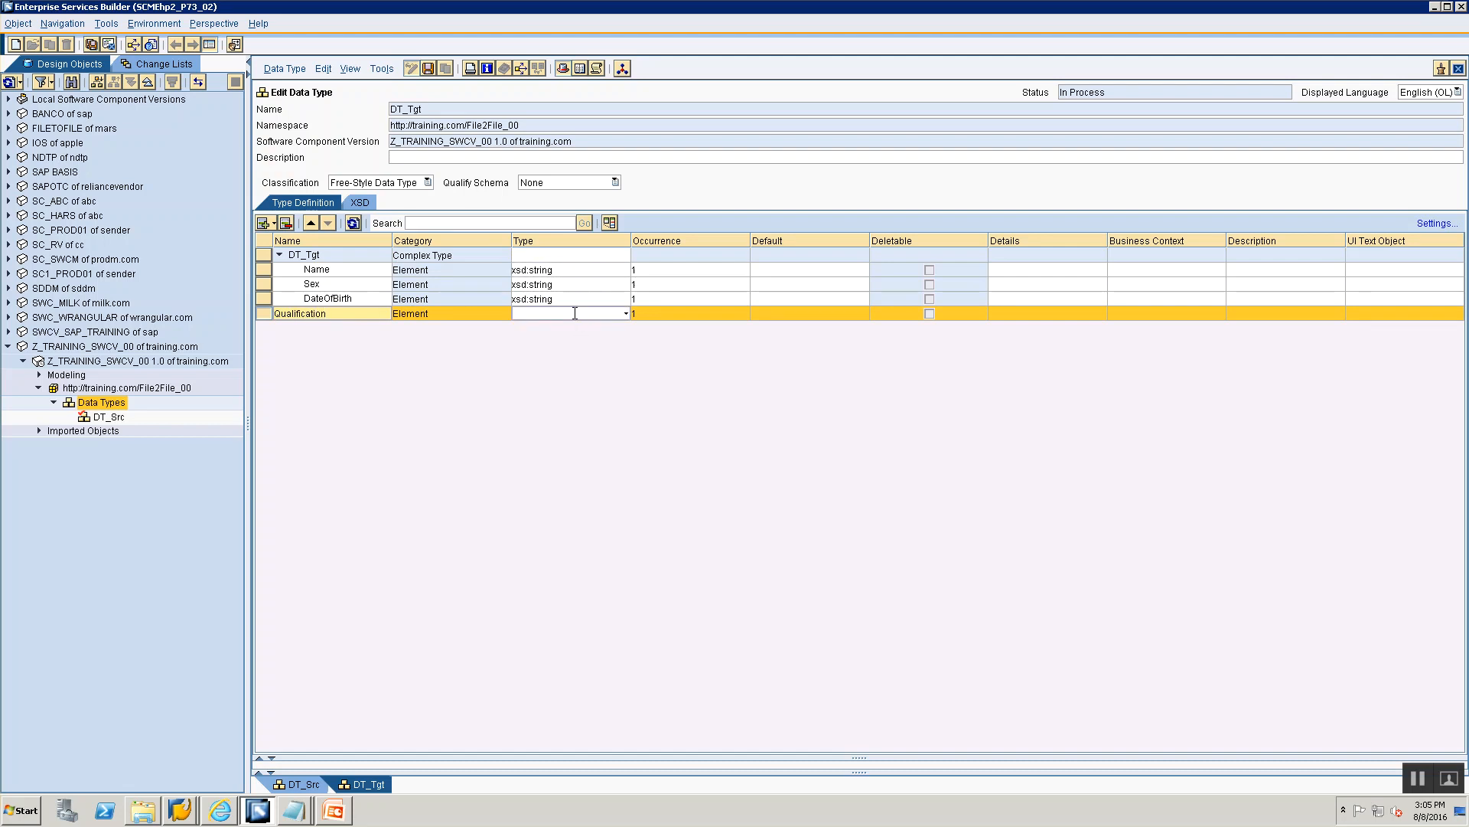
left_click(627, 314)
left_click(649, 329)
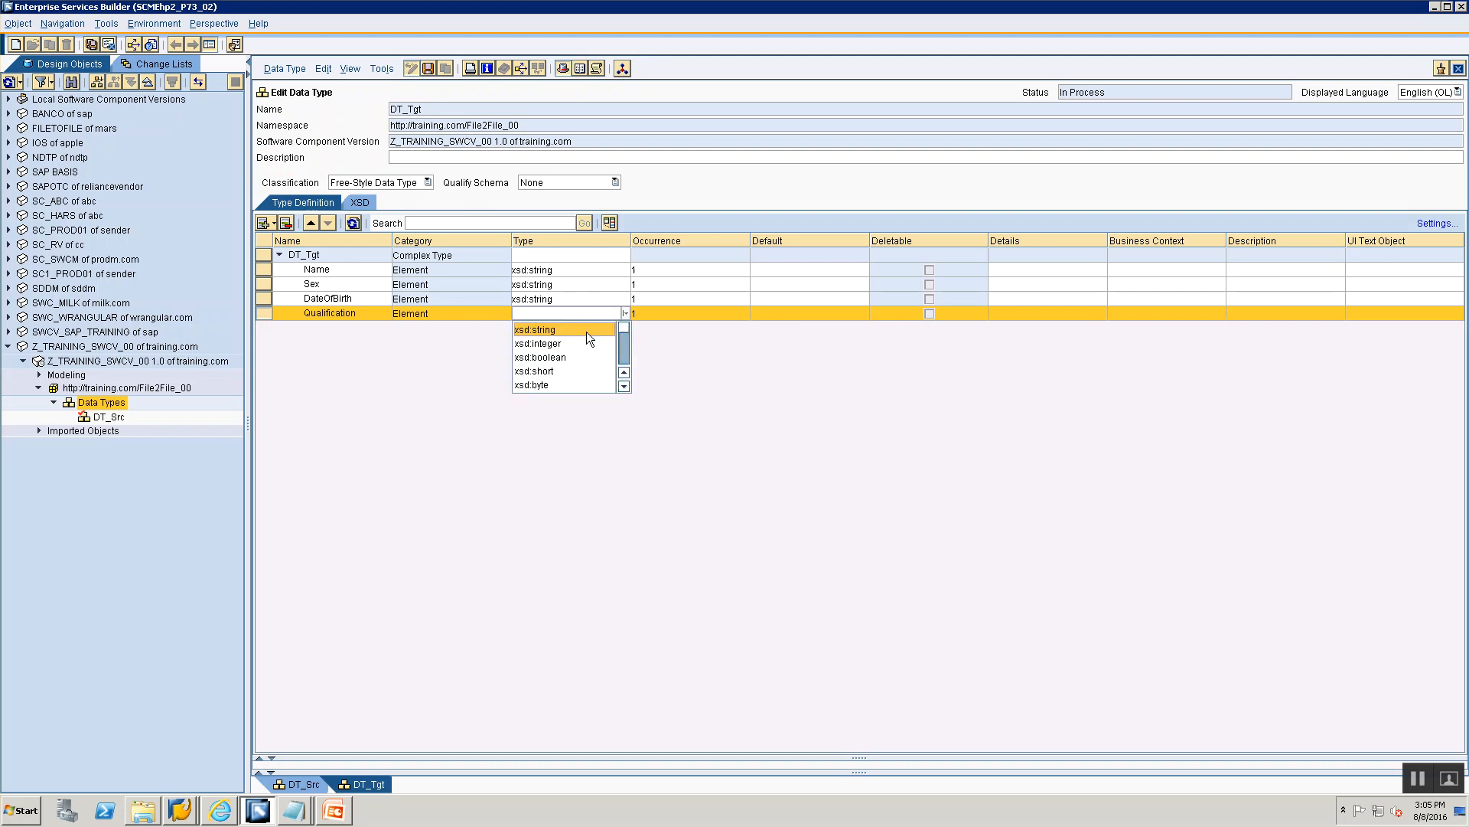
left_click(580, 329)
Set the Qualification element's occurrence to minOccurs 0 and maxOccurs unbounded.
left_click(659, 319)
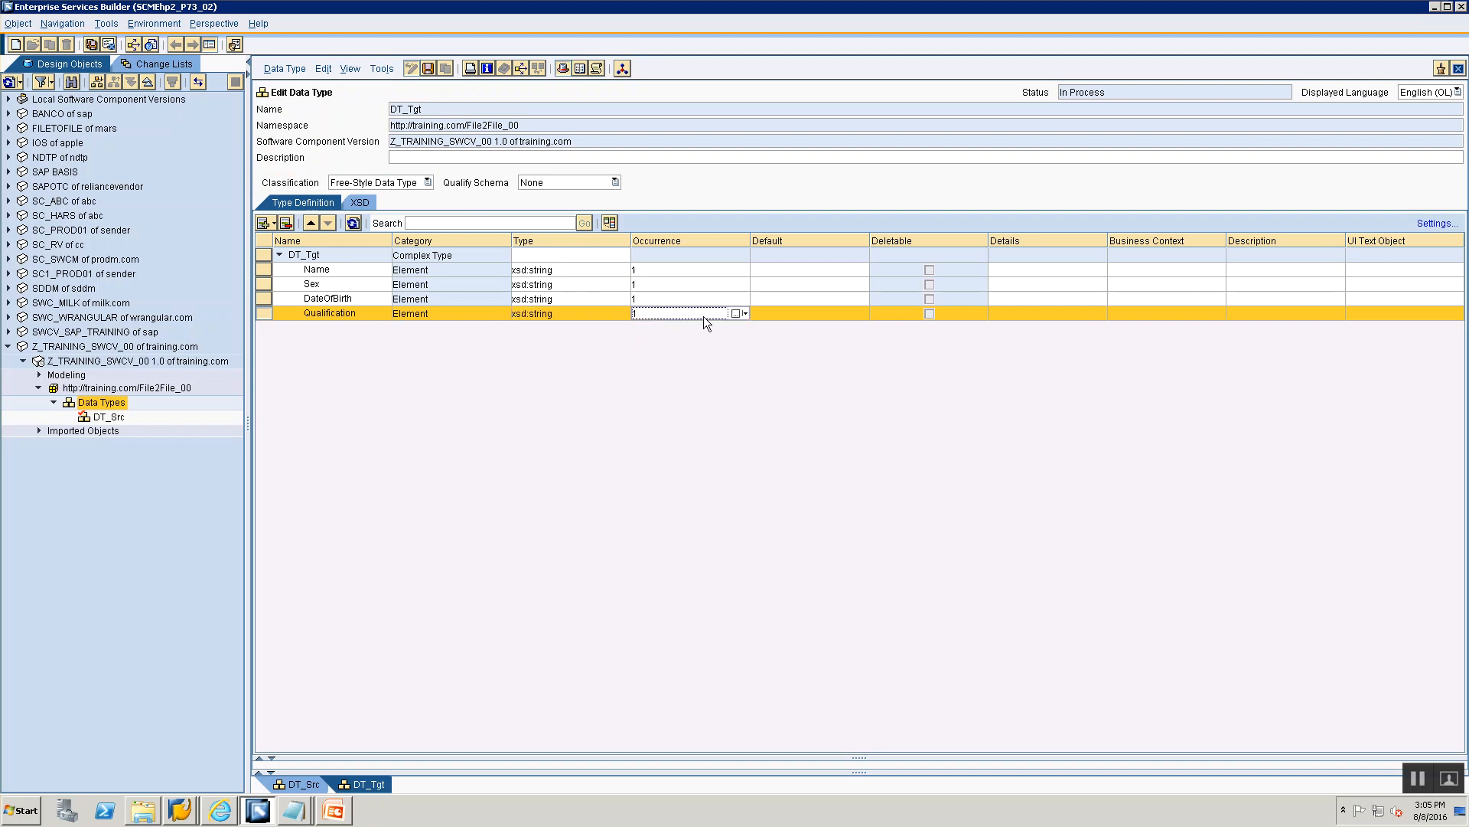
left_click(739, 313)
left_click(763, 392)
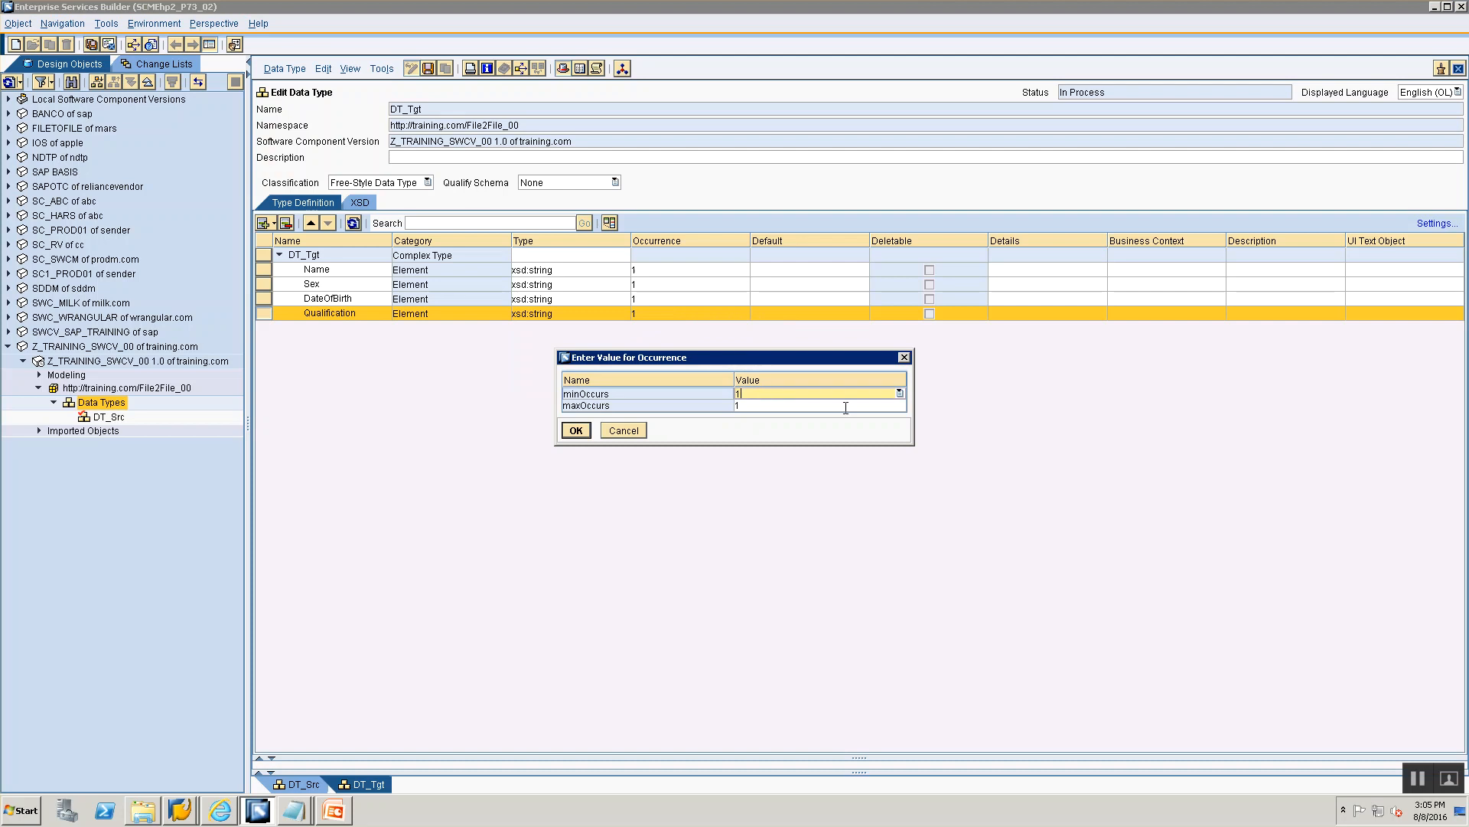
left_click(899, 392)
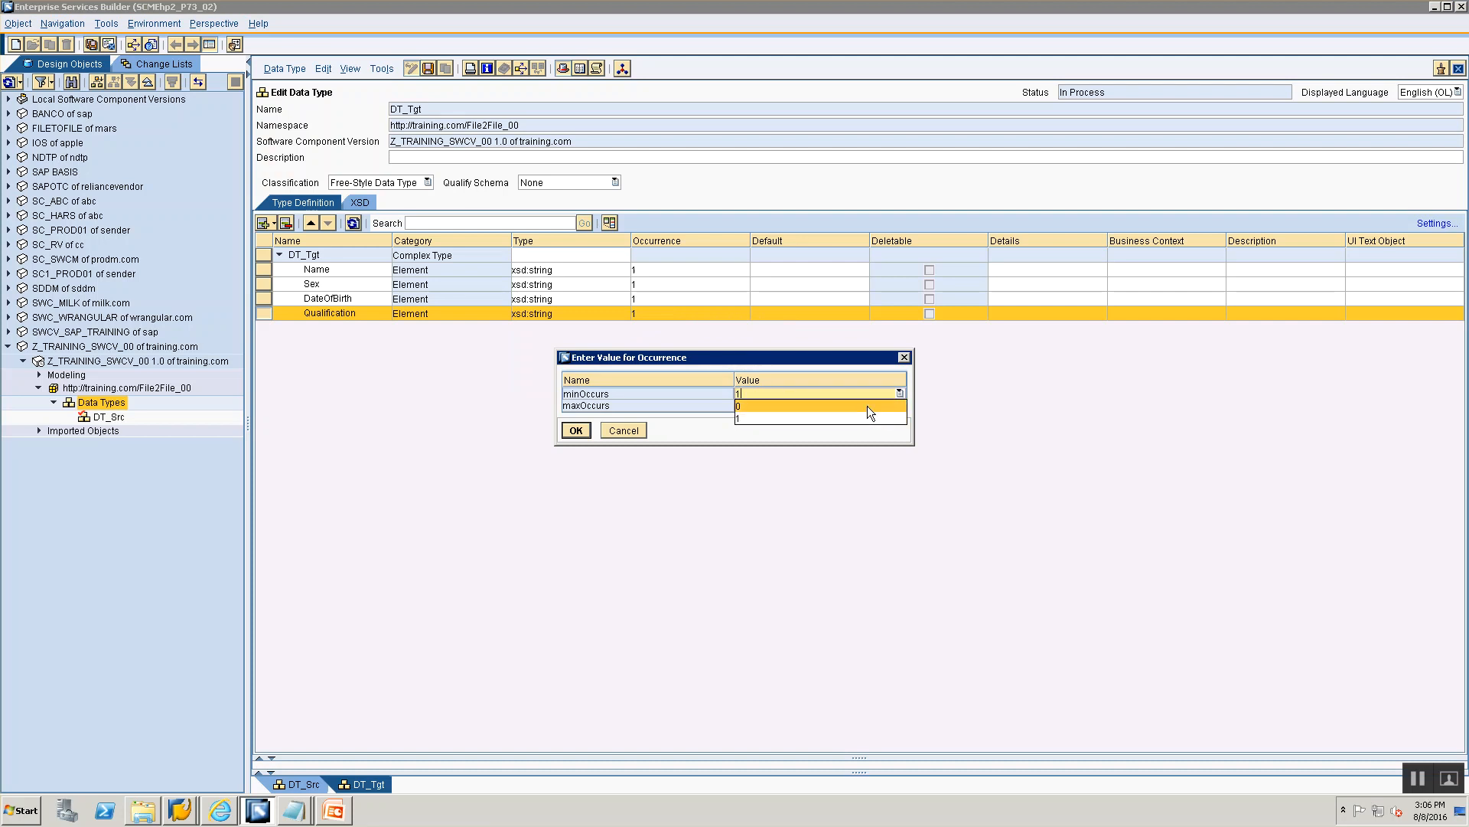
left_click(861, 406)
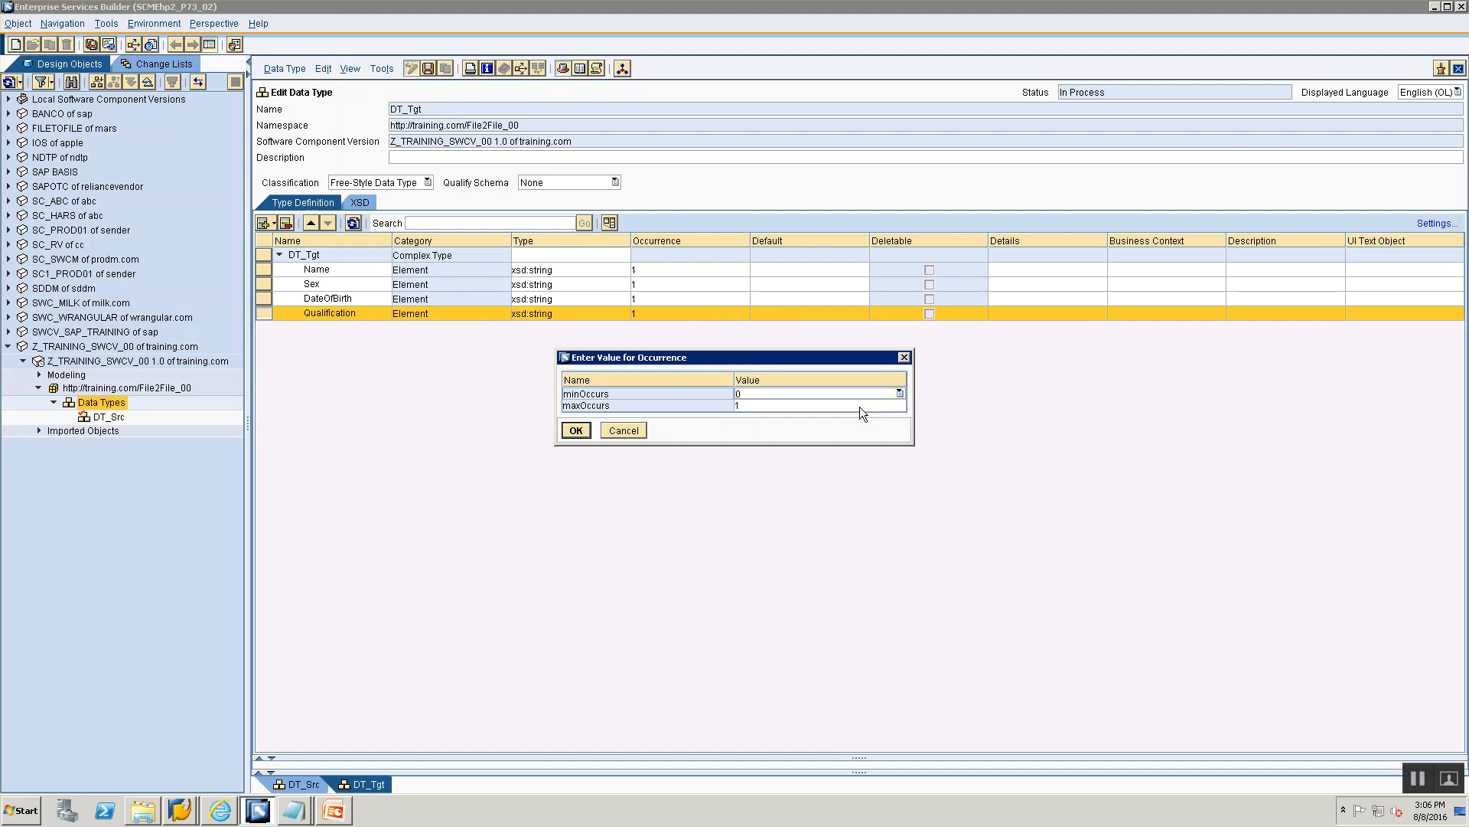
left_click(861, 407)
left_click(900, 405)
left_click(862, 430)
left_click(575, 430)
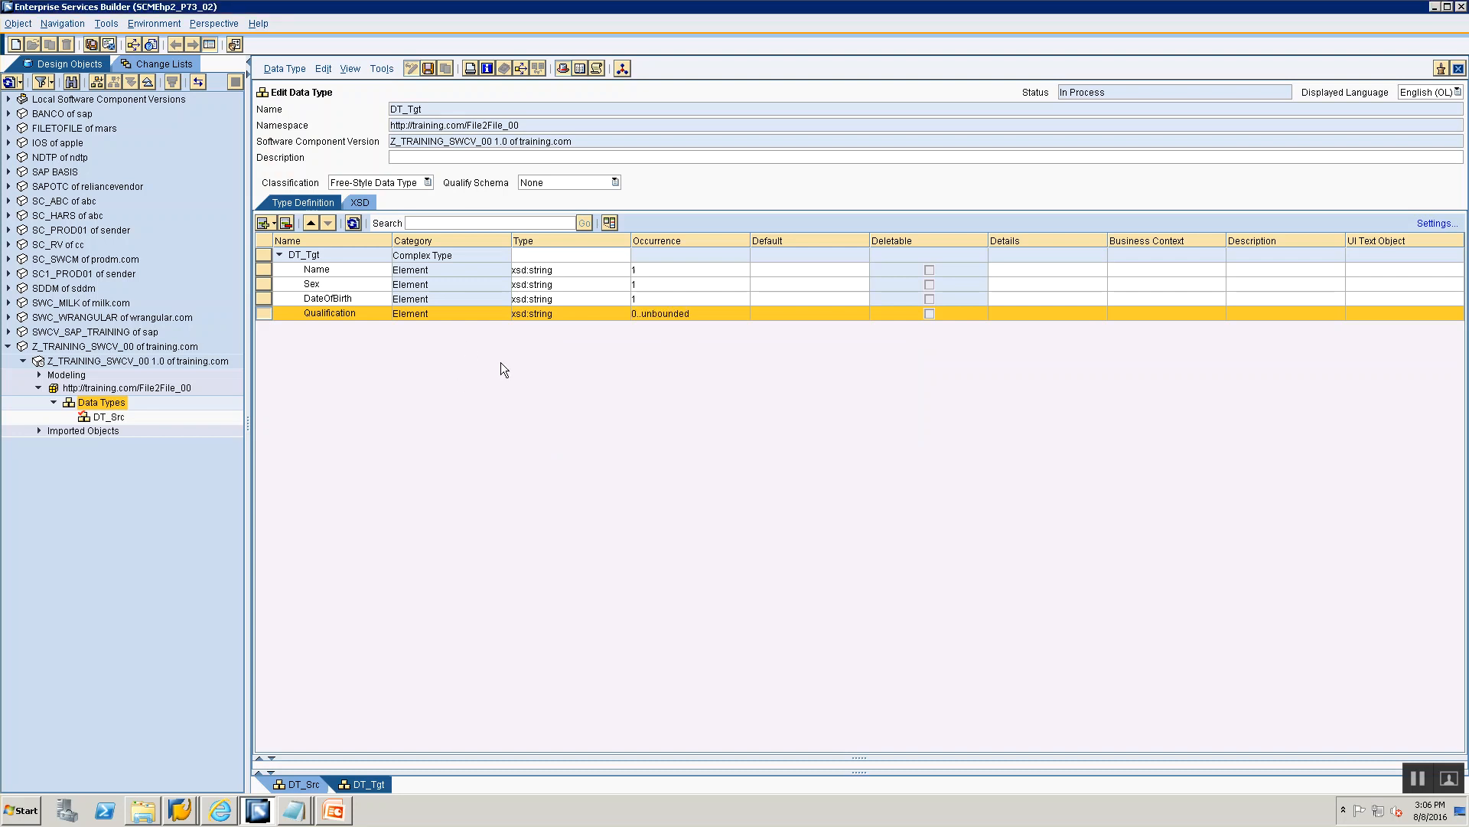
Save the DT_Tgt data type and close the DT_Tgt and DT_Src editors.
left_click(427, 69)
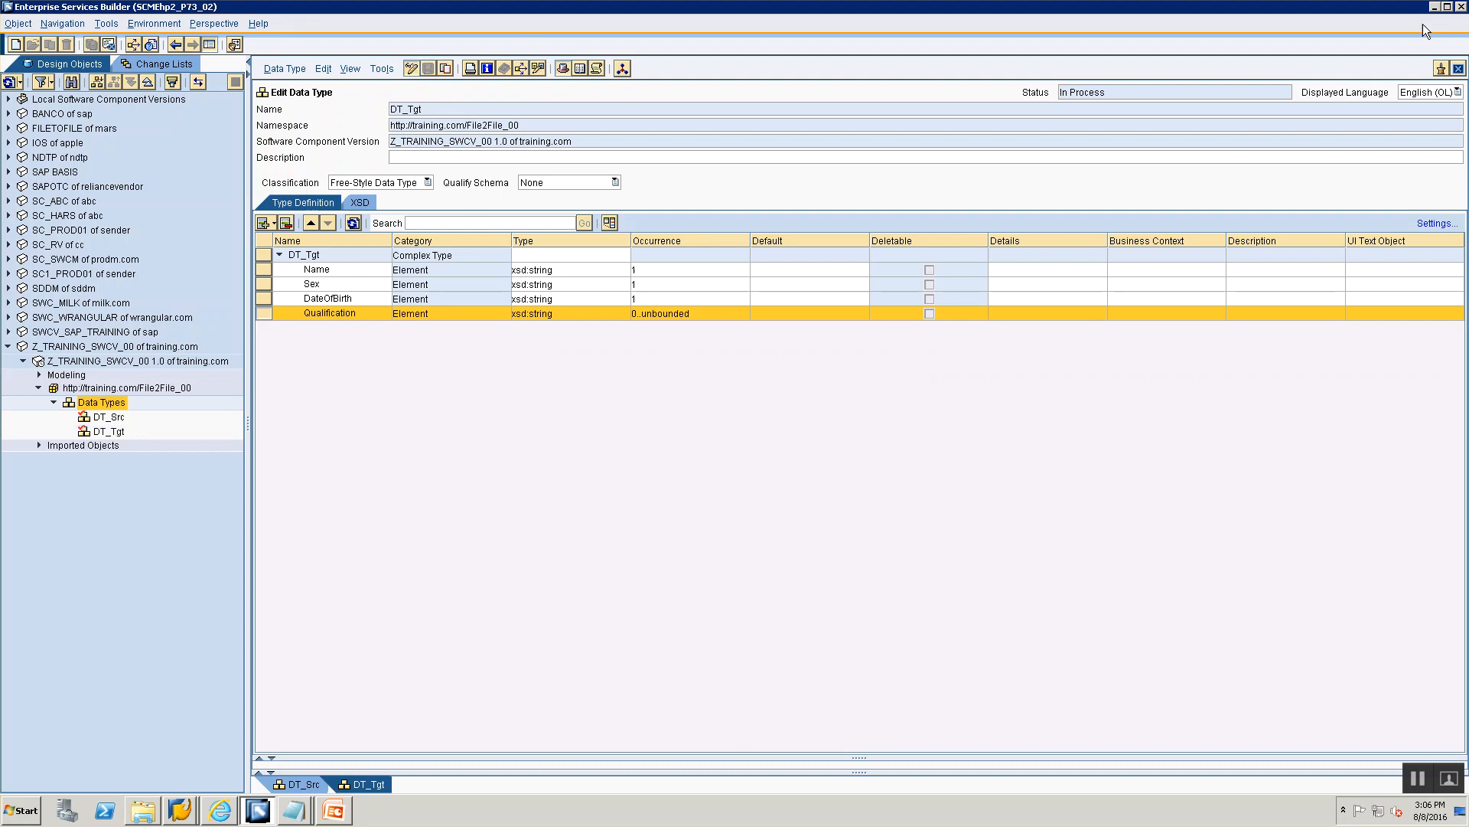
left_click(1459, 69)
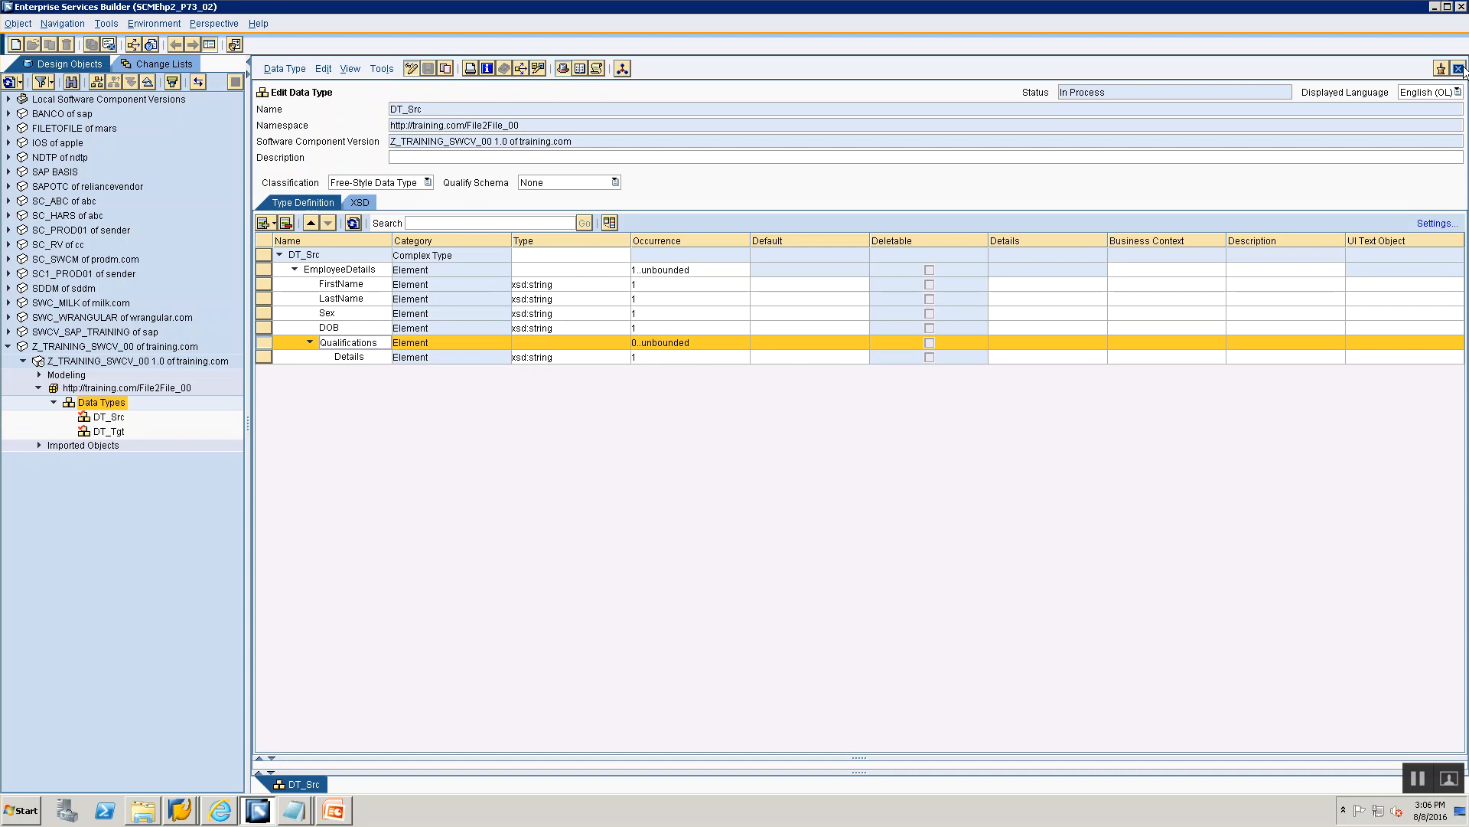
left_click(1459, 69)
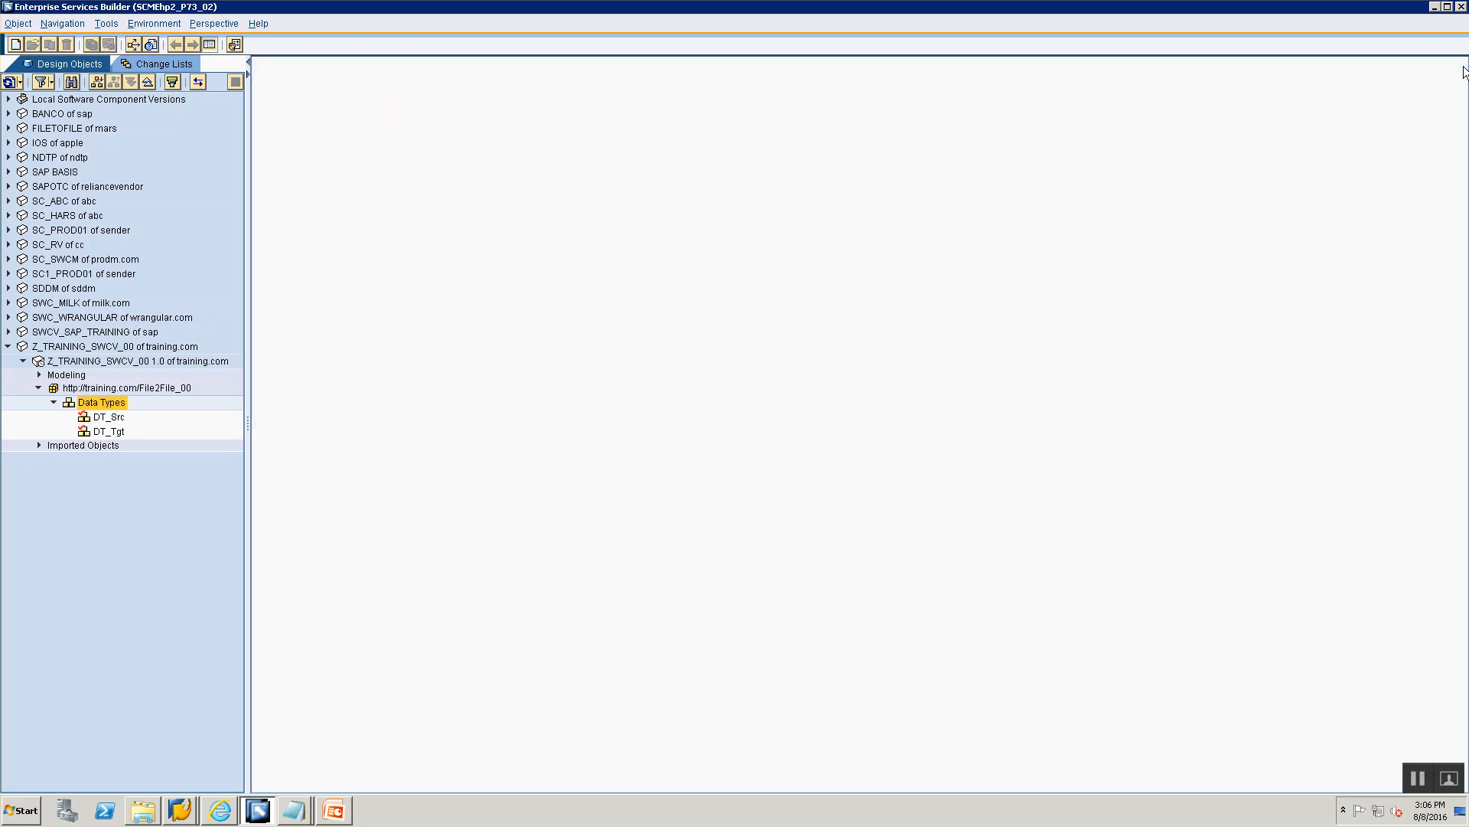
Consult the Message Type slide in PowerPoint for the message types and the data types they use, and return to the Enterprise Services Builder.
left_click(111, 389)
key("alt+Tab")
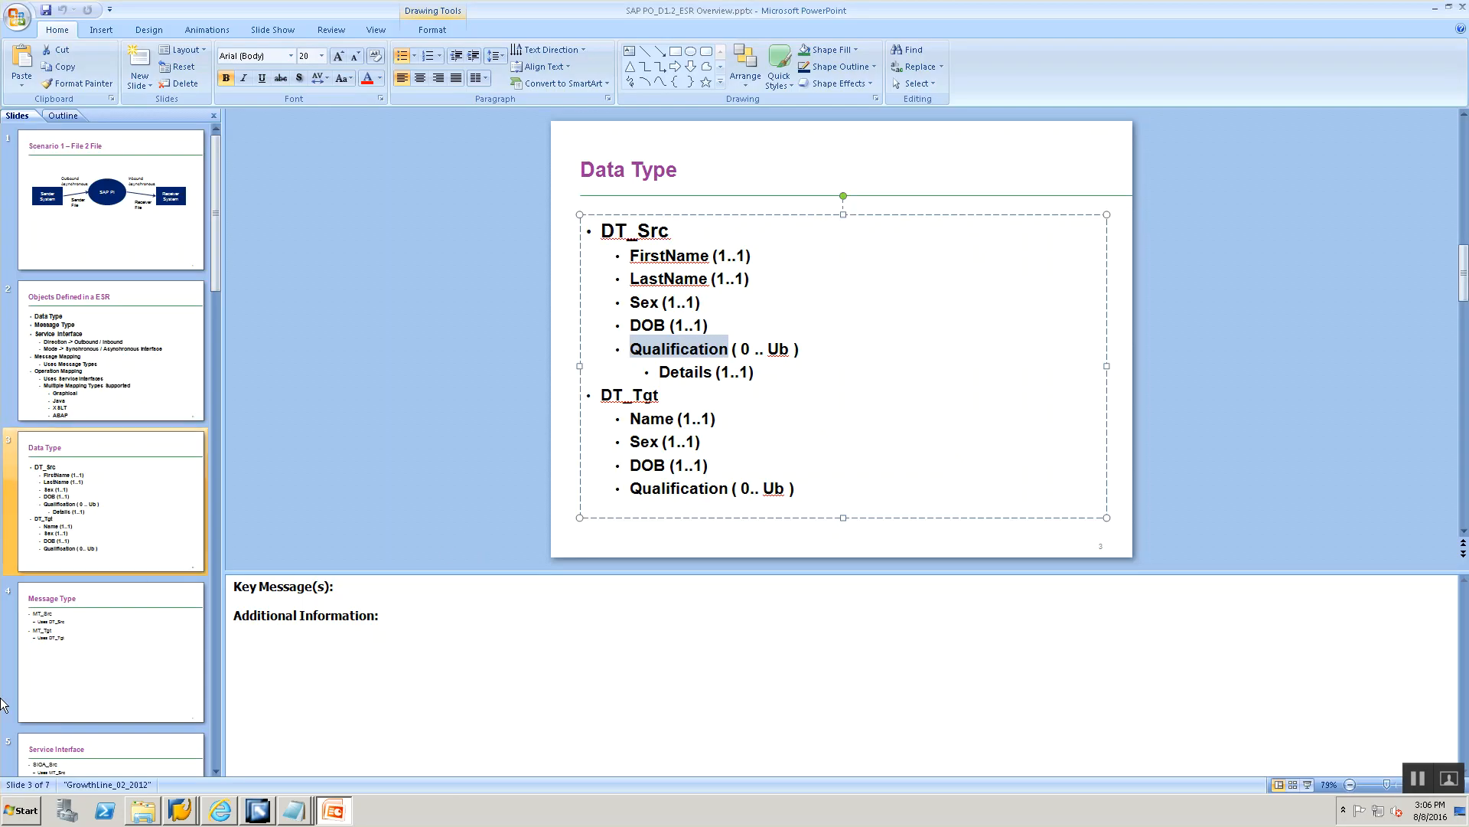
scroll(72, 654, "down", 1)
left_click(75, 644)
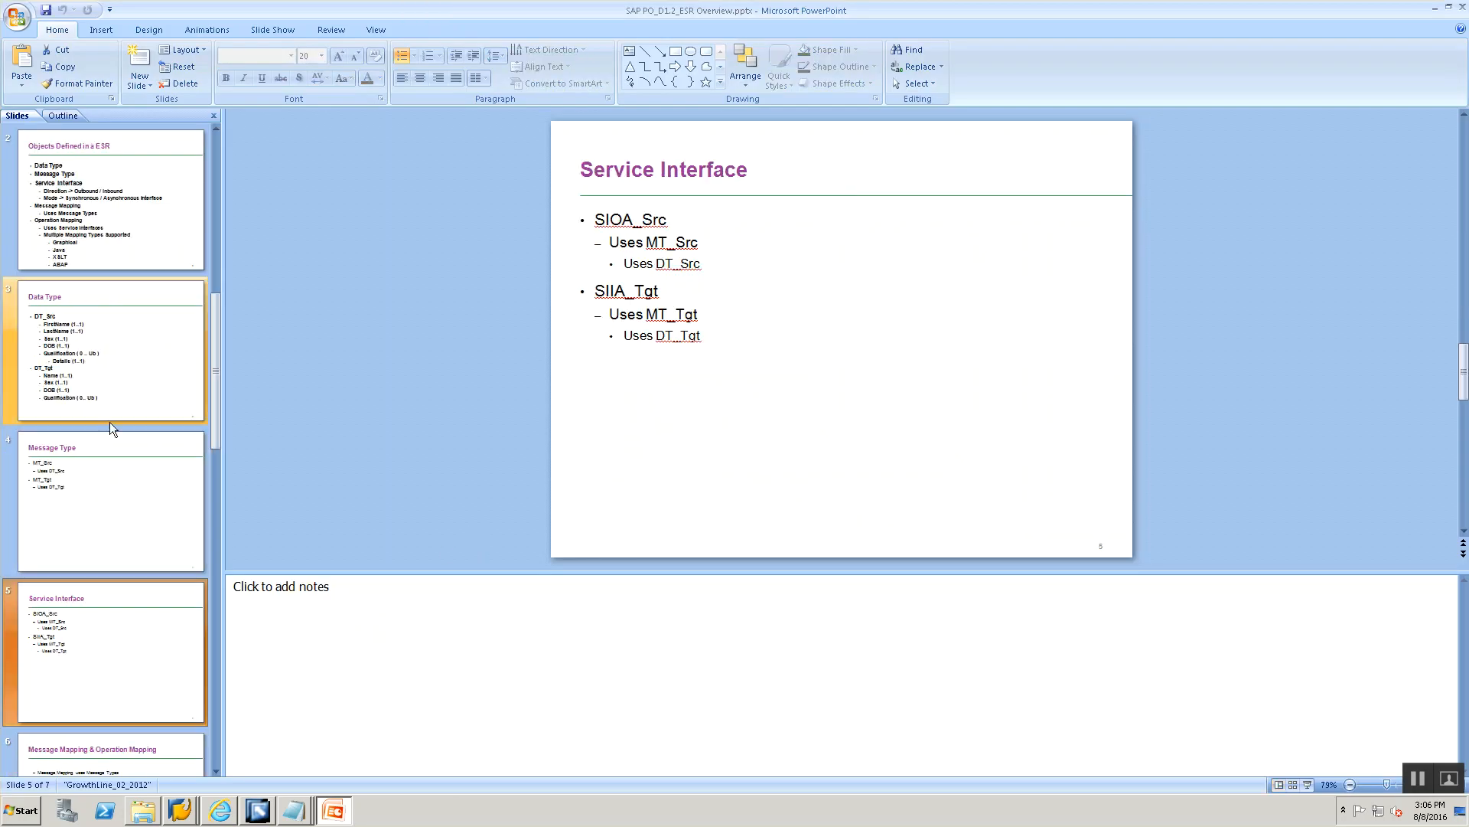
left_click(99, 508)
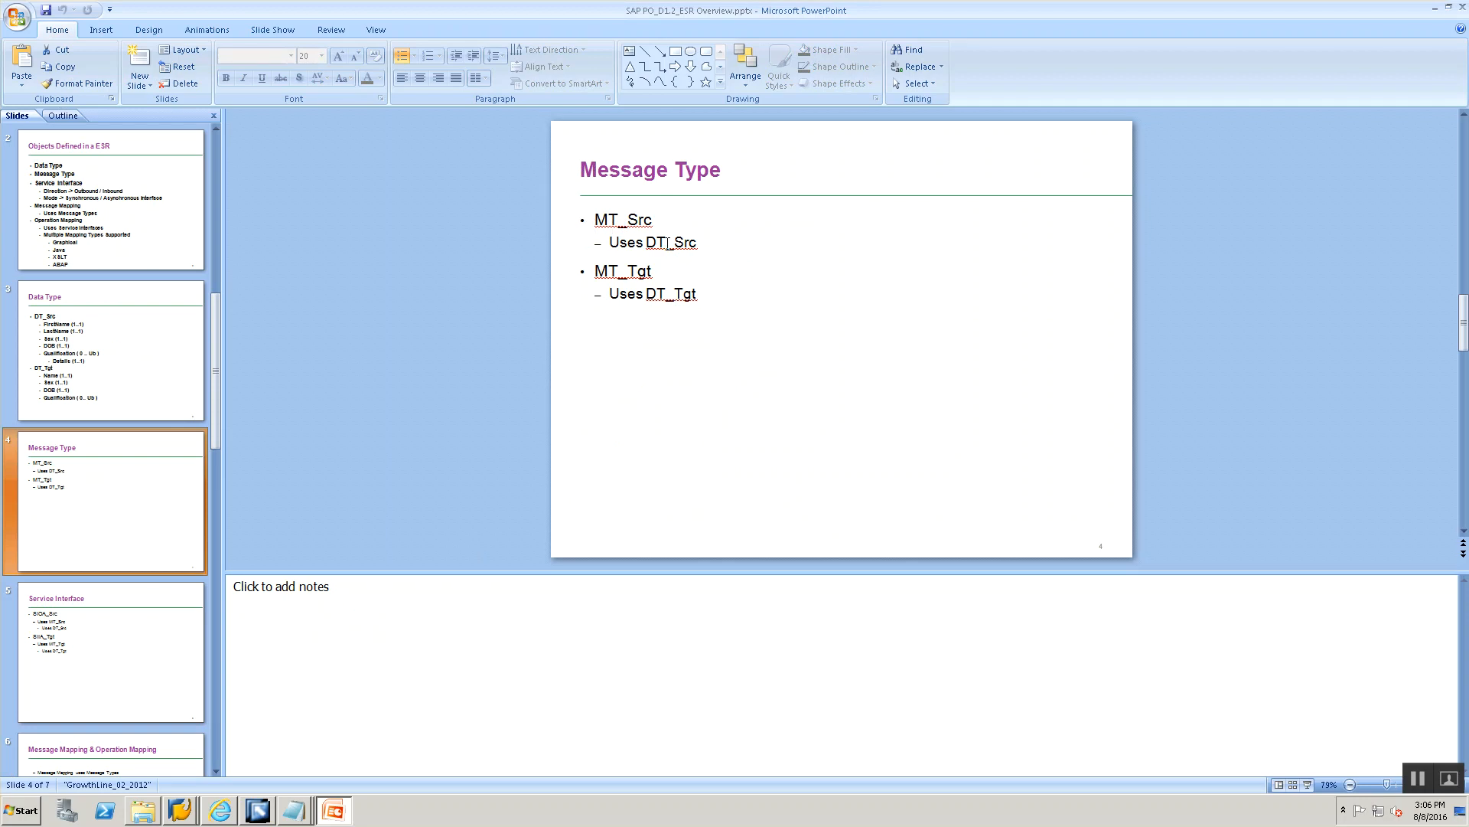
key("alt+Tab")
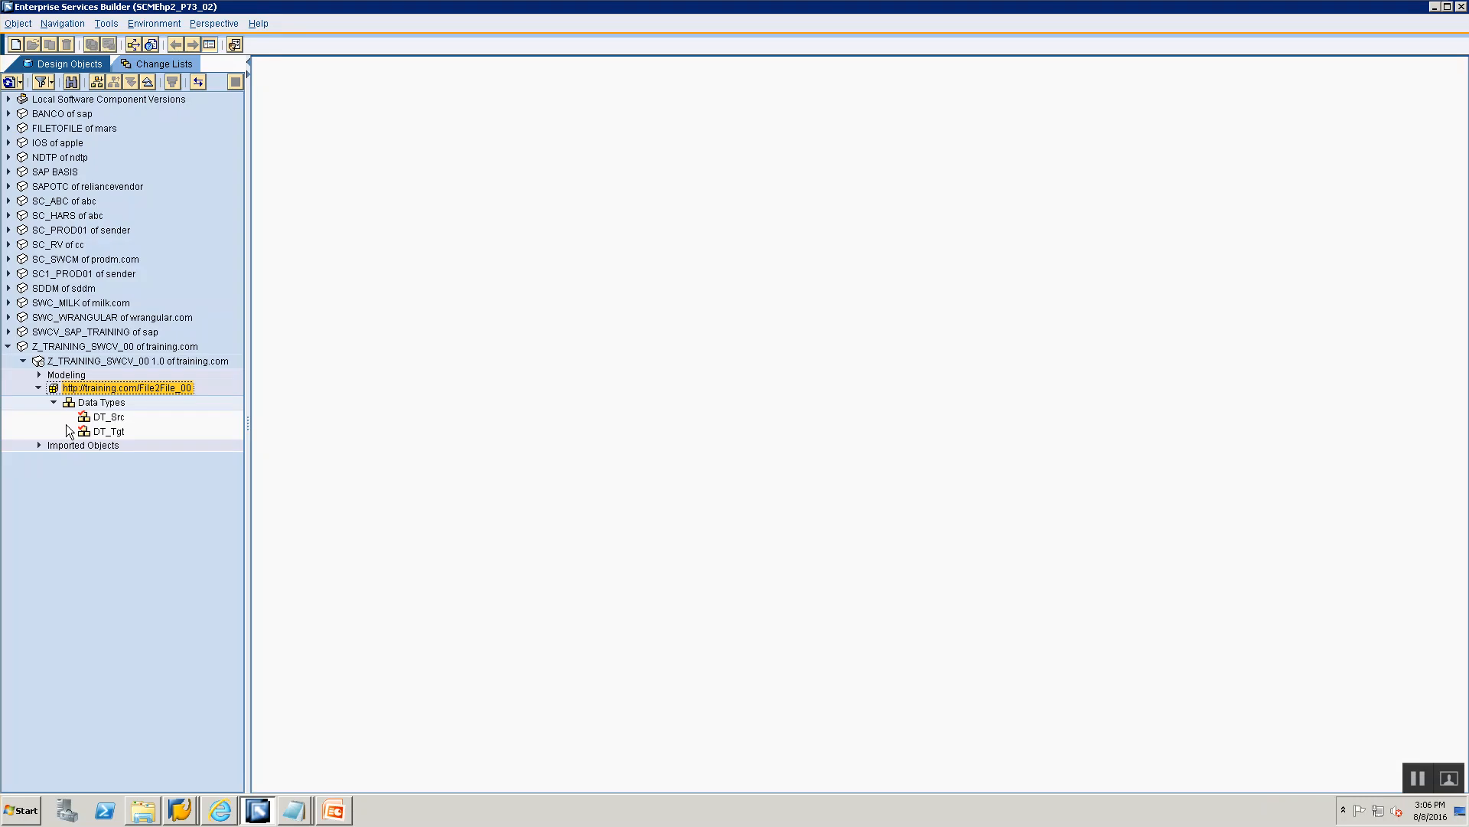
left_click(88, 403)
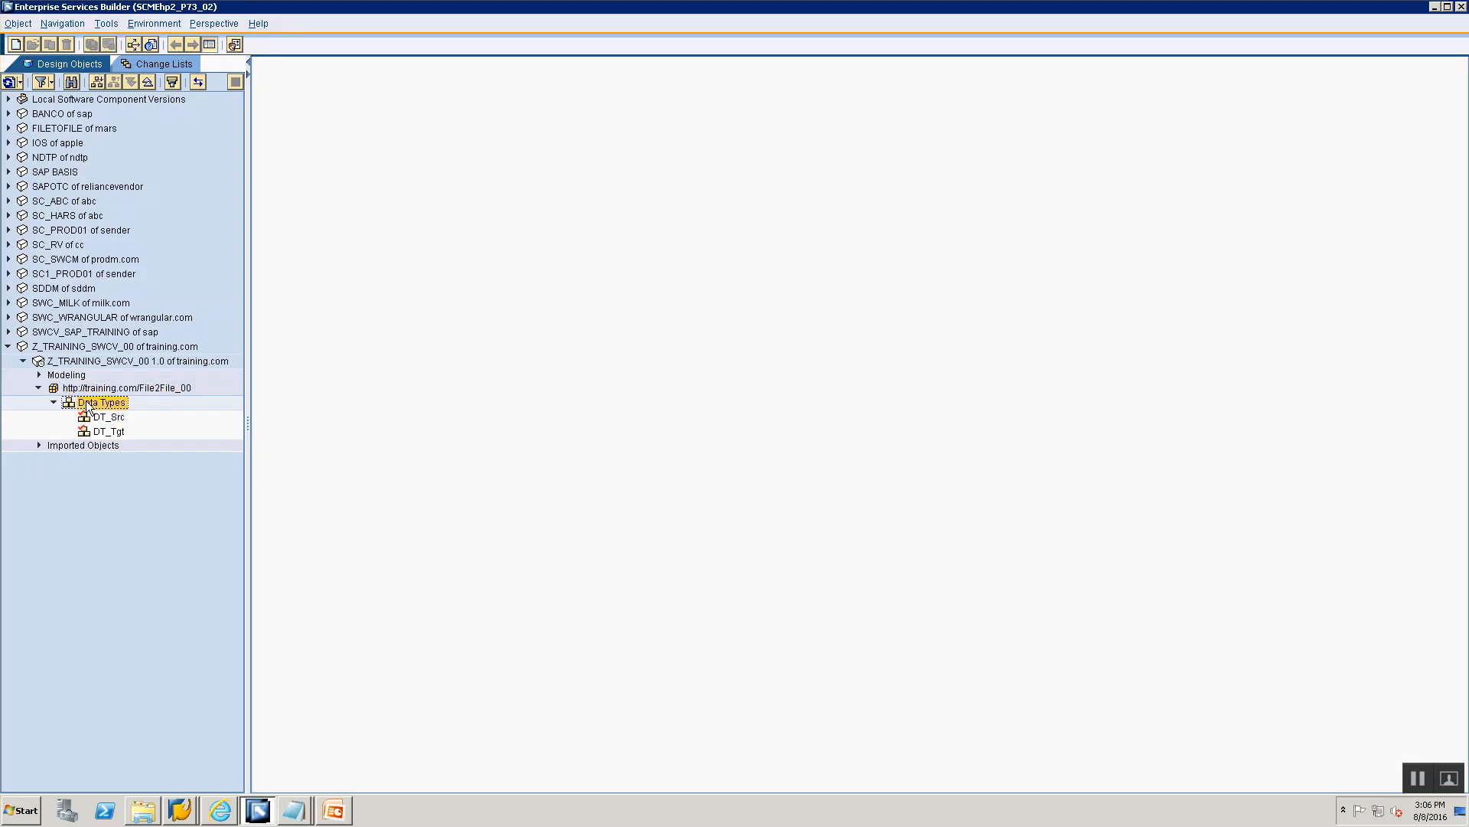
right_click(87, 404)
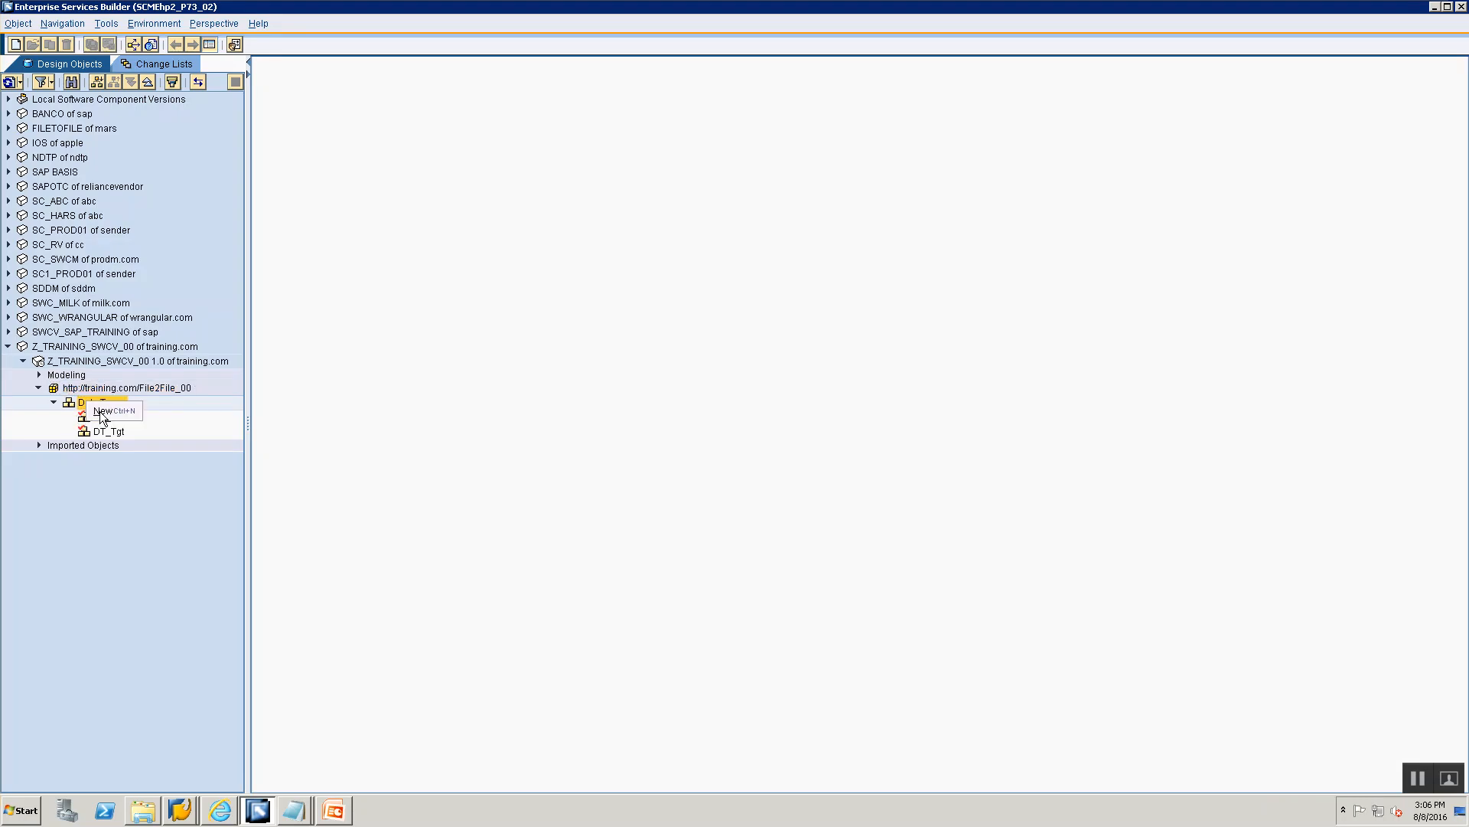
left_click(114, 411)
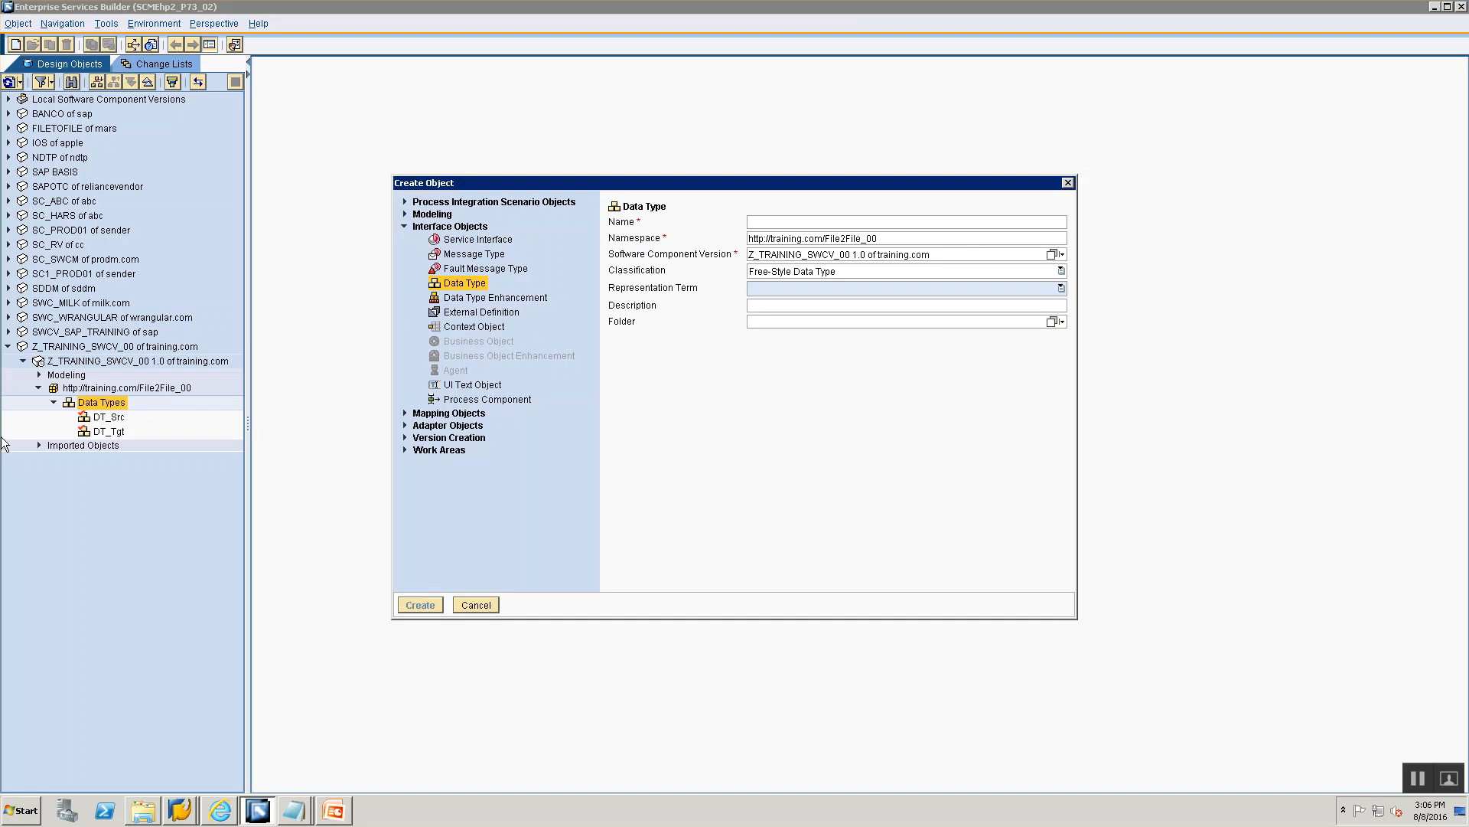
left_click(401, 227)
left_click(403, 227)
left_click(446, 256)
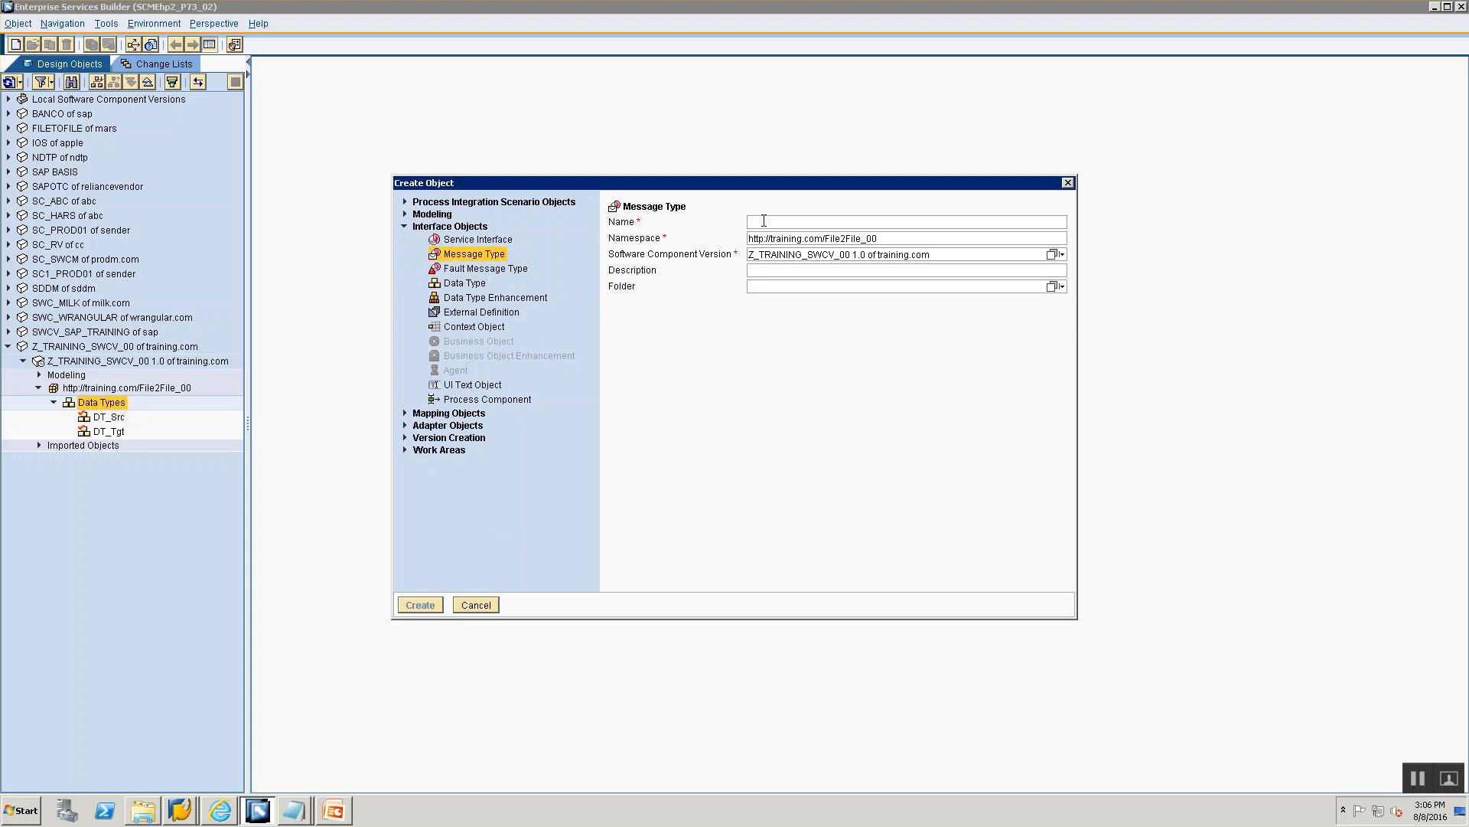
type("MT_S")
type("rc")
key("Return")
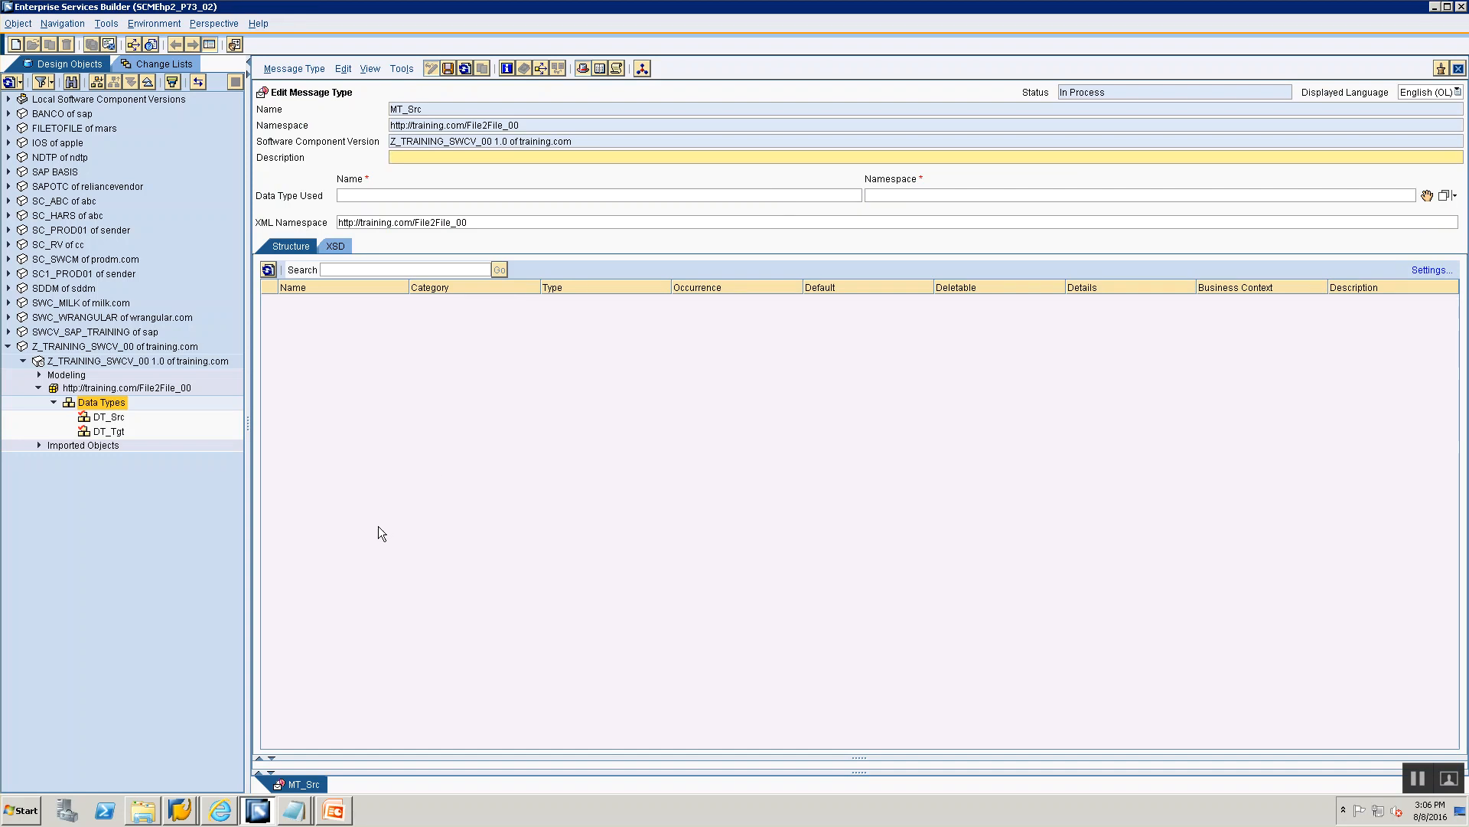
Assign DT_Src as the data type used by MT_Src, checking the PowerPoint Message Type slide.
key("alt+Tab")
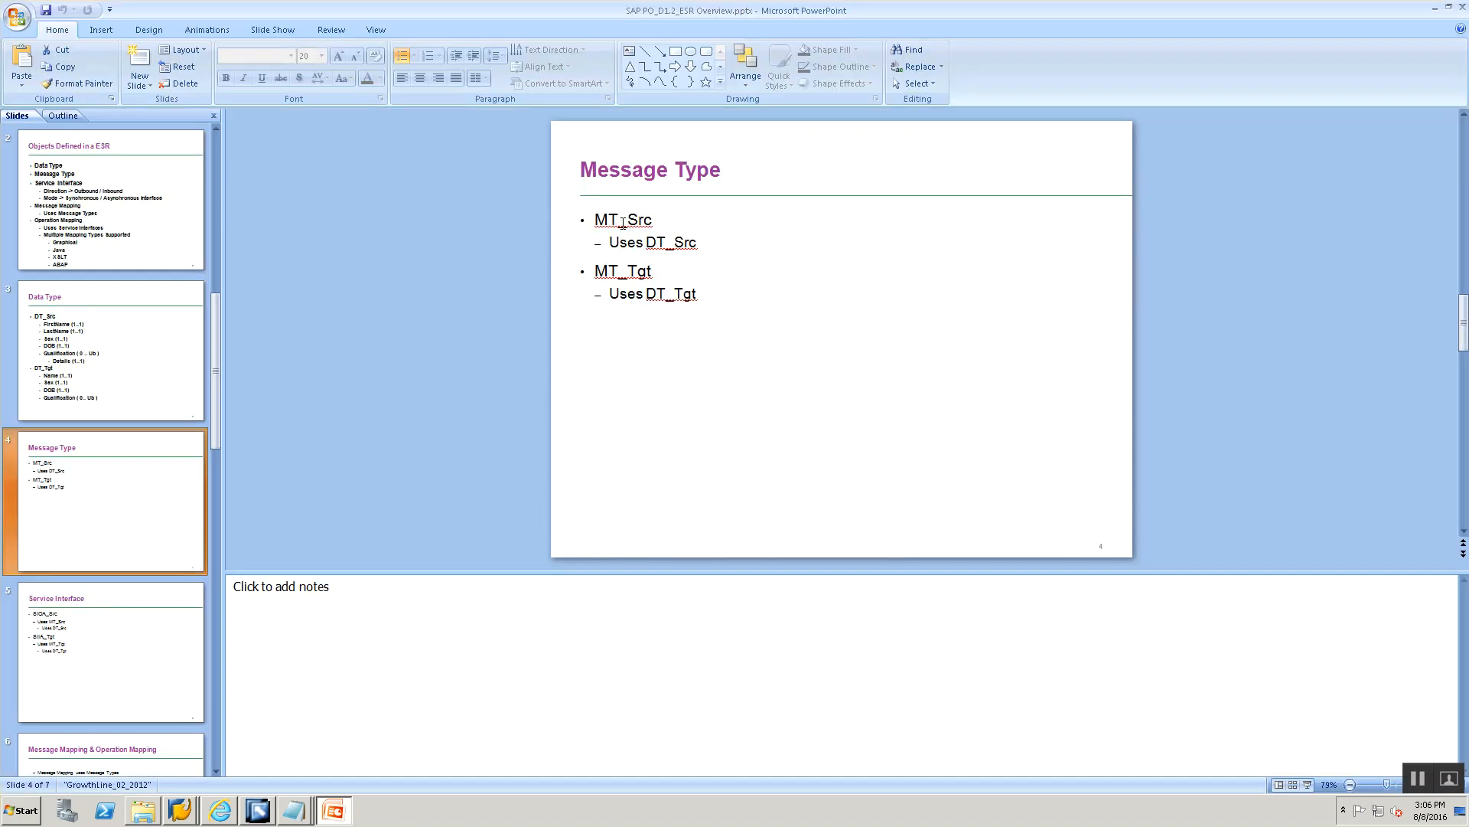
key("alt+Tab")
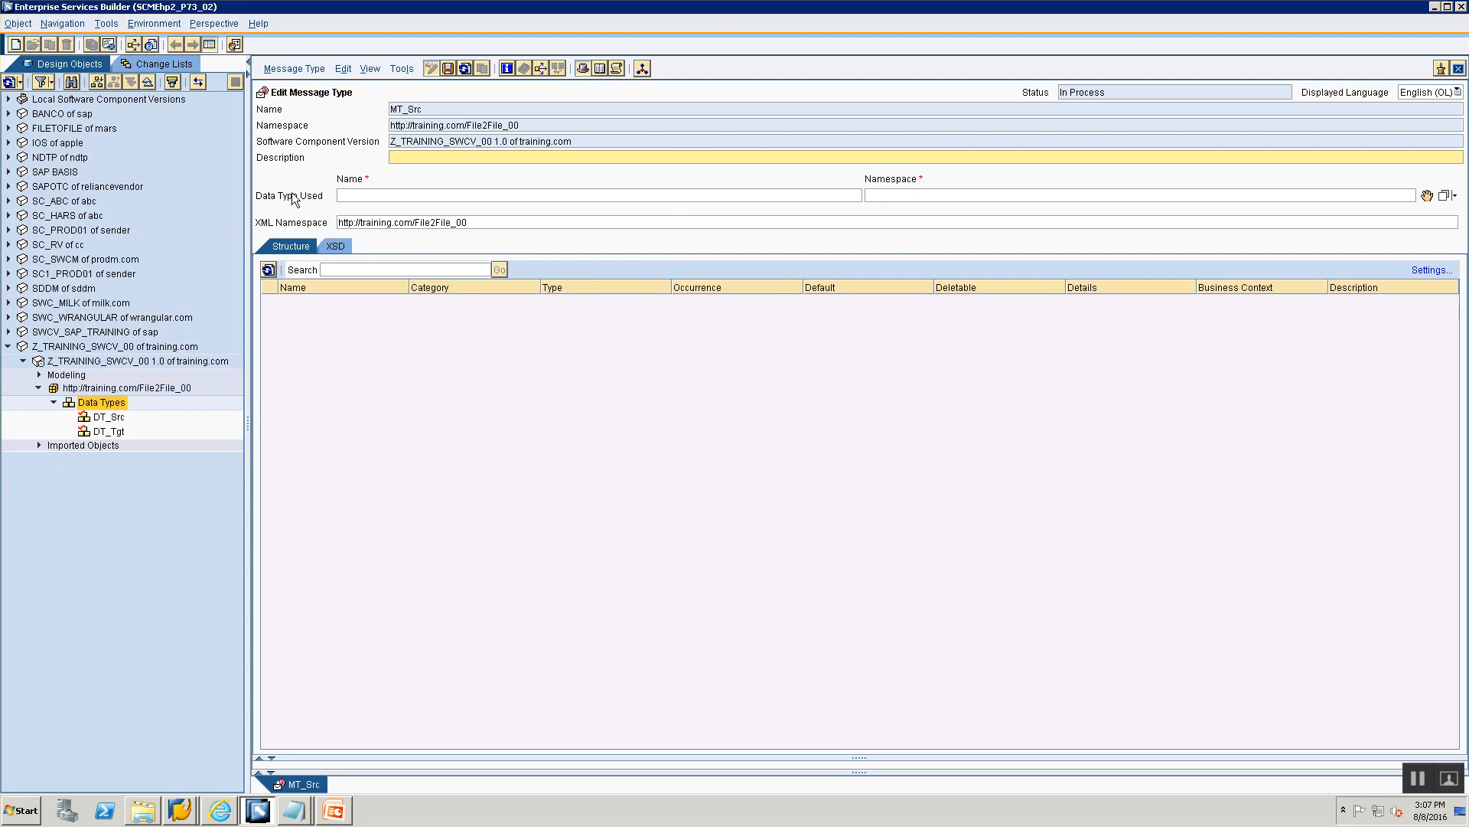
left_click(341, 199)
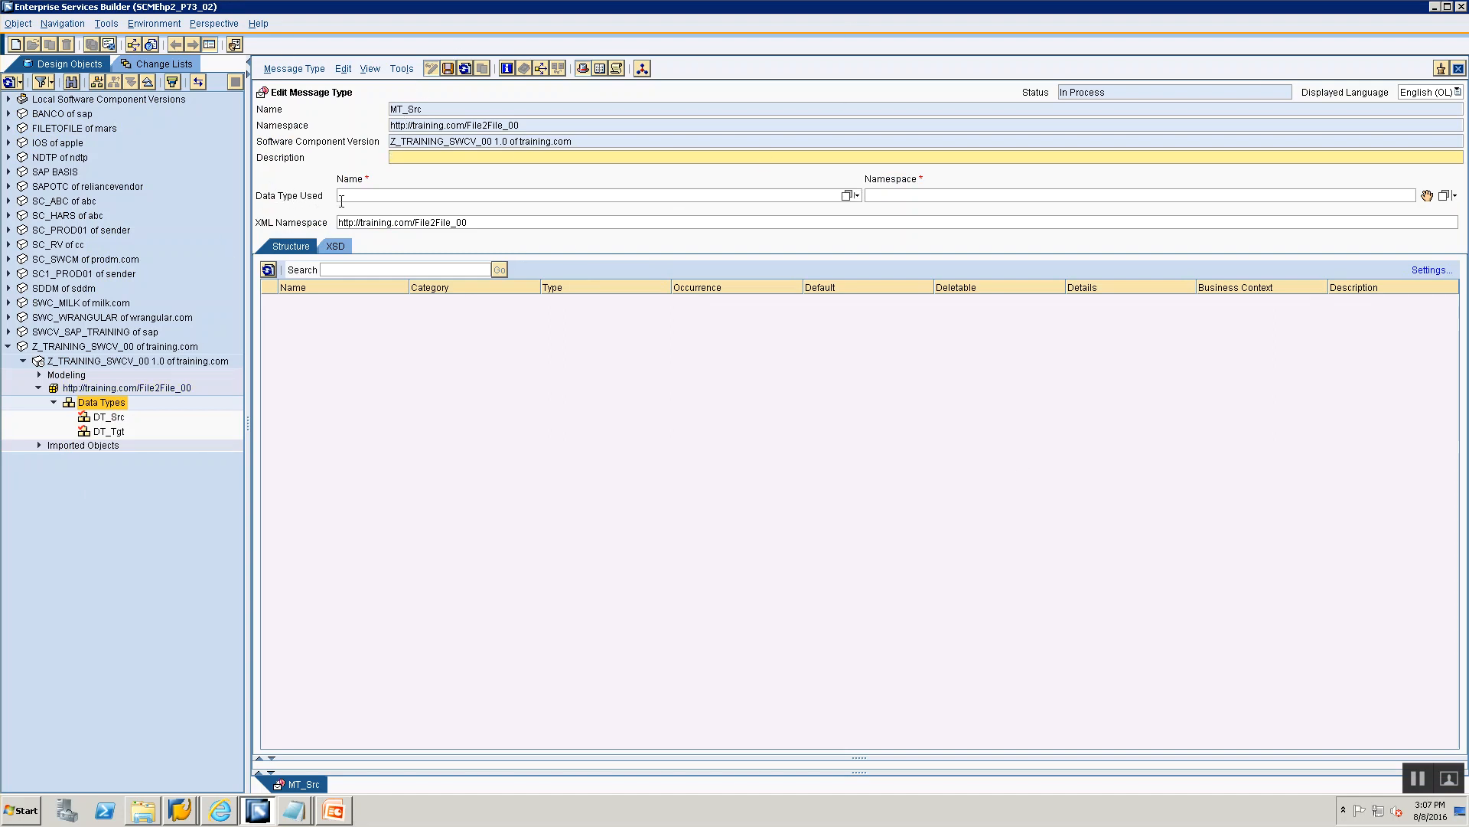
left_click(105, 418)
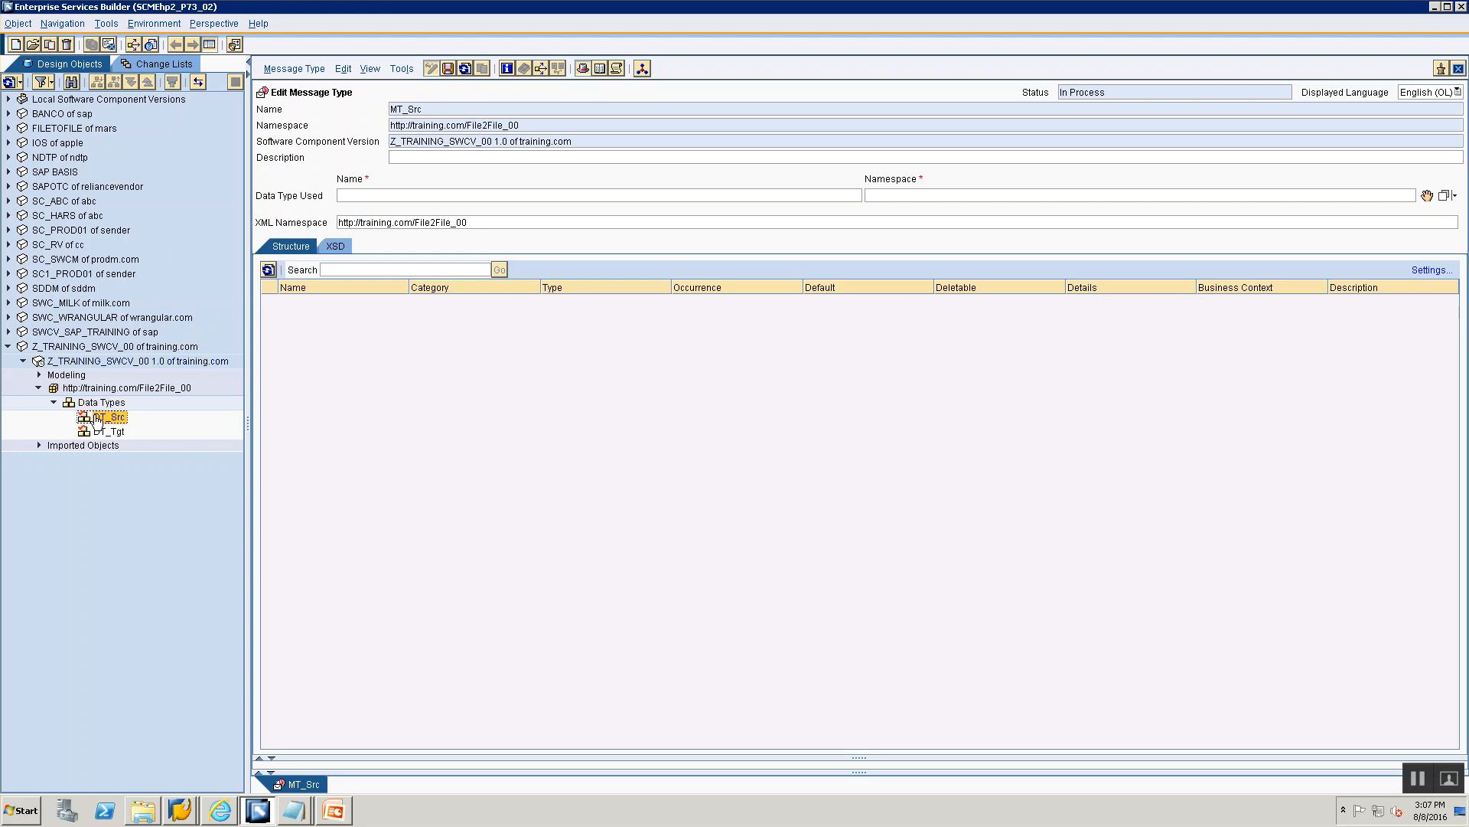
left_click_drag(100, 420, 1138, 210)
left_click_drag(1414, 202, 829, 222)
left_click_drag(941, 210, 1434, 208)
left_click_drag(1419, 217, 1428, 198)
left_click_drag(1428, 201, 1428, 199)
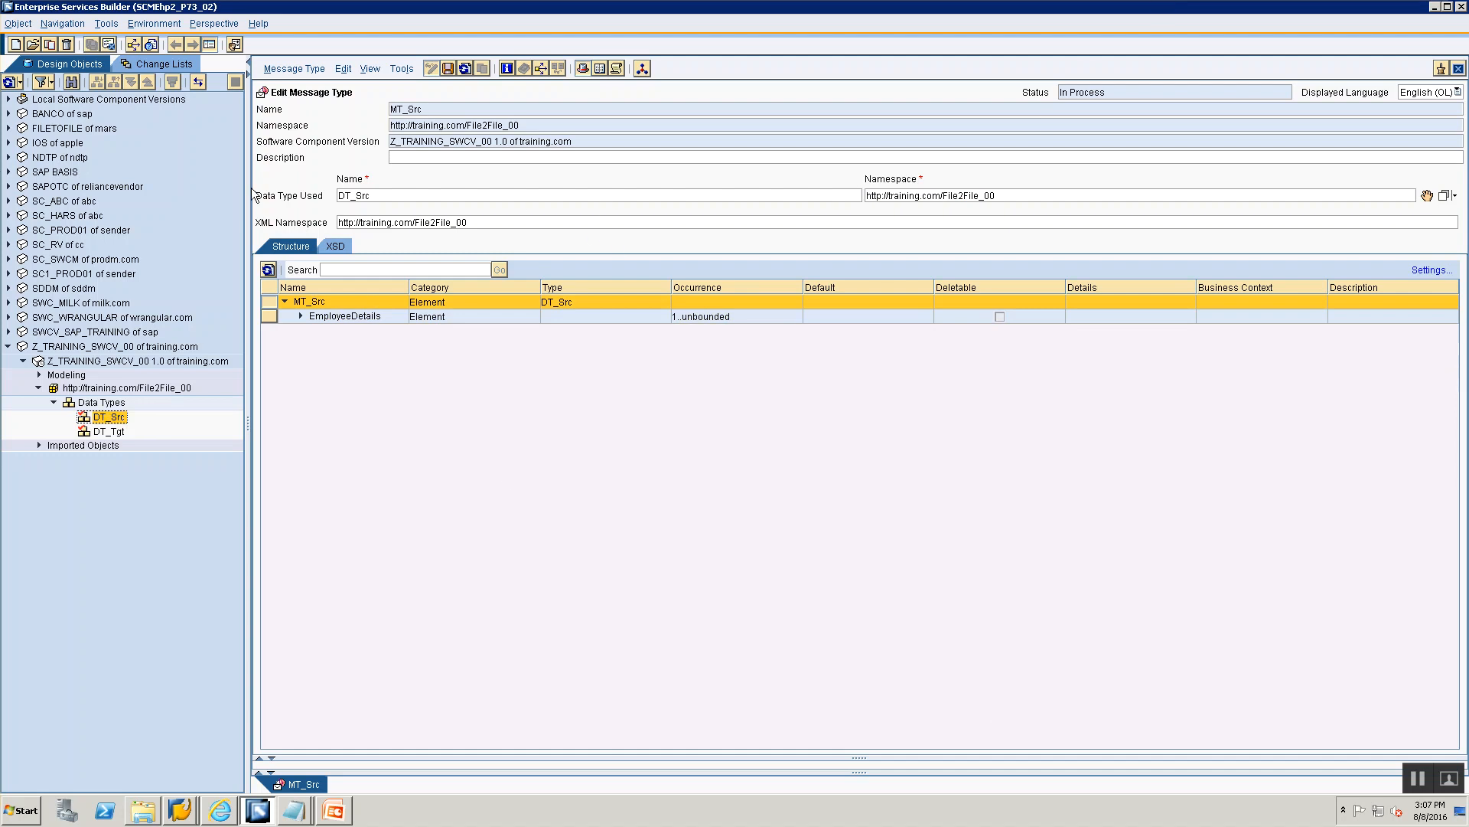
Expand EmployeeDetails in MT_Src to review its structure, and save and close the message type.
left_click(300, 316)
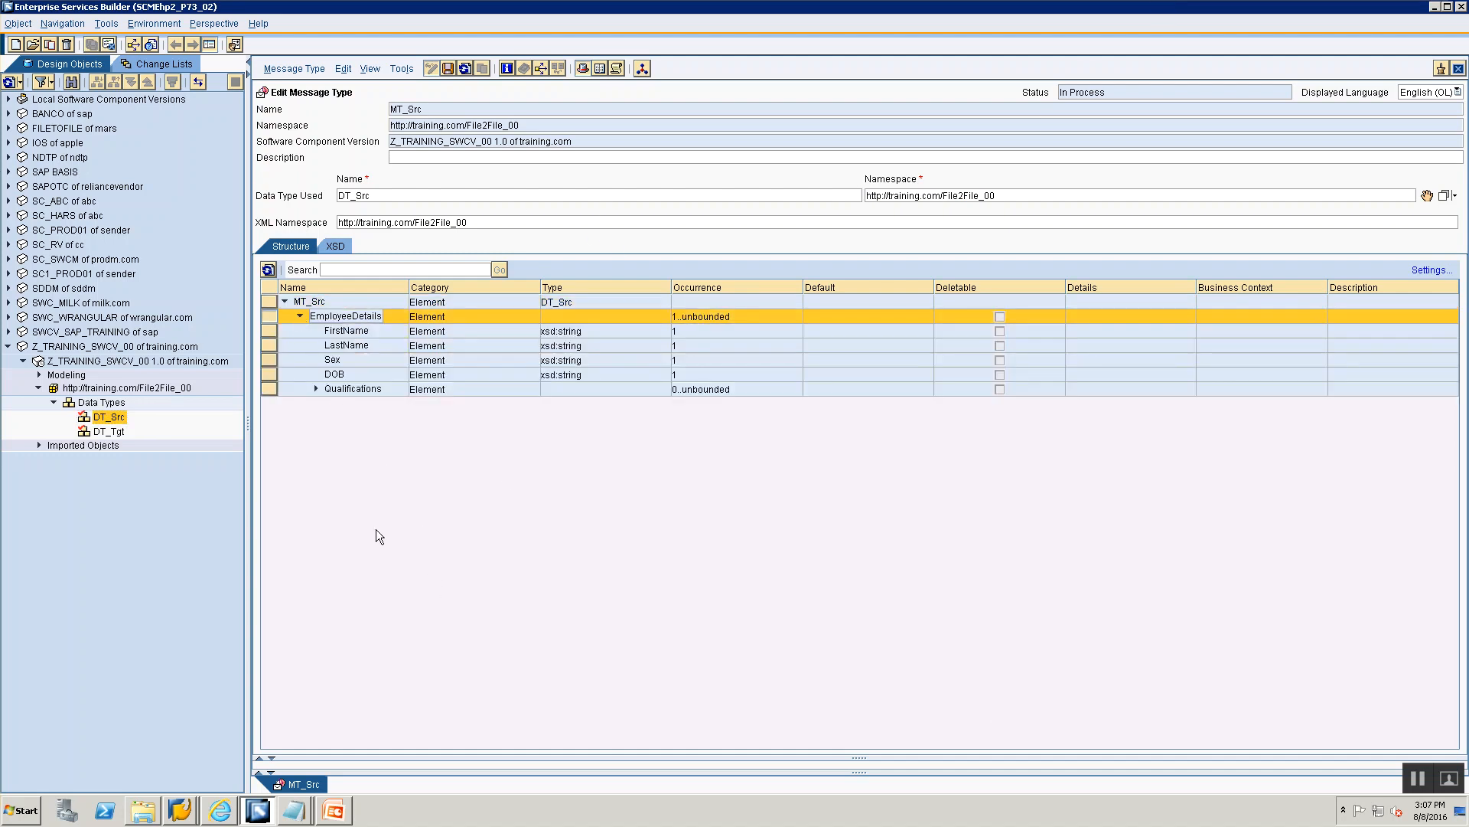
left_click(448, 70)
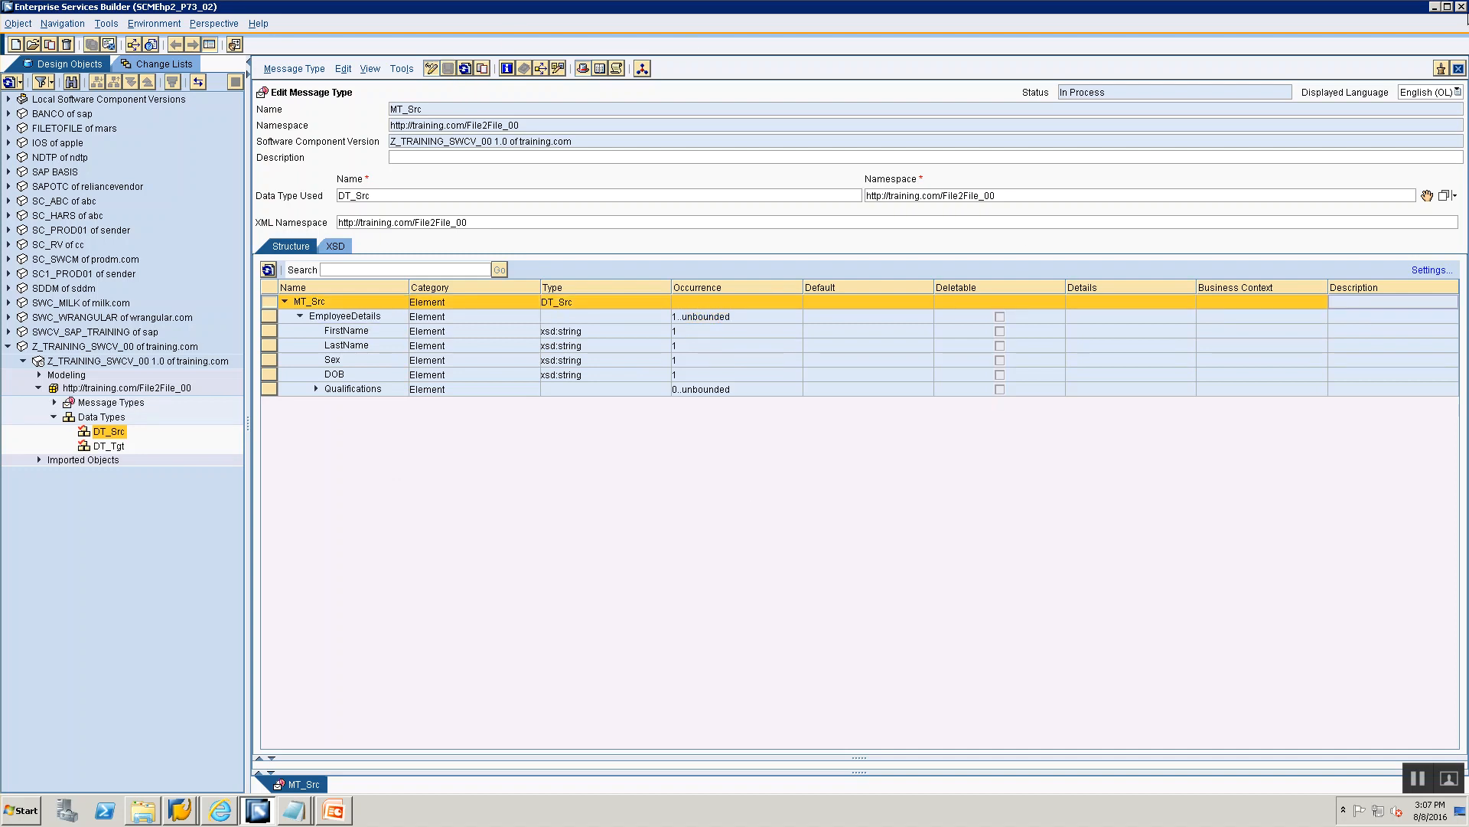
left_click(1459, 68)
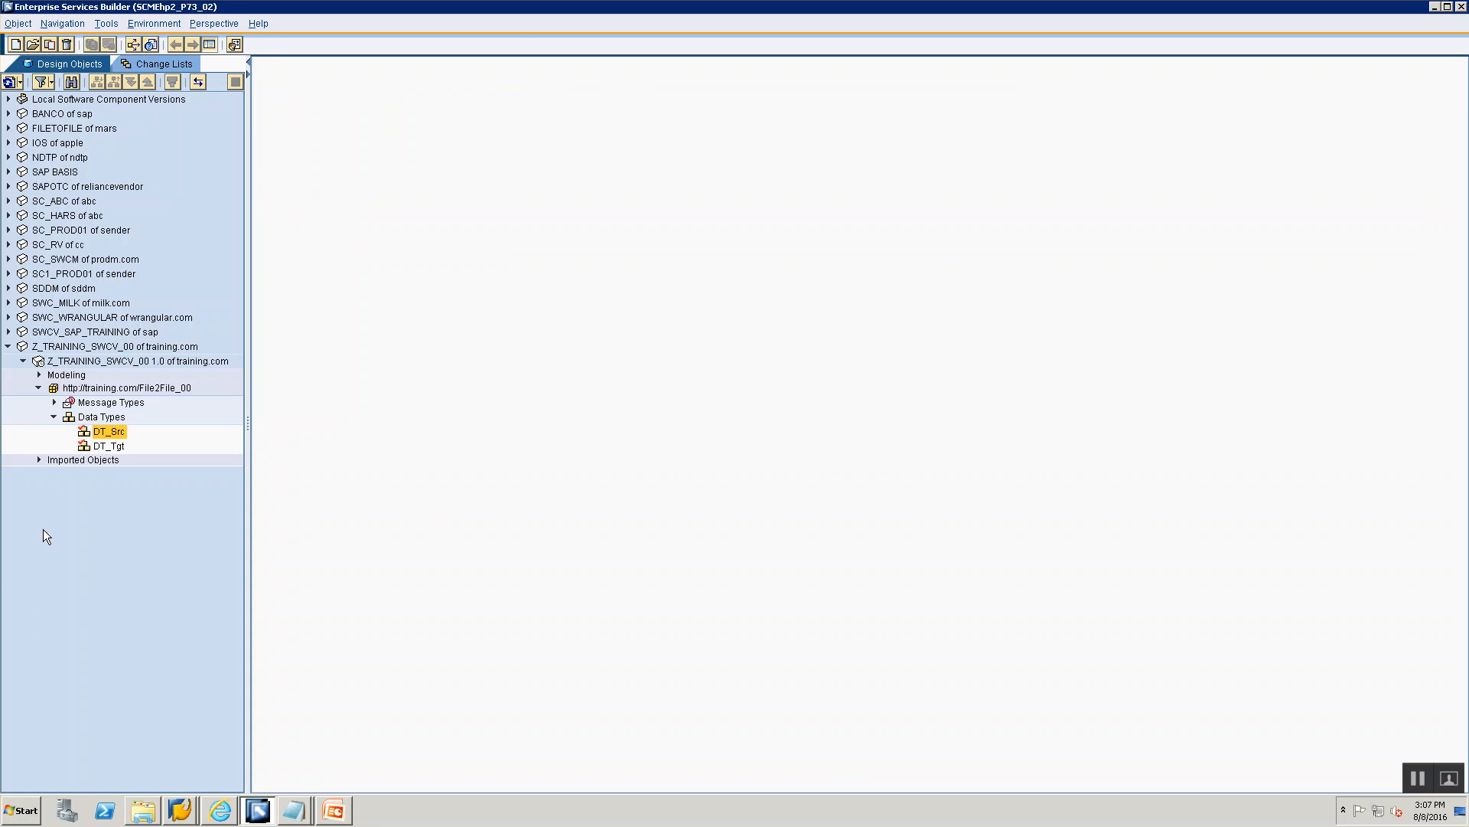
left_click(111, 404)
key("alt+Tab")
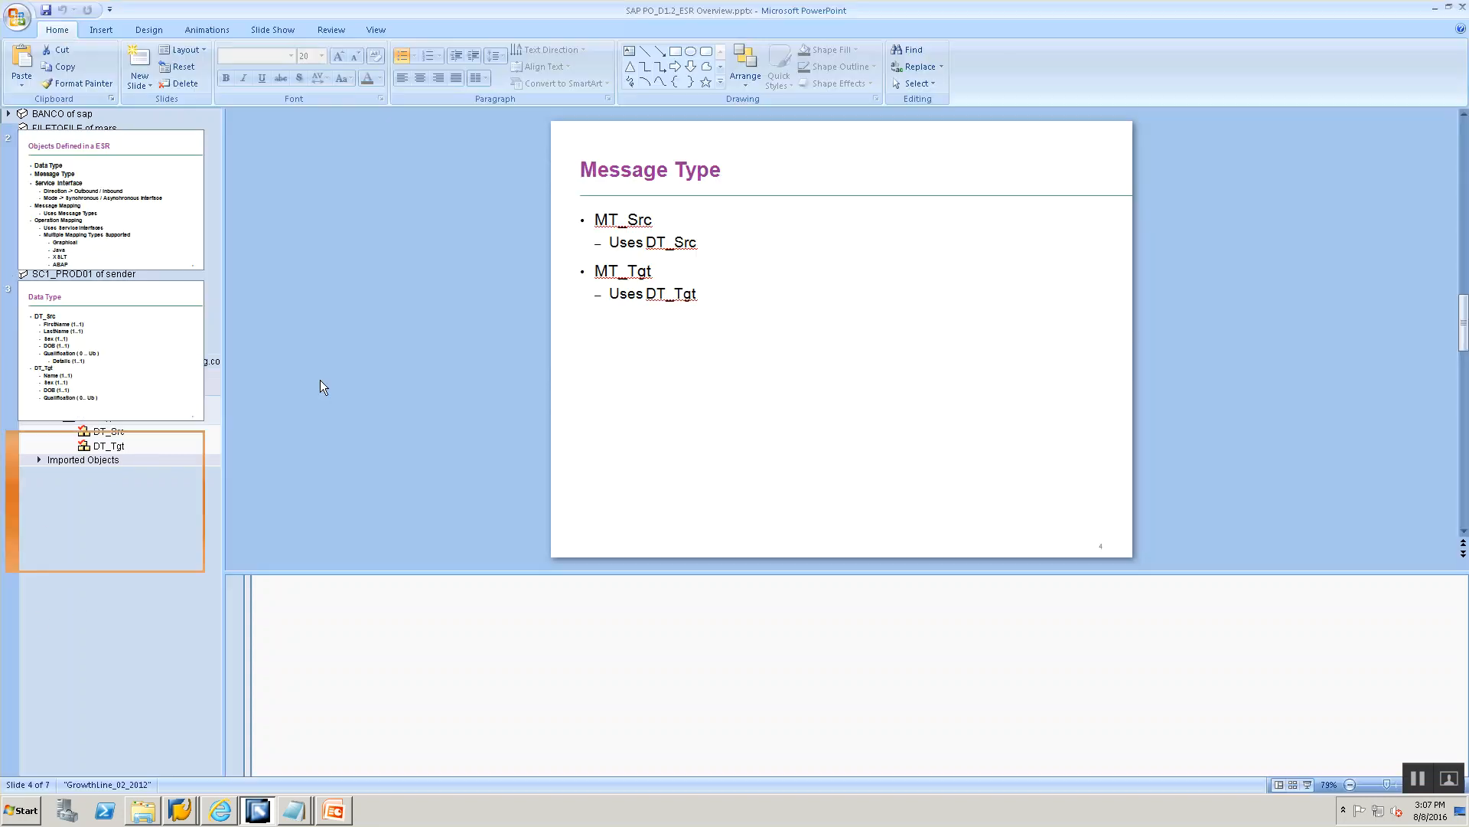
key("alt+Tab")
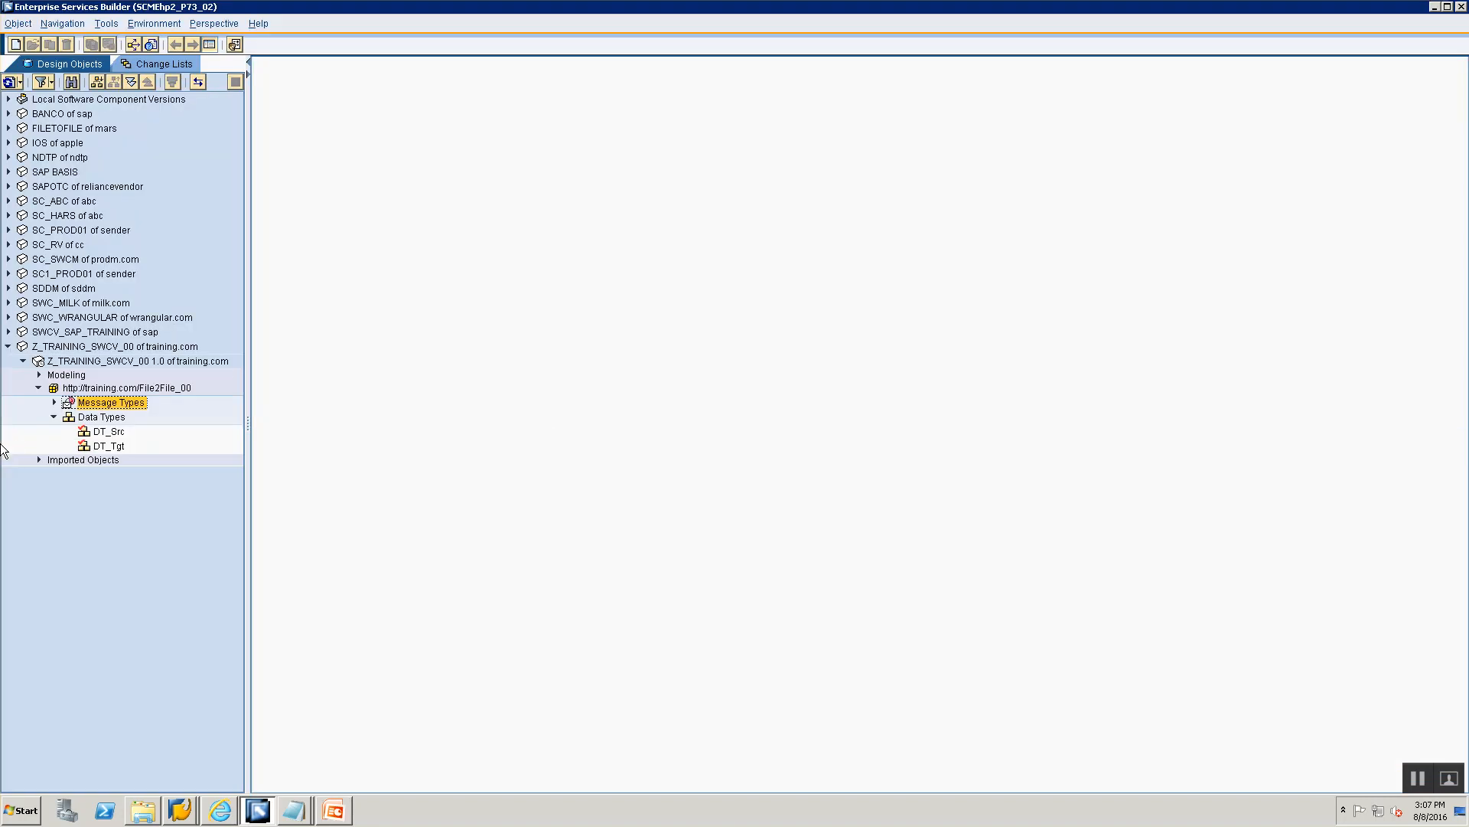
right_click(109, 403)
left_click(124, 411)
type("MT_Tgt")
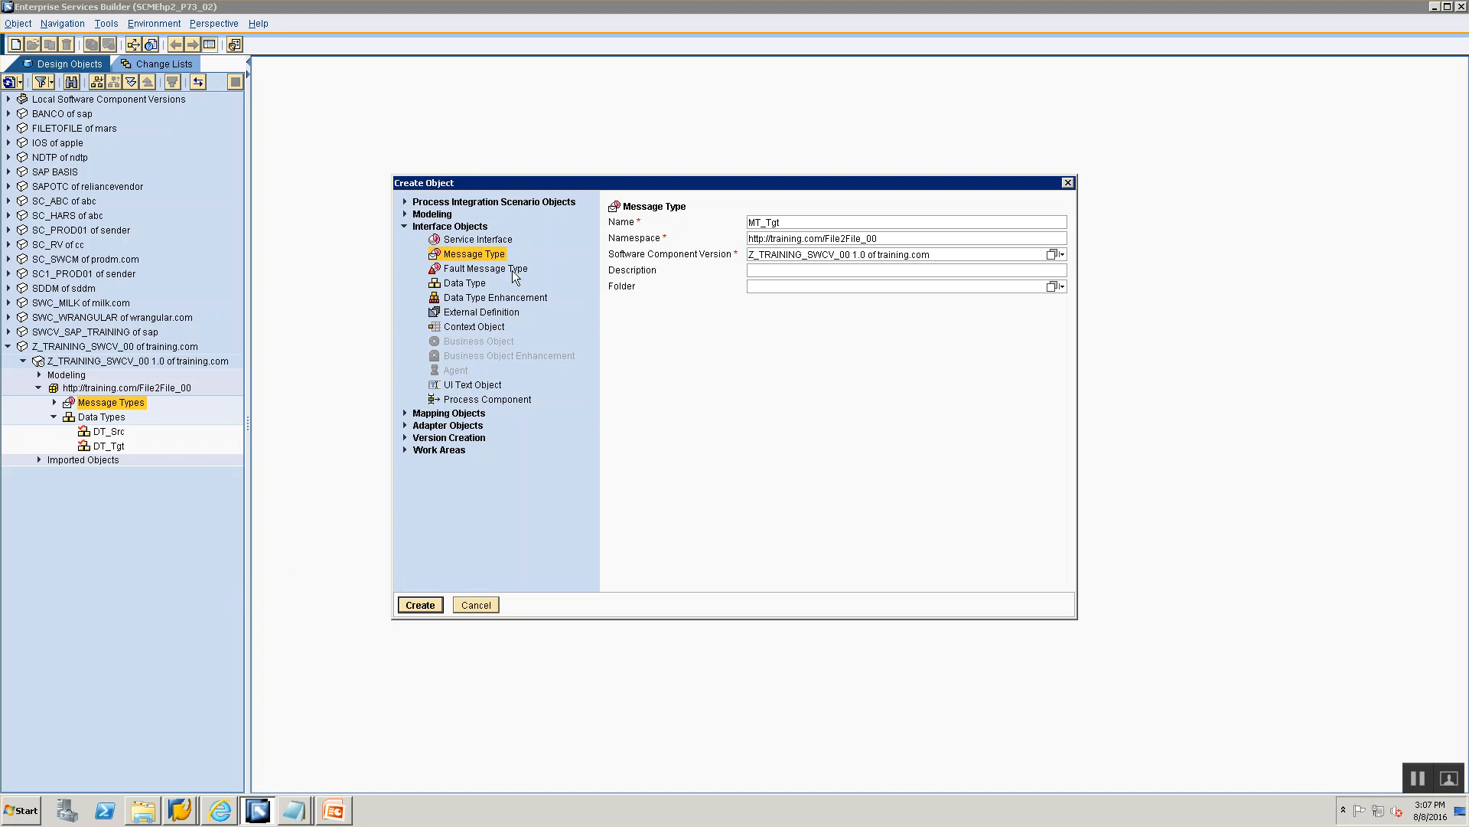
left_click(466, 259)
left_click(777, 235)
left_click(418, 604)
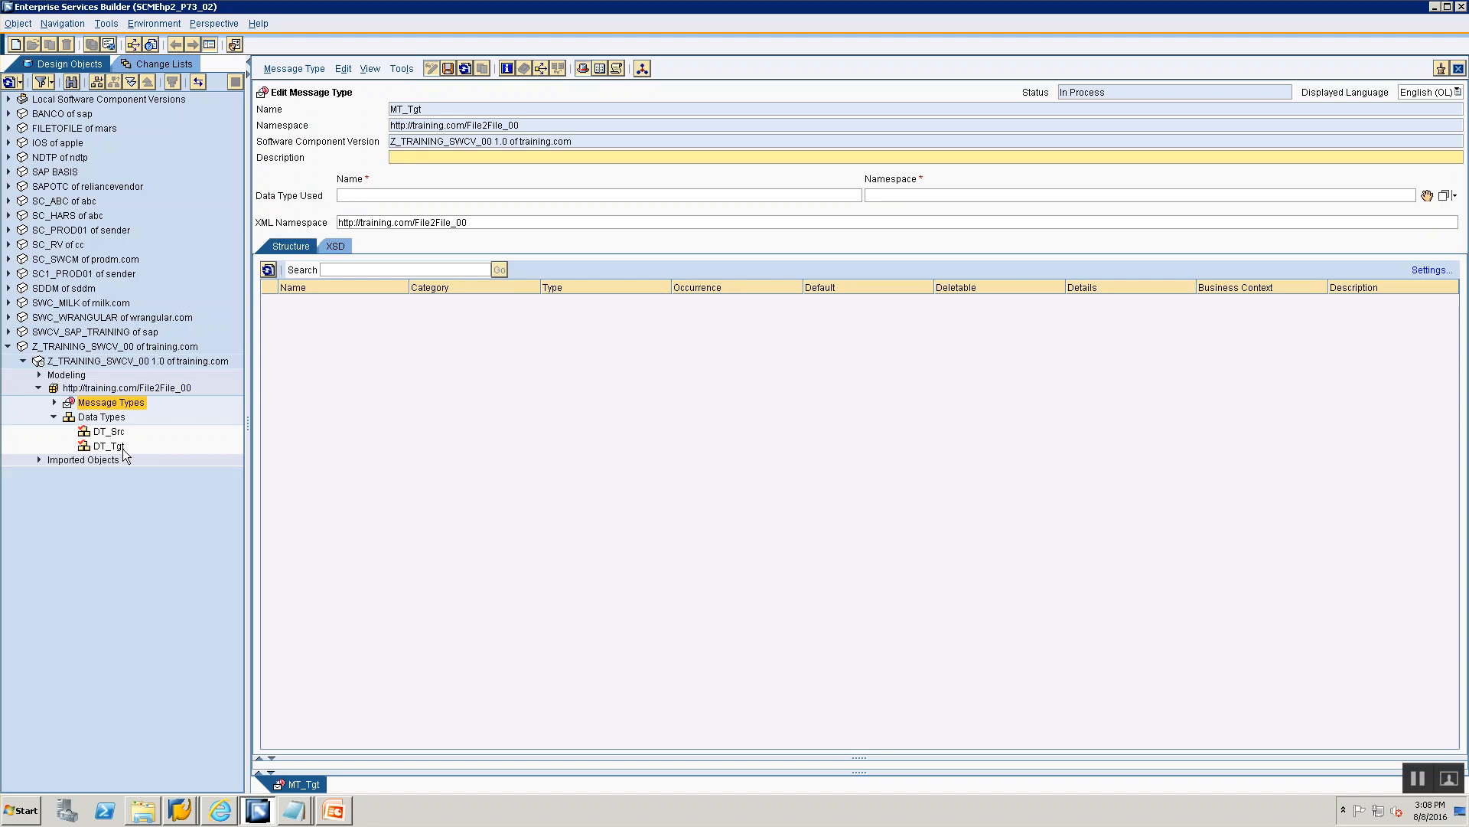
Assign DT_Tgt from the namespace's data types as the data type used by MT_Tgt.
left_click(435, 108)
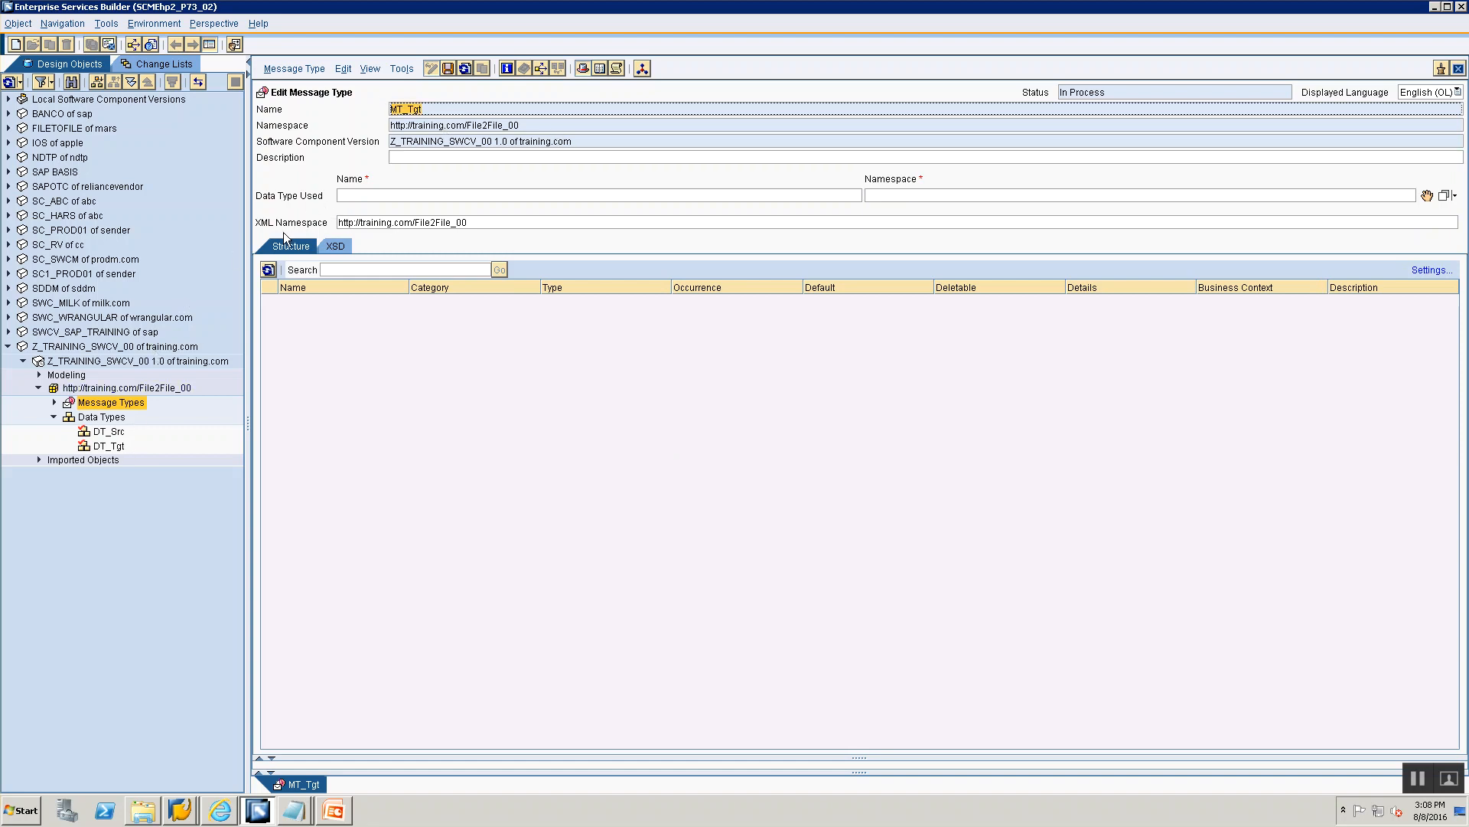
left_click(107, 449)
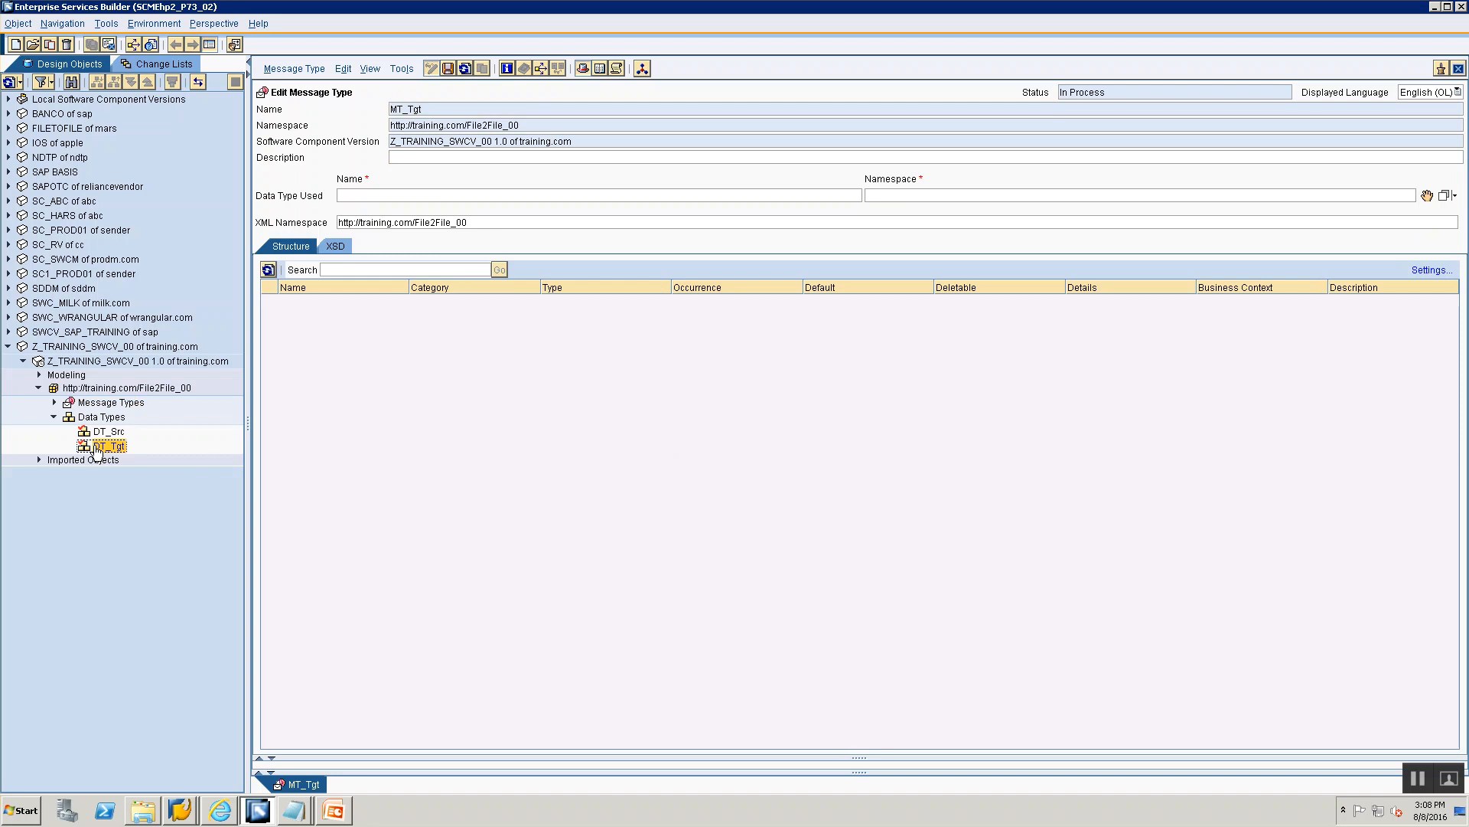
left_click_drag(97, 453, 673, 327)
left_click_drag(1403, 191, 1431, 205)
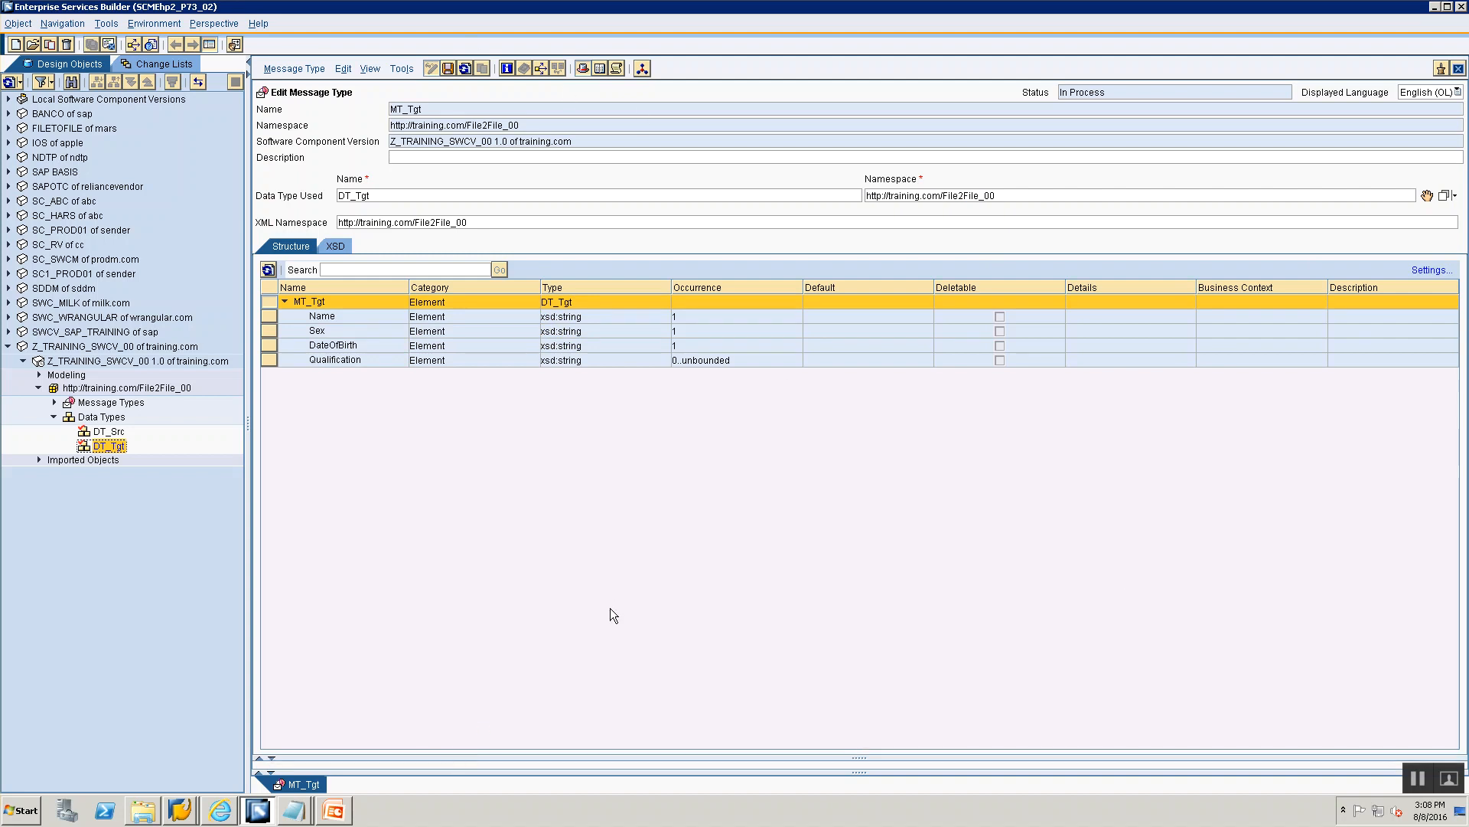
Consult the Service Interface slide in PowerPoint for the interface names and their message types, and return to the Enterprise Services Builder.
key("alt+Tab")
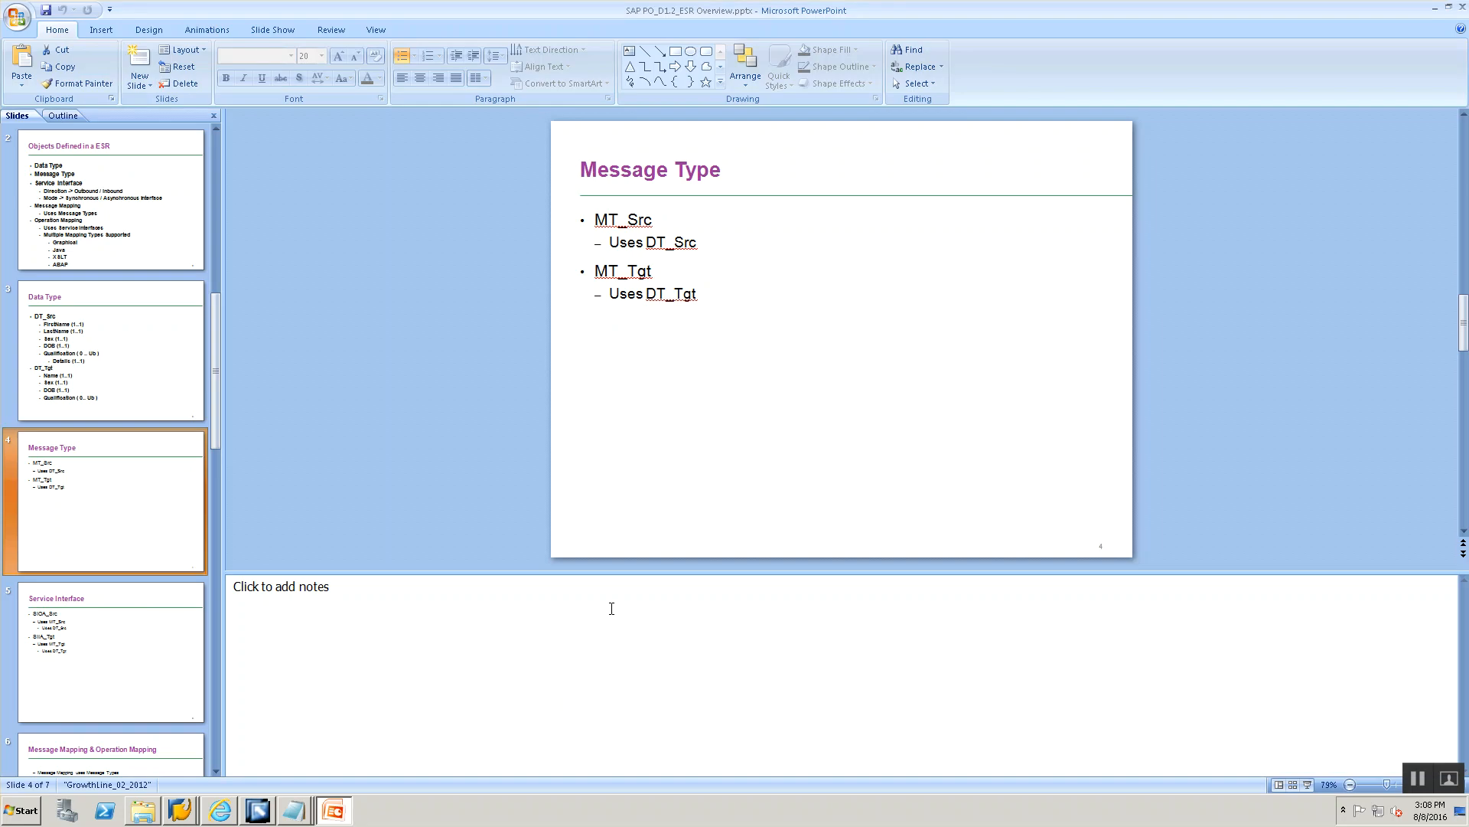
left_click(107, 604)
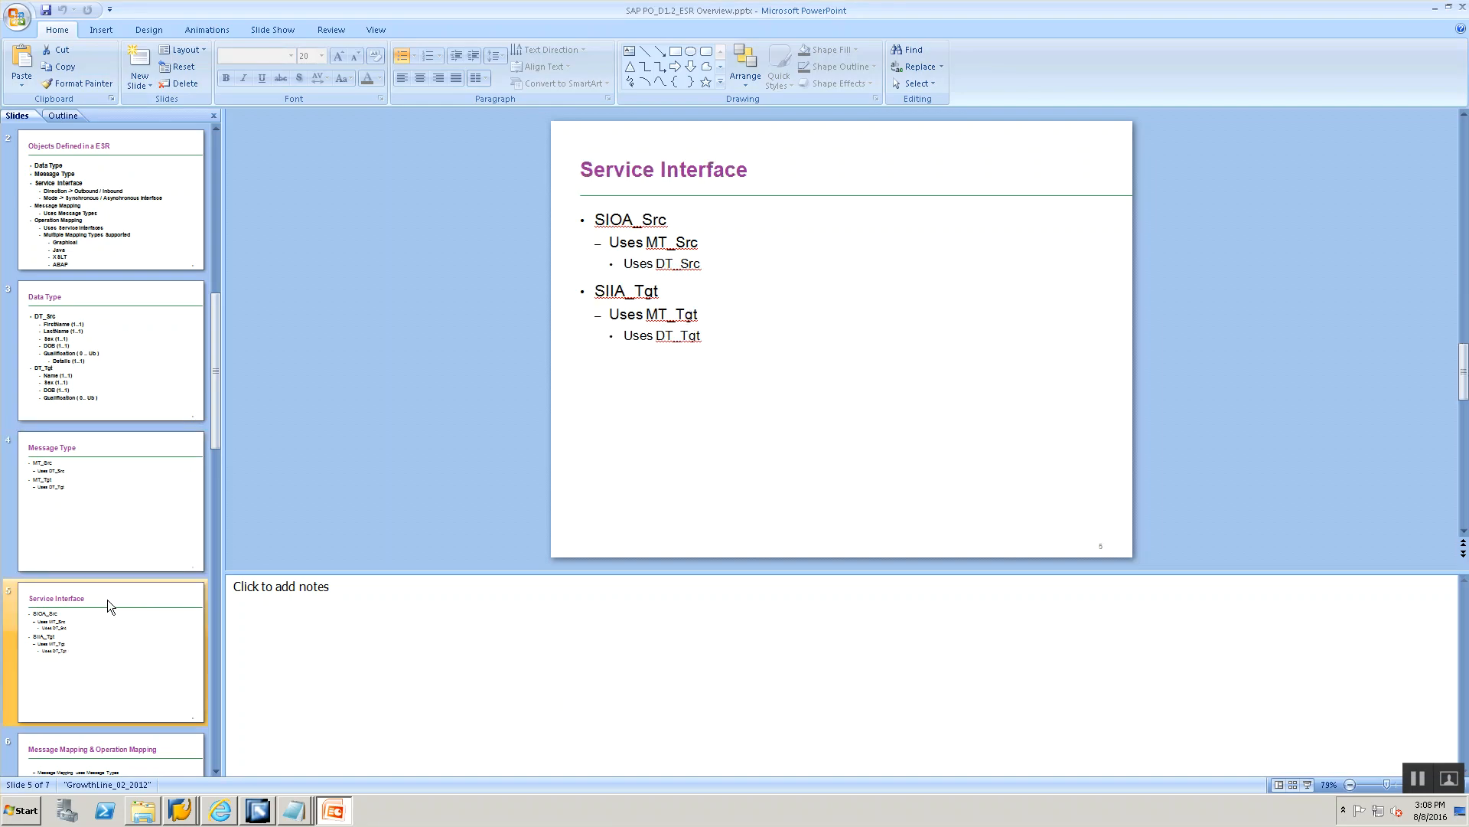
key("alt+Tab")
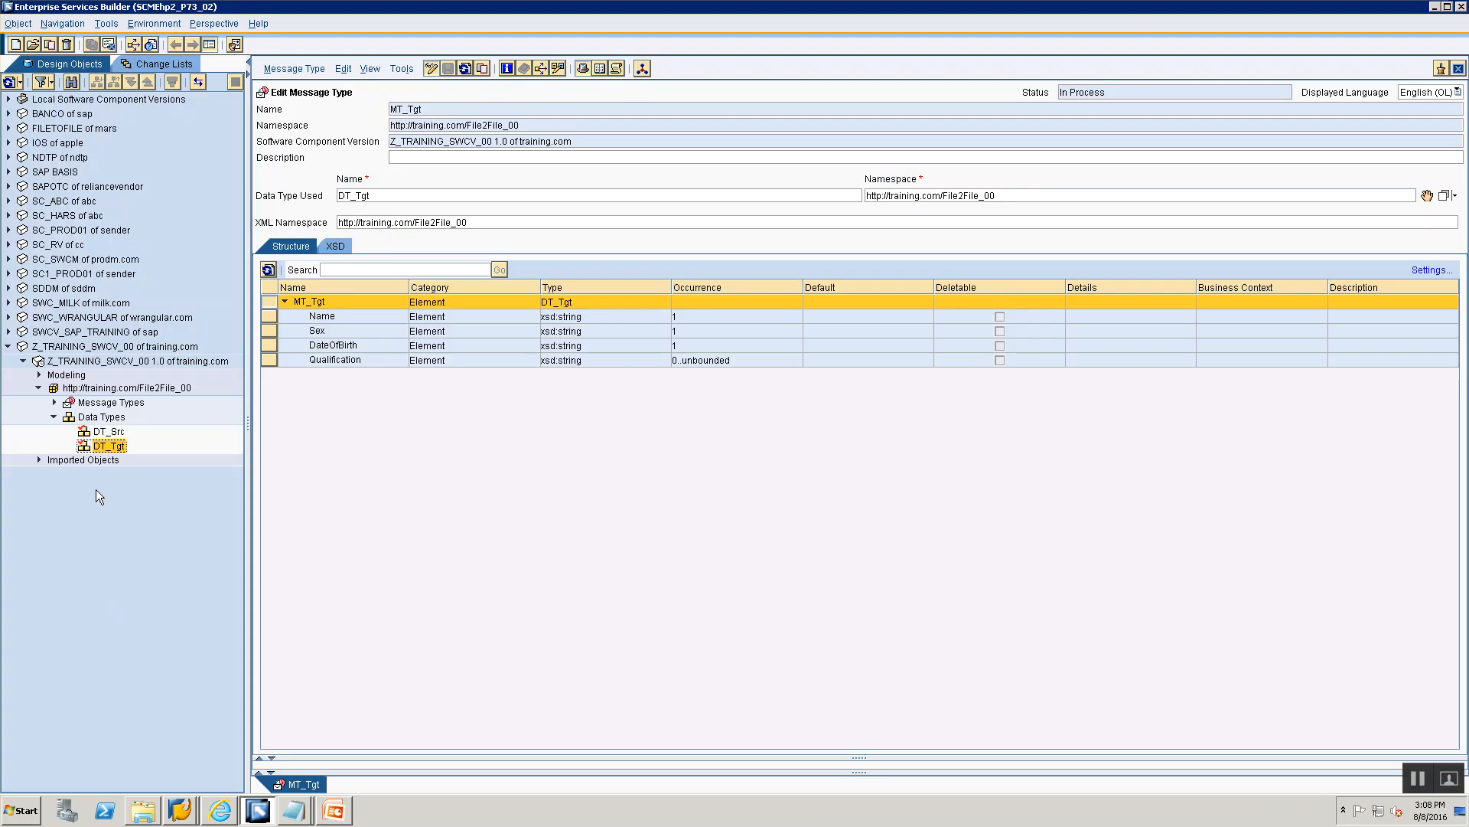
left_click(91, 407)
right_click(92, 410)
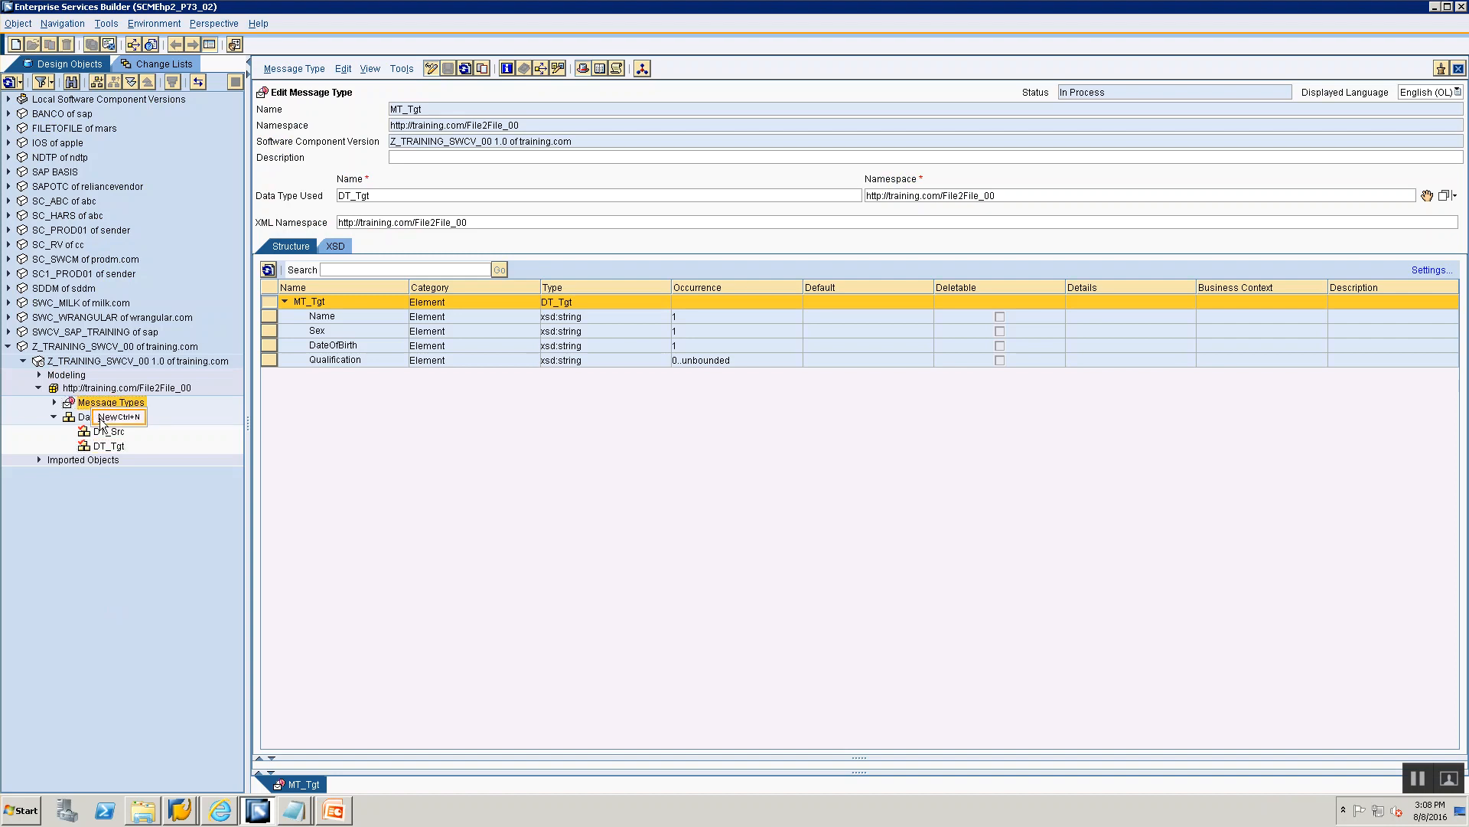
left_click(102, 419)
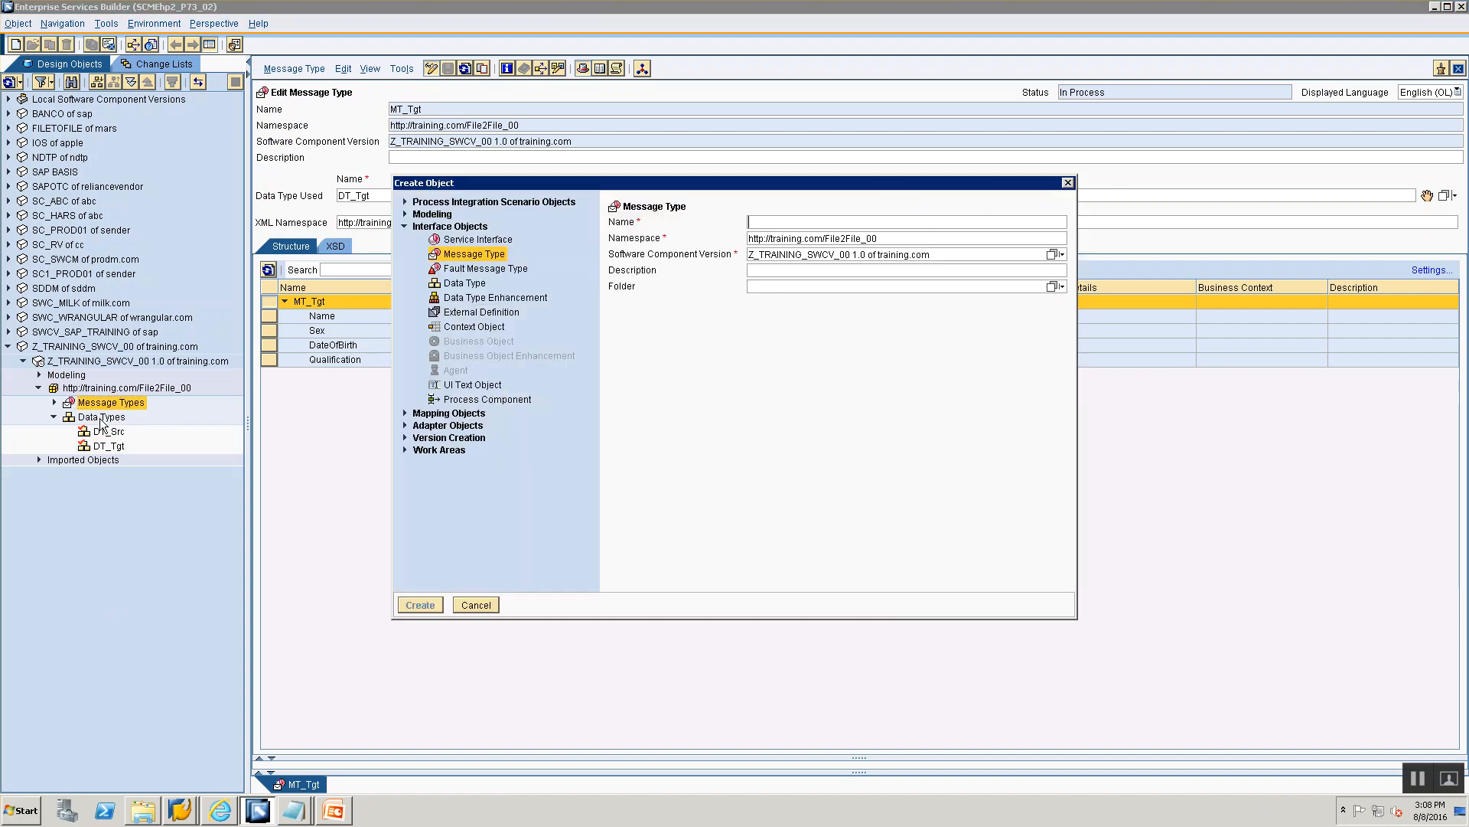
left_click(460, 239)
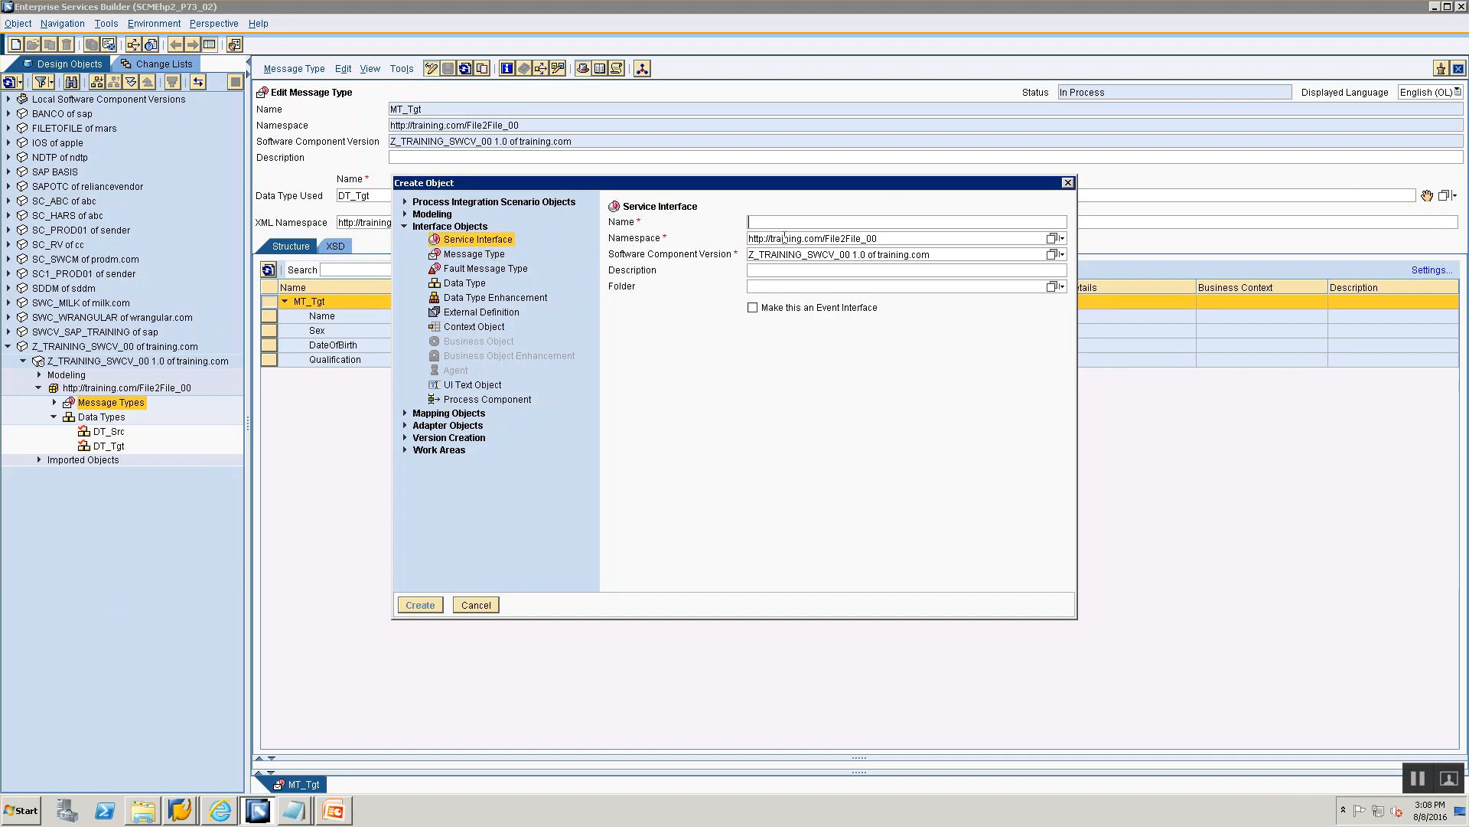
type("SI")
key("alt+Tab")
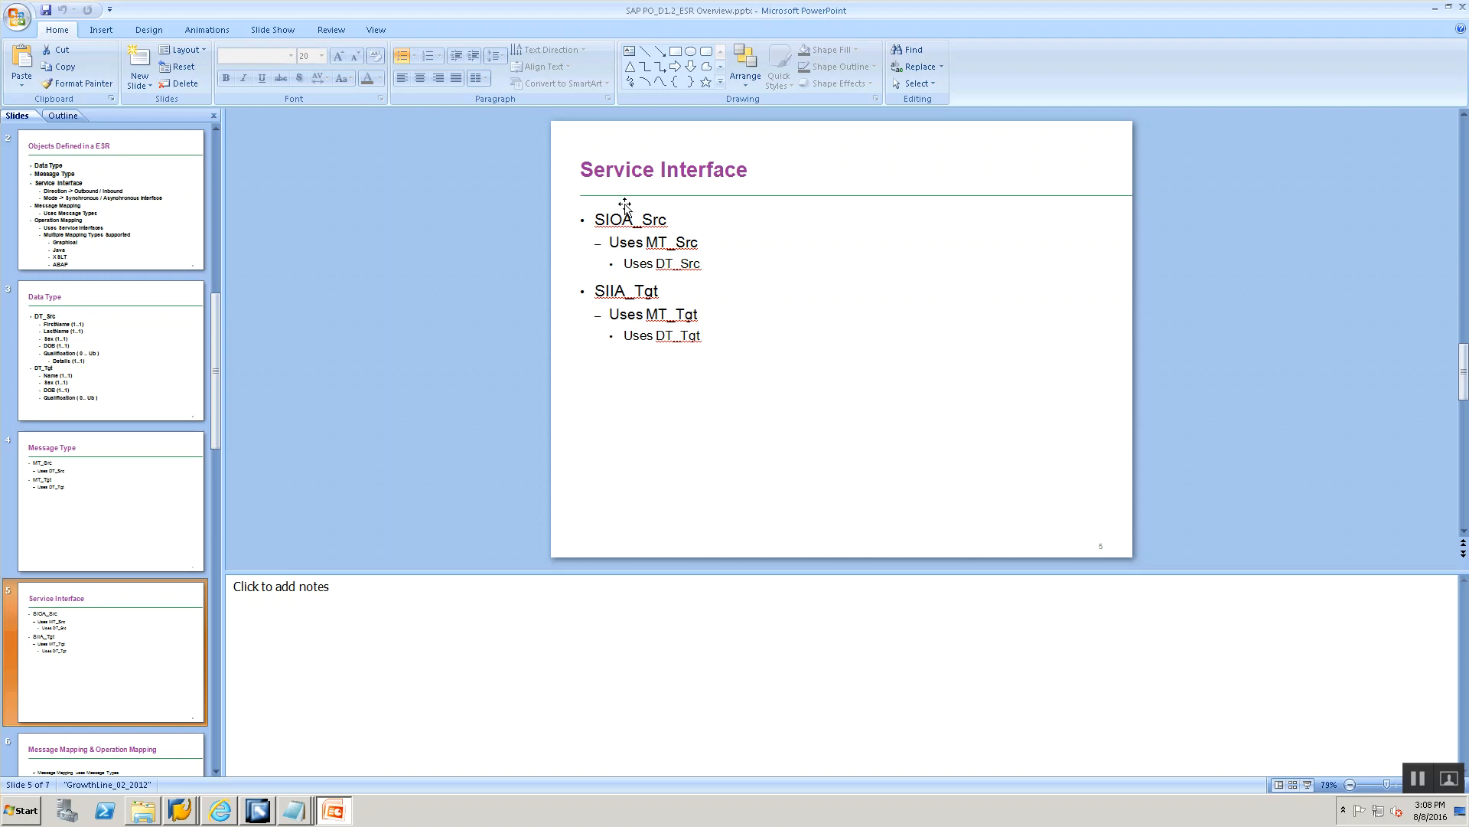
key("alt+Tab")
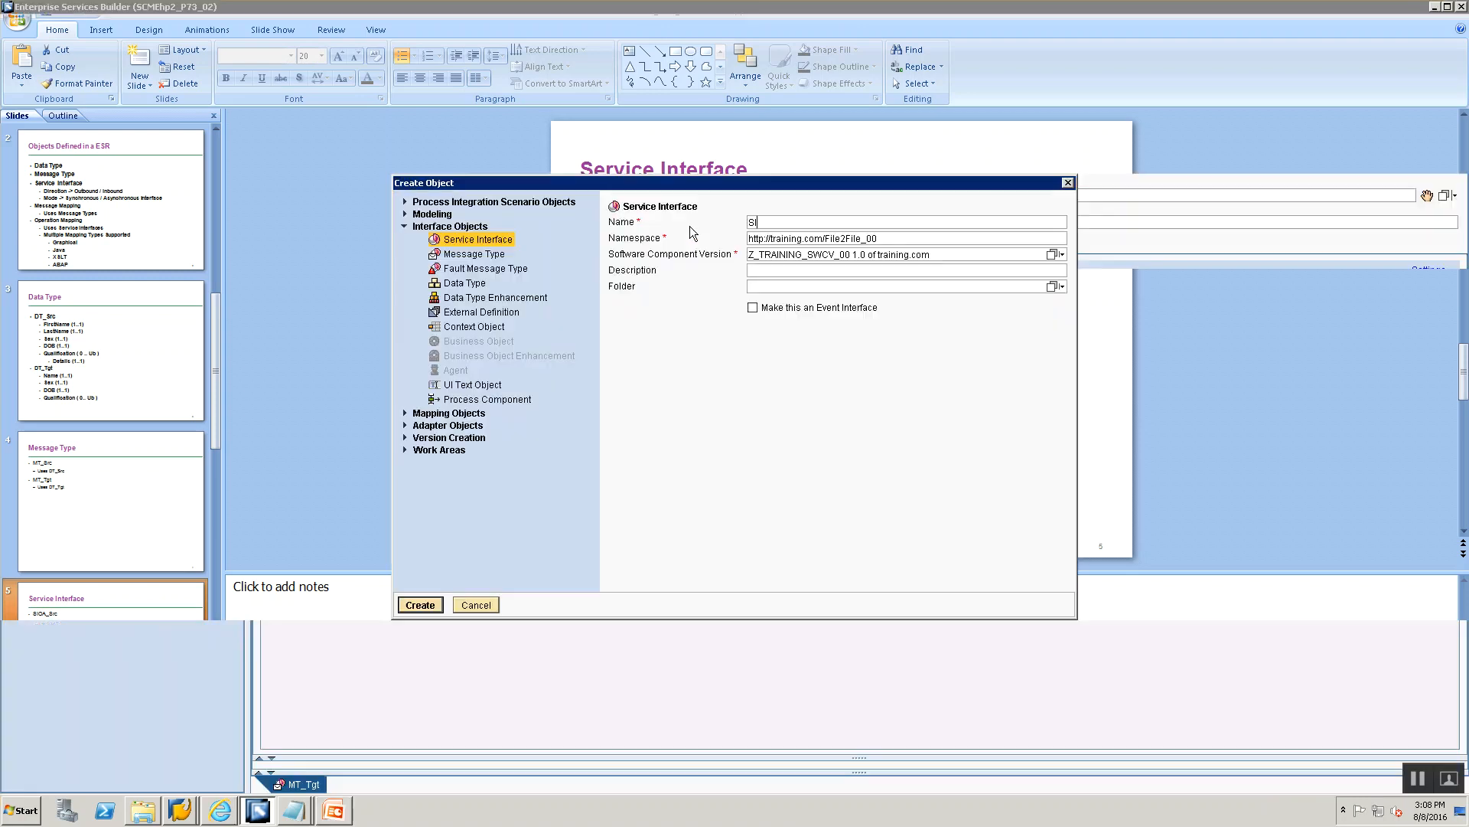
type("OA")
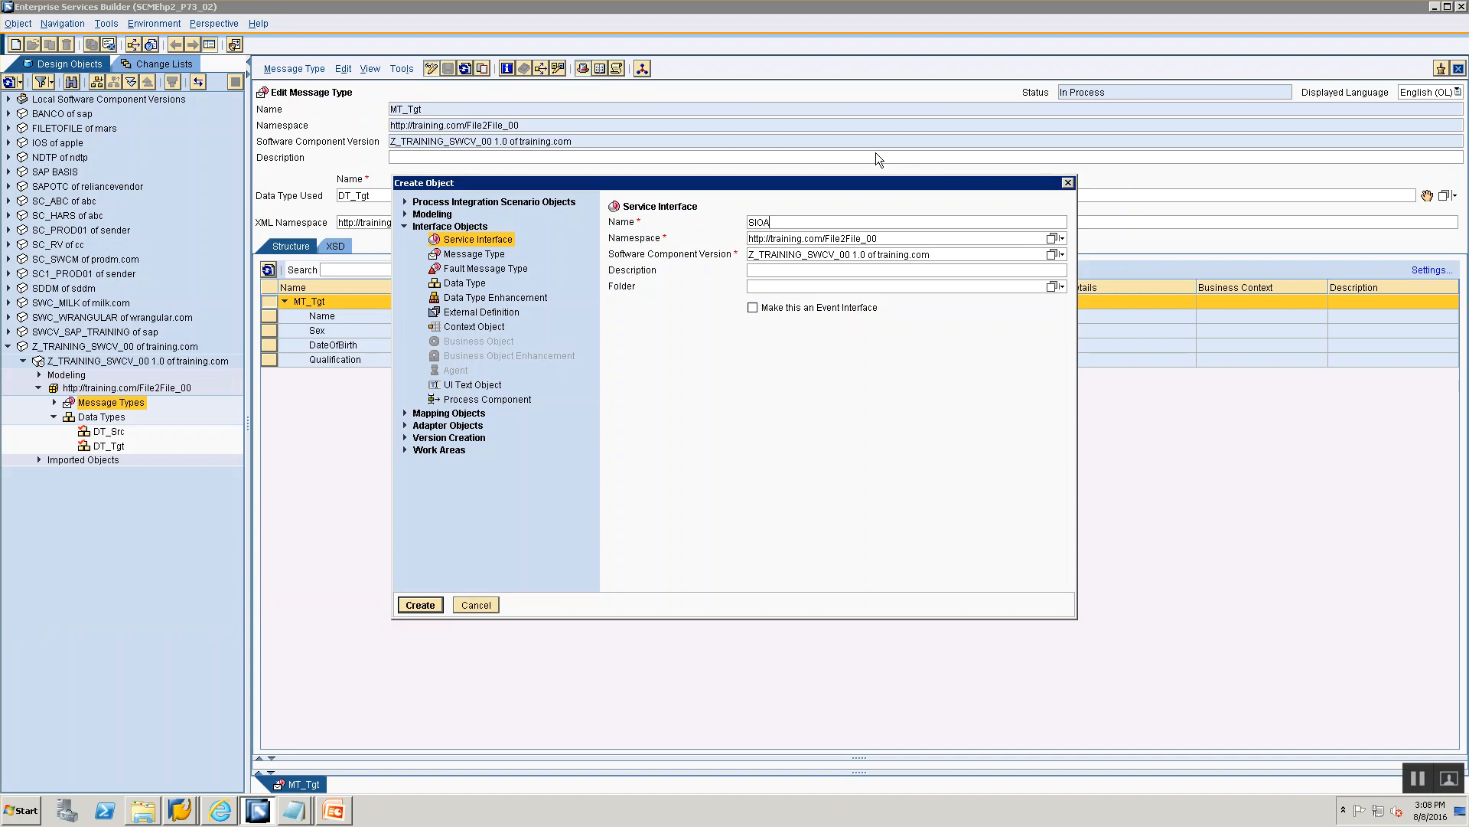
Create the service interface SIOA_Src with category Outbound and mode Asynchronous.
type("_Src")
key("Return")
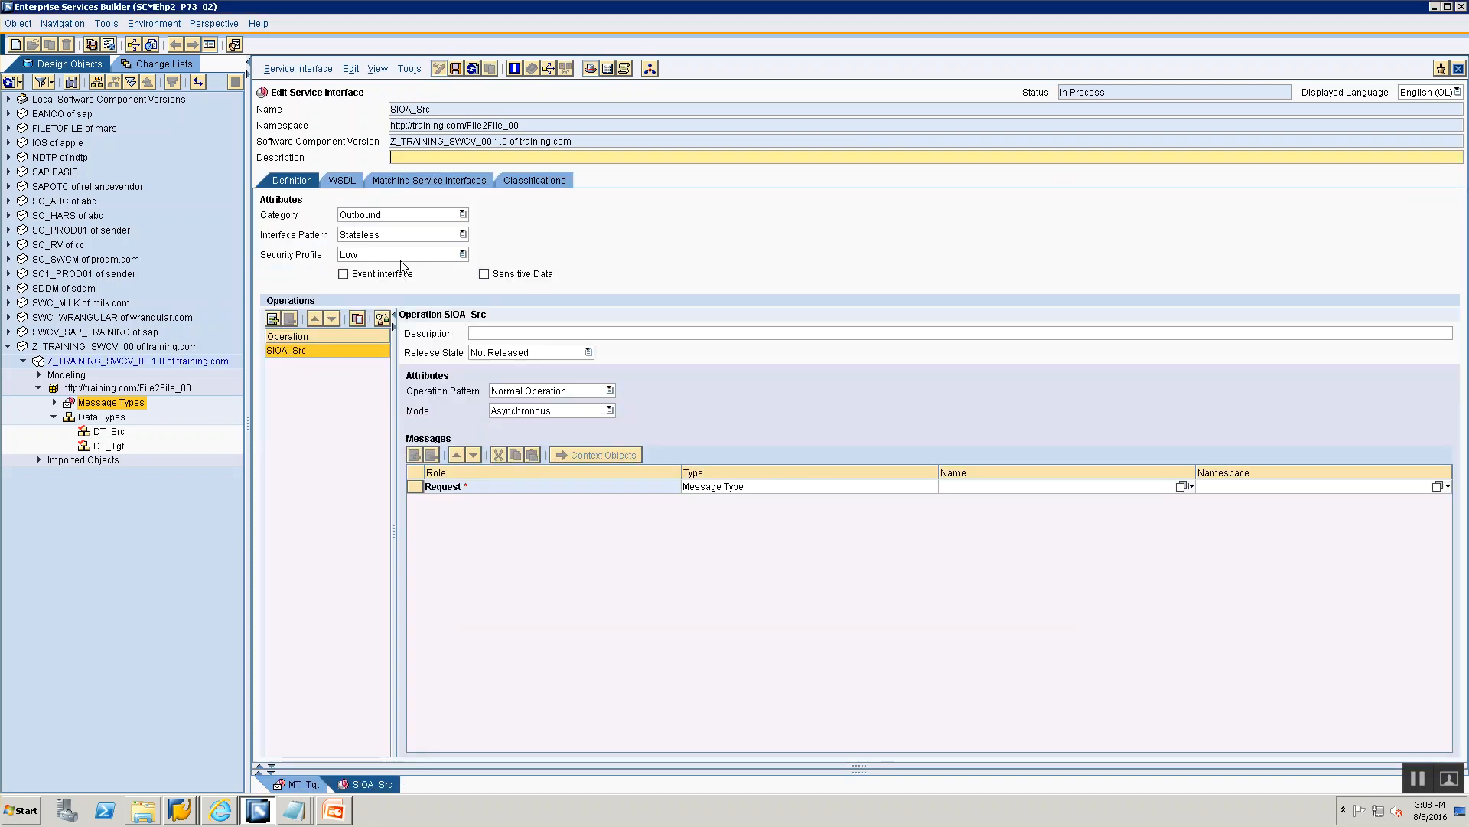
left_click(392, 213)
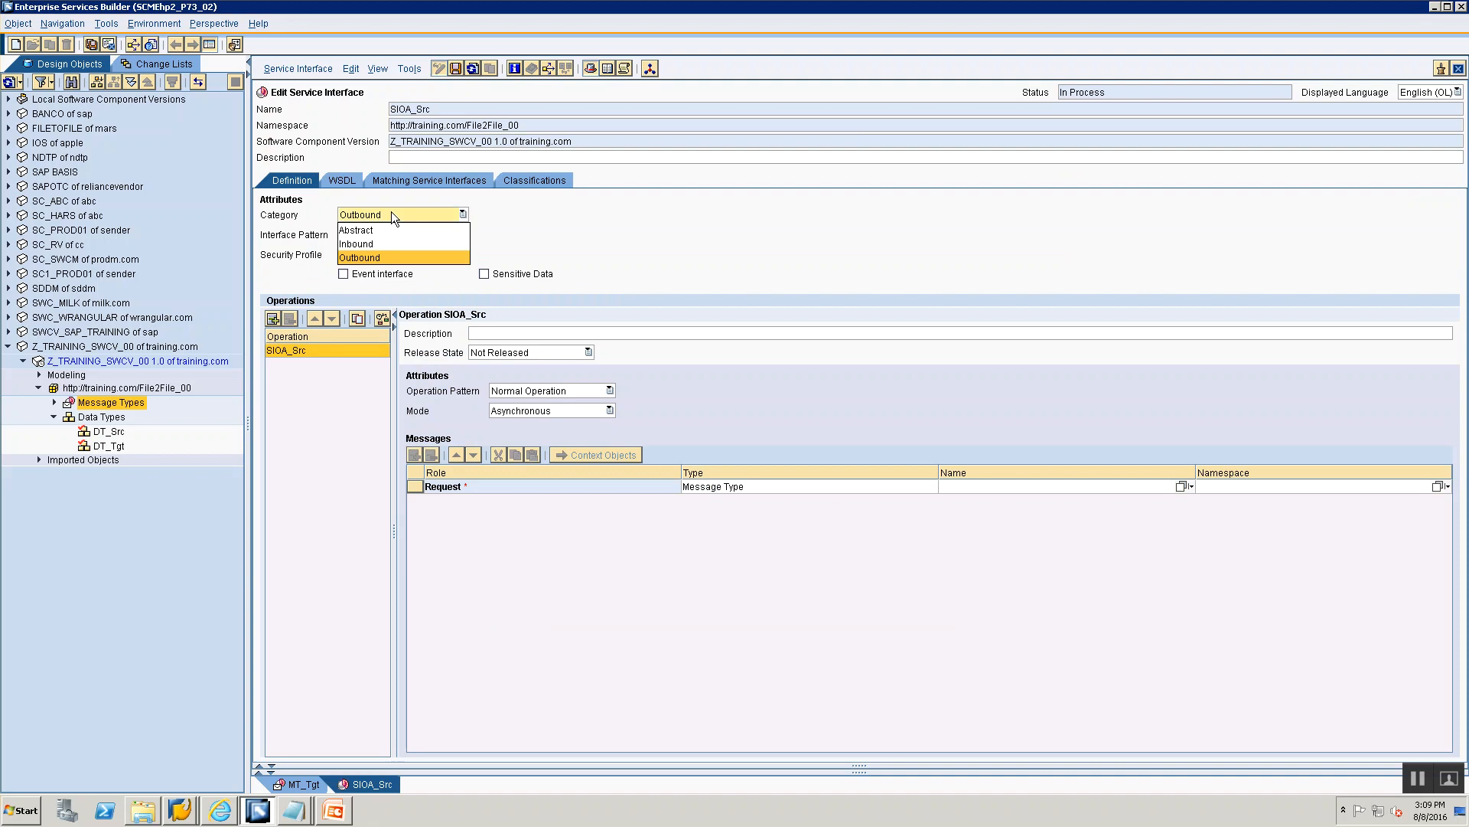
left_click(386, 257)
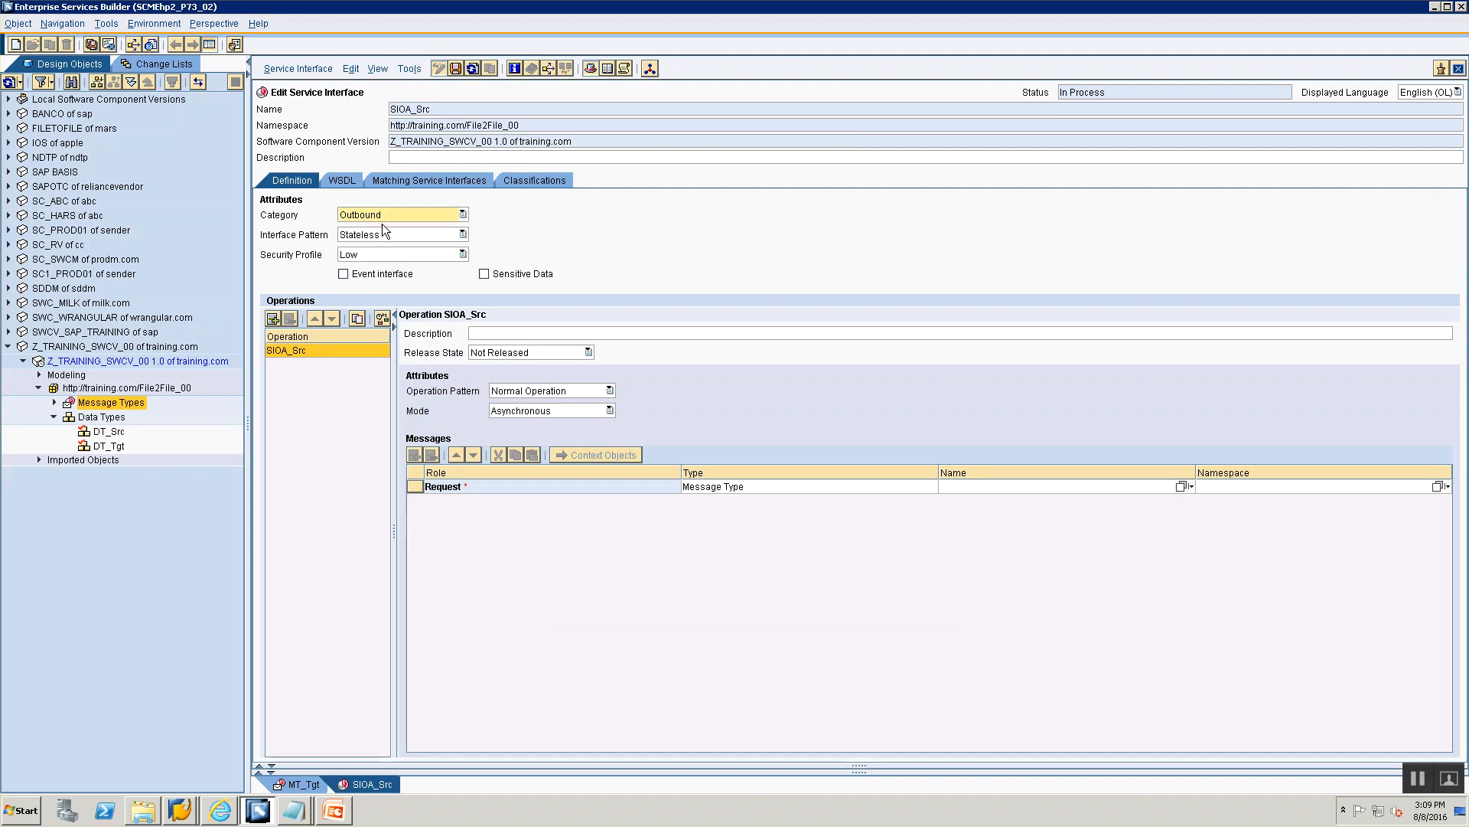
left_click(543, 413)
left_click(539, 412)
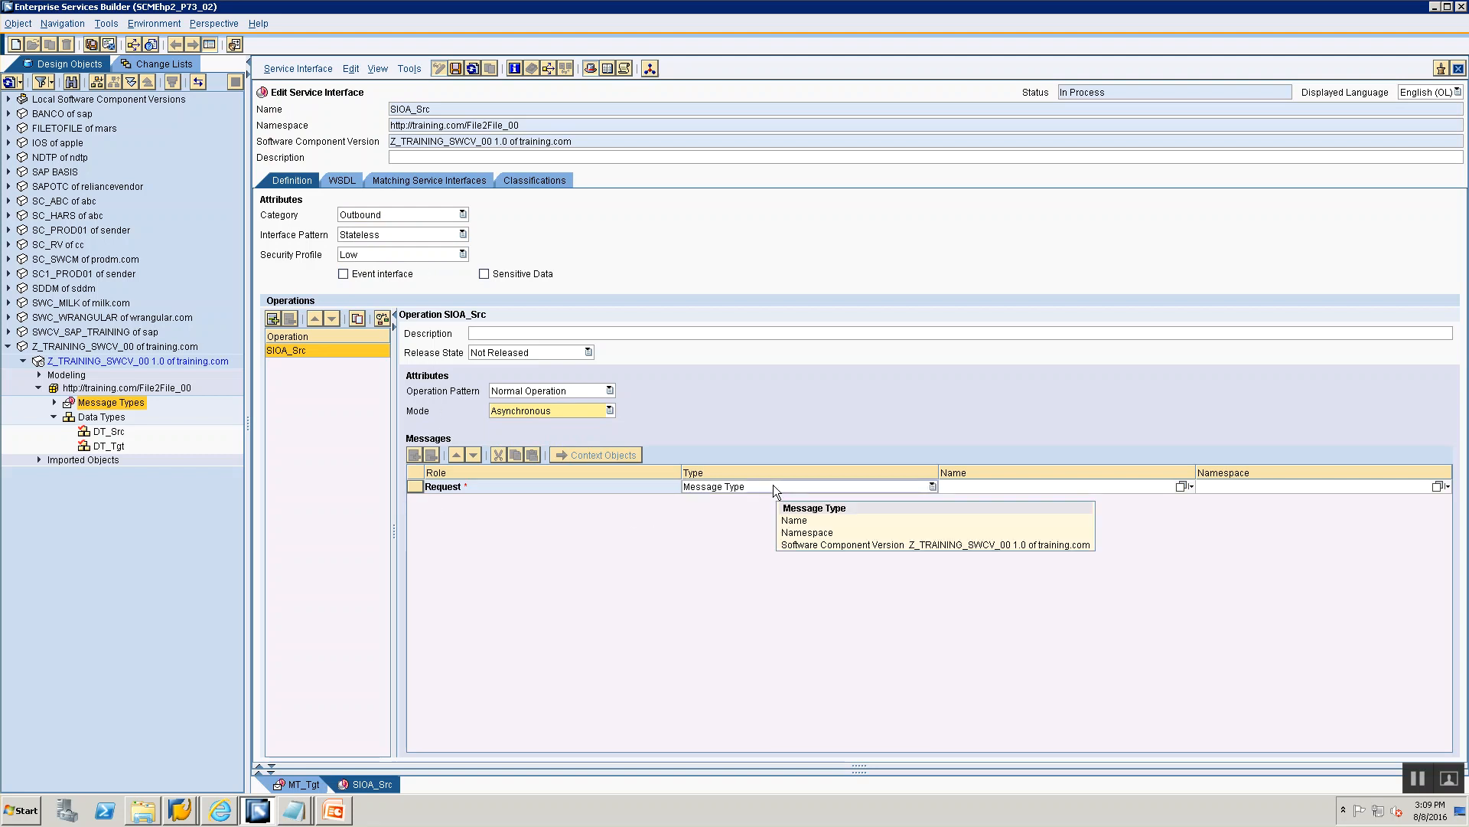
Assign the message type MT_Src to the Request message of SIOA_Src and close the open object editors.
left_click(54, 402)
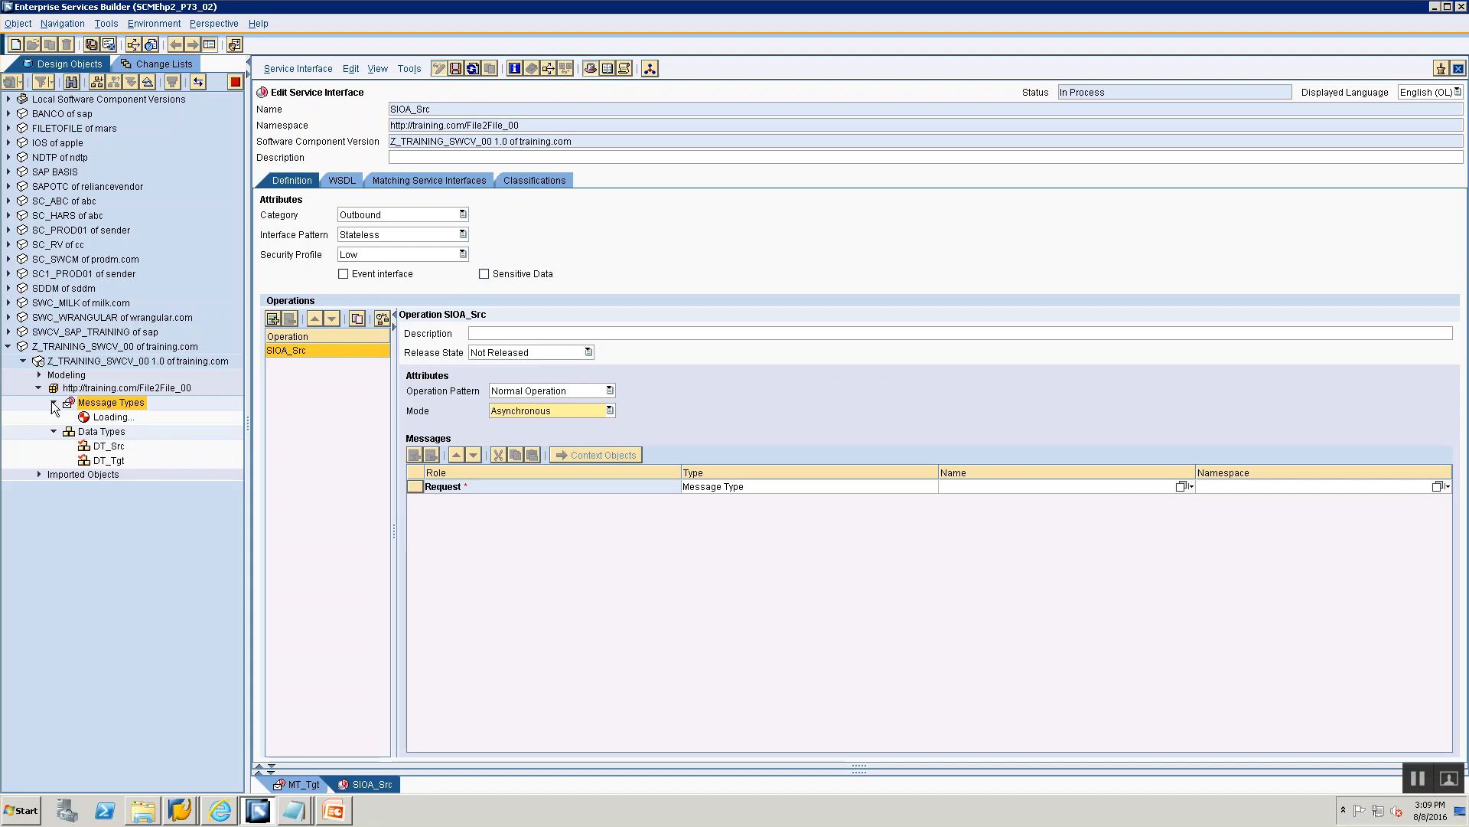
left_click(107, 417)
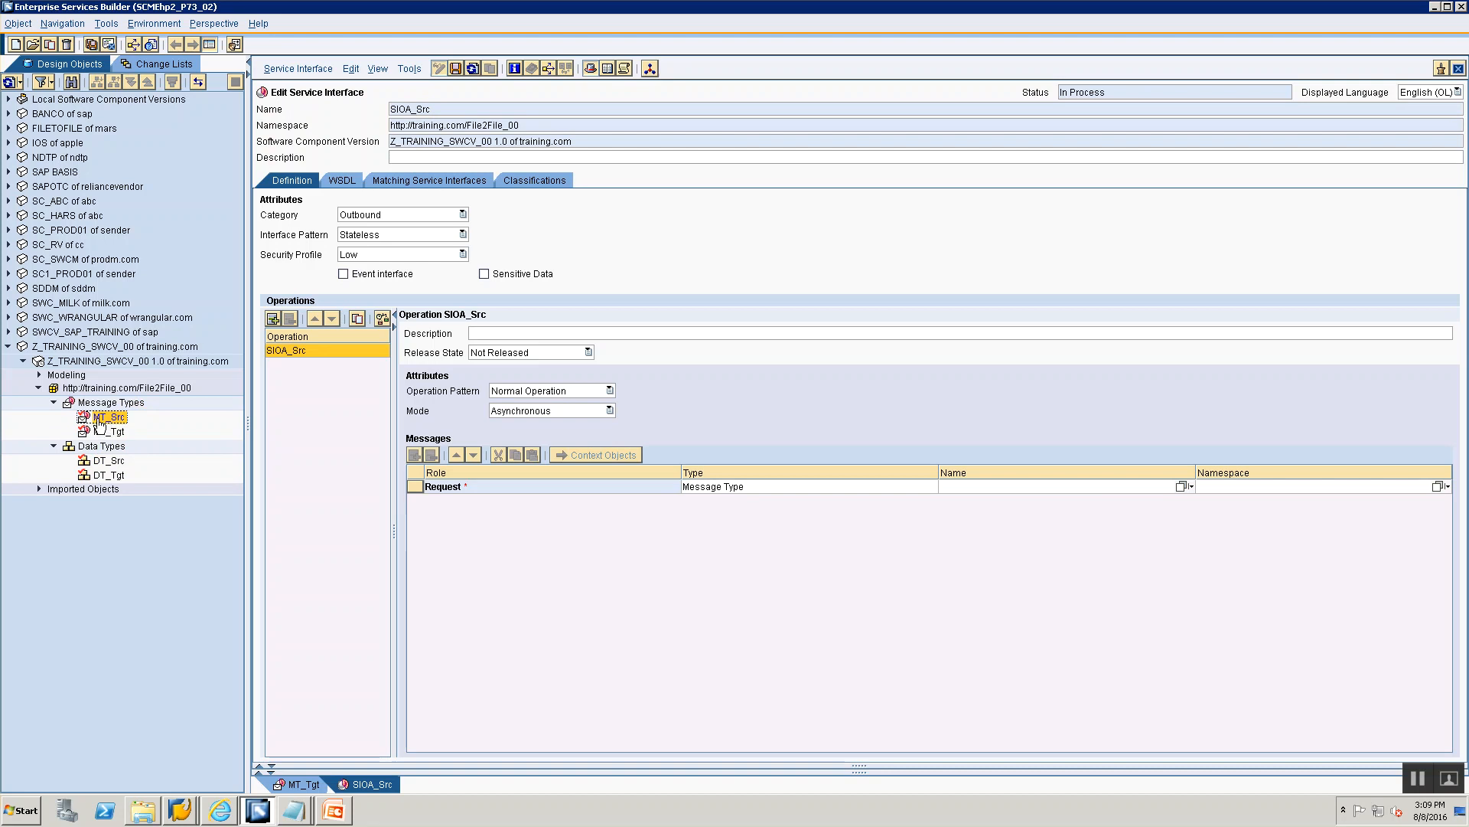
left_click_drag(100, 425, 1129, 485)
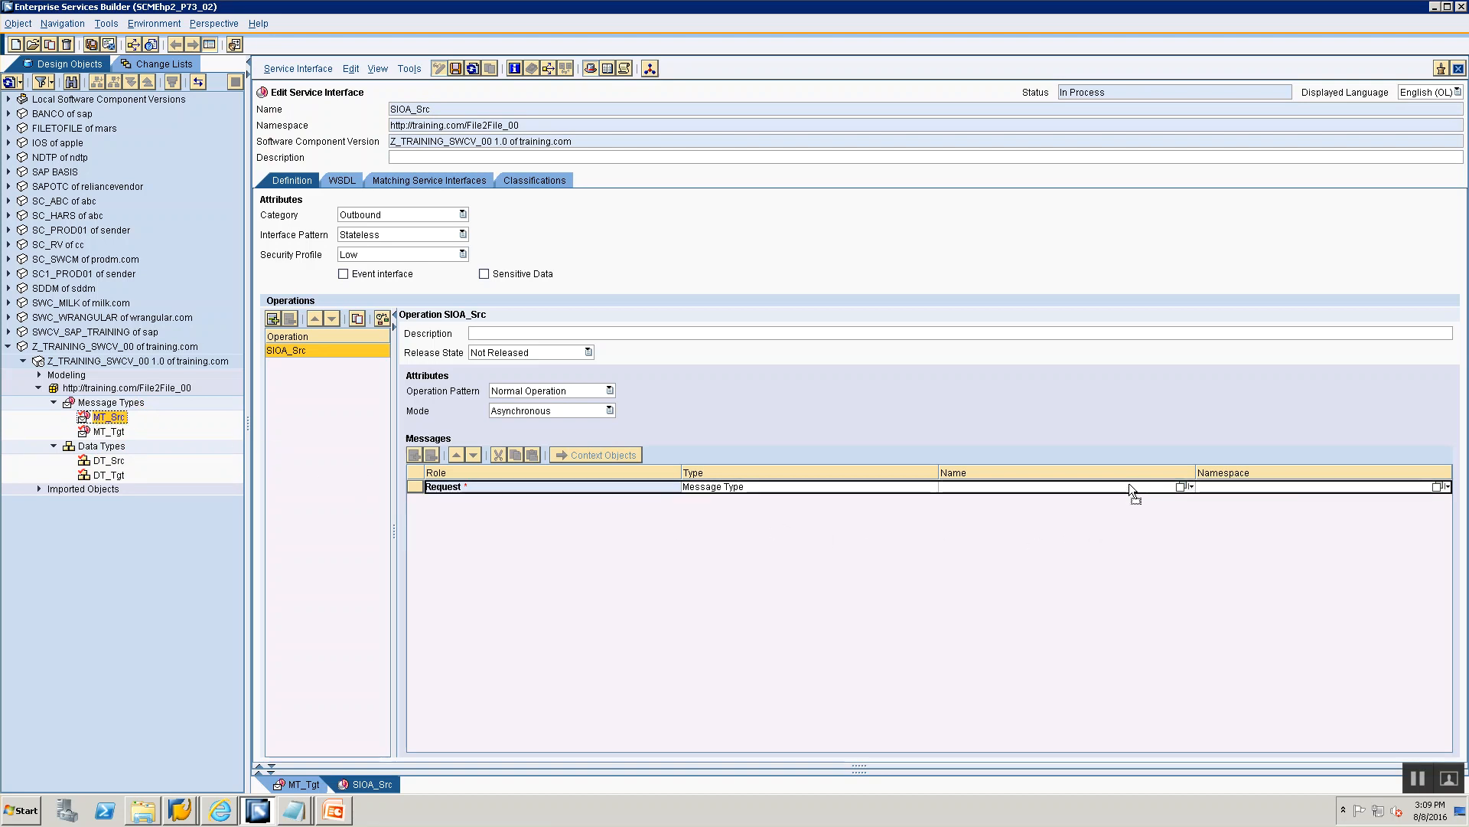
mouse_move(1128, 484)
left_mouse_down()
mouse_move(1155, 640)
mouse_move(1146, 483)
left_mouse_up()
left_click_drag(1145, 488, 1145, 488)
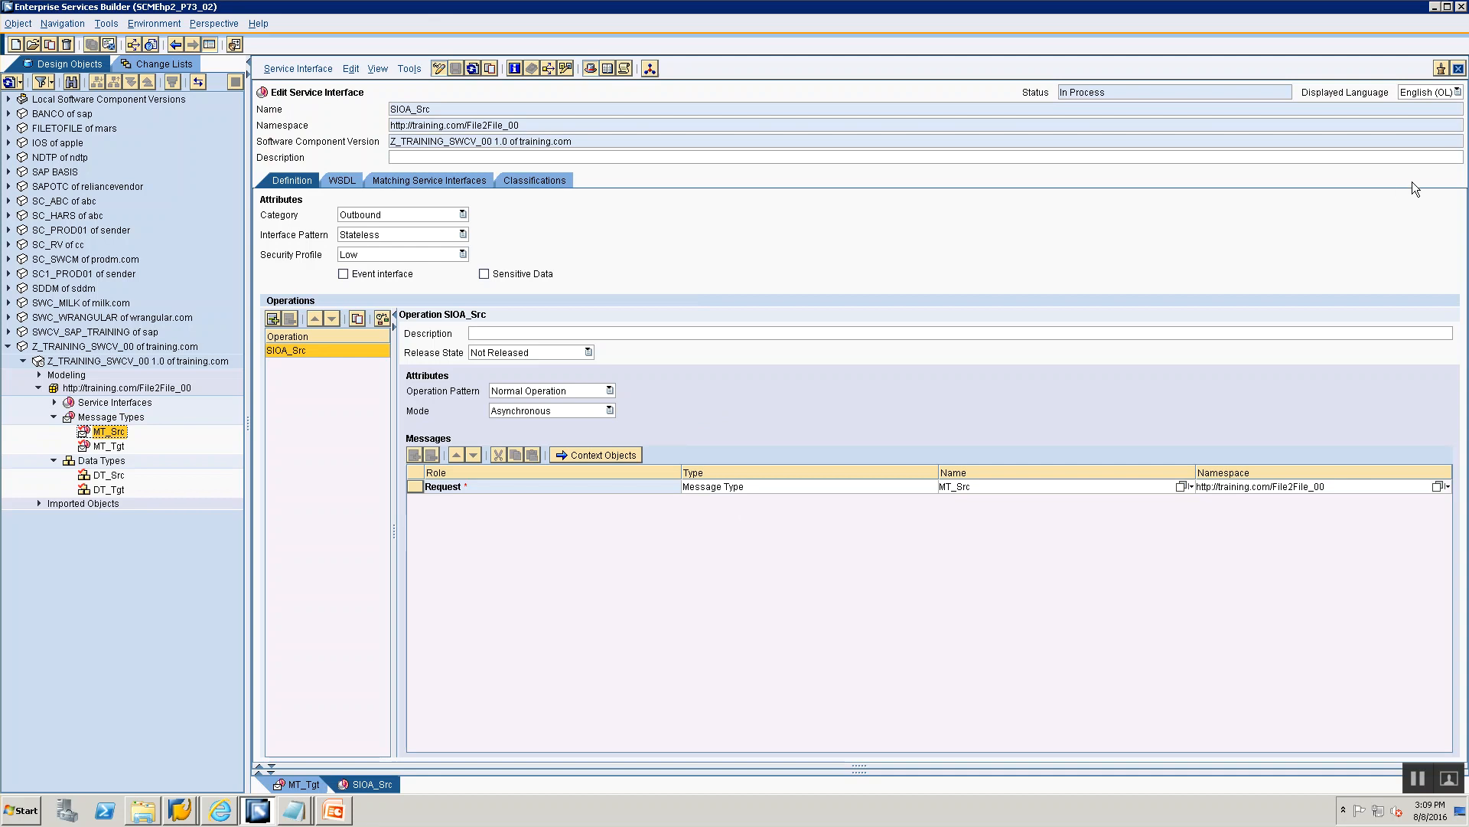
left_click(1459, 69)
left_click(1459, 69)
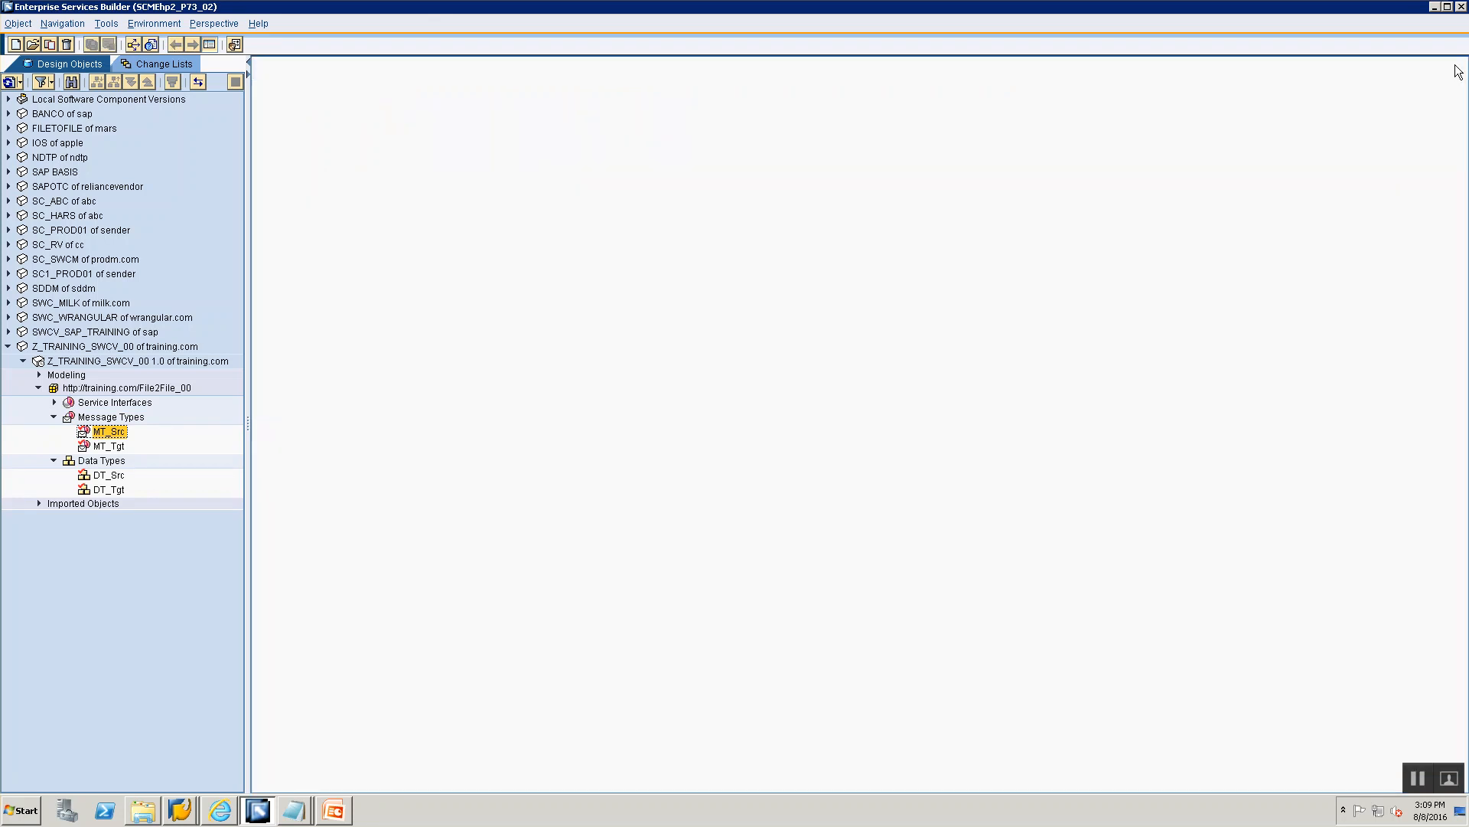
Check the planned name of the target service interface on the Service Interface slide in PowerPoint, and return to Enterprise Services Builder.
left_click(70, 404)
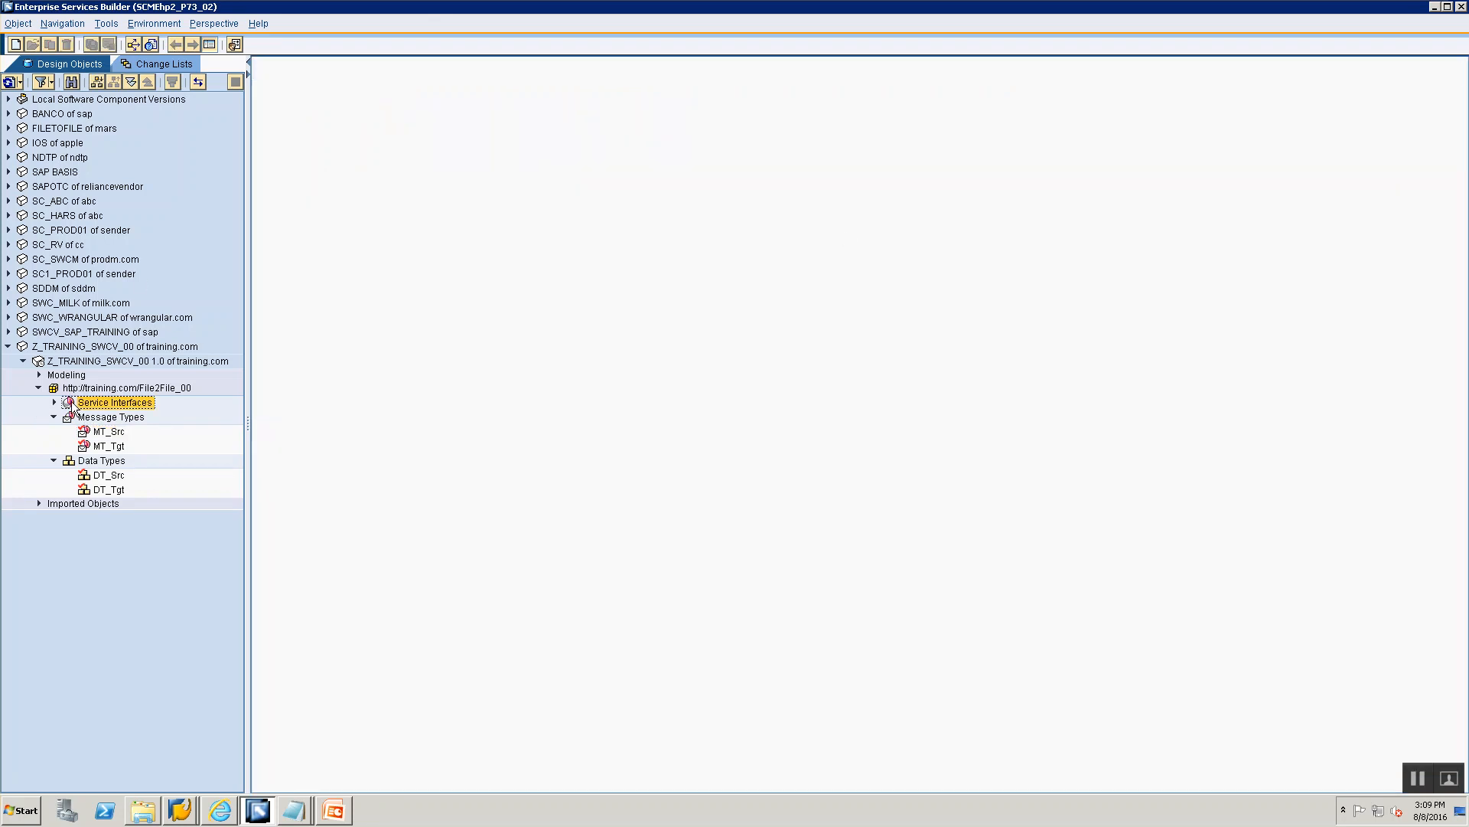
right_click(71, 399)
left_click(586, 422)
key("alt+Tab")
left_click_drag(596, 291, 659, 291)
key("alt+Tab")
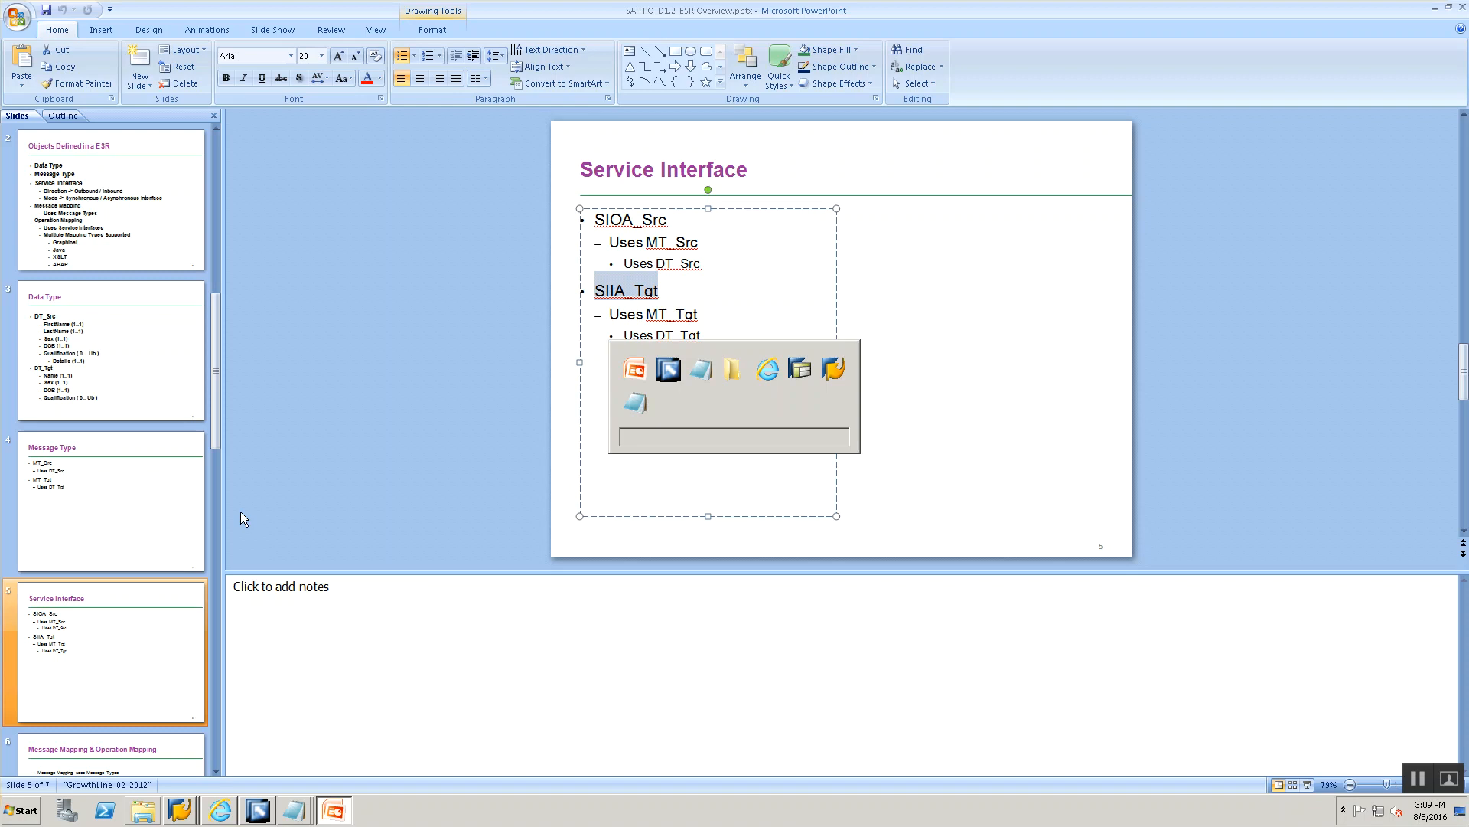
right_click(105, 402)
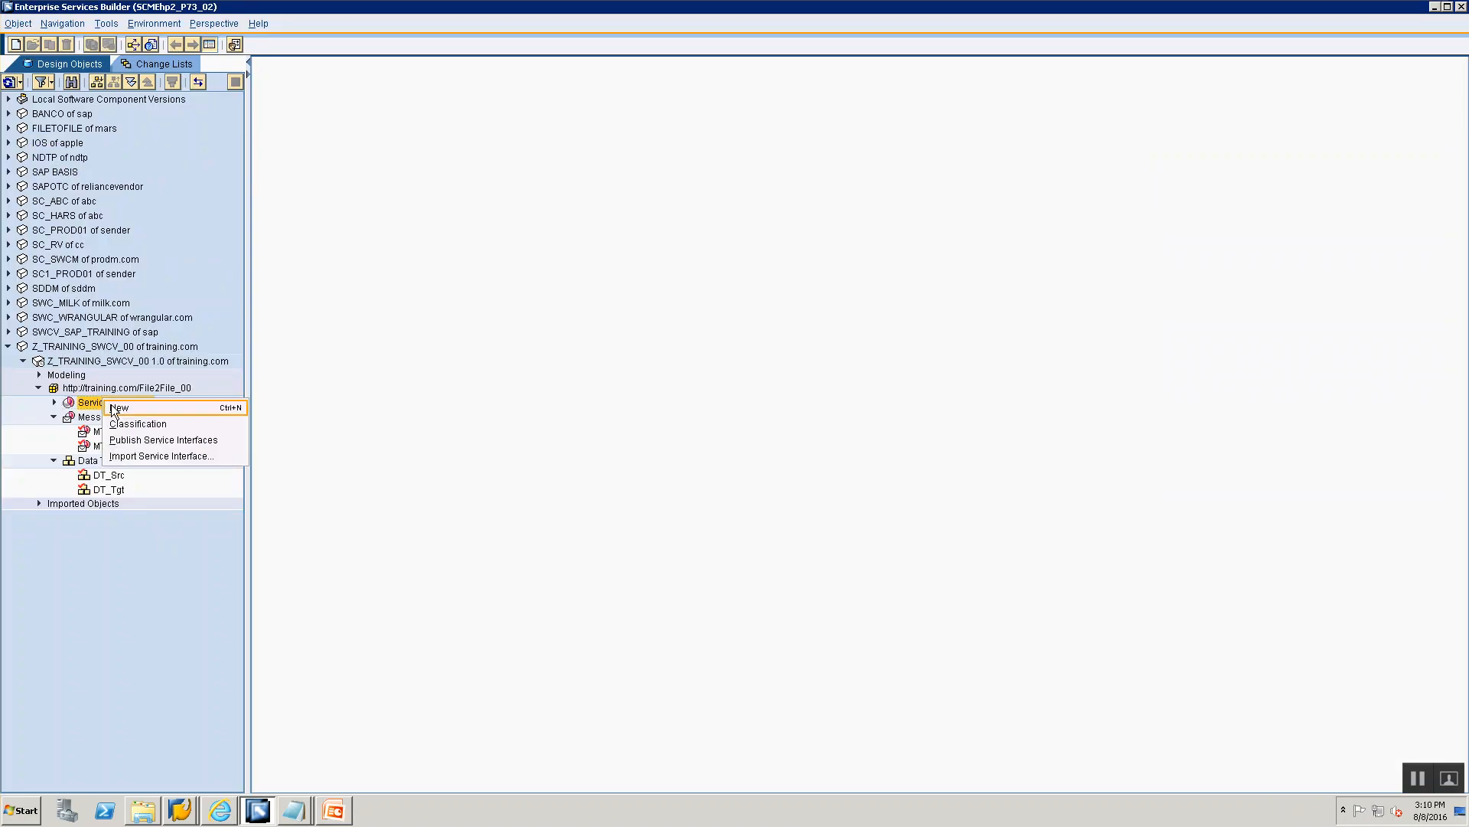
left_click(119, 407)
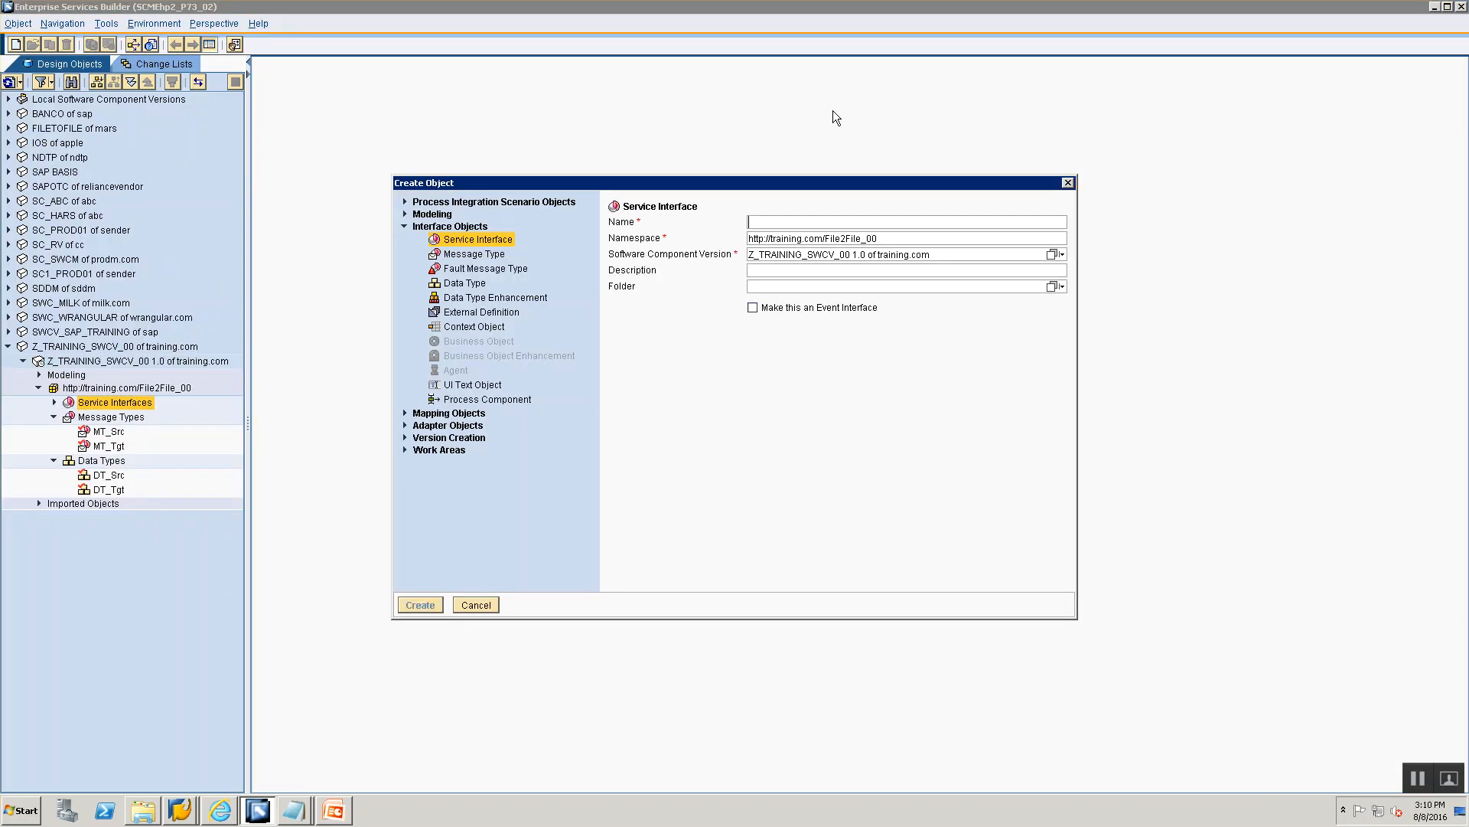
type("SIIA_Tgt")
left_click(422, 607)
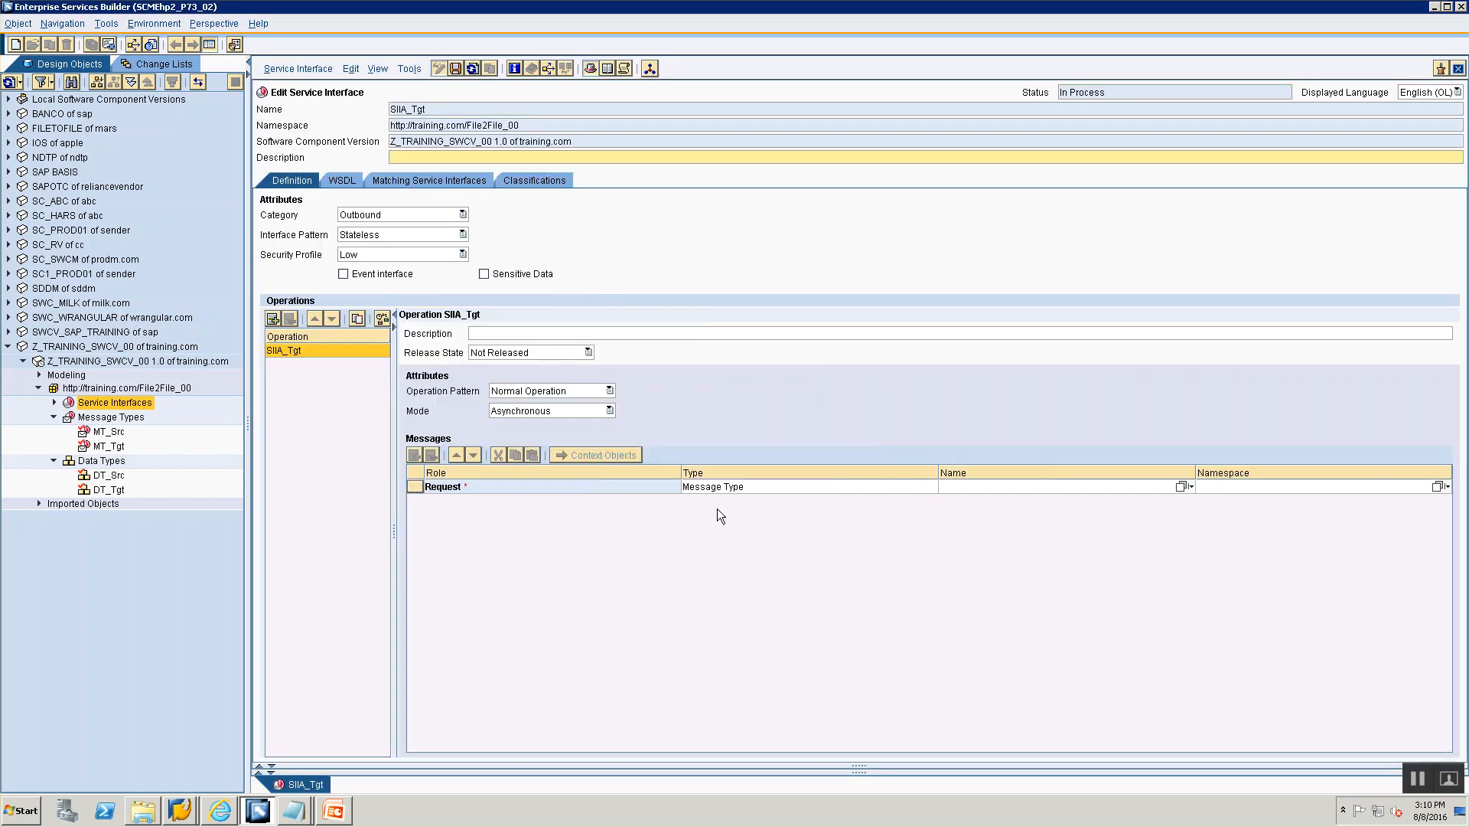
Set the category of SIIA_Tgt to Inbound and keep its operation mode Asynchronous.
left_click(426, 214)
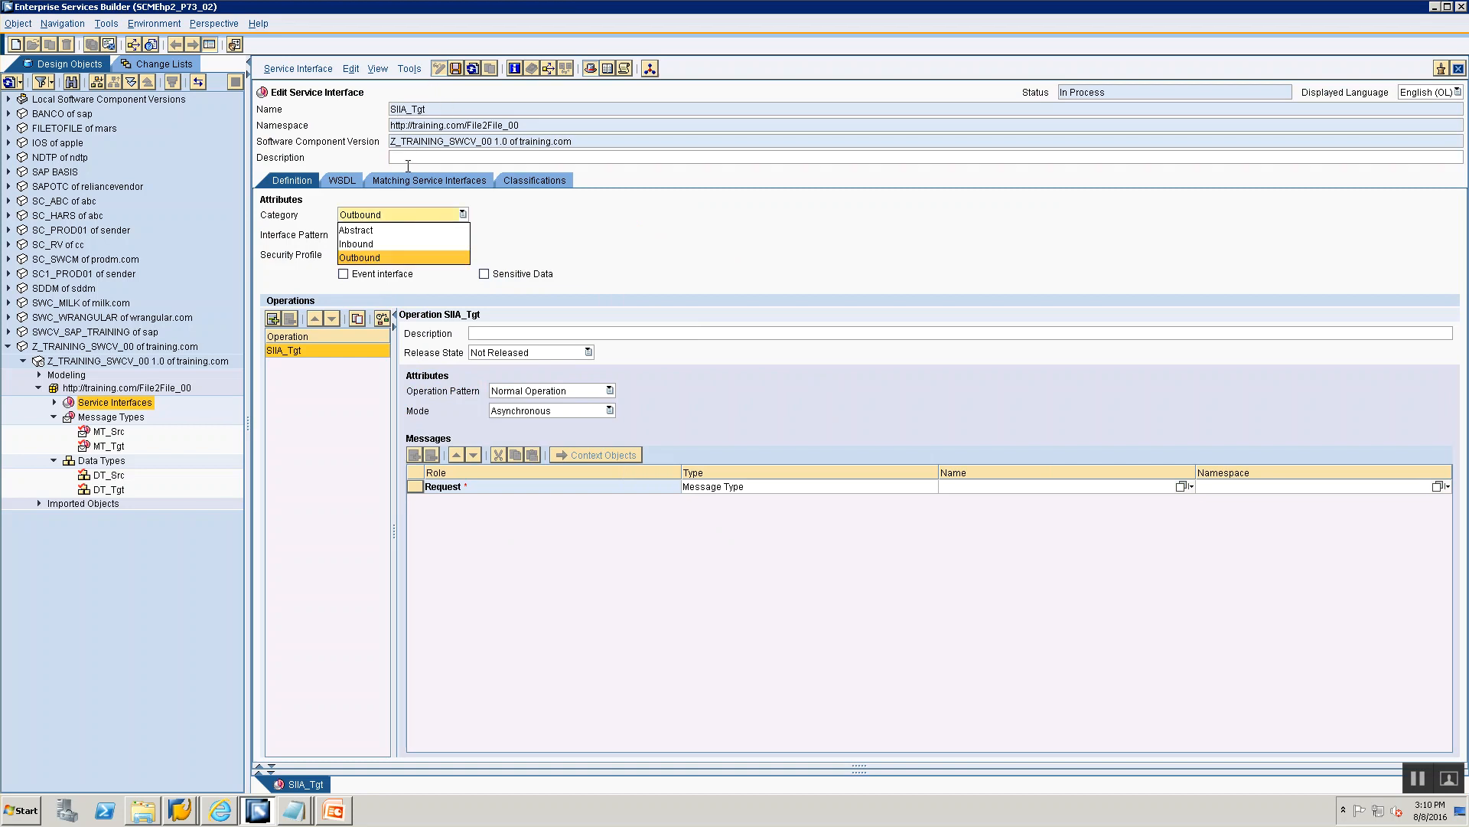
left_click(361, 243)
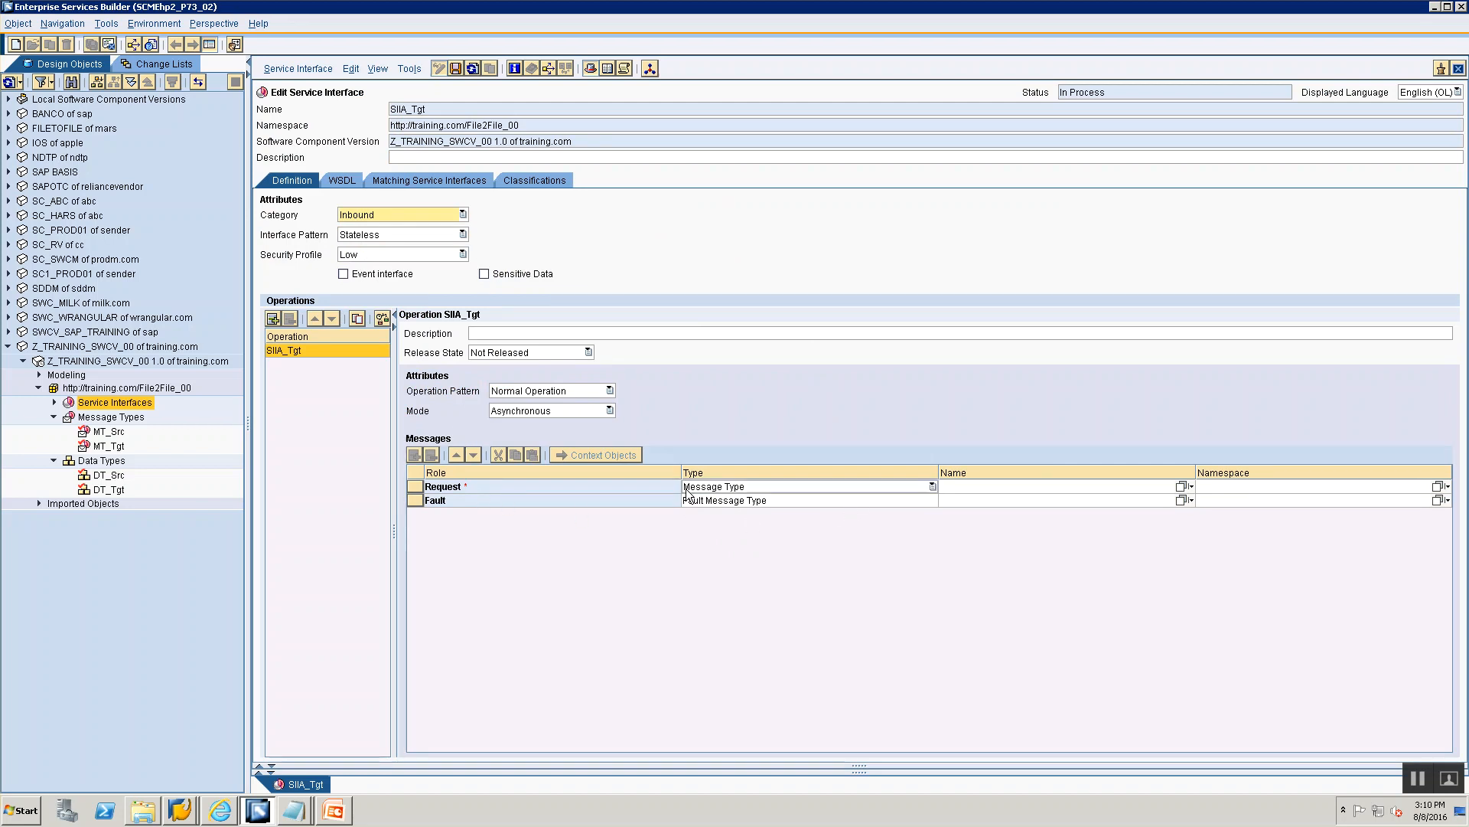
left_click(574, 409)
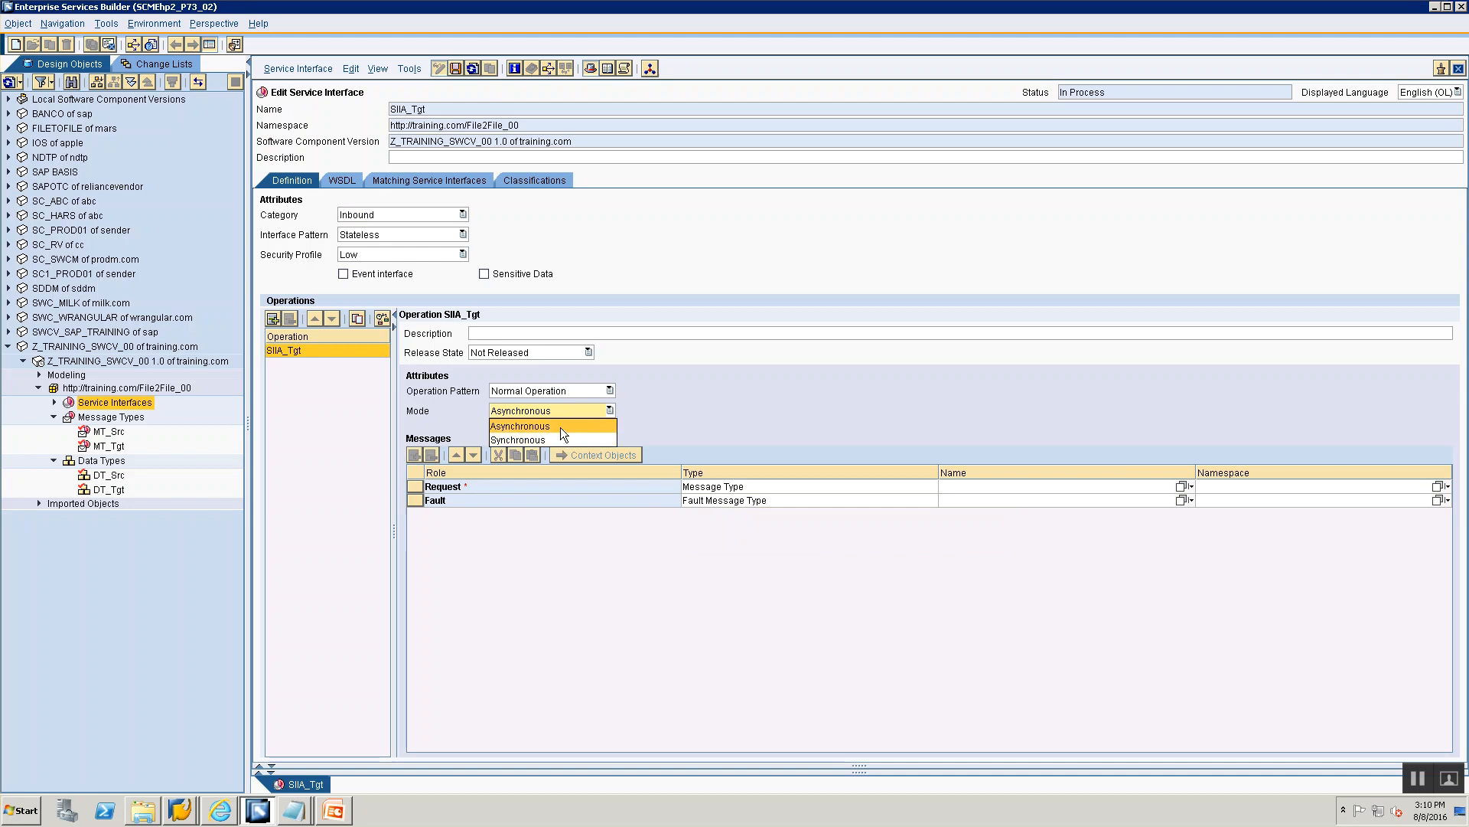
left_click(561, 426)
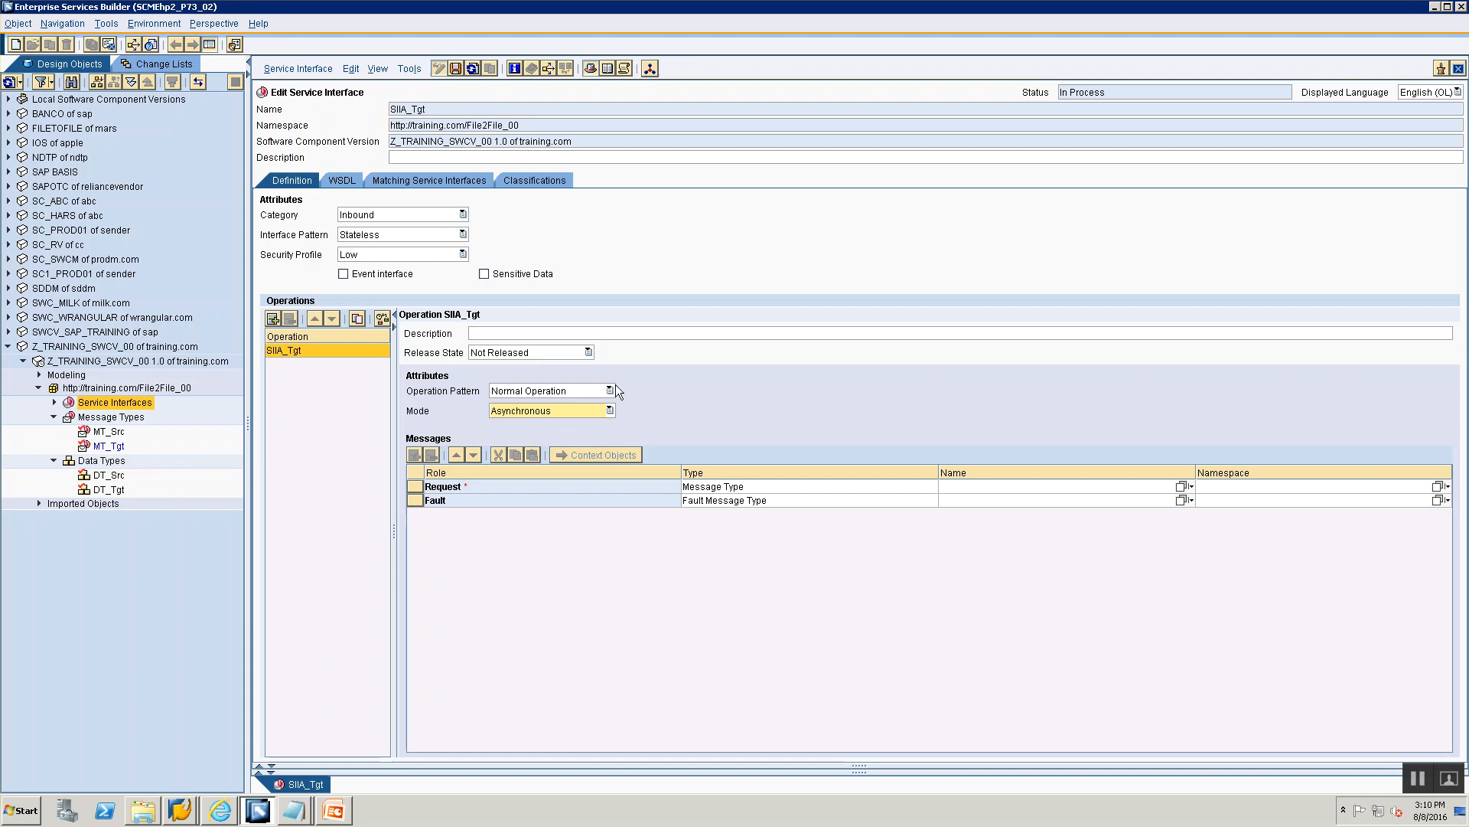
left_click(408, 112)
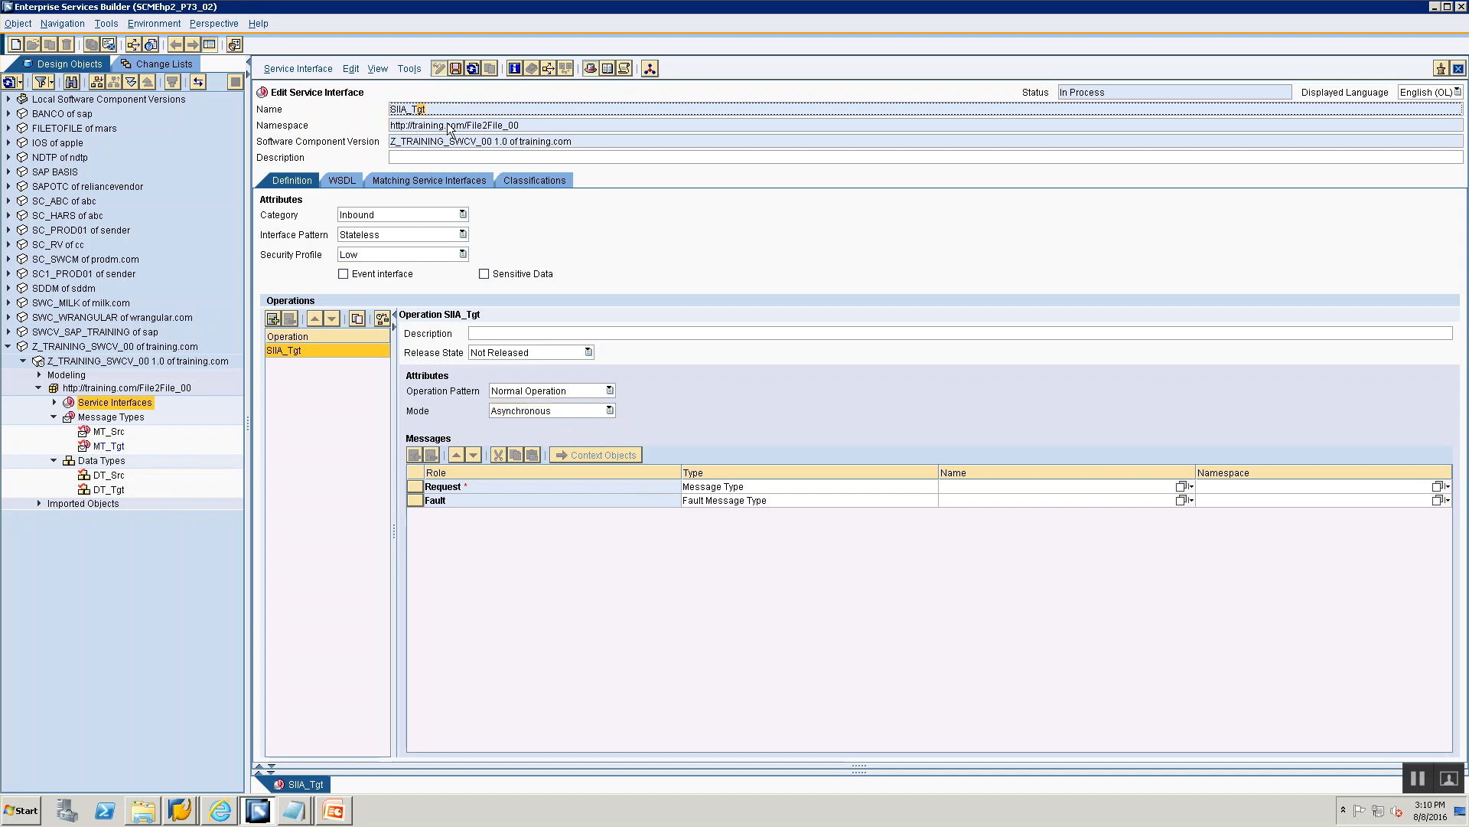
Assign the message type MT_Tgt to the Request message of SIIA_Tgt.
left_click(106, 446)
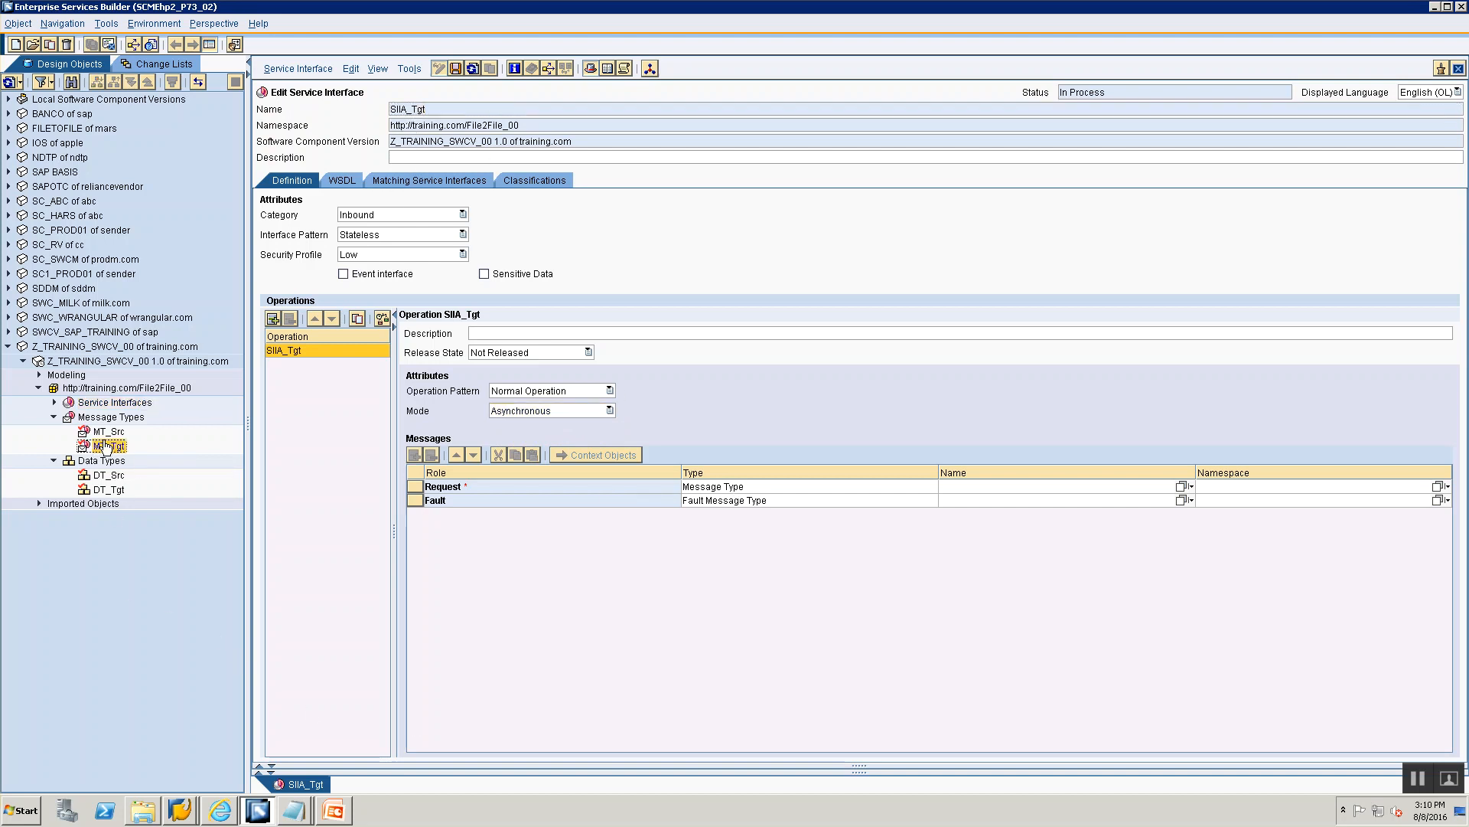
left_click_drag(105, 452, 1088, 505)
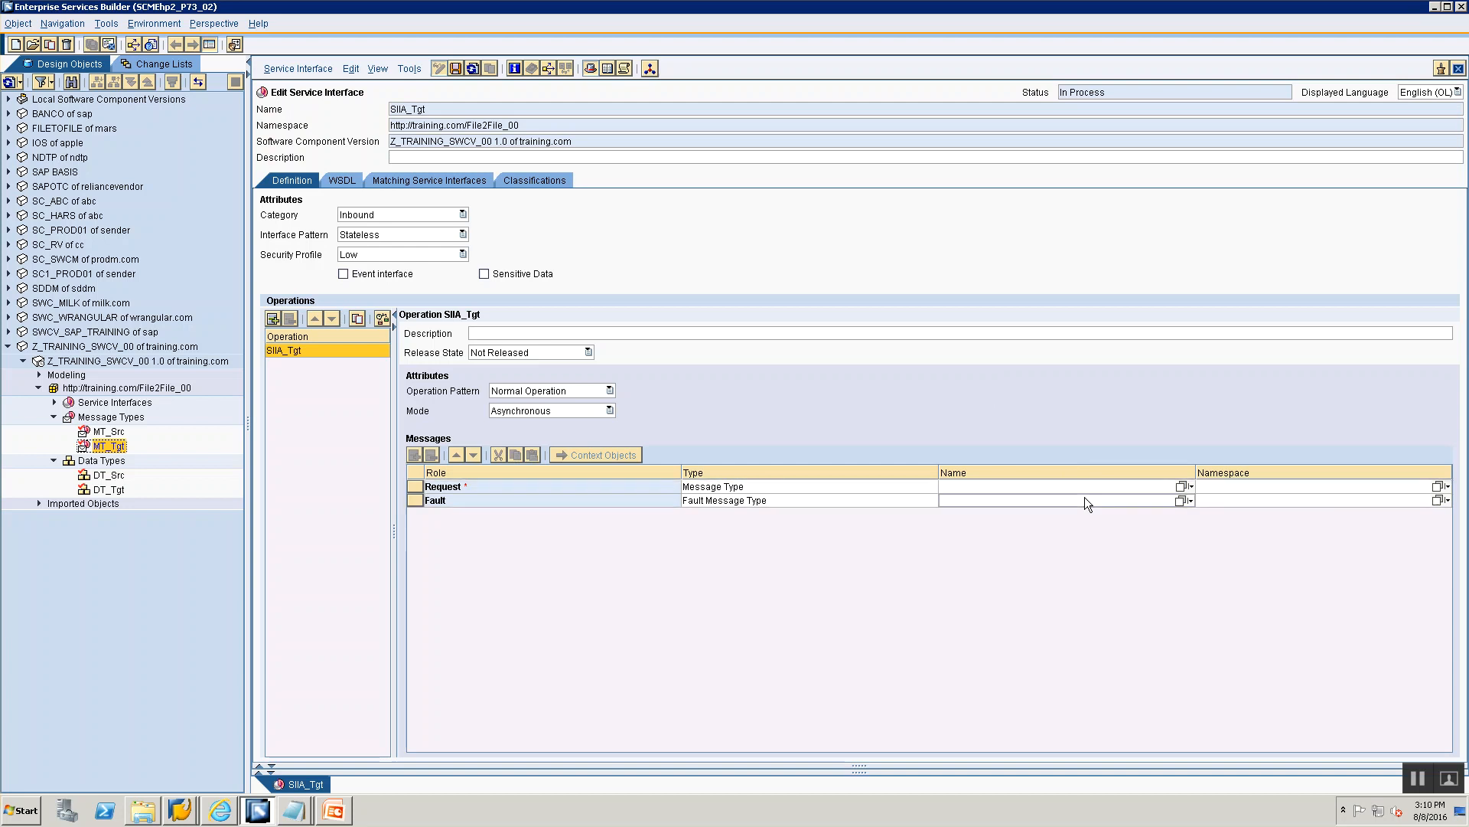
left_click_drag(109, 446, 1139, 508)
left_click_drag(108, 447, 1170, 488)
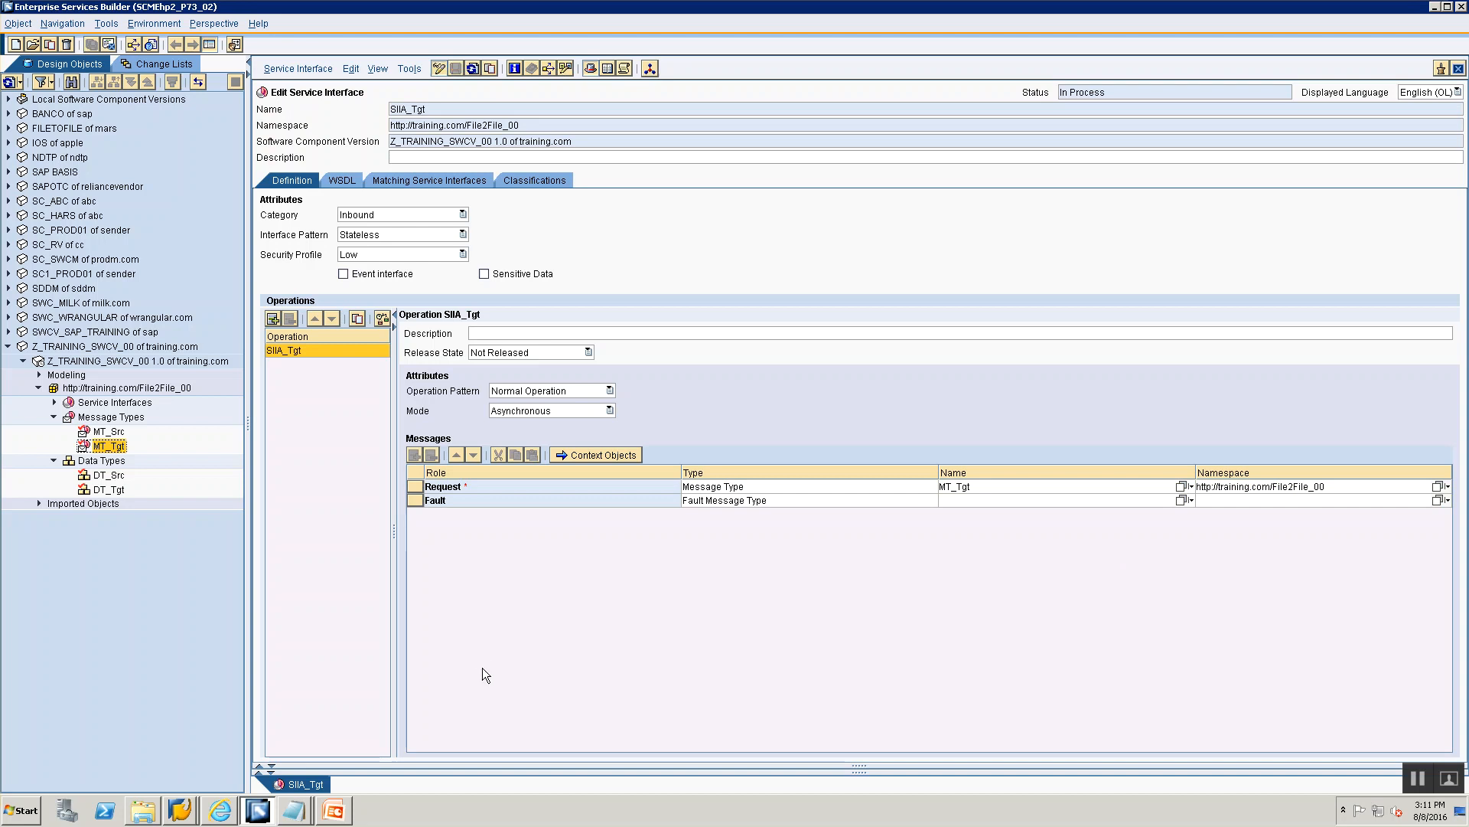
Review the service interfaces, message types and data types in the File2File_00 namespace, and the session notes on activating changes.
left_click(53, 402)
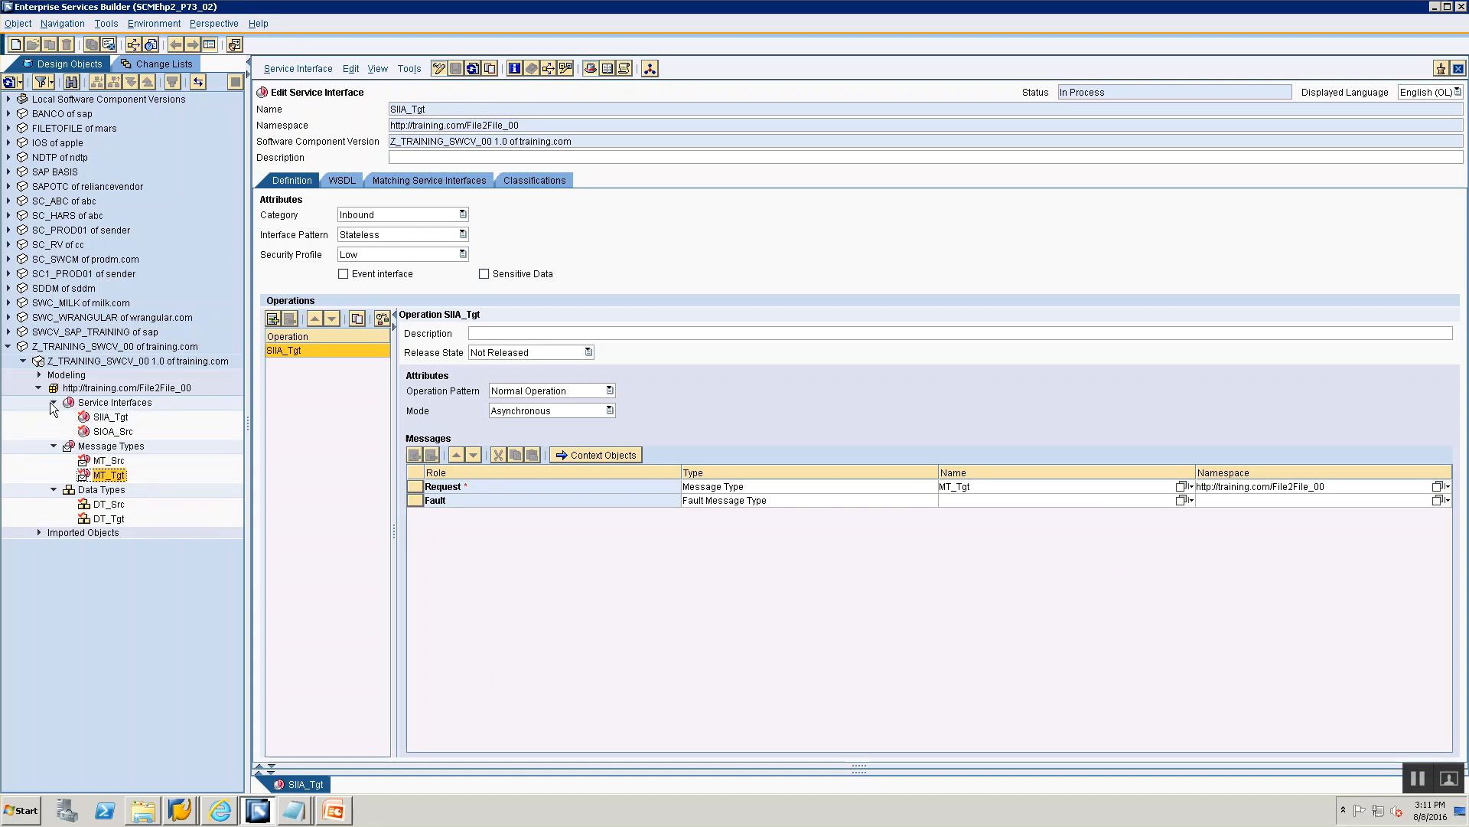
left_click(101, 362)
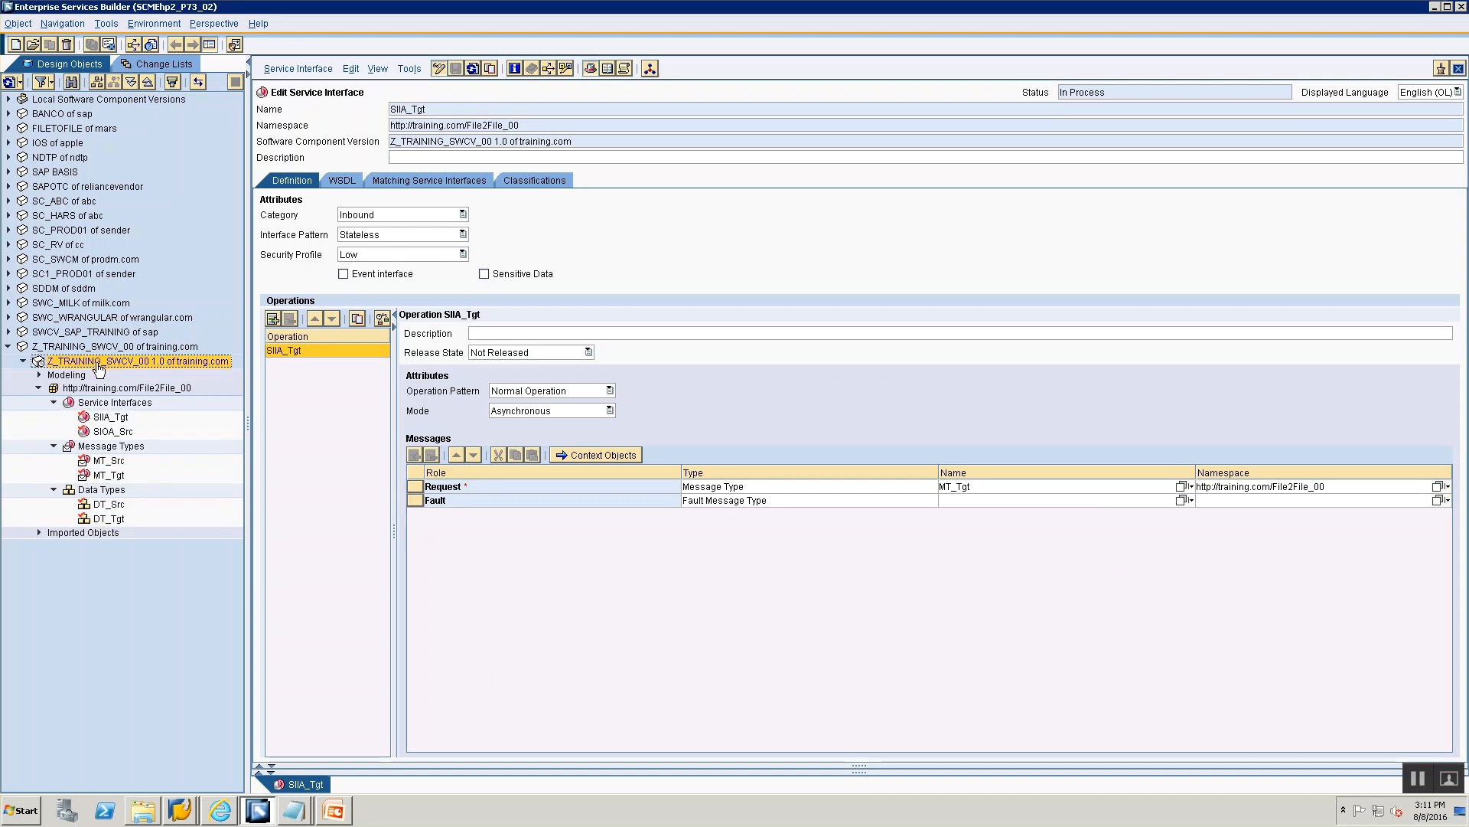
left_click(98, 389)
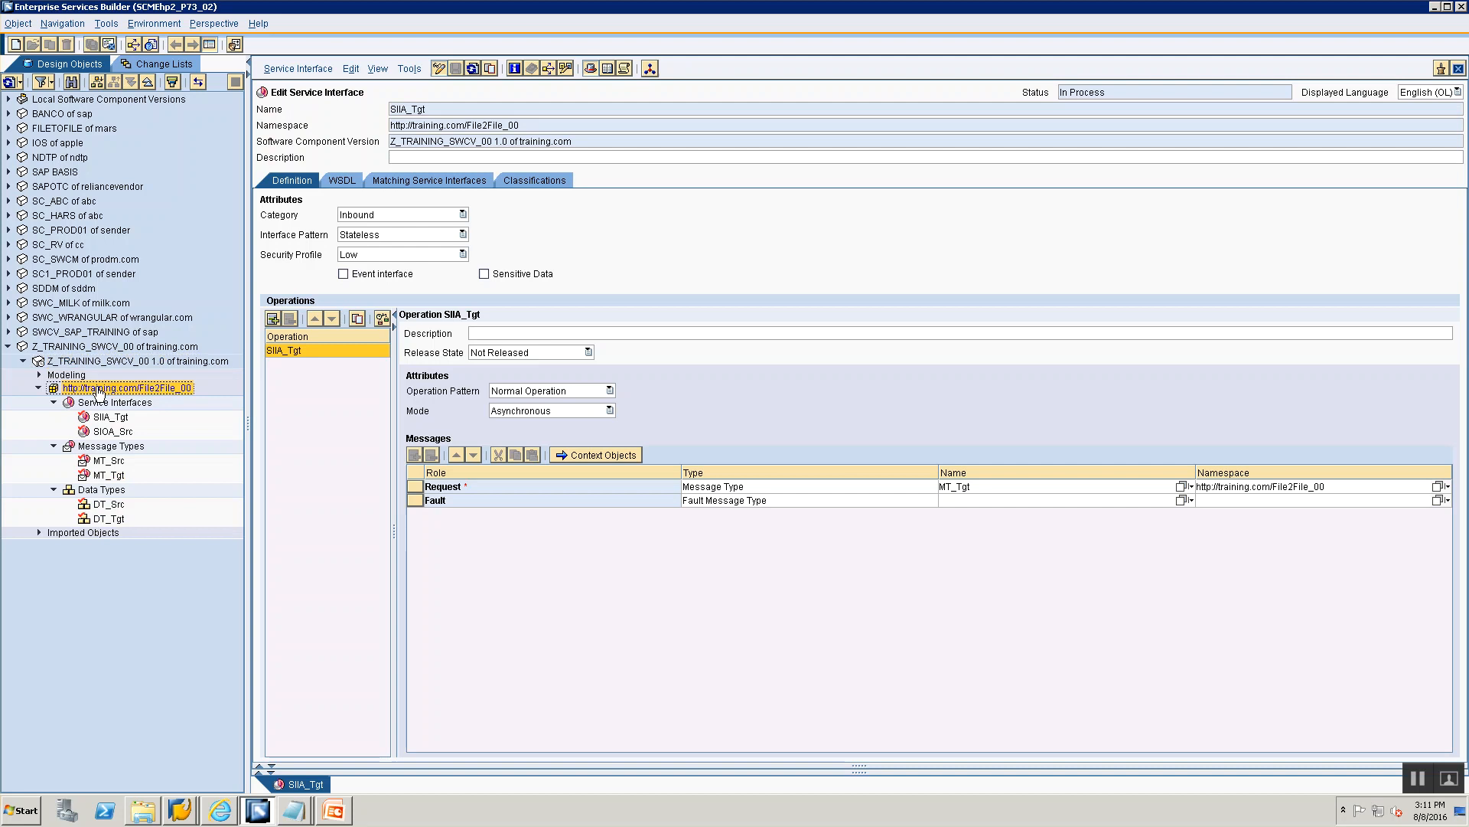
left_click(107, 507)
left_click(107, 520)
left_click(101, 461)
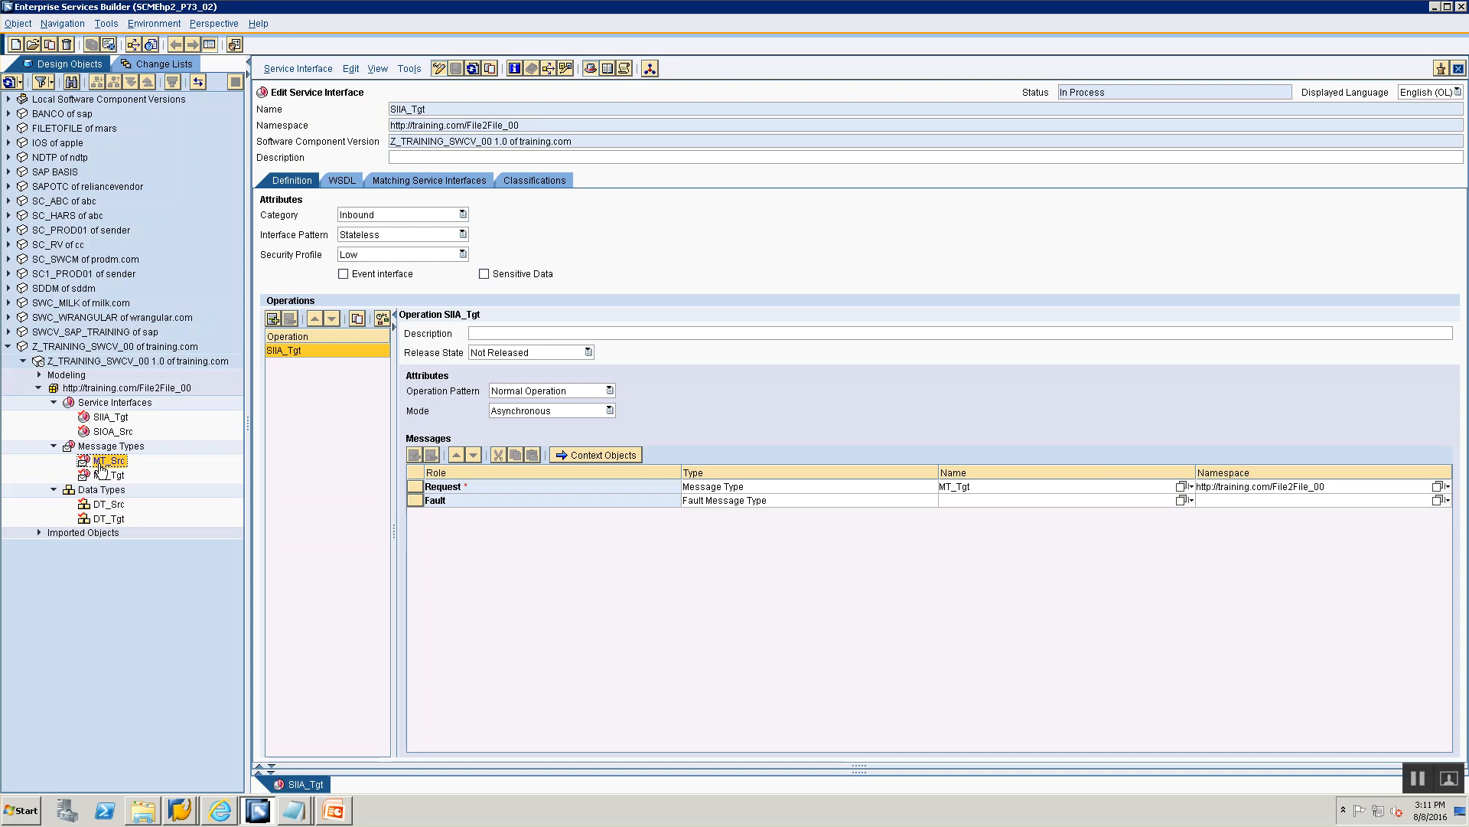
left_click(103, 475)
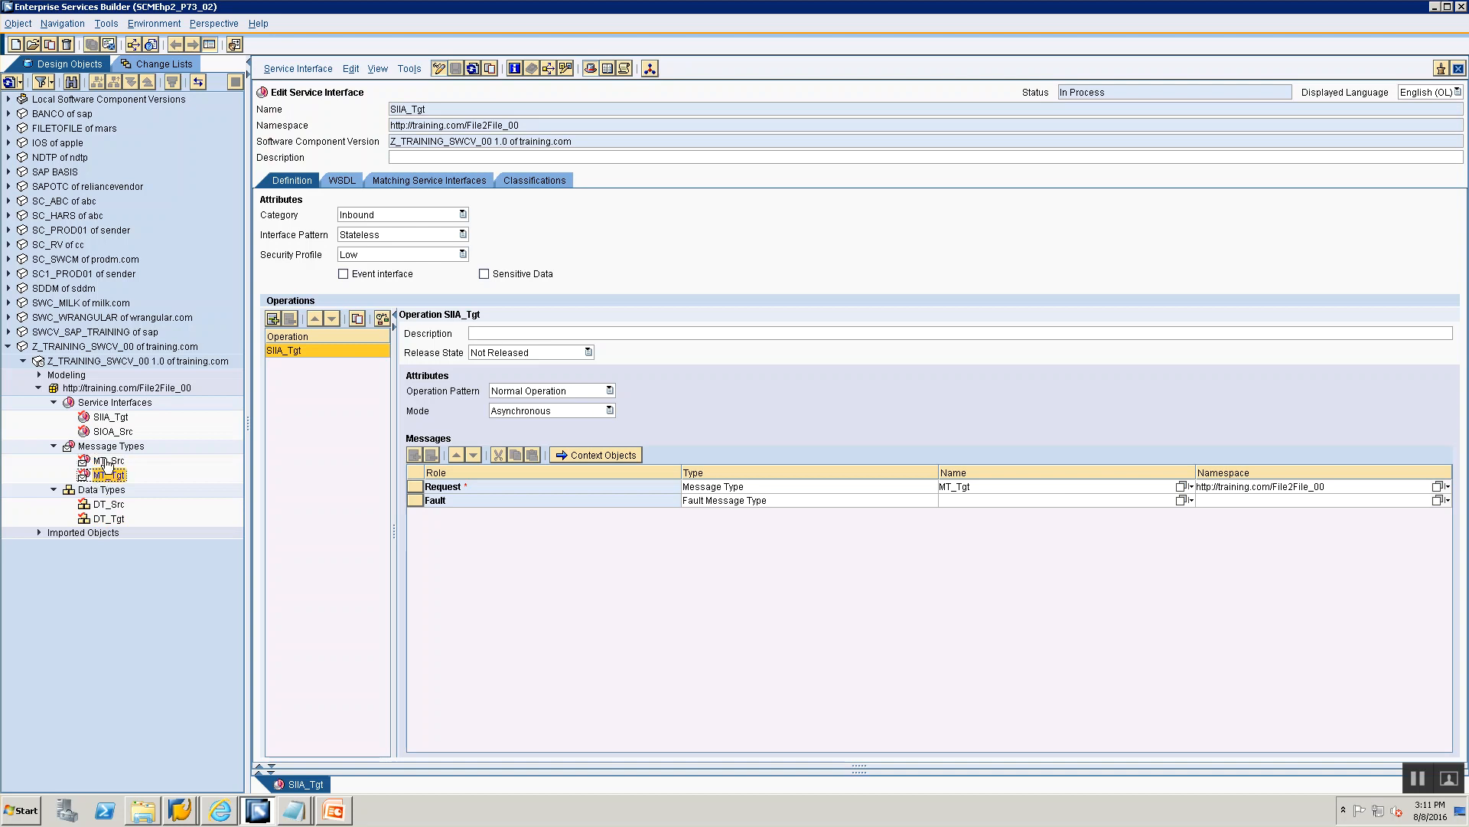
left_click(110, 433)
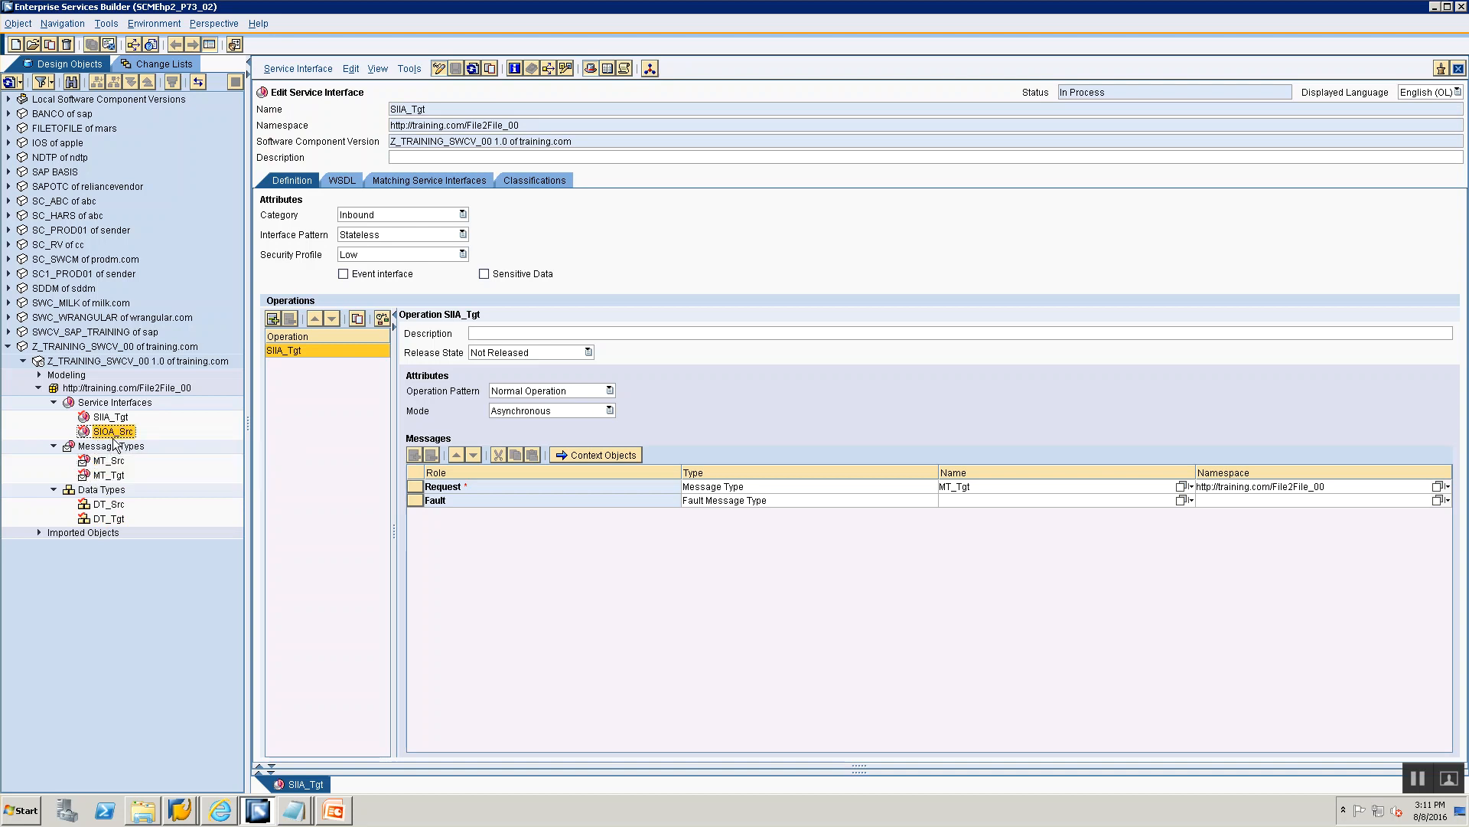
left_click(123, 419)
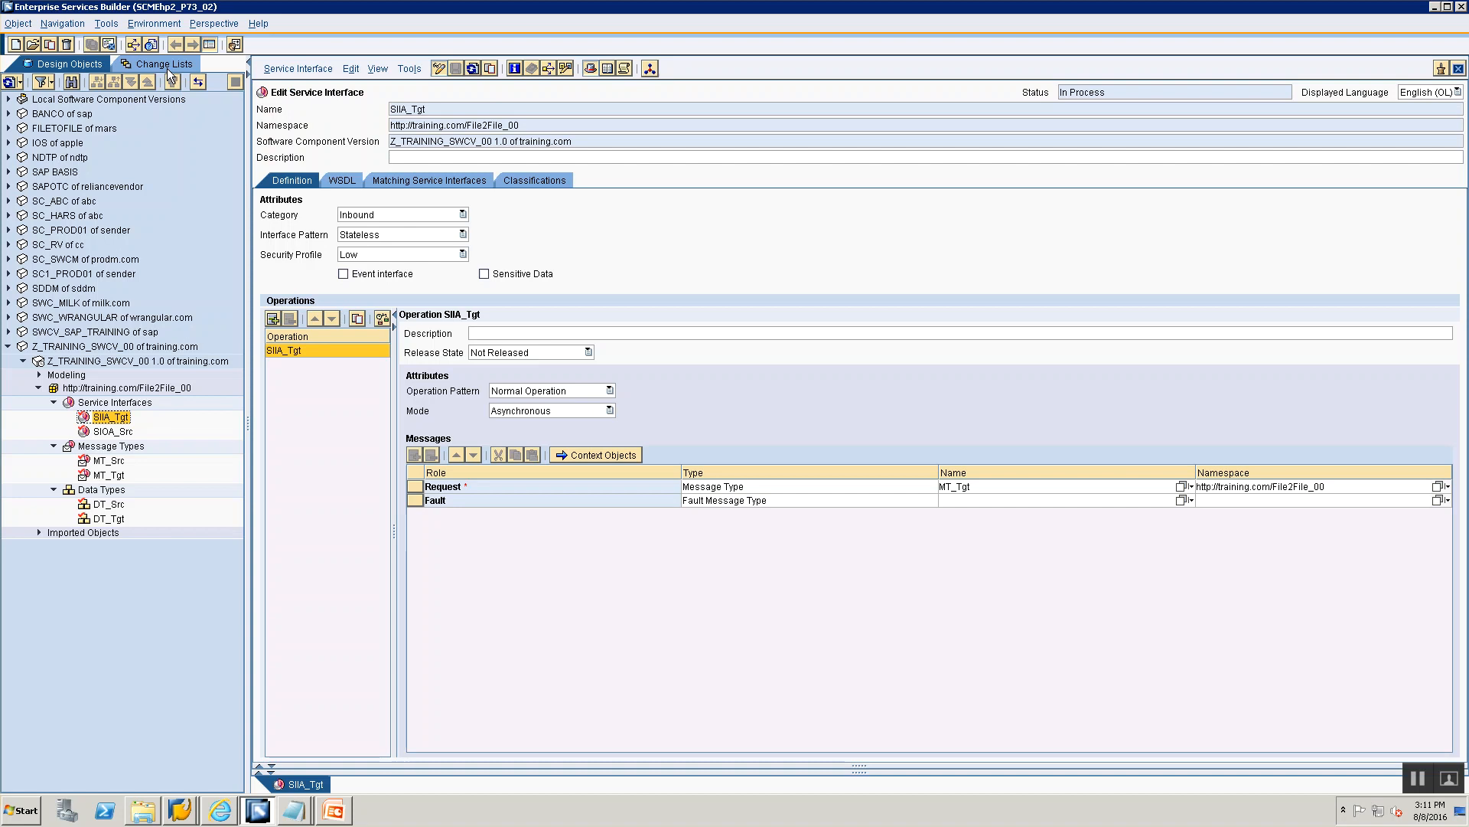
key("alt+Tab")
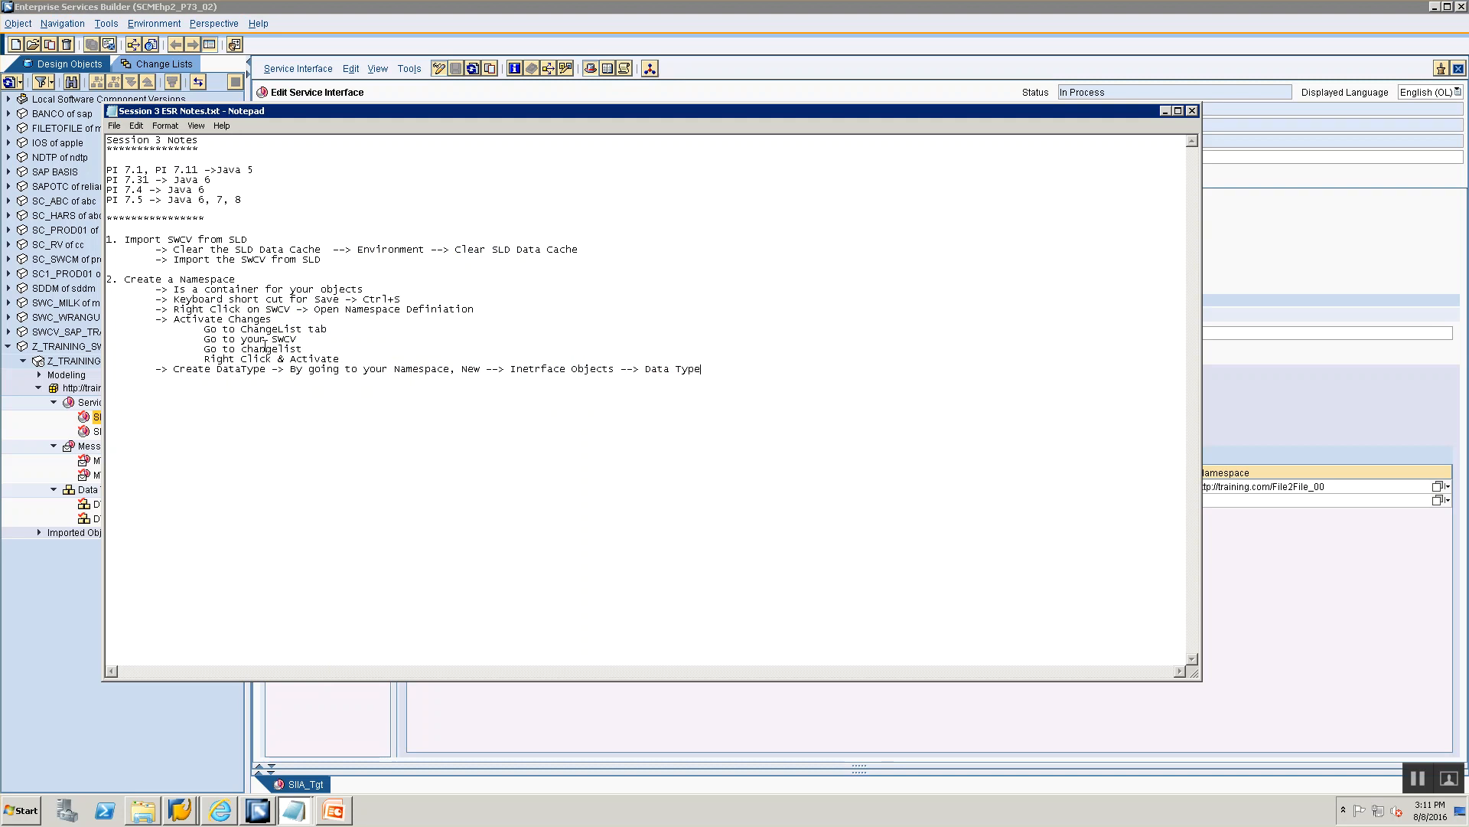
key("alt+Tab")
Activate the standard change list of Z_TRAINING_SWCV_00 1.0 of training.com with all its service interfaces, message types and data types.
left_click(144, 62)
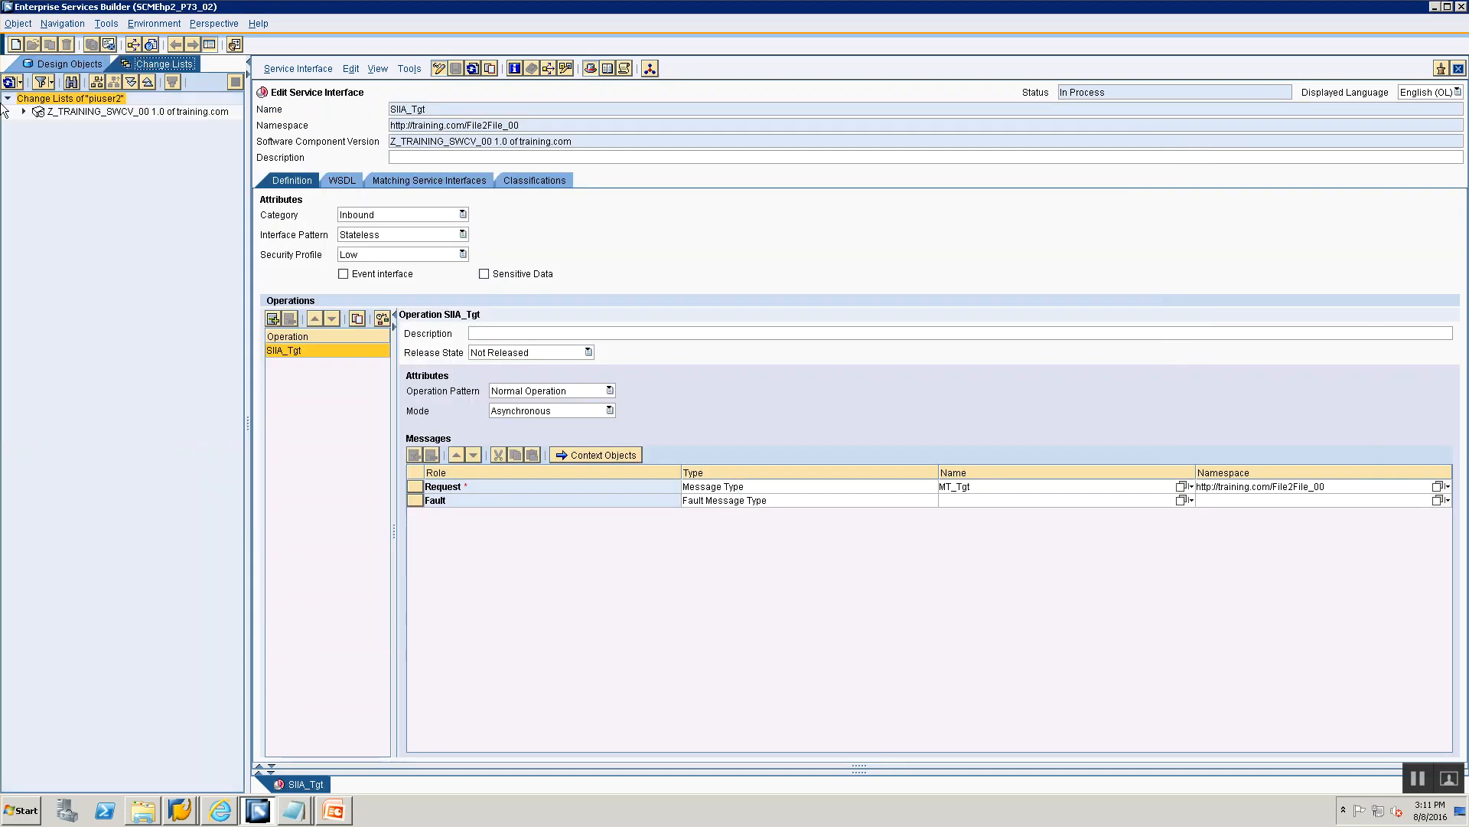
left_click(23, 111)
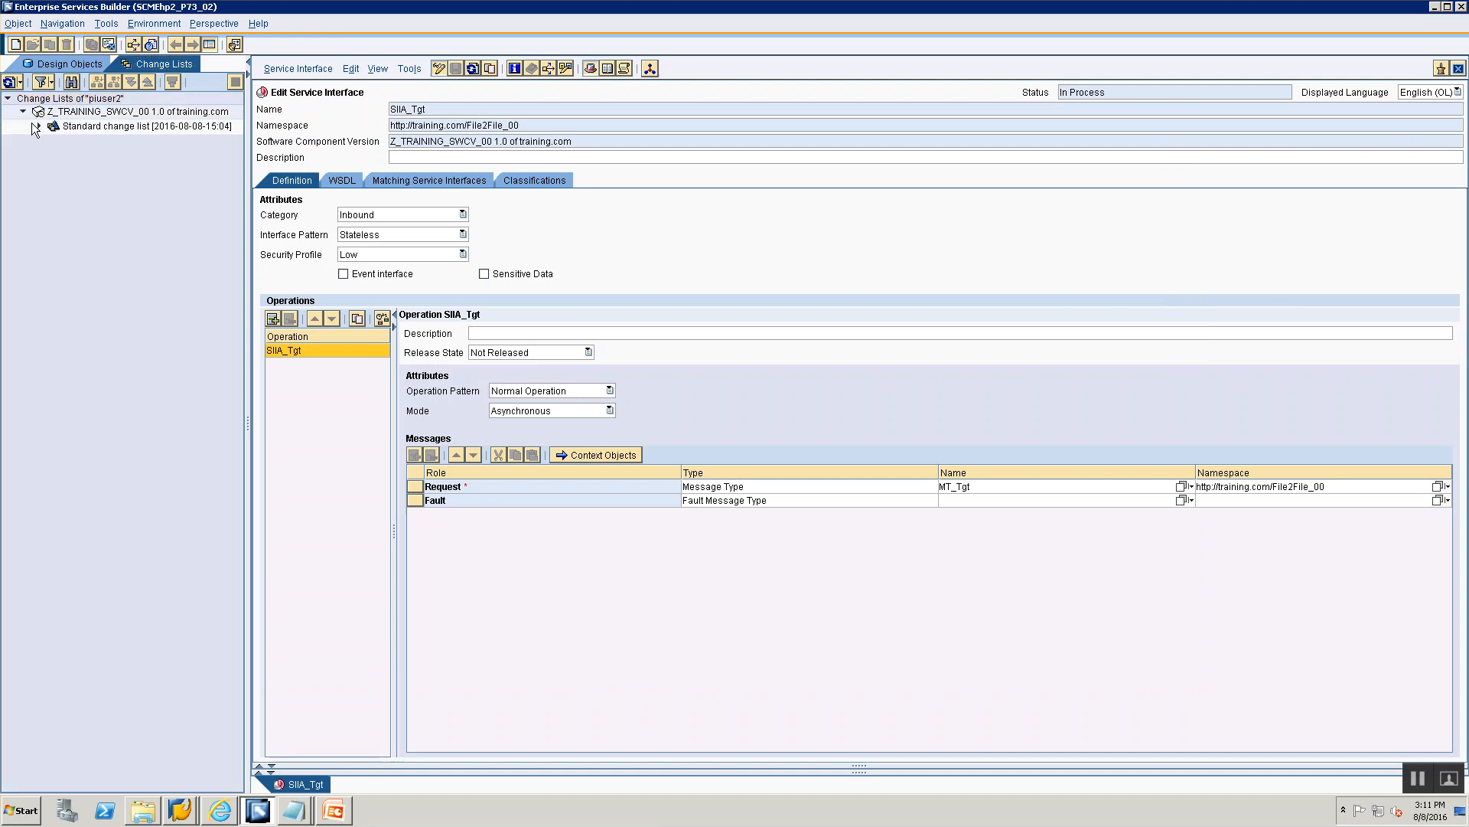
left_click(38, 126)
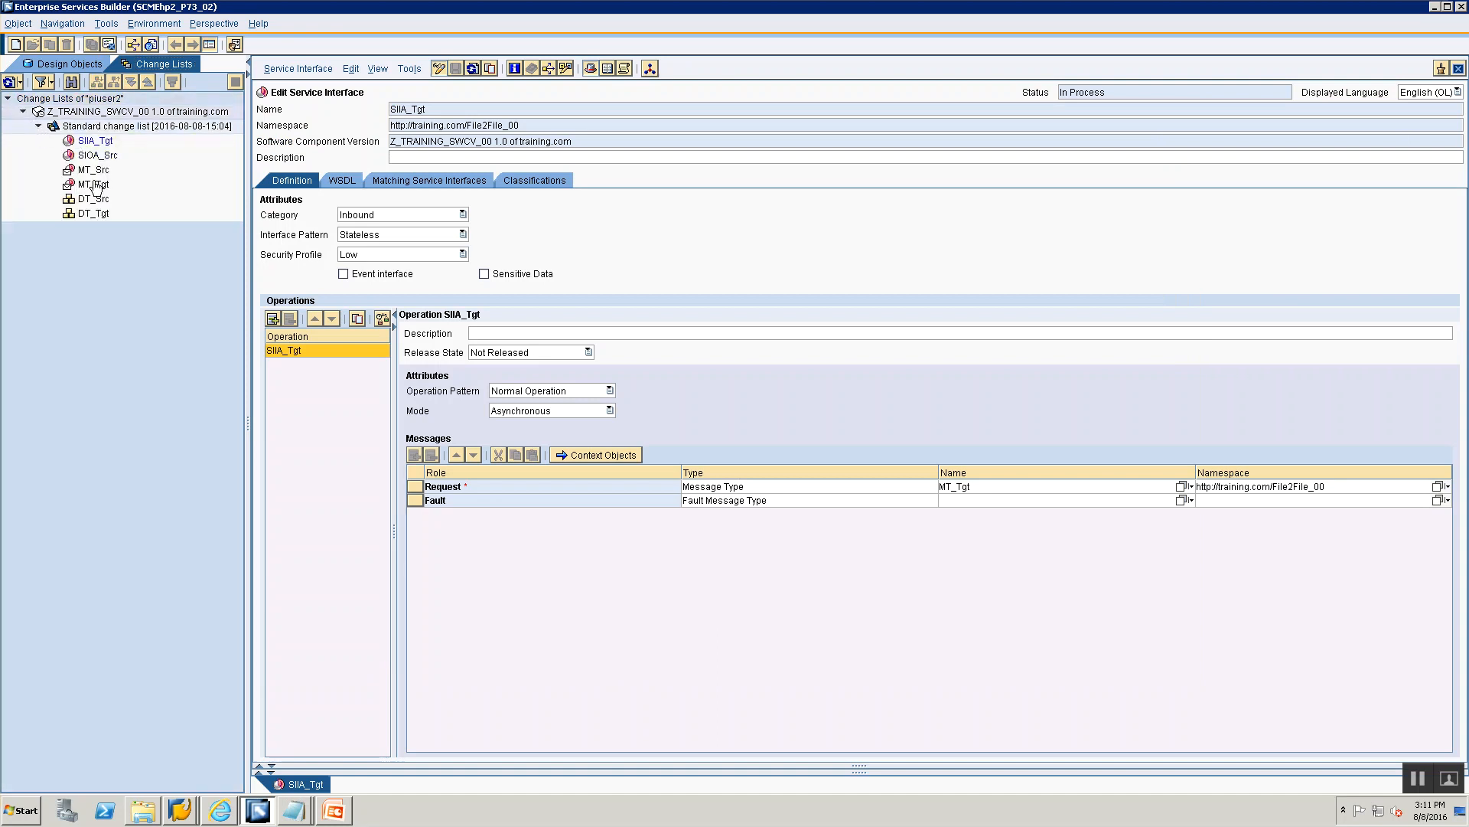
left_click(111, 128)
right_click(111, 130)
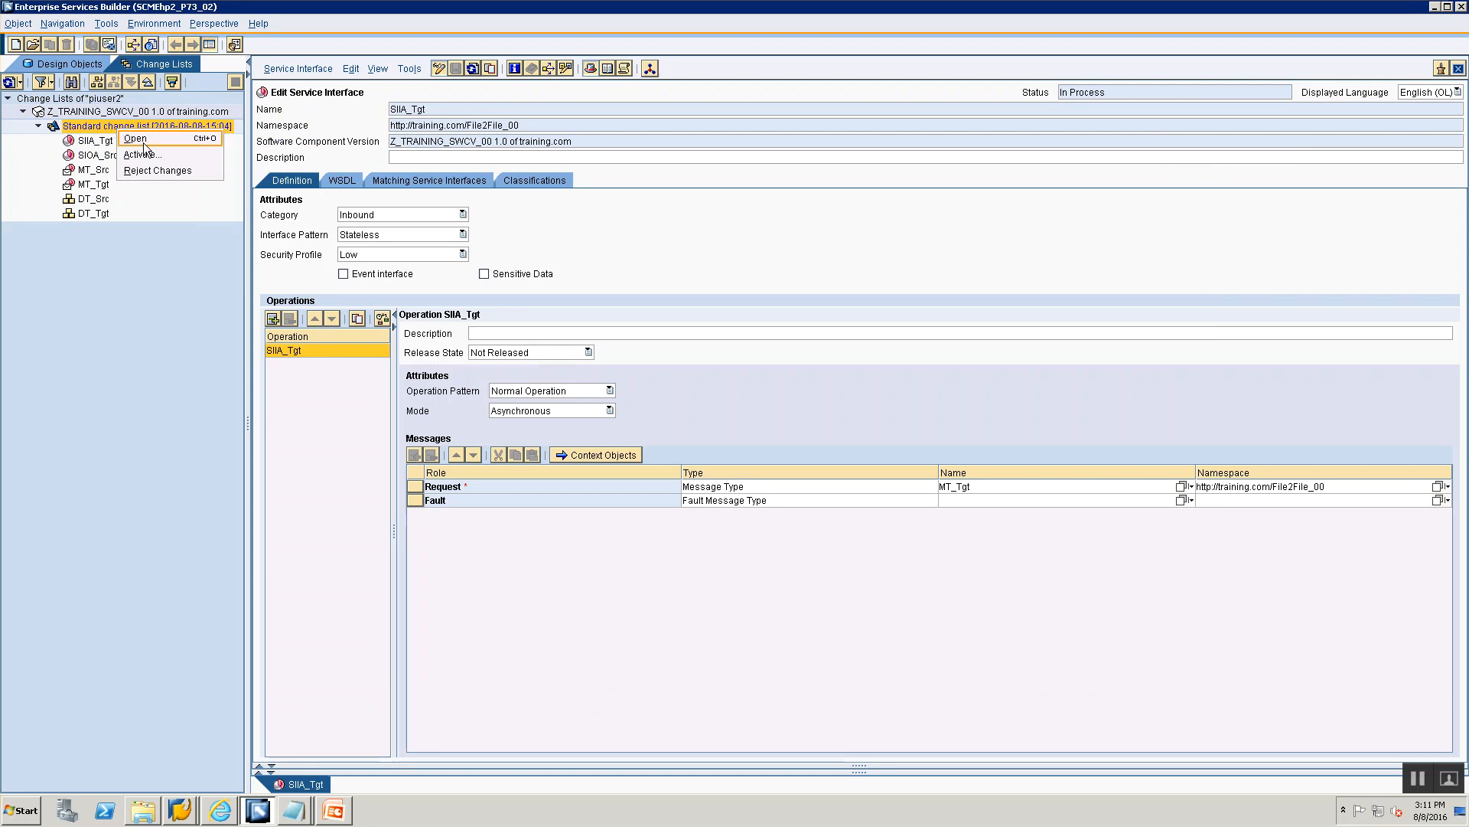
left_click(143, 155)
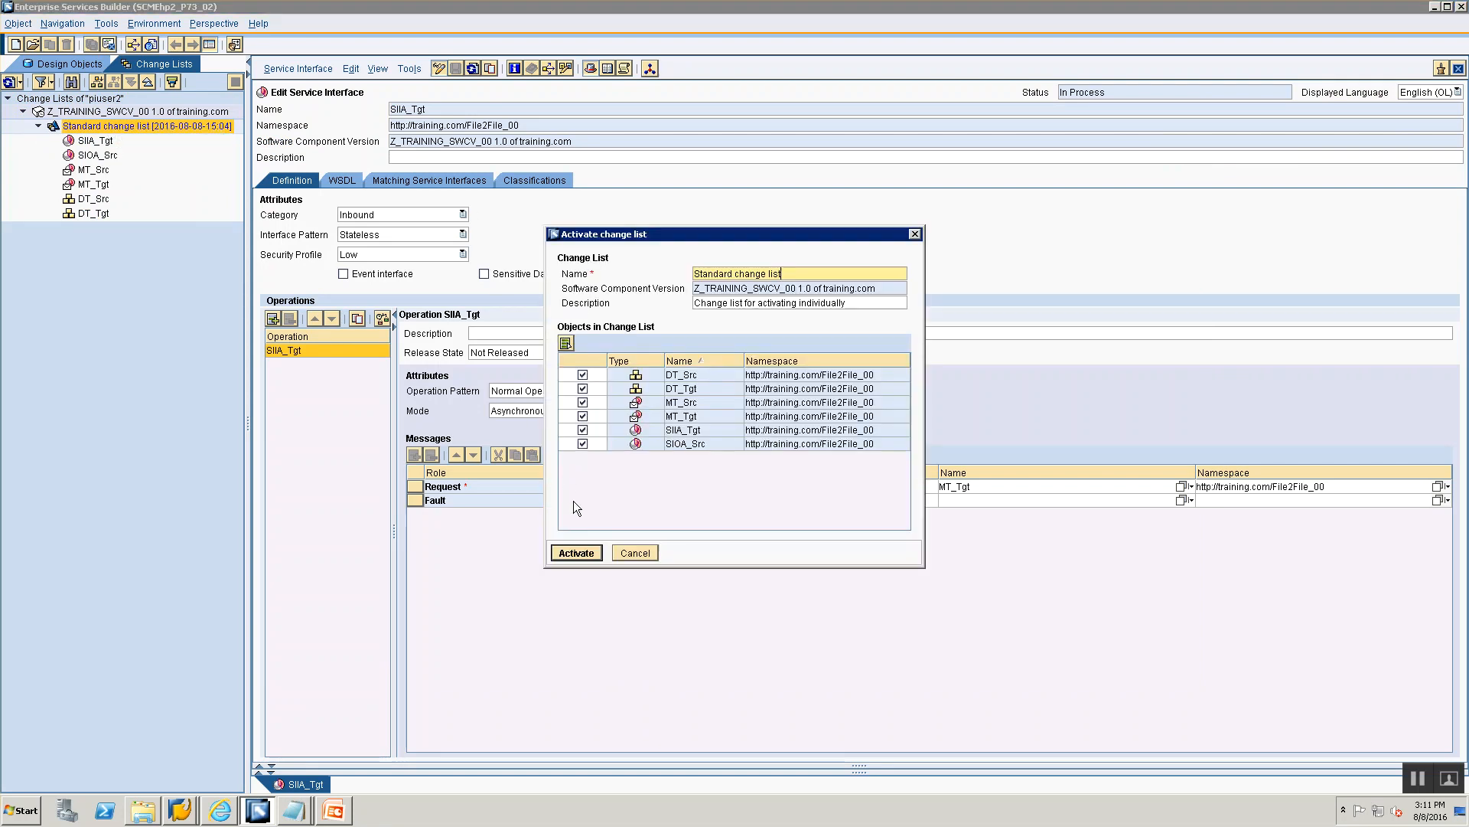
left_click(585, 548)
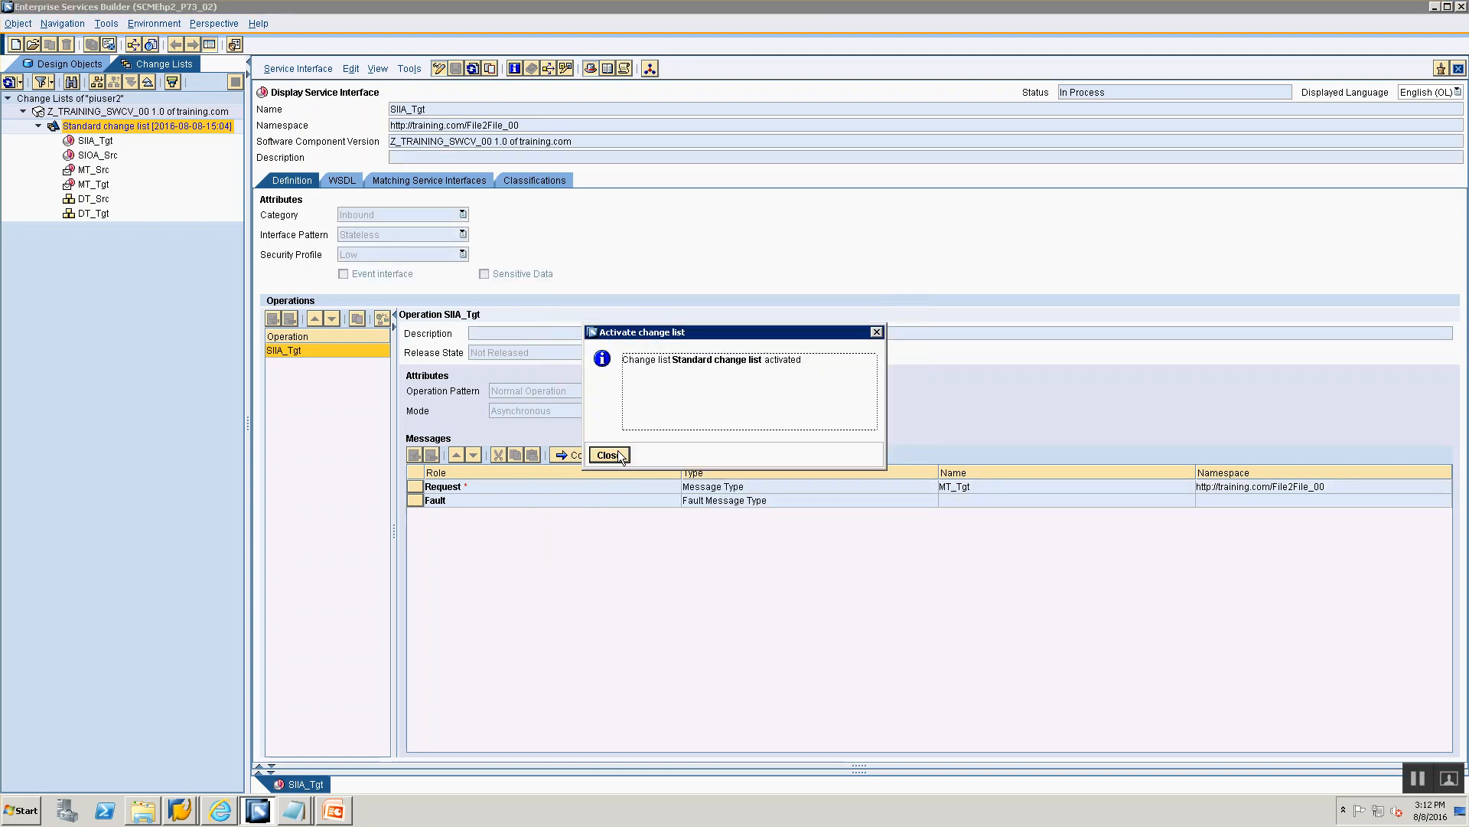
left_click(609, 454)
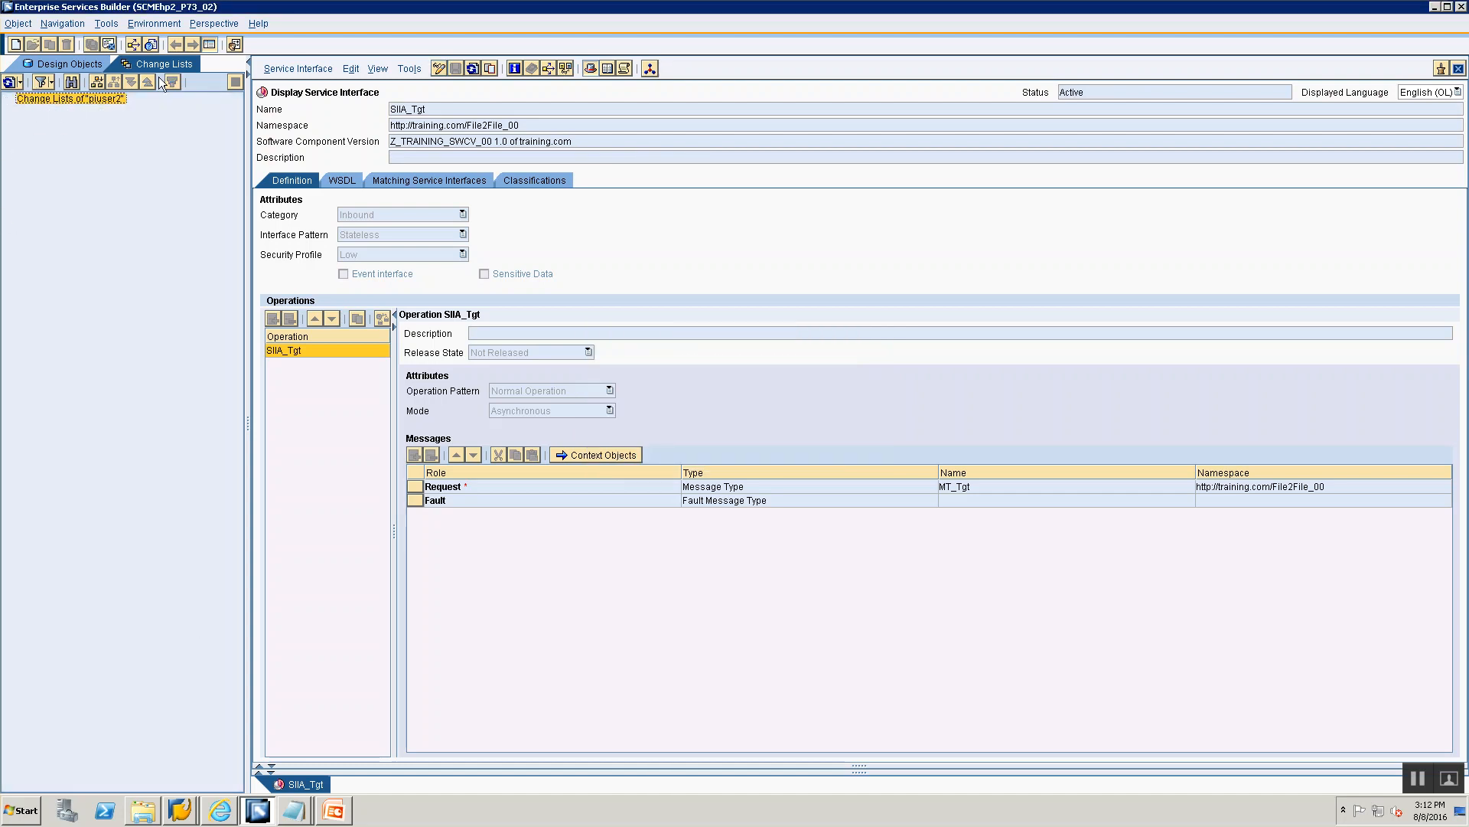
Return to the design objects tree and close the SIIA_Tgt service interface.
left_click(55, 67)
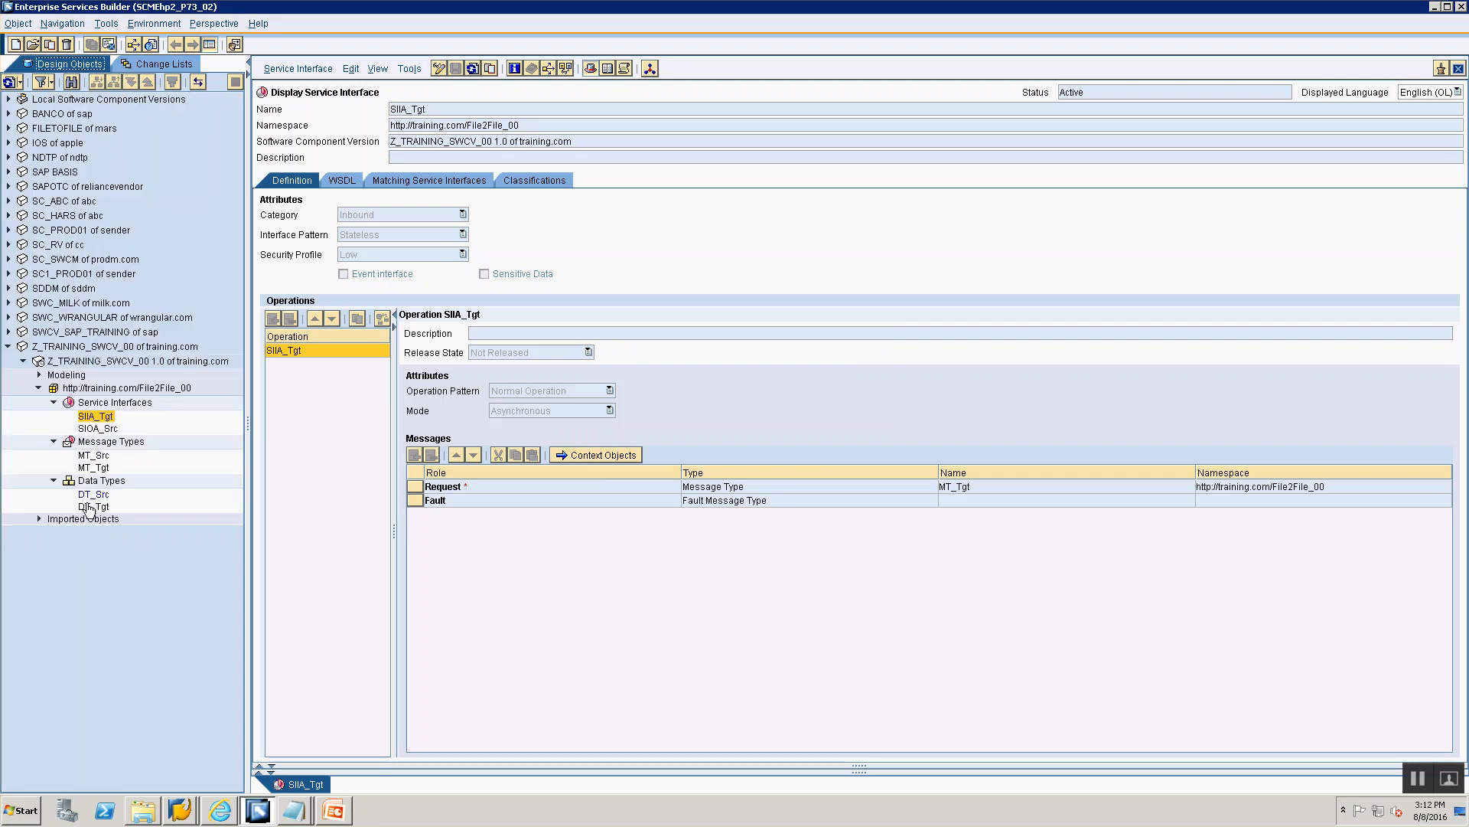
right_click(291, 784)
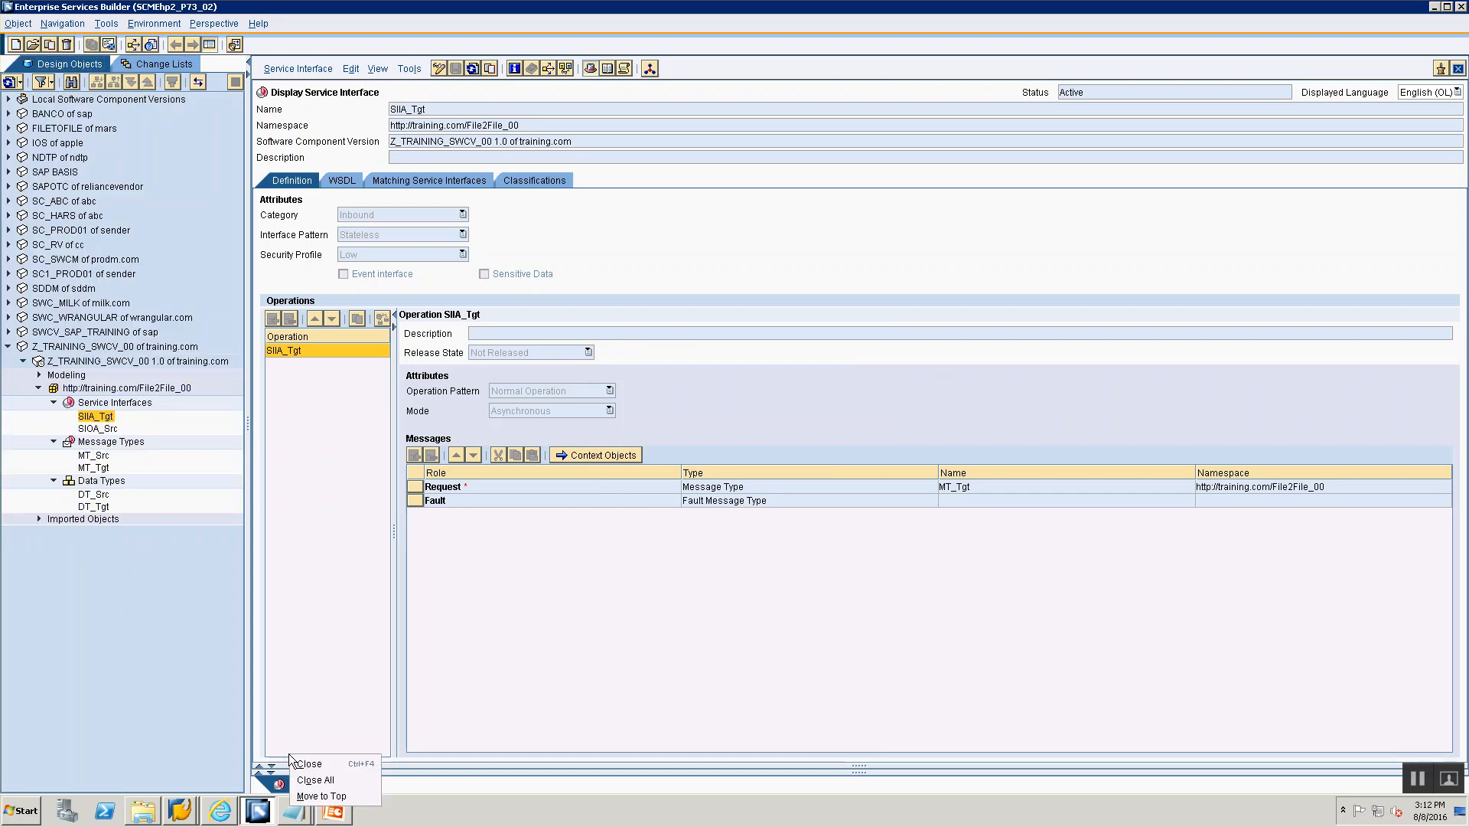
left_click(299, 763)
Switch to the ESR Overview presentation in PowerPoint and read the first Message Mapping & Operation Mapping slide.
key("alt+Tab")
key("alt+Tab")
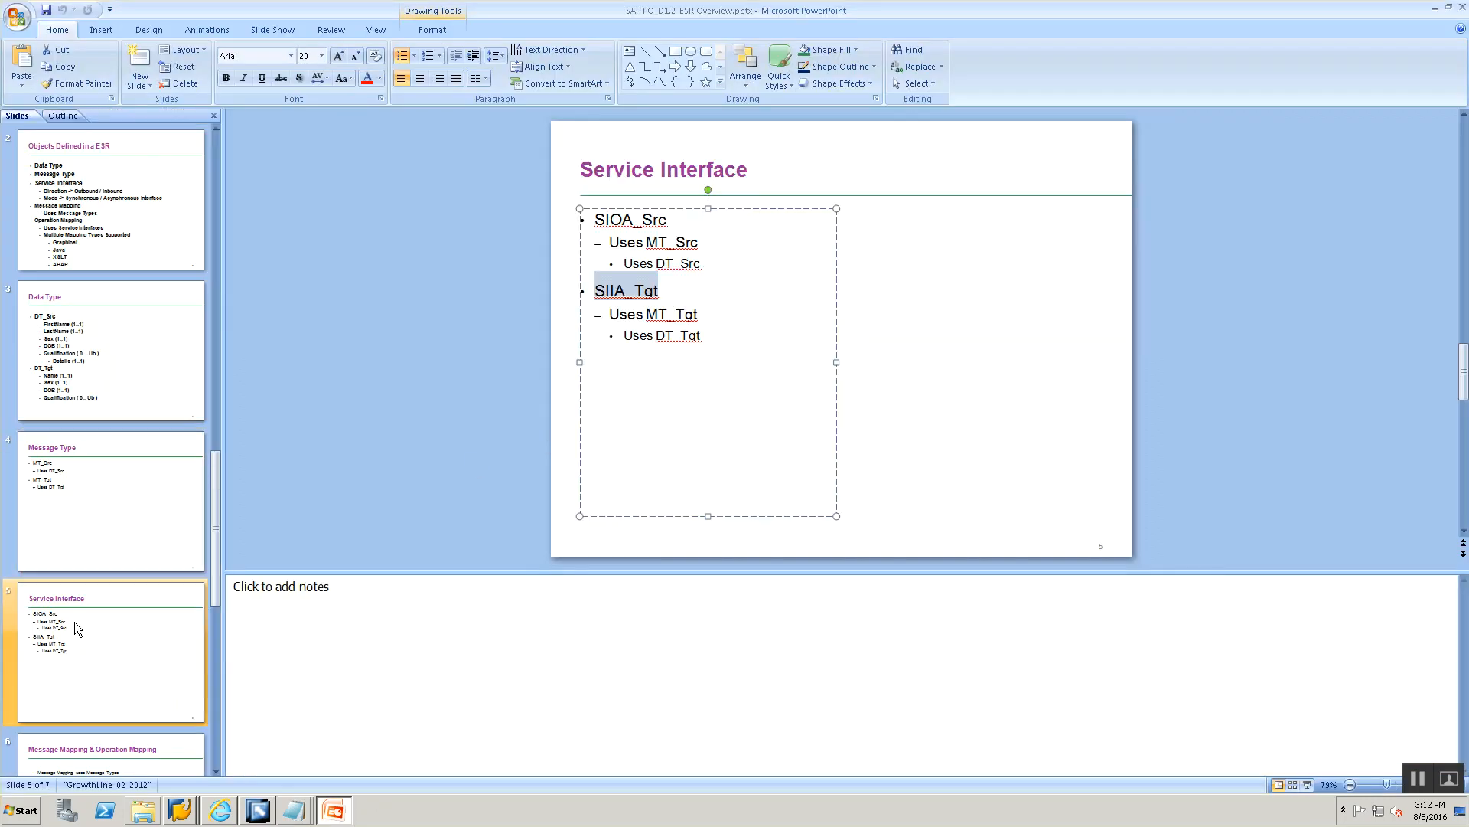
scroll(77, 627, "down", 2)
left_click(157, 352)
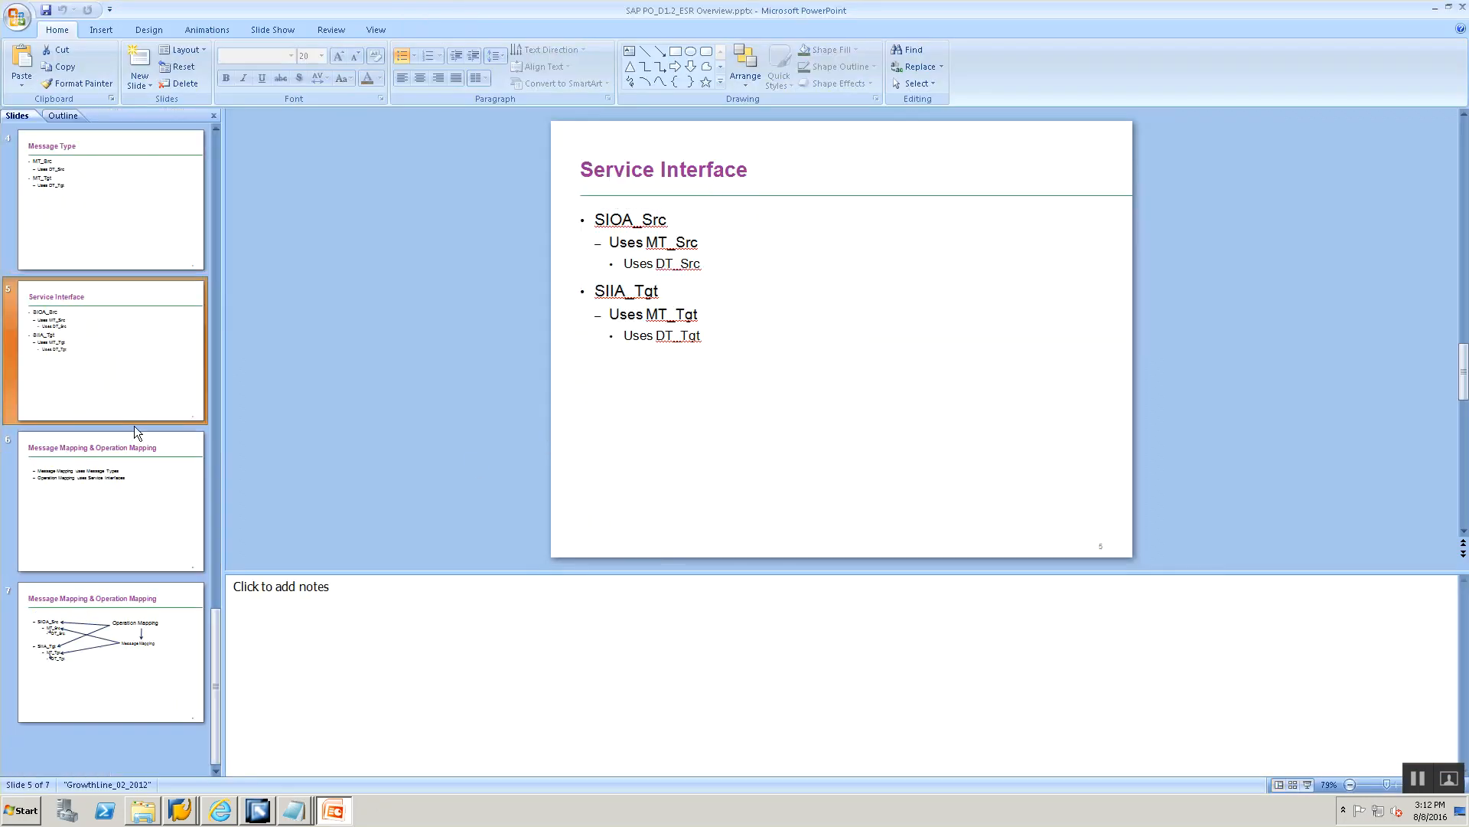
left_click(125, 494)
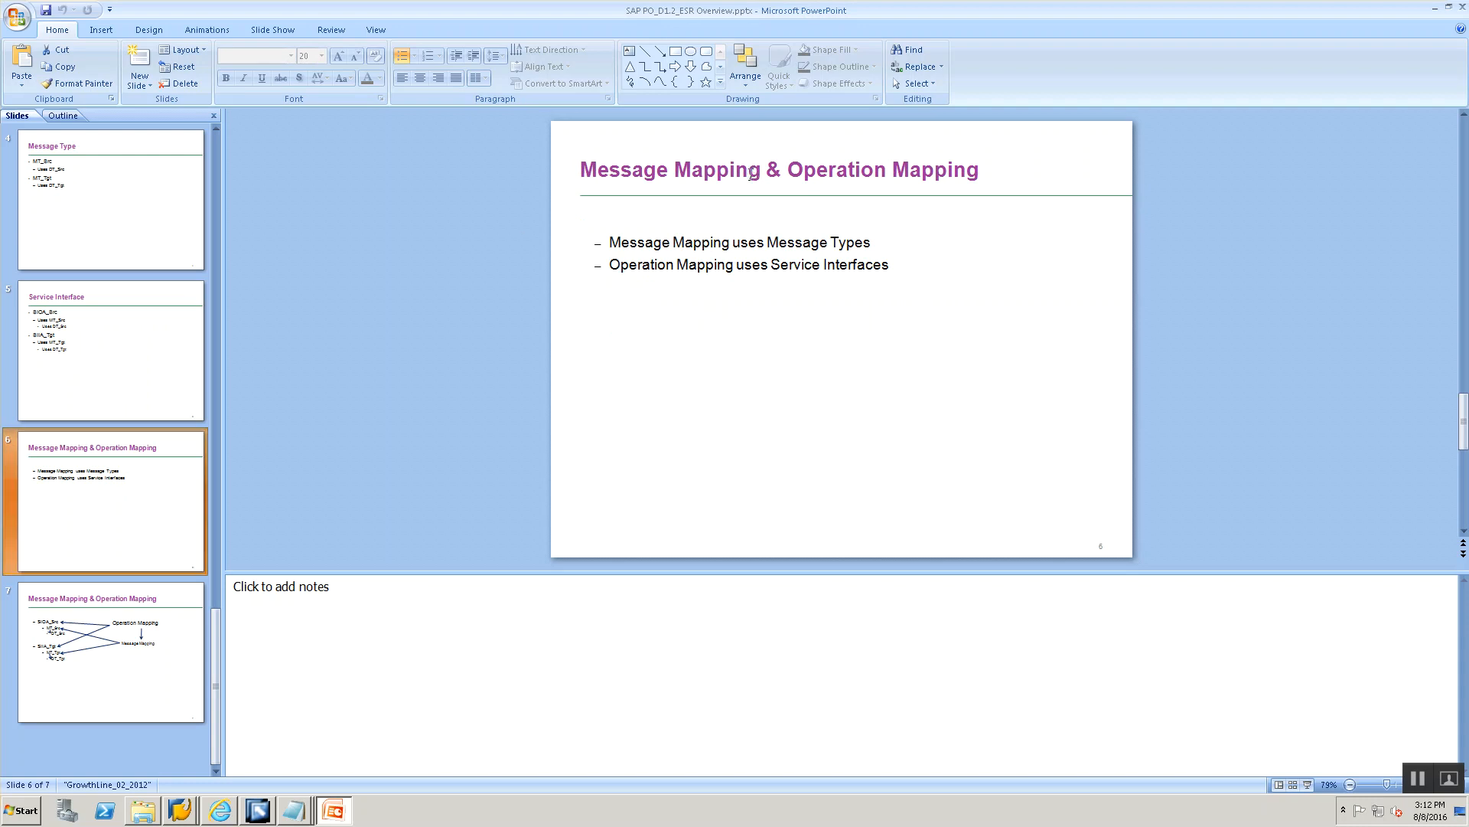
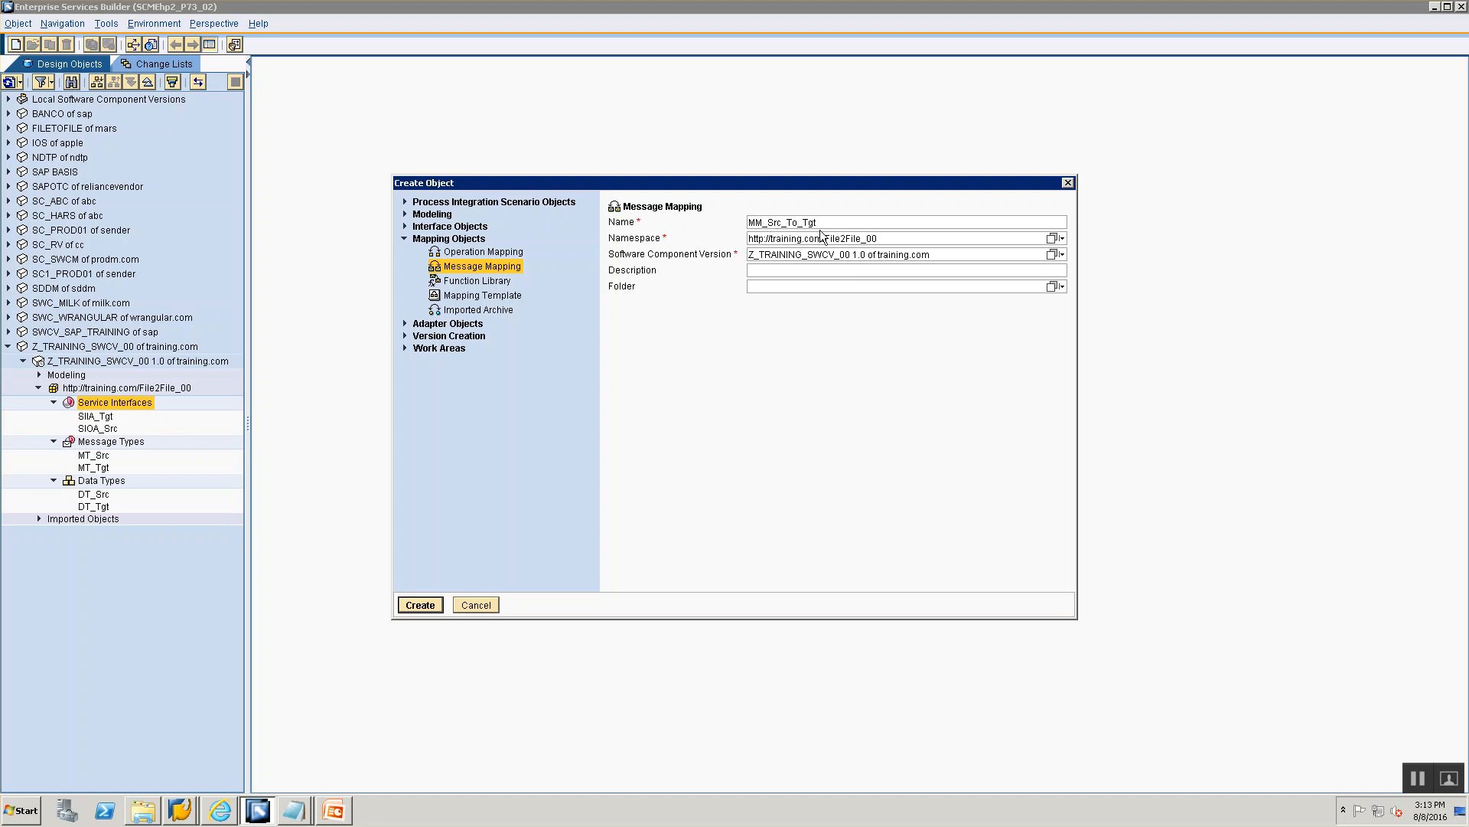
left_click(408, 610)
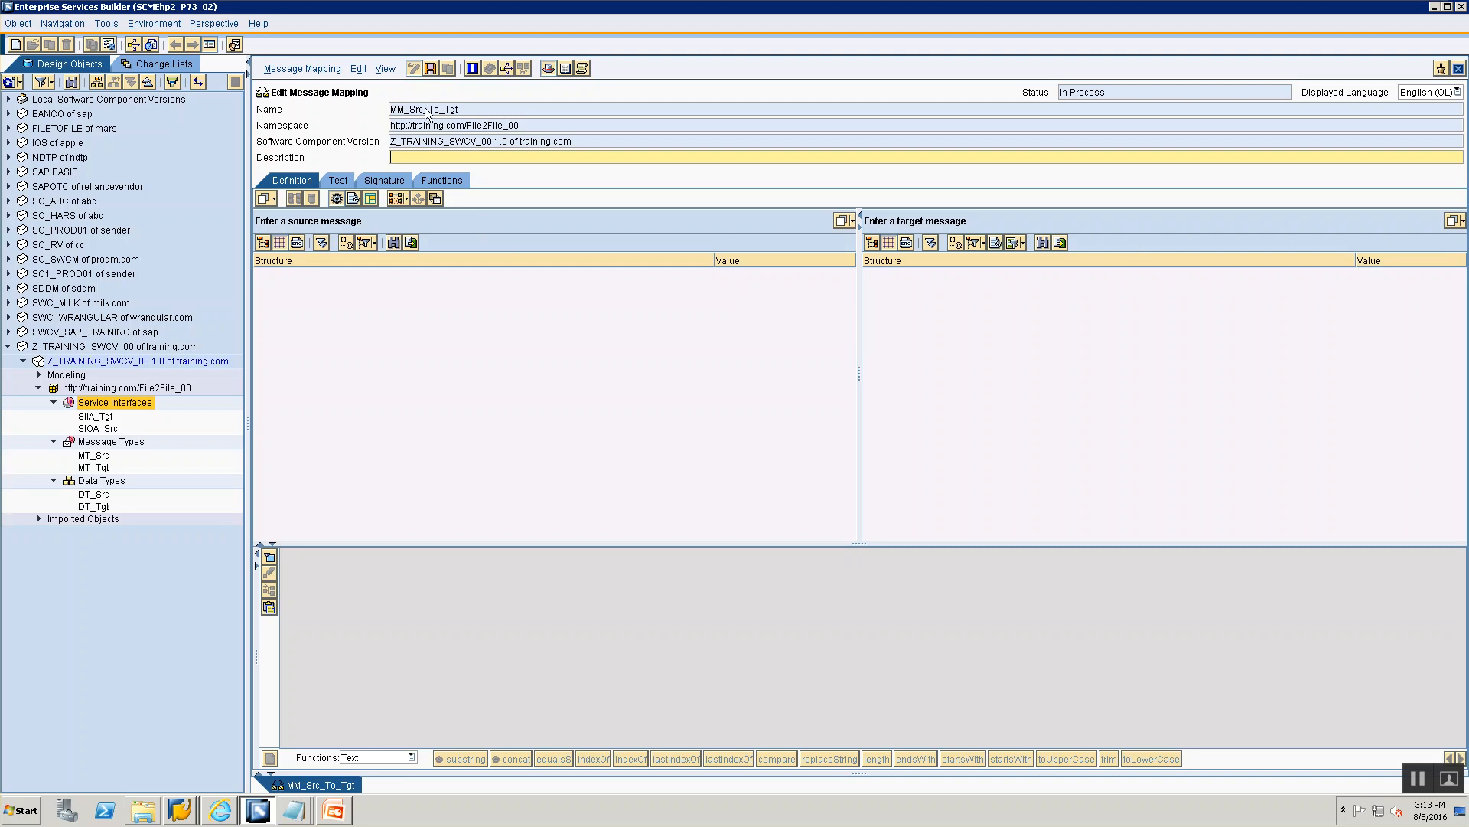
left_click(87, 457)
left_click_drag(87, 458, 299, 391)
left_click(84, 456)
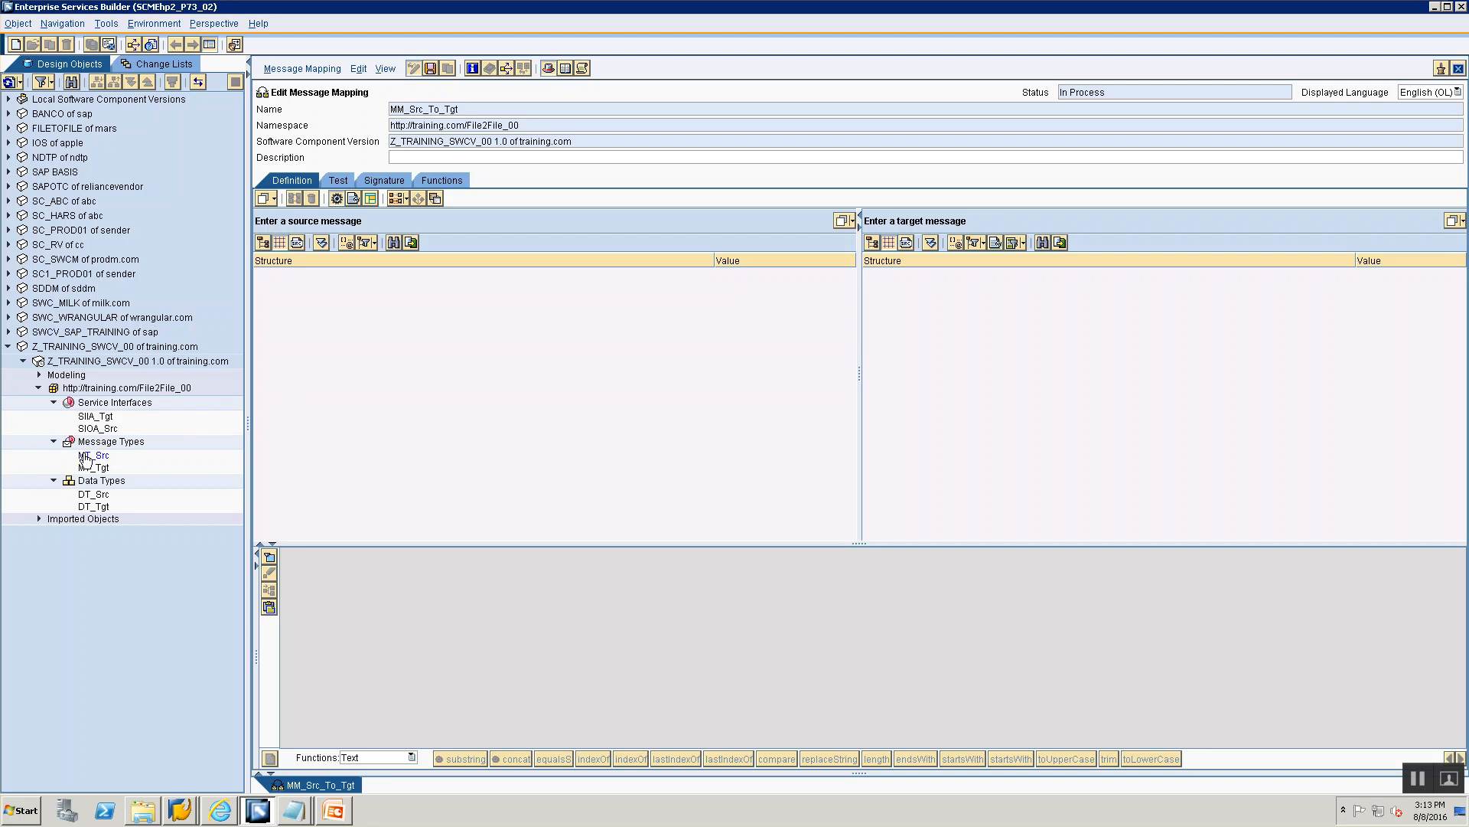
left_click_drag(86, 457, 511, 220)
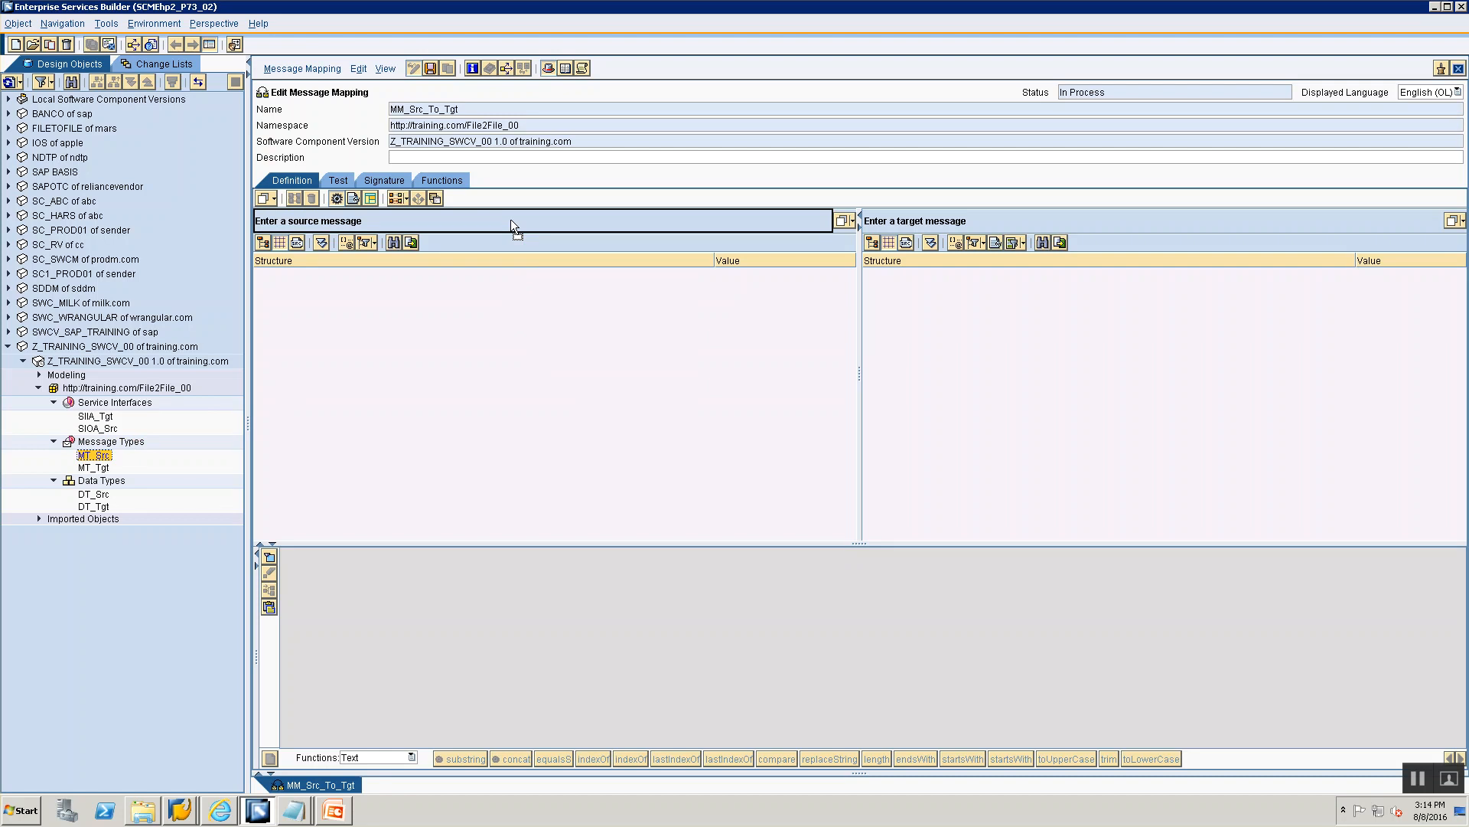
left_click_drag(511, 219, 511, 219)
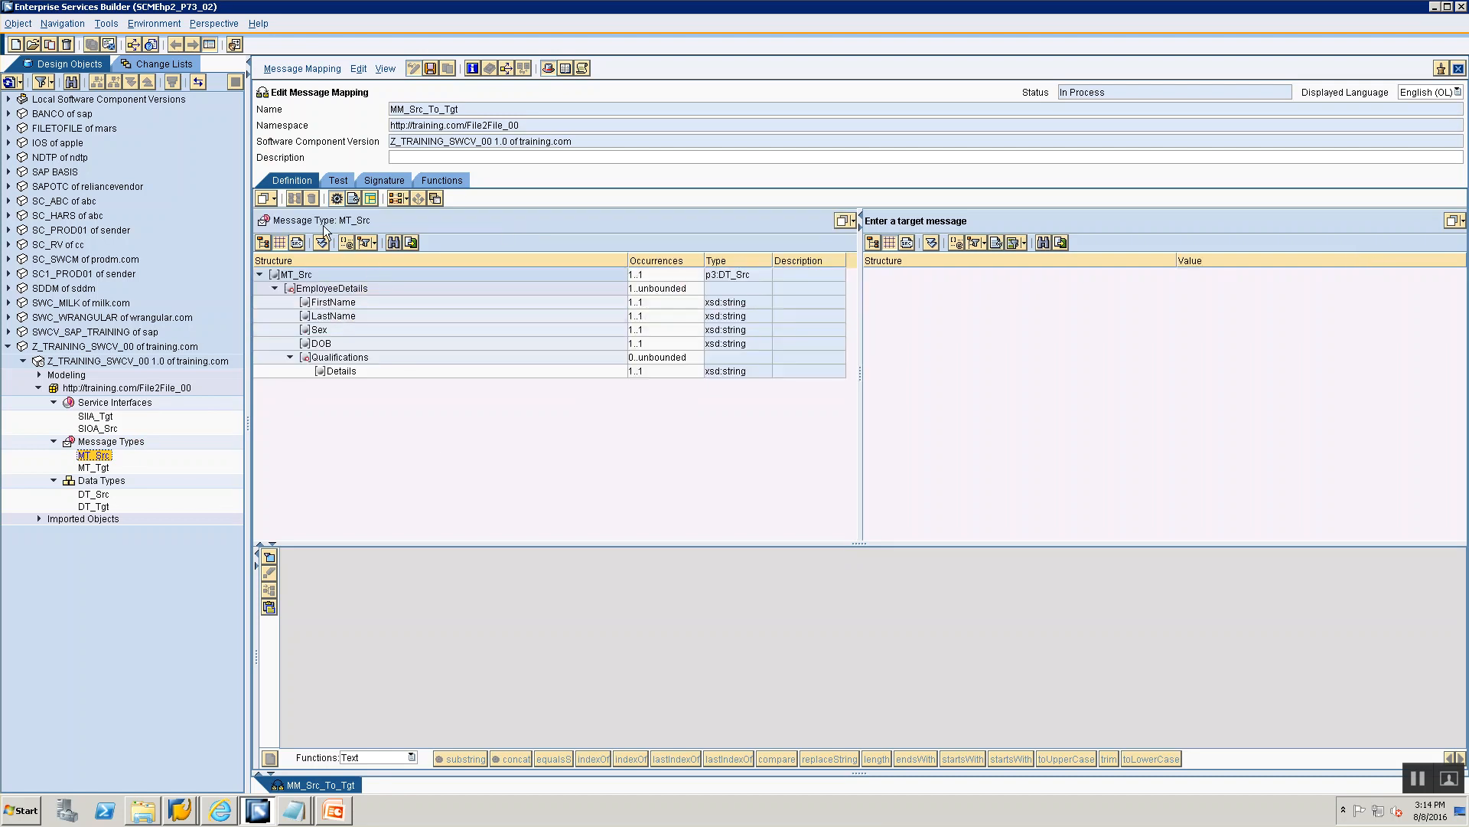
left_click(95, 466)
left_click_drag(1012, 242, 1009, 220)
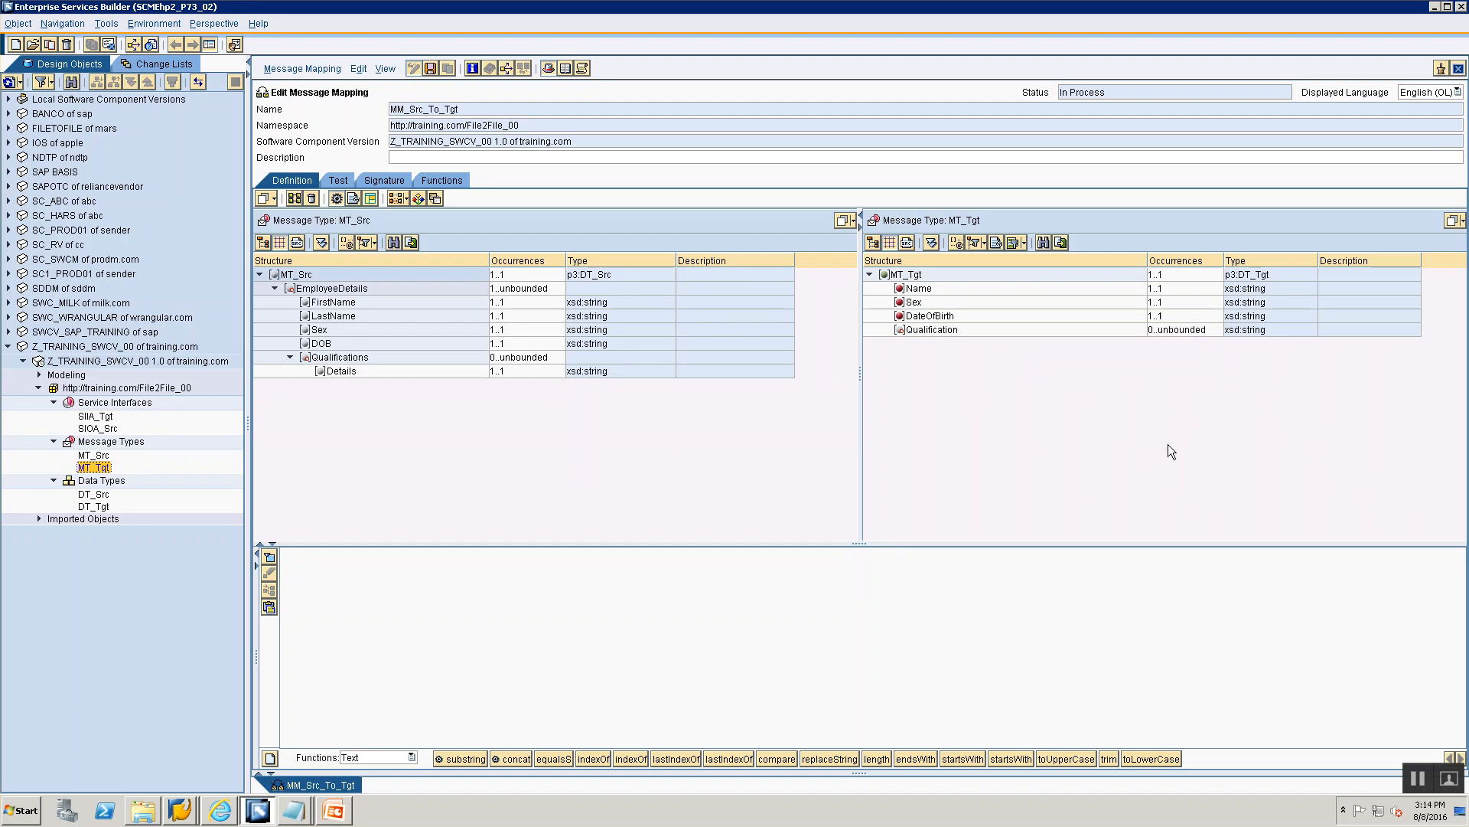
left_click(1459, 68)
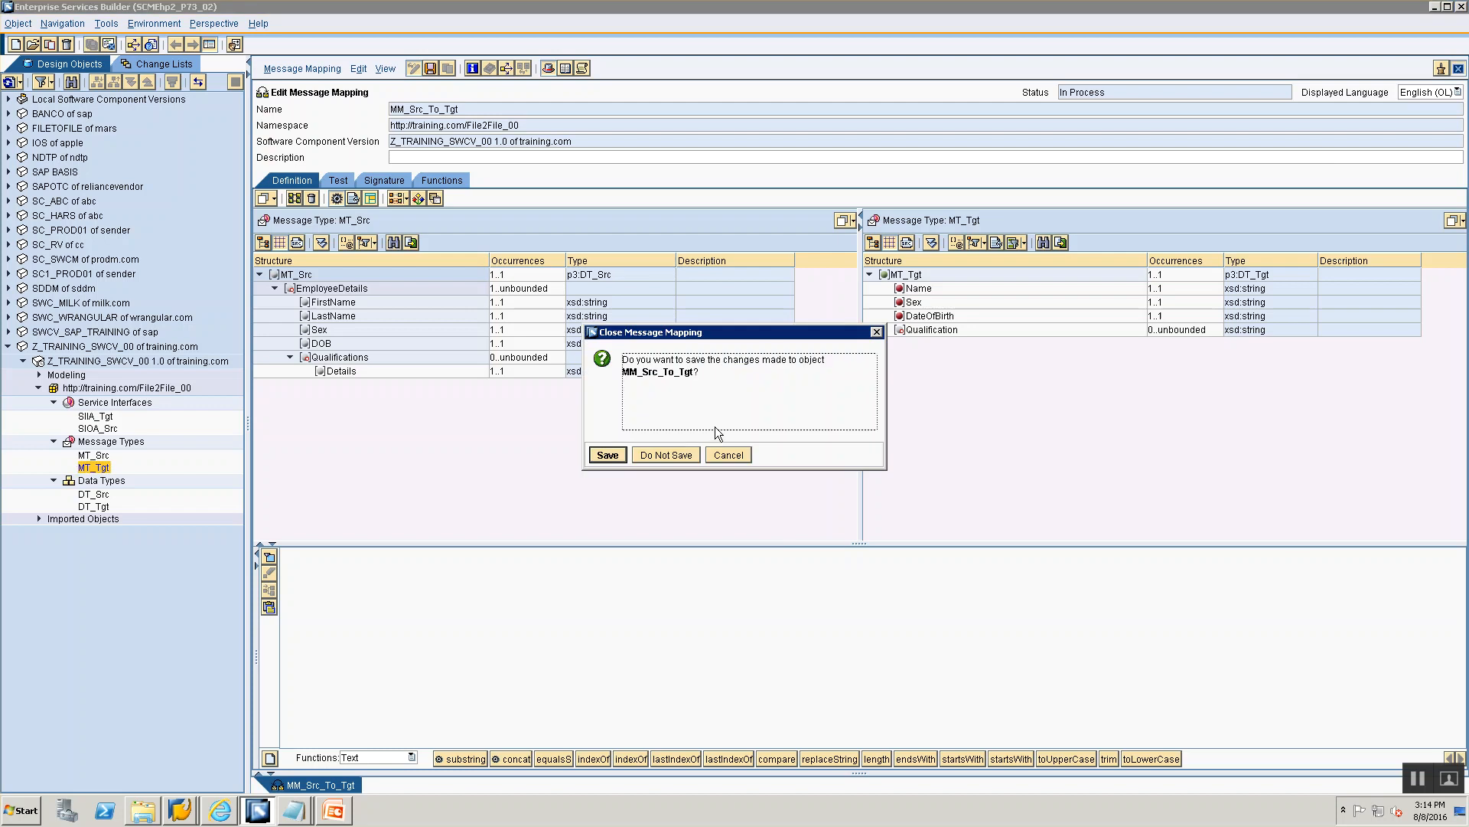
left_click(666, 454)
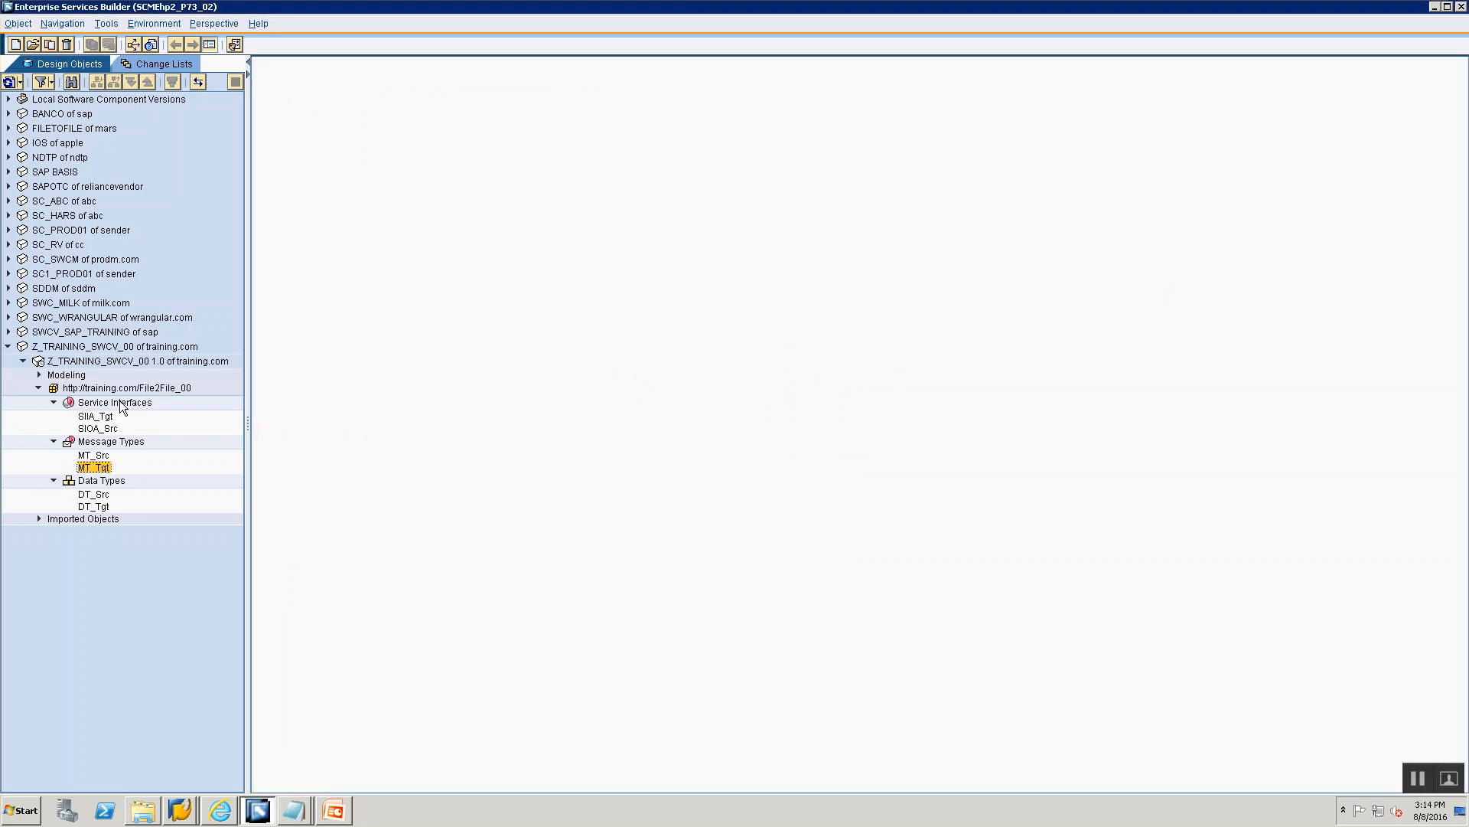
left_click(121, 403)
right_click(121, 405)
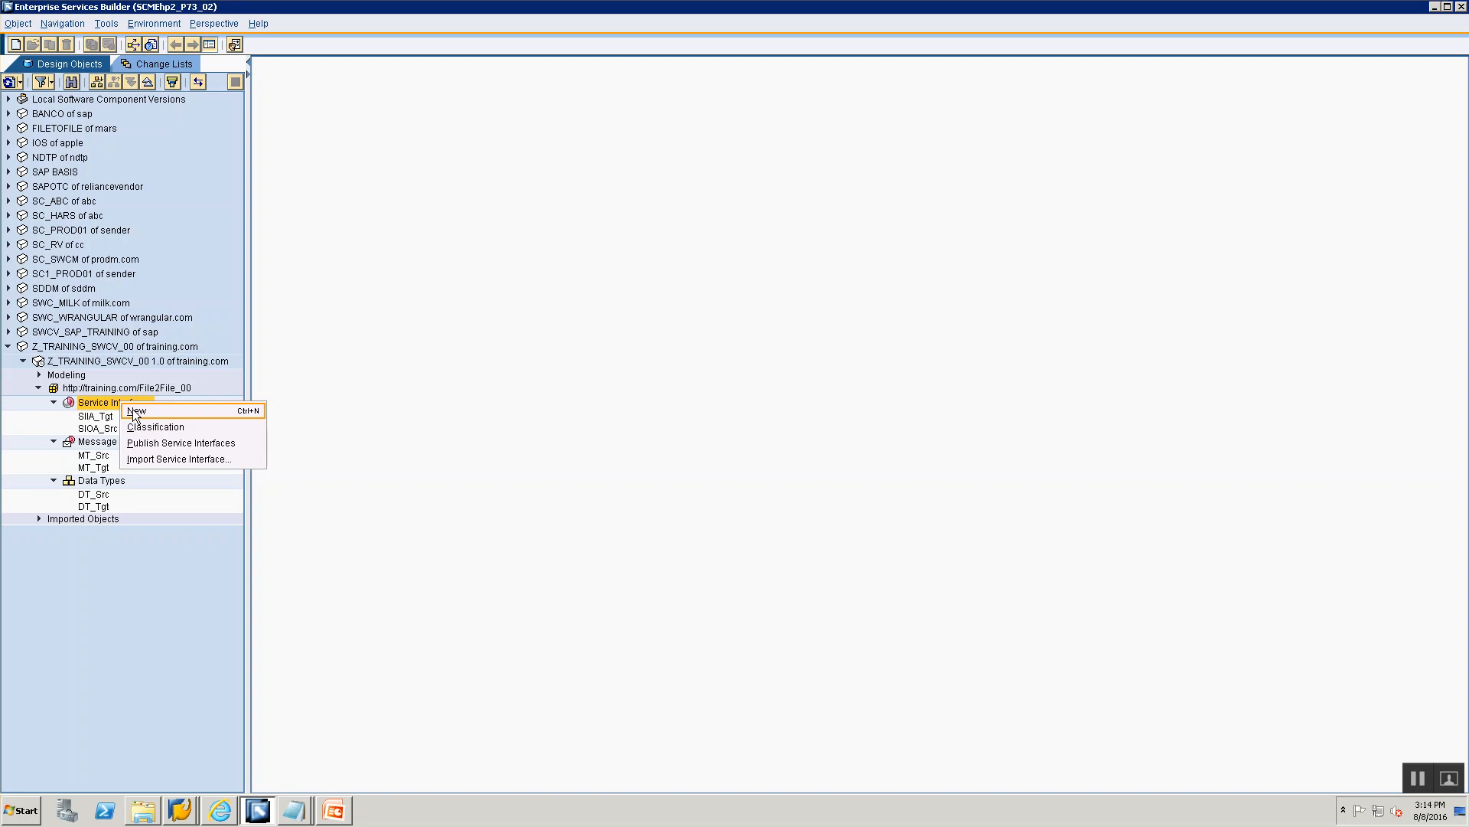
left_click(133, 410)
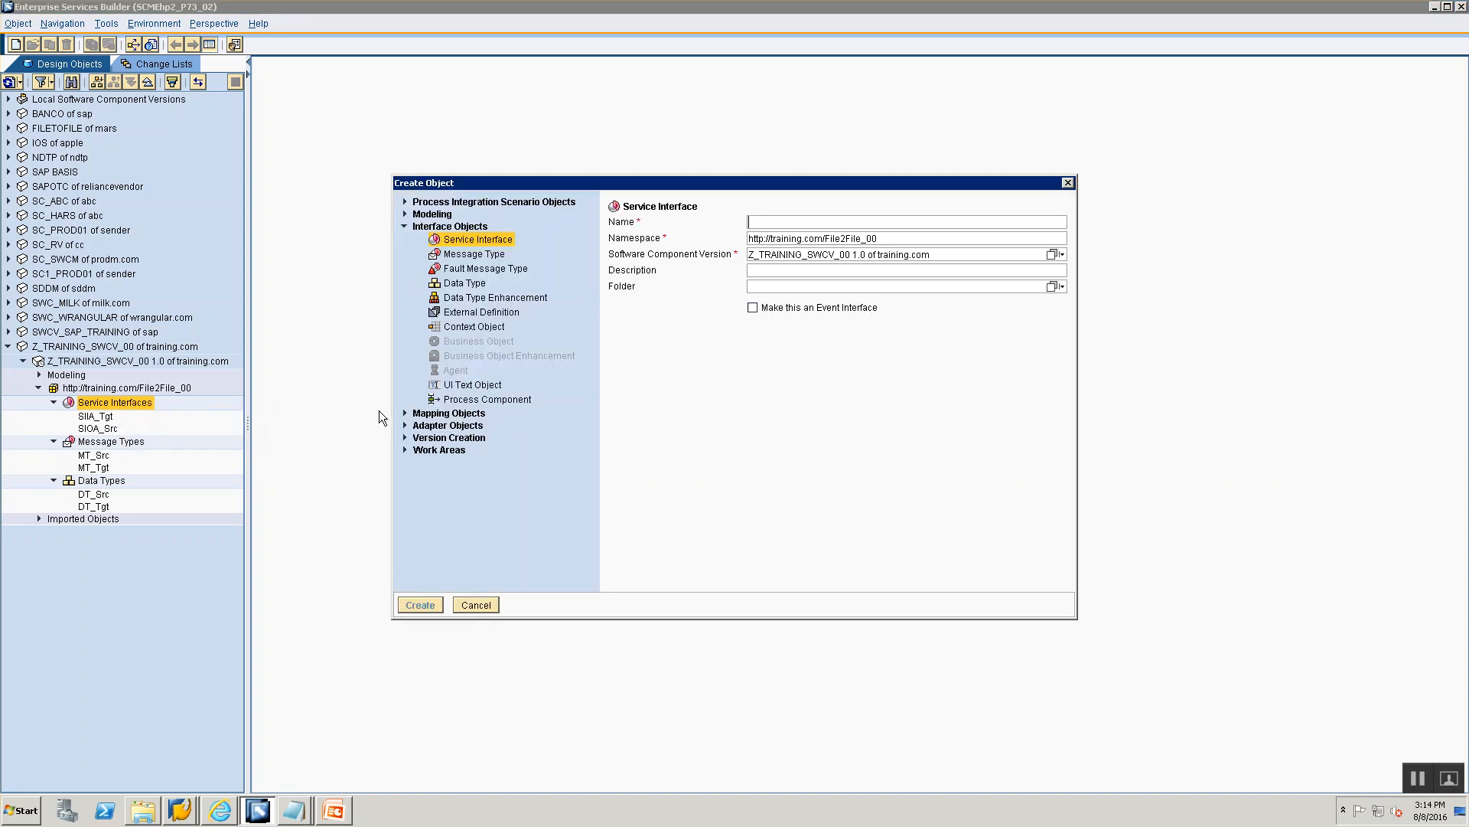
left_click(405, 412)
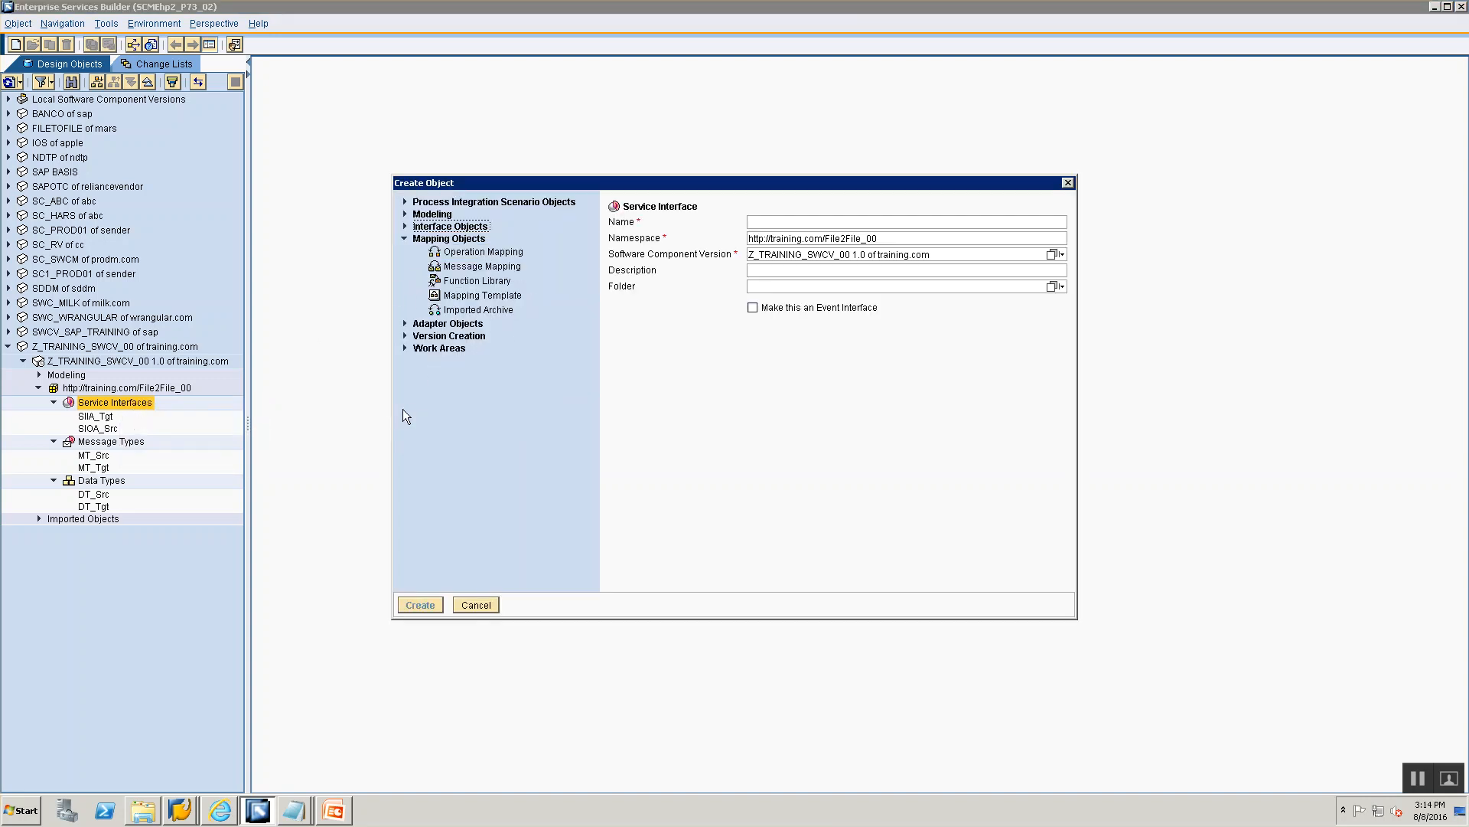
left_click(472, 268)
left_click(771, 222)
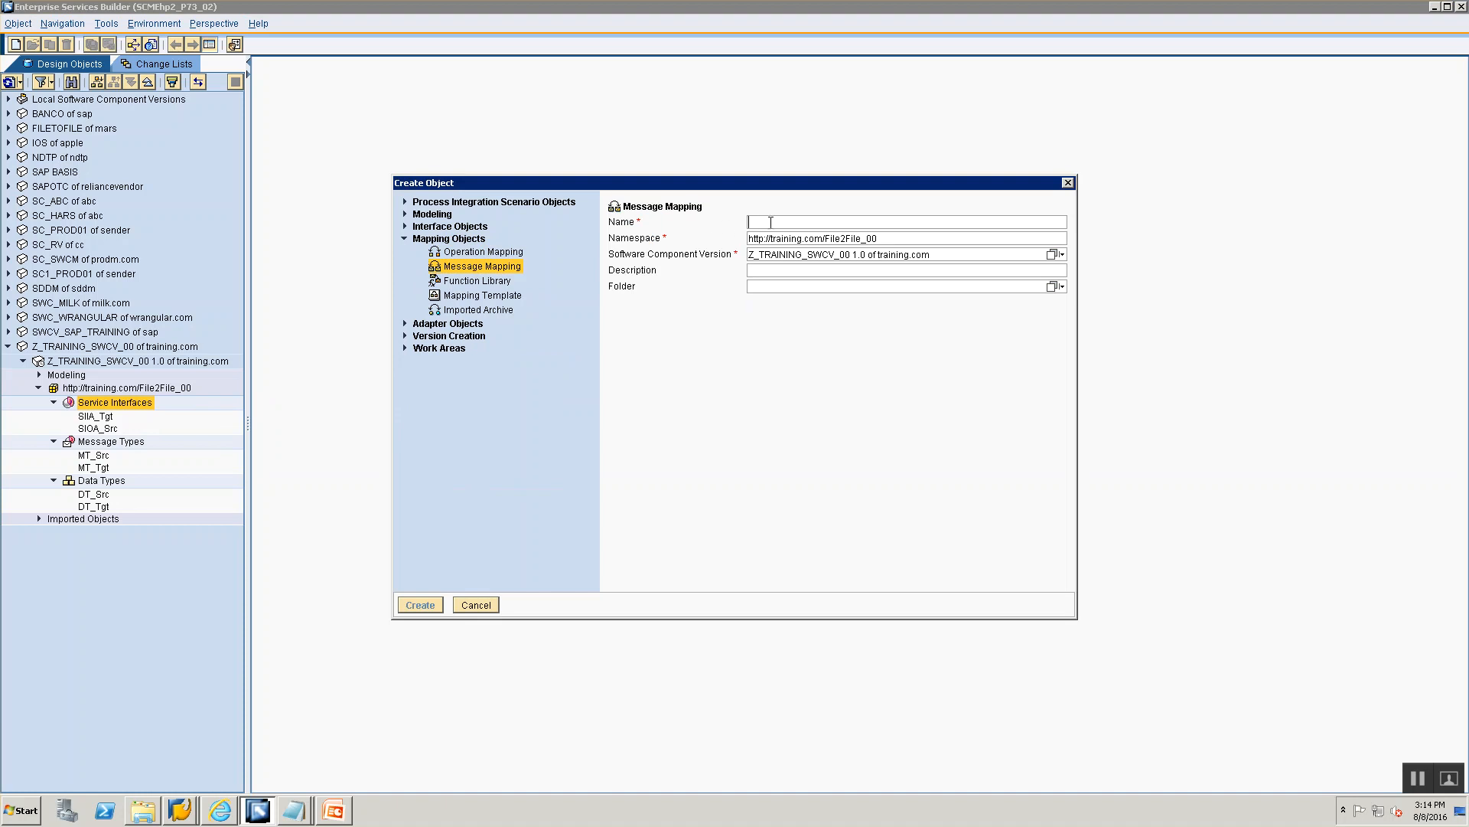
type("MM_")
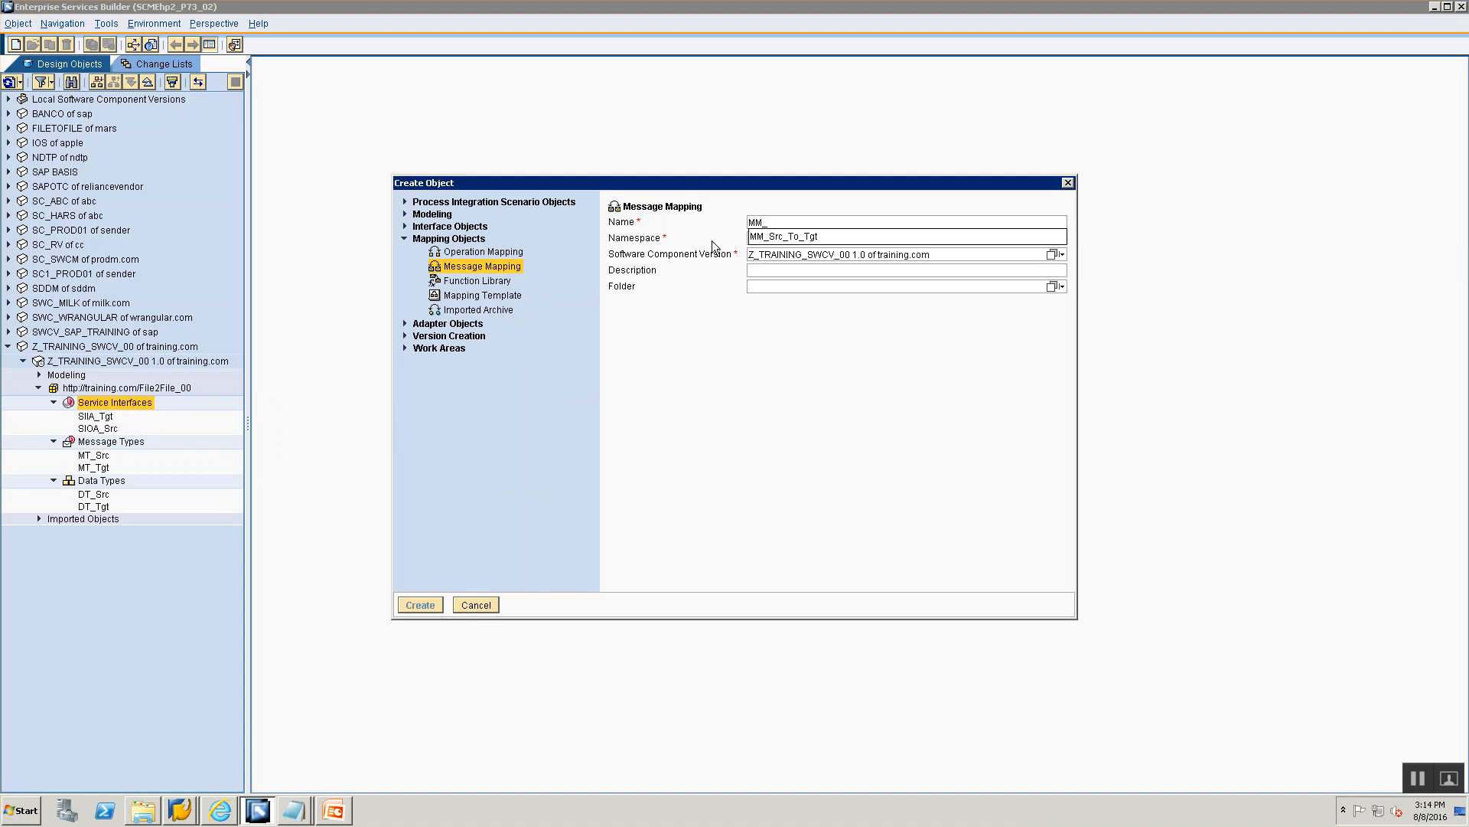
type("Src_To_Tgt")
key("Return")
left_click(425, 603)
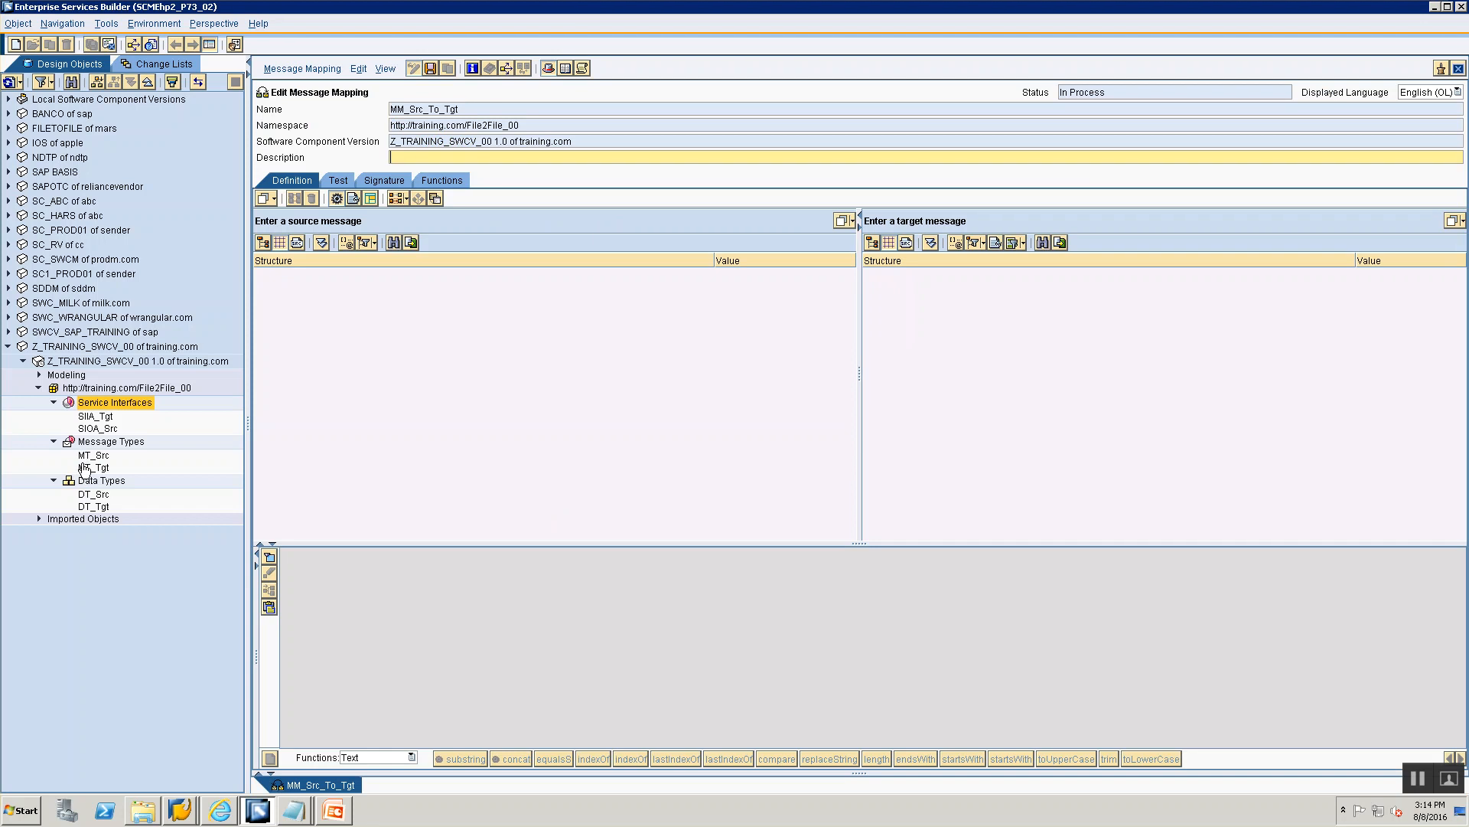
Assign MT_Src as the source message and MT_Tgt as the target message of the MM_Src_To_Tgt mapping.
left_click_drag(94, 454, 397, 217)
left_click_drag(93, 467, 1099, 231)
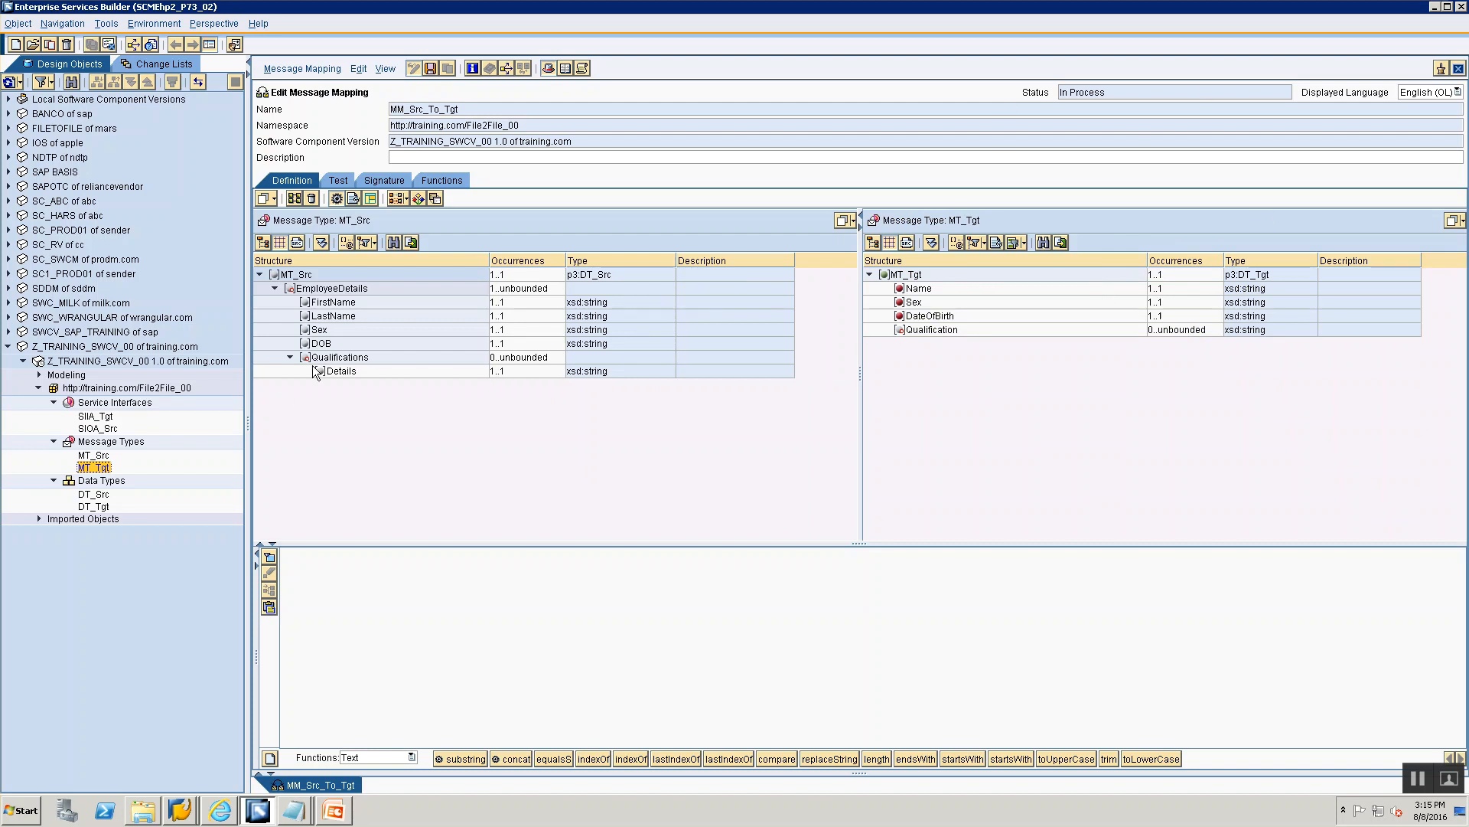
left_click(945, 286)
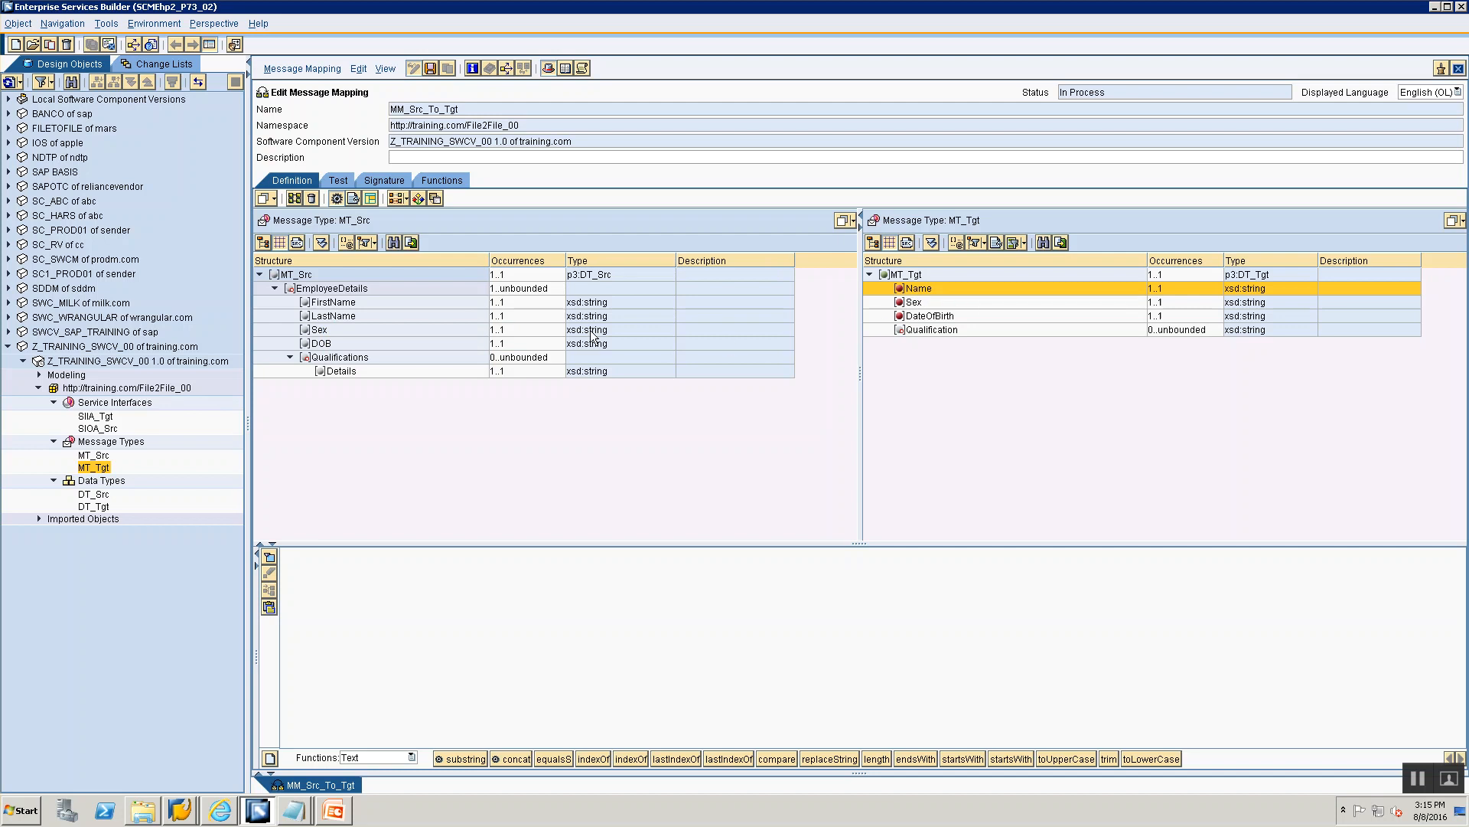
Map the source field Sex directly to the target field Sex.
left_click(915, 303)
left_click(315, 316)
left_click(314, 330)
left_click_drag(315, 330, 908, 299)
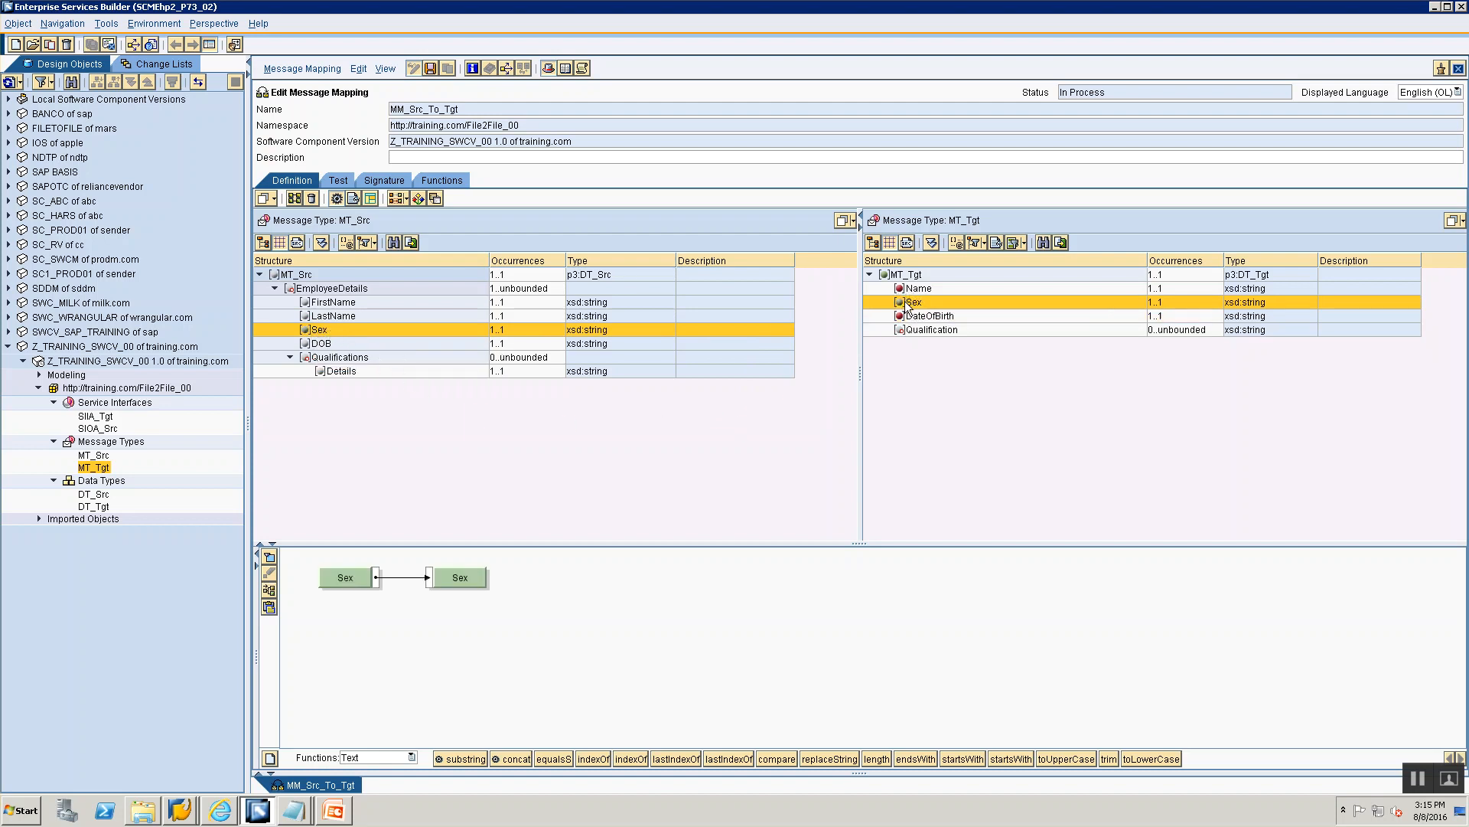
mouse_move(314, 329)
left_mouse_down()
mouse_move(584, 338)
mouse_move(907, 298)
left_mouse_up()
Map the source field DOB to the target field DateOfBirth in the data-flow editor and arrange the mapped objects automatically.
left_click(906, 317)
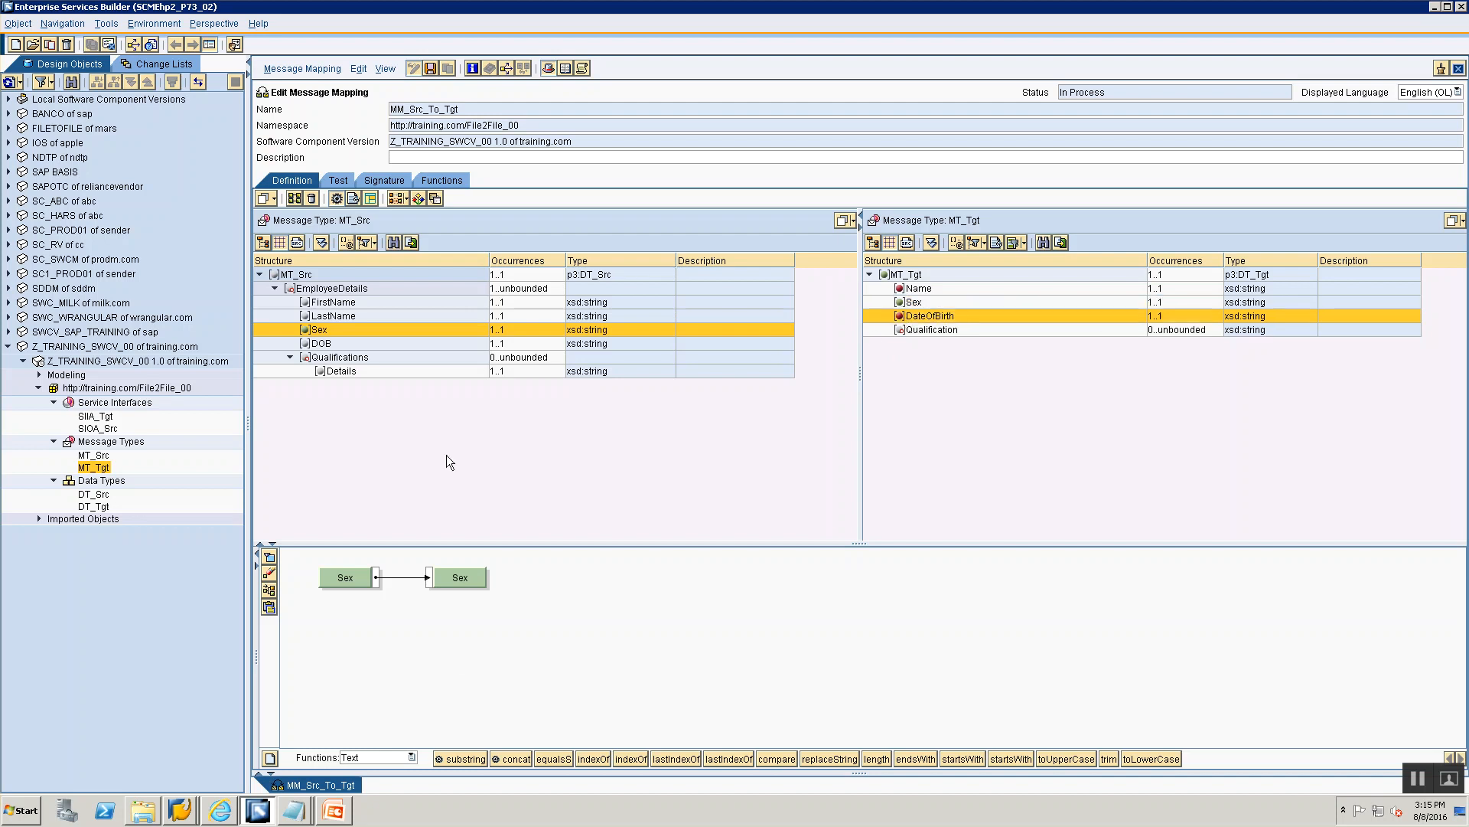
left_click(318, 344)
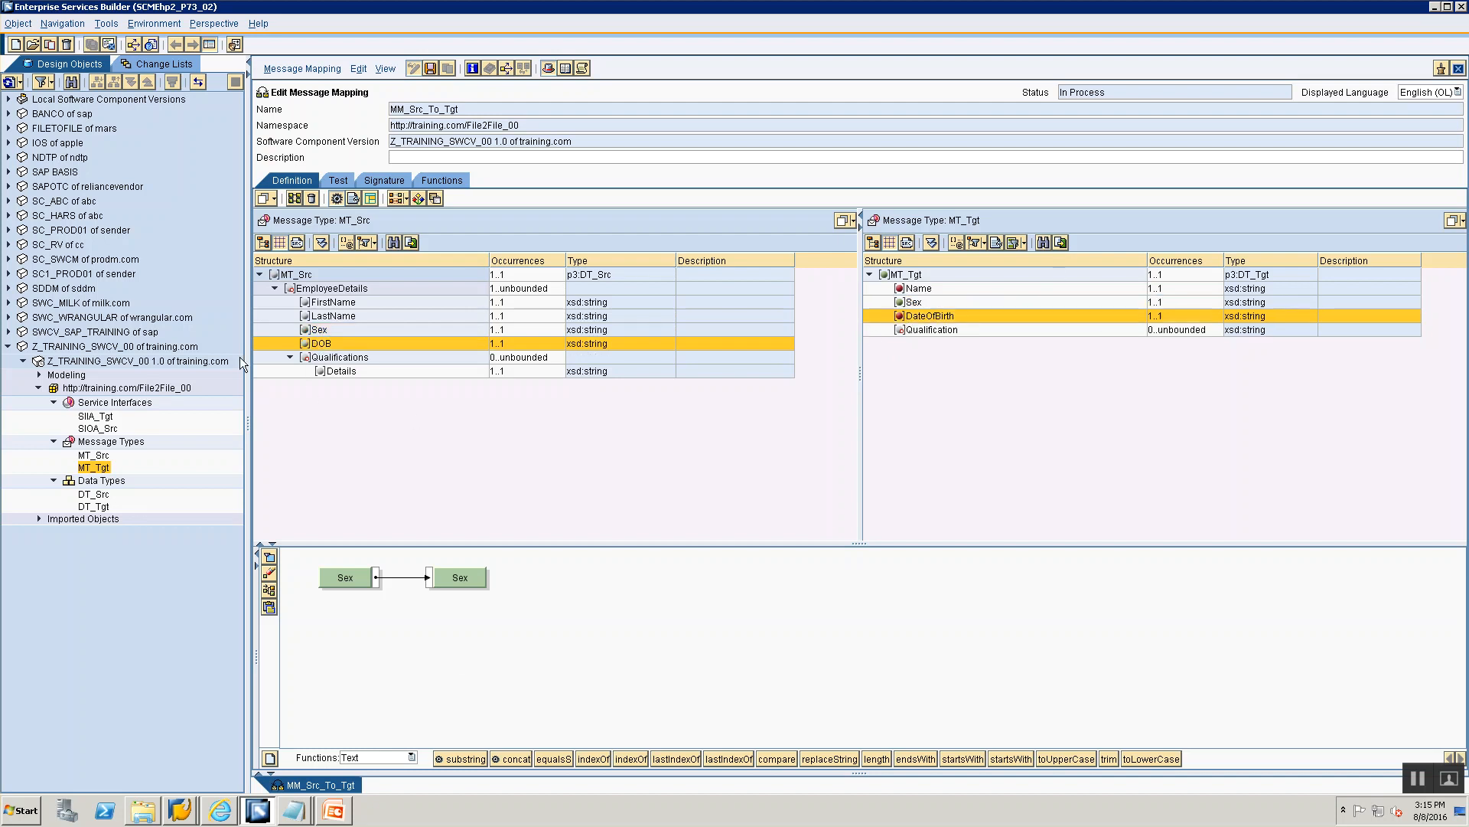
left_click(901, 318)
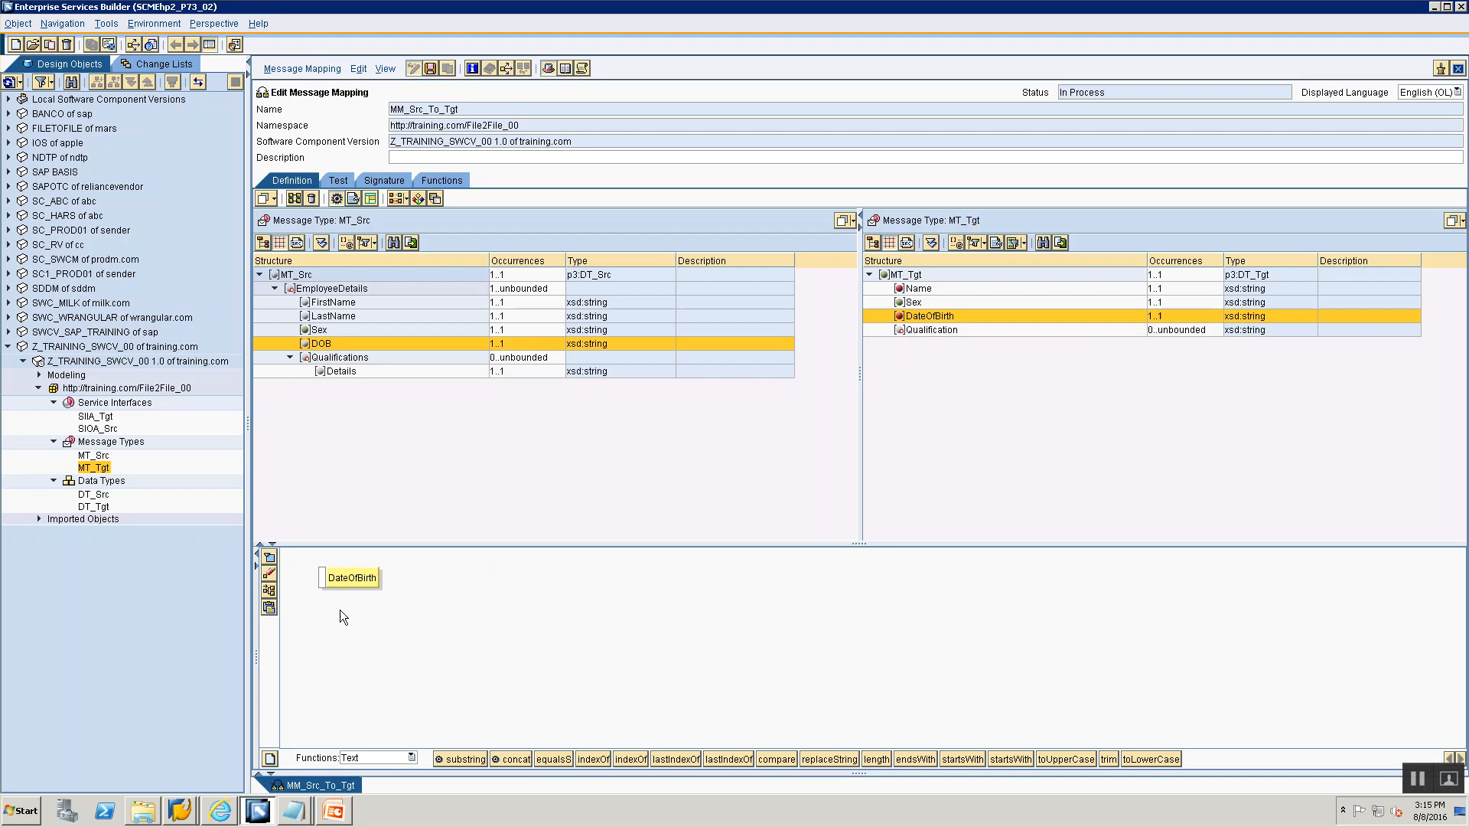
left_click_drag(357, 580, 888, 621)
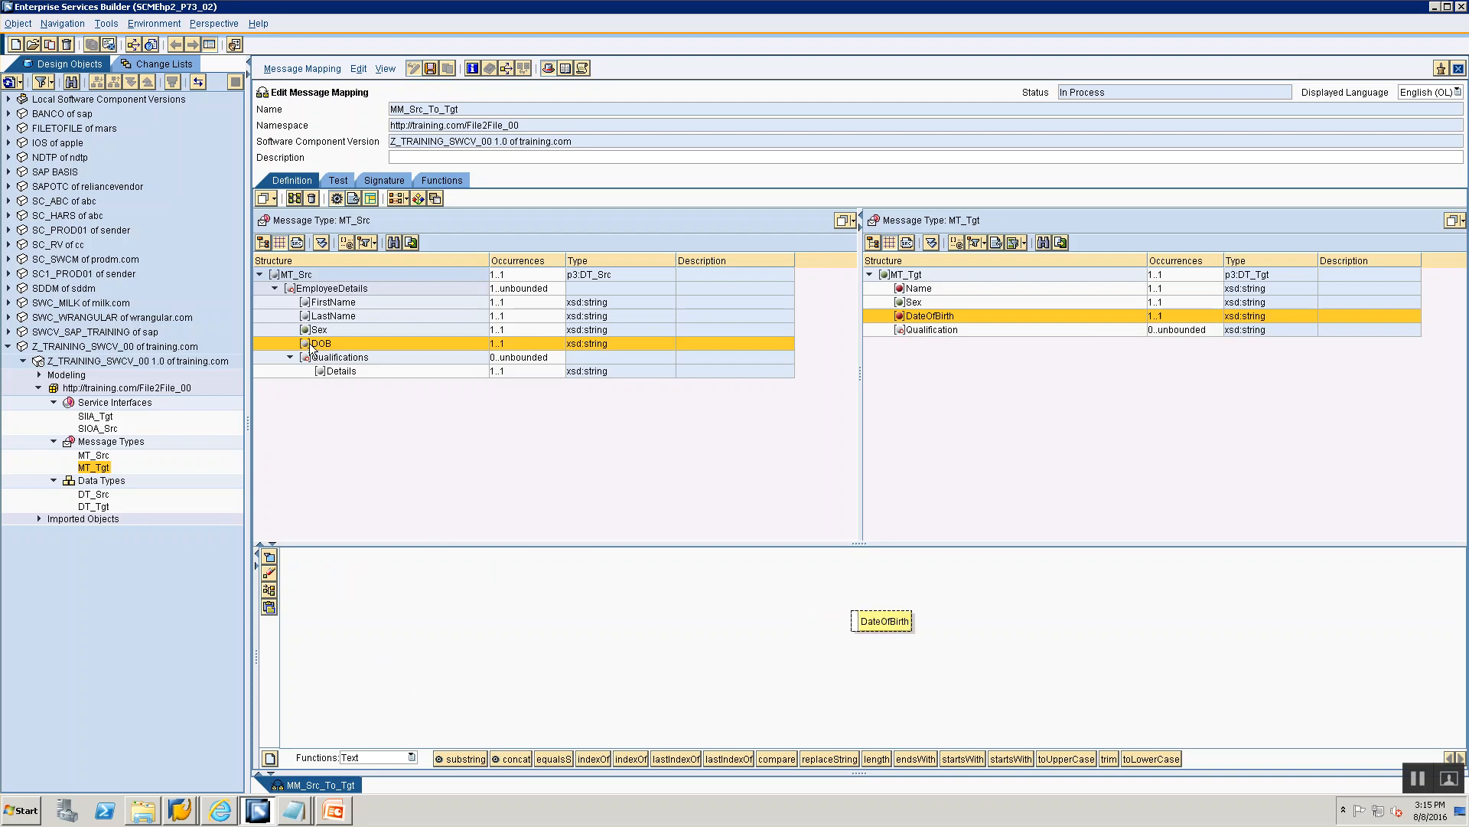
left_click_drag(312, 348, 355, 591)
left_click_drag(398, 587, 845, 620)
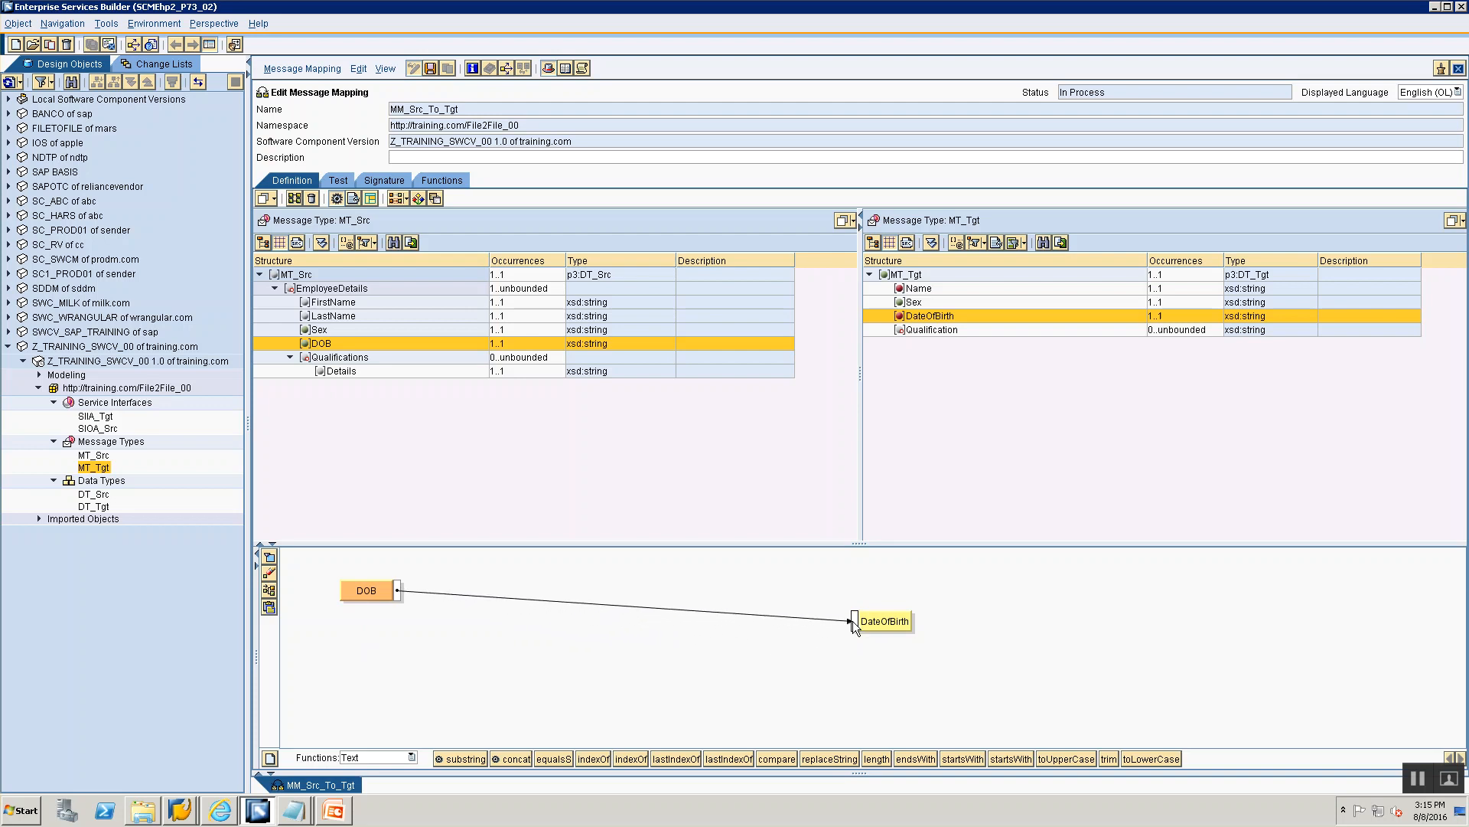
left_click(270, 591)
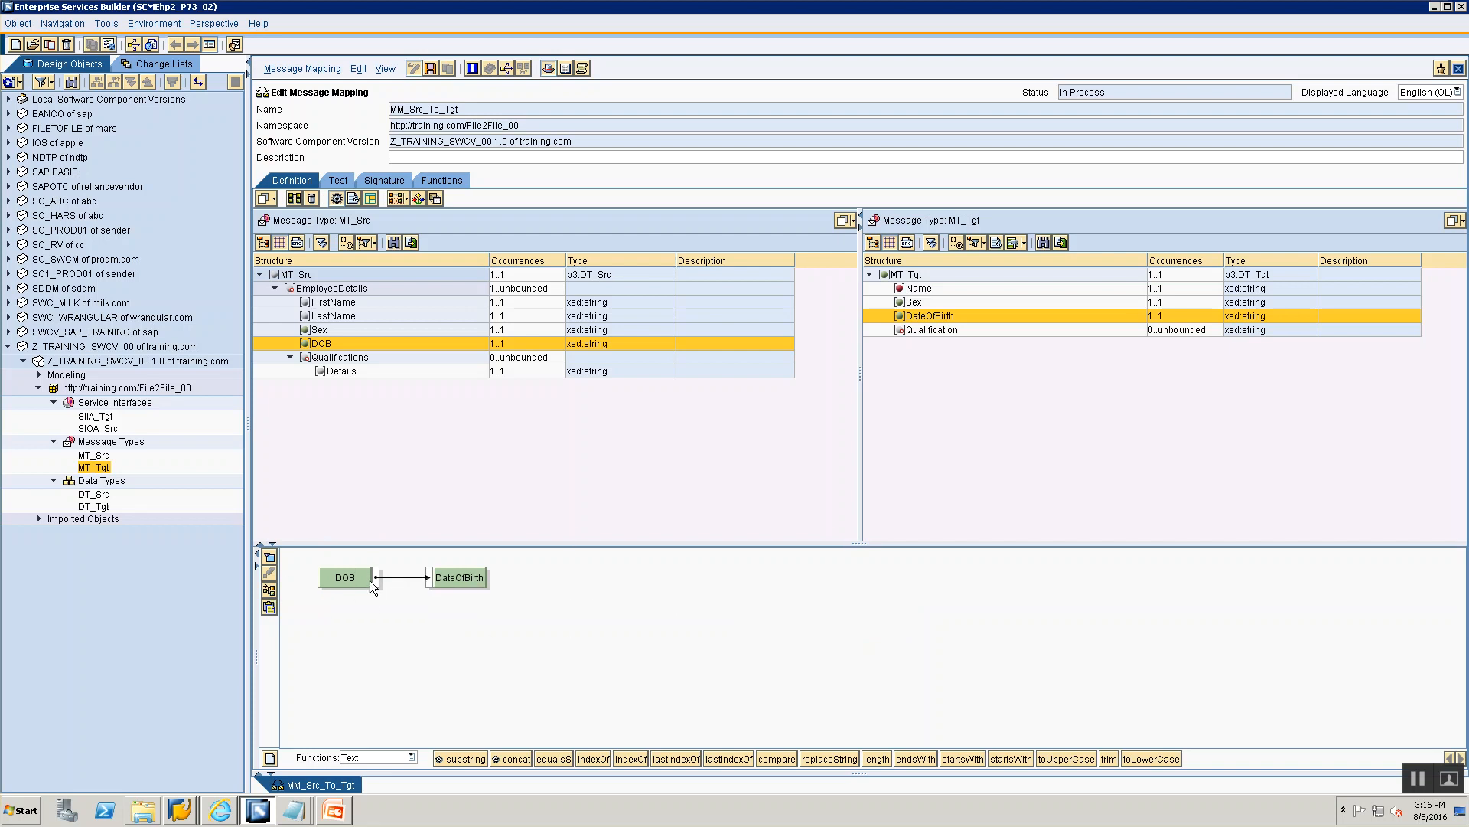
Open the mapping of the target field Name and place the source fields FirstName and LastName in the data-flow editor.
left_click(903, 291)
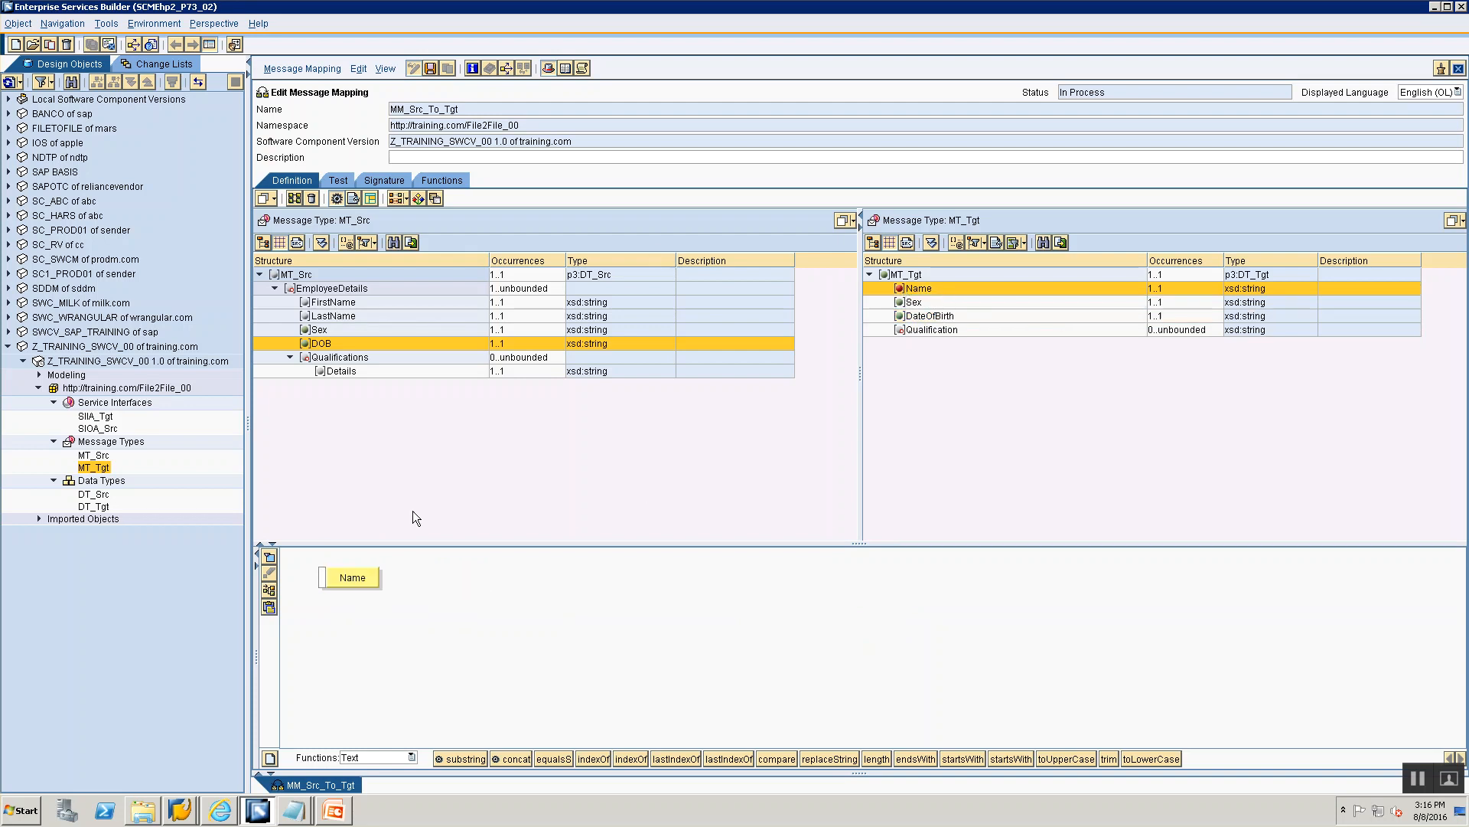
left_click_drag(343, 584, 760, 595)
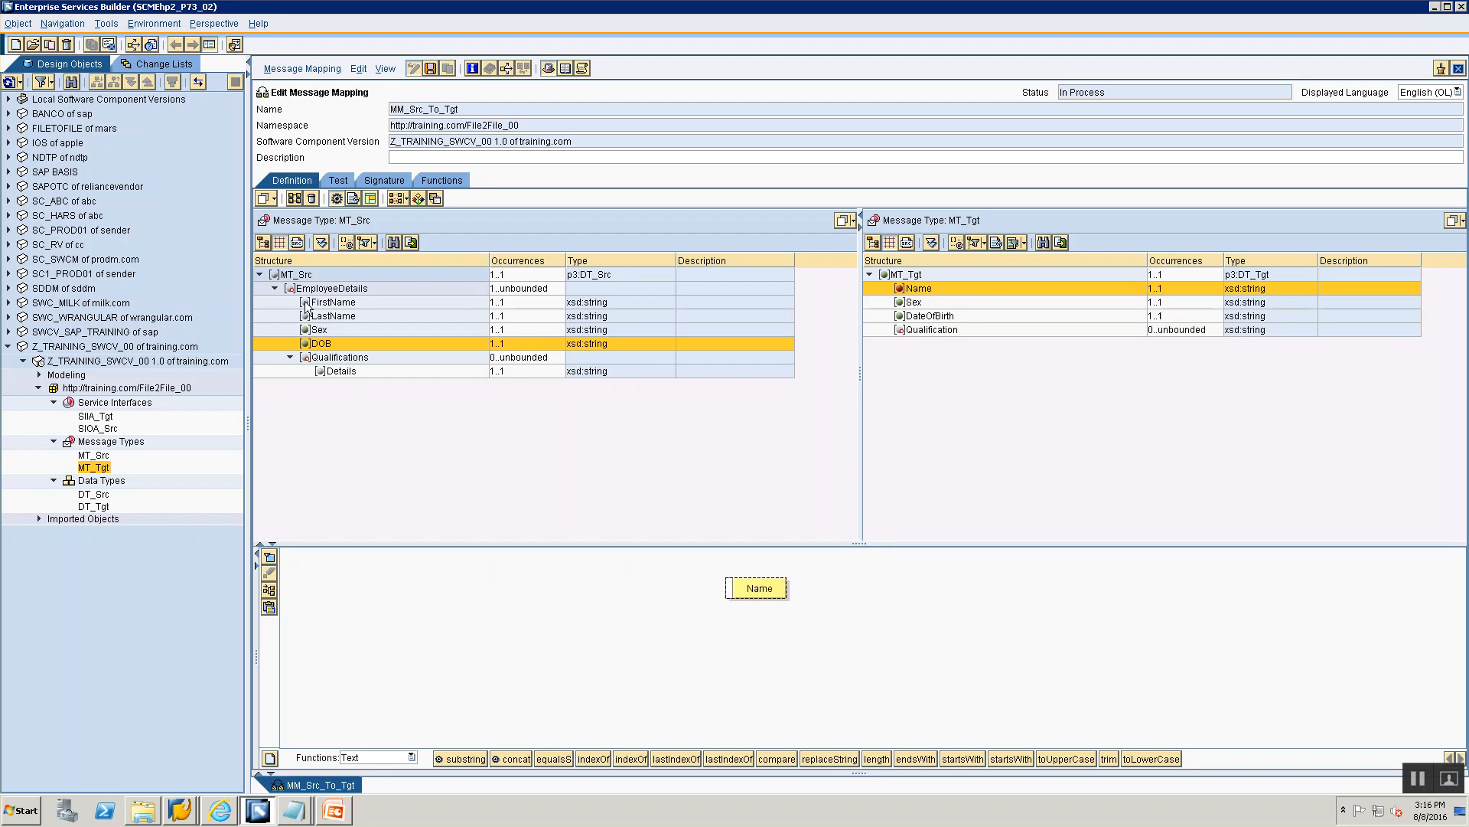
left_click_drag(309, 305, 307, 307)
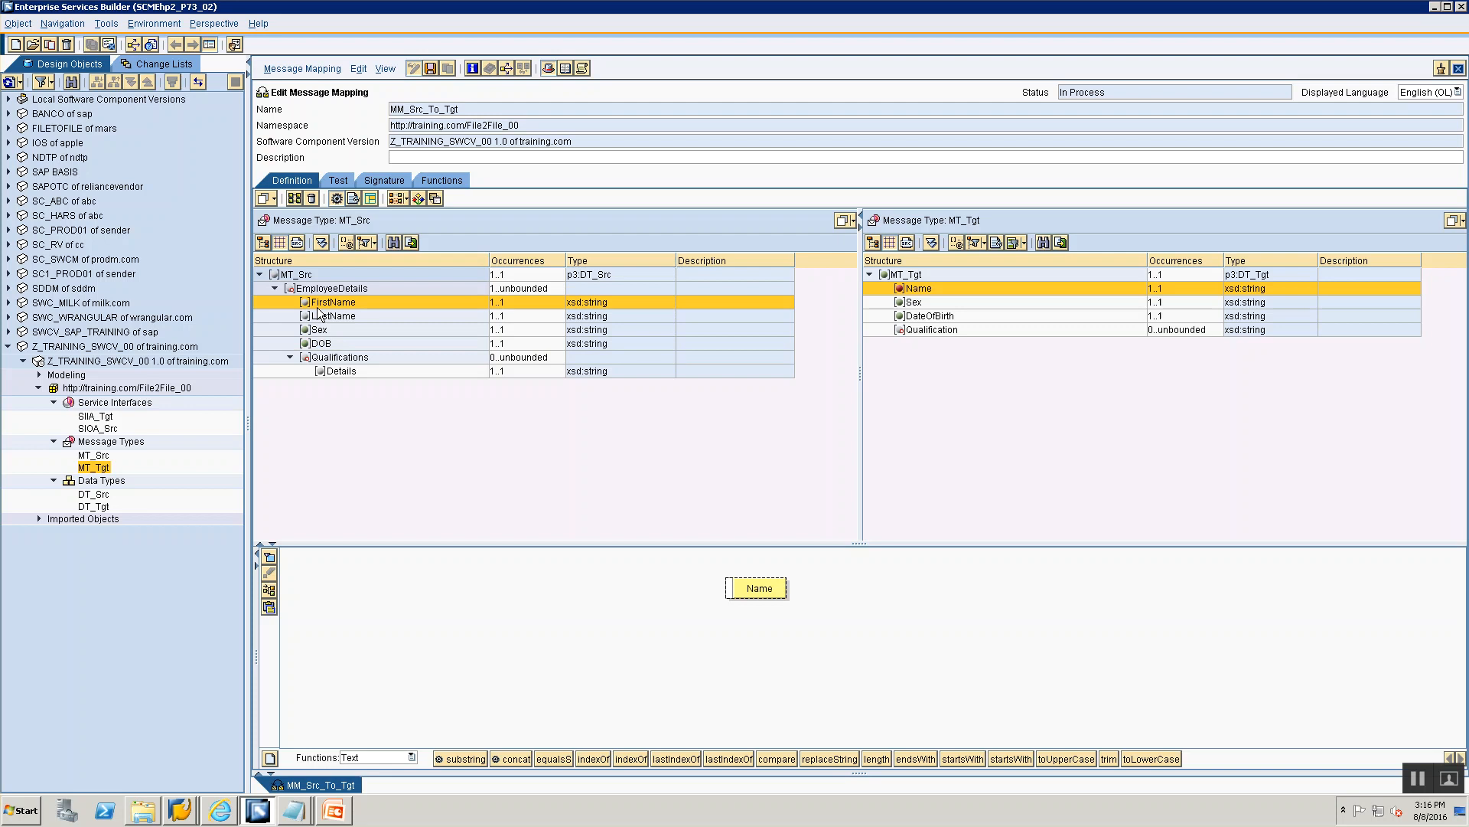
left_click_drag(316, 307, 329, 559)
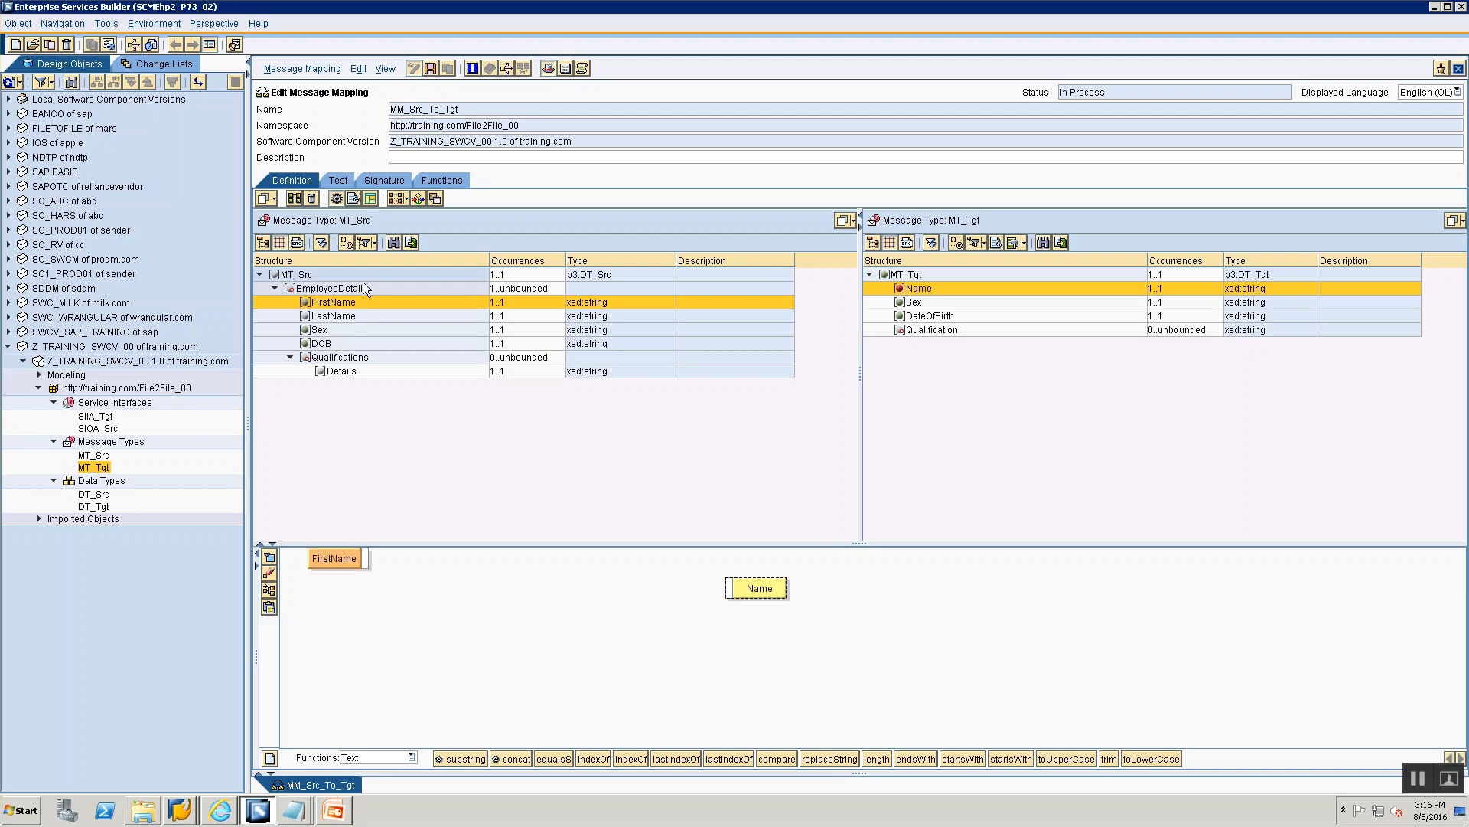
left_click_drag(340, 319, 349, 623)
left_click_drag(335, 557, 356, 563)
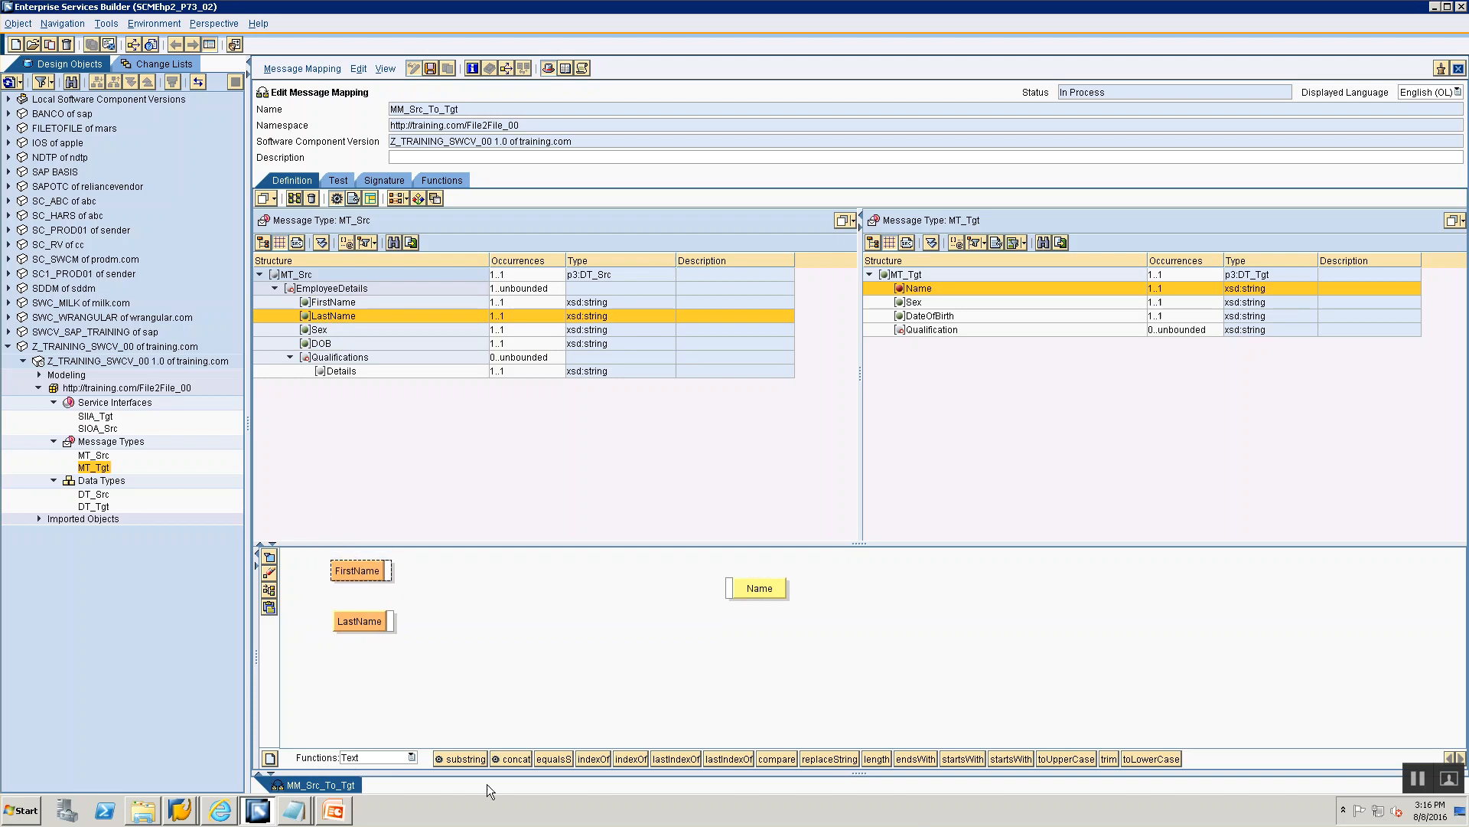
Map FirstName and LastName to Name through the text function concat and arrange the mapped objects automatically.
left_click(355, 758)
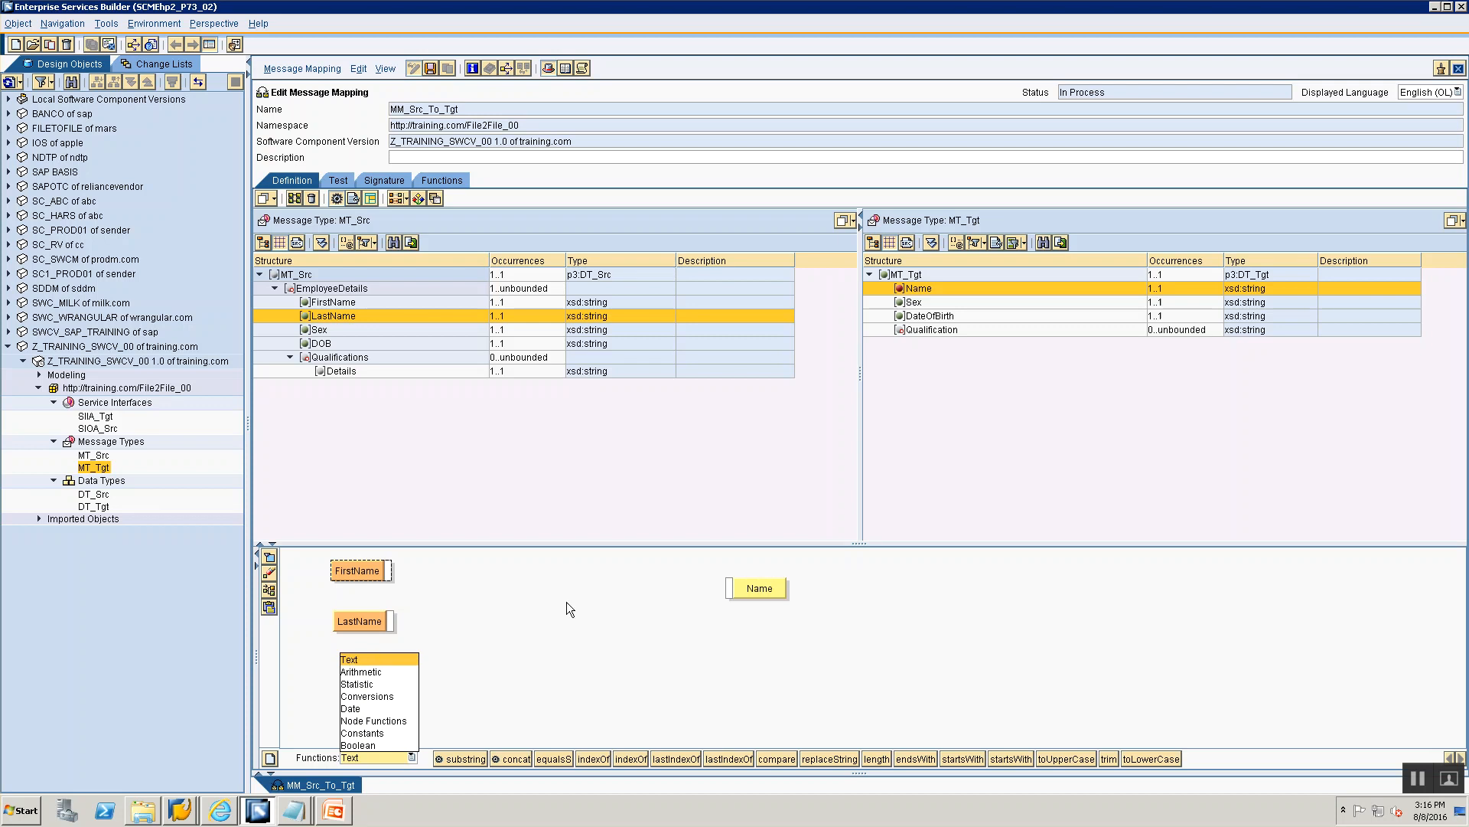
left_click(367, 659)
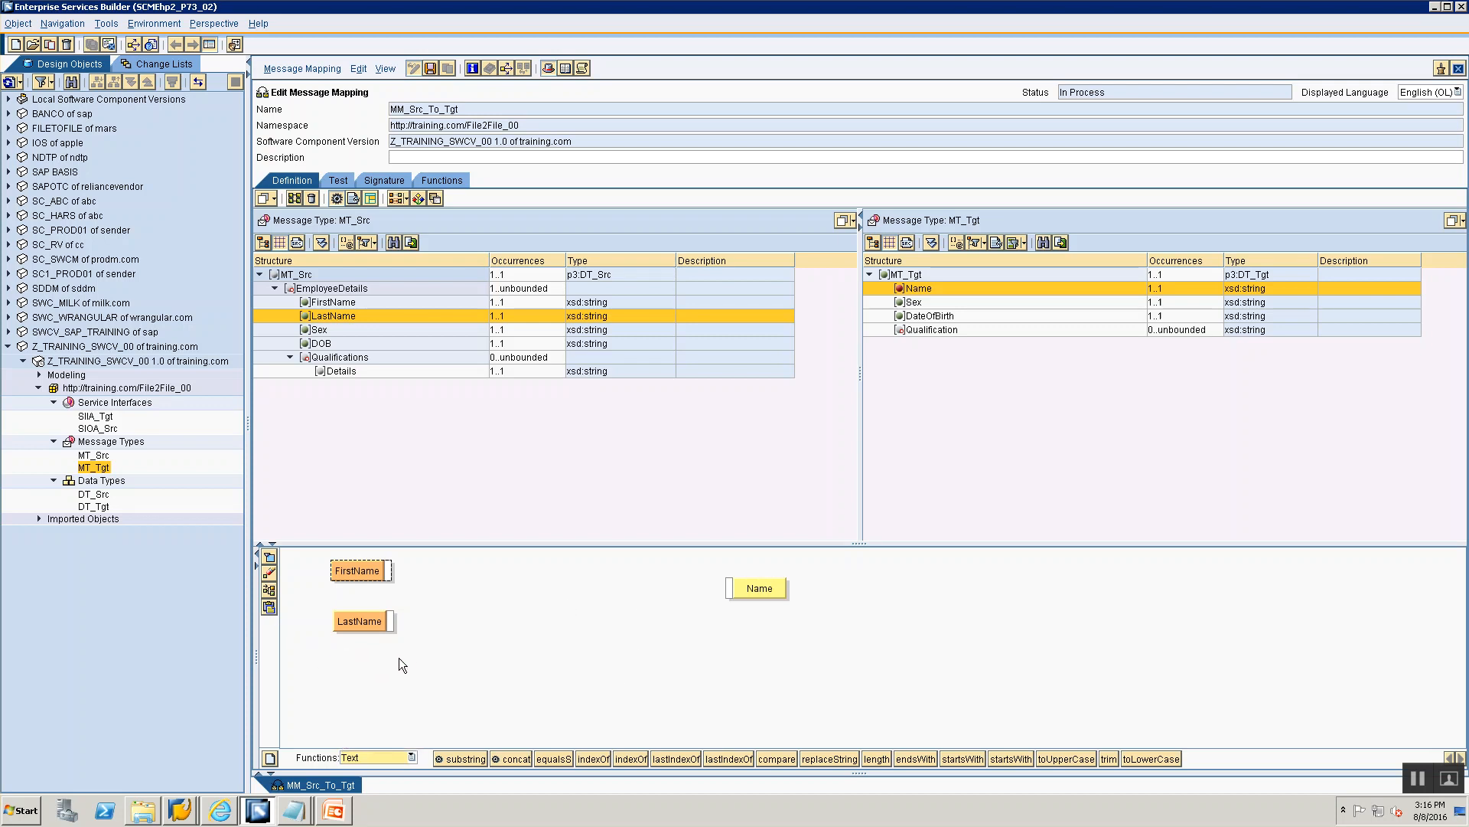
left_click(364, 764)
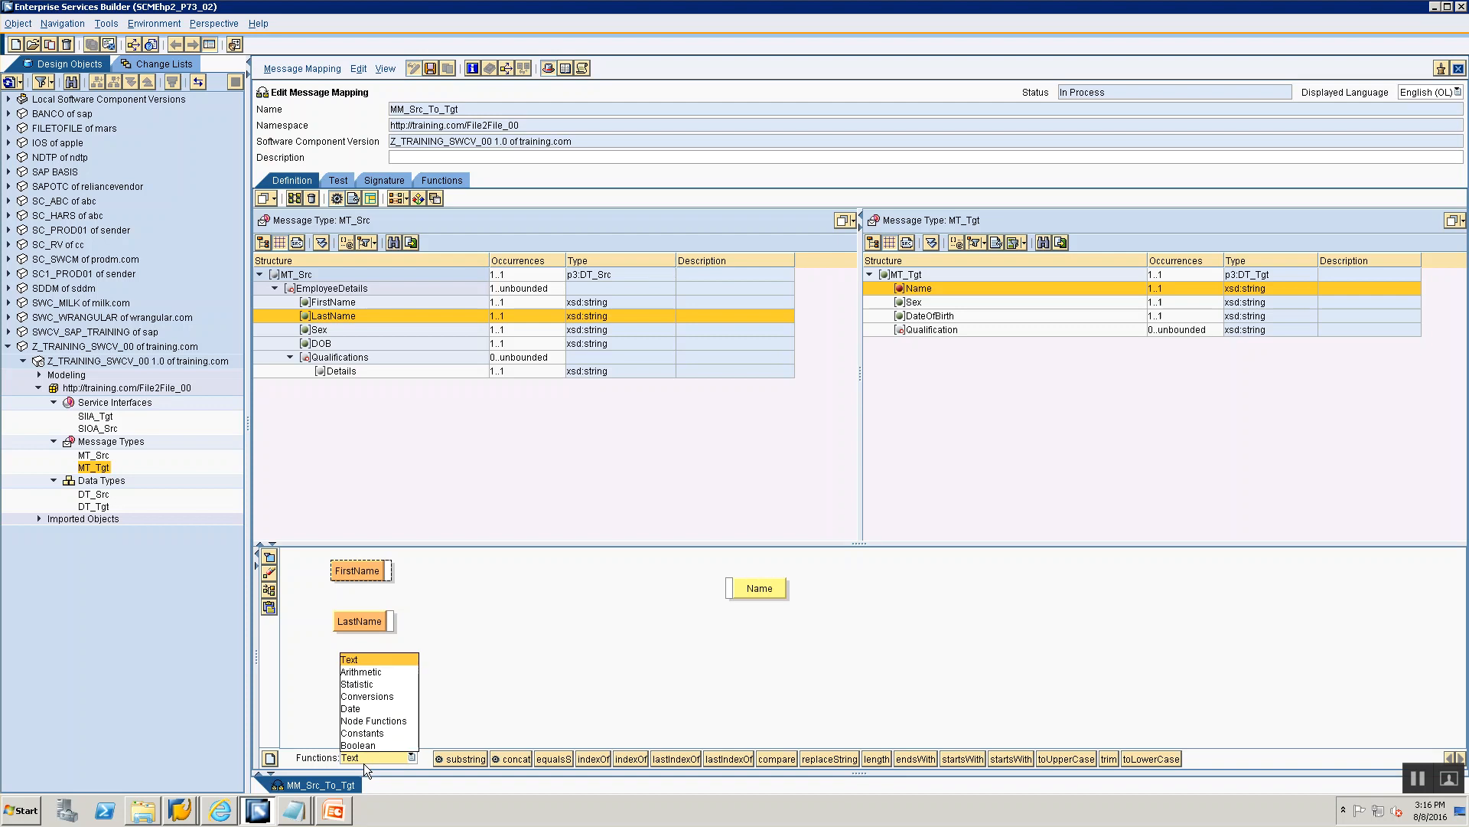
left_click(386, 659)
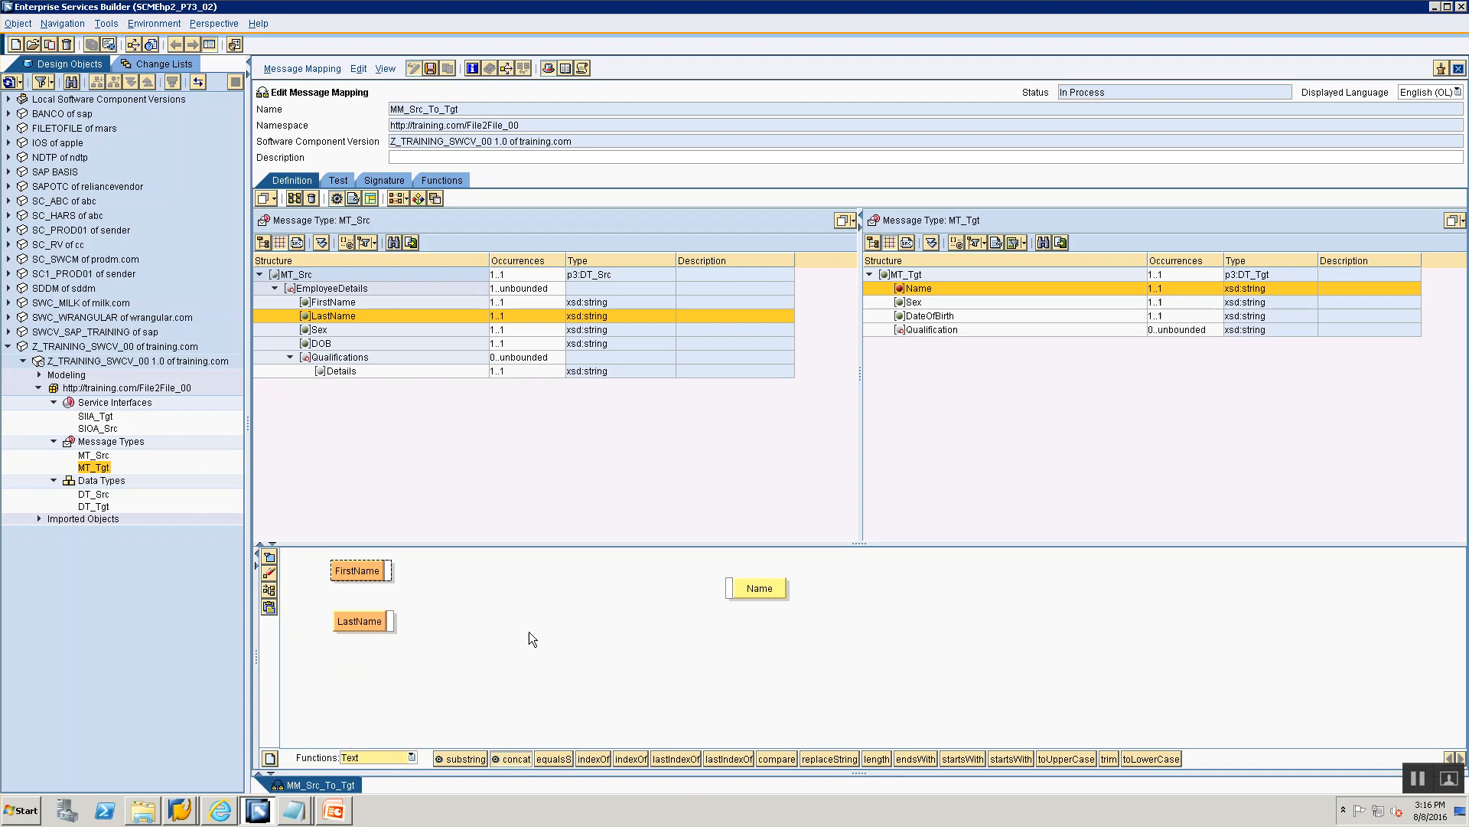
left_click_drag(511, 759, 536, 602)
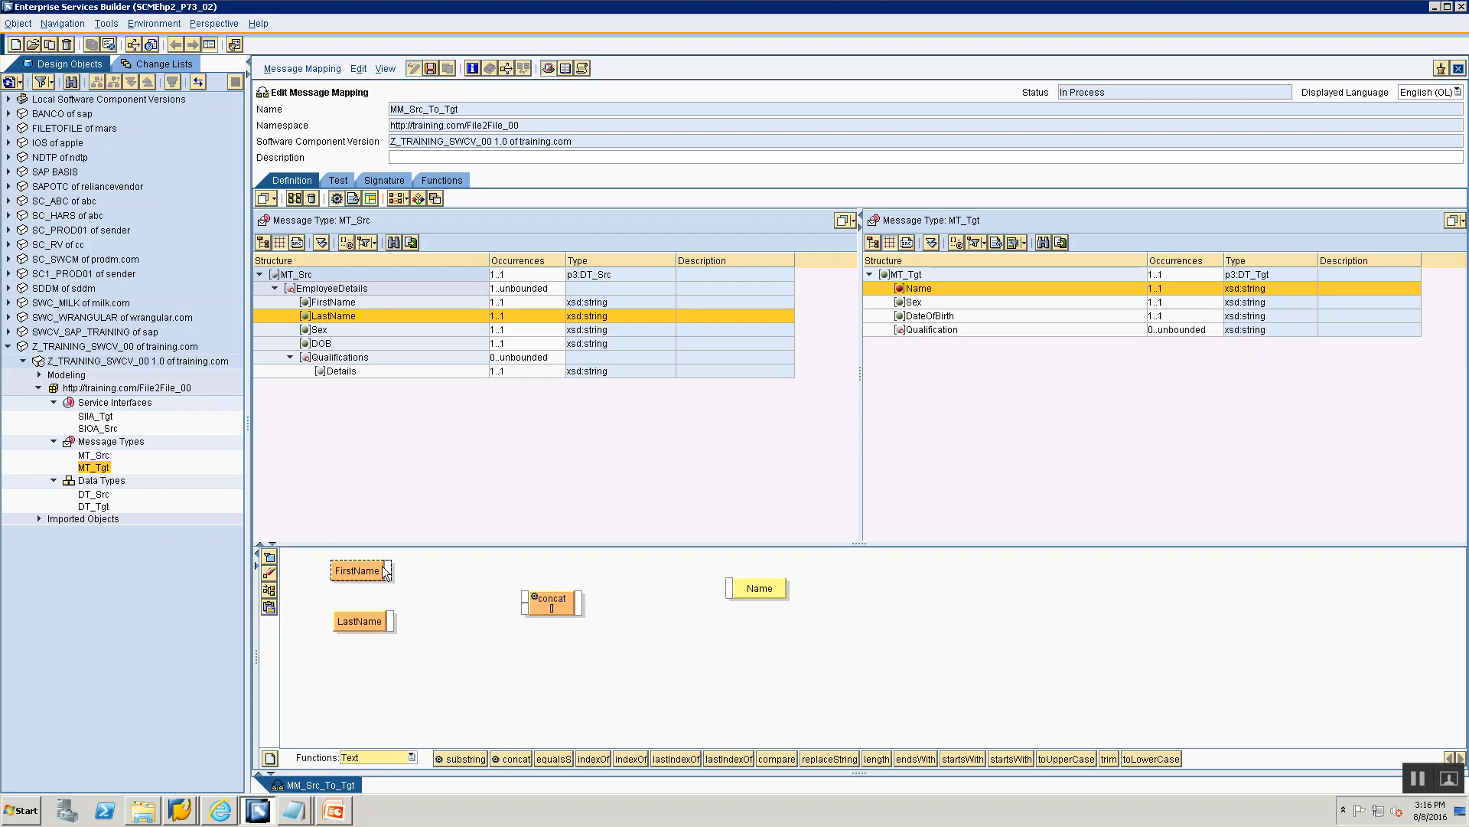
left_click_drag(392, 569, 526, 595)
left_click_drag(391, 620, 736, 585)
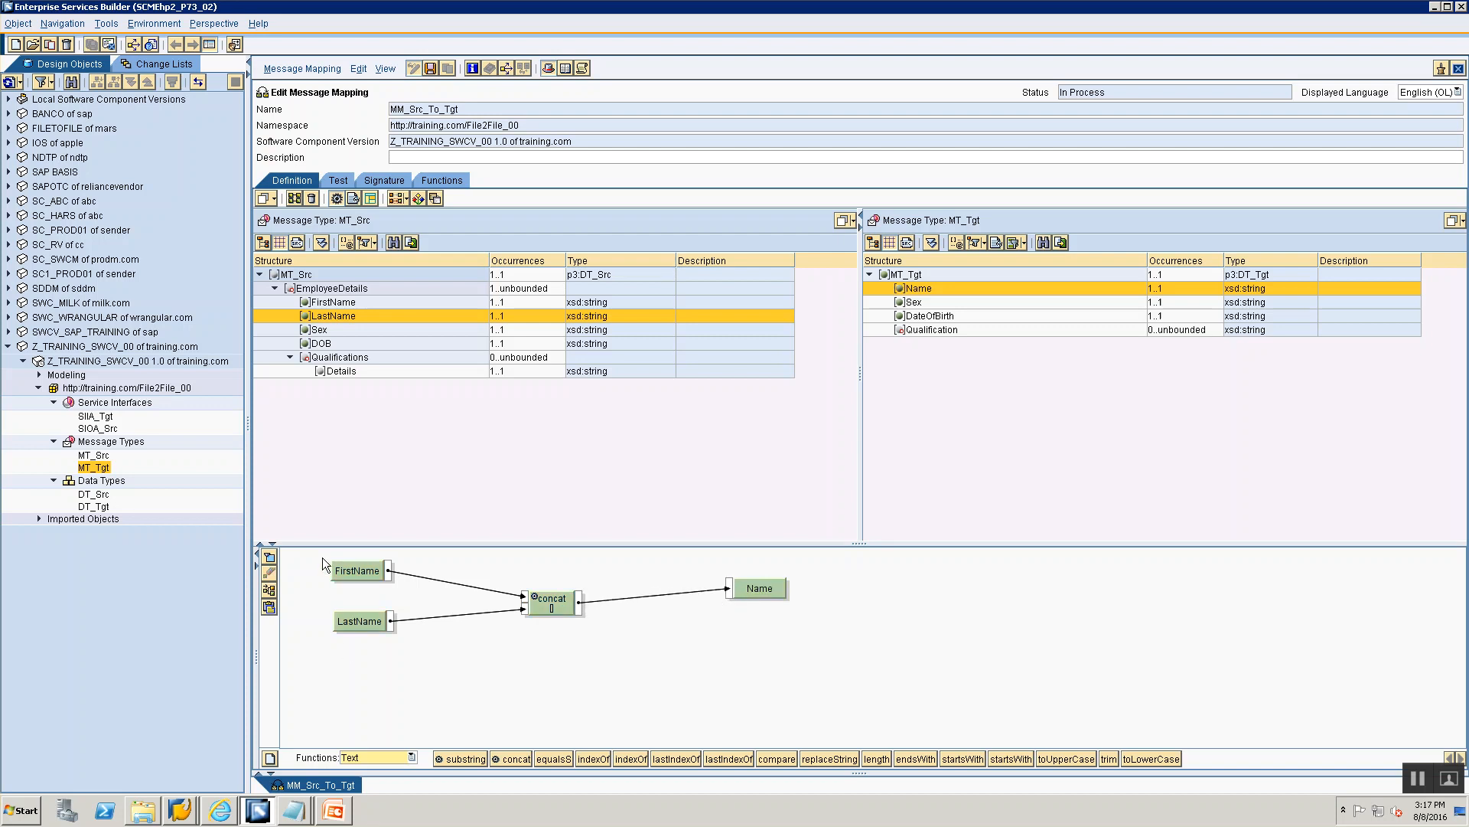
left_click(269, 590)
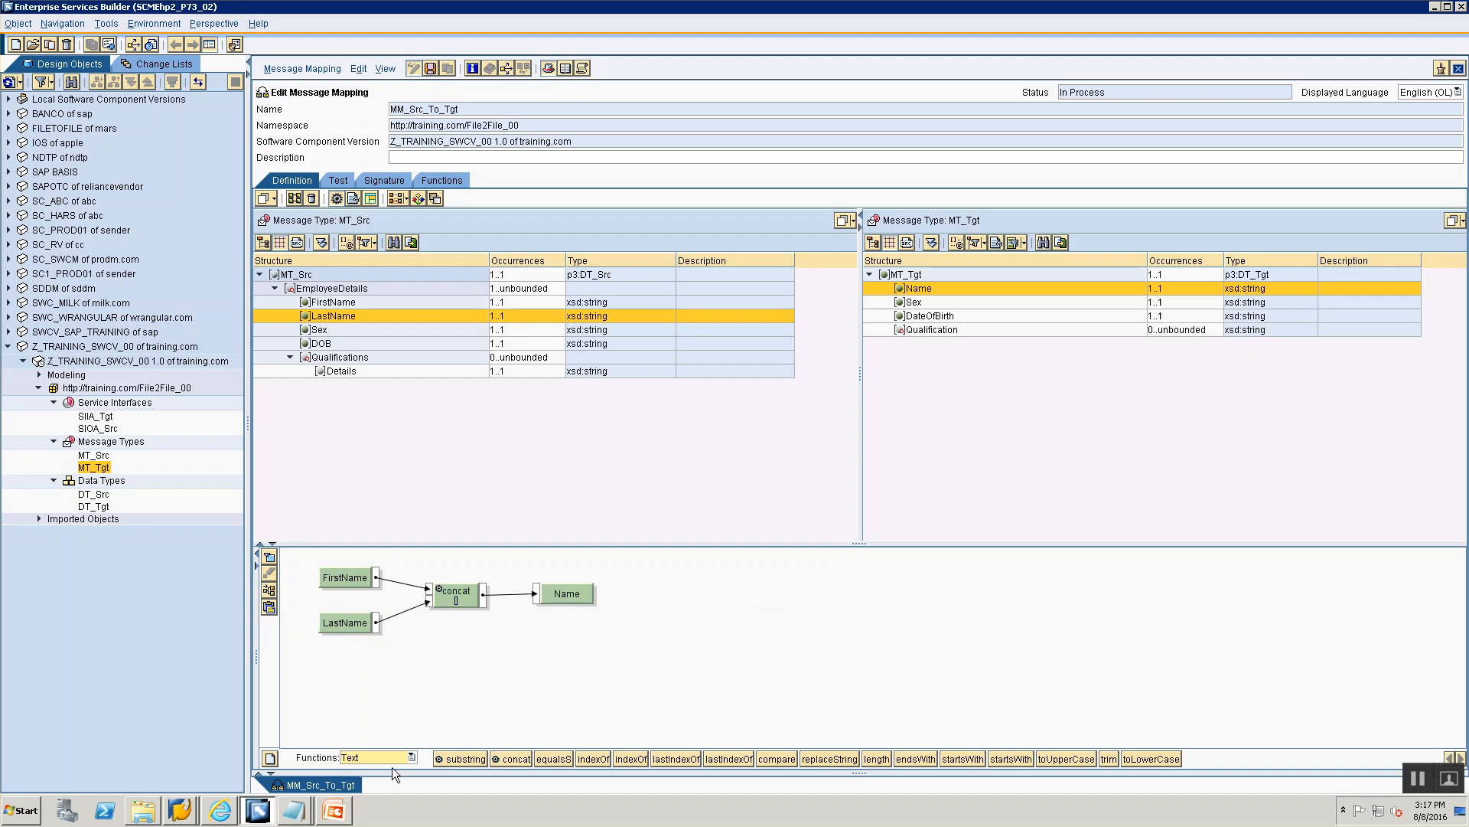
Replace the concat function with a newly added concat and reconnect FirstName, LastName and Name to it.
left_click_drag(499, 760, 519, 690)
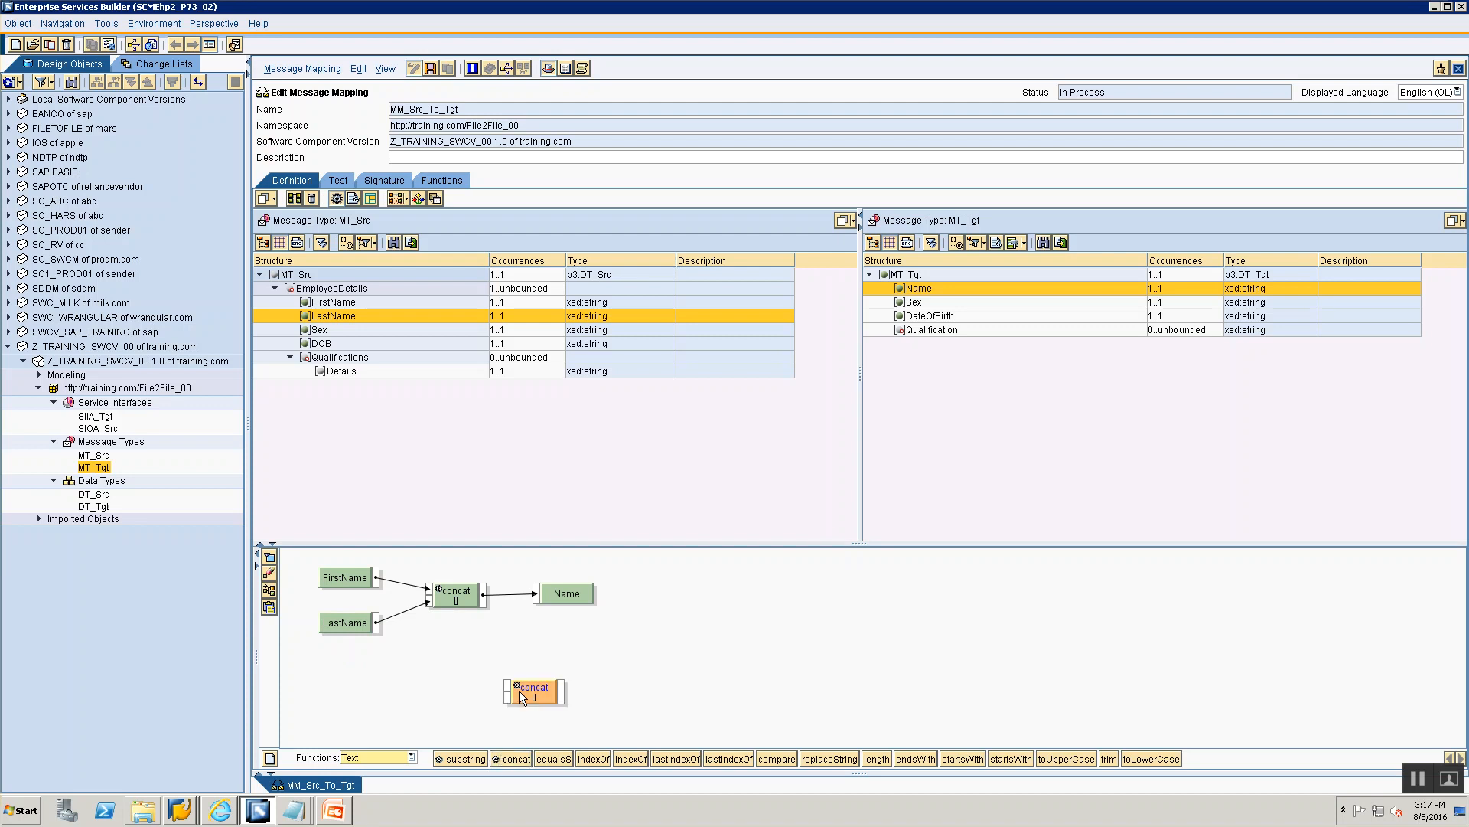
right_click(446, 591)
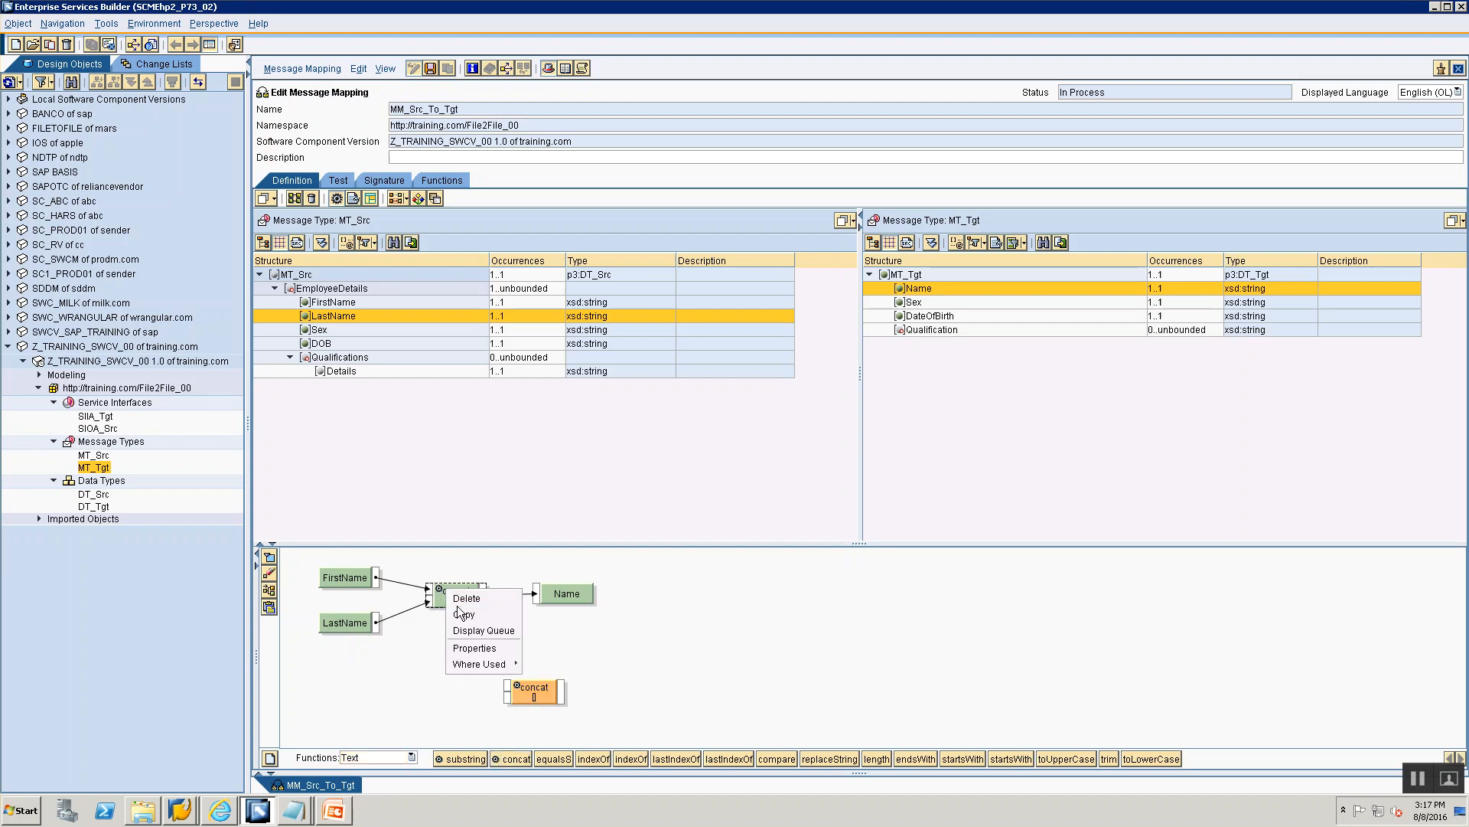
left_click(459, 598)
left_click_drag(545, 698, 467, 618)
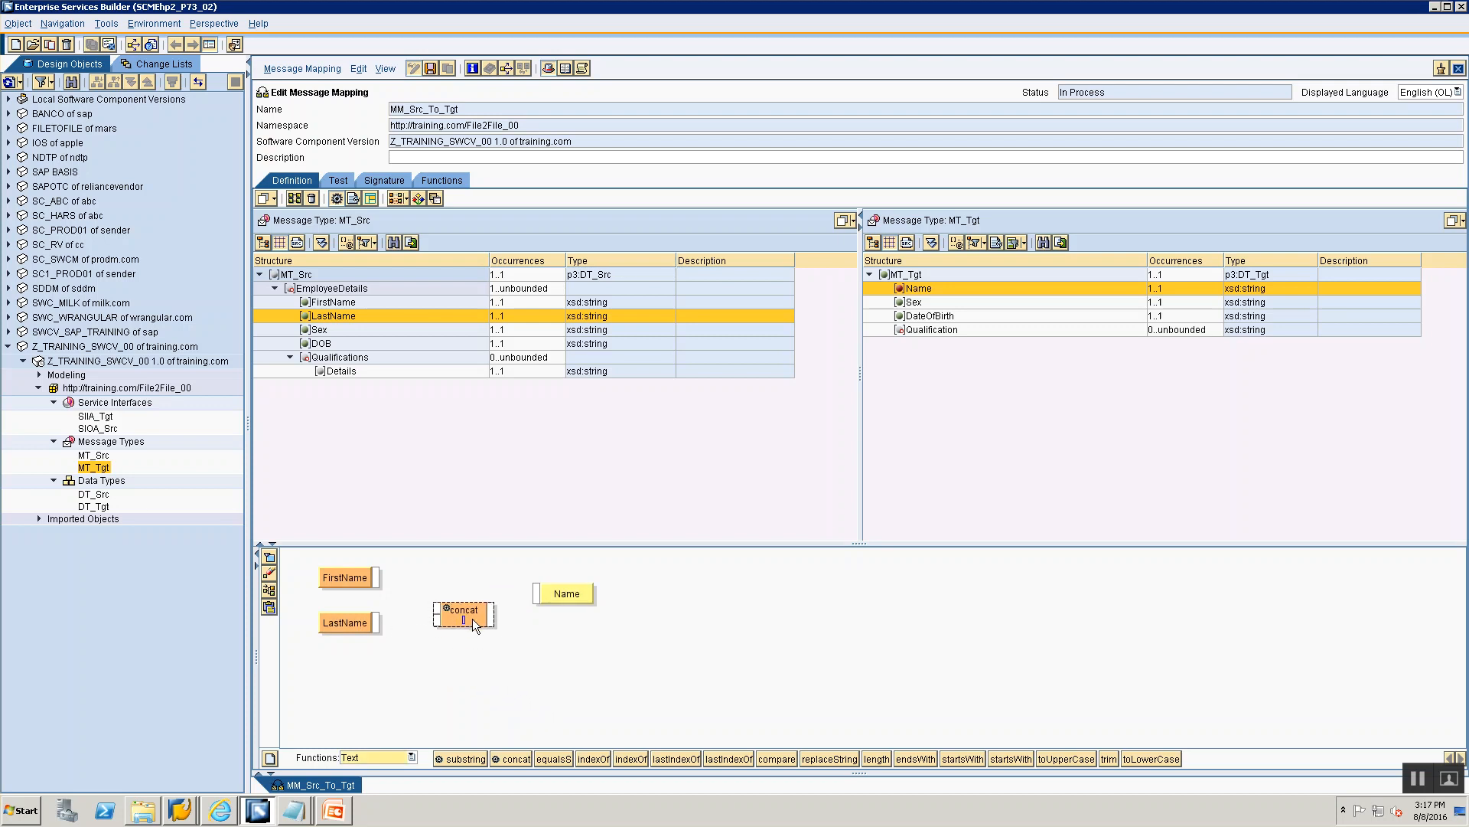
left_click_drag(378, 576, 424, 622)
left_click_drag(492, 620, 539, 594)
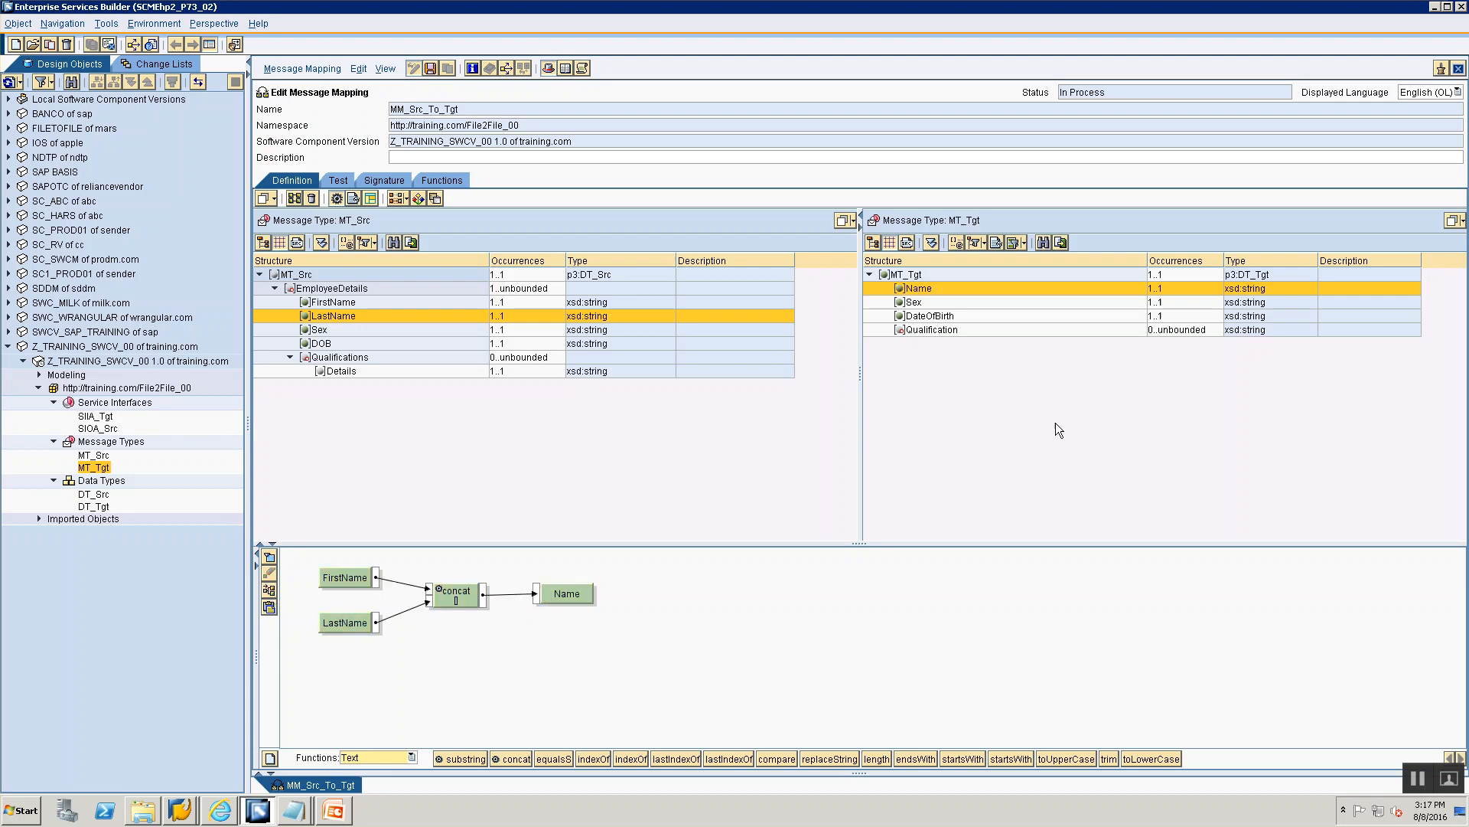
Map the source field Details to the target field Qualification and arrange the mapped objects automatically.
left_click(928, 326)
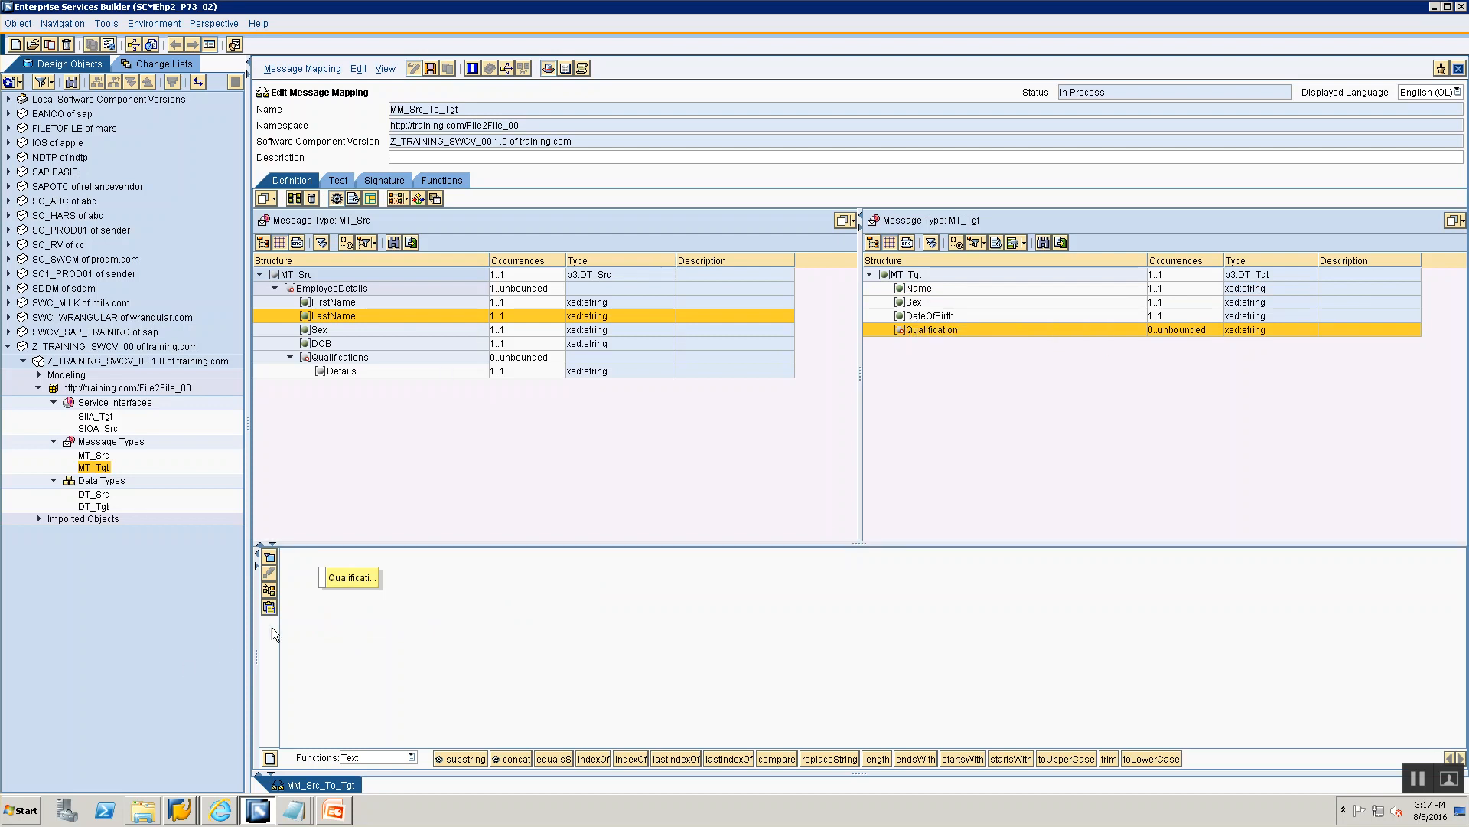
left_click_drag(357, 577, 686, 581)
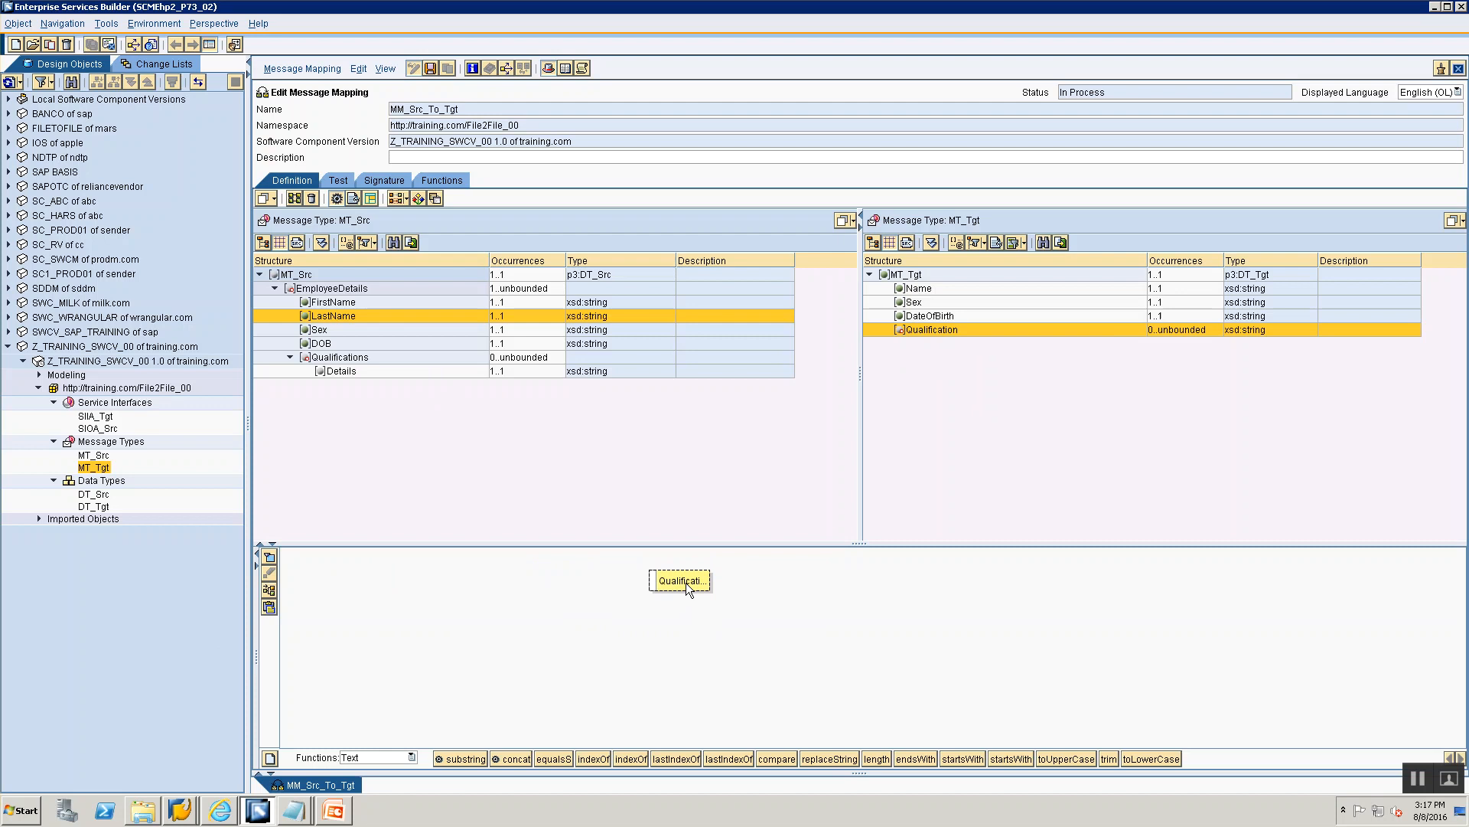
left_click(344, 370)
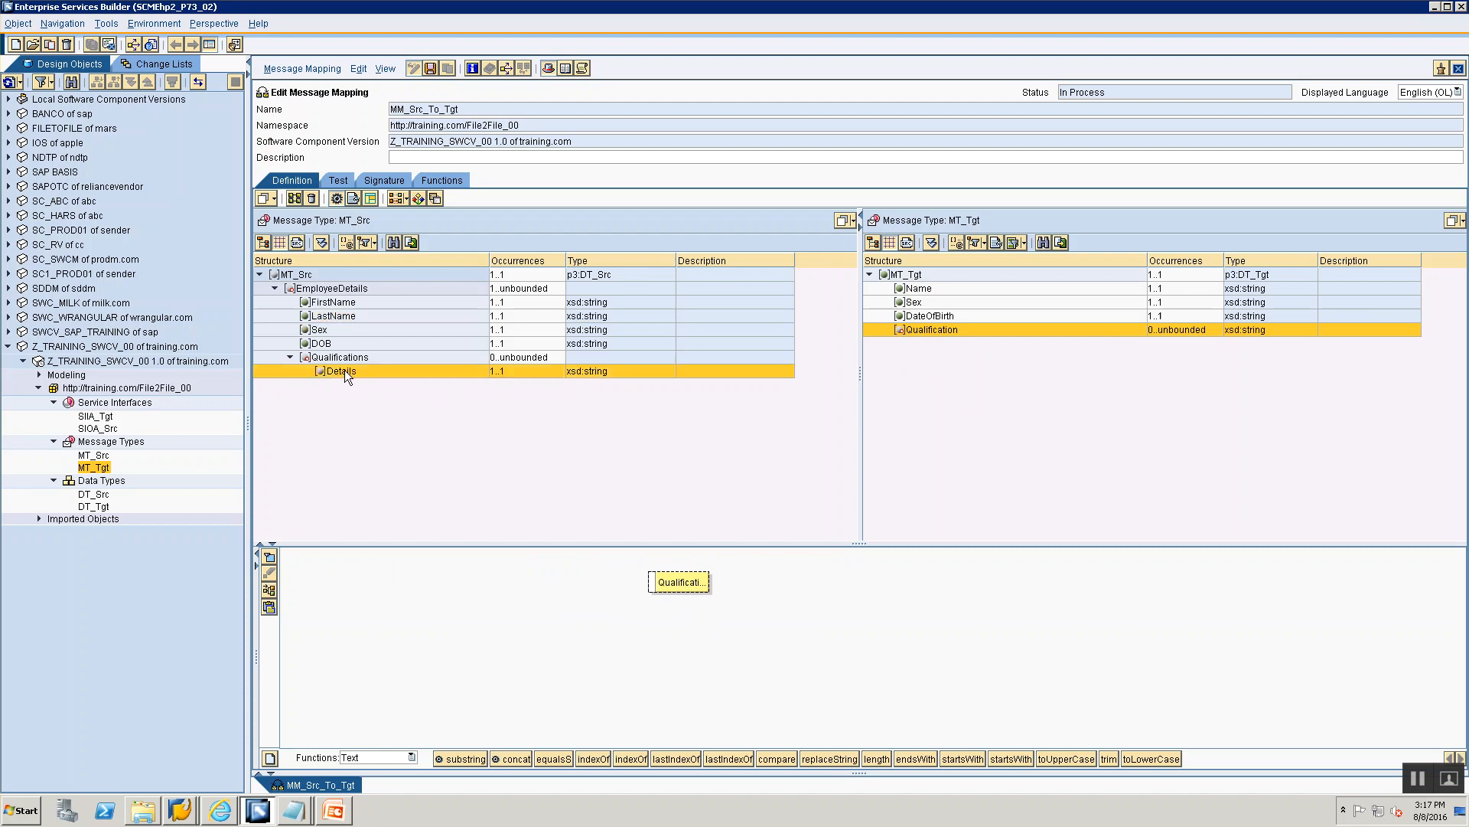
key("Up")
left_click(336, 373)
left_click_drag(336, 370, 353, 620)
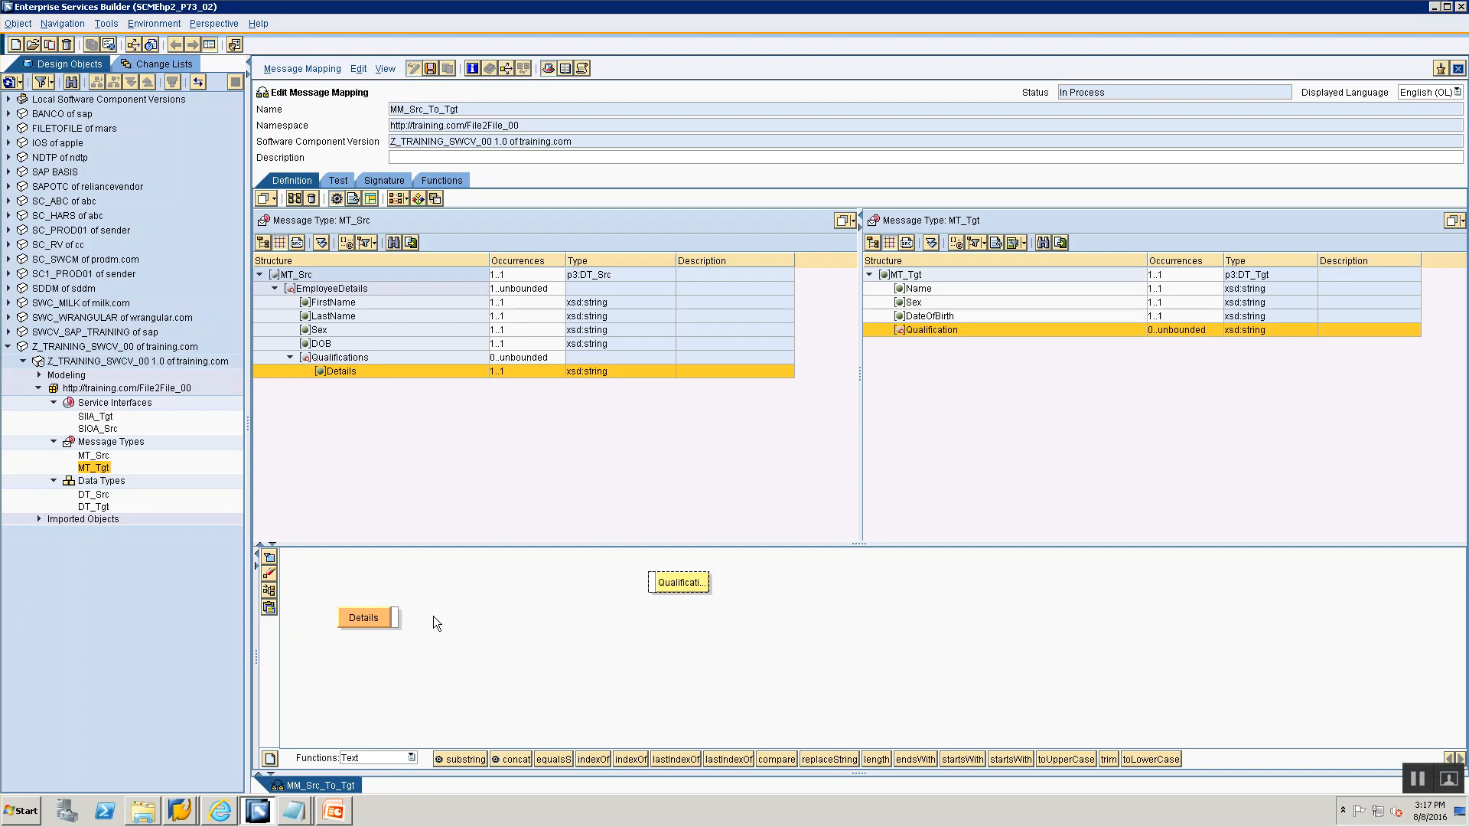
left_click_drag(395, 620, 653, 582)
left_click(268, 590)
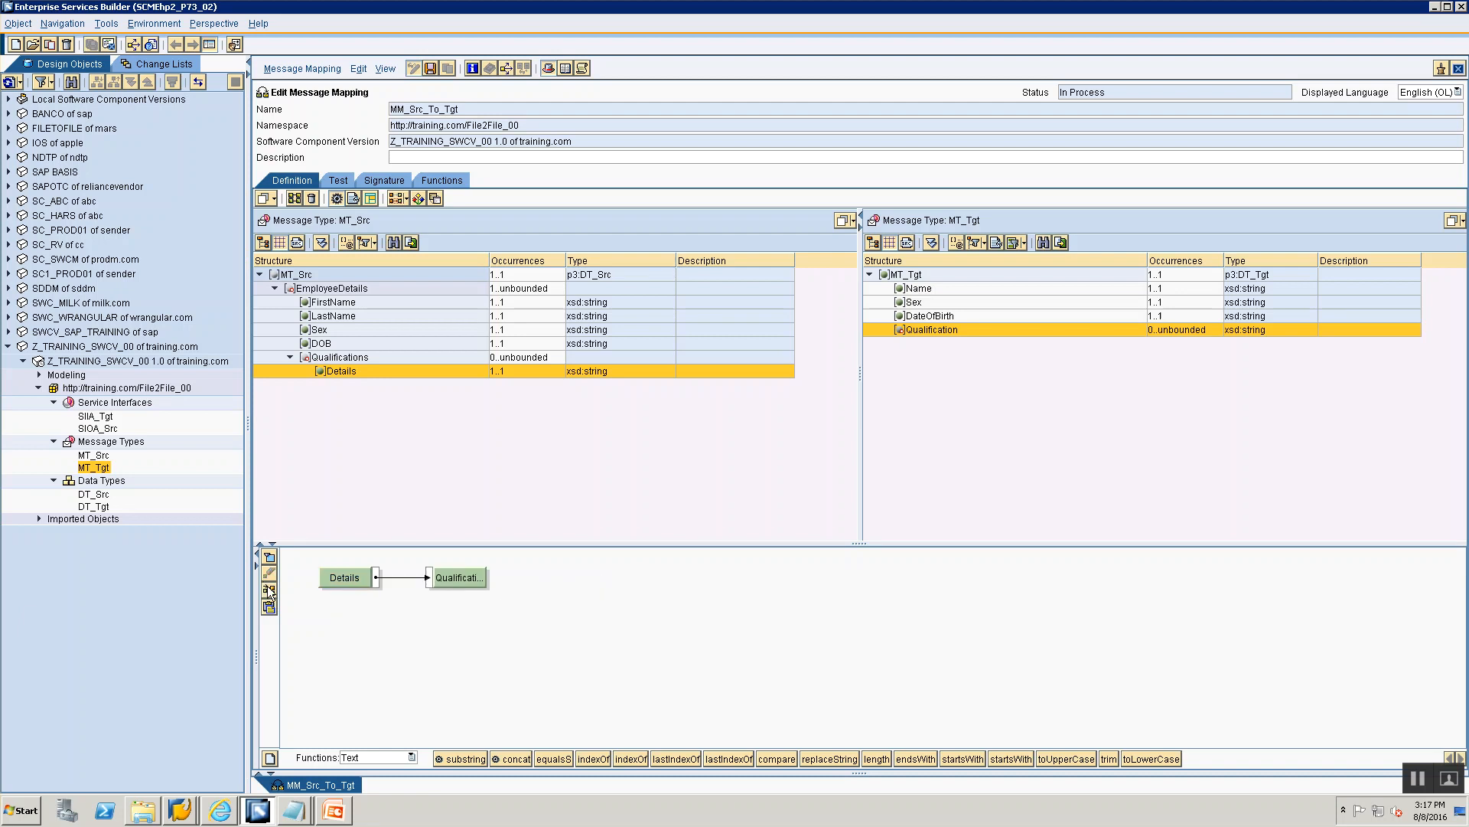
Set the context of the Details source field to EmployeeDetails and save the message mapping.
right_click(351, 580)
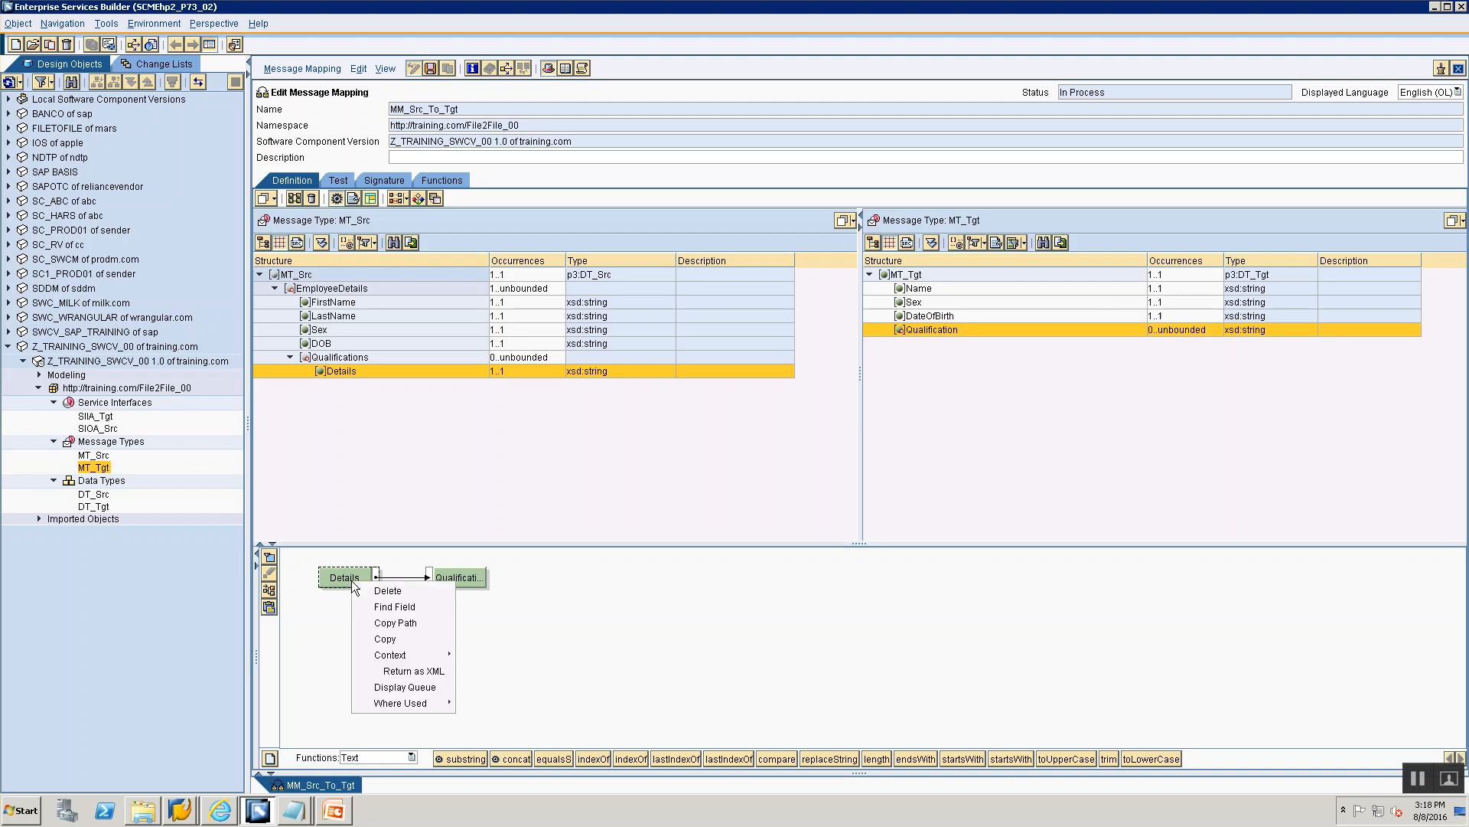
mouse_move(388, 660)
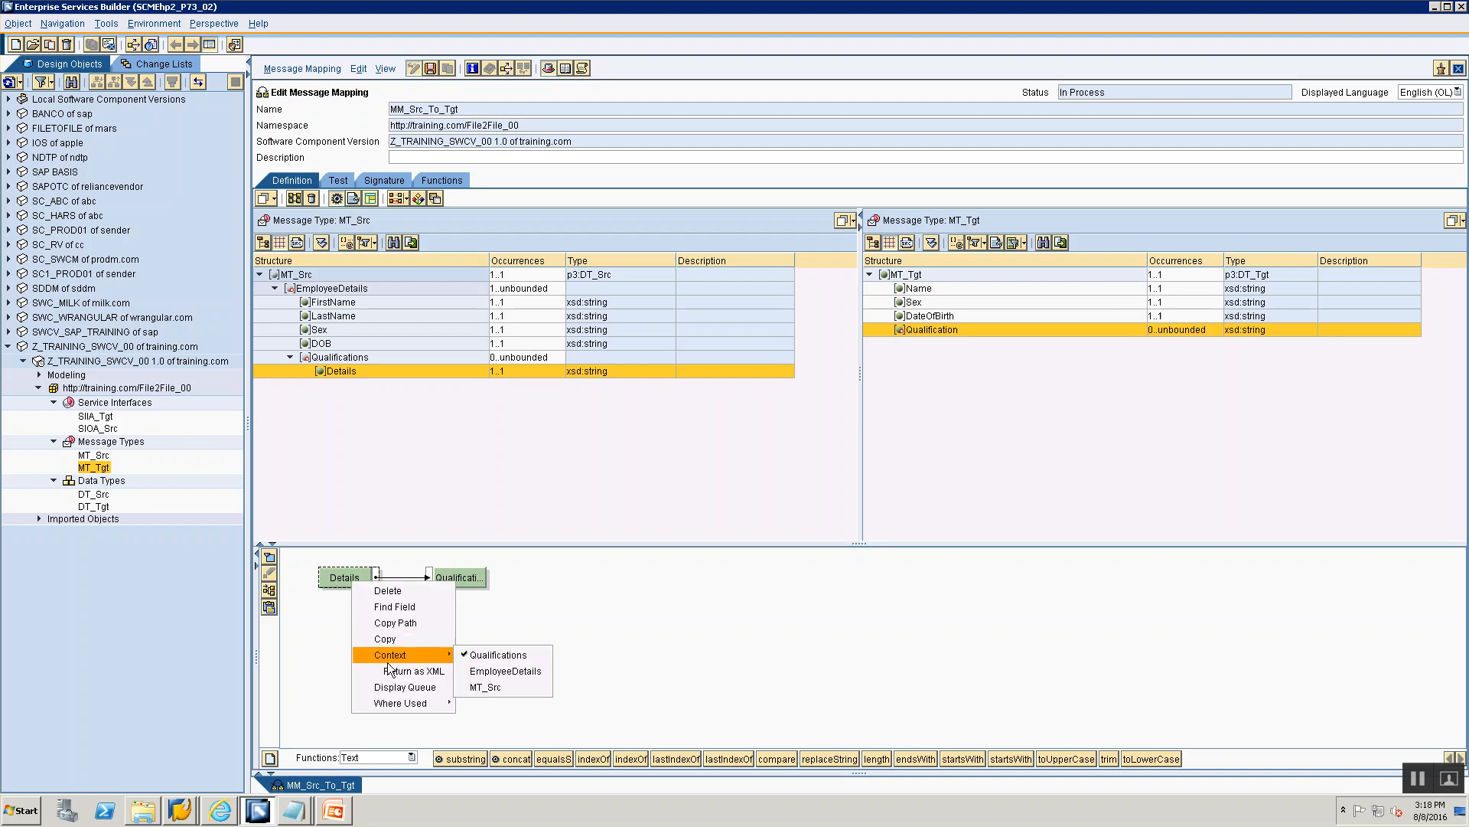
left_click(494, 671)
right_click(361, 574)
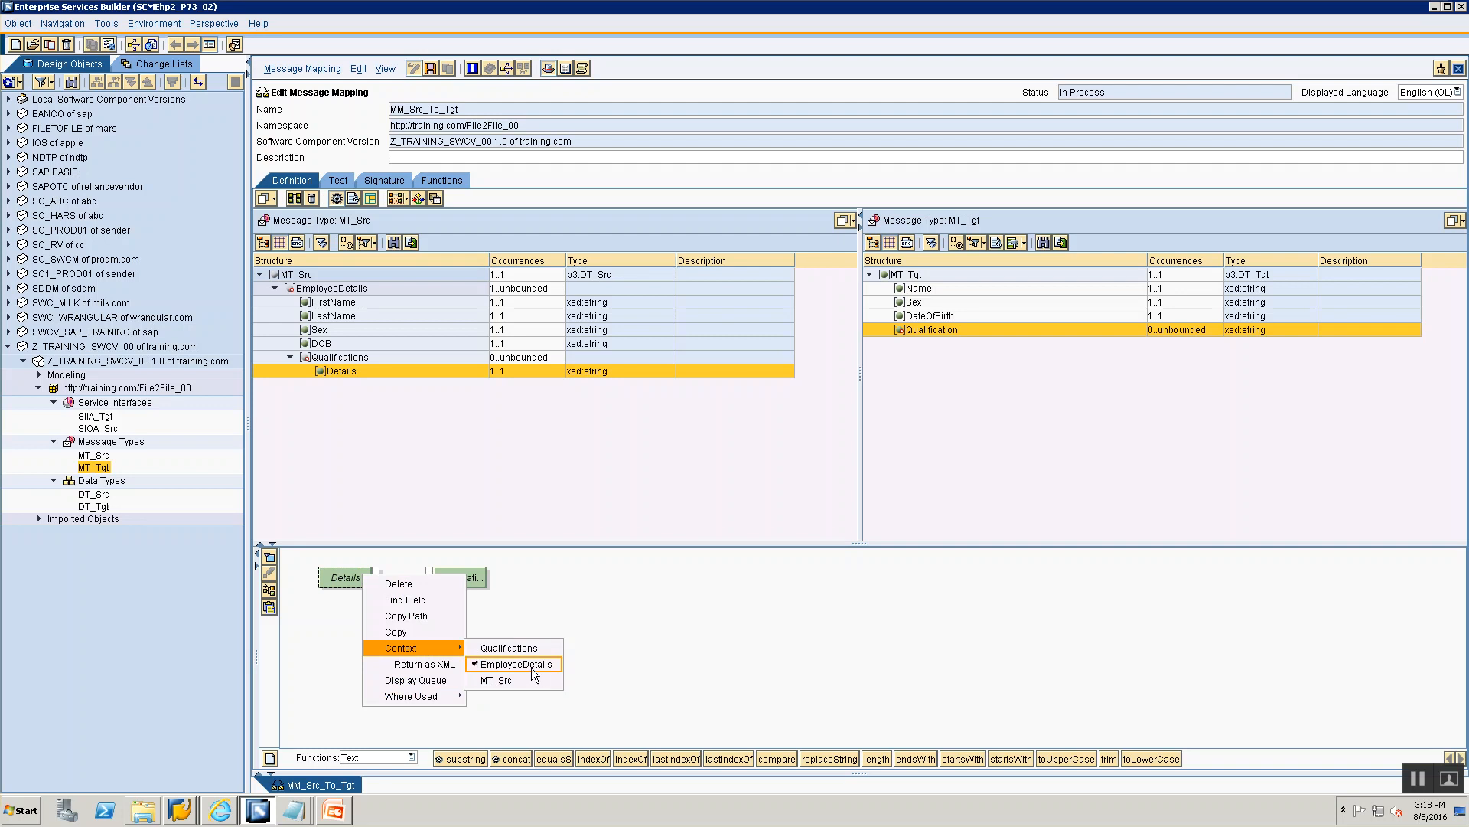
left_click(528, 664)
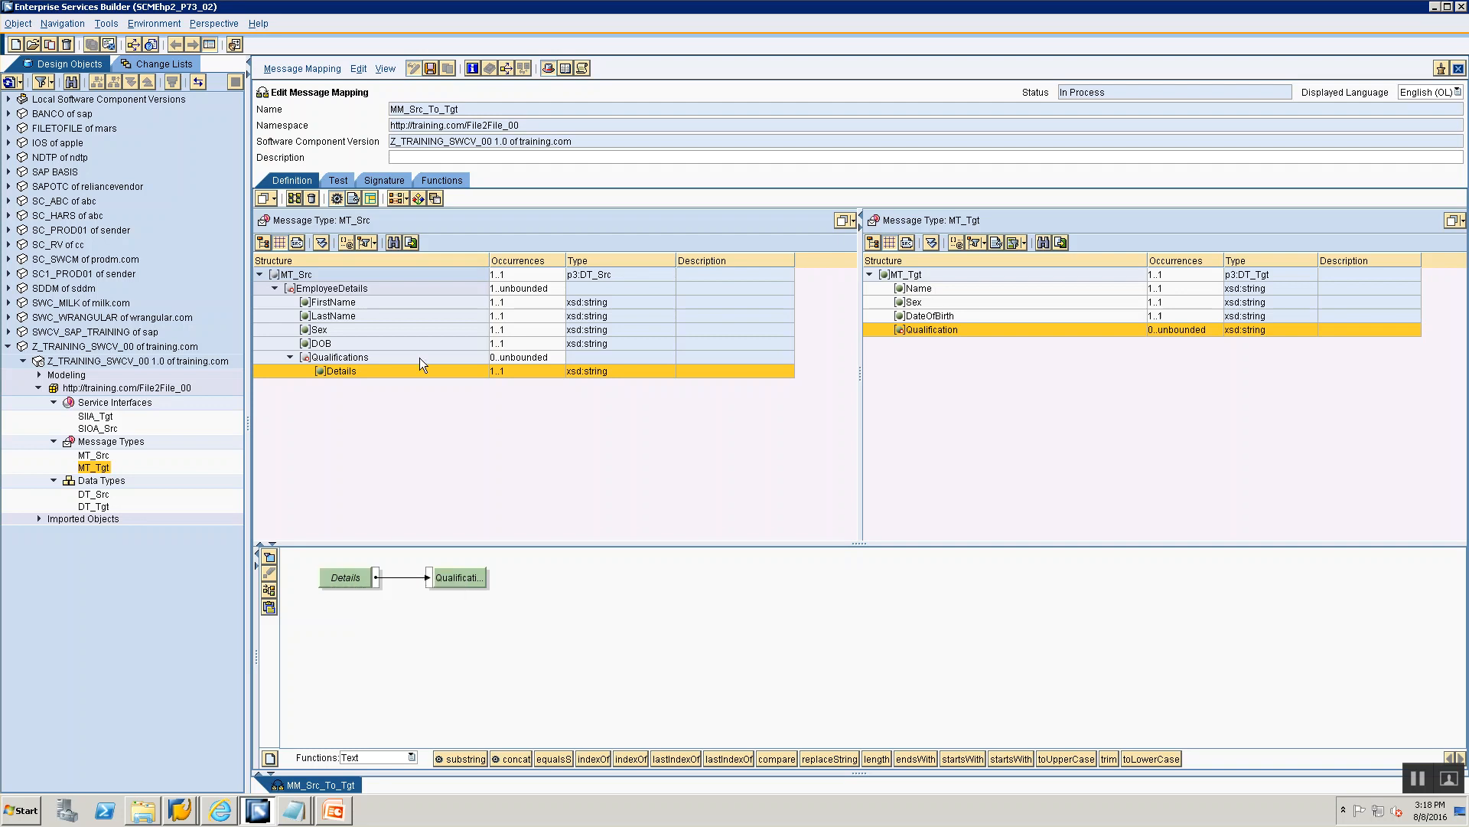
left_click(430, 68)
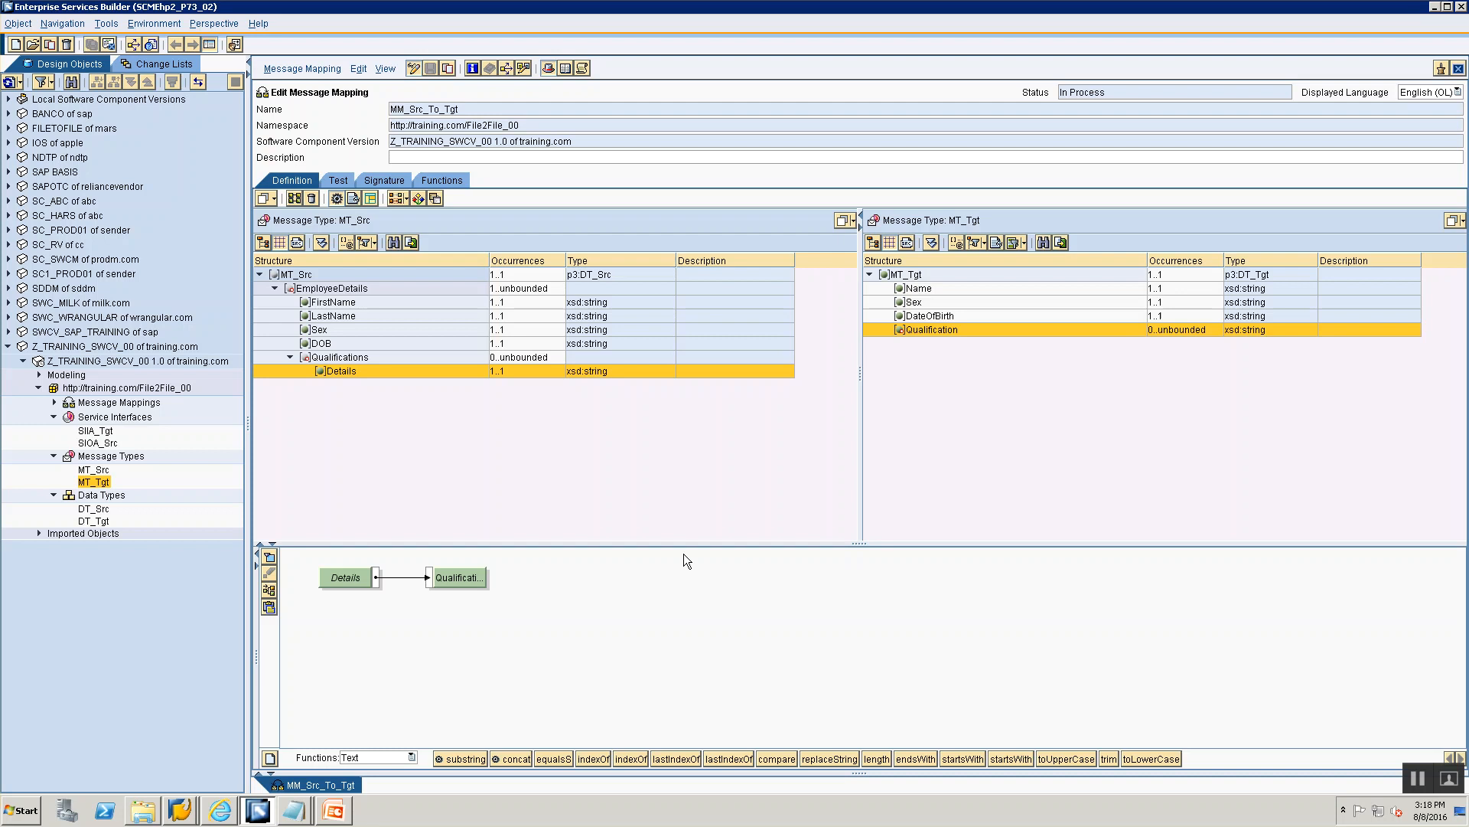
In the mapping's test instance, fill in the employee's first and last name under EmployeeDetails and set Sex to M.
left_click(338, 181)
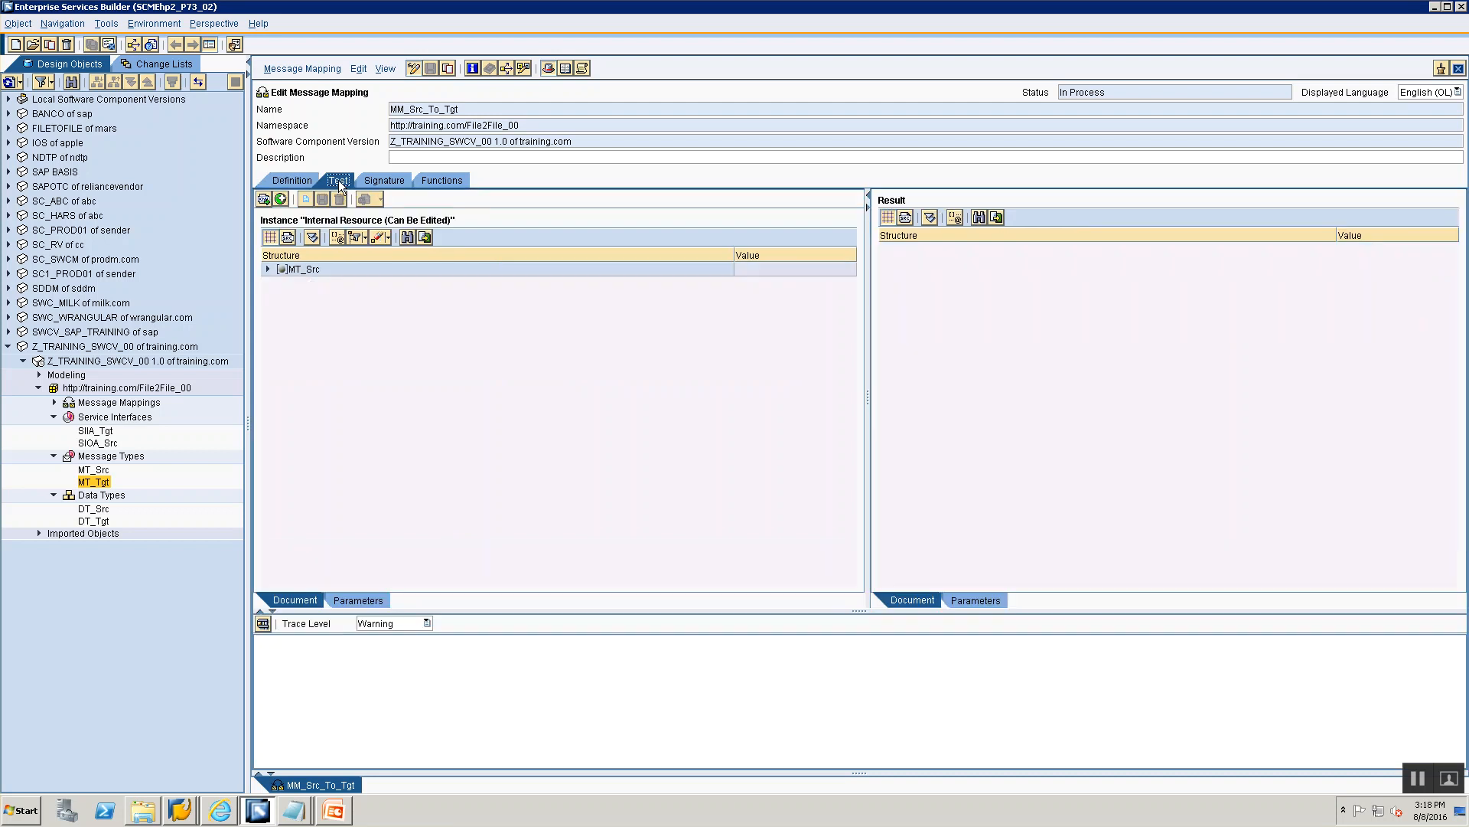
left_click(268, 270)
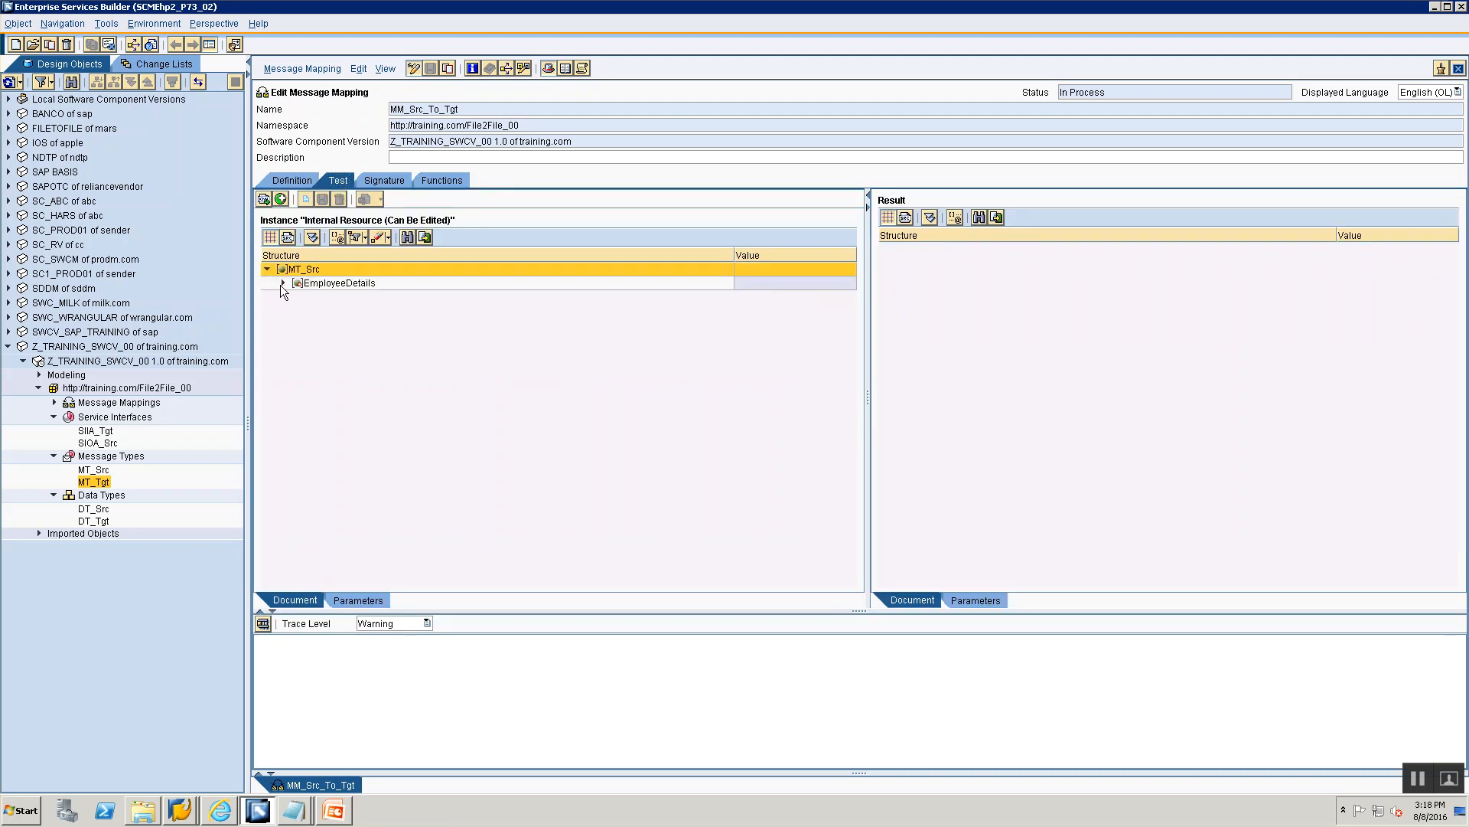
left_click(282, 284)
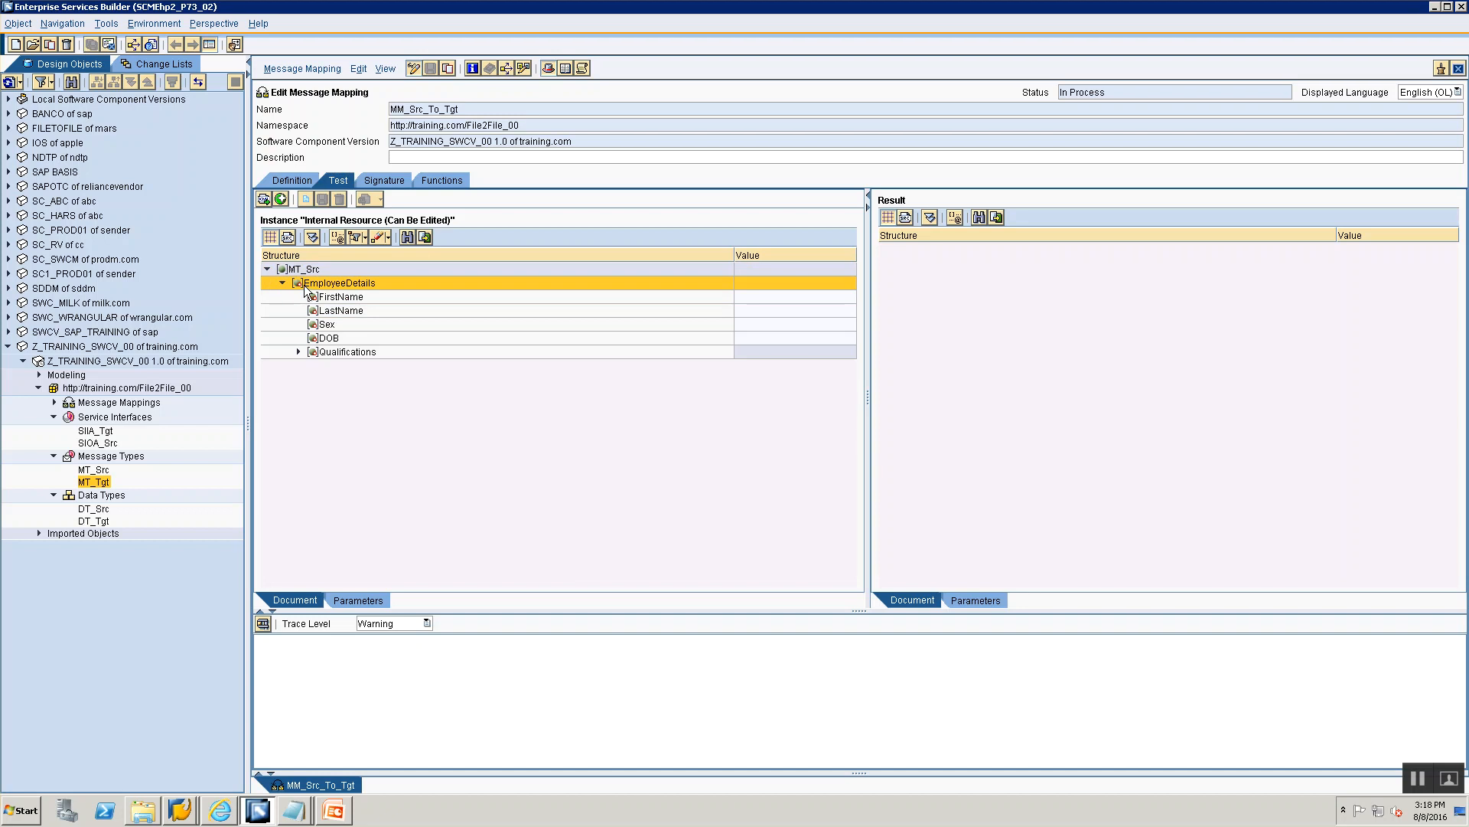
right_click(304, 285)
left_click(741, 295)
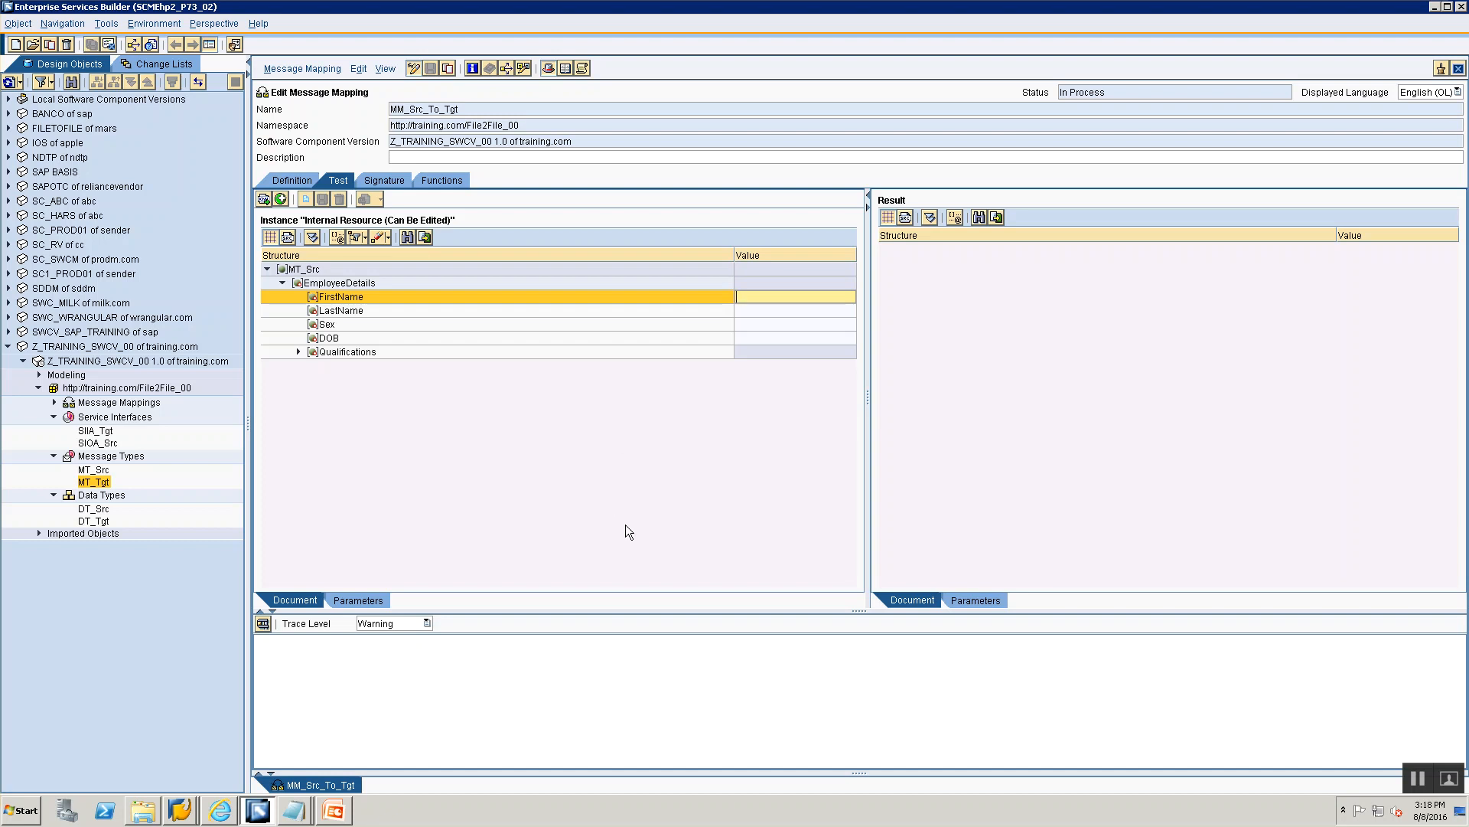
type("John")
left_click(761, 308)
type("Doe")
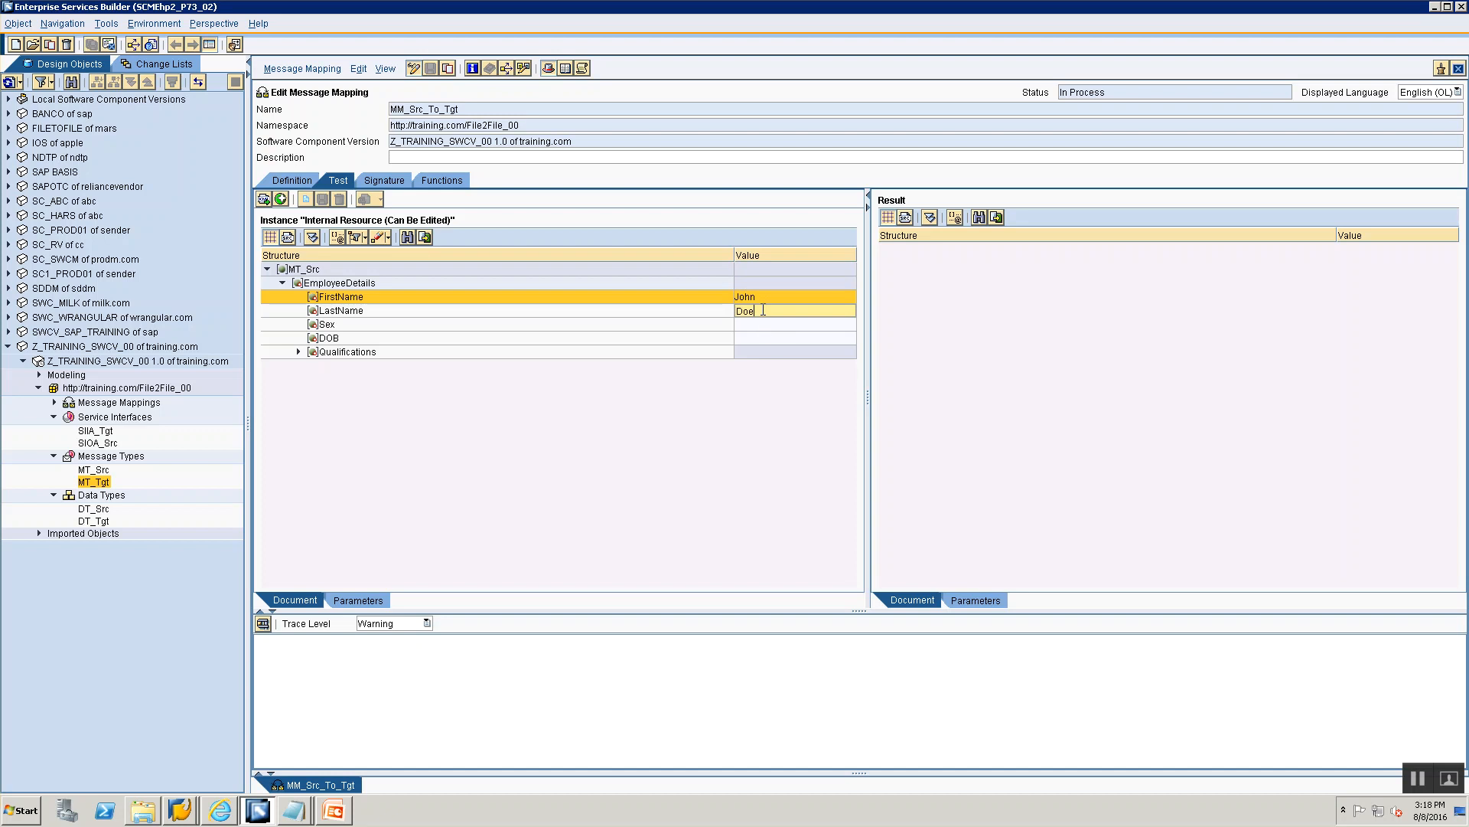
left_click(761, 327)
type("M")
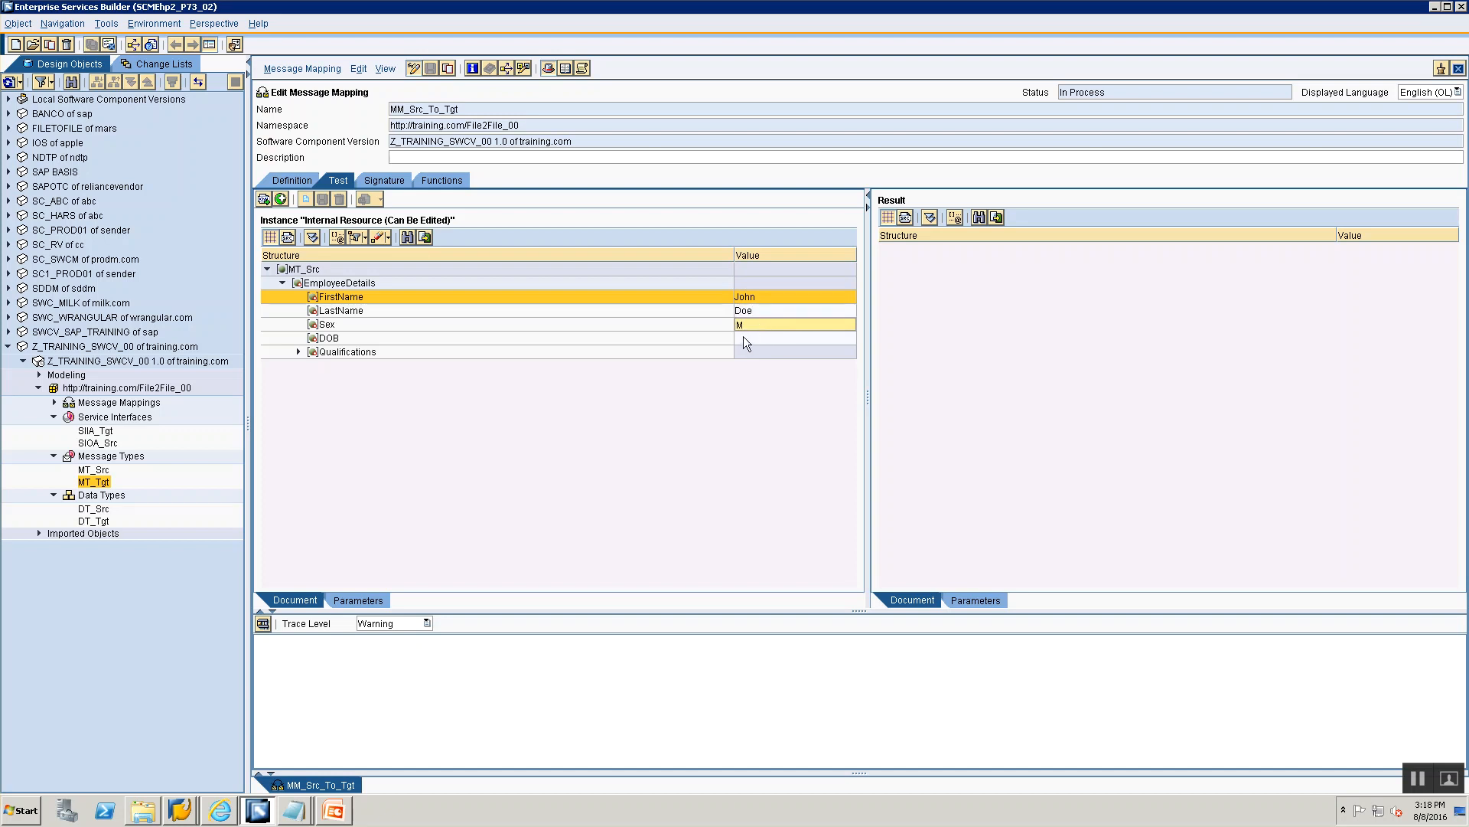
Enter the employee's date of birth in DOB and set the Qualifications Details value to B.Tech in the test instance.
left_click(744, 338)
type("1-Jan-1")
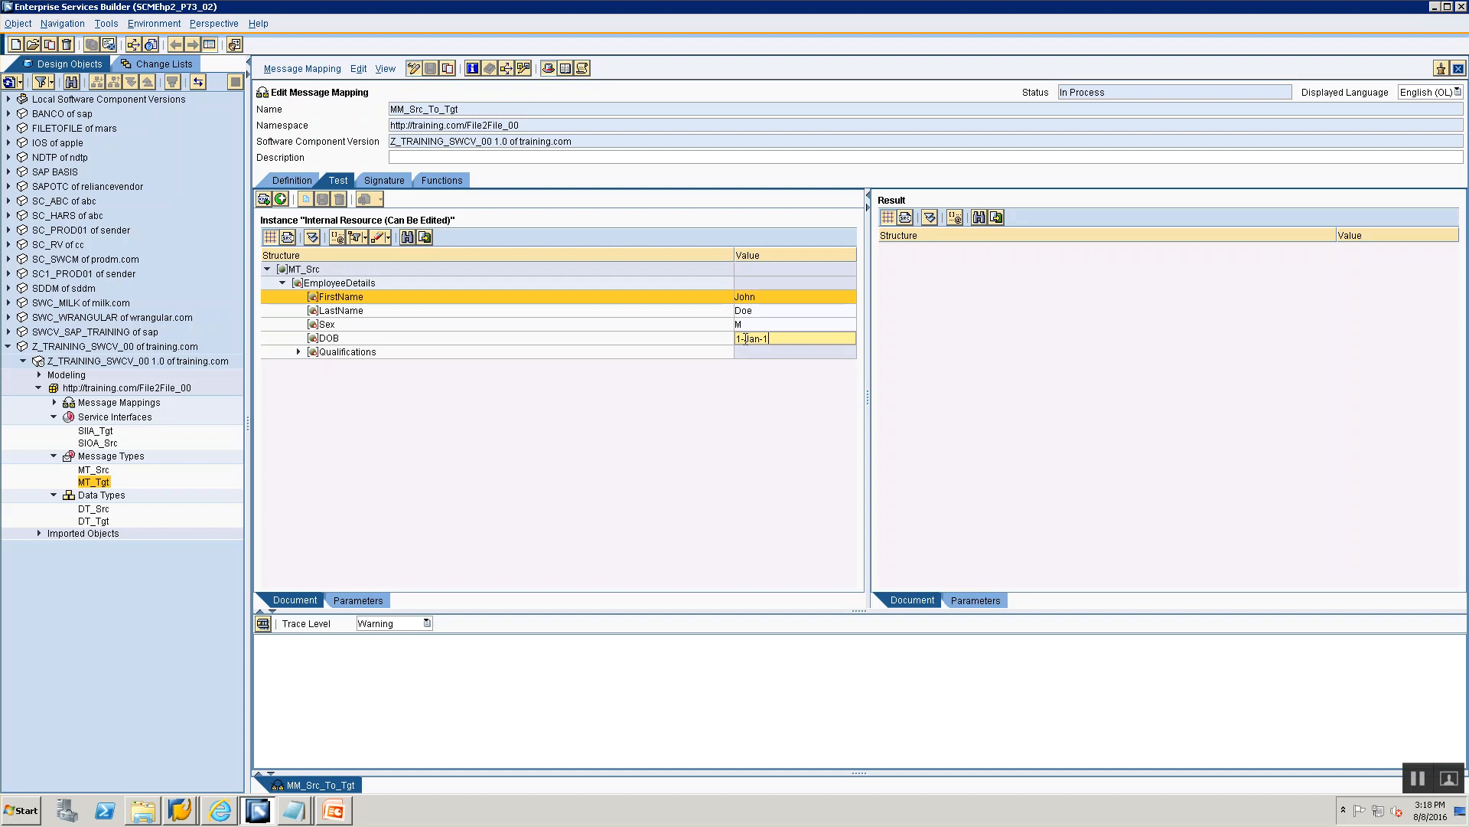
type("990")
left_click(299, 352)
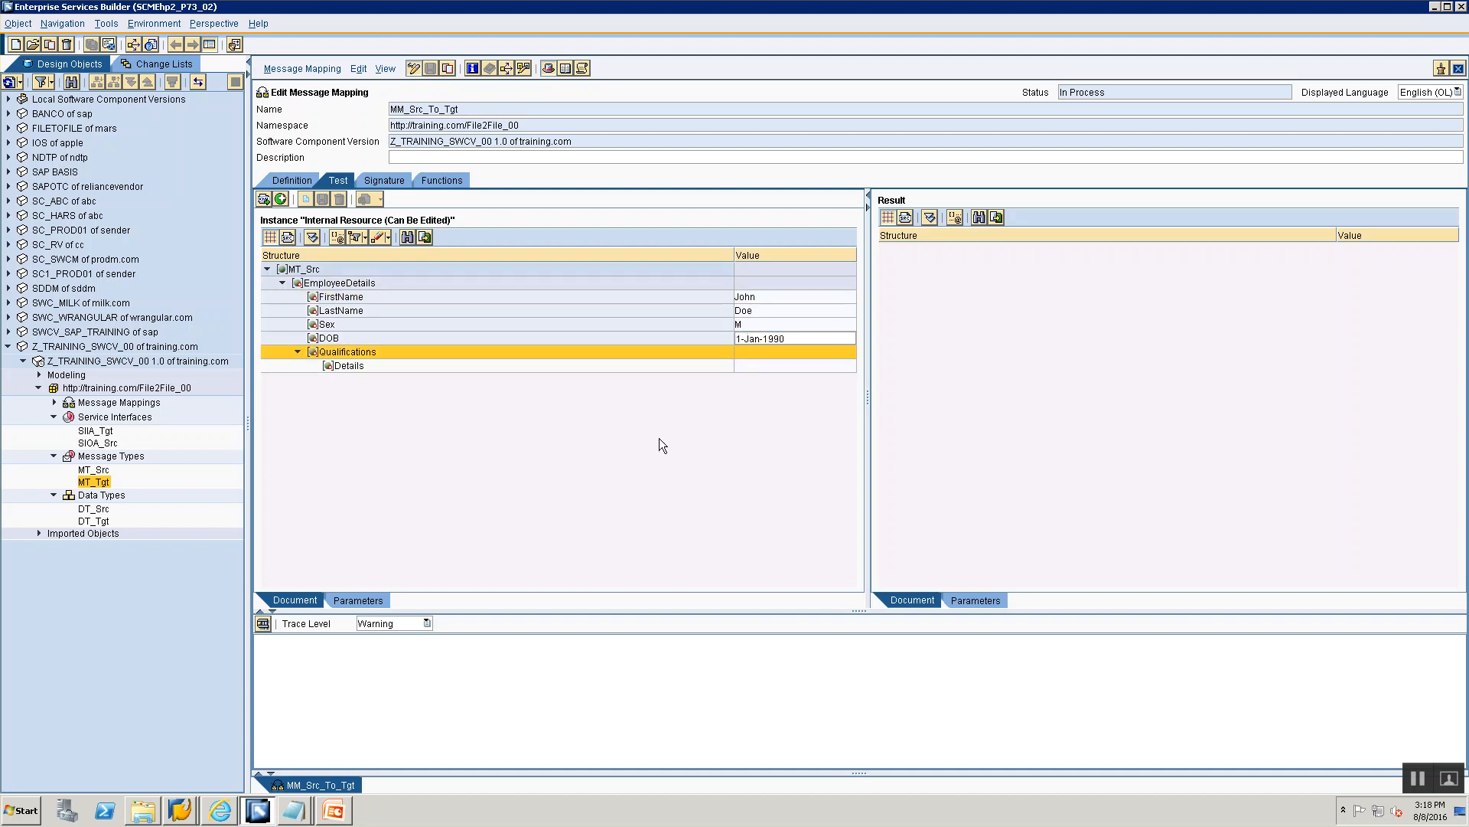
left_click(773, 365)
type("B.Tech")
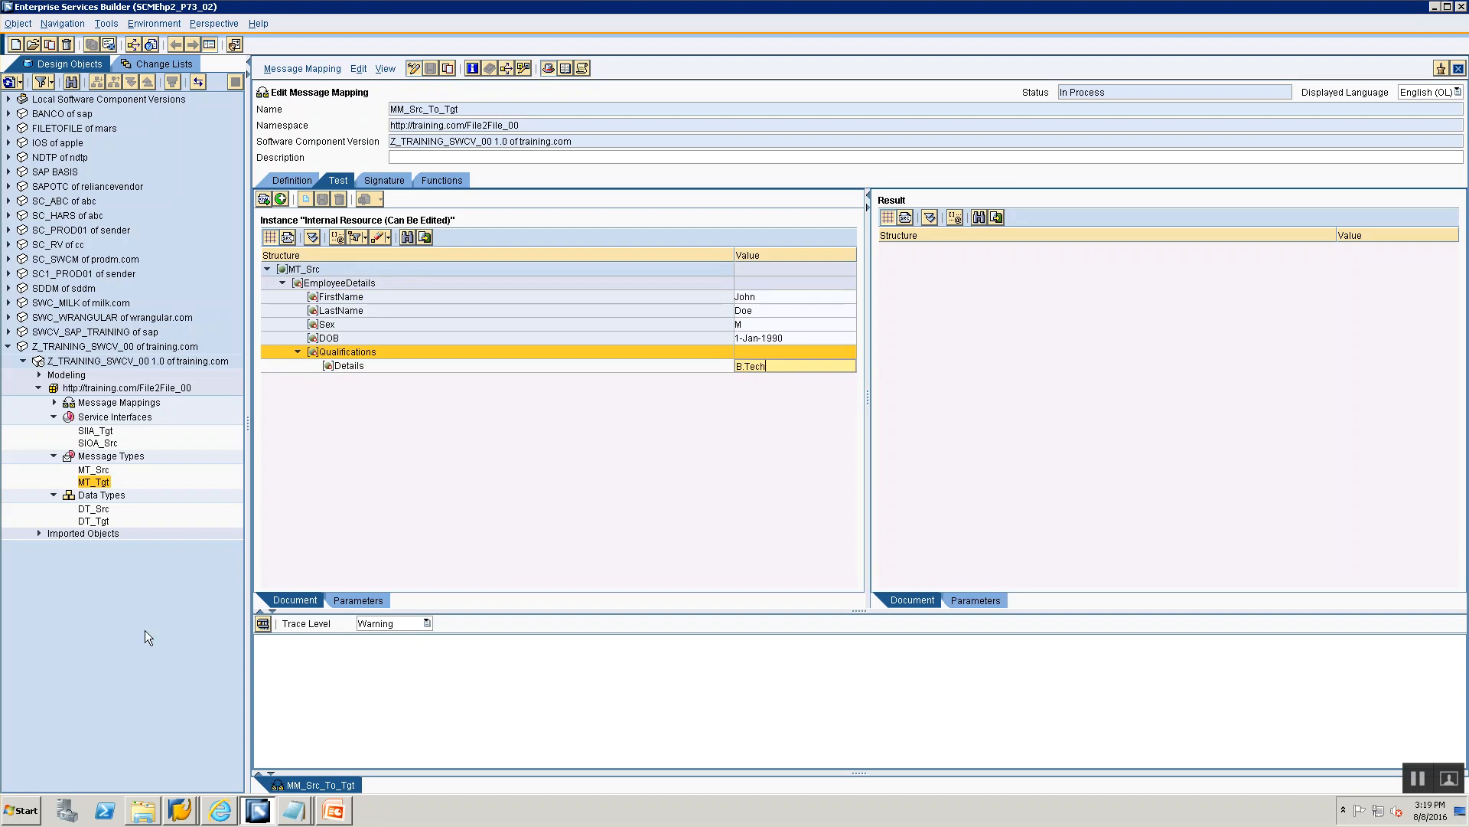
Run the mapping test with the entered employee data and expand the resulting MT_Tgt structure.
left_click(264, 622)
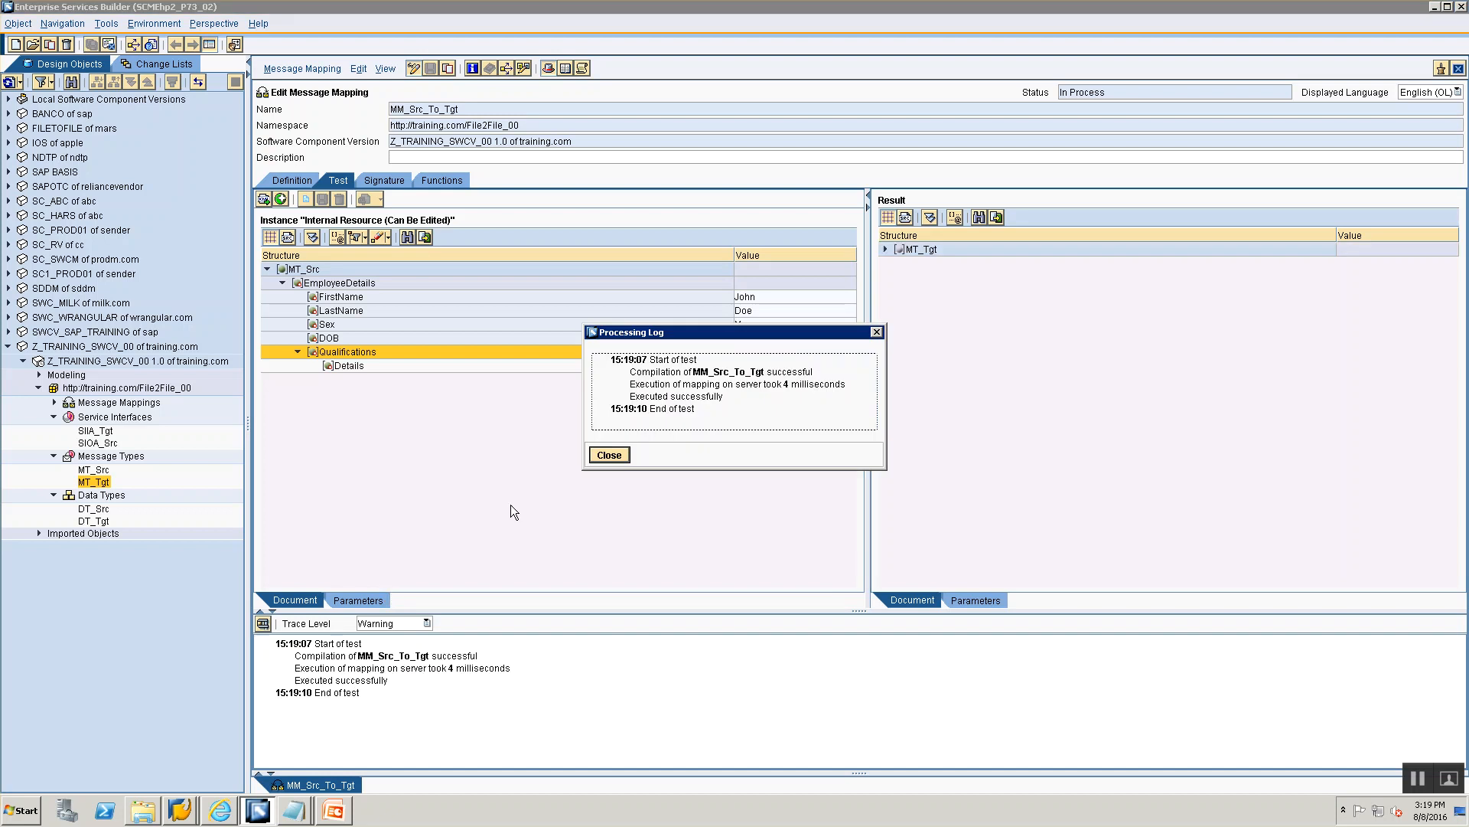
left_click(609, 455)
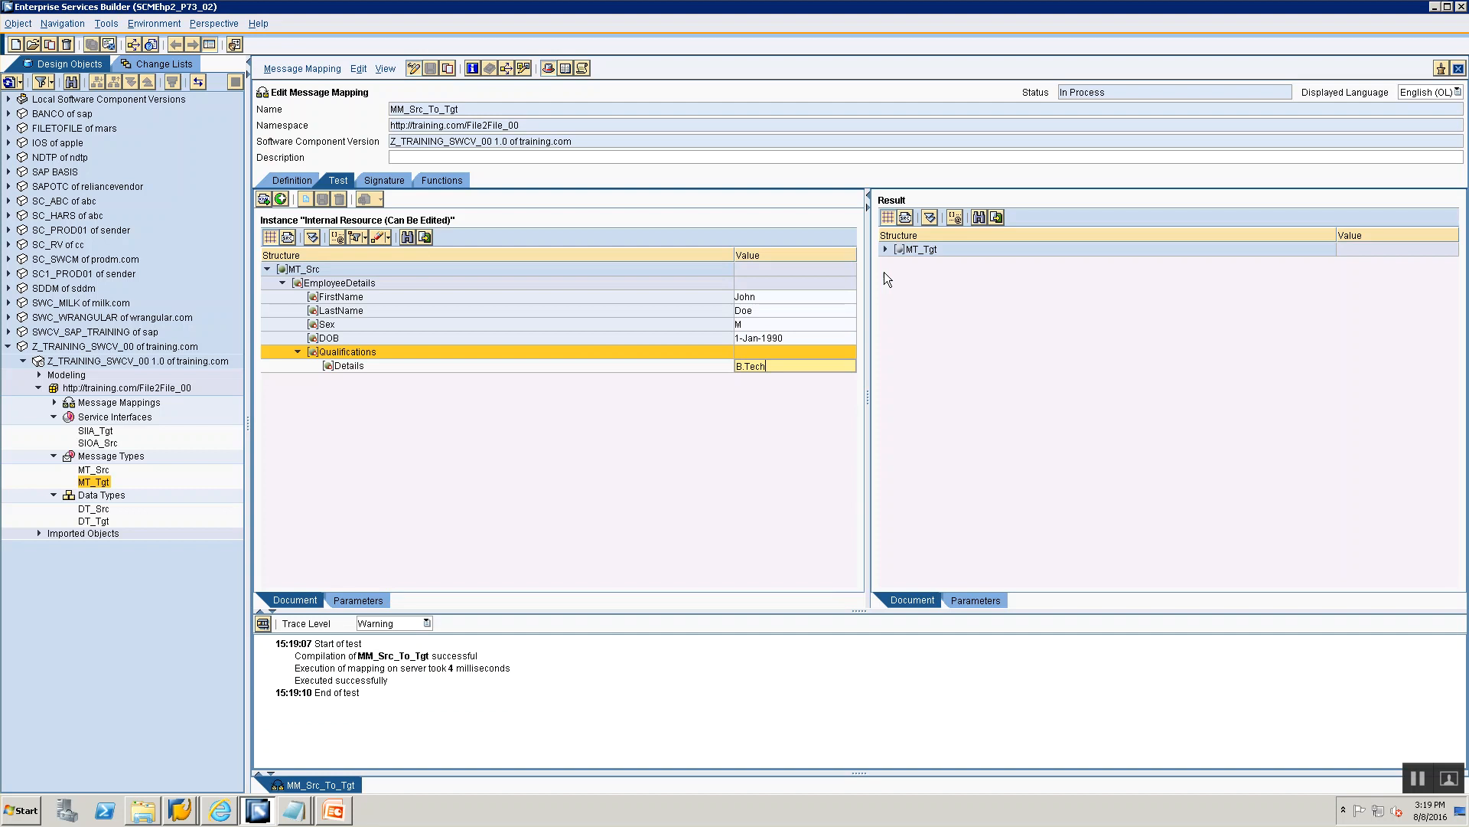
left_click(885, 249)
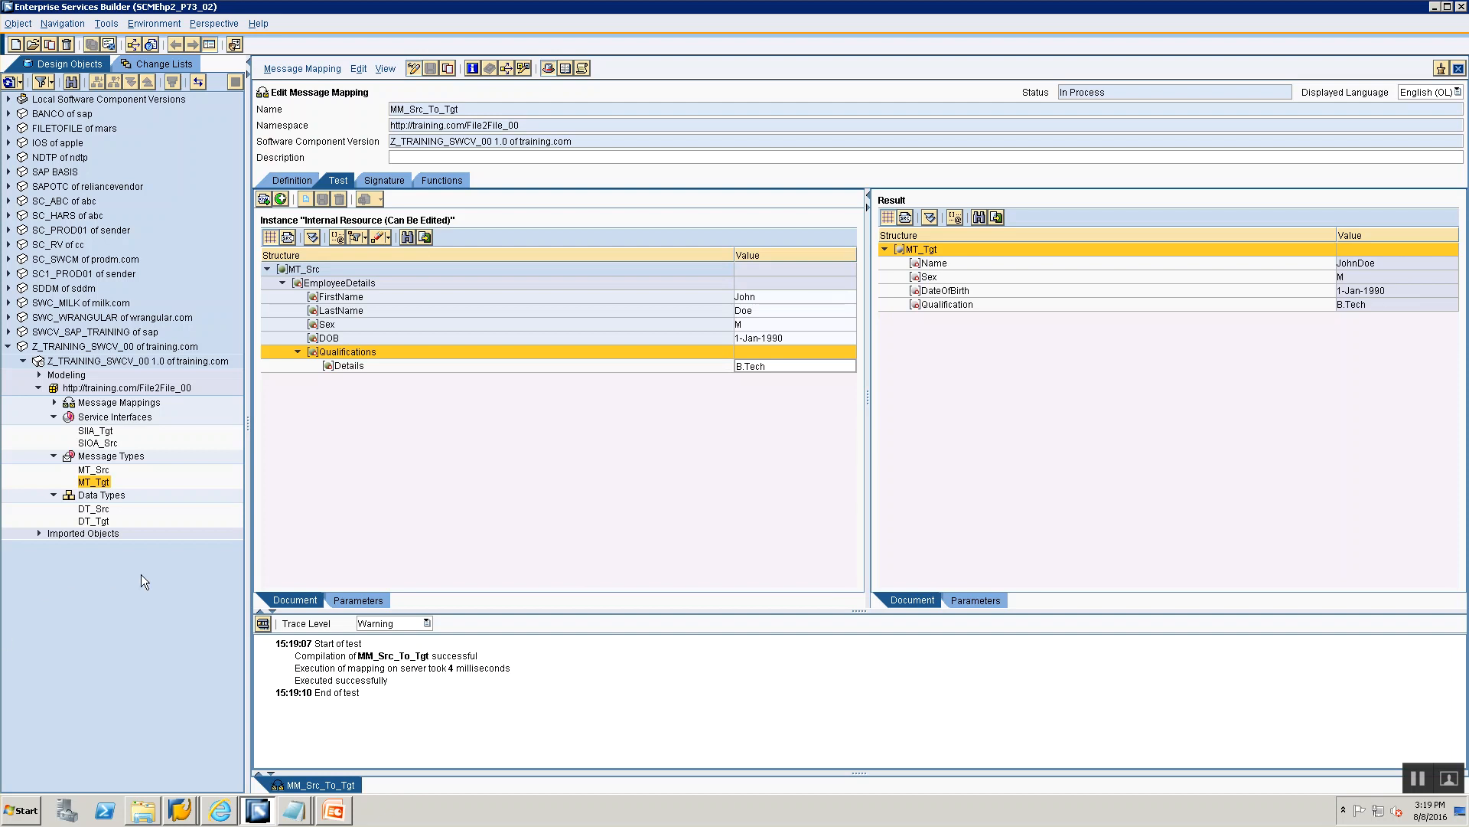
Duplicate the Qualifications subtree in the test instance and expand the copy.
right_click(348, 358)
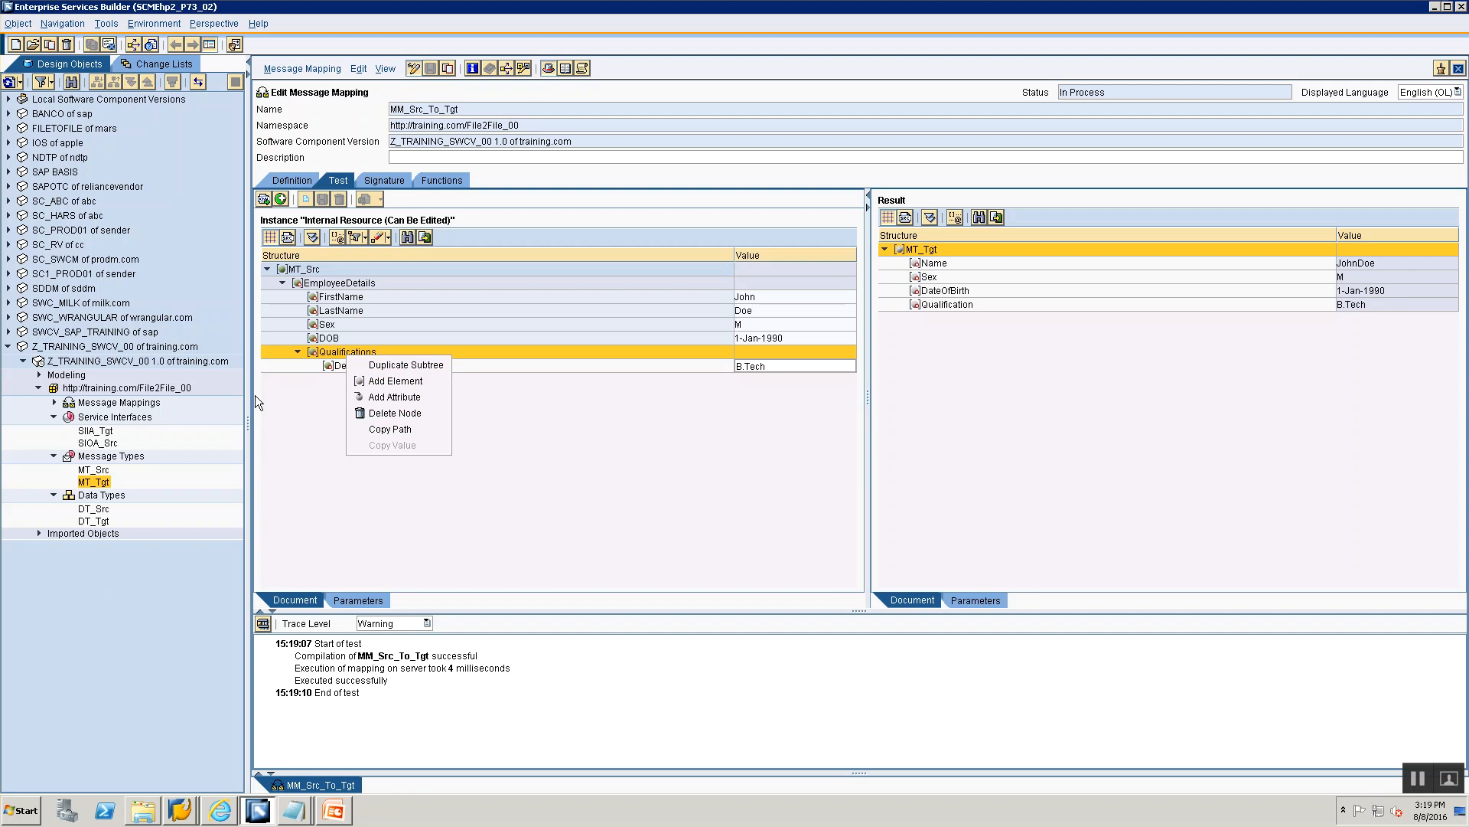
left_click(286, 389)
right_click(330, 359)
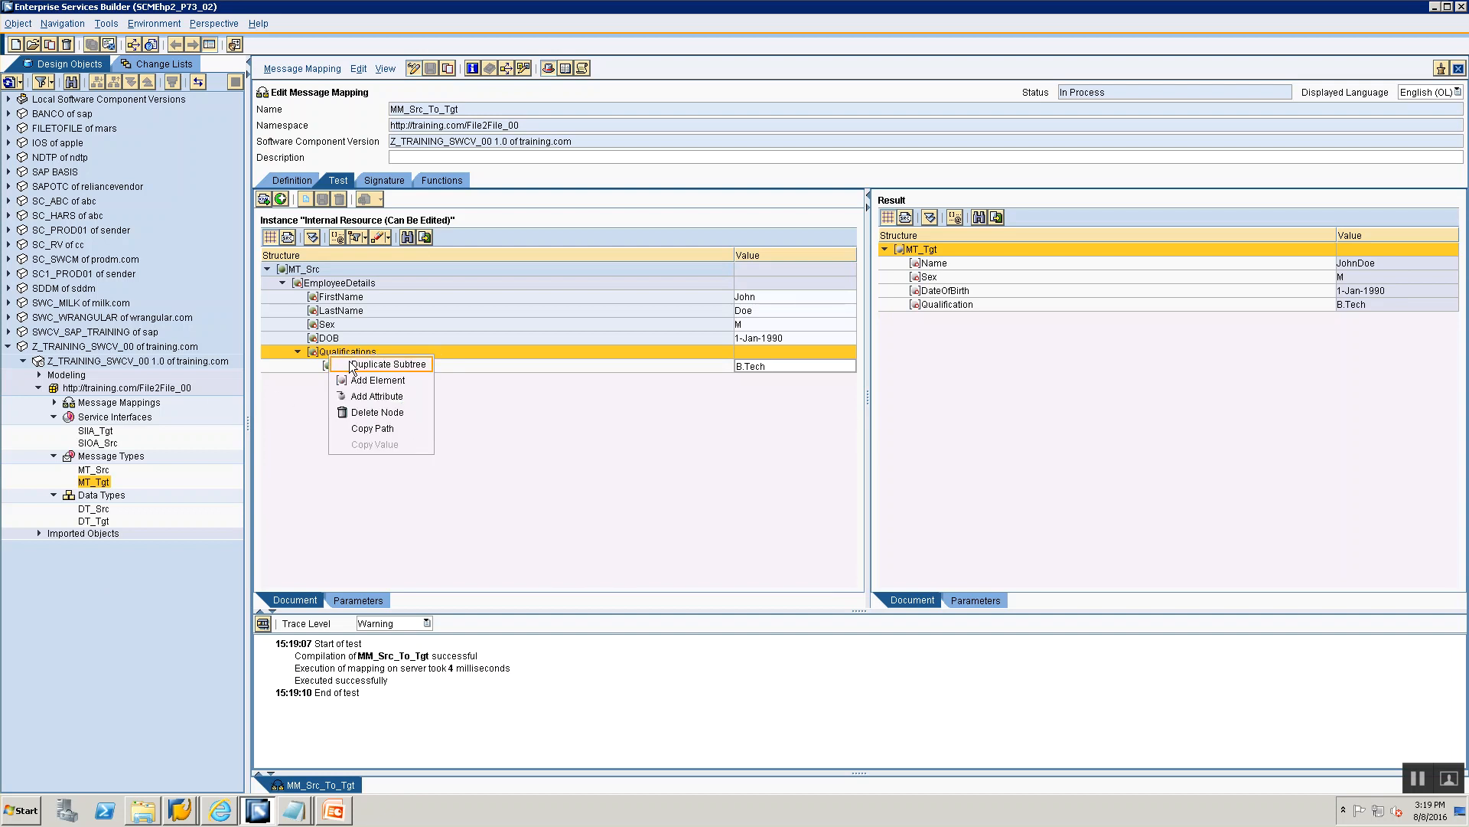
left_click(352, 365)
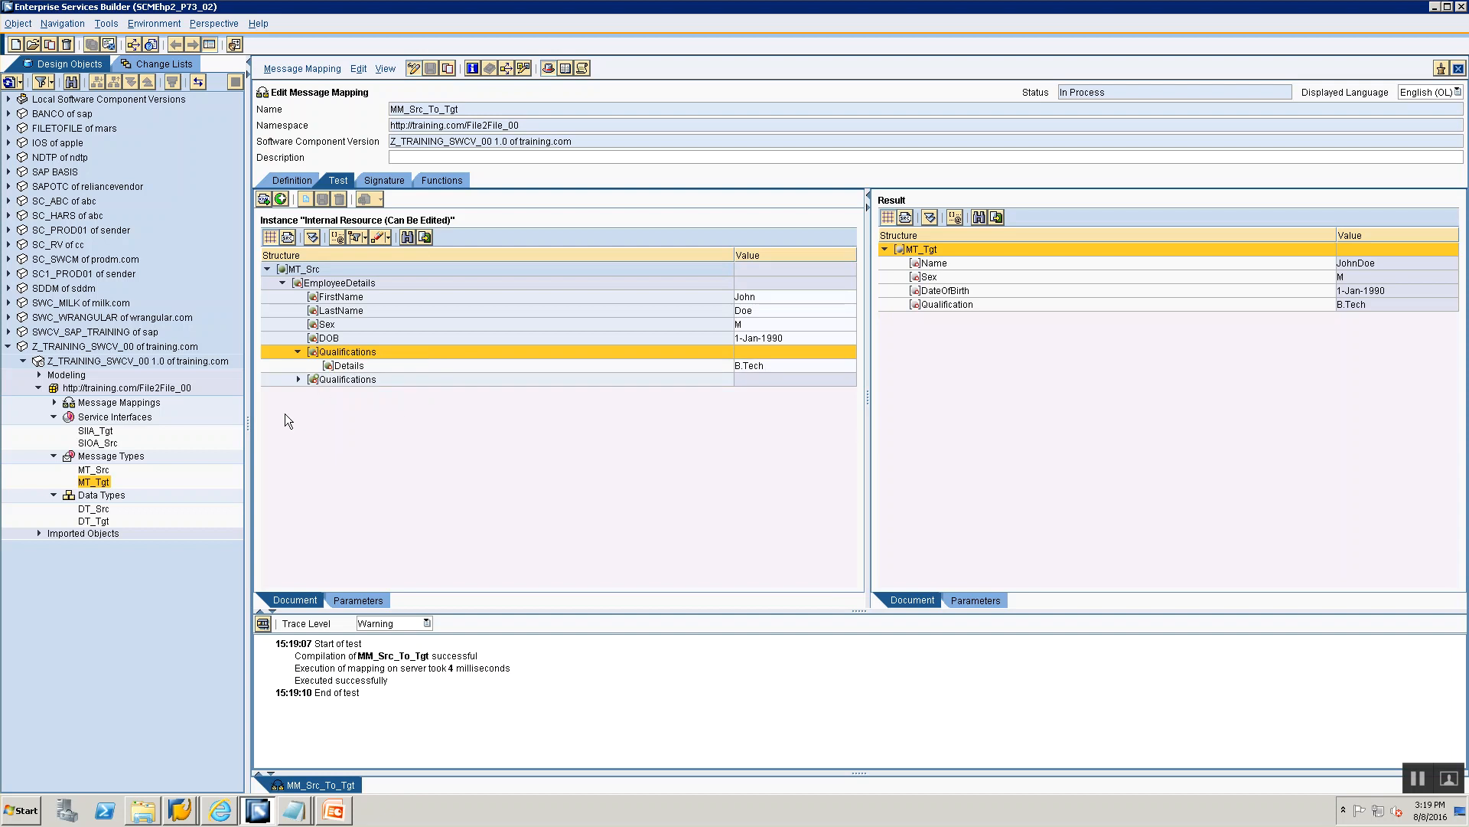
left_click(298, 379)
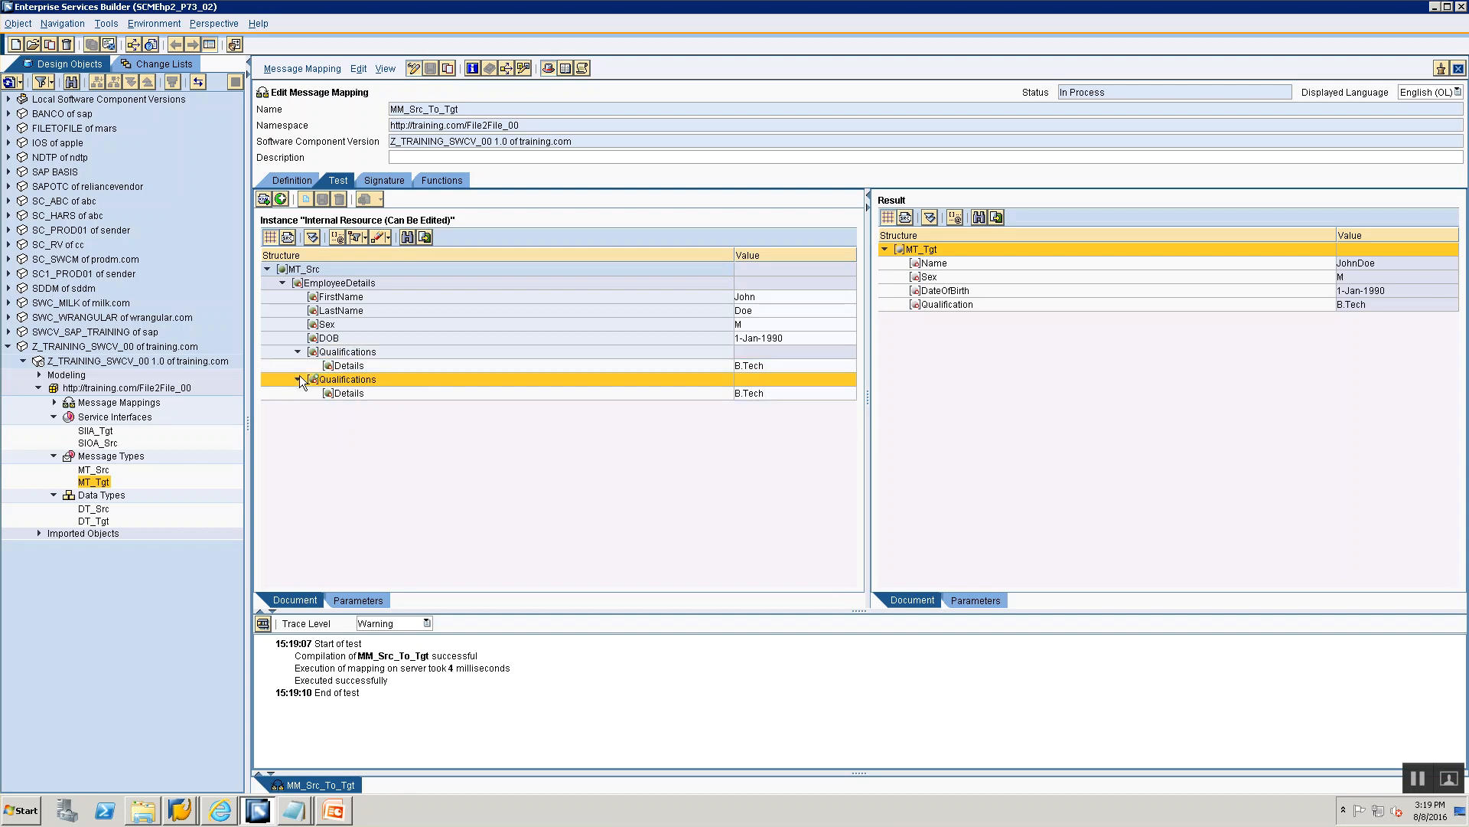
Set the Details value of the duplicated Qualifications node to MS and run the mapping test again.
left_click(778, 393)
key("BackSpace")
key("BackSpace")
key("BackSpace")
key("BackSpace")
key("BackSpace")
key("BackSpace")
type("Masters")
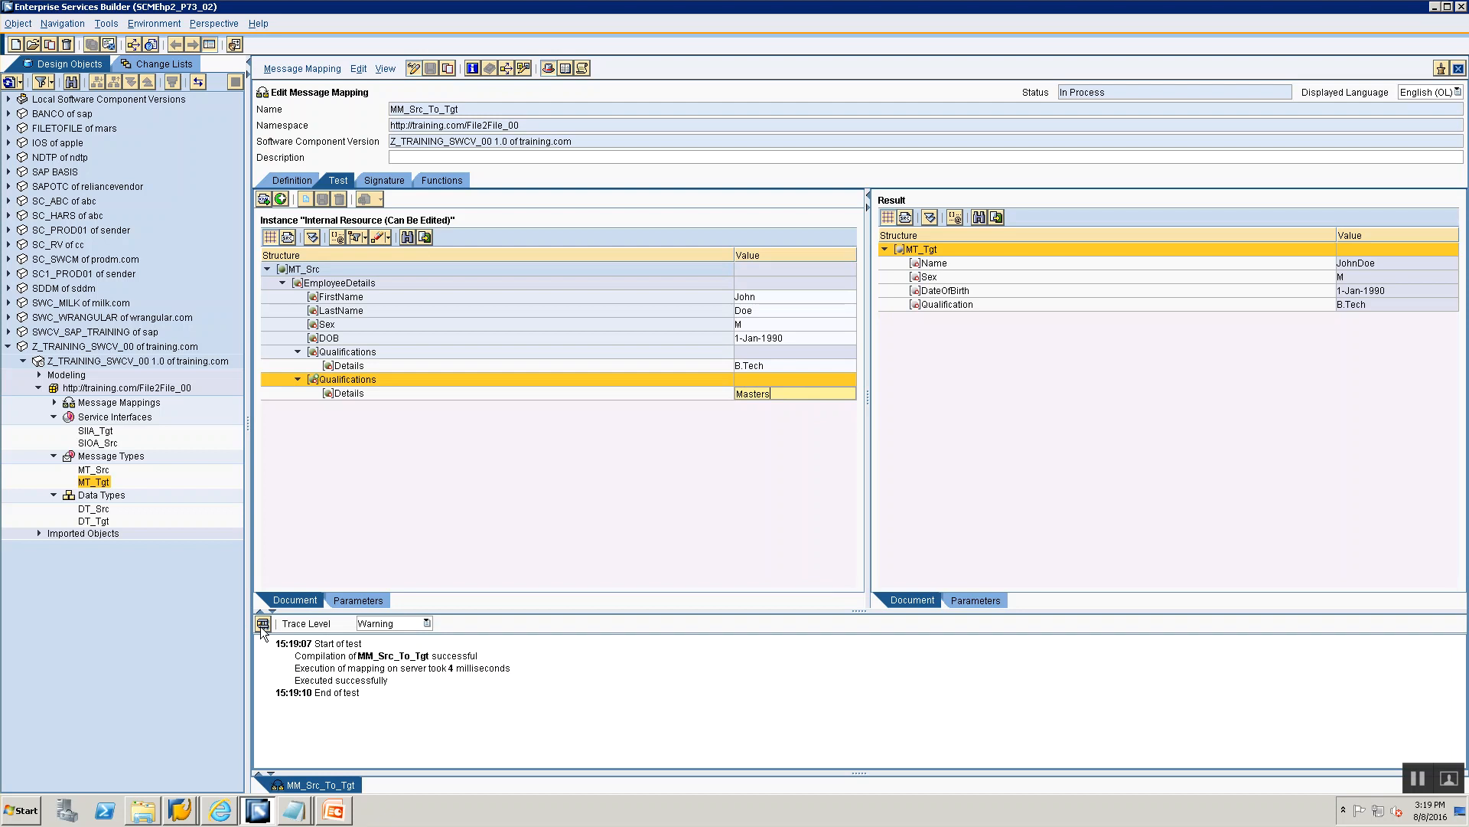
key("BackSpace")
key("BackSpace")
key("BackSpace")
key("BackSpace")
key("BackSpace")
type("S")
left_click(267, 627)
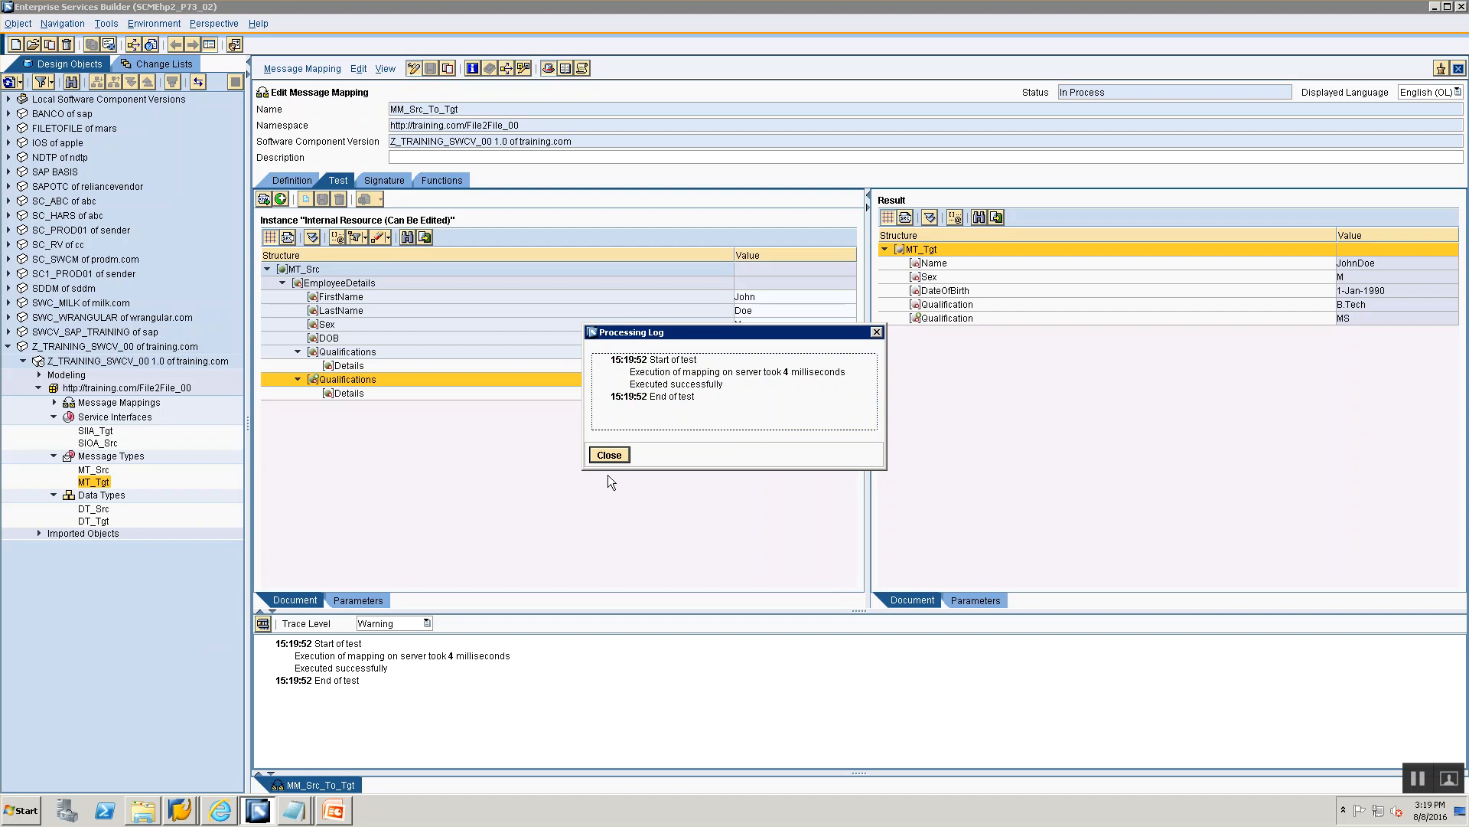
left_click(609, 455)
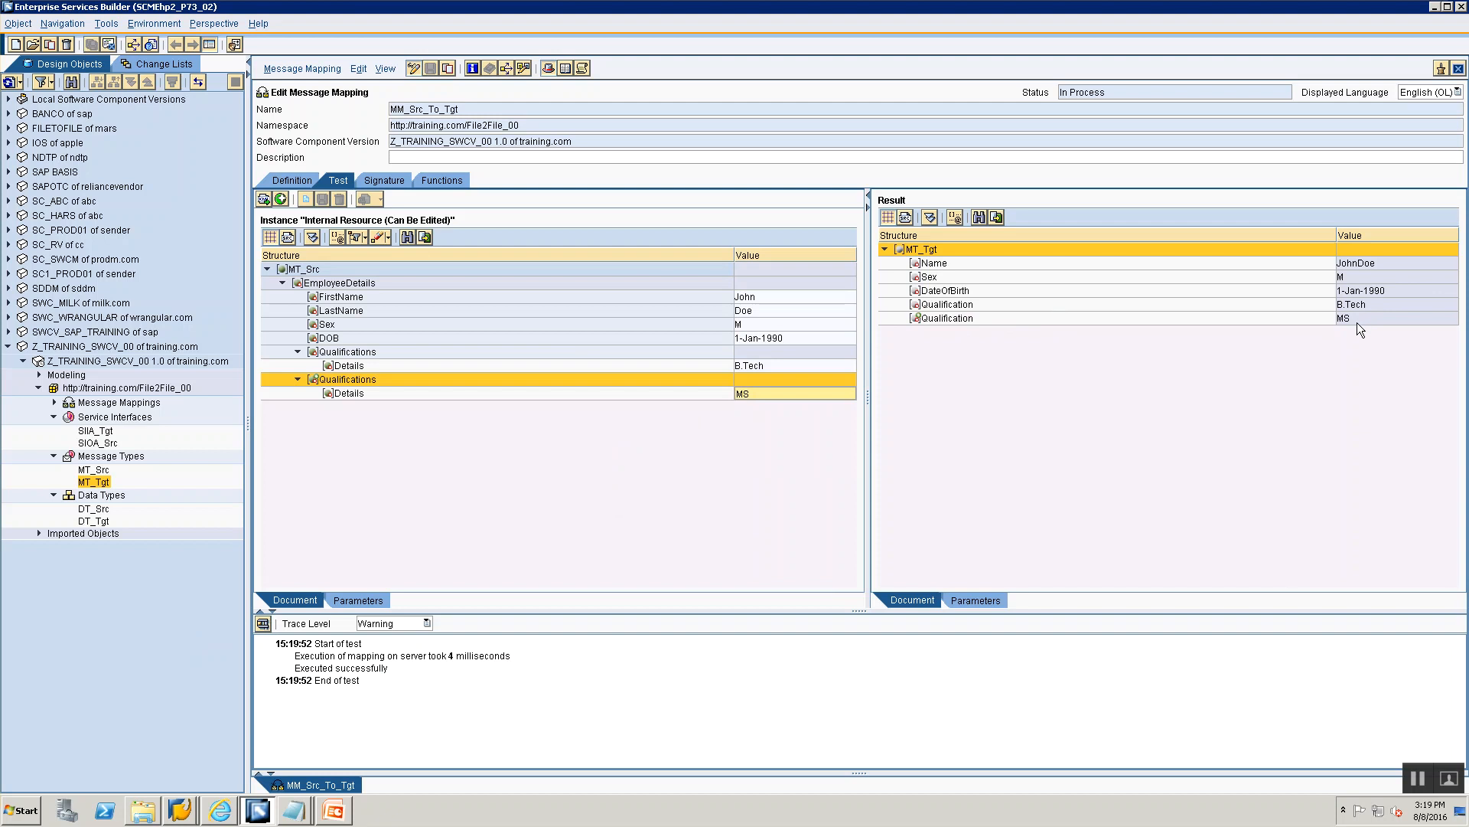
Duplicate the EmployeeDetails subtree under MT_Src in the test instance and expand the copy.
left_click(321, 285)
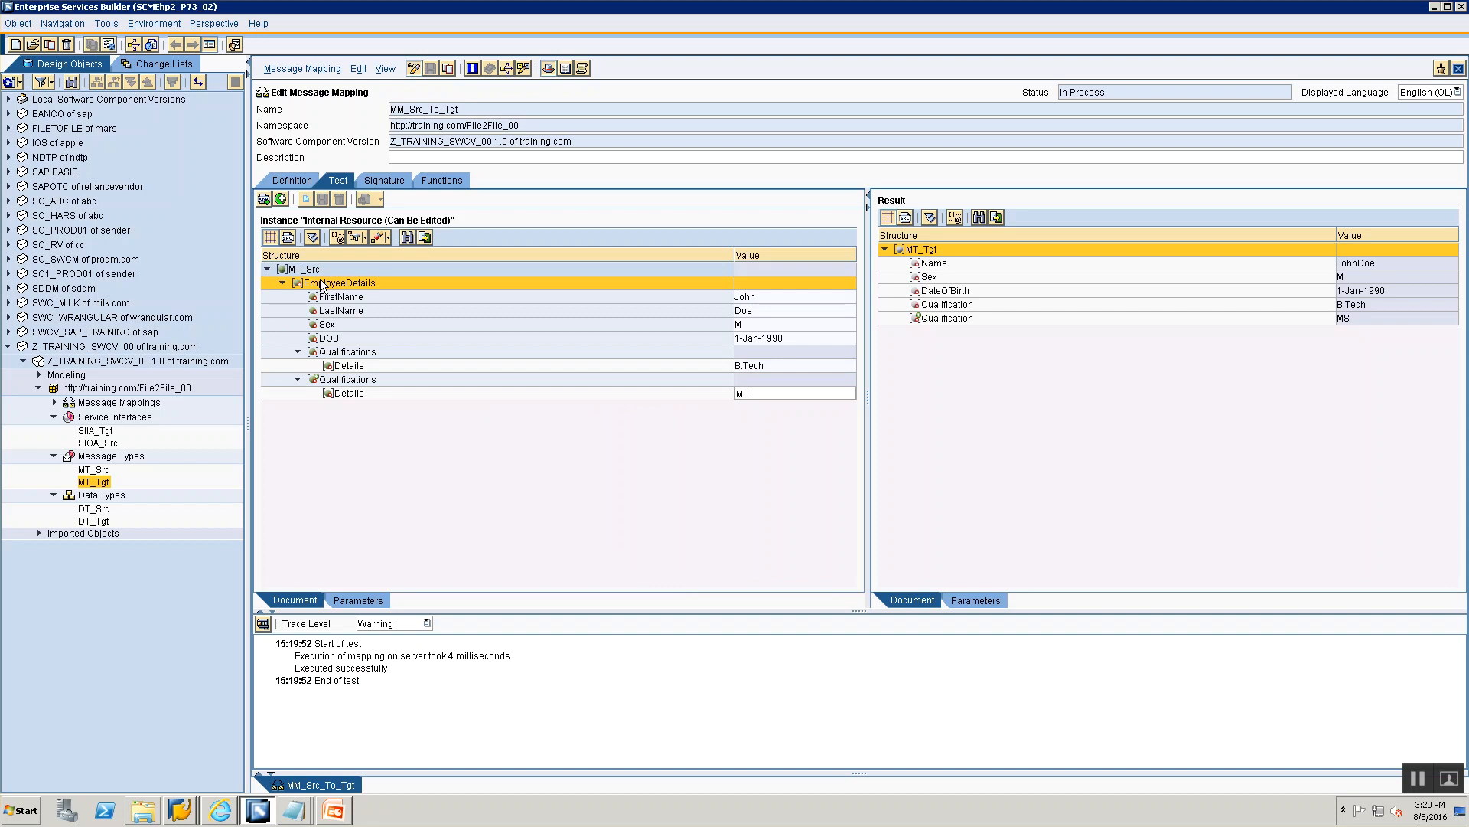
right_click(321, 284)
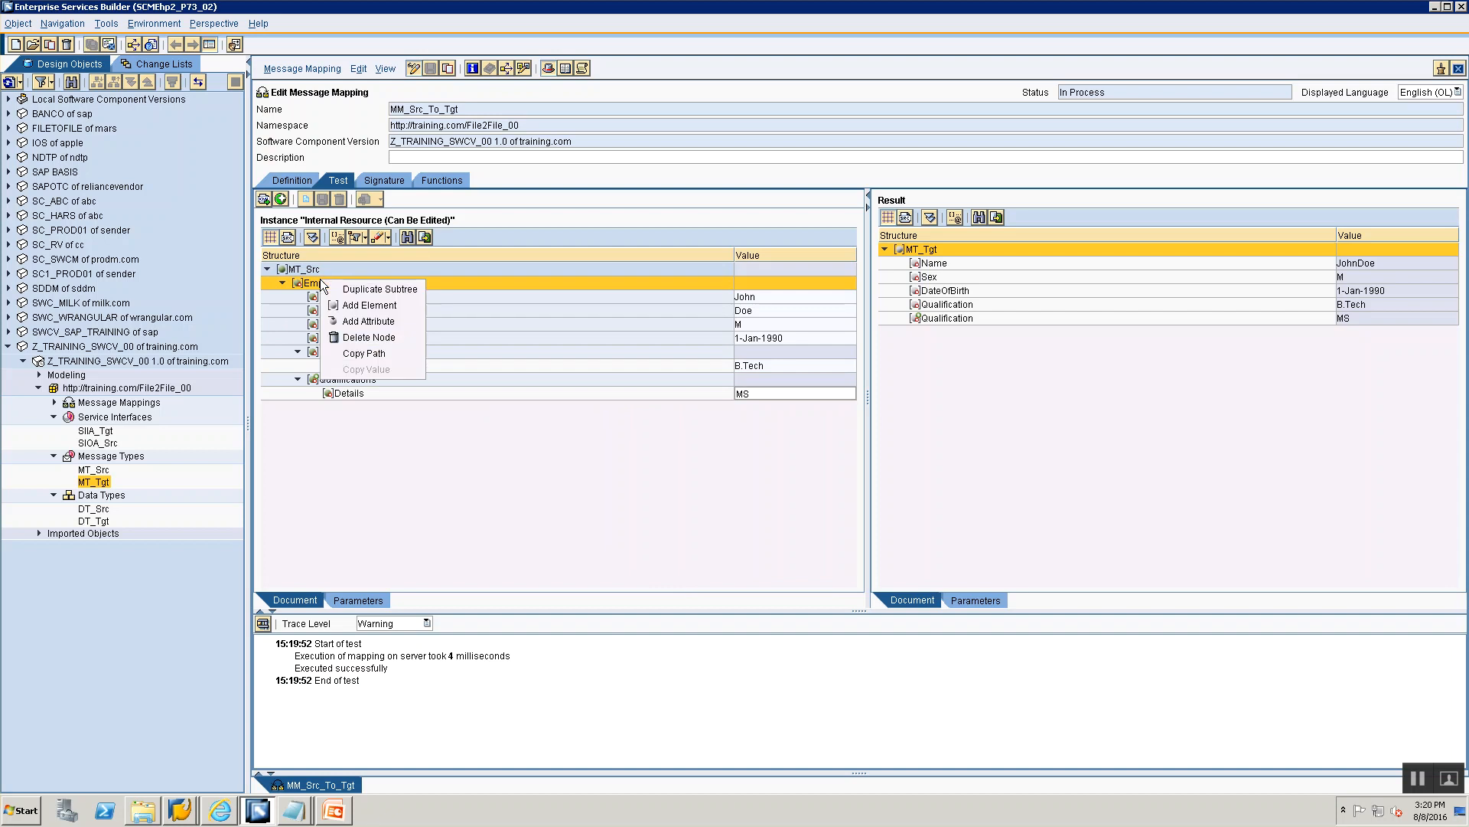
left_click(371, 294)
left_click(282, 406)
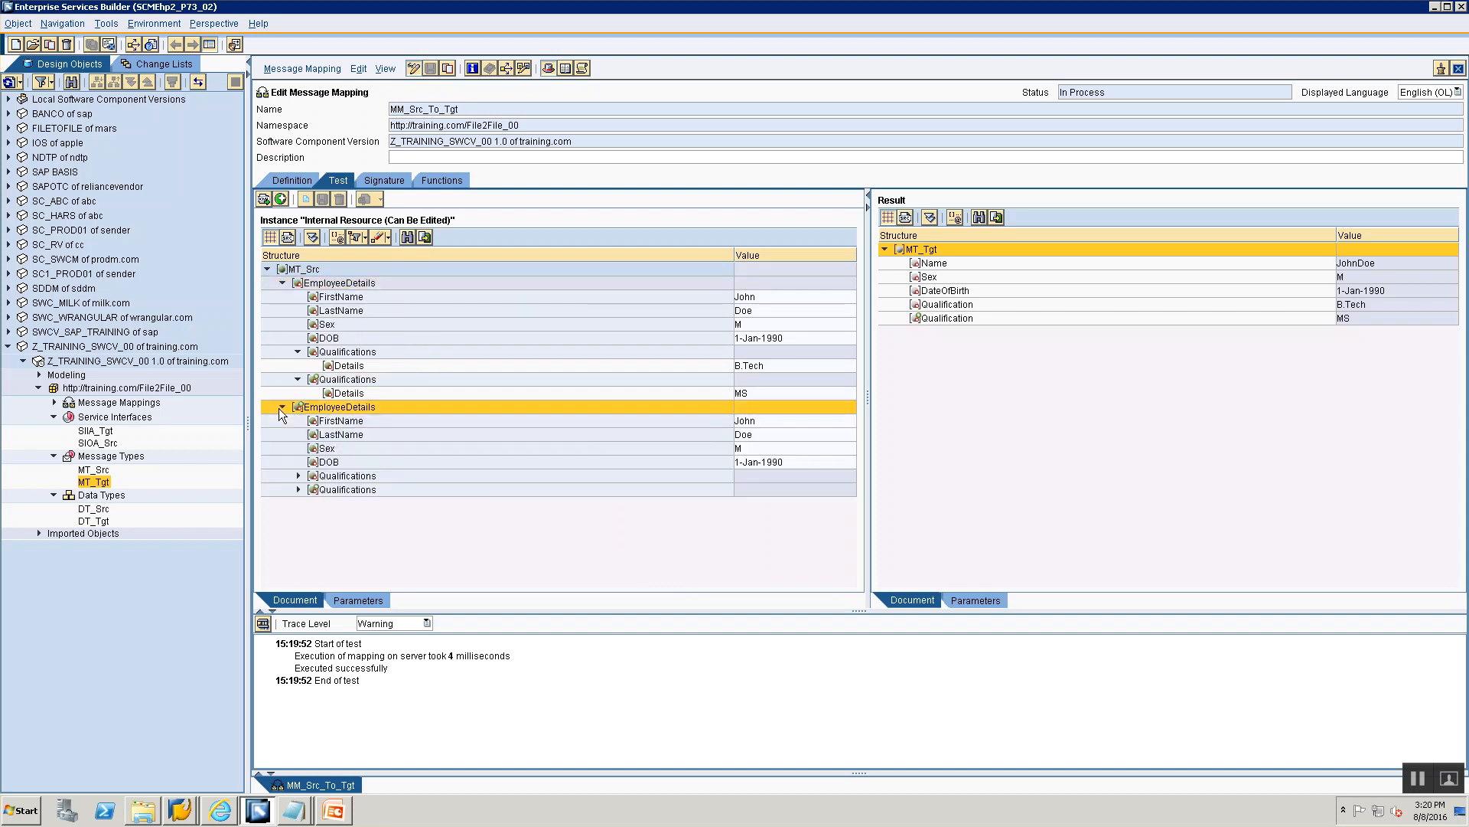
Enter the second employee's first and last name in the duplicated EmployeeDetails node.
left_click(747, 433)
left_click(769, 419)
key("BackSpace")
key("BackSpace")
key("BackSpace")
type("ane")
left_click(789, 435)
type("2")
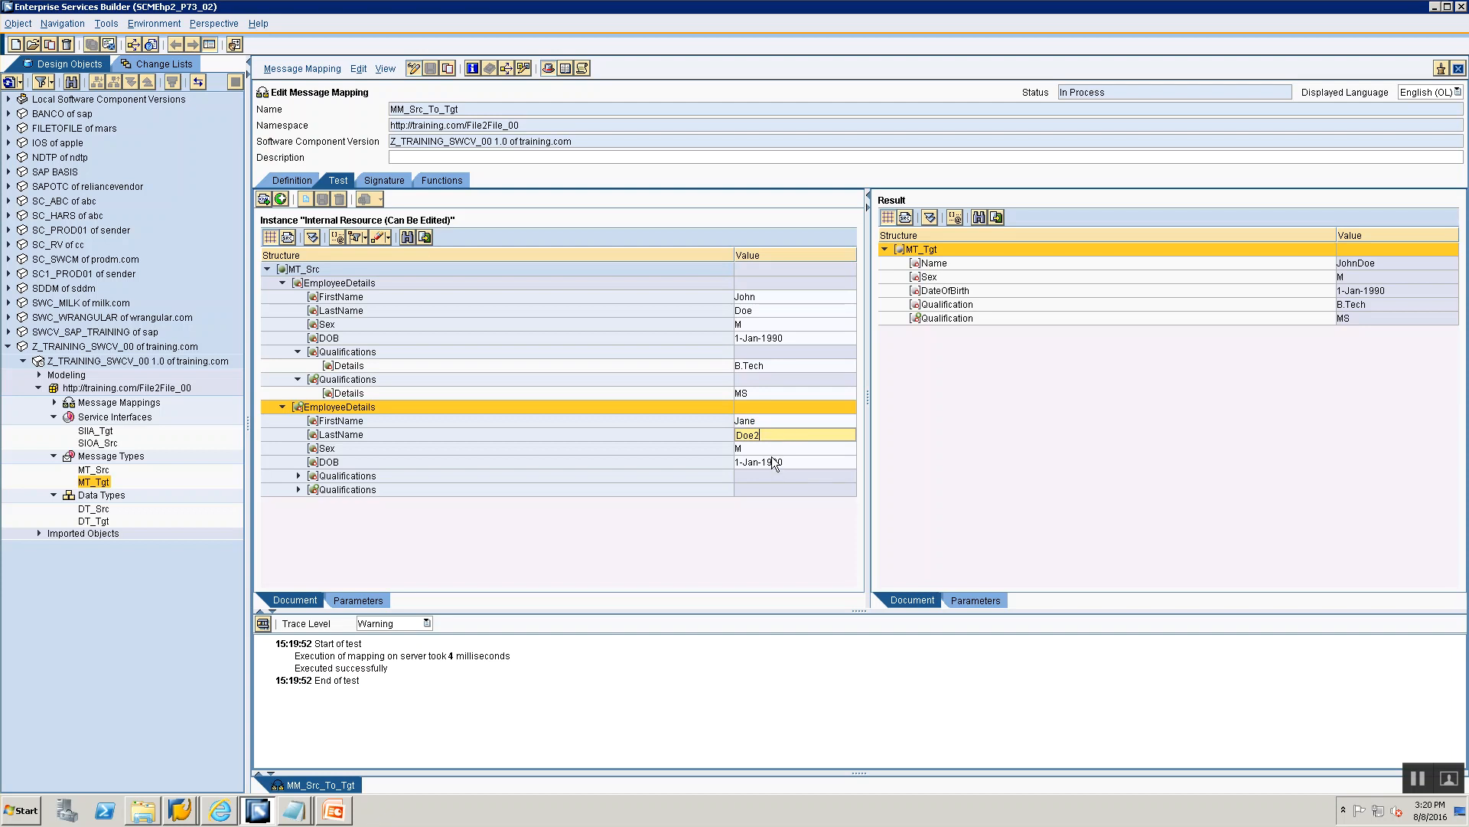
Set Sex to F and enter the second employee's date of birth in DOB.
left_click(772, 452)
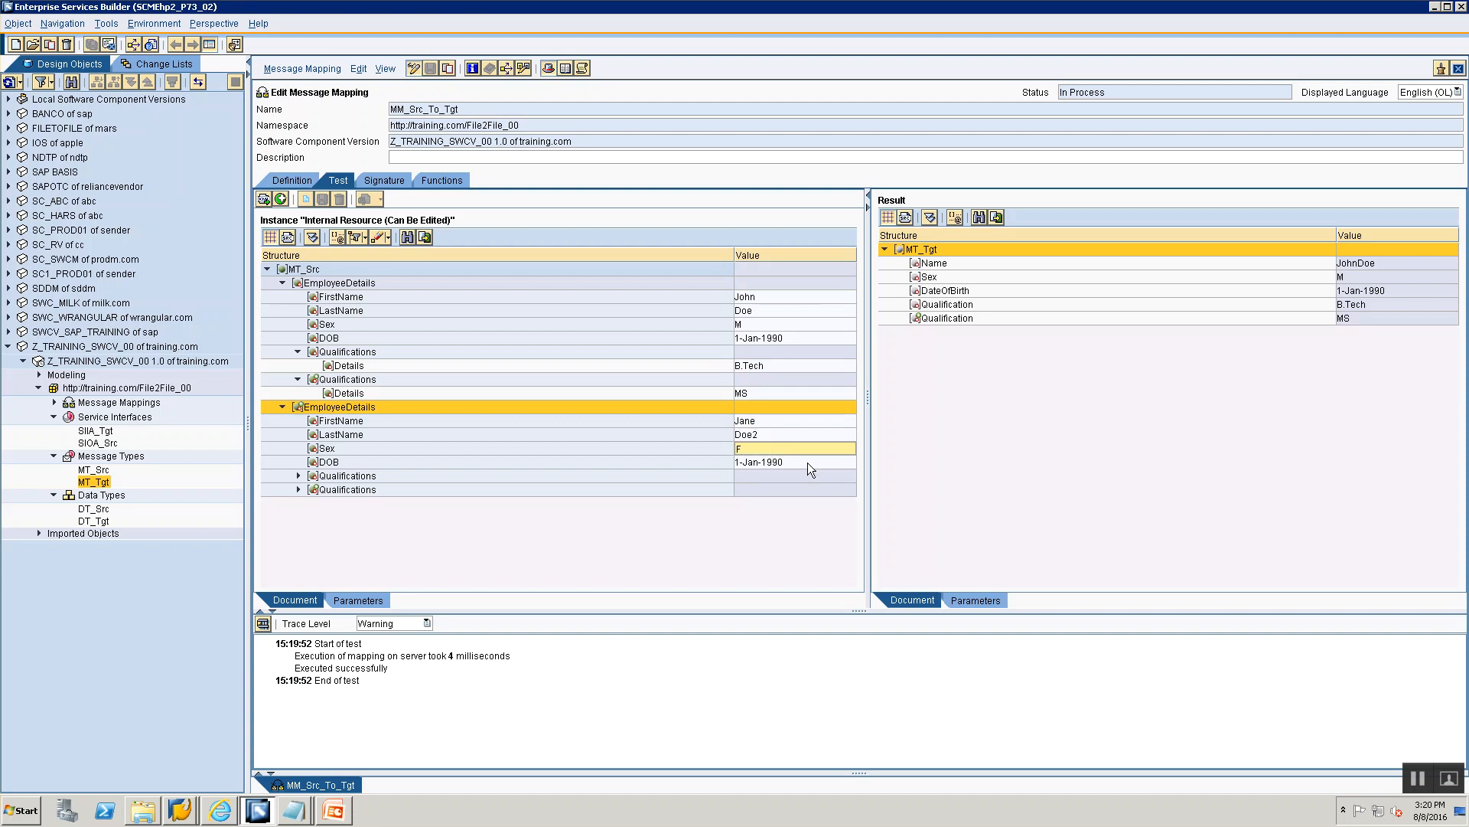
left_click(807, 462)
key("BackSpace")
type("2")
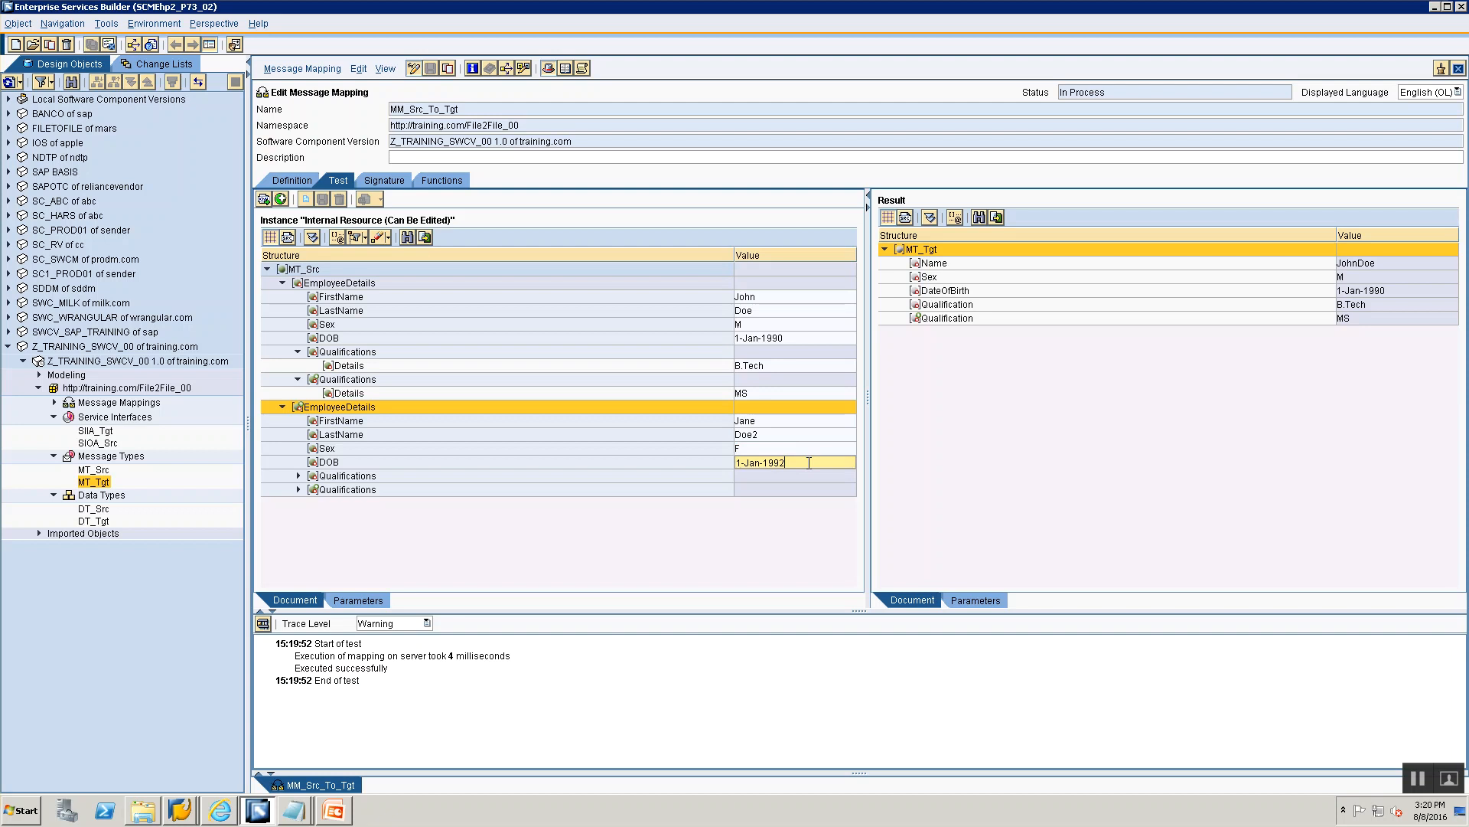
Delete the second Qualifications node of the second EmployeeDetails and expand the remaining one.
right_click(319, 488)
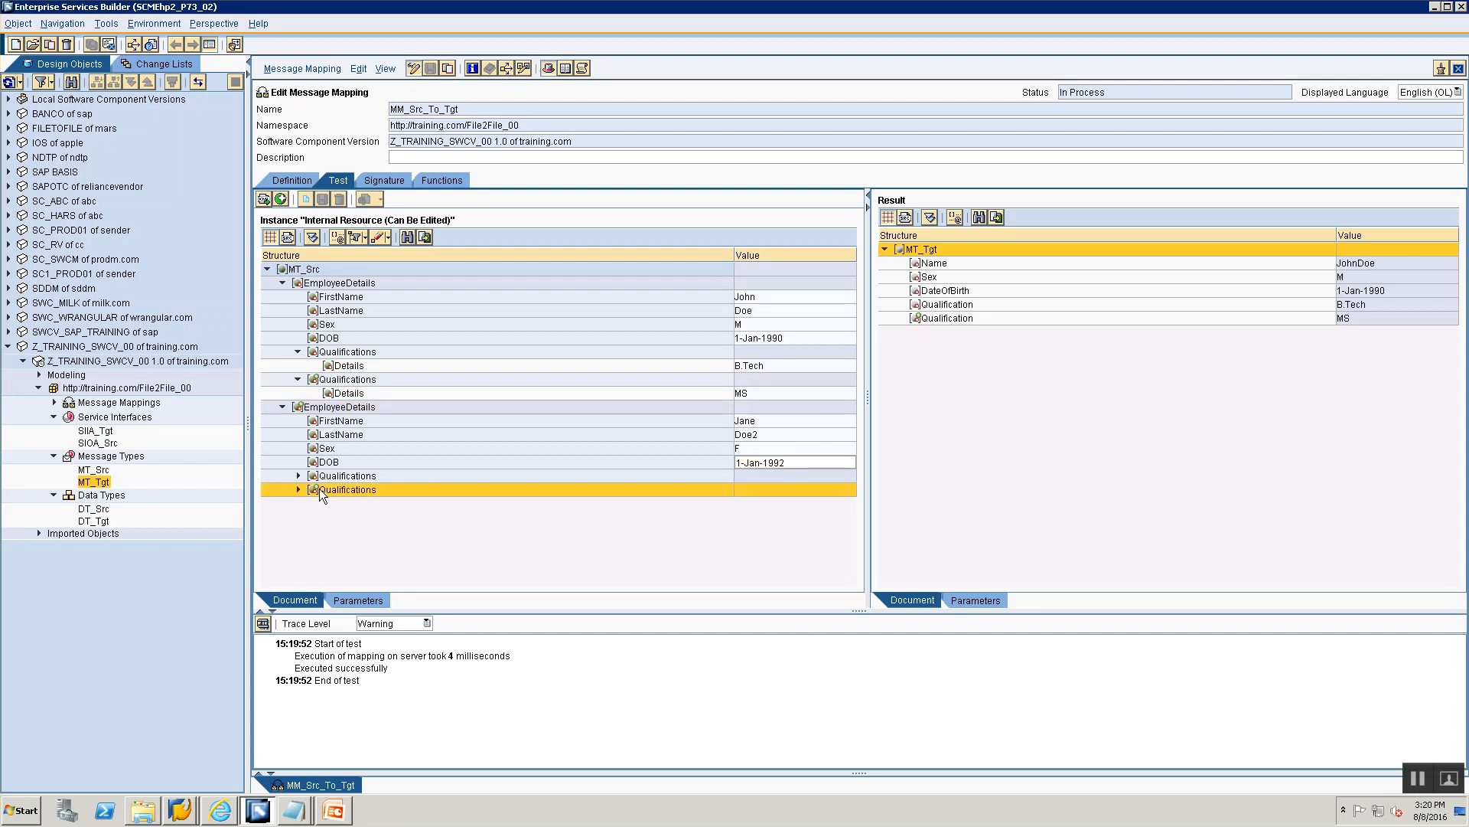
left_click(361, 547)
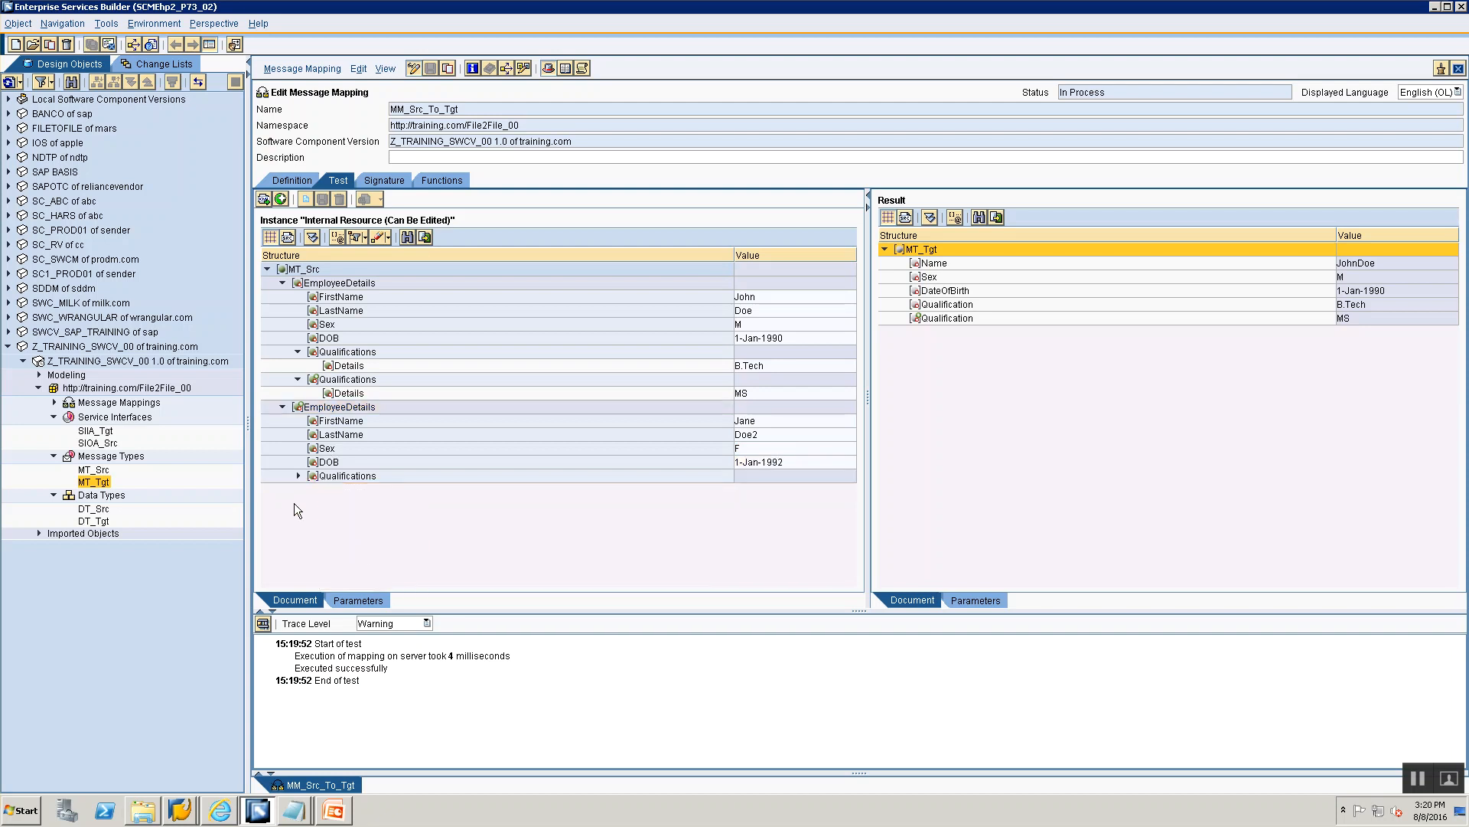
left_click(297, 476)
Set the second employee's Qualifications Details to SportsSecientist and run the mapping test with both employees.
left_click(770, 489)
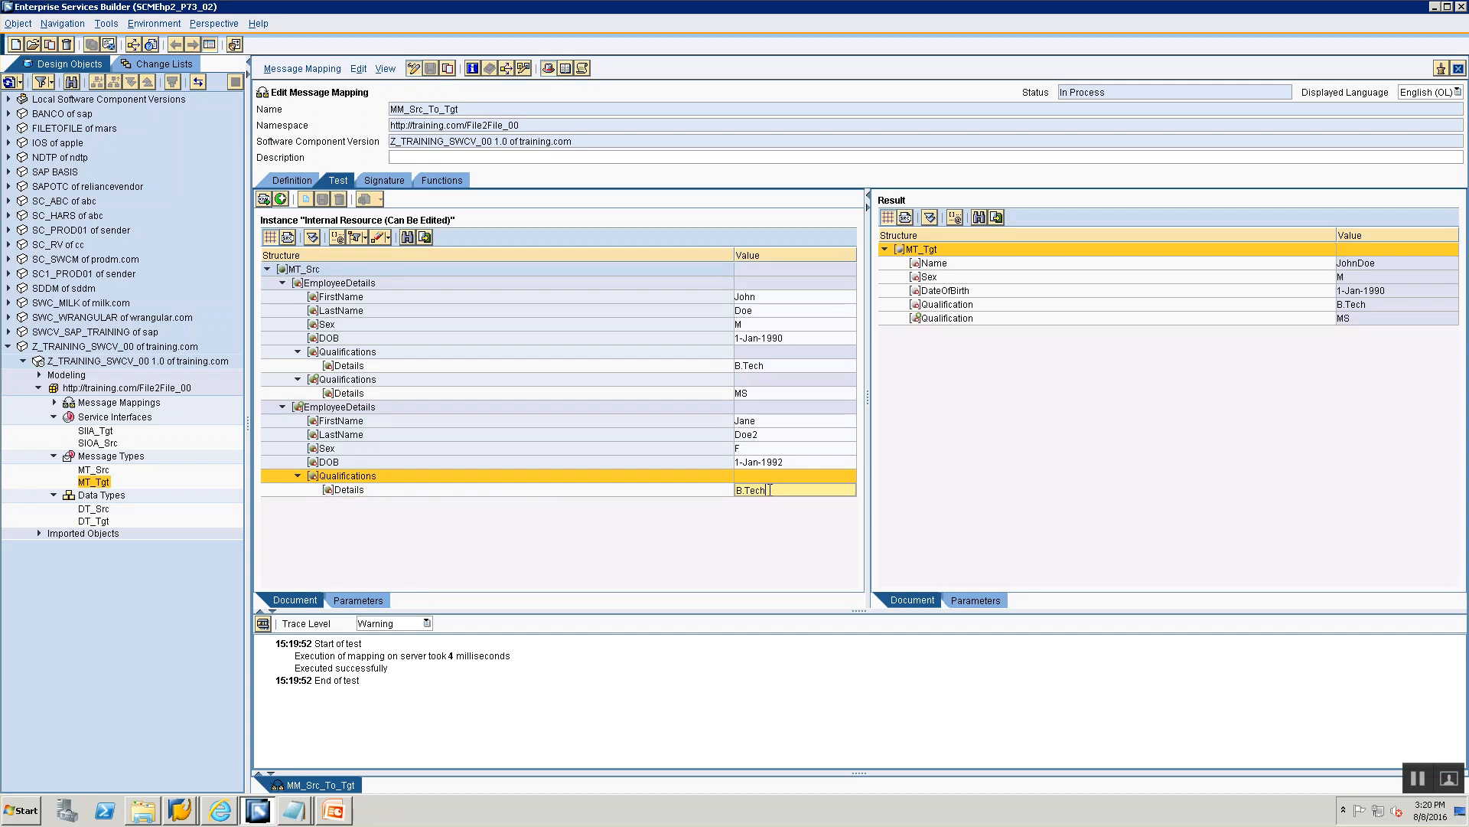
key("BackSpace")
key("BackSpace")
key("BackSpace")
key("BackSpace")
key("BackSpace")
key("BackSpace")
type("SportsSpecientist")
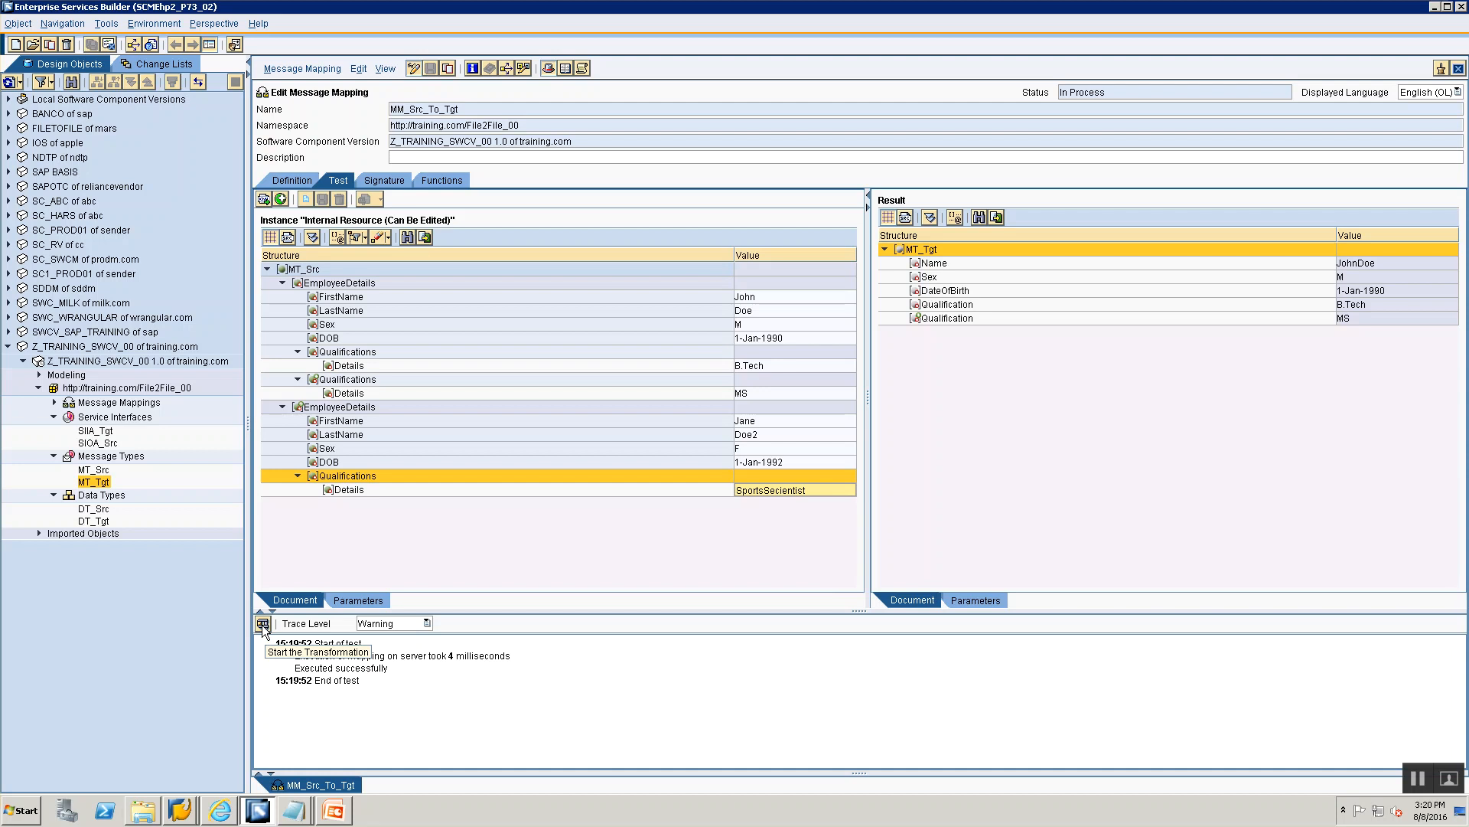
left_click(262, 624)
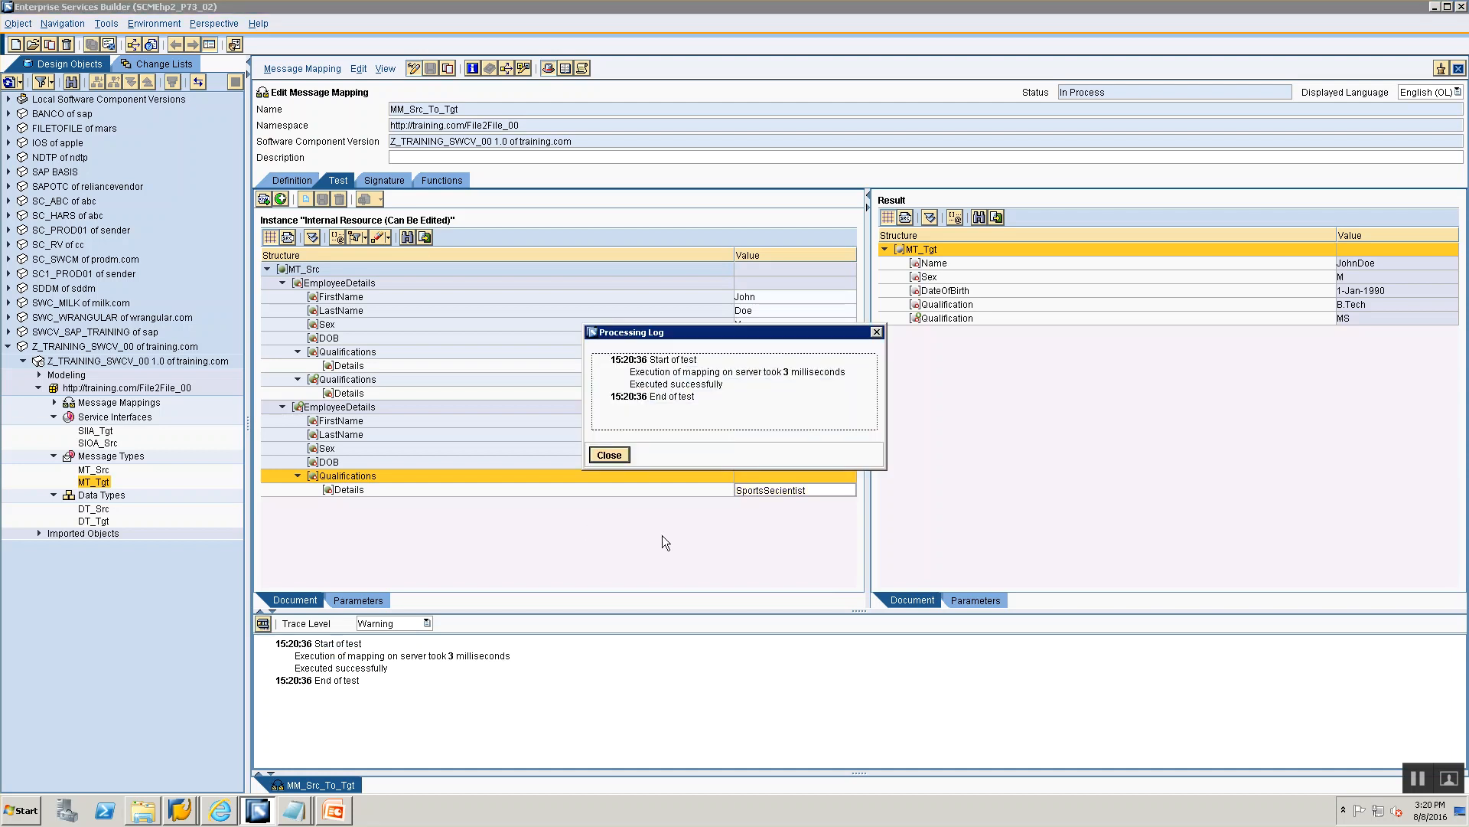
left_click(609, 455)
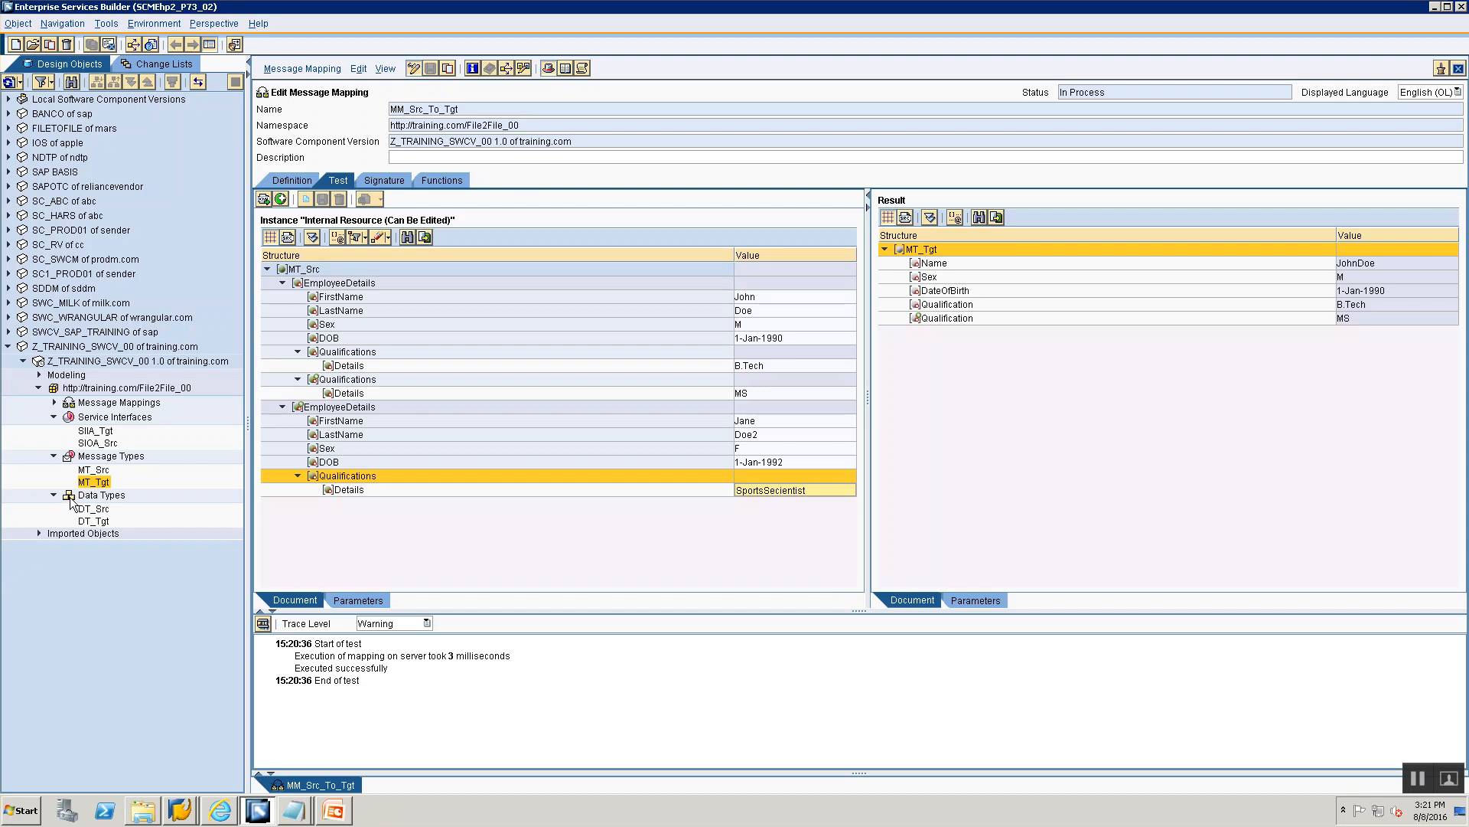
Open the data types DT_Src and DT_Tgt and compare their element structures and occurrences.
double_click(89, 525)
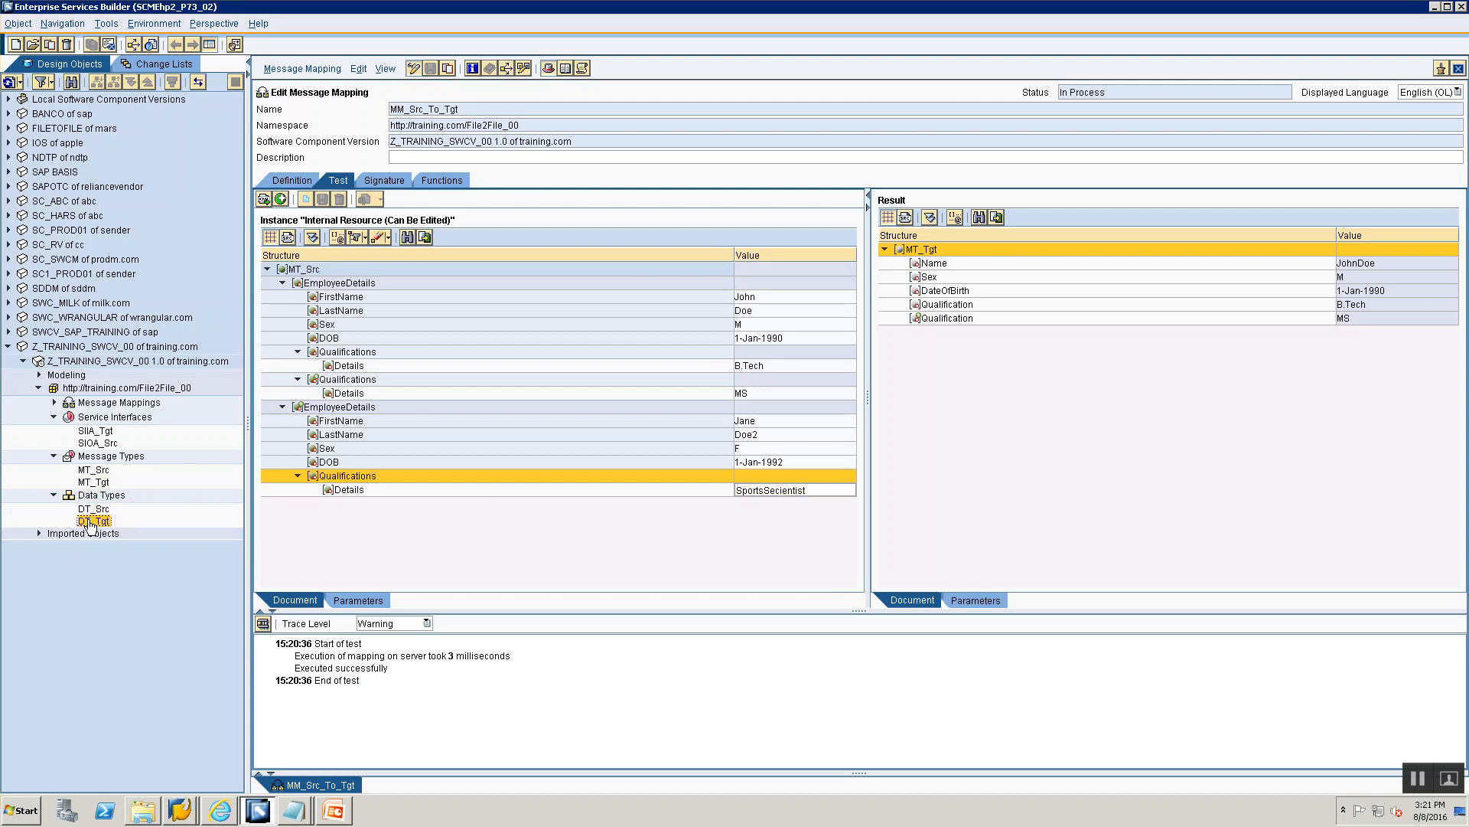
double_click(94, 508)
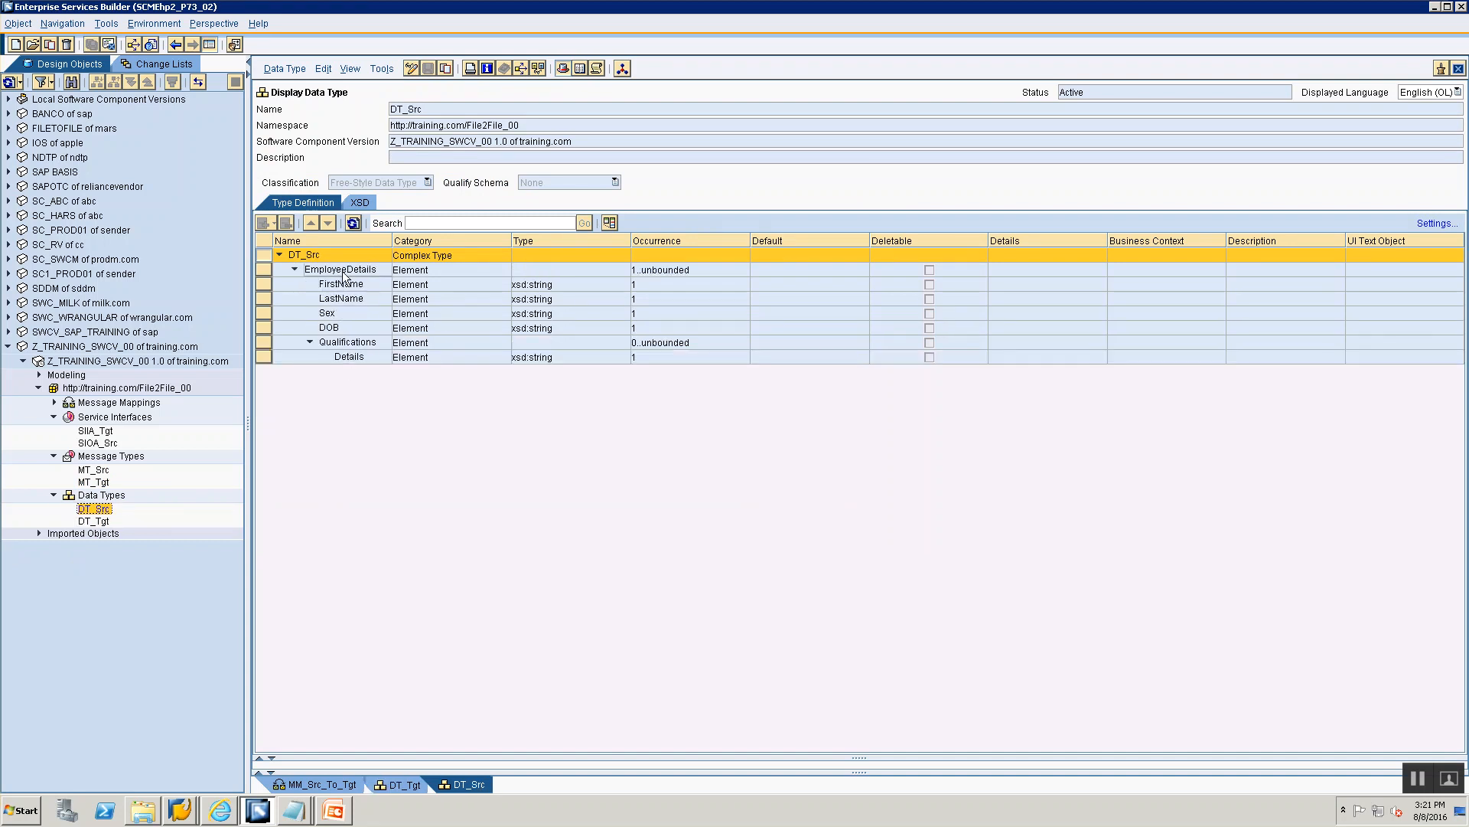
double_click(93, 520)
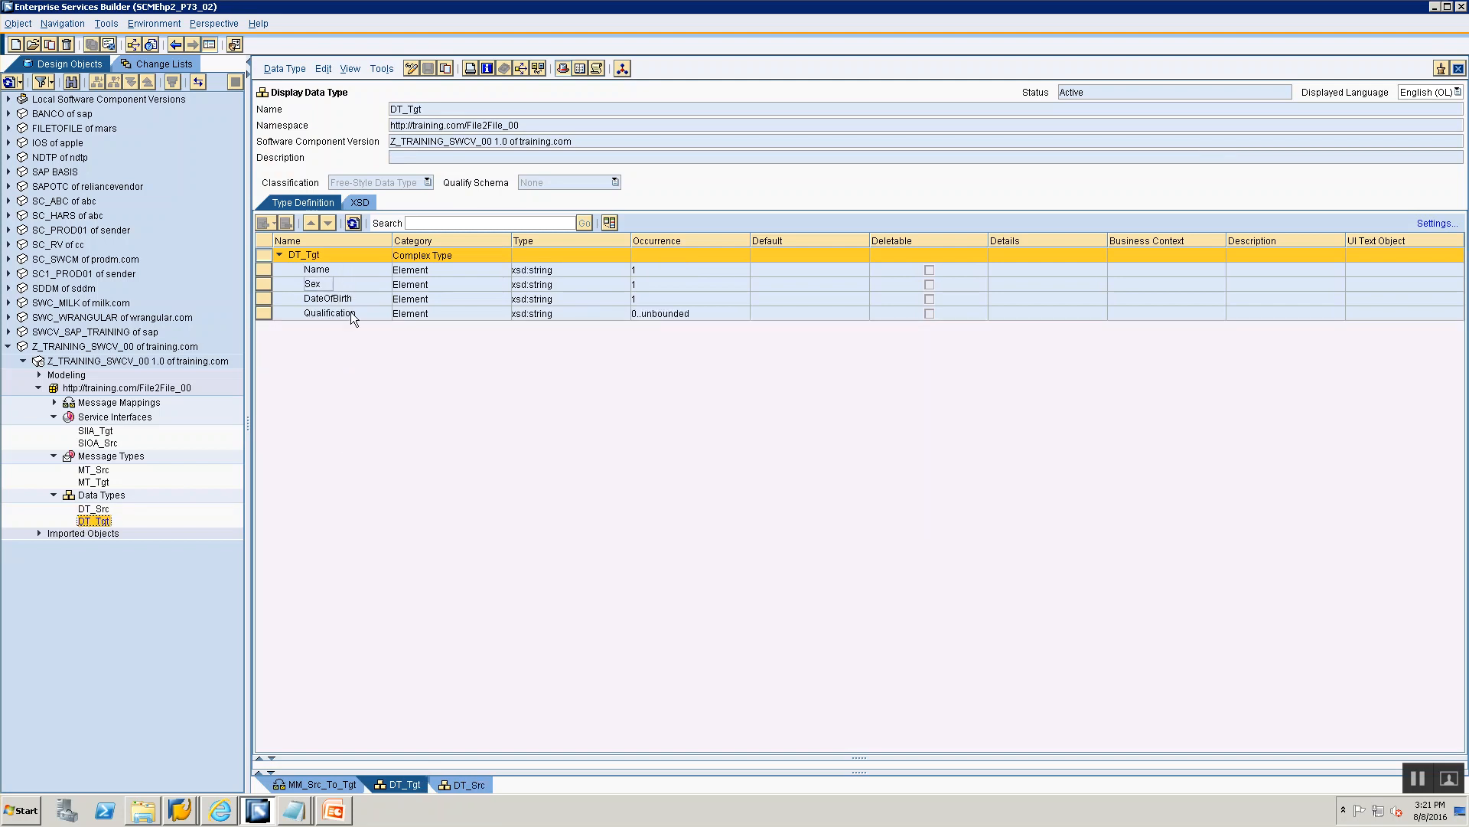
Switch the data type DT_Tgt to editing and insert a subelement named EmployeeInfo under its root.
left_click(413, 72)
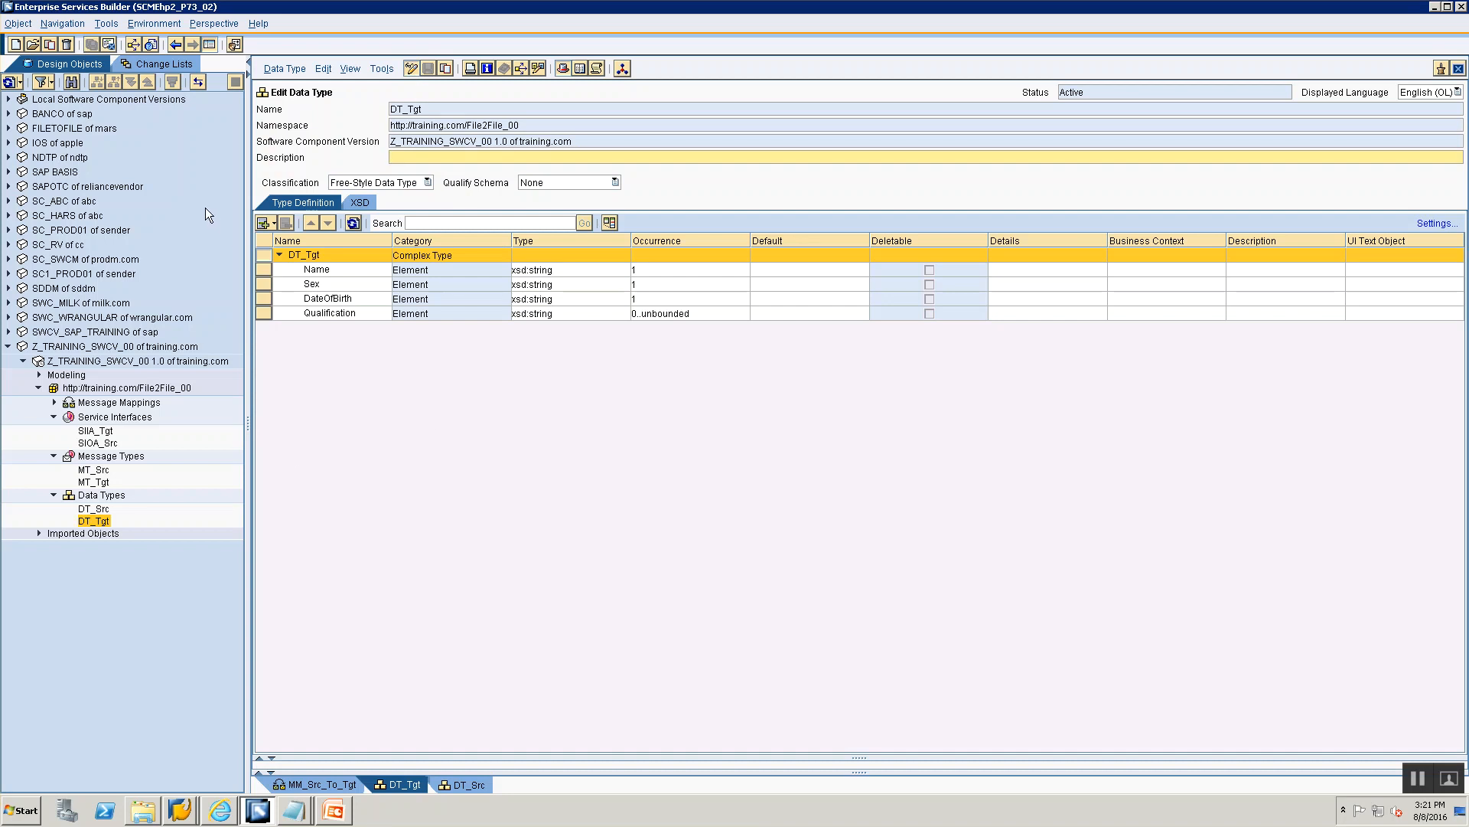
left_click(273, 223)
left_click(321, 258)
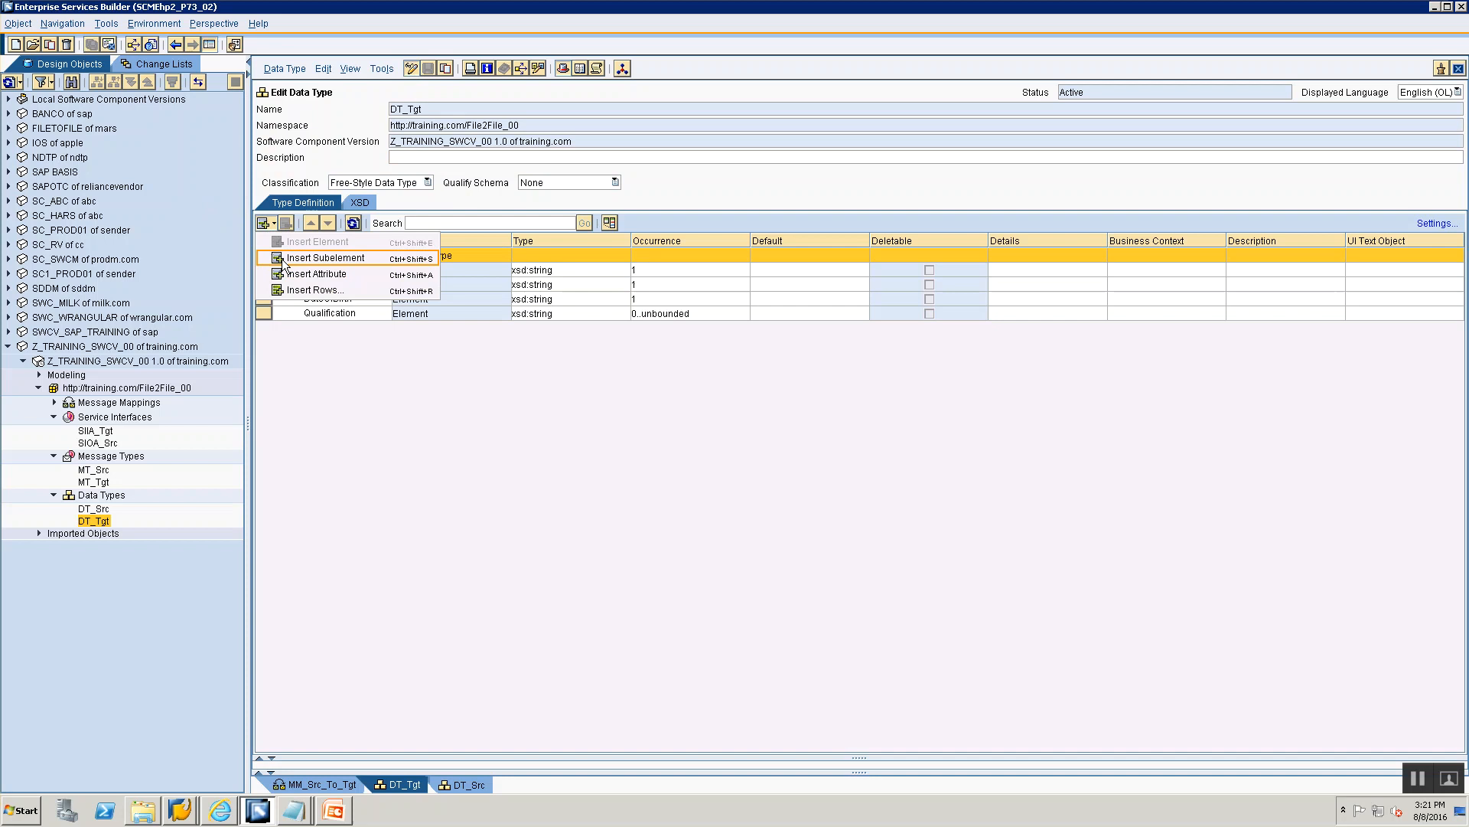
type("E")
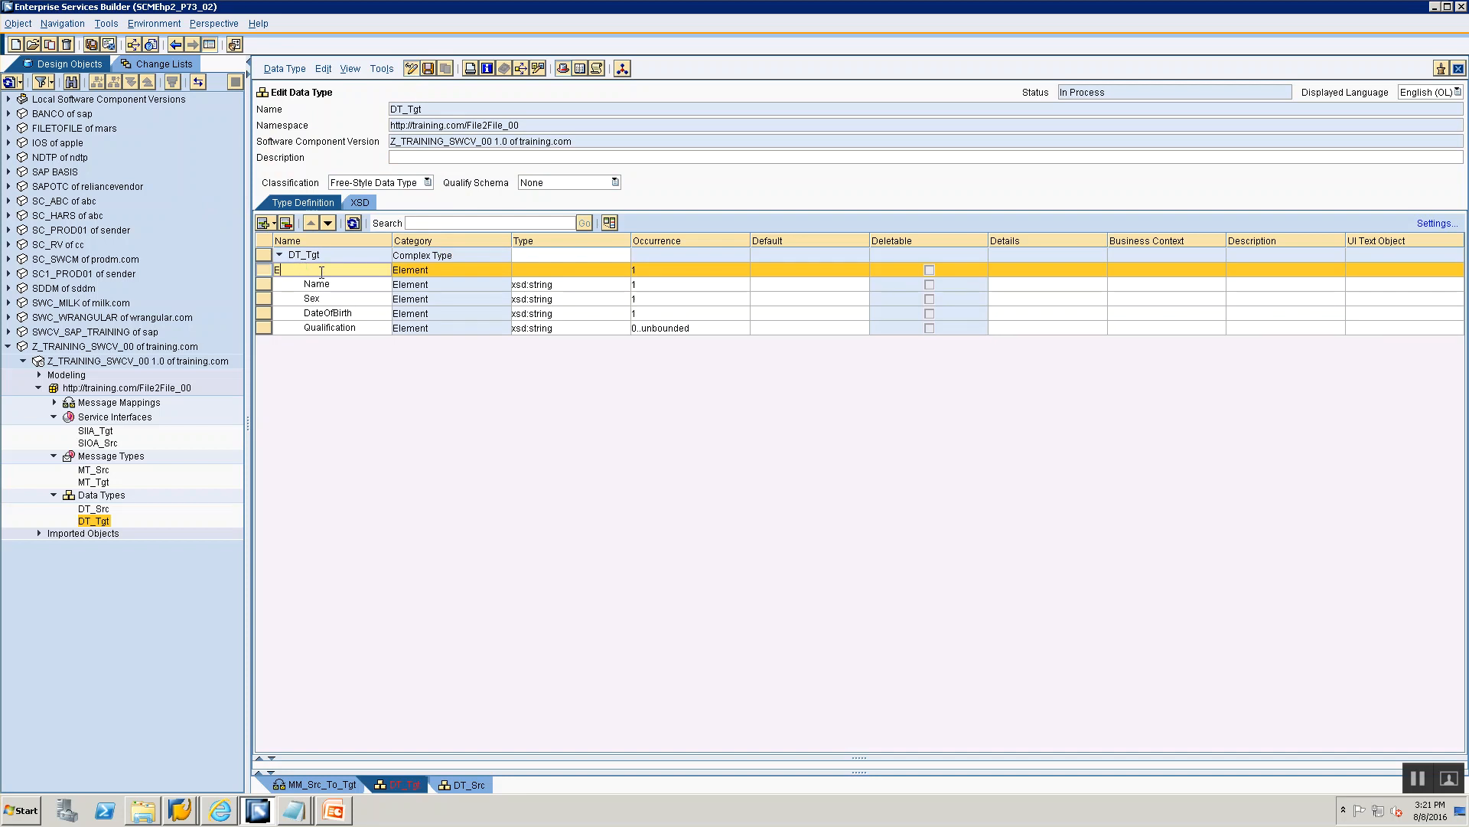
type("mployeeInfo")
left_click(610, 258)
left_click(624, 270)
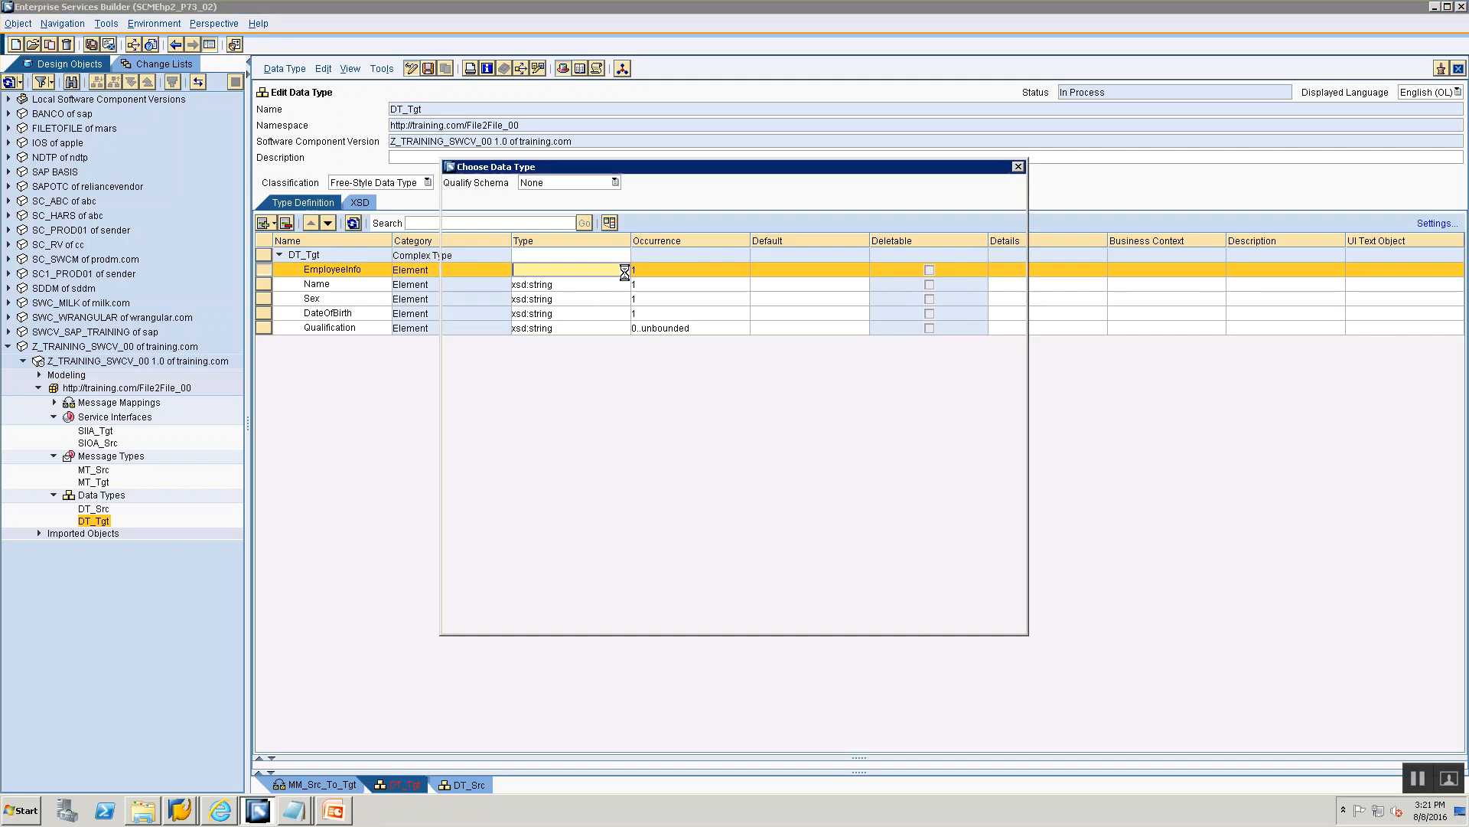
left_click(520, 616)
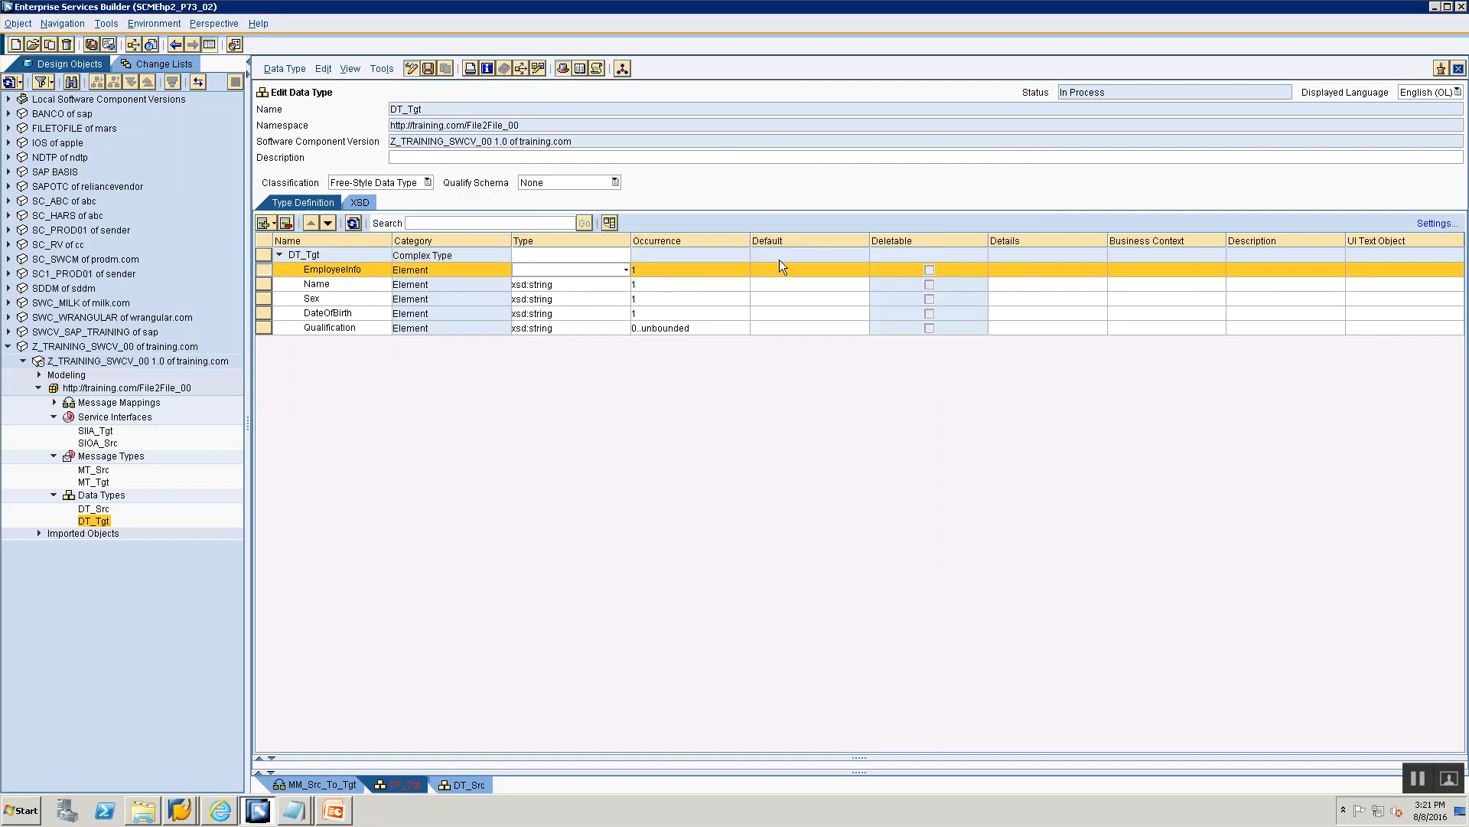
Set the occurrence of EmployeeInfo in DT_Tgt to minOccurs 1 and maxOccurs unbounded.
left_click(745, 269)
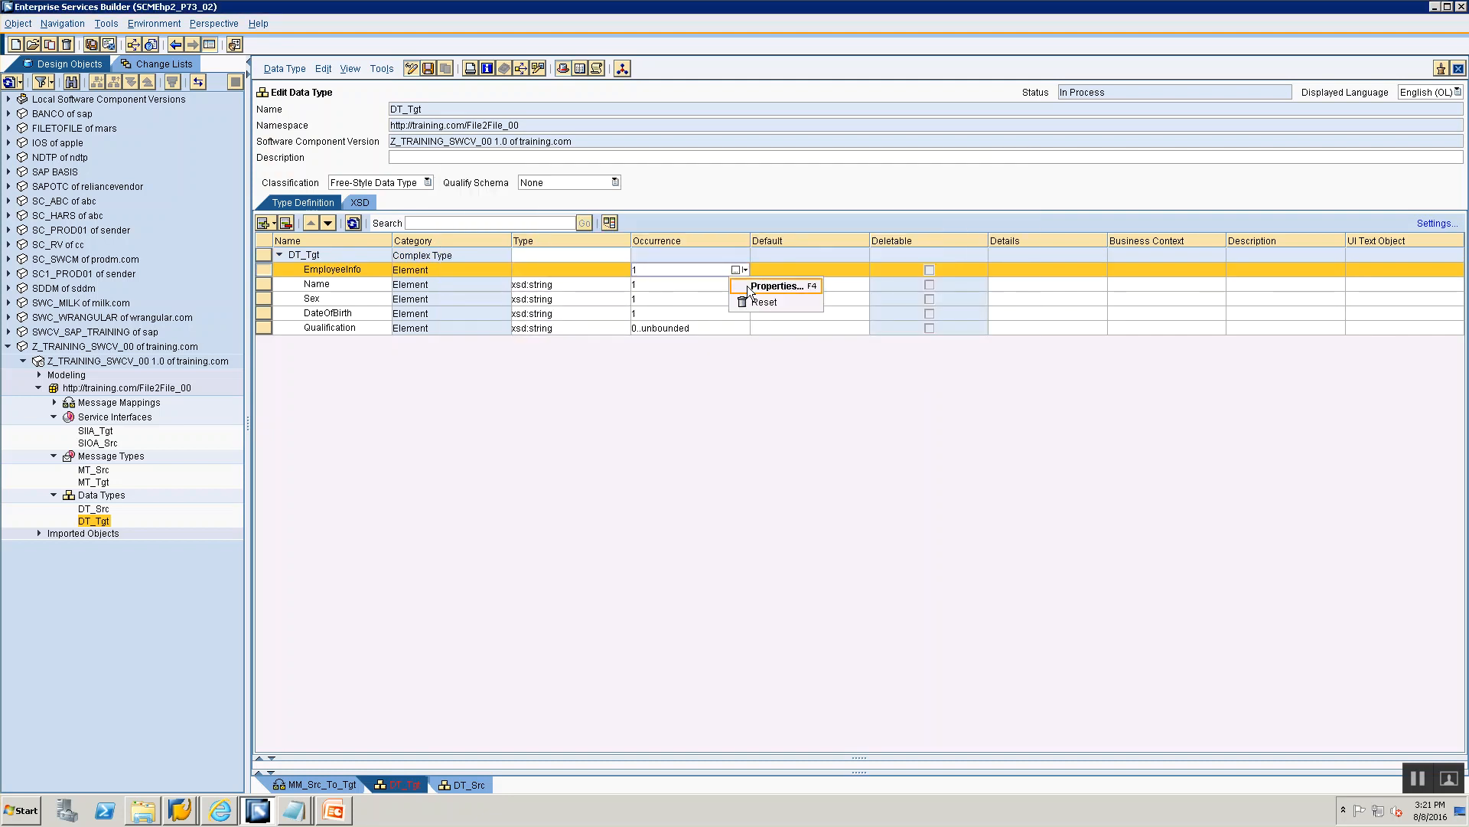
left_click(756, 284)
left_click(796, 405)
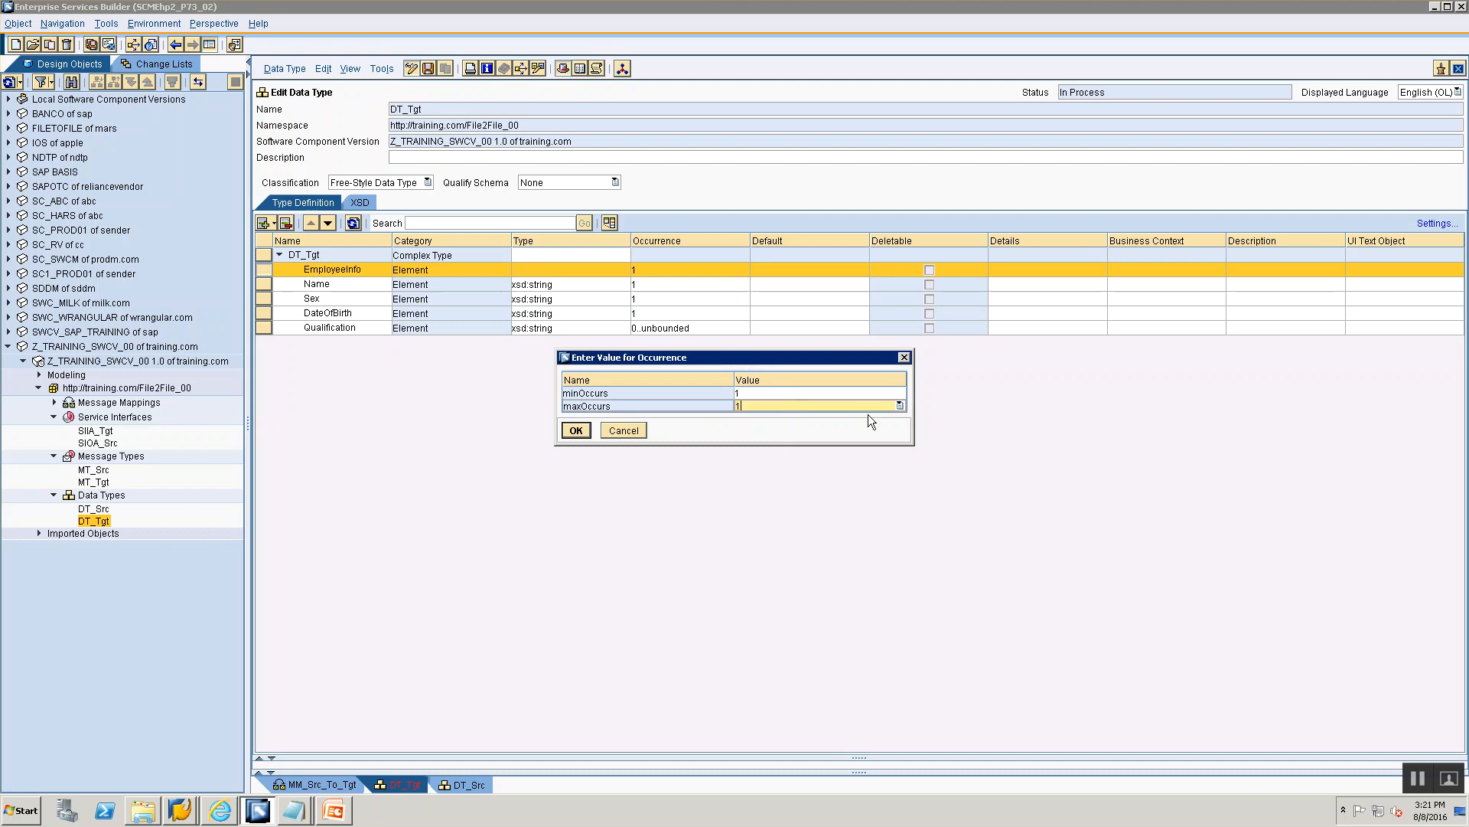
left_click(900, 406)
left_click(773, 430)
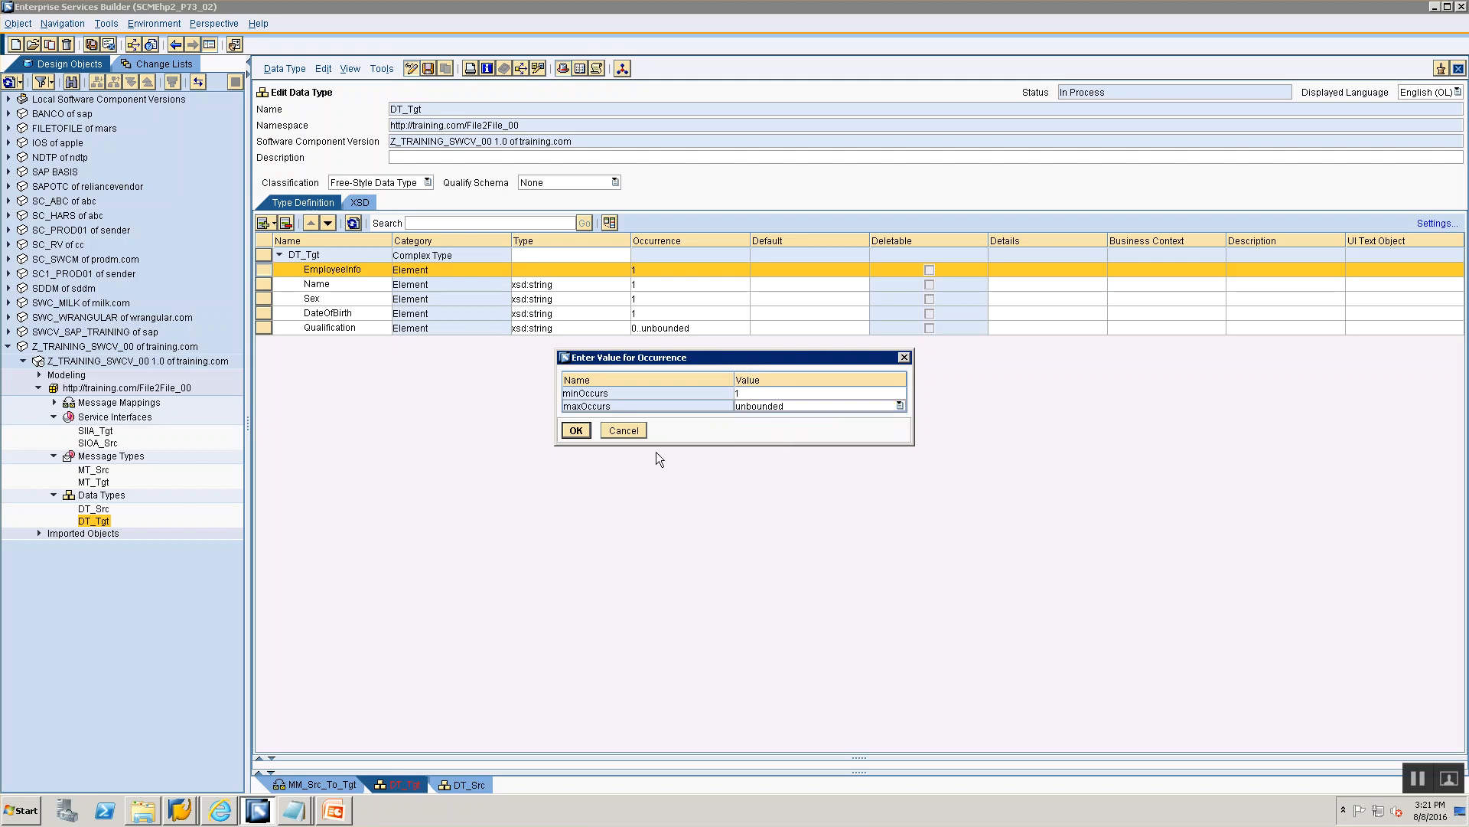
left_click(575, 430)
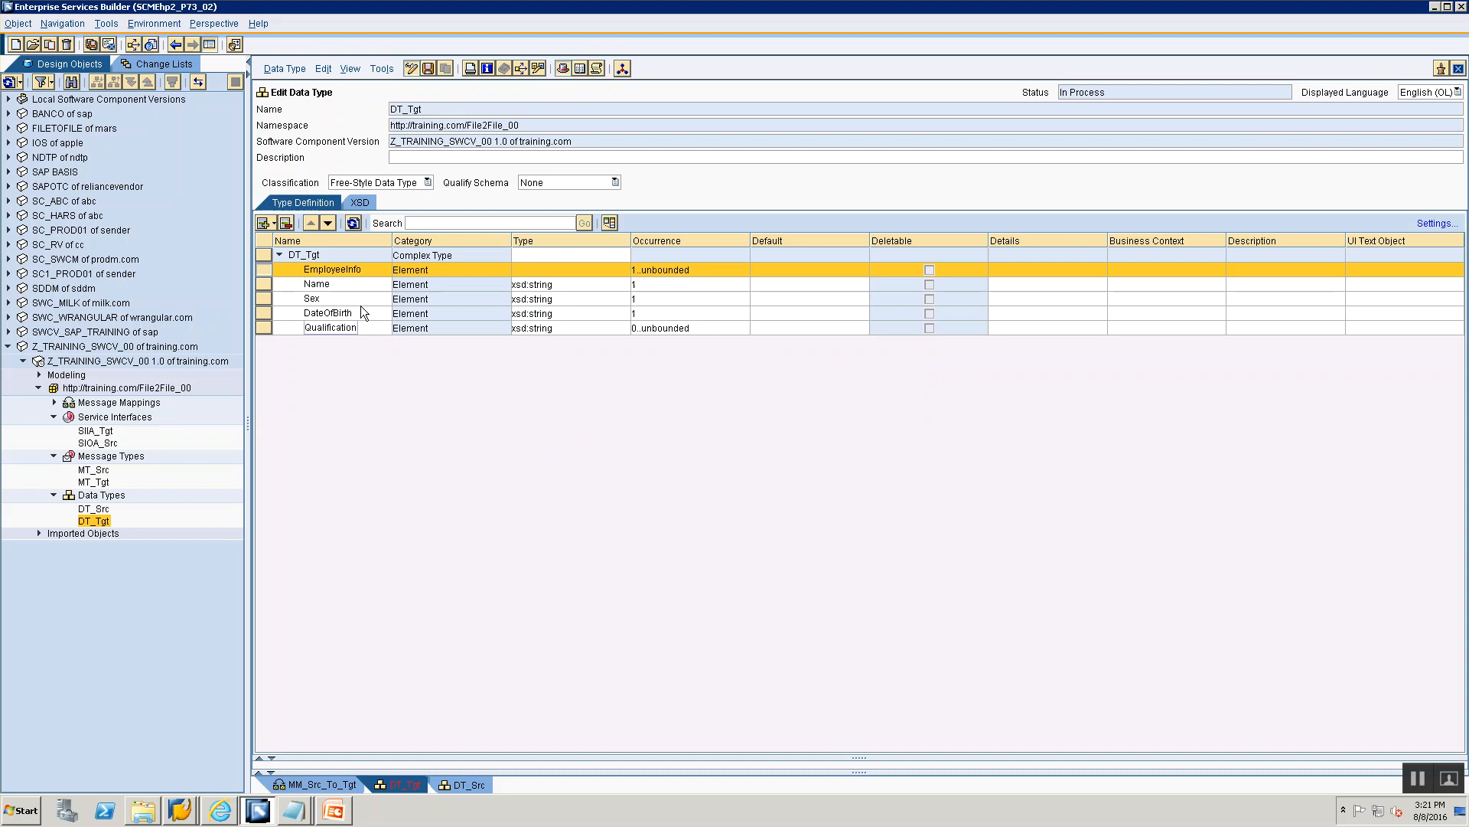
Try to cut the elements Name, Sex, DateOfBirth and Qualification out of DT_Tgt's root.
left_click(260, 283)
left_click(262, 328, "shift")
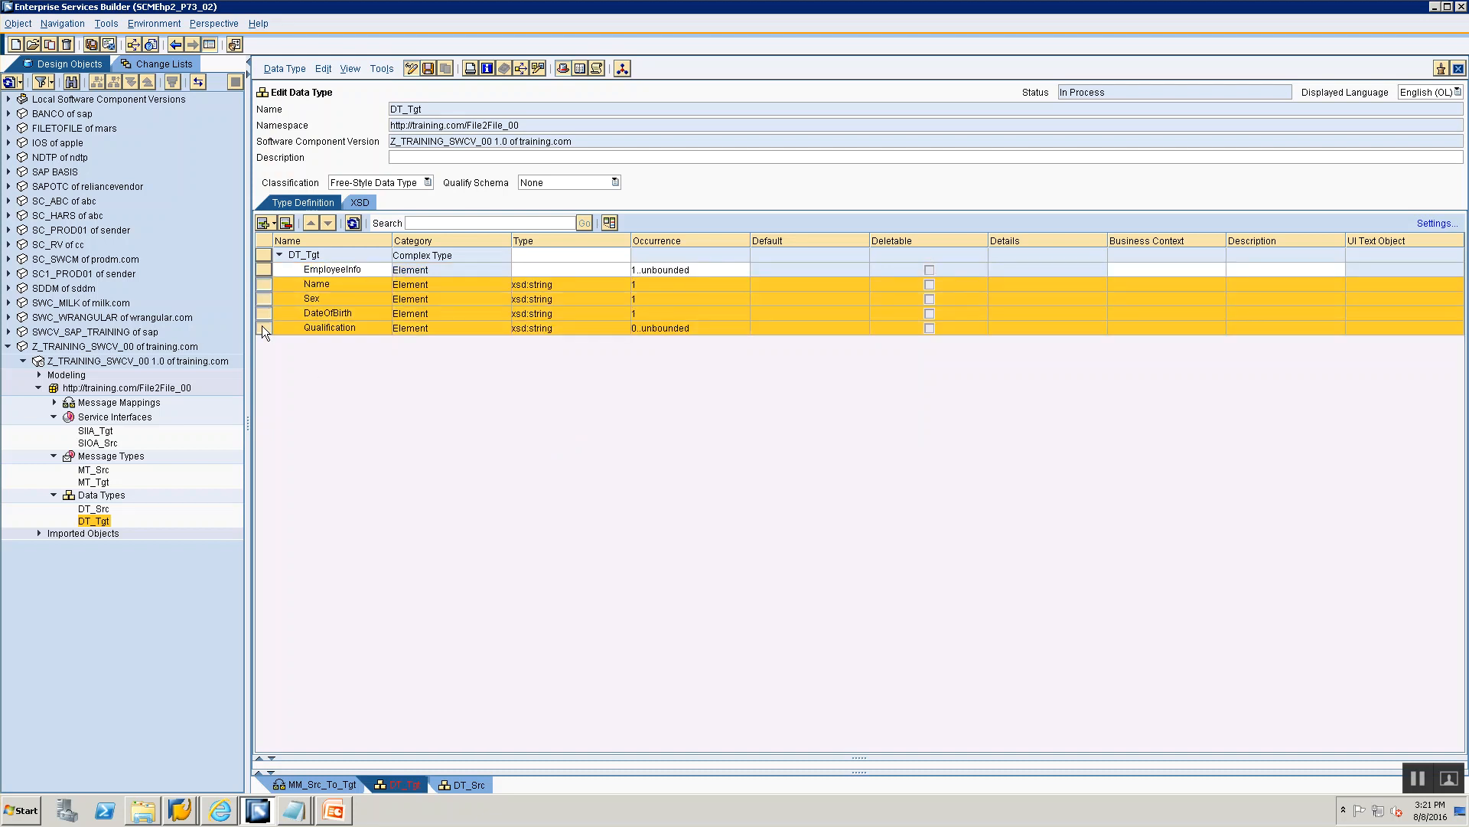
right_click(261, 326)
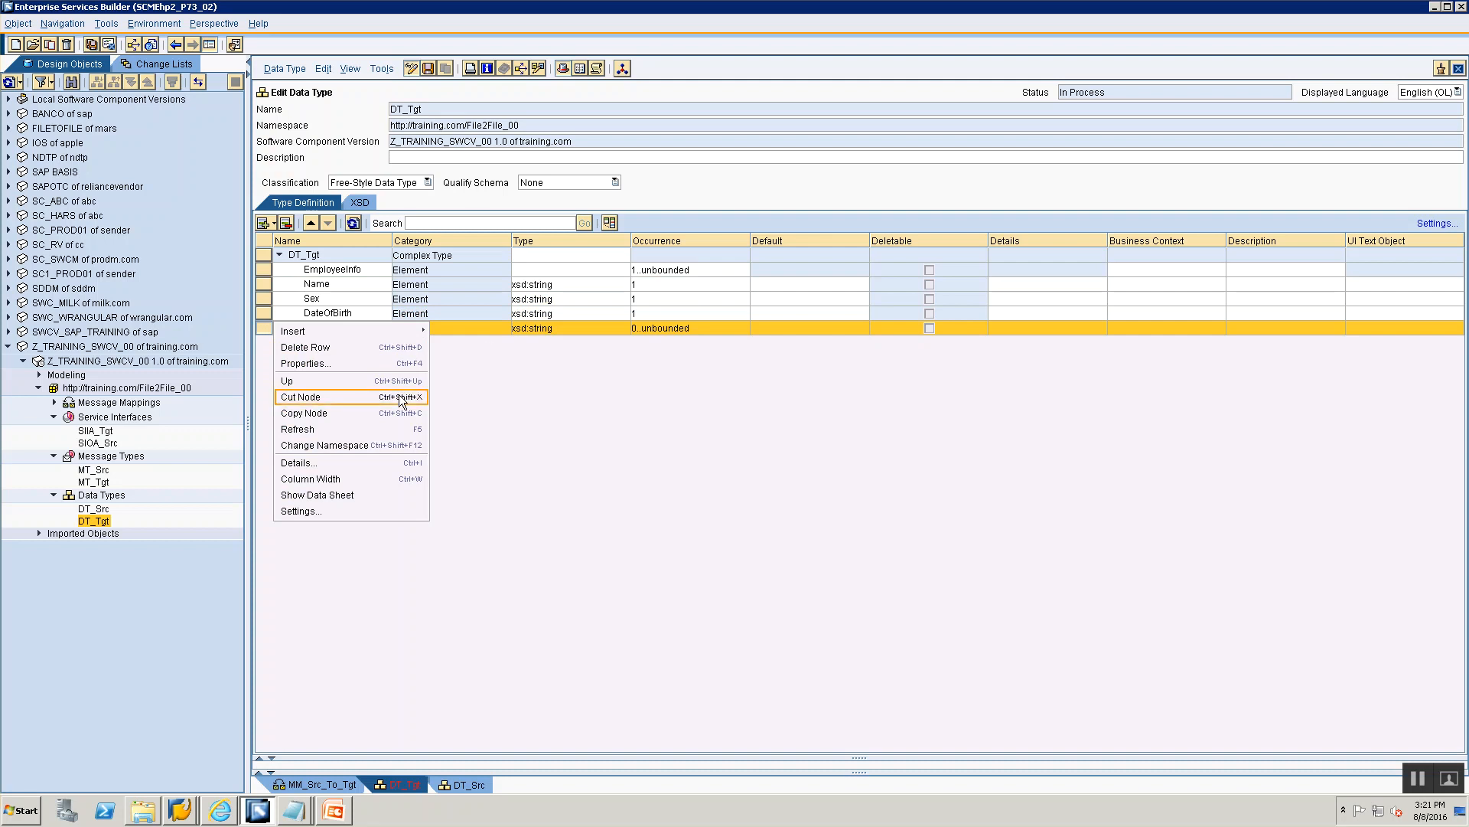
left_click(400, 398)
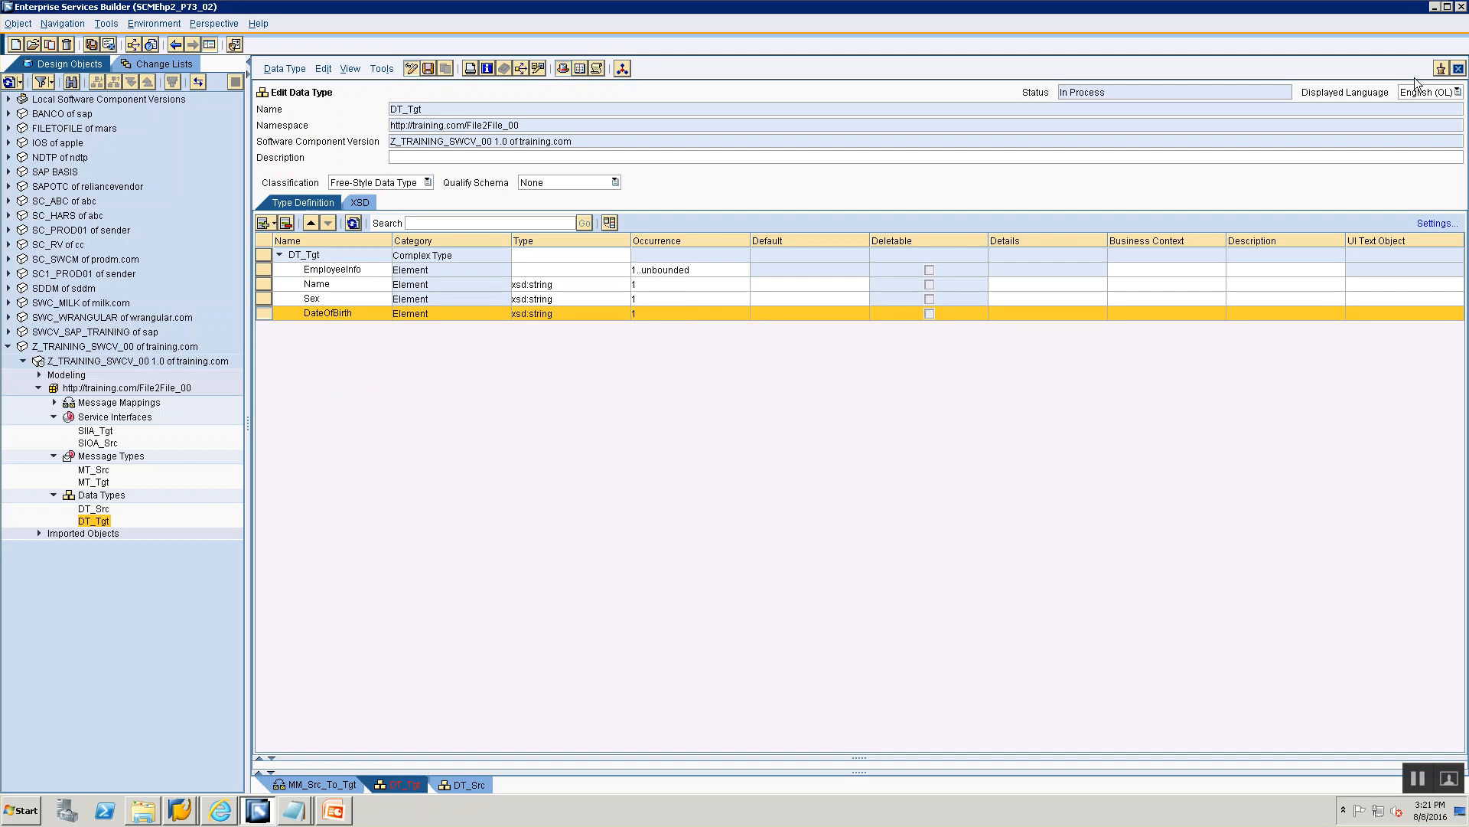
Discard the unsaved changes to DT_Tgt and switch the data type back to editing.
left_click(412, 71)
left_click(671, 458)
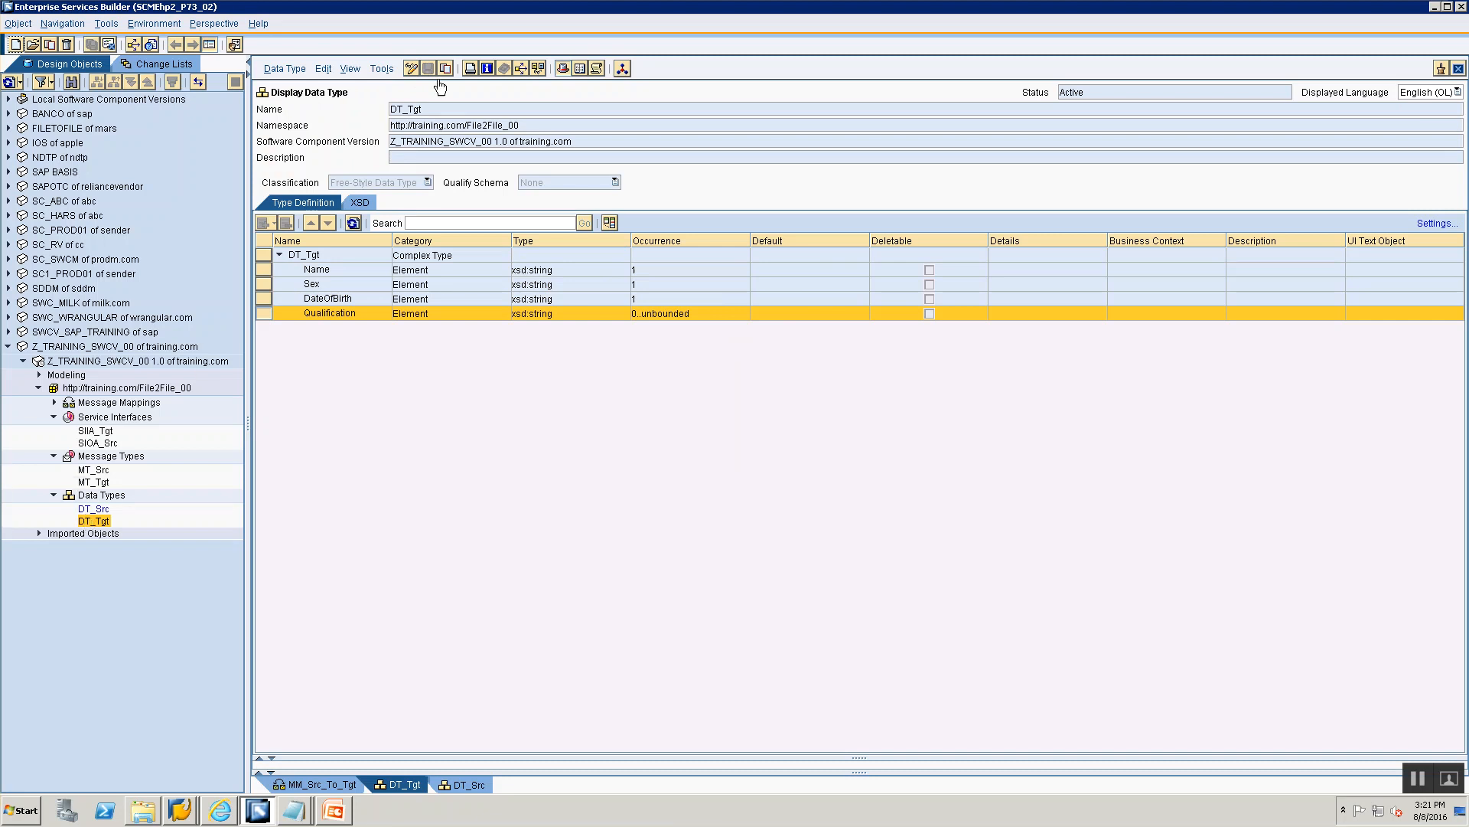
left_click(410, 69)
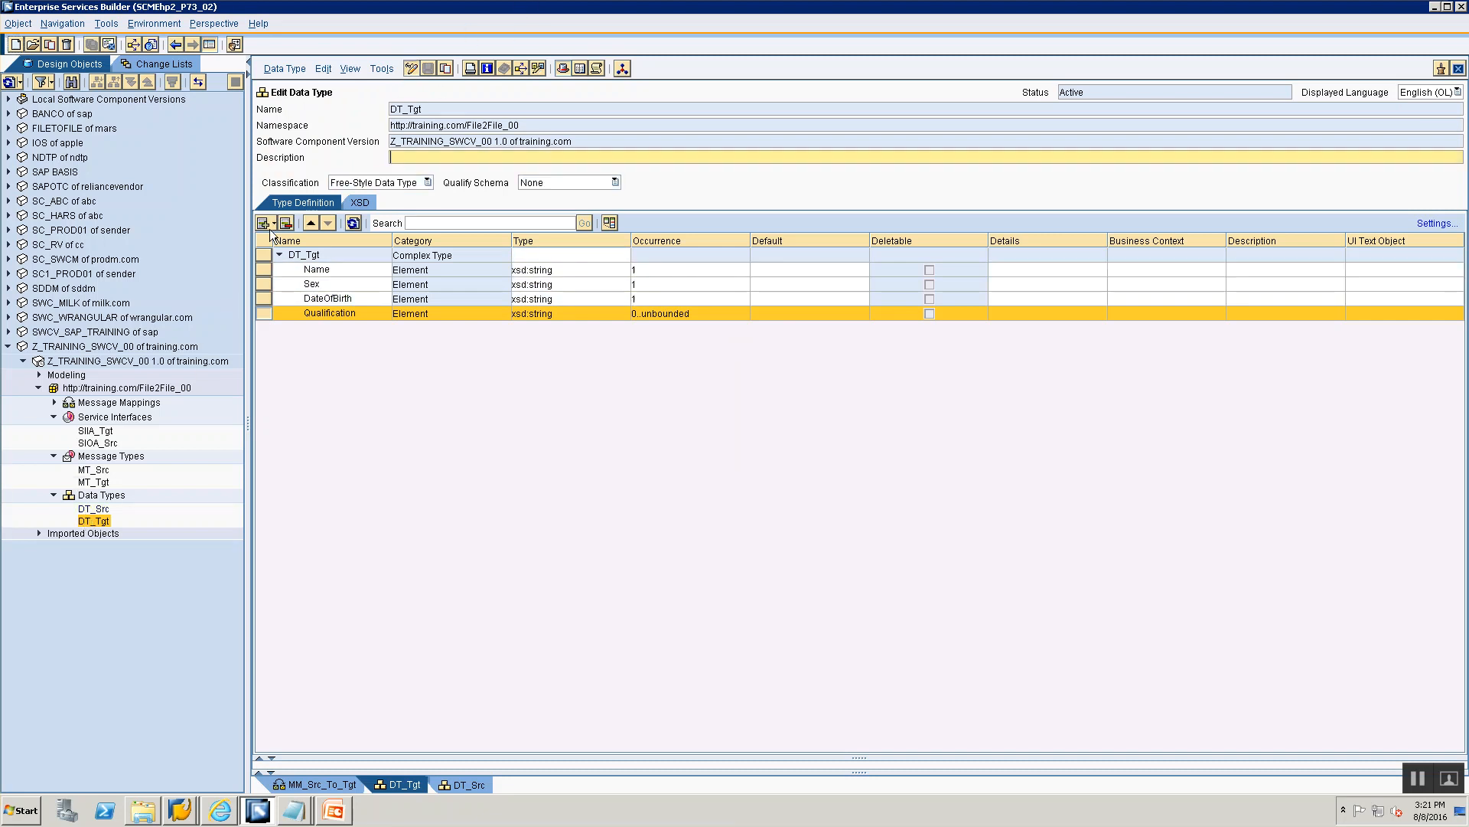
Insert a subelement named EmployeeInfo directly under the DT_Tgt root.
left_click(264, 270)
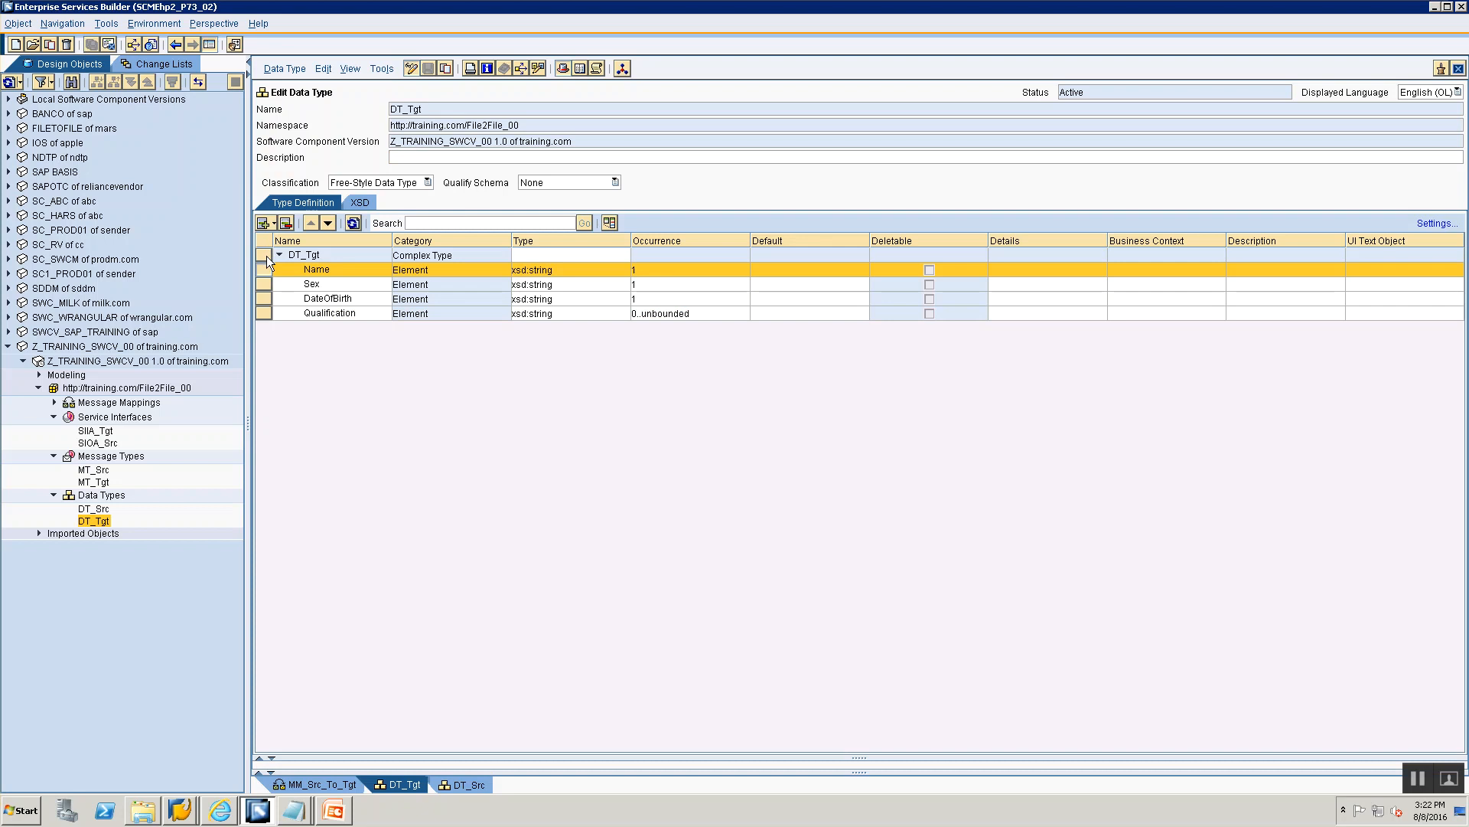
left_click(264, 256)
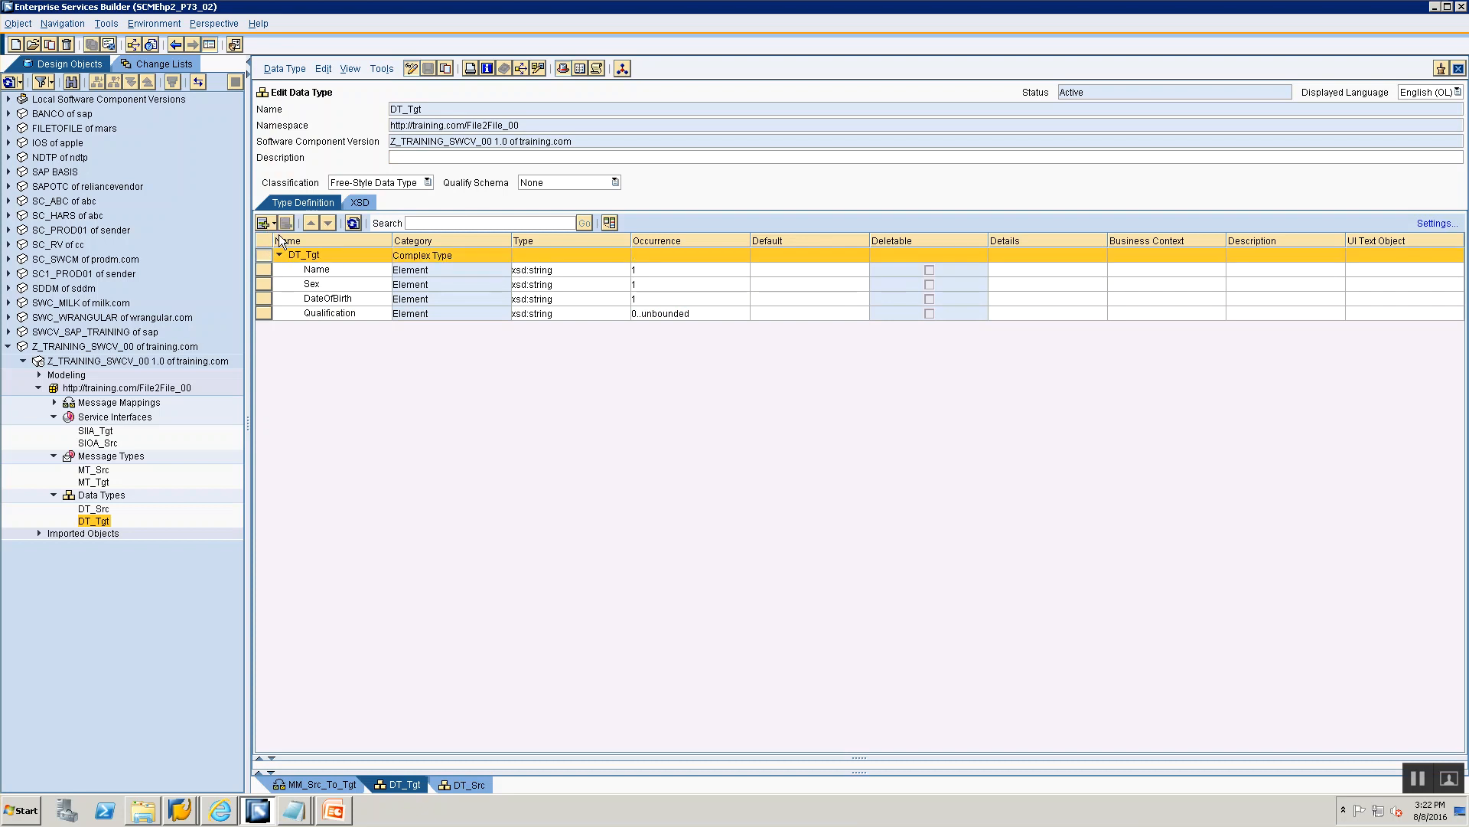
left_click(273, 224)
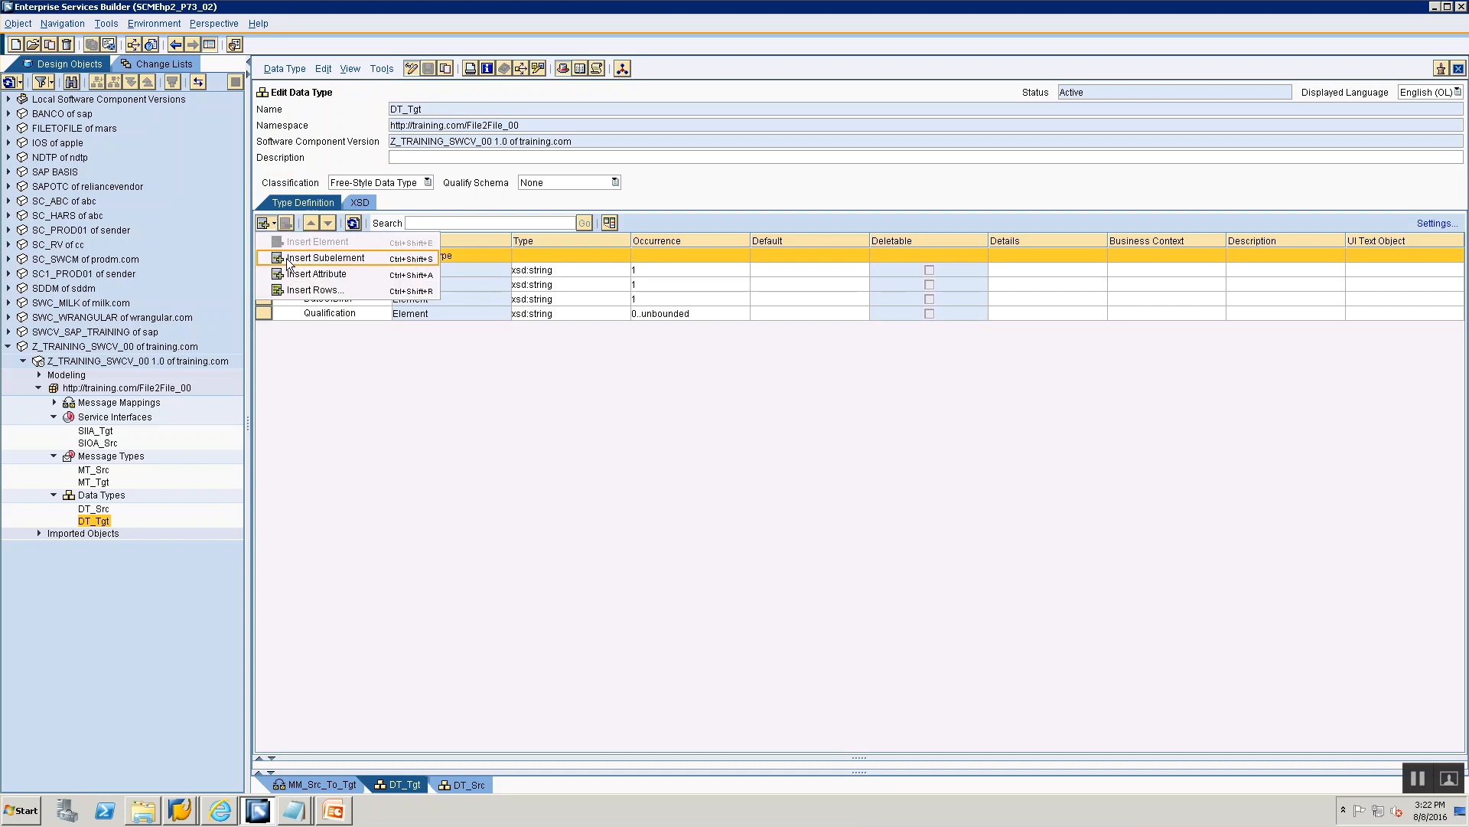
left_click(312, 259)
type("Employ")
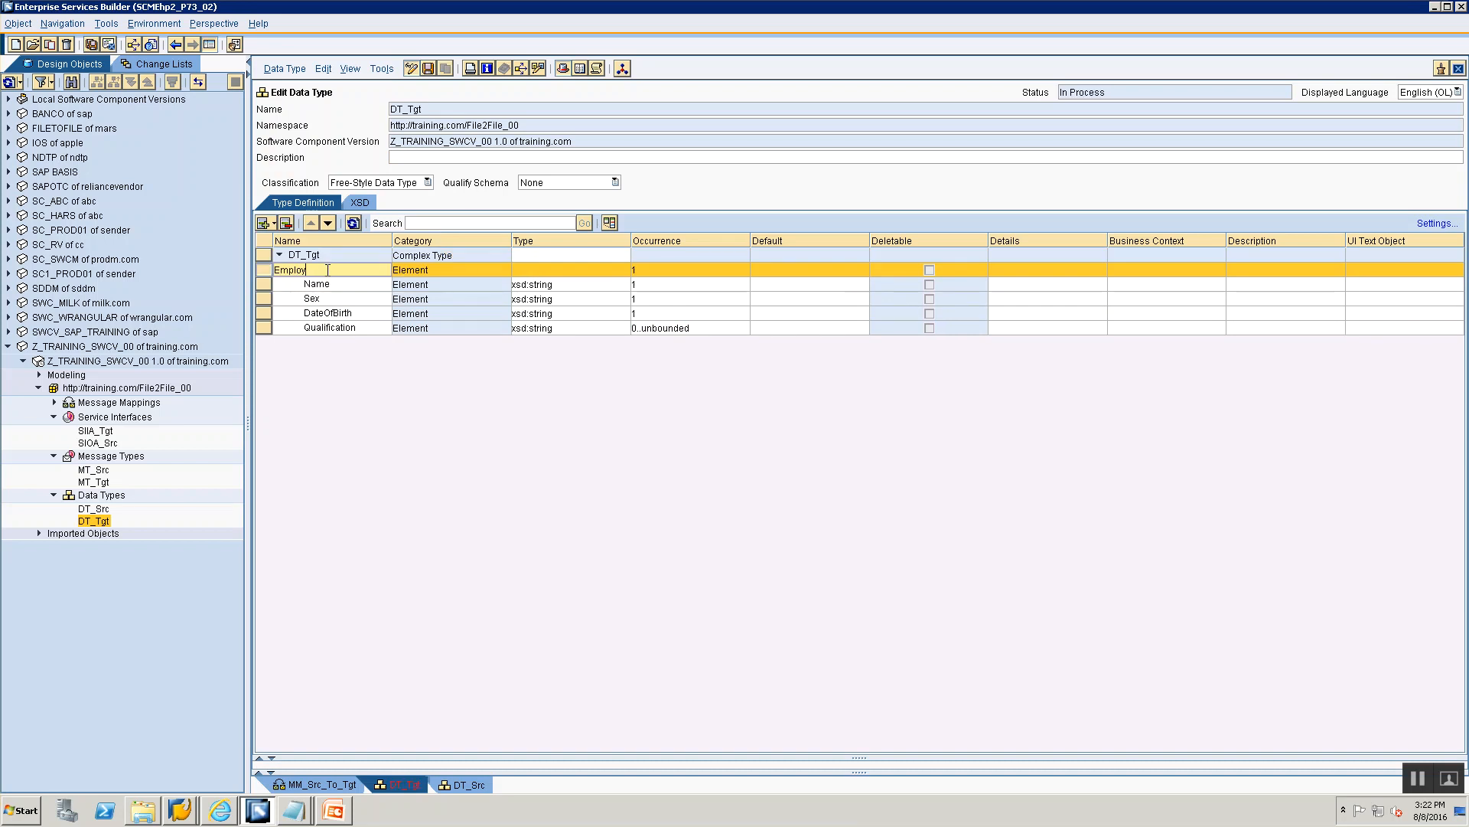
type("eeInfo")
Set the occurrence of EmployeeInfo to minOccurs 1 and maxOccurs unbounded.
left_click(714, 270)
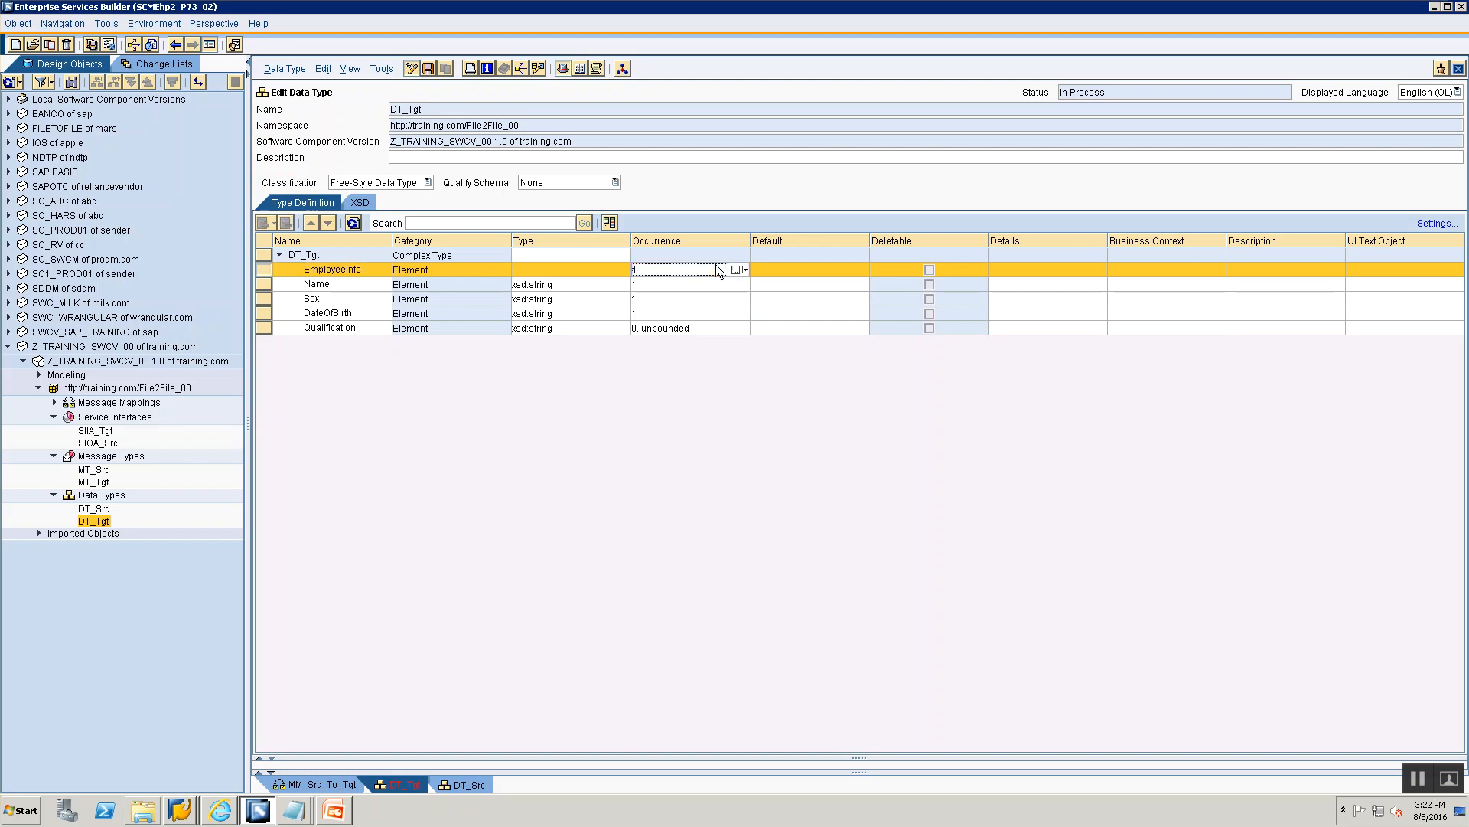
left_click(745, 269)
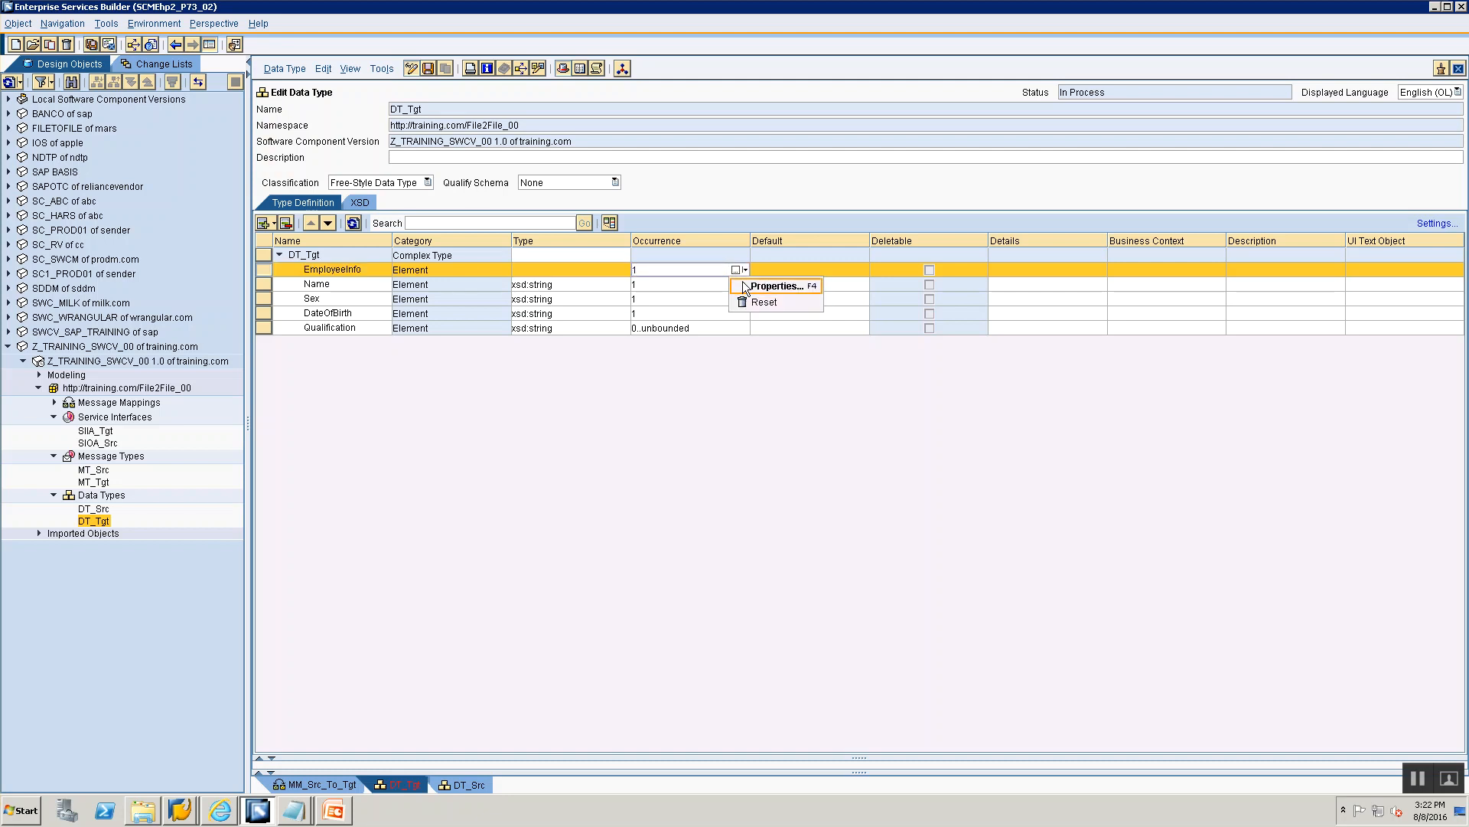
left_click(750, 286)
left_click(745, 392)
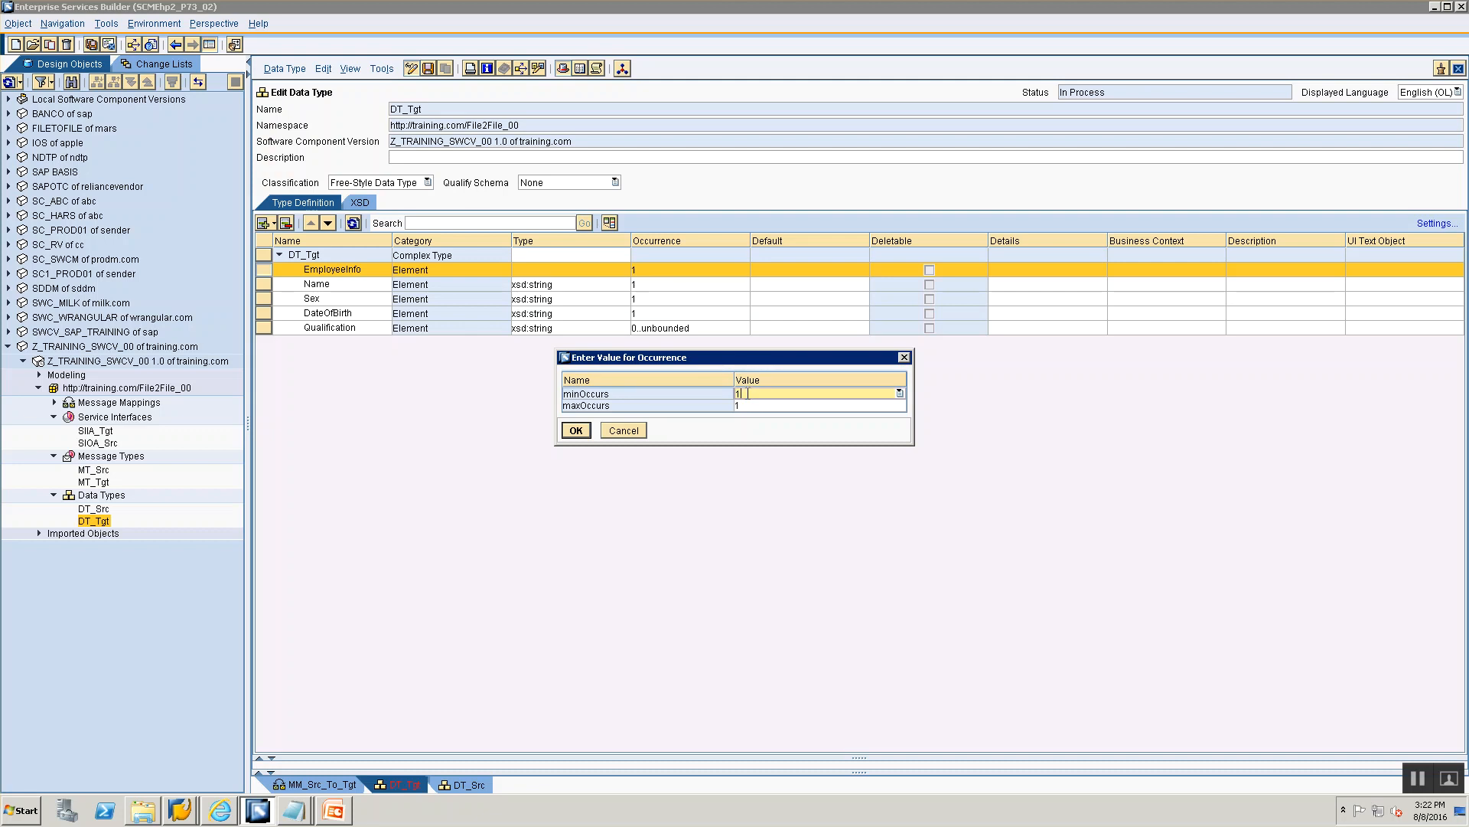
left_click(748, 406)
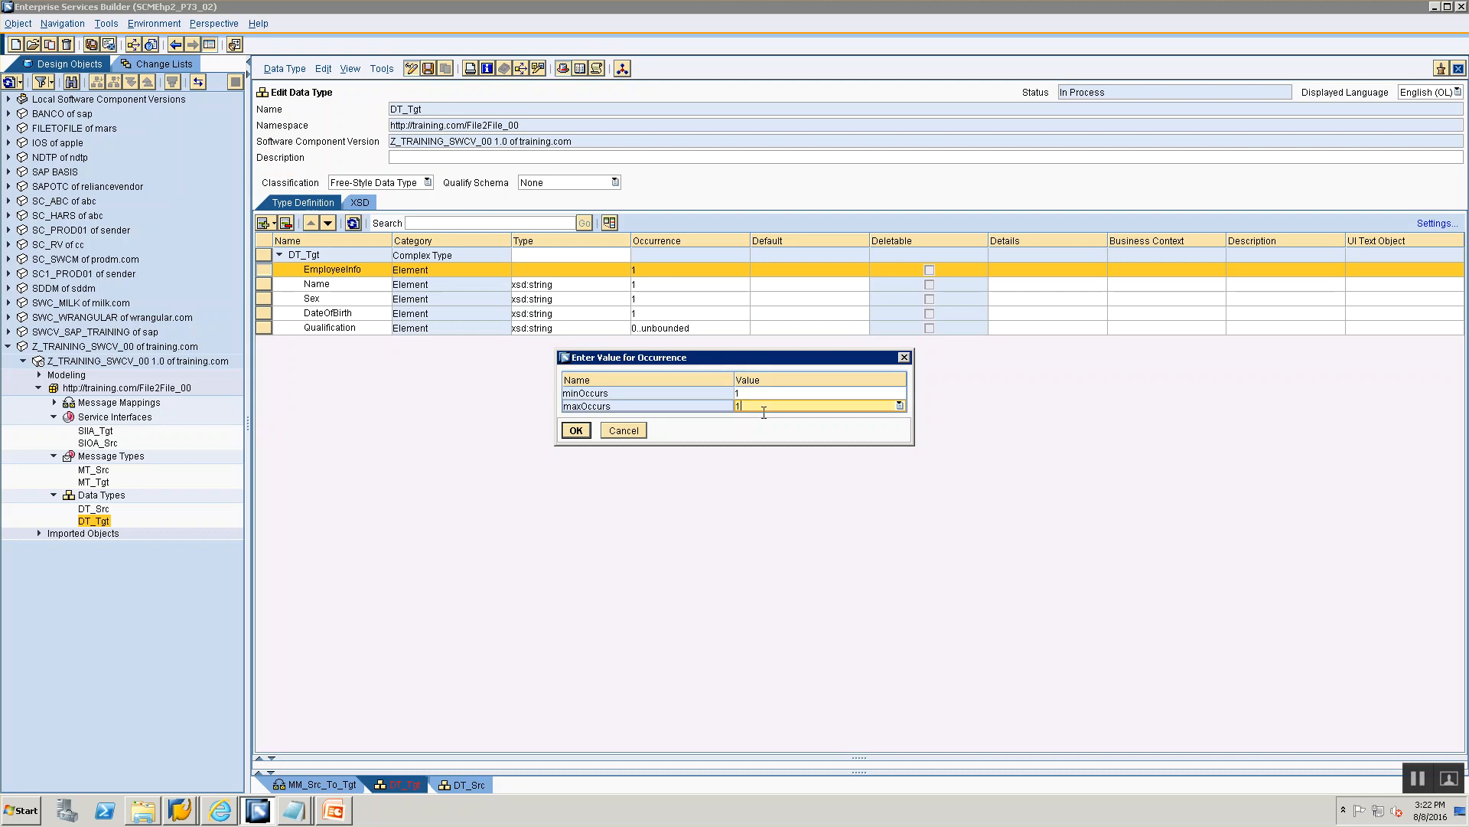
left_click(899, 405)
left_click(814, 433)
left_click(579, 435)
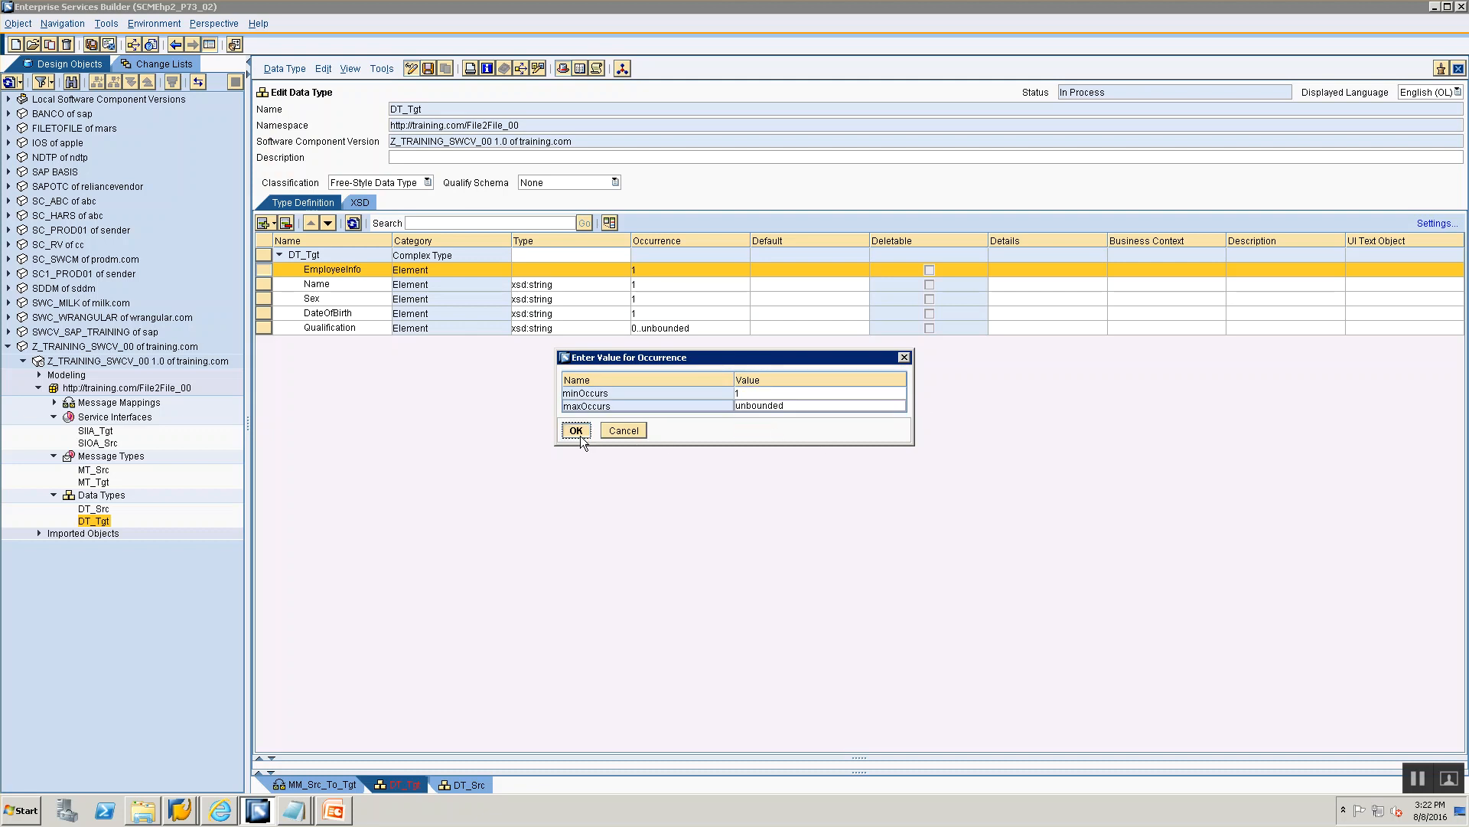
Delete the root-level elements Name, Sex, DateOfBirth and Qualification from DT_Tgt.
left_click(263, 284)
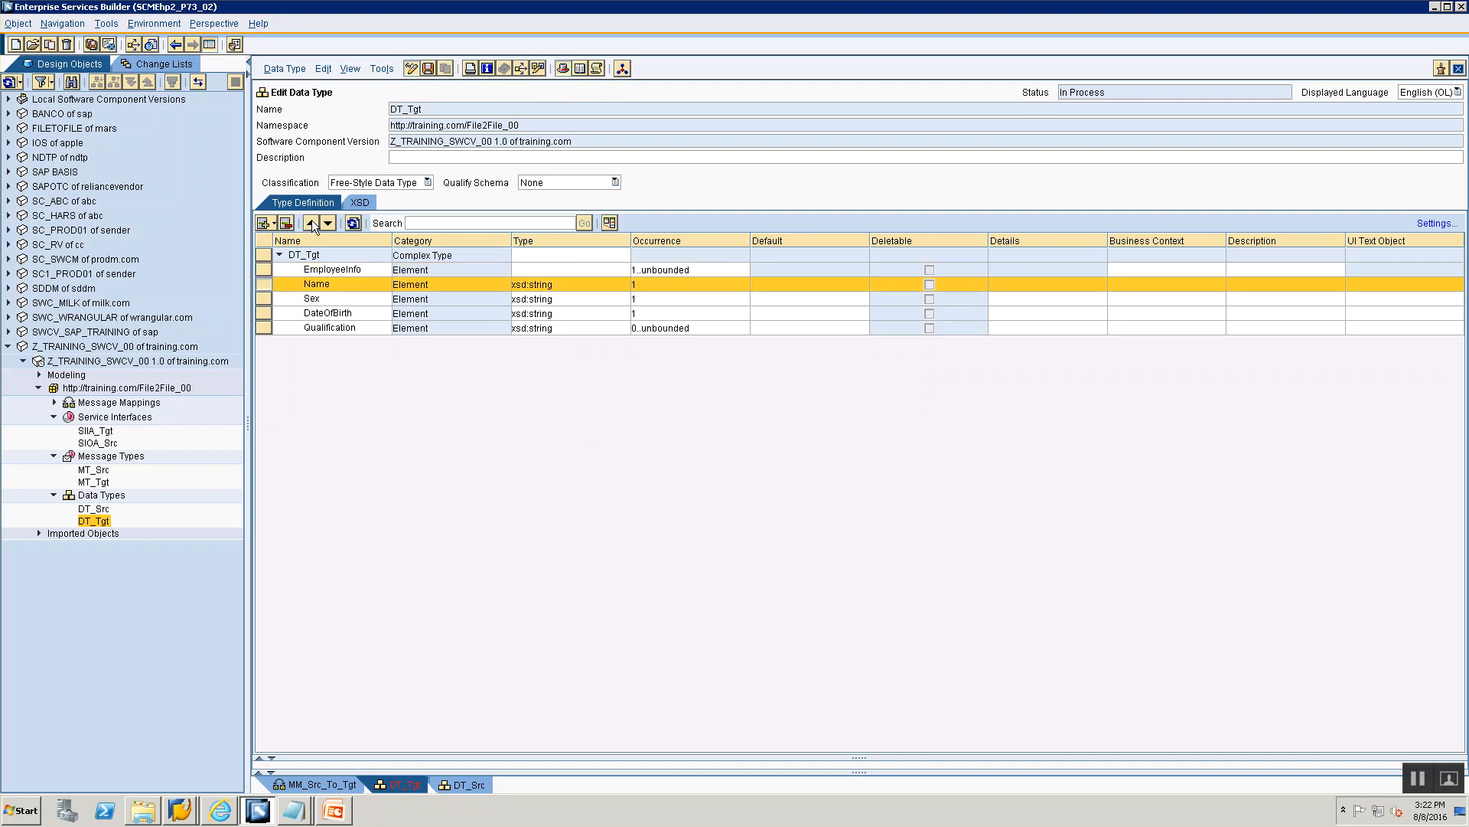
left_click(259, 329, "shift")
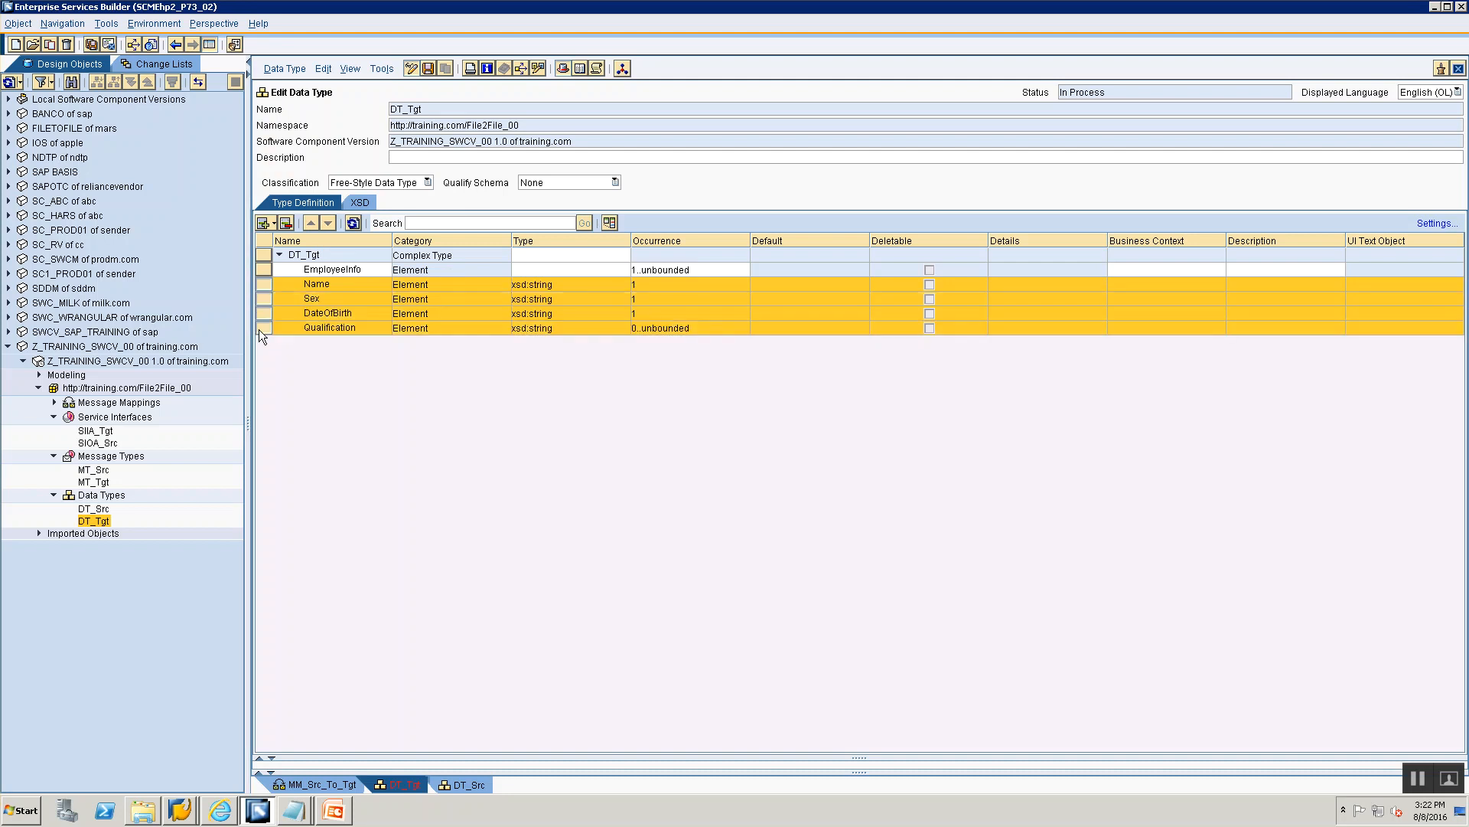
left_click(286, 223)
Insert a subelement called Name with type xsd:string under EmployeeInfo.
left_click(274, 223)
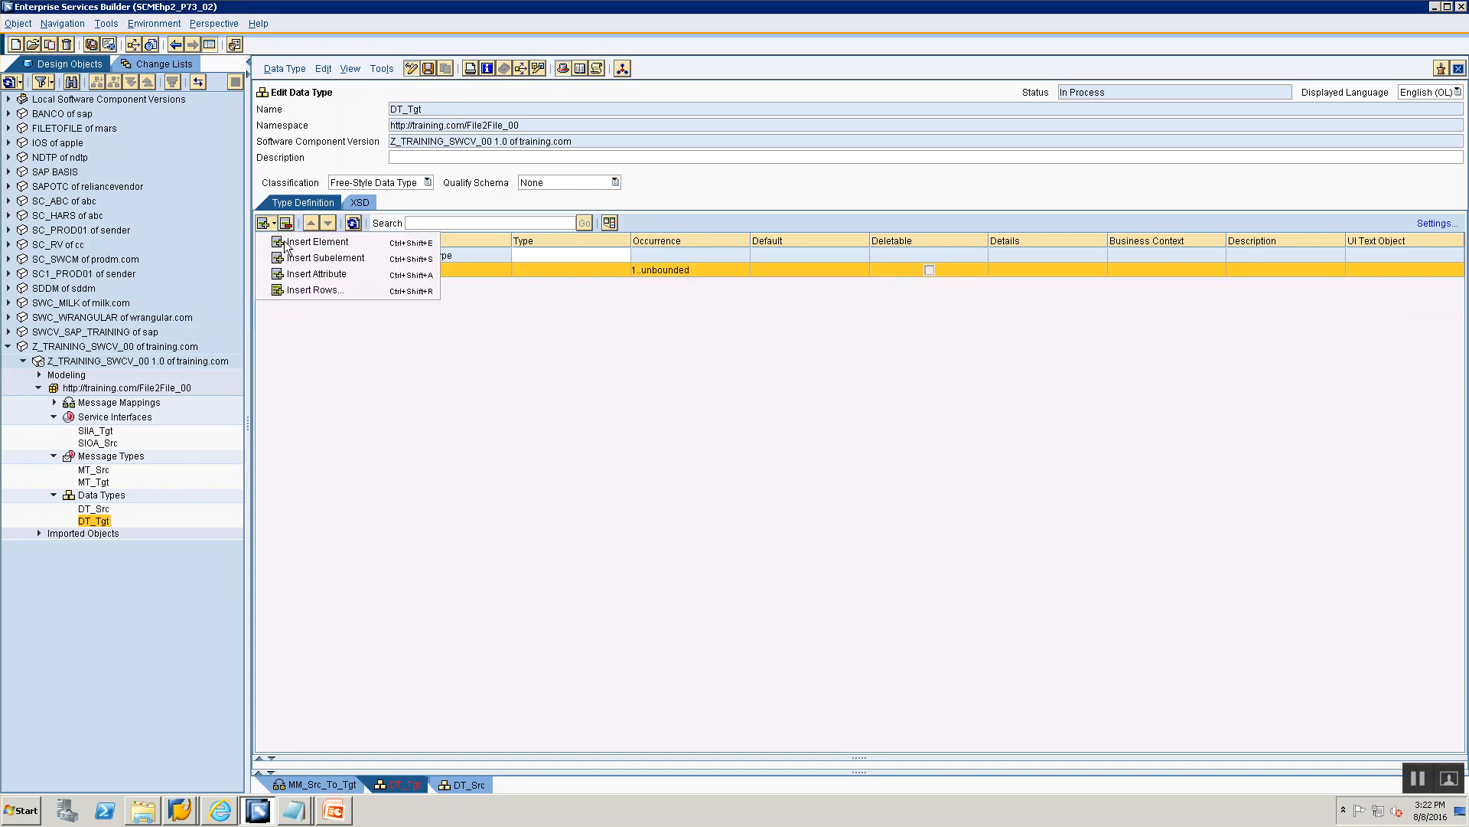
left_click(299, 260)
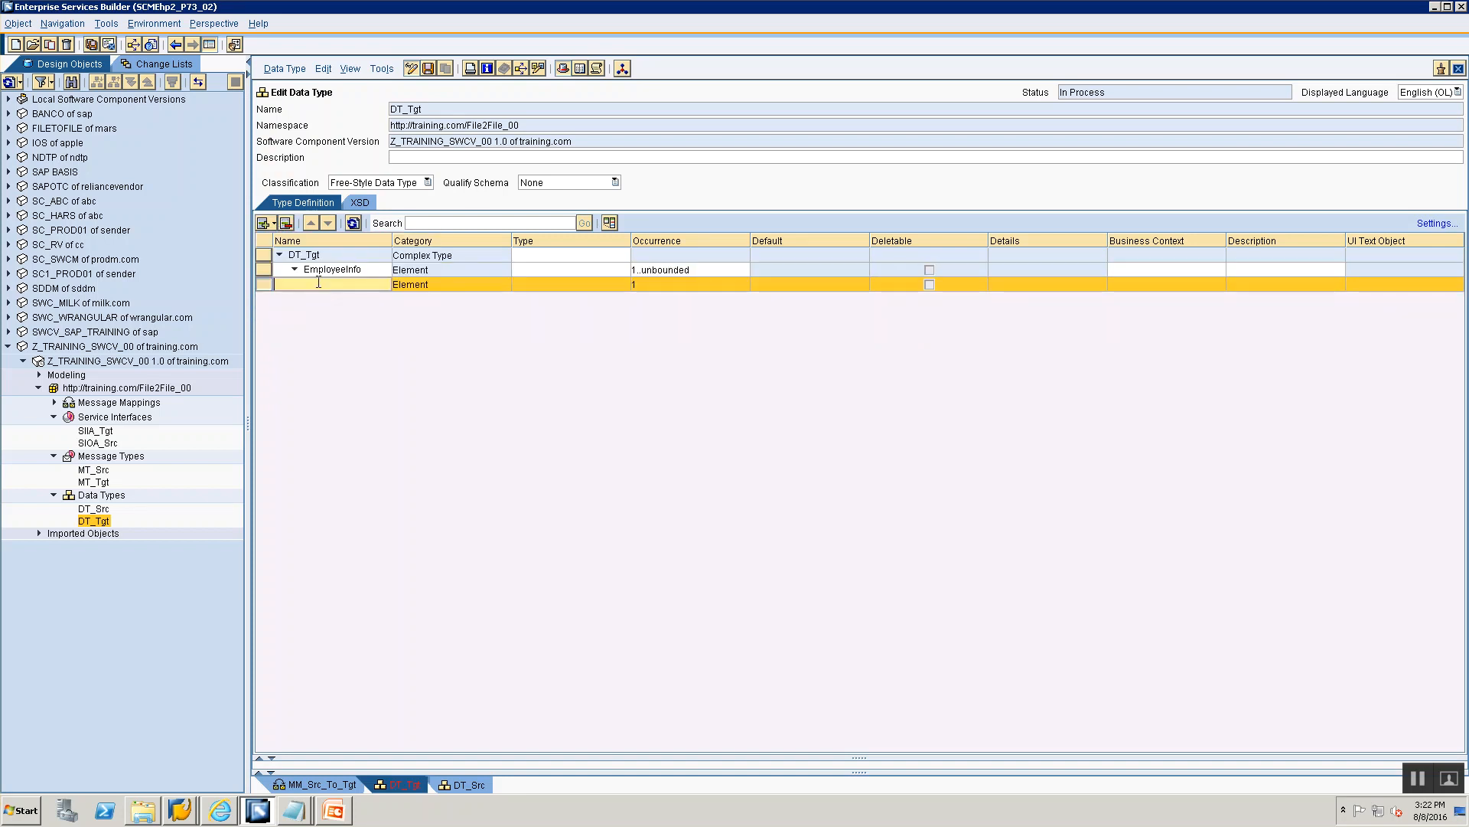
type("Name")
left_click(620, 286)
left_click(624, 288)
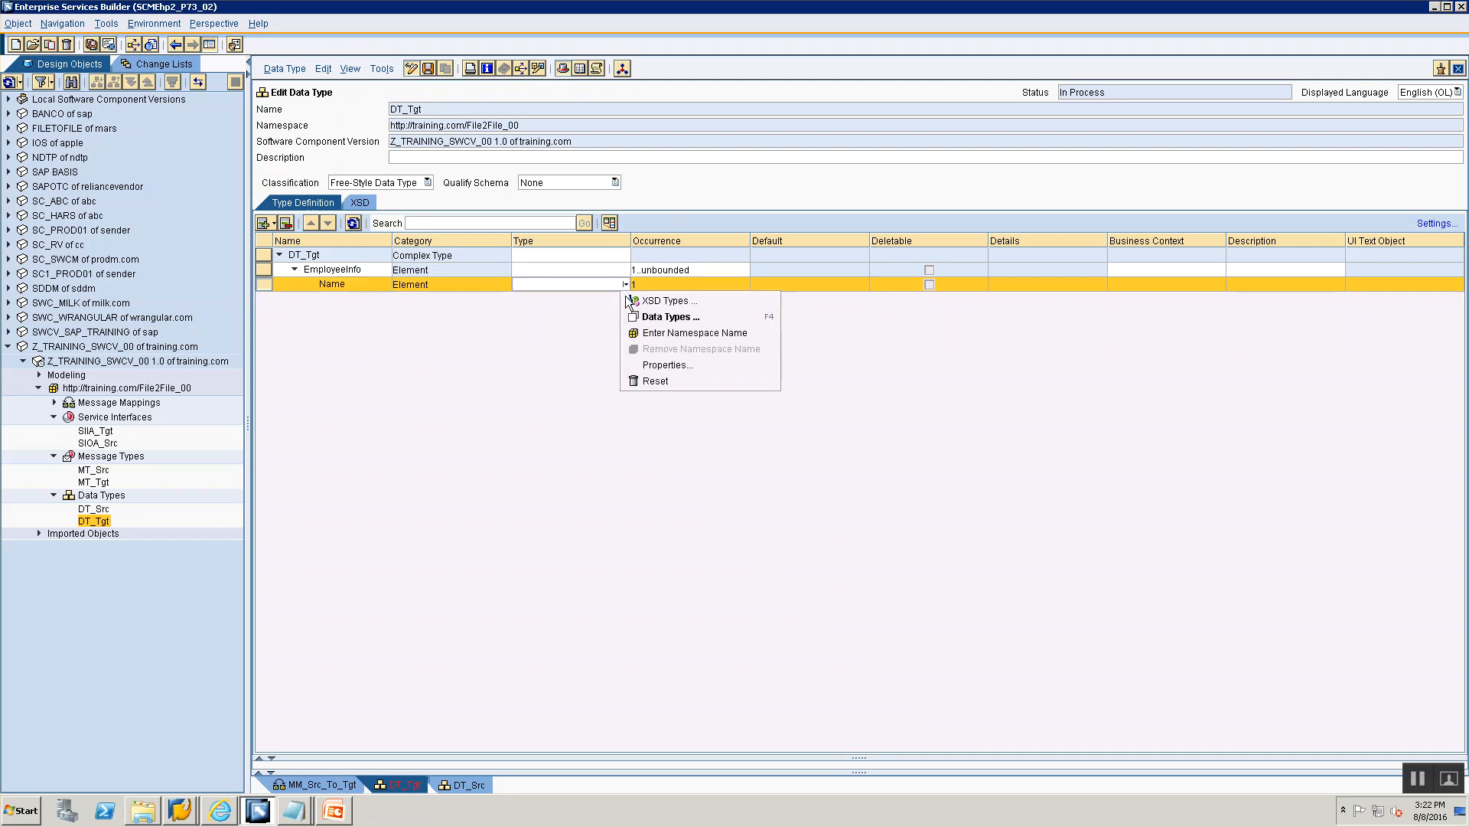
left_click(629, 300)
left_click(553, 300)
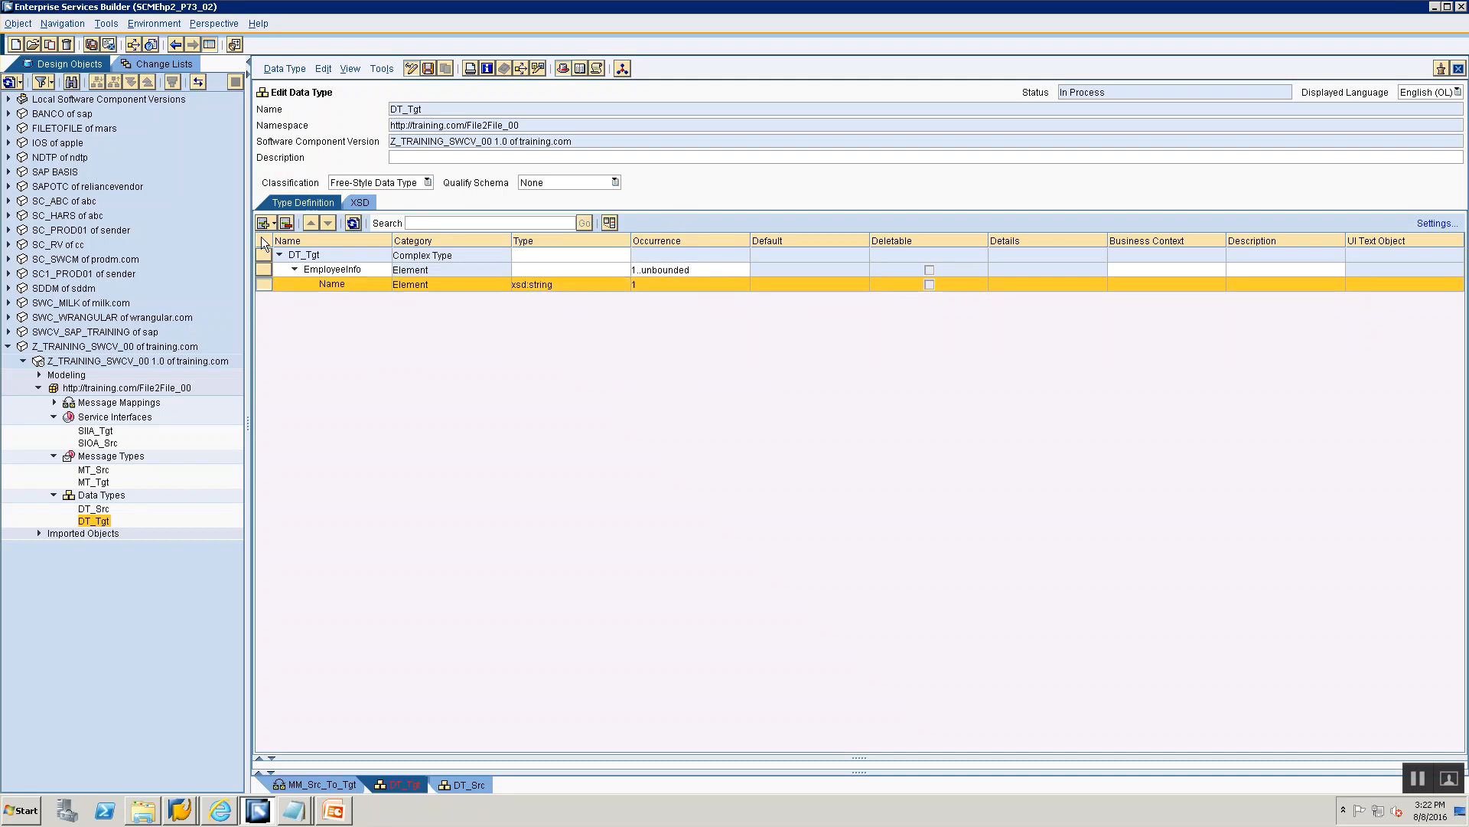
Insert an element called DOB with type xsd:string after Name in EmployeeInfo.
left_click(274, 223)
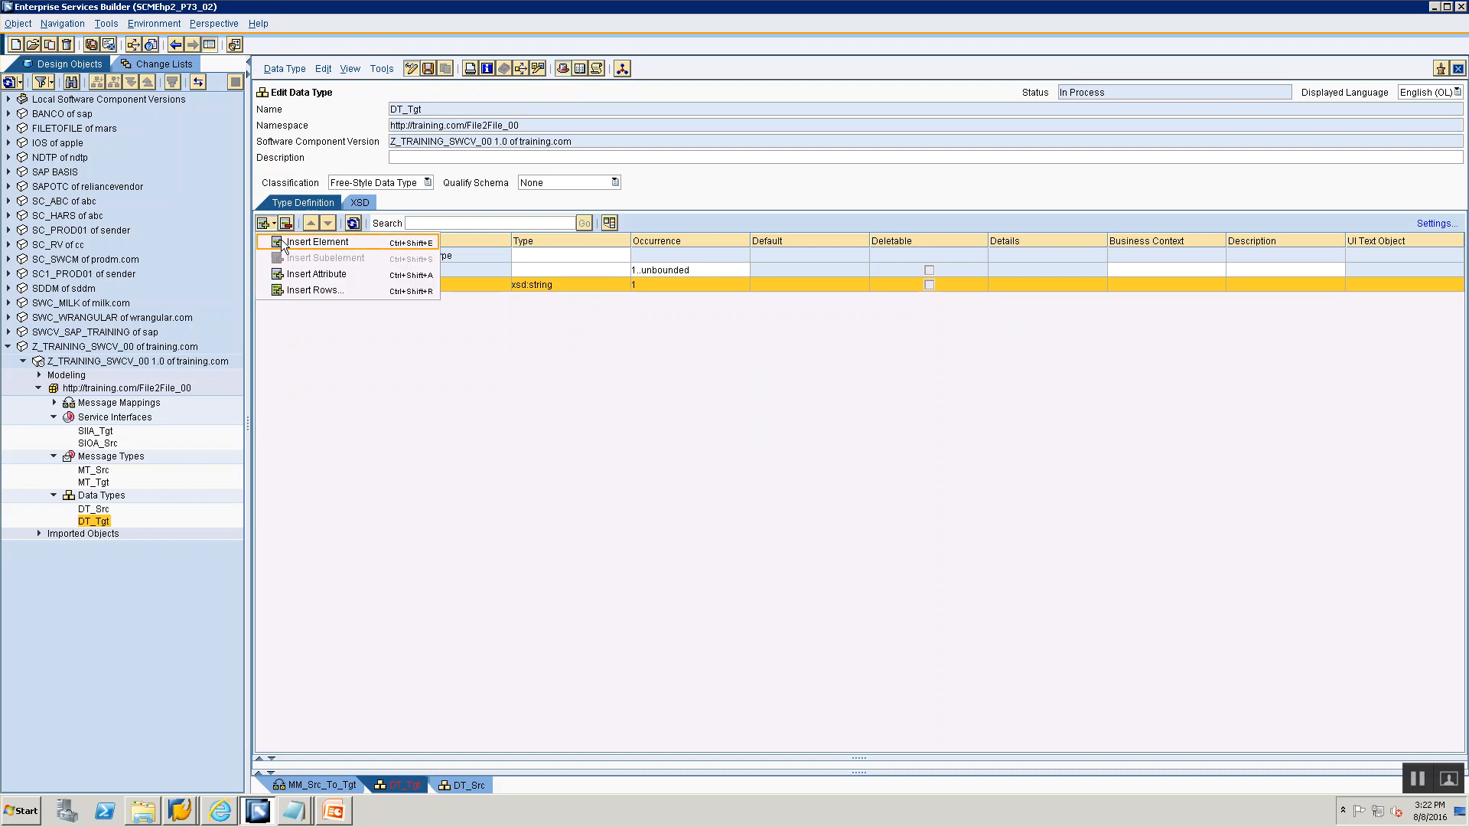
left_click(342, 294)
type("DOB")
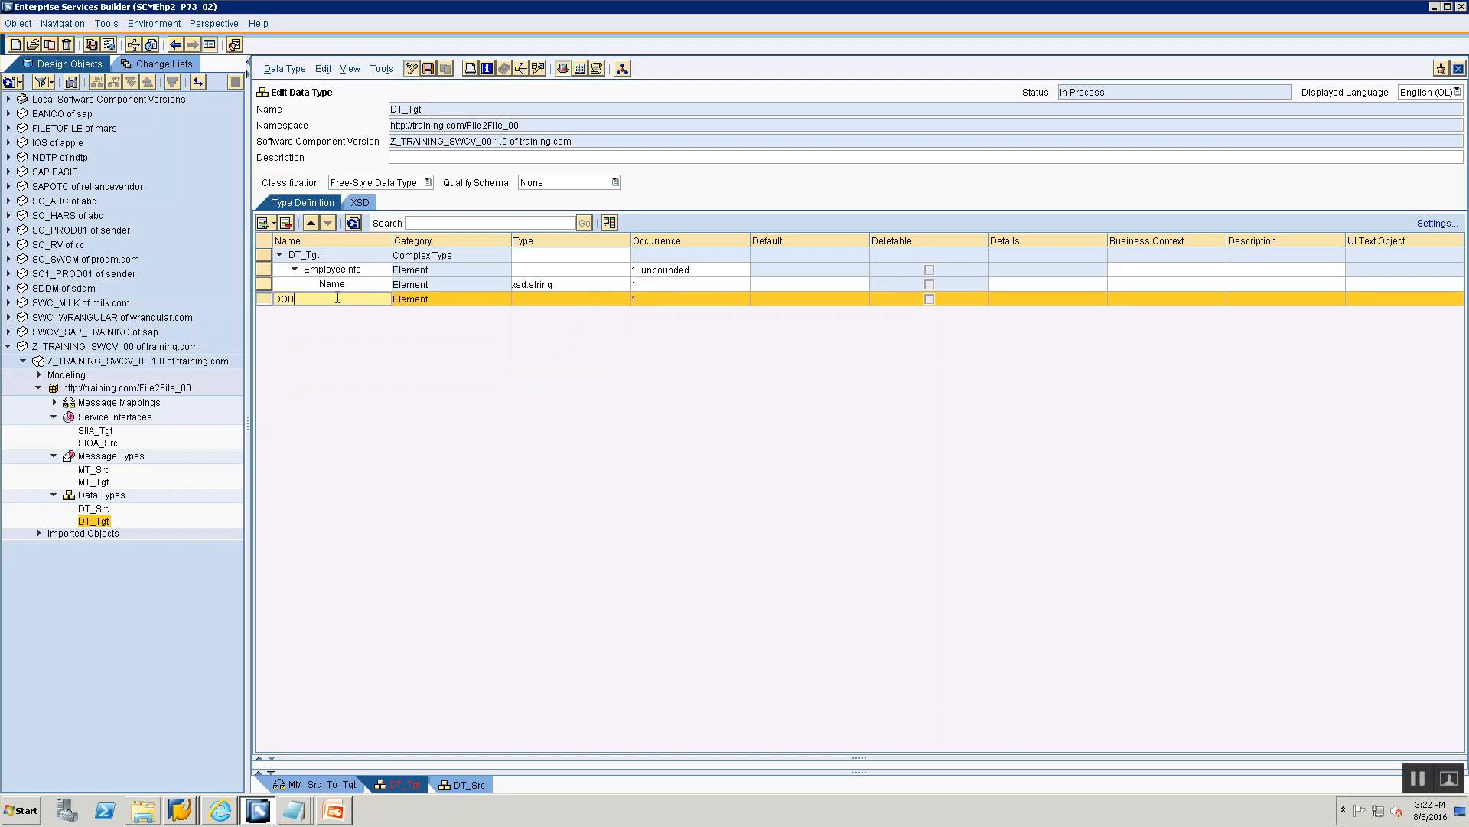
left_click(567, 298)
left_click(626, 298)
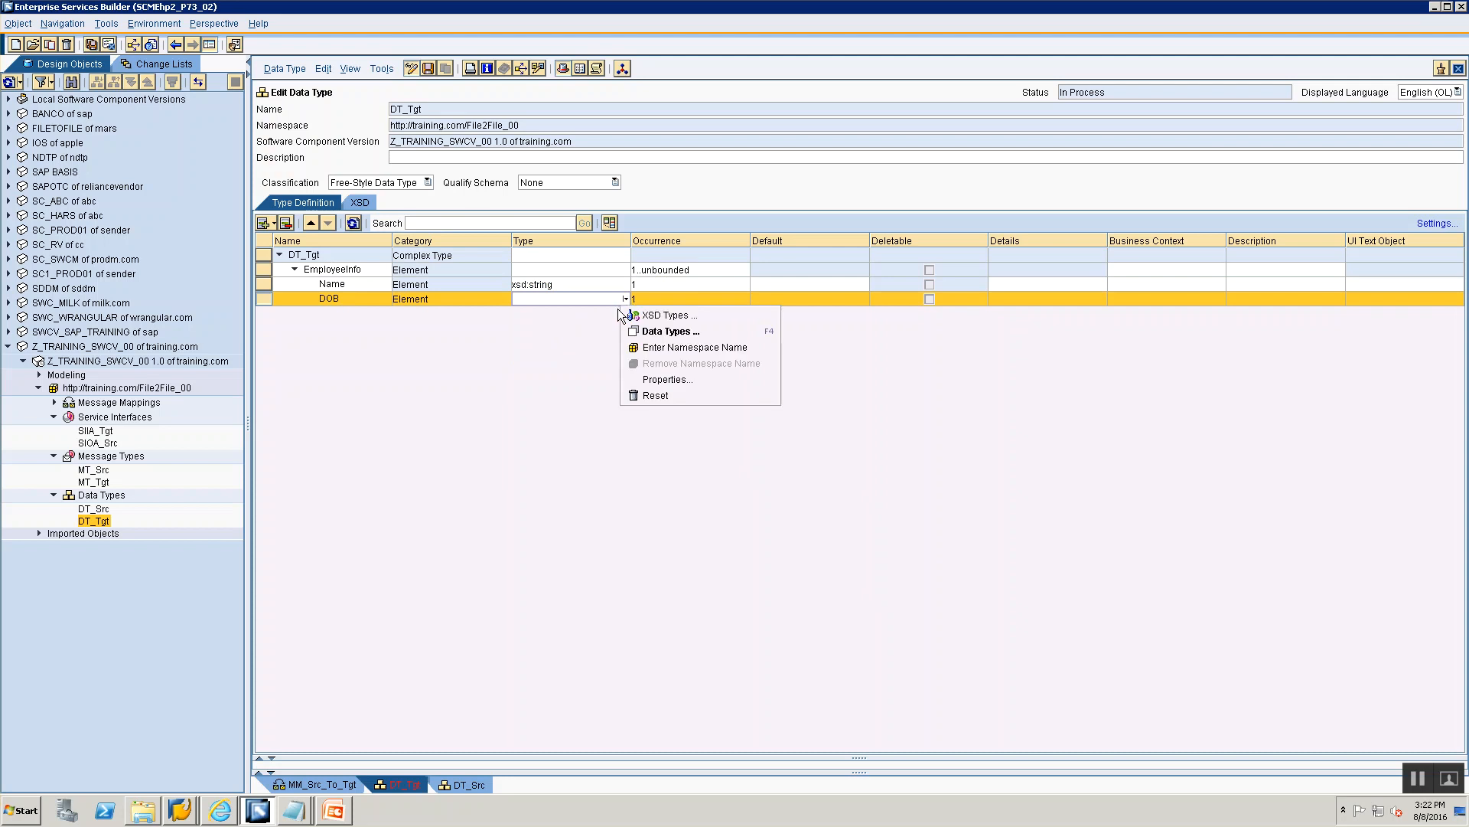
left_click(637, 315)
left_click(539, 316)
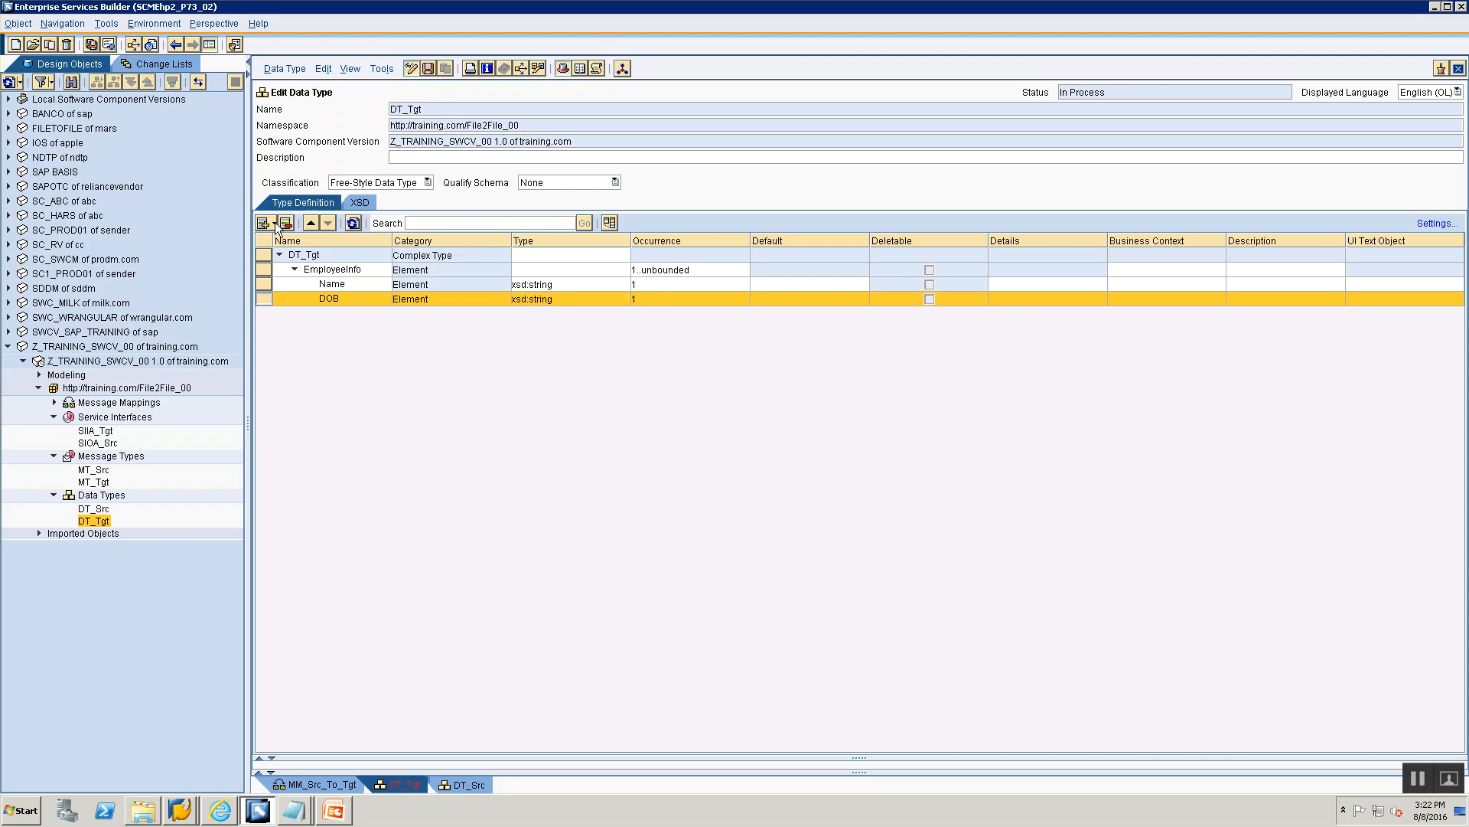
Insert an element called Sex with type xsd:string after DOB in EmployeeInfo.
left_click(274, 223)
left_click(317, 242)
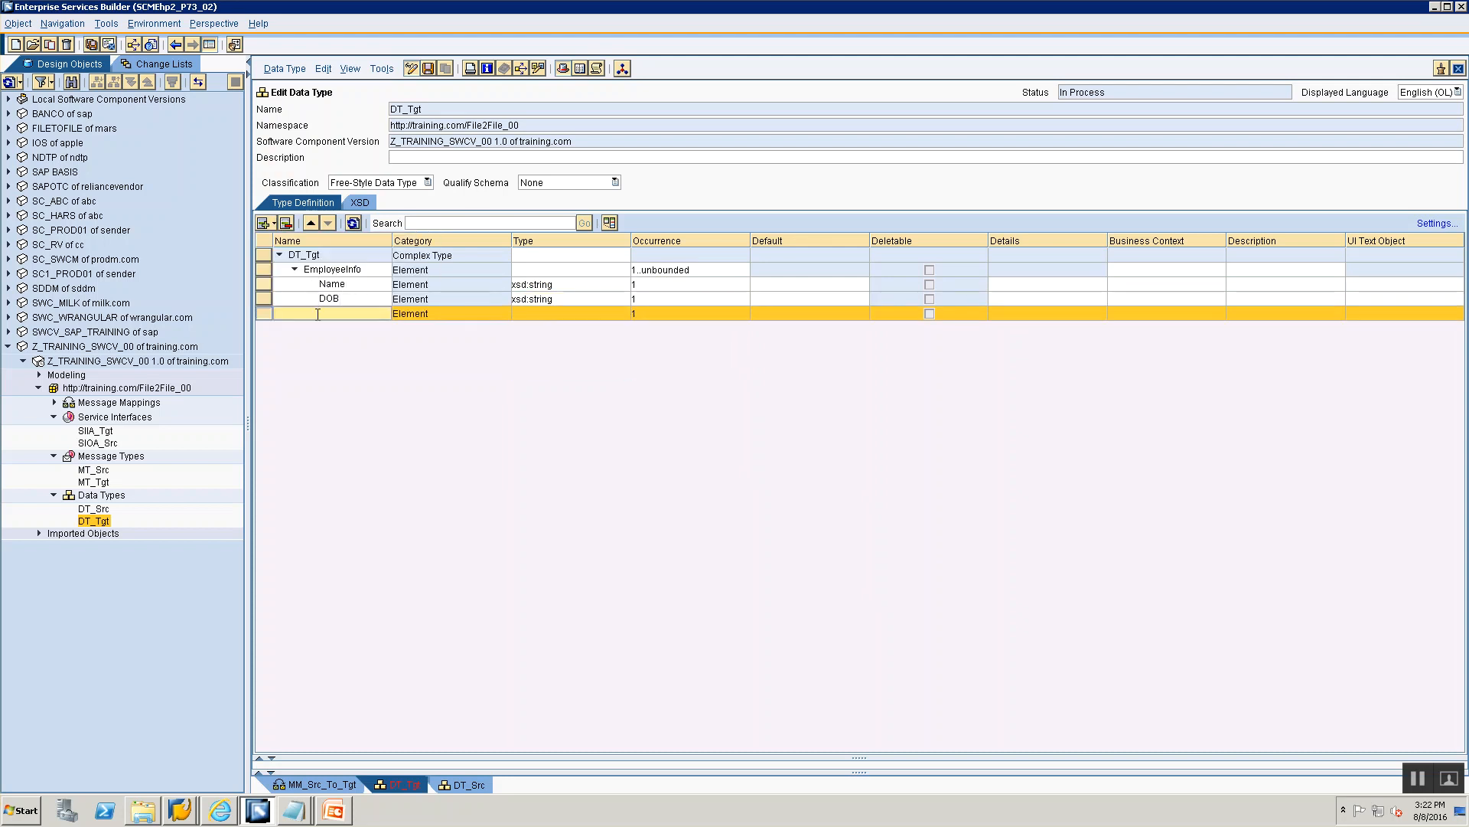
type("Sex")
left_click(600, 316)
left_click(625, 314)
left_click(629, 330)
left_click(556, 329)
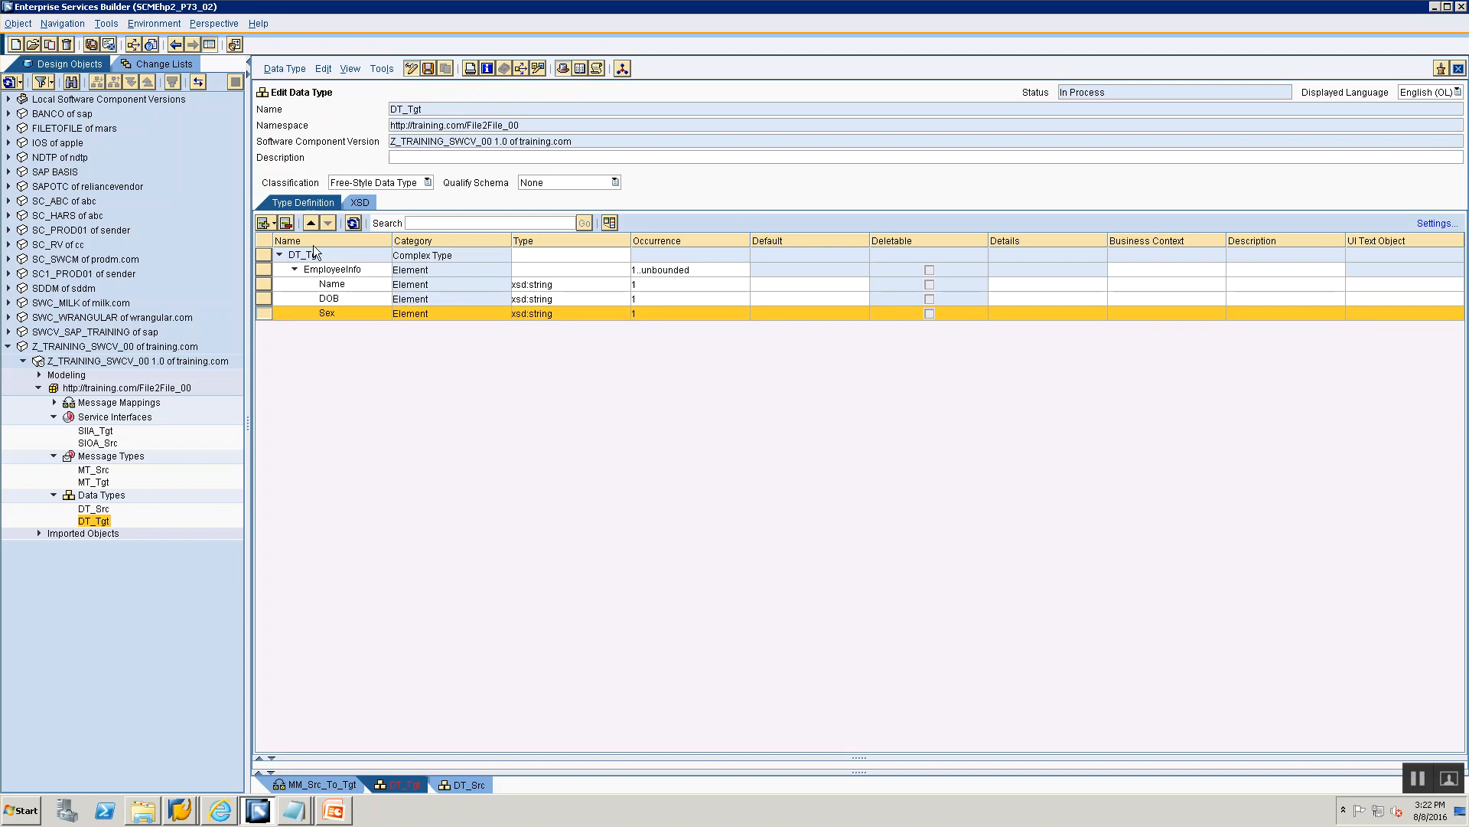
Insert an element called Qualifications after Sex in EmployeeInfo.
left_click(269, 225)
left_click(277, 241)
type("Qualifications")
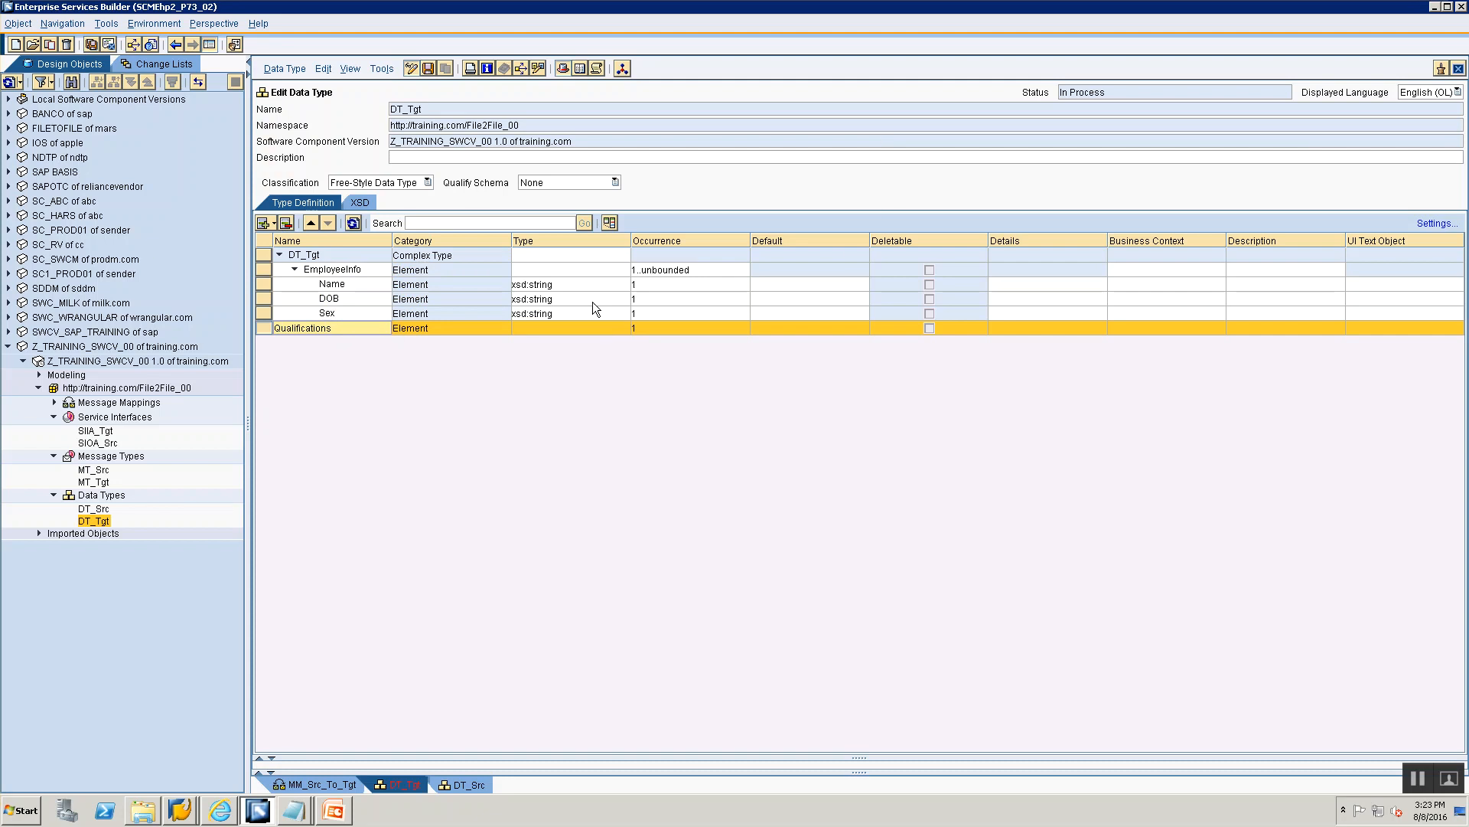
Rename the DOB element in EmployeeInfo to DateOfBirth.
left_click(337, 298)
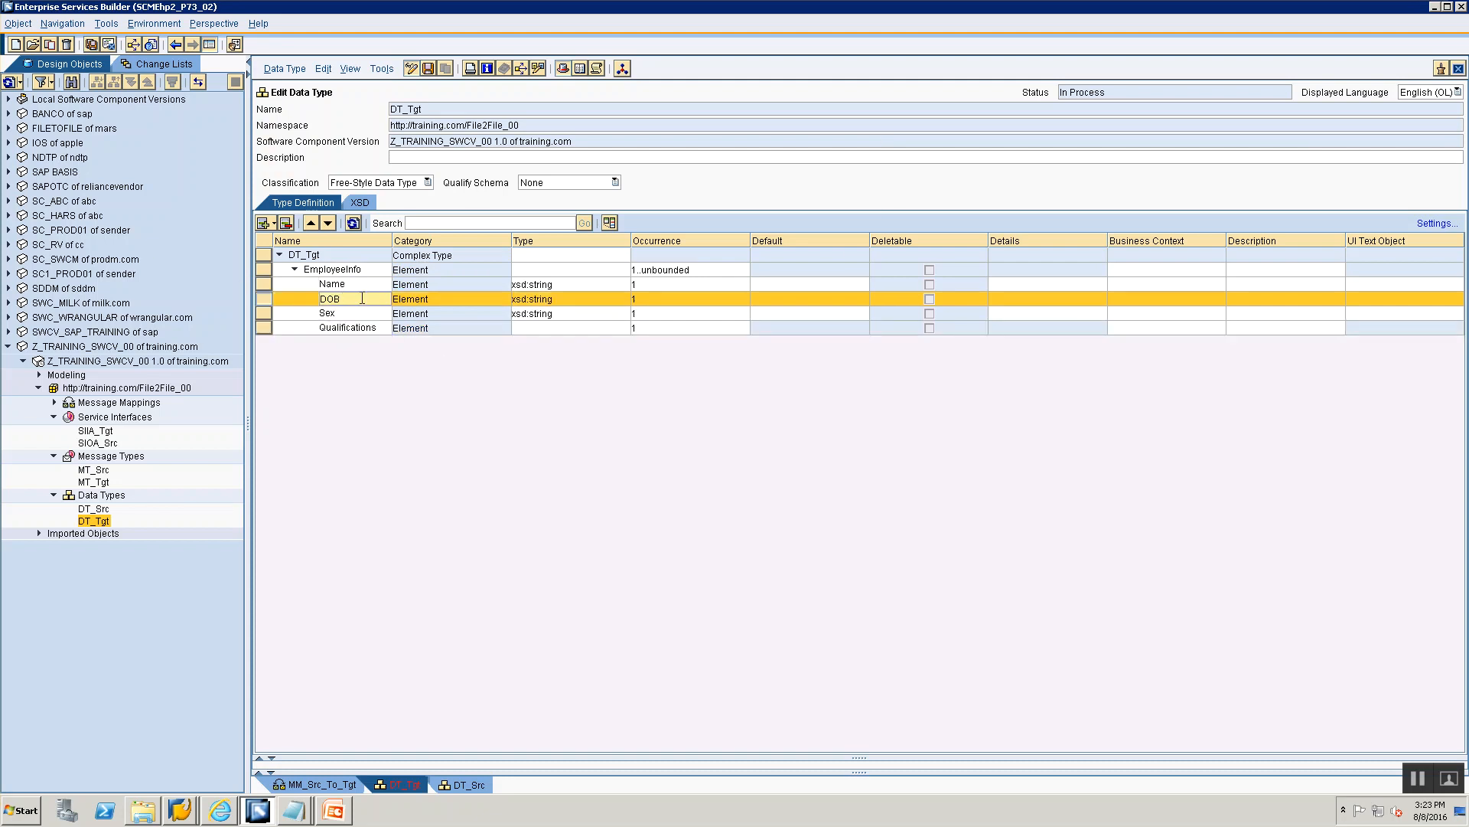
key("BackSpace")
key("BackSpace")
type("ay")
type("t")
key("BackSpace")
key("BackSpace")
type("teOfBirth")
Assign the XSD type xsd:string to the Qualifications element.
left_click(614, 327)
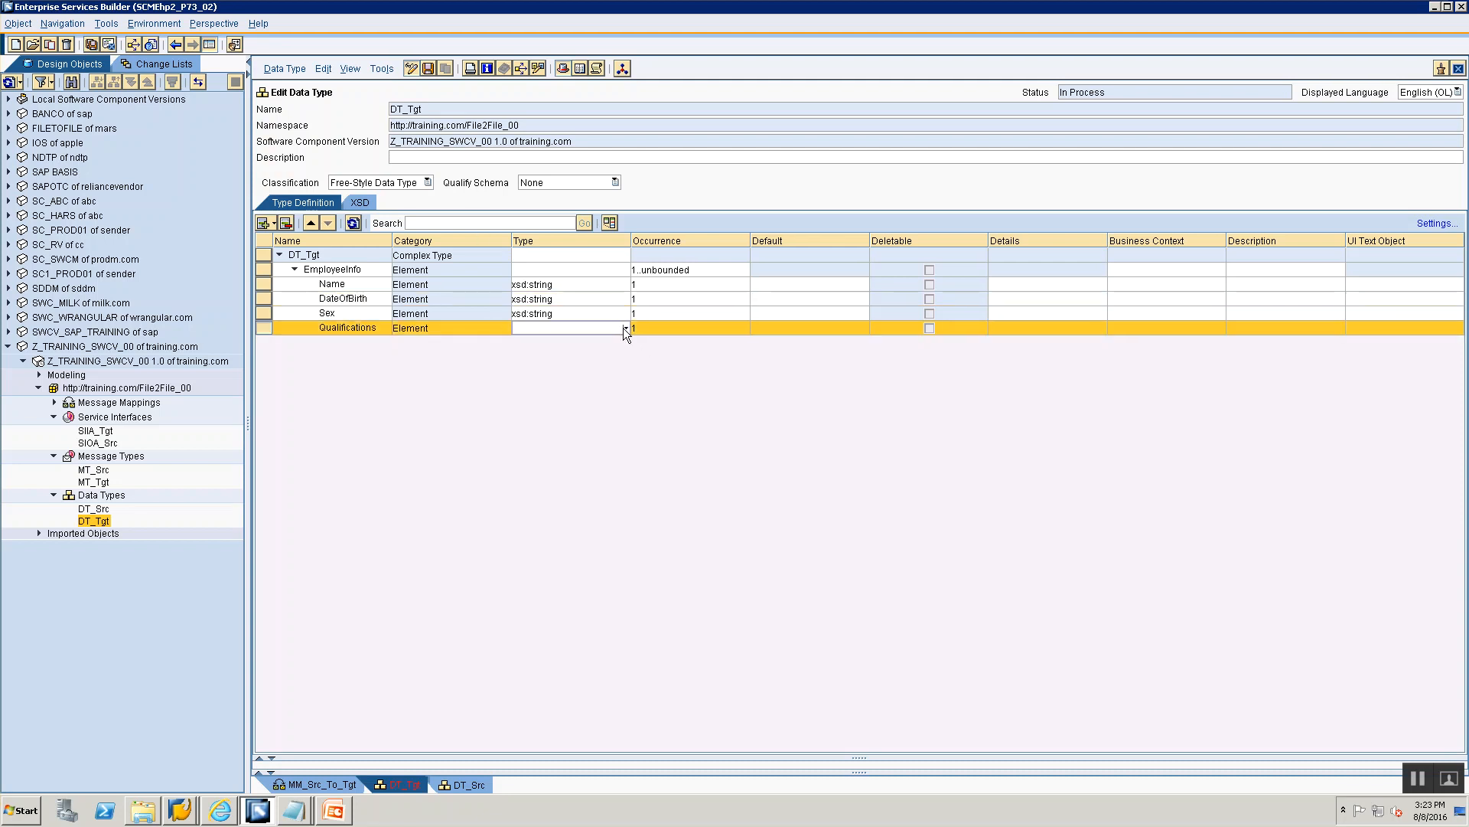
left_click(623, 328)
left_click(518, 620)
left_click(627, 328)
left_click(626, 328)
left_click(626, 326)
left_click(632, 342)
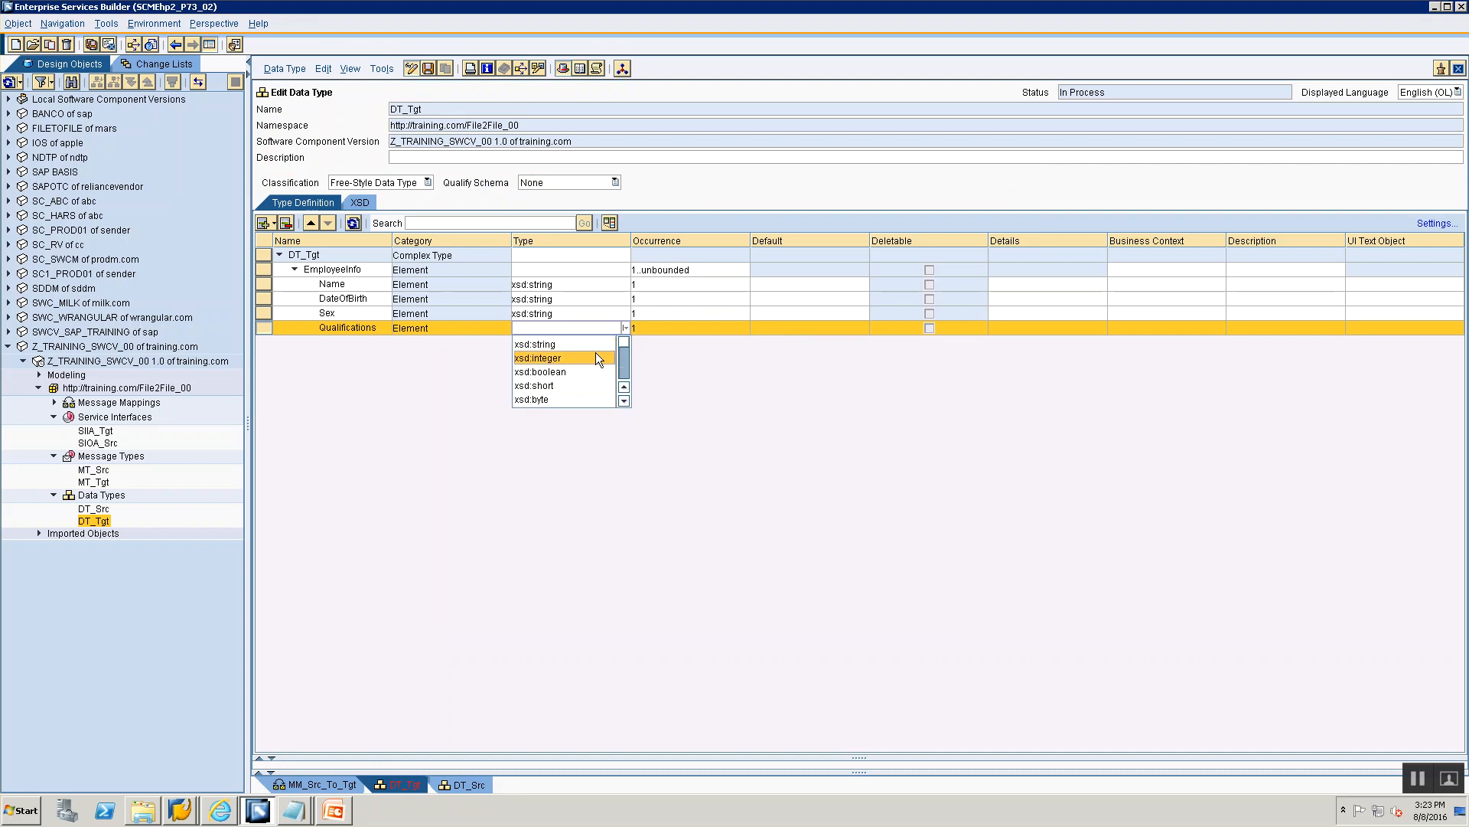
Set the occurrence of Qualifications to minOccurs 0 and maxOccurs unbounded.
left_click(702, 329)
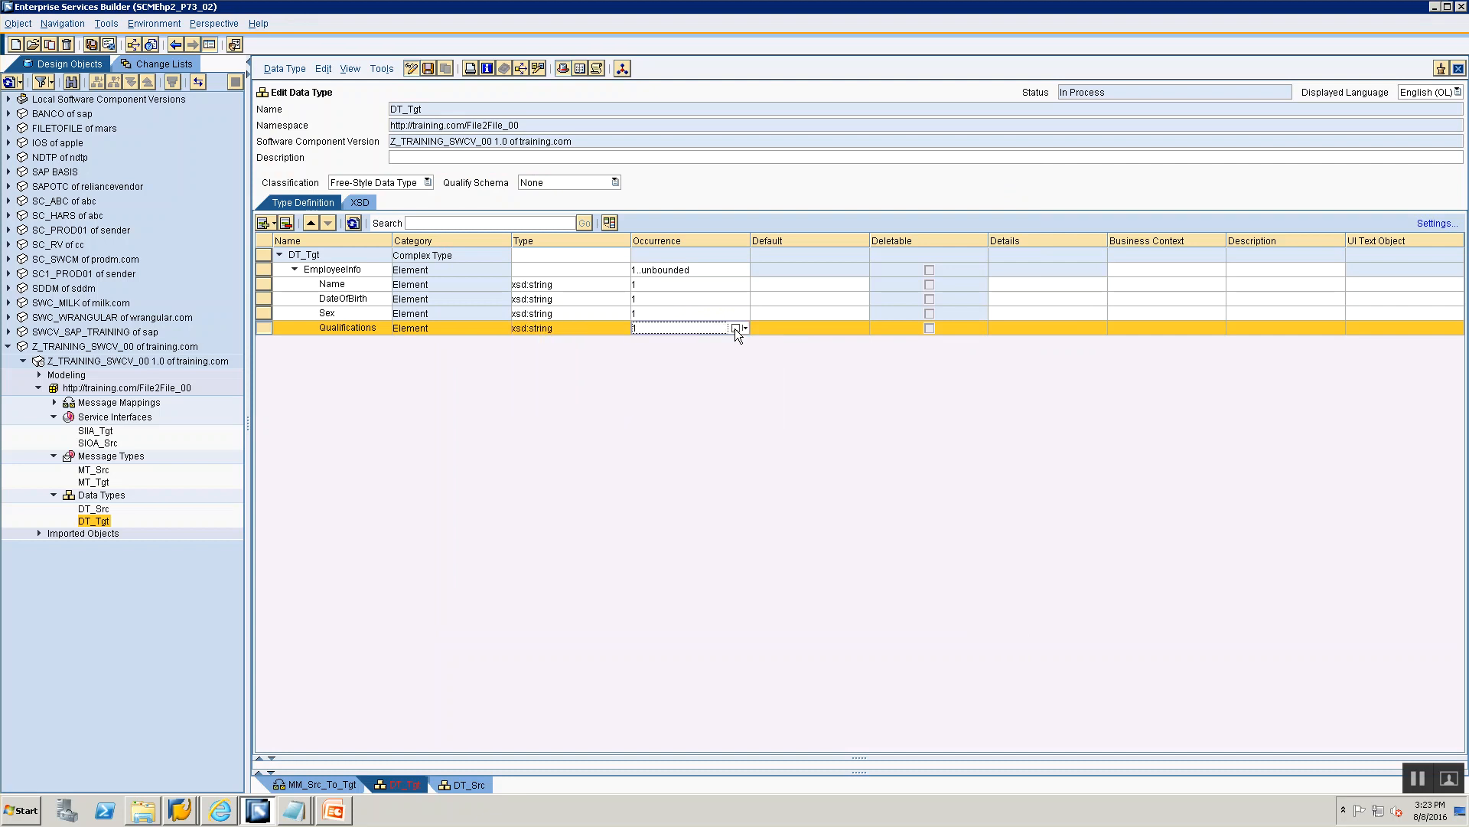
left_click(744, 329)
left_click(769, 339)
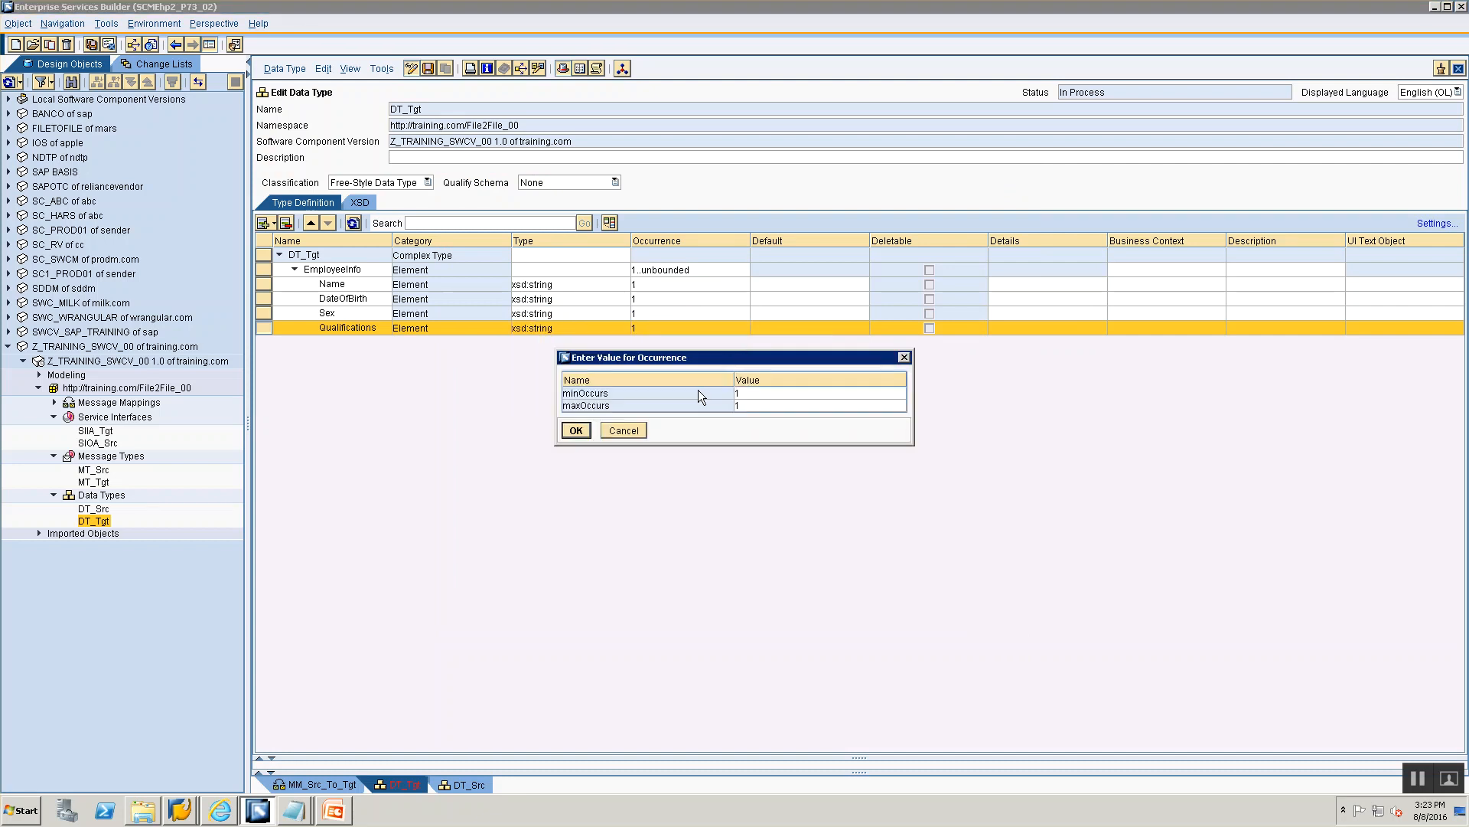
left_click(827, 397)
left_click(900, 393)
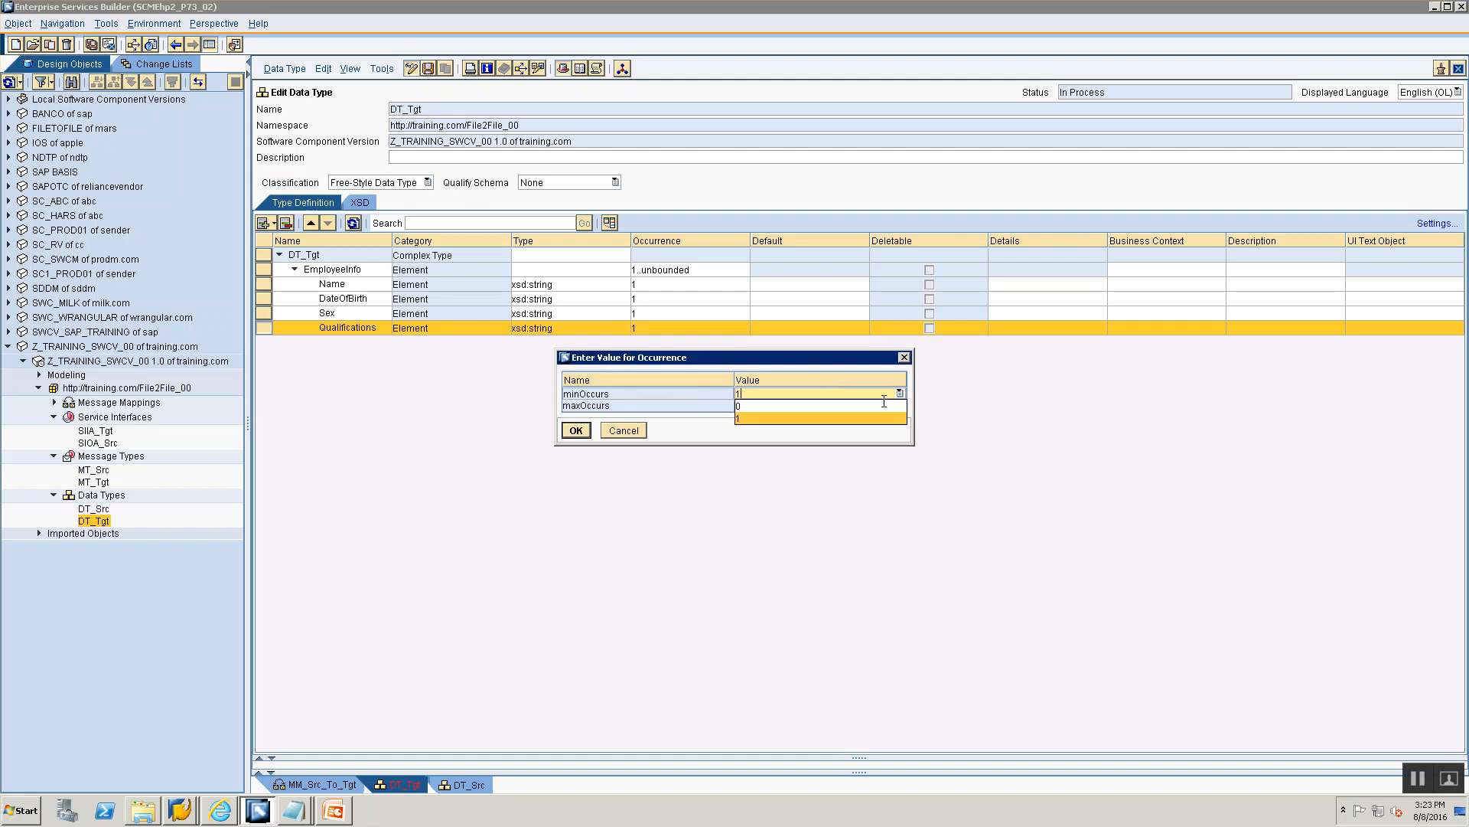
left_click(882, 403)
left_click(899, 406)
left_click(898, 404)
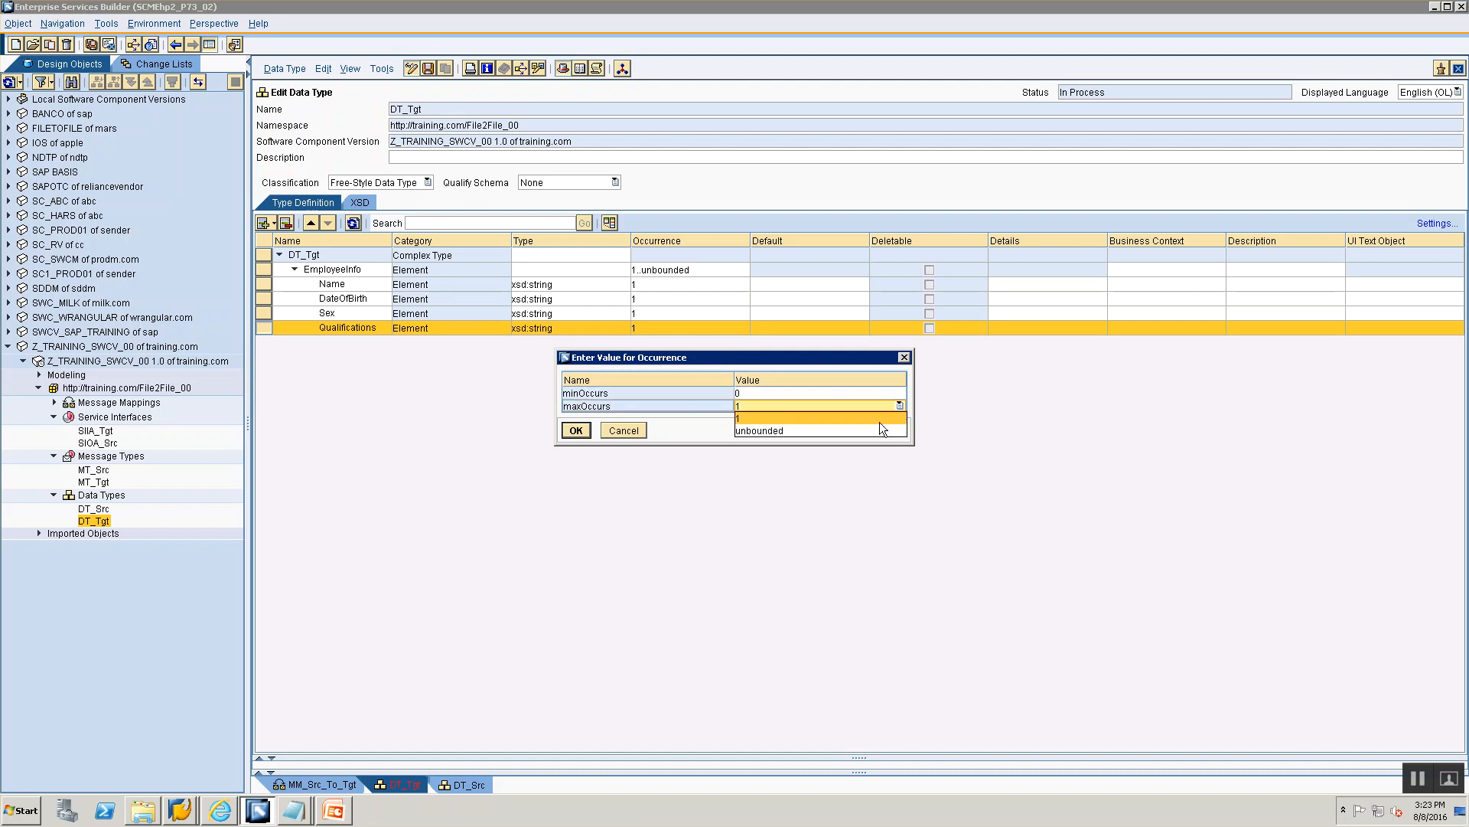
left_click(875, 431)
left_click(576, 431)
Check the DT_Tgt fields and occurrences on the Data Type slide in PowerPoint, returning to Enterprise Services Builder.
key("alt+Tab")
scroll(2, 308, "up", 5)
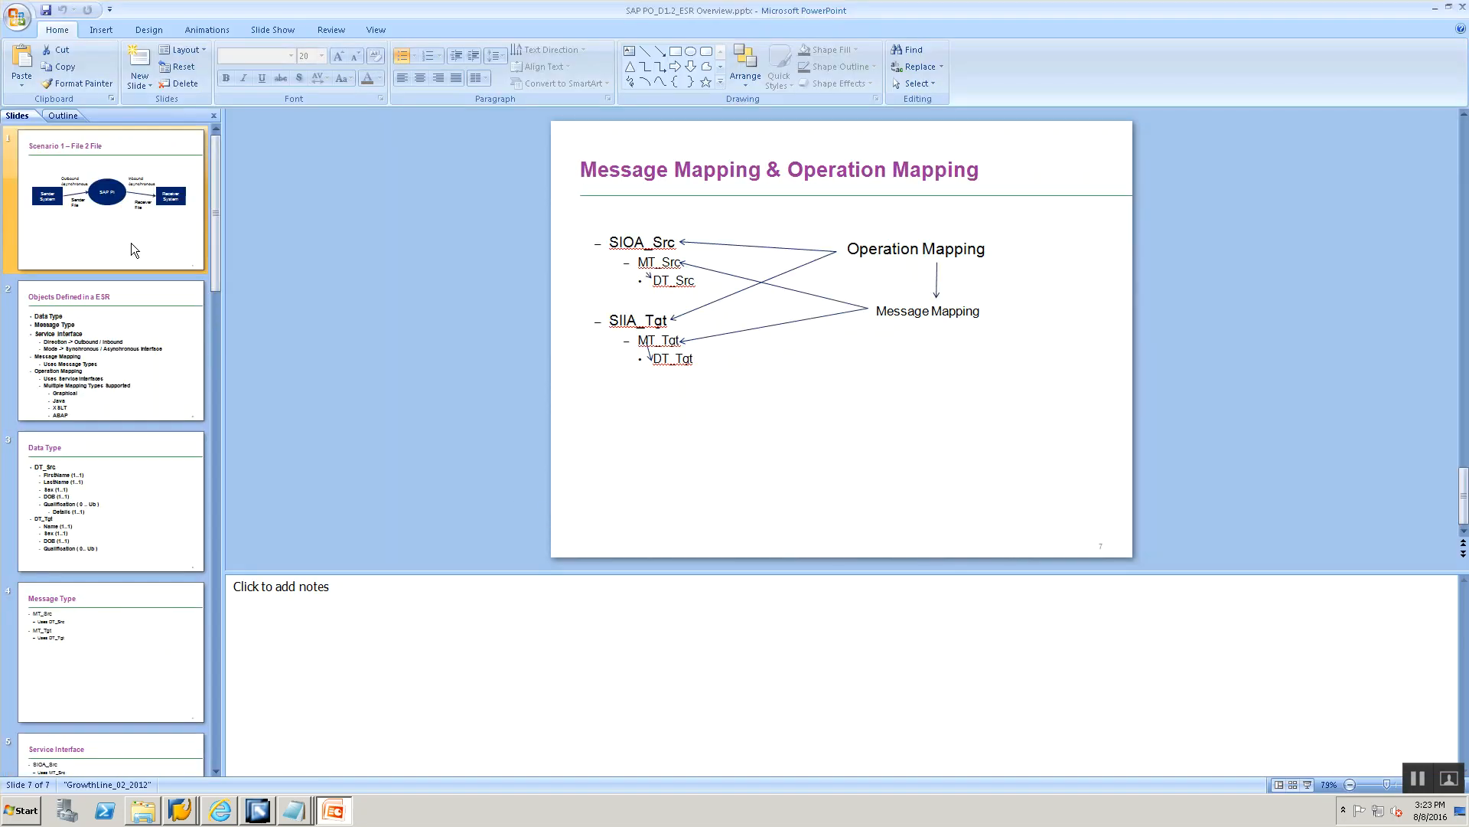
left_click(111, 502)
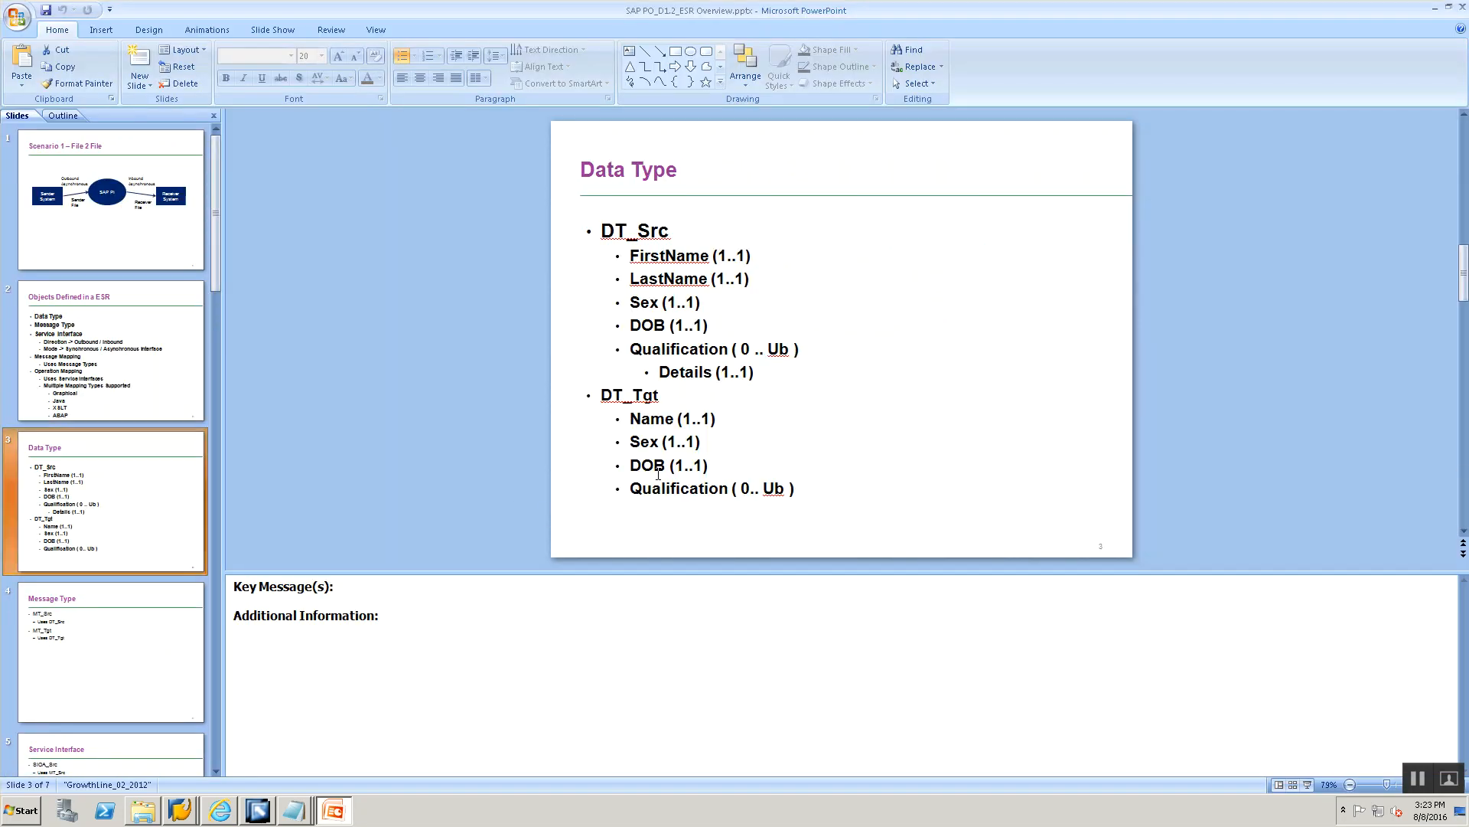
key("alt+Tab")
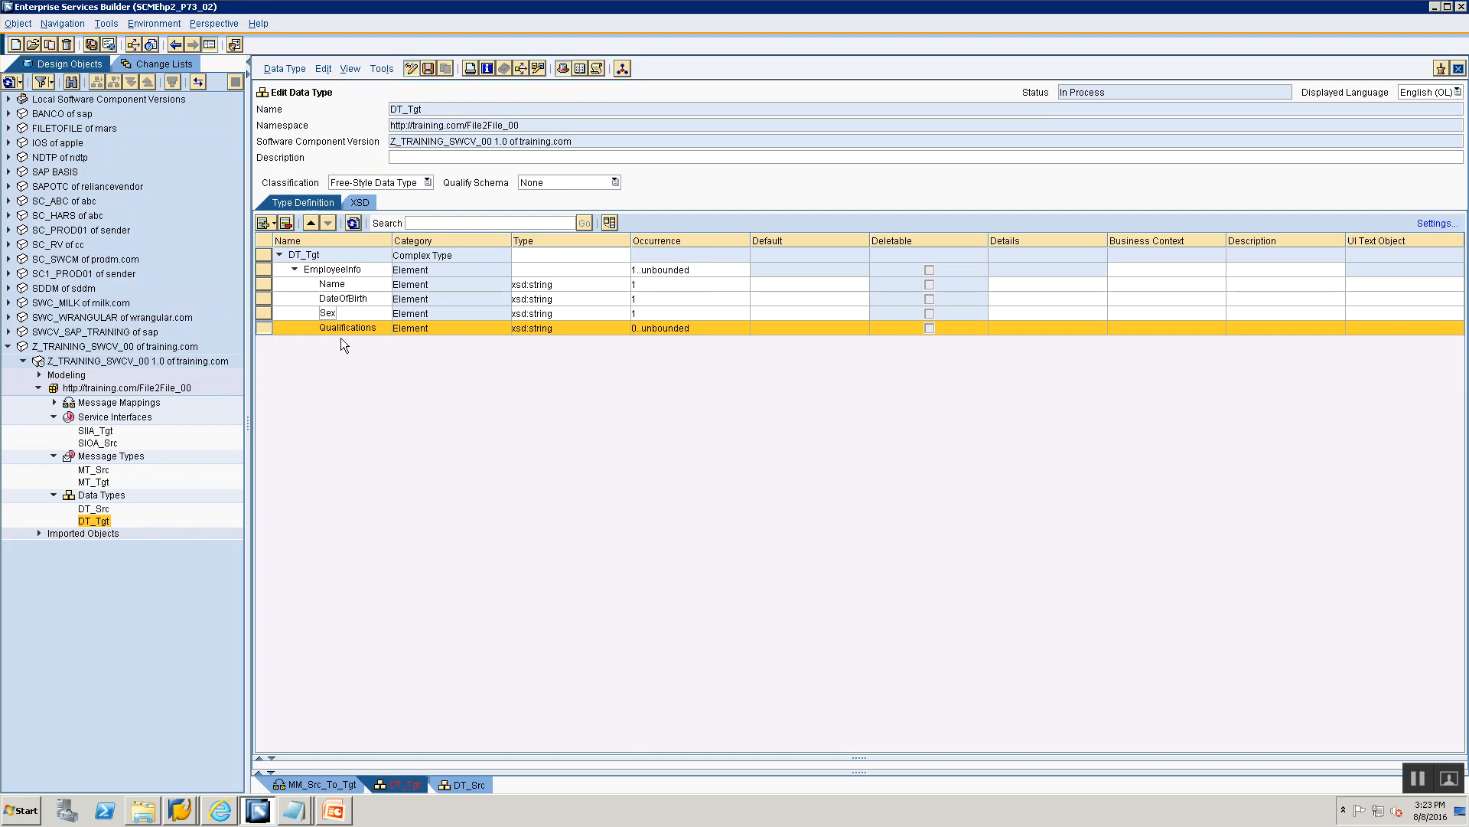
Save data type DT_Tgt and close all open object editors.
left_click(427, 69)
left_click(1458, 69)
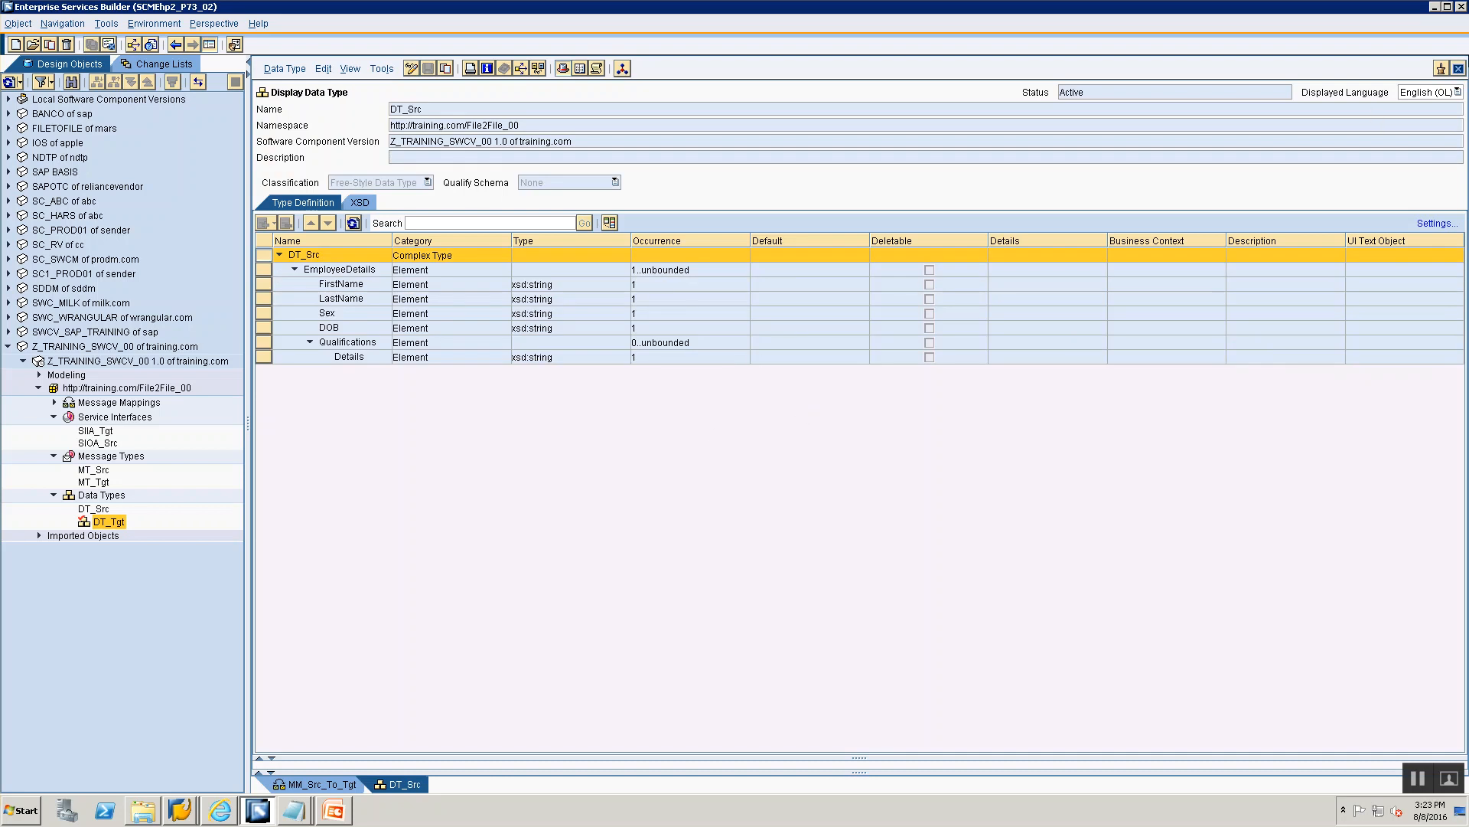
left_click(1458, 69)
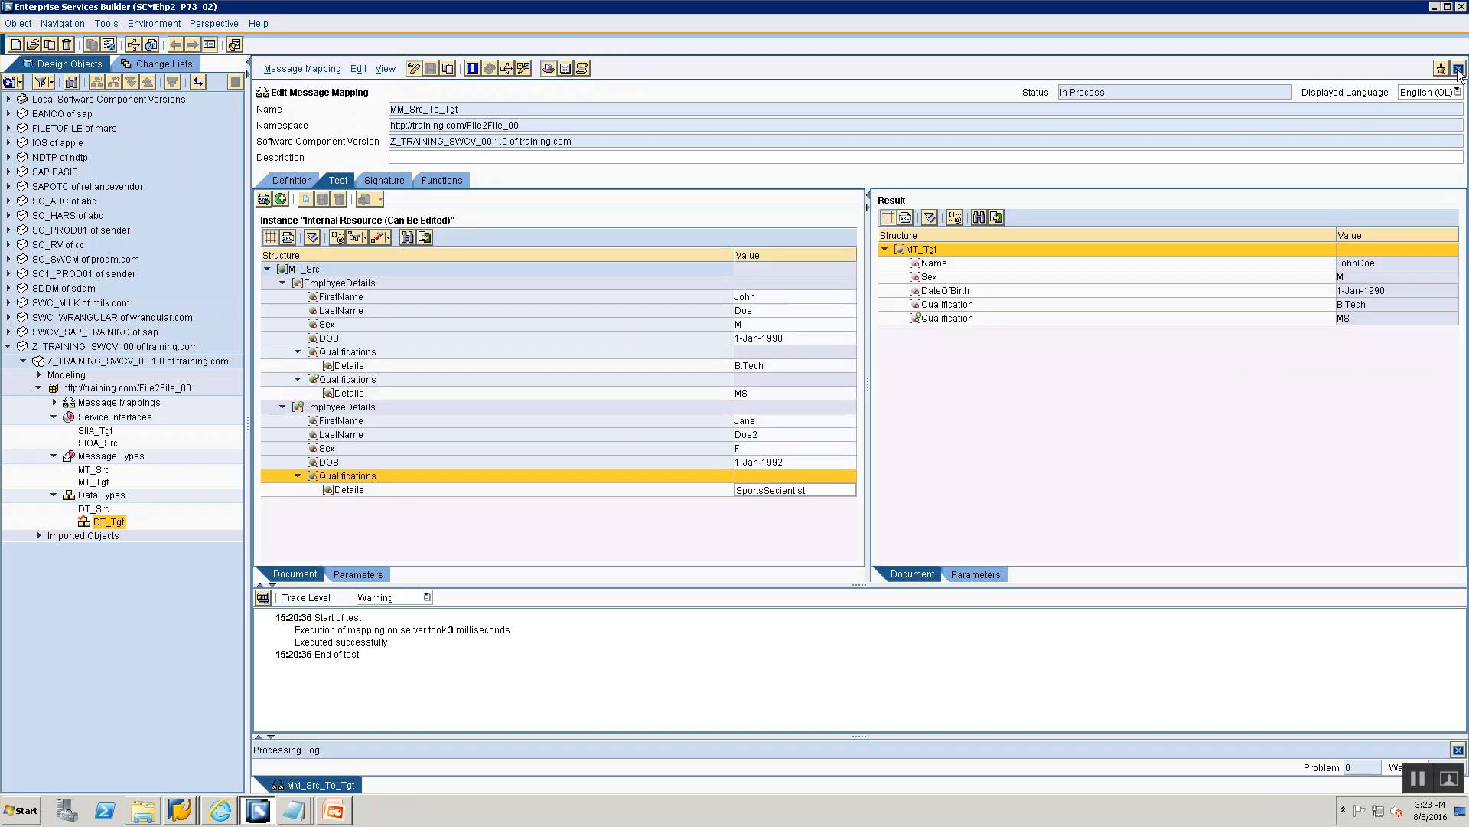
right_click(295, 786)
left_click(308, 780)
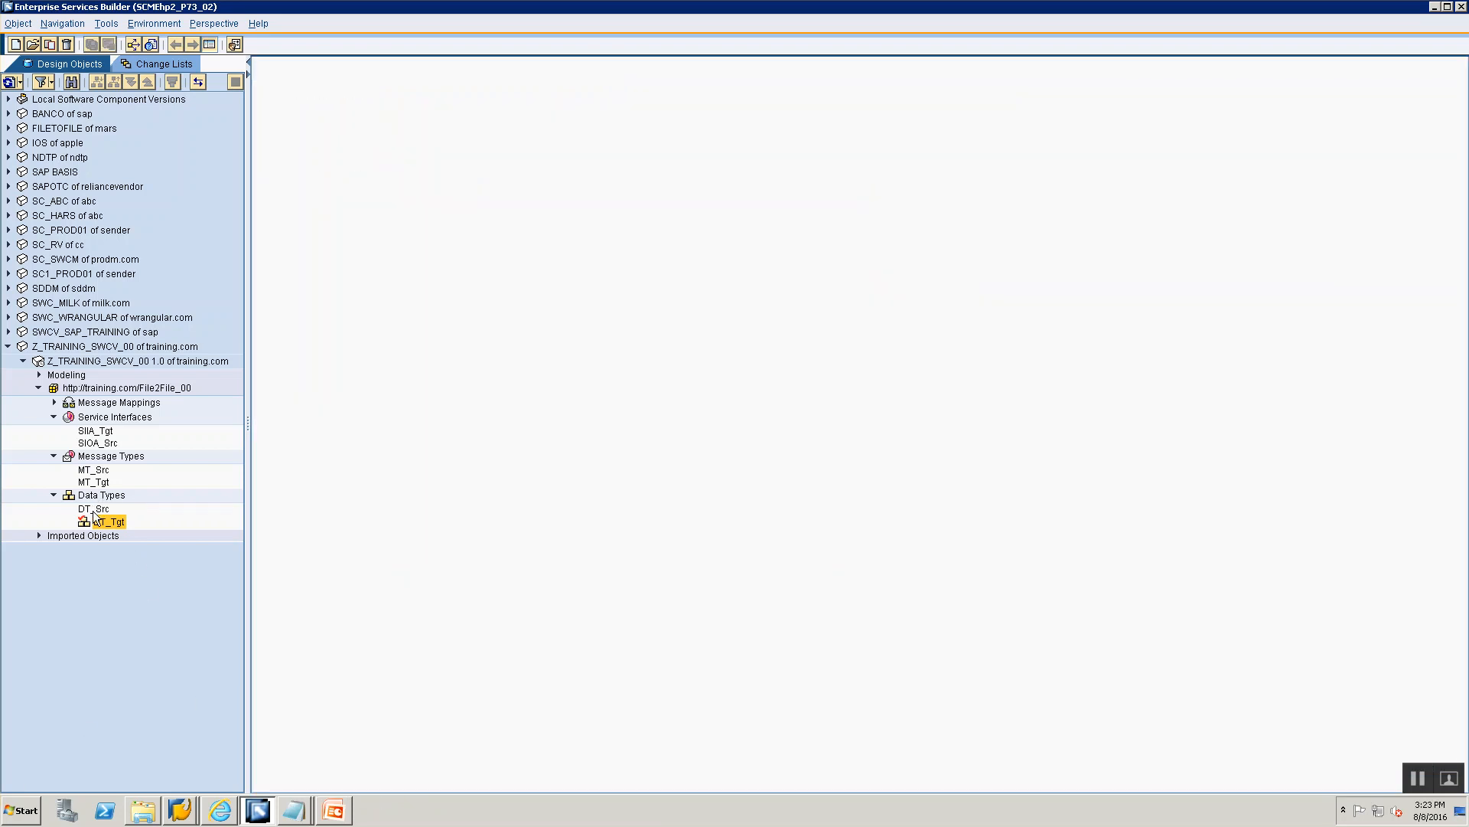
Open message type MT_Tgt and expand EmployeeInfo to check its structure.
double_click(93, 482)
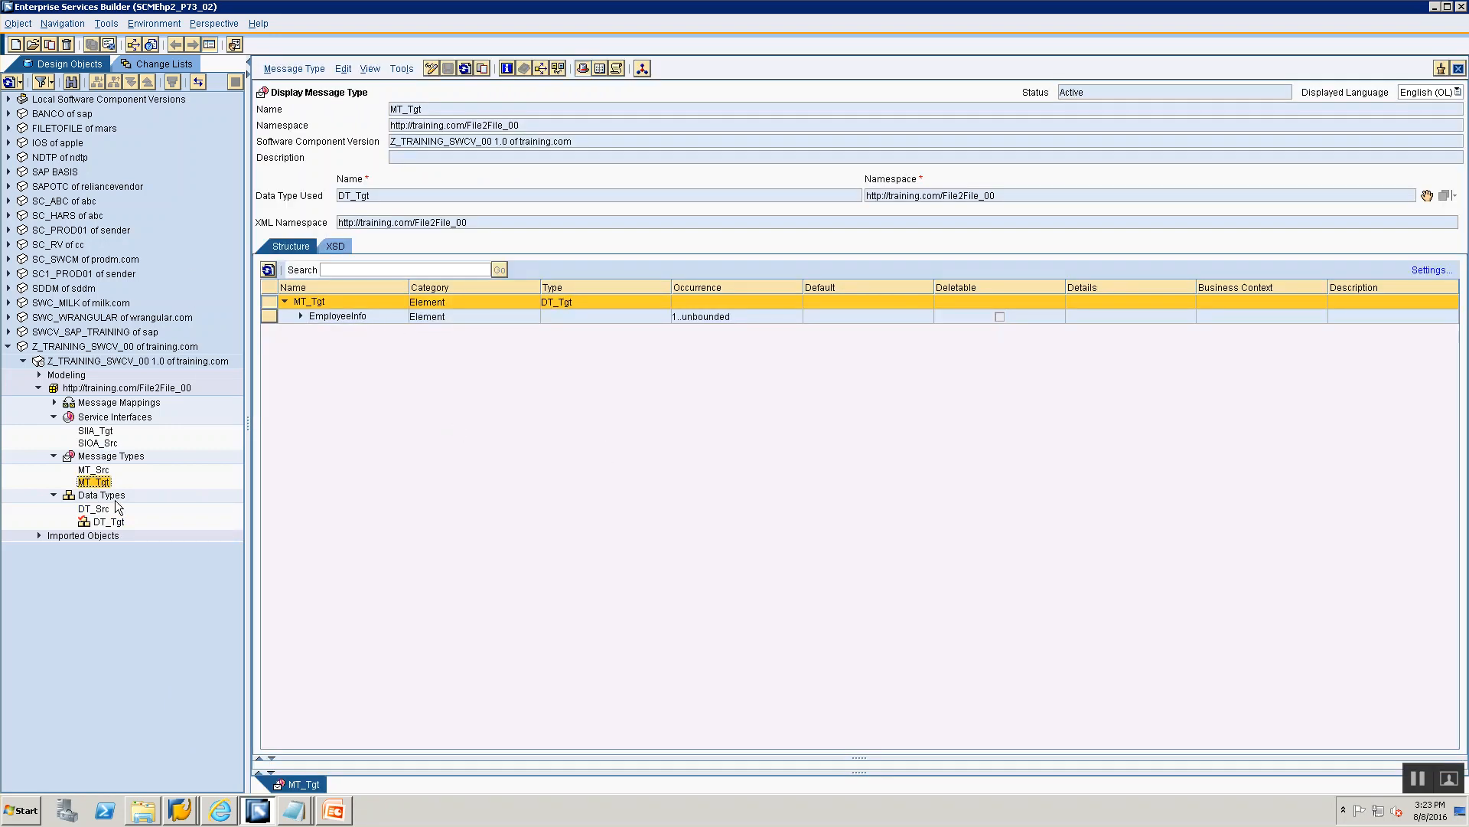
left_click(300, 316)
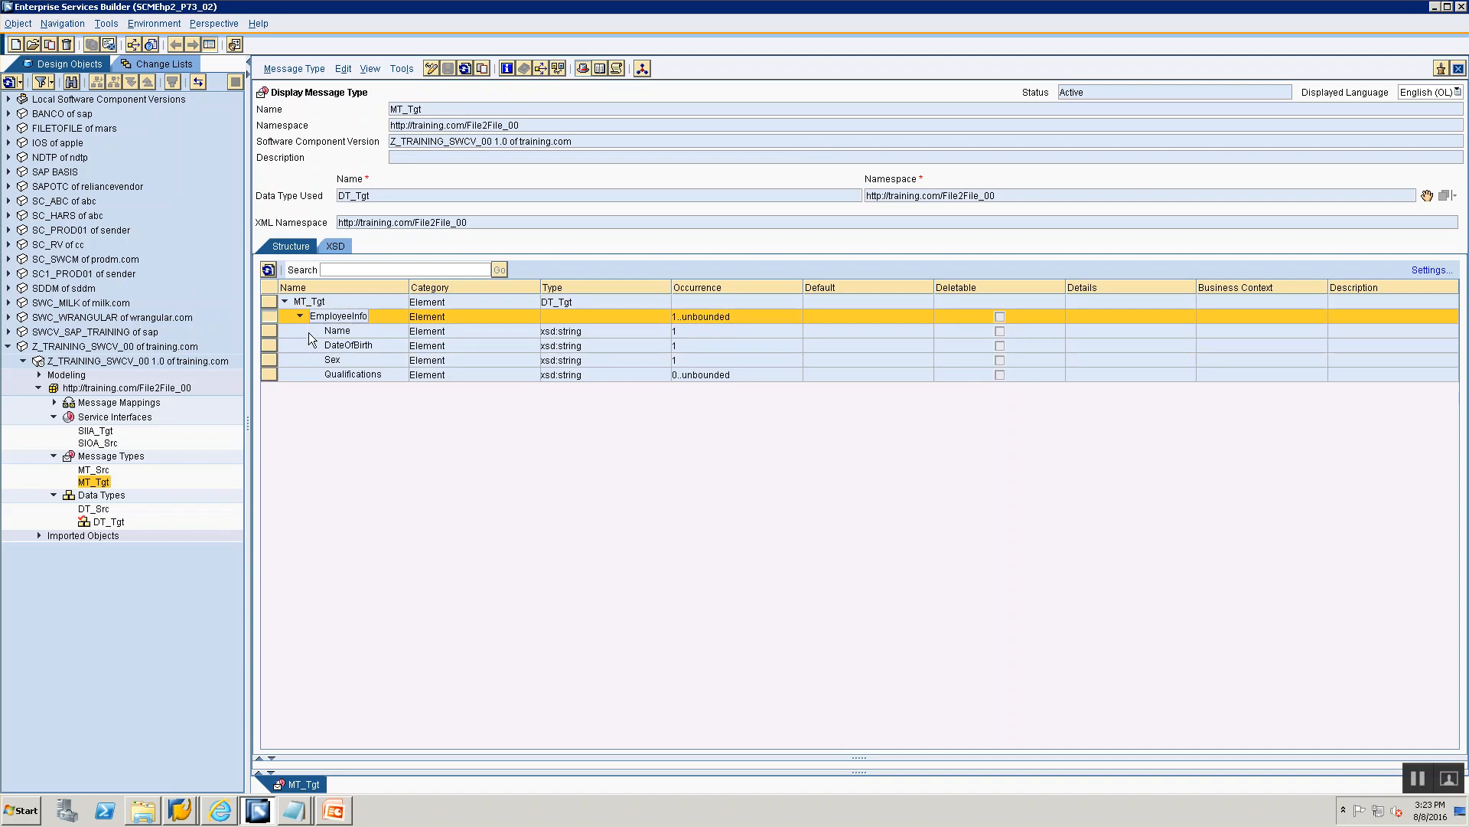
Open message mapping MM_Src_To_Tgt and dismiss its processing log.
left_click(53, 403)
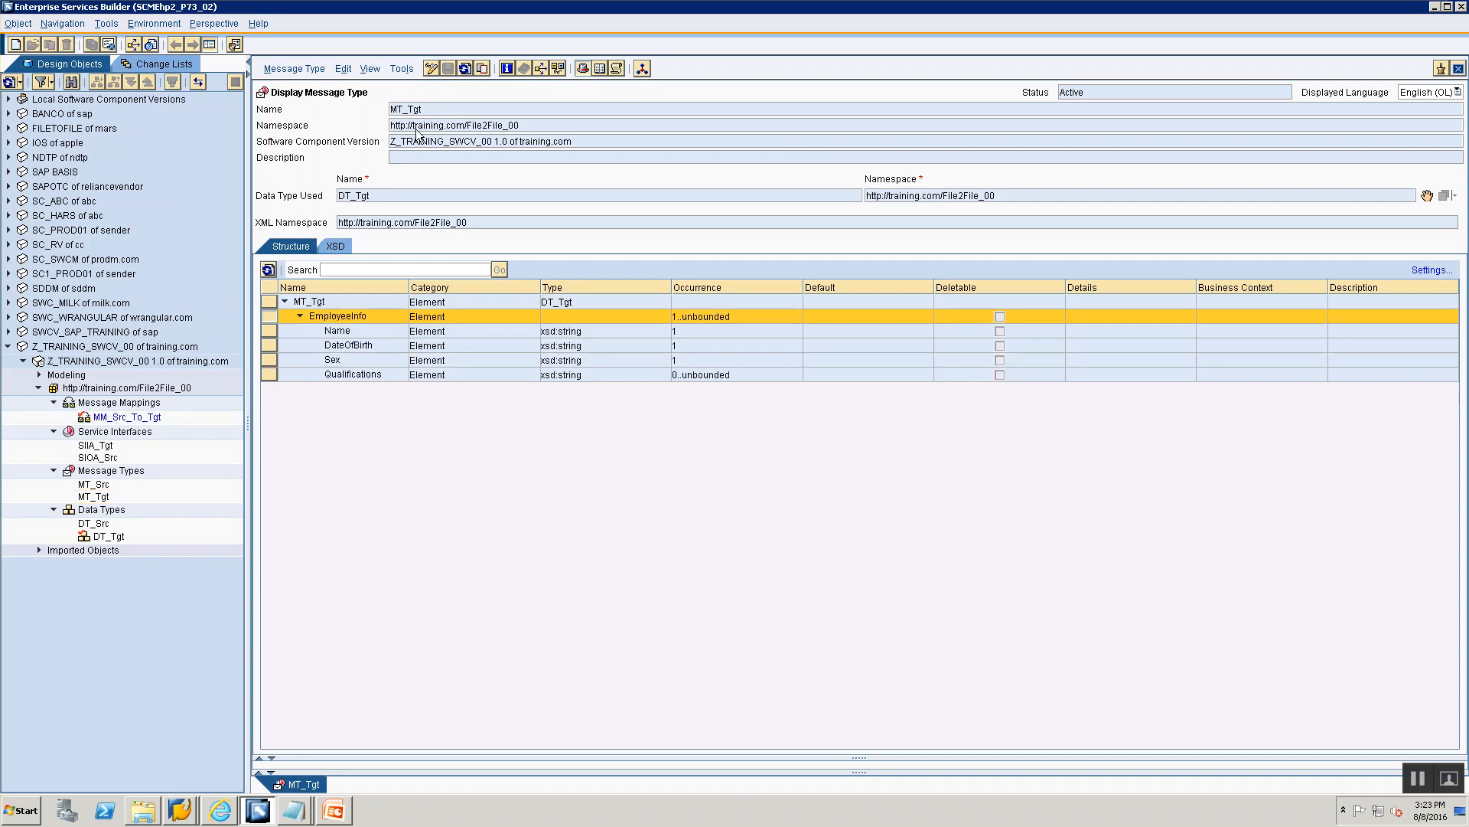
double_click(127, 416)
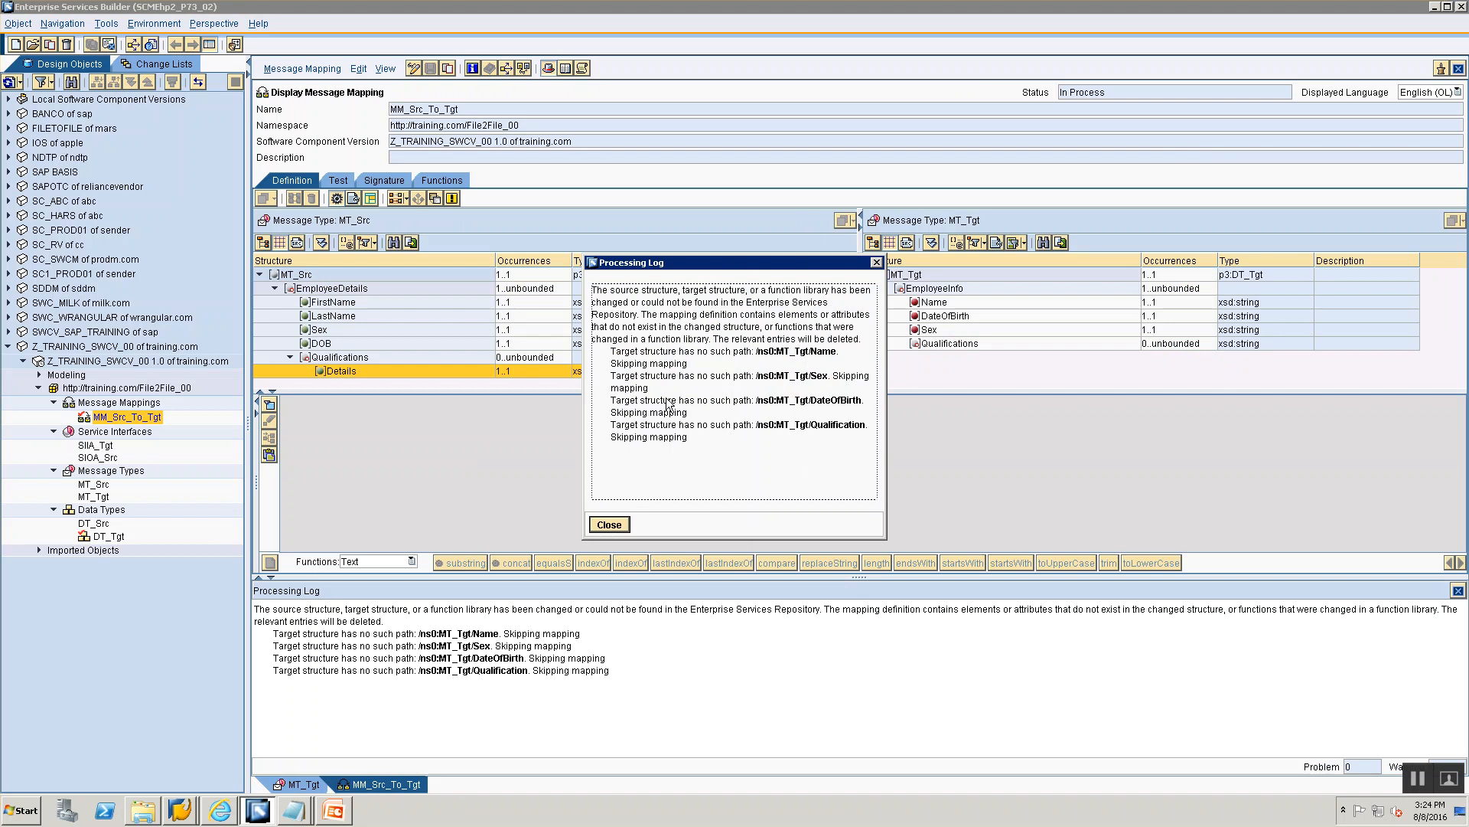
left_click(605, 527)
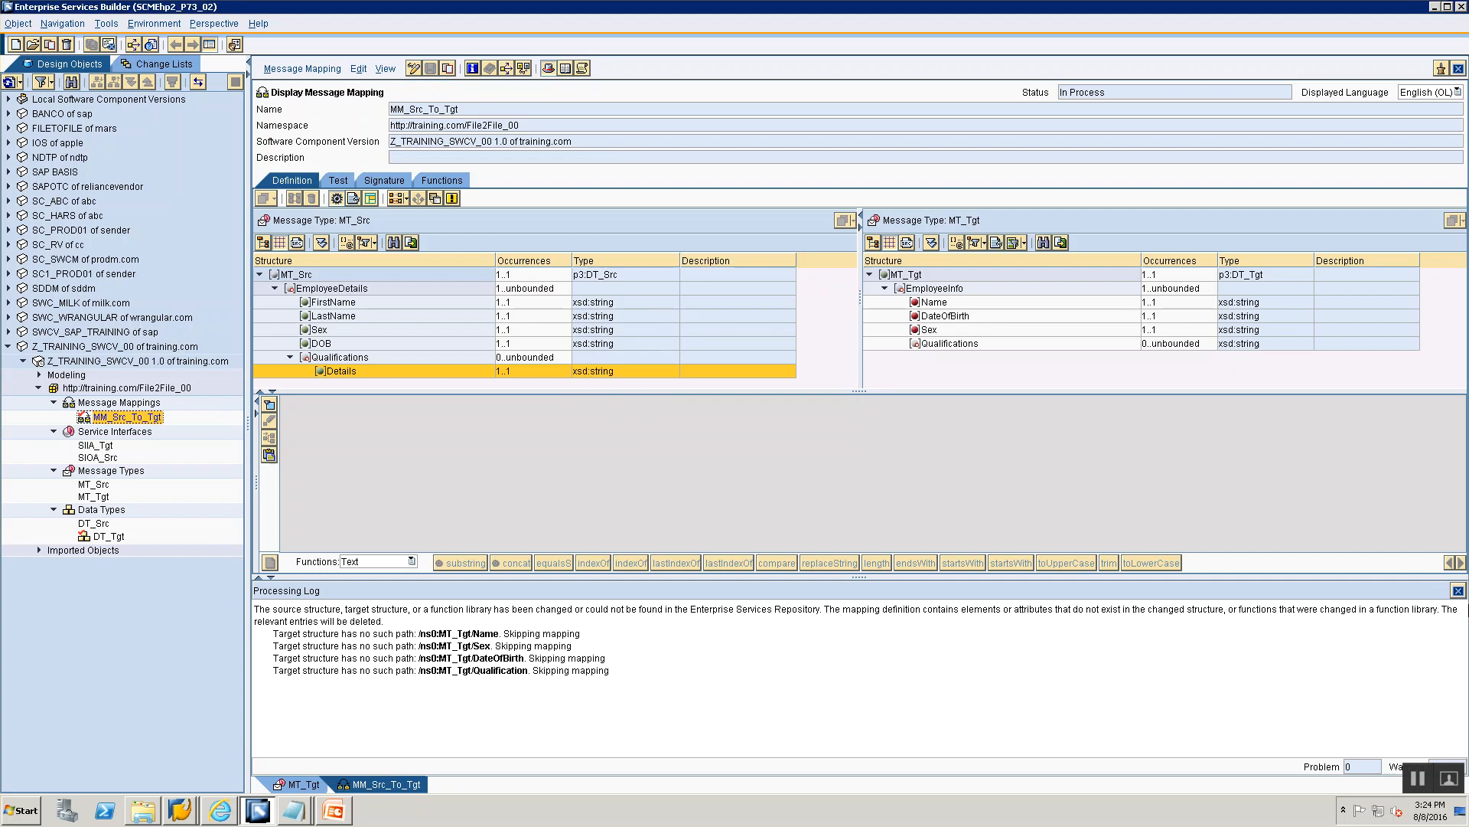
left_click(1458, 590)
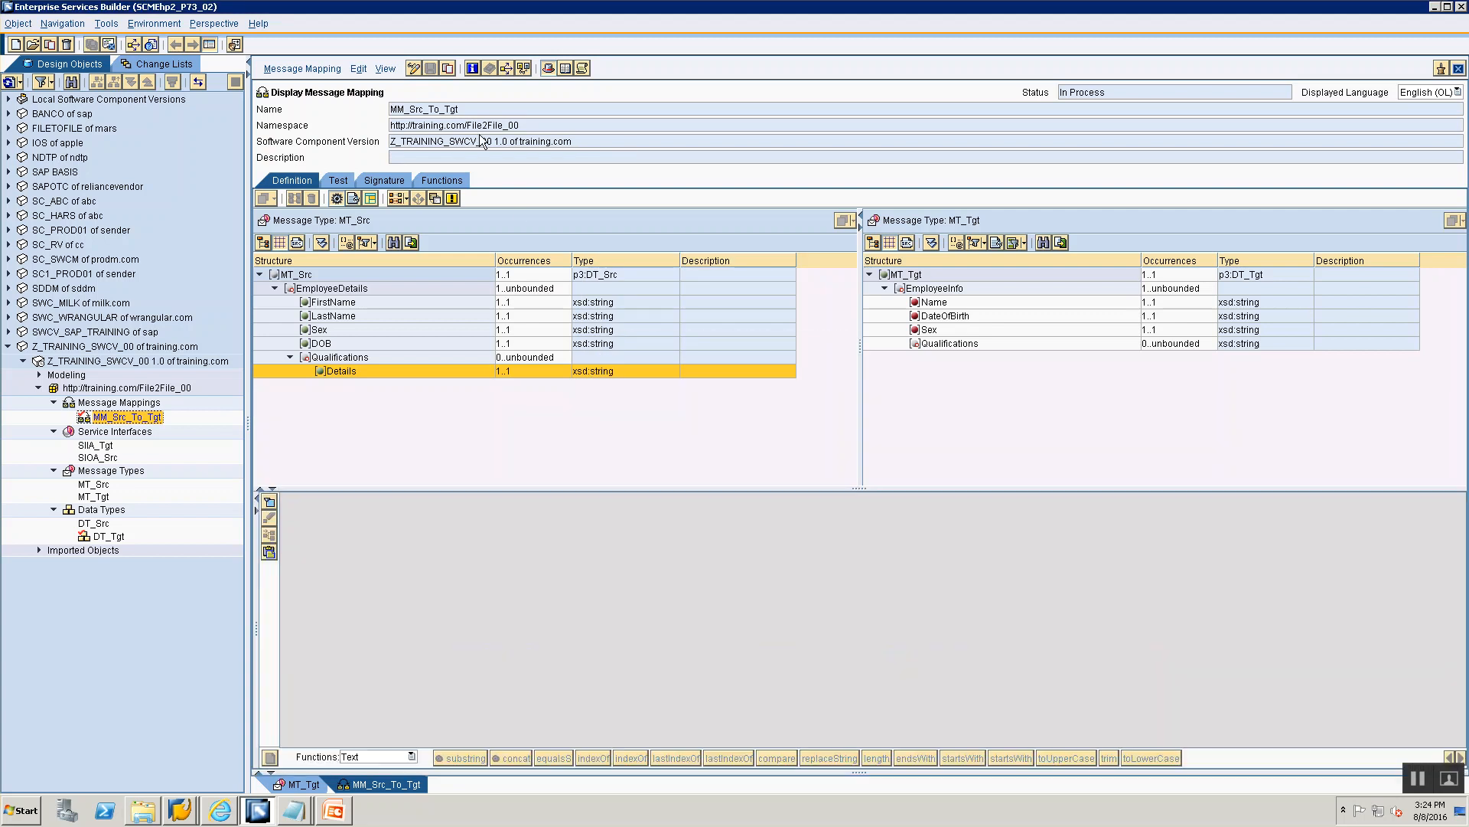
Put the mapping in edit mode and map EmployeeDetails to EmployeeInfo, Sex to Sex, and DOB to DateOfBirth.
left_click(413, 68)
left_click(938, 288)
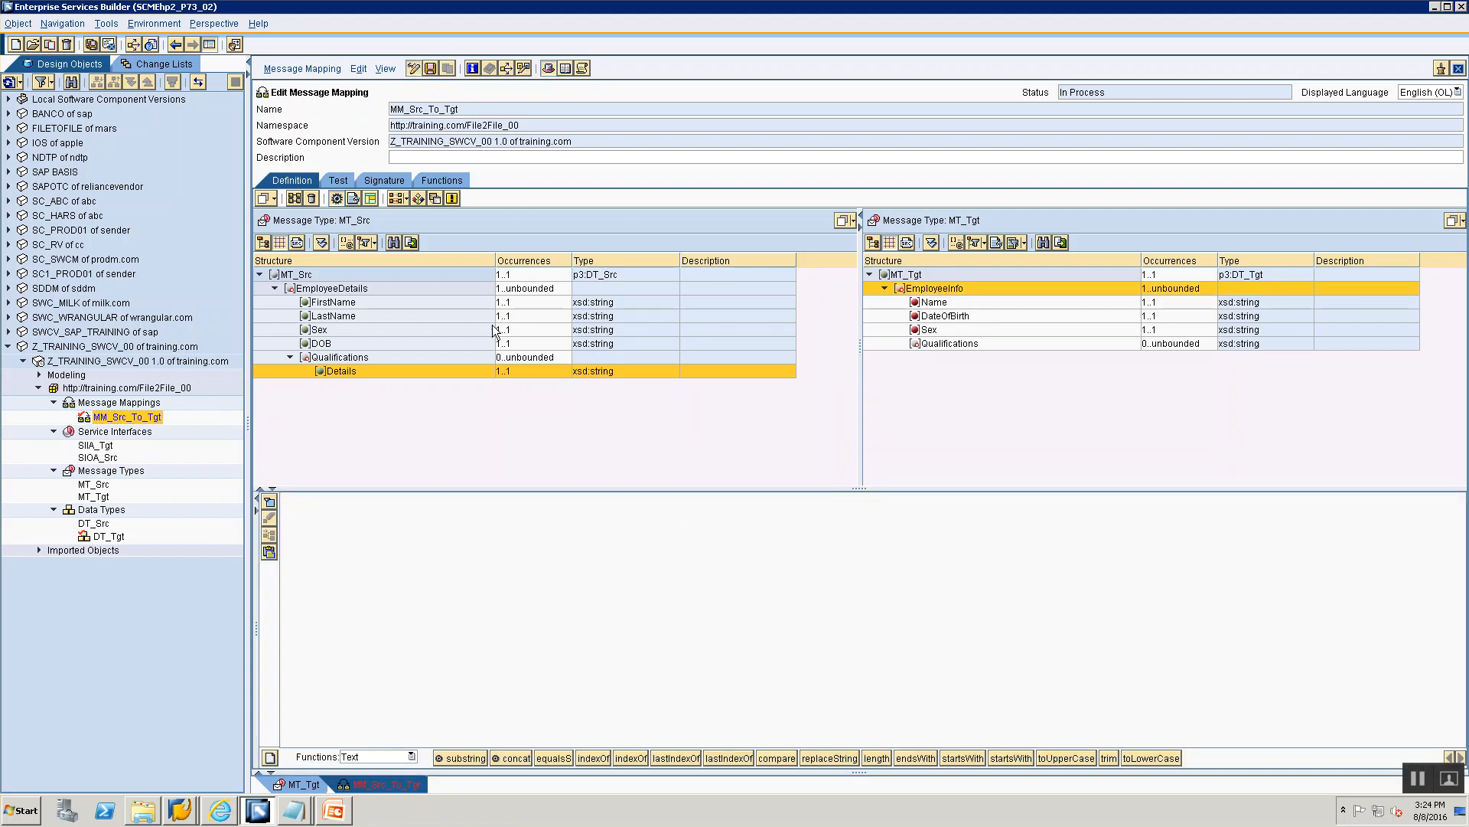
left_click(357, 289)
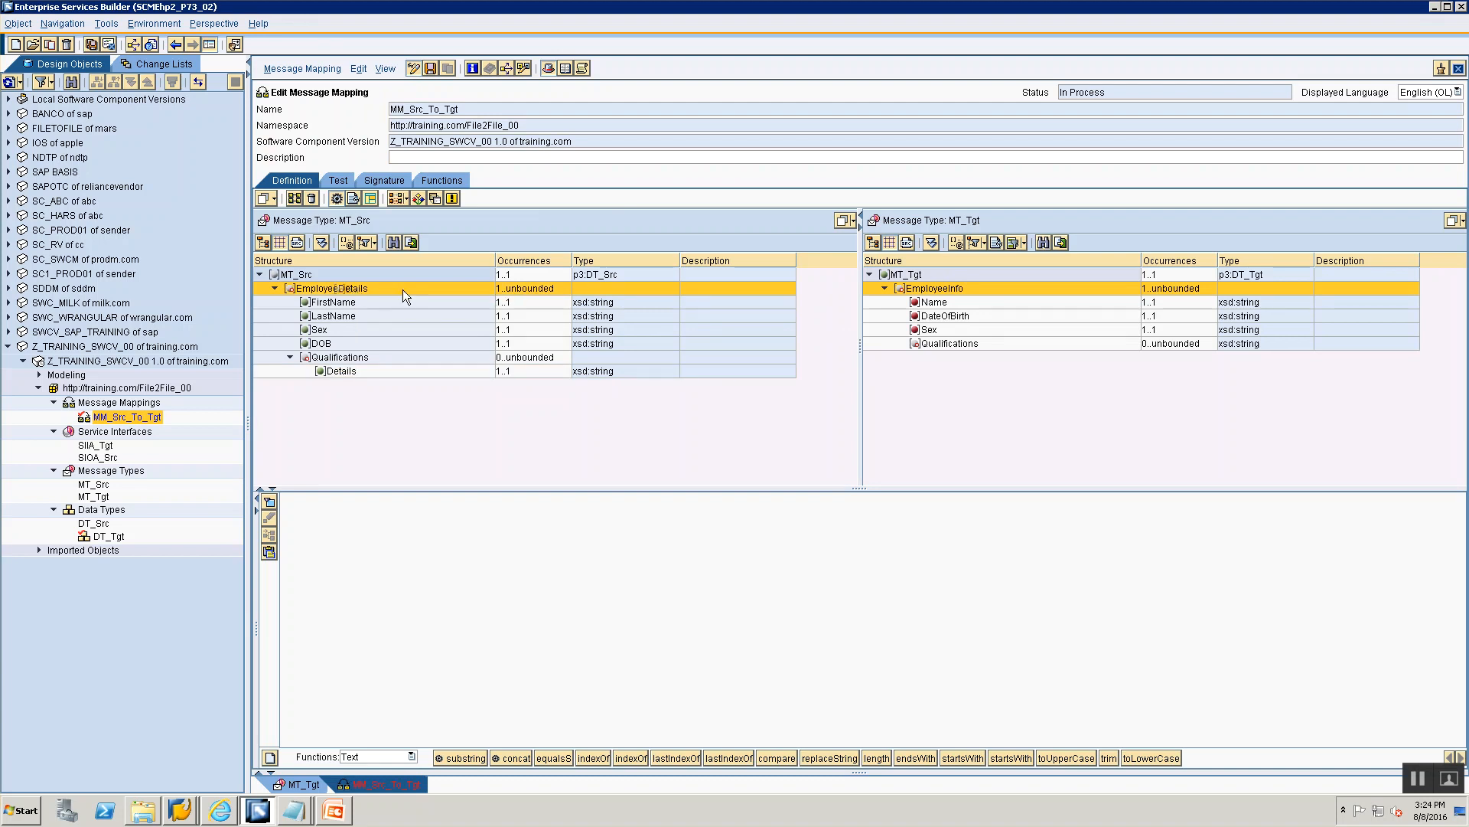
left_click_drag(349, 295, 942, 295)
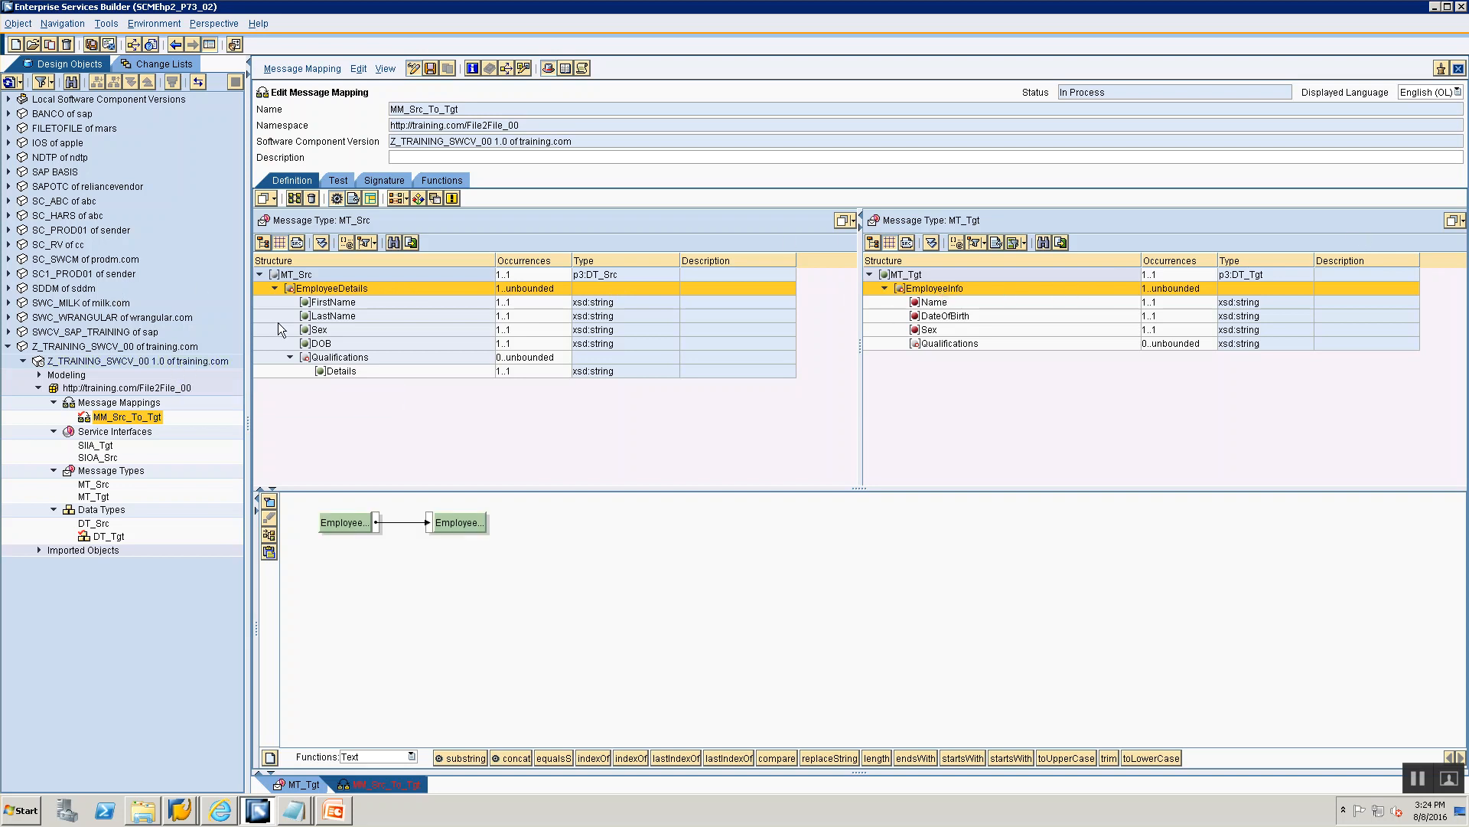
left_click_drag(320, 330, 941, 329)
left_click_drag(320, 344, 940, 316)
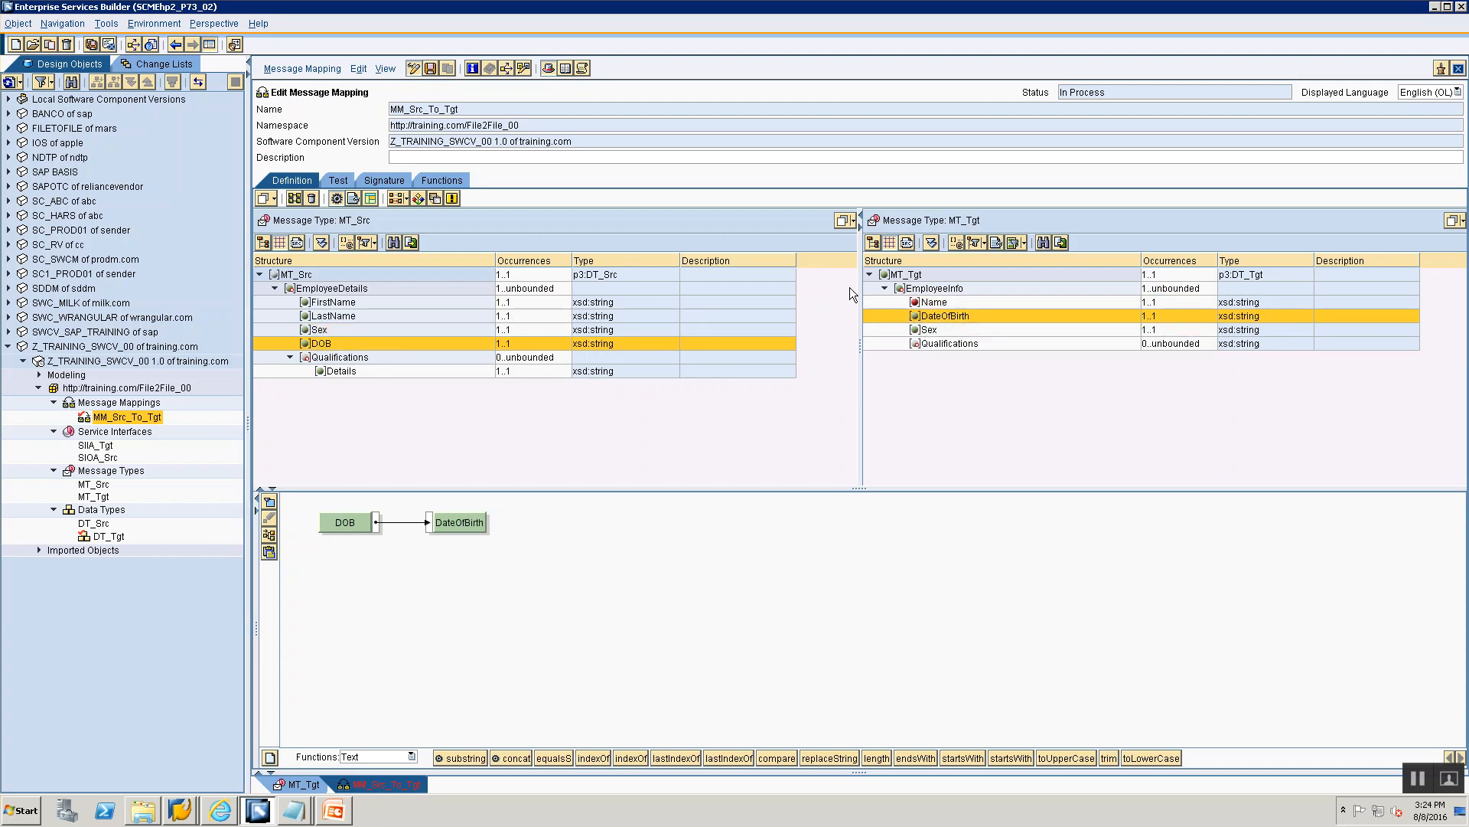
Map FirstName and LastName through a concat function to the target Name and tidy the mapping layout.
left_click(923, 303)
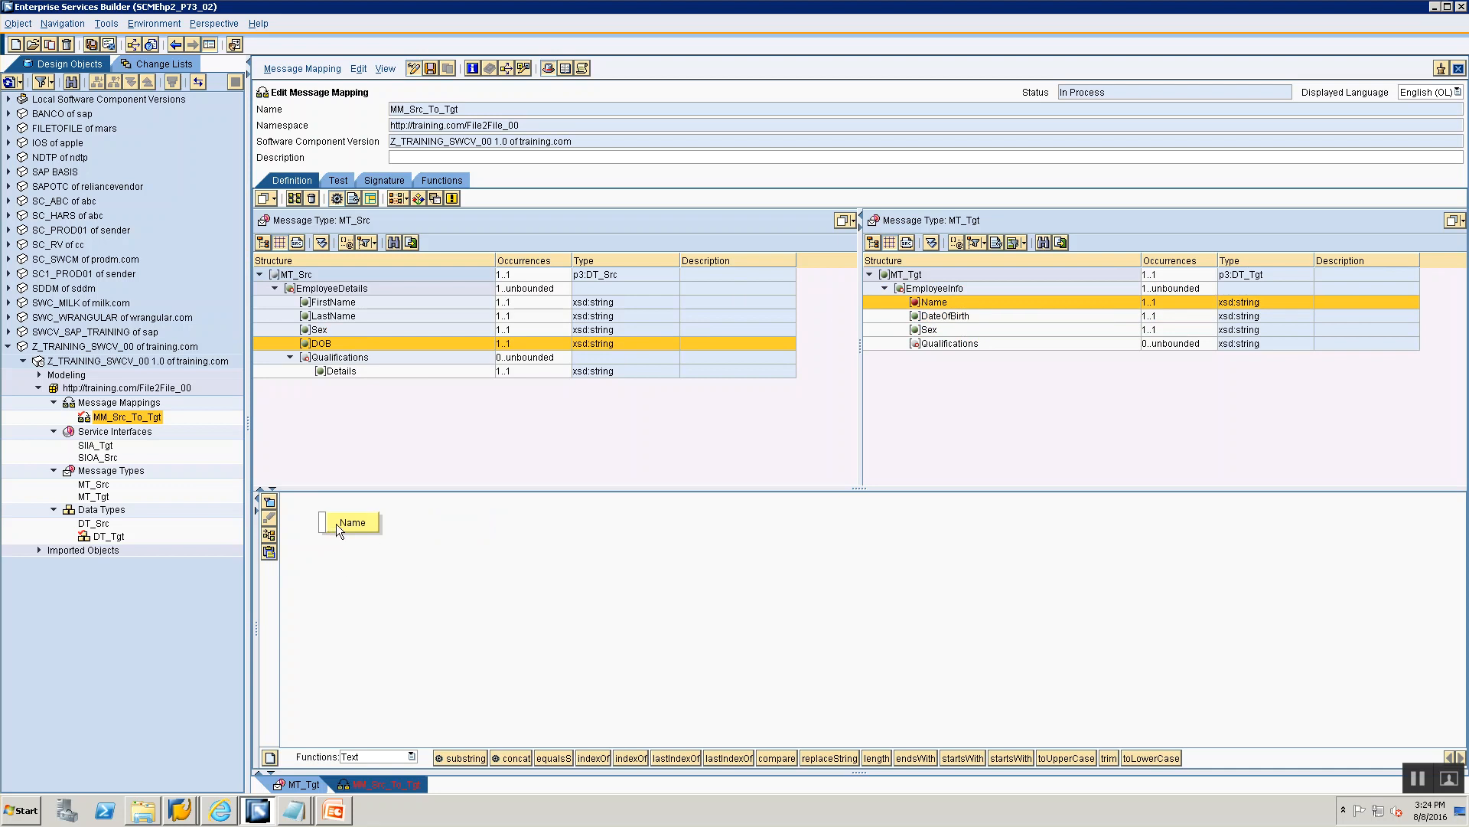
left_click_drag(513, 758, 517, 617)
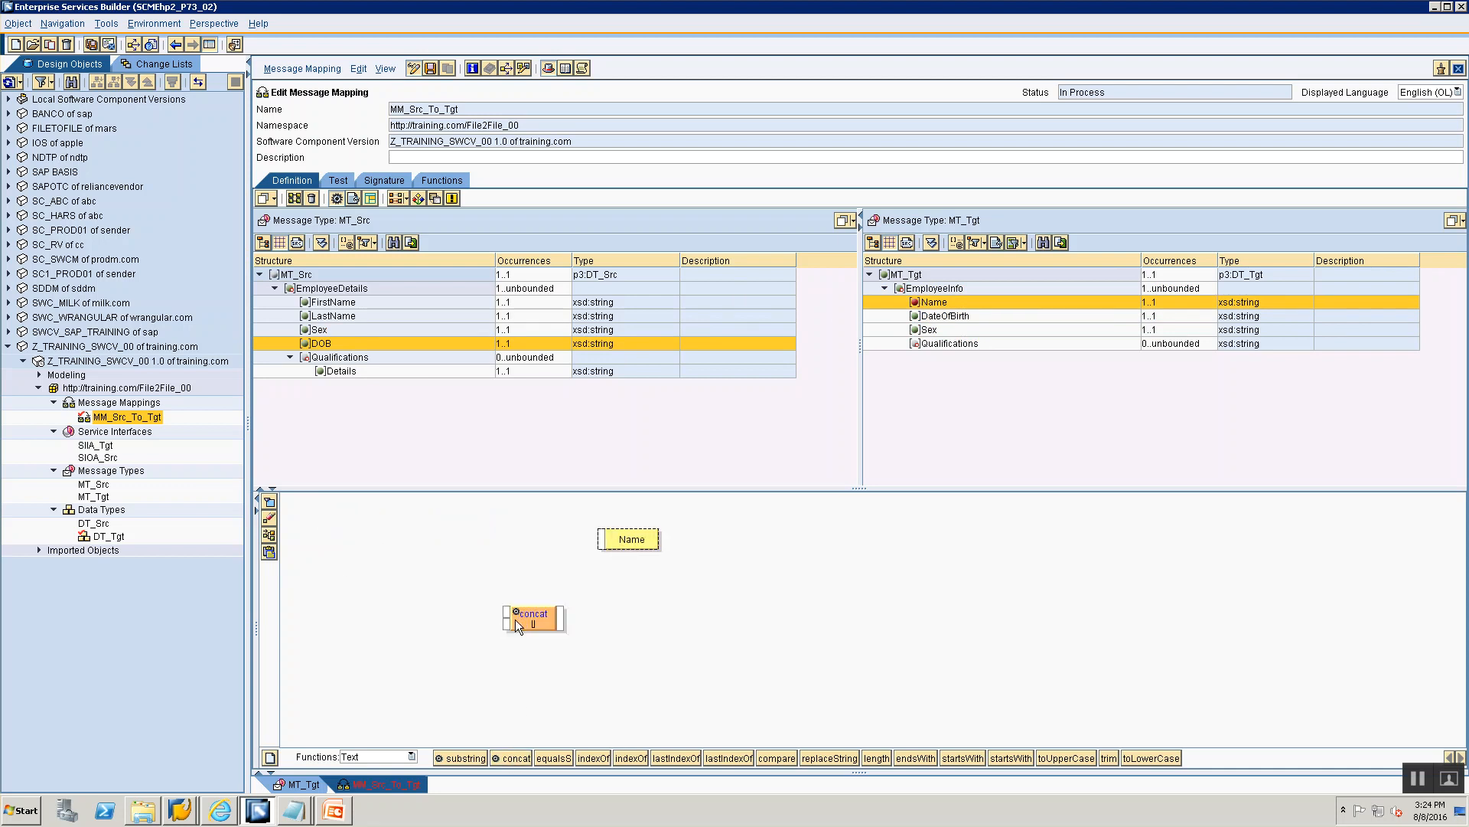
left_click(329, 290)
left_click(325, 303)
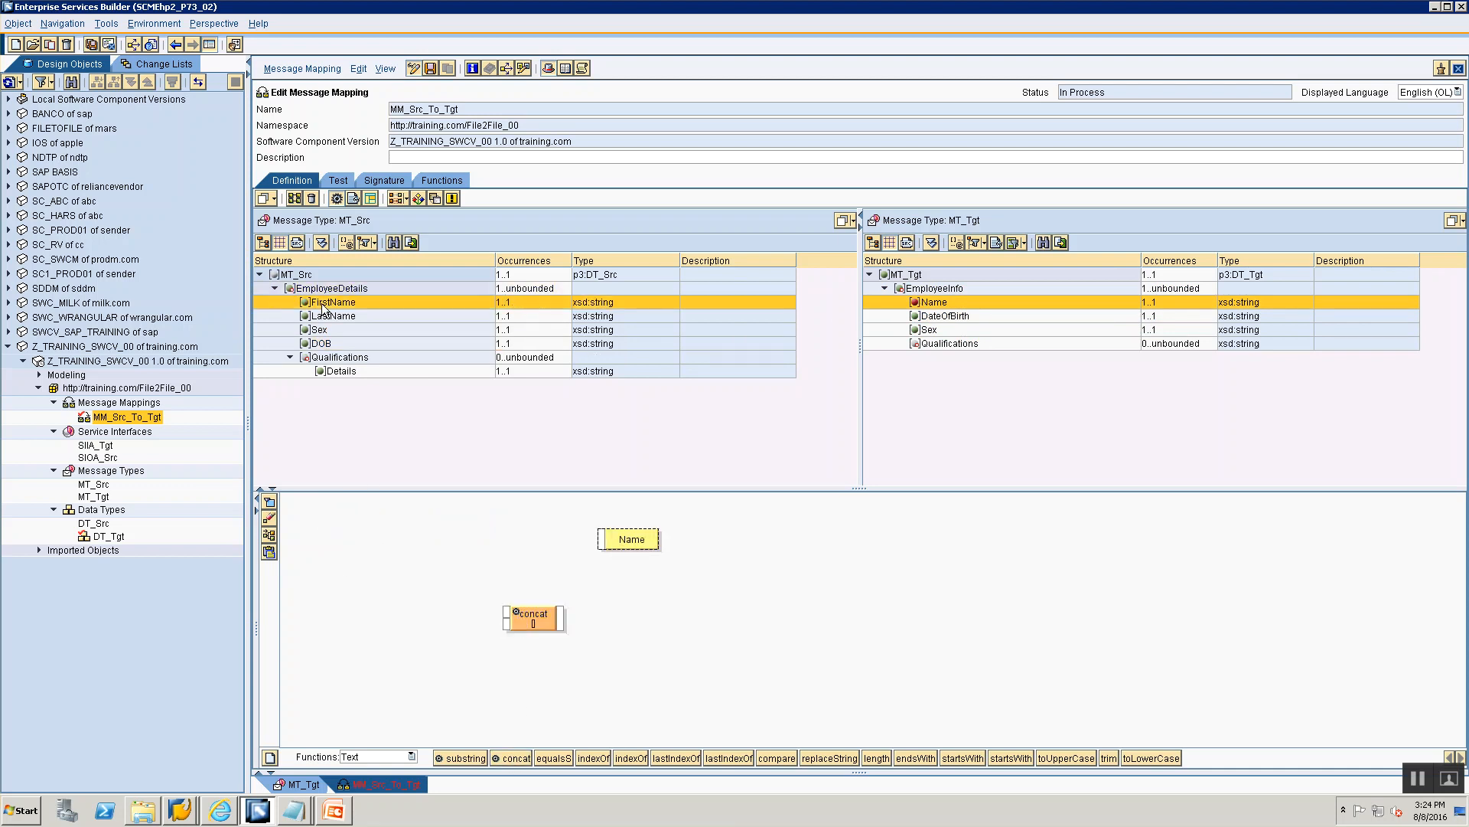
left_click_drag(324, 309, 358, 536)
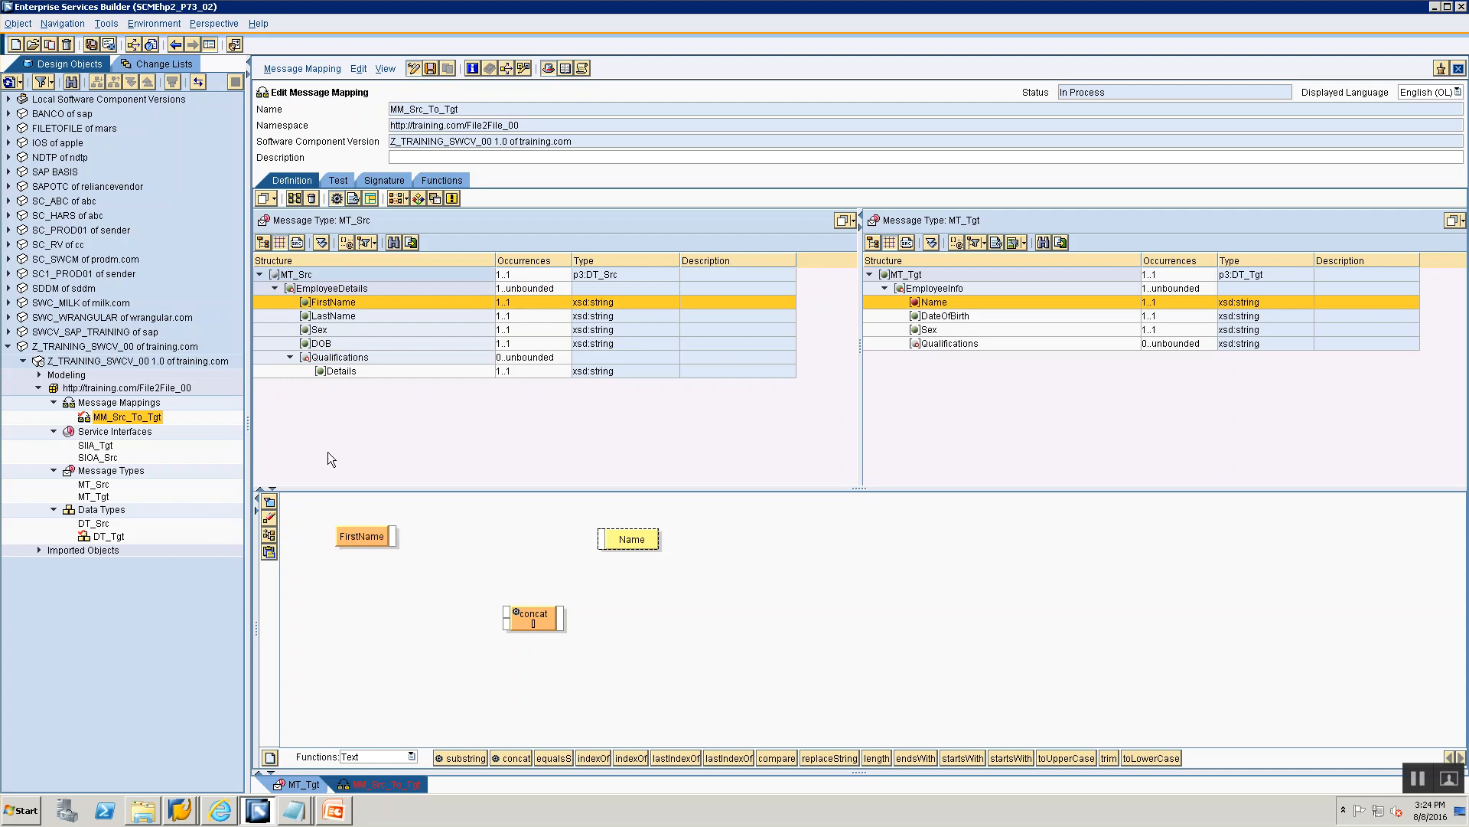
left_click(334, 317)
left_click_drag(335, 317, 334, 630)
left_click_drag(398, 533, 505, 612)
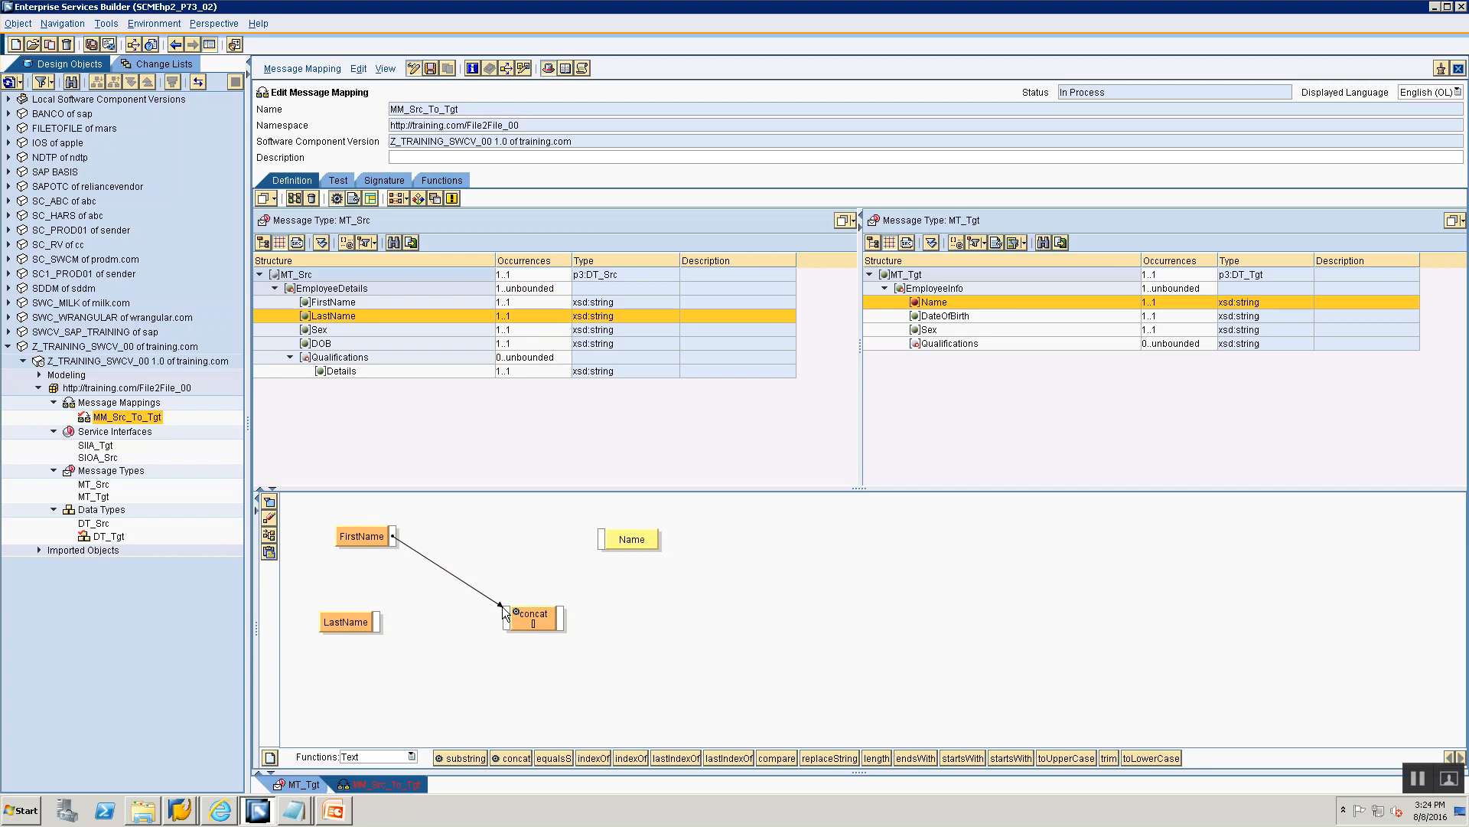
left_click_drag(378, 617, 601, 539)
left_click(269, 536)
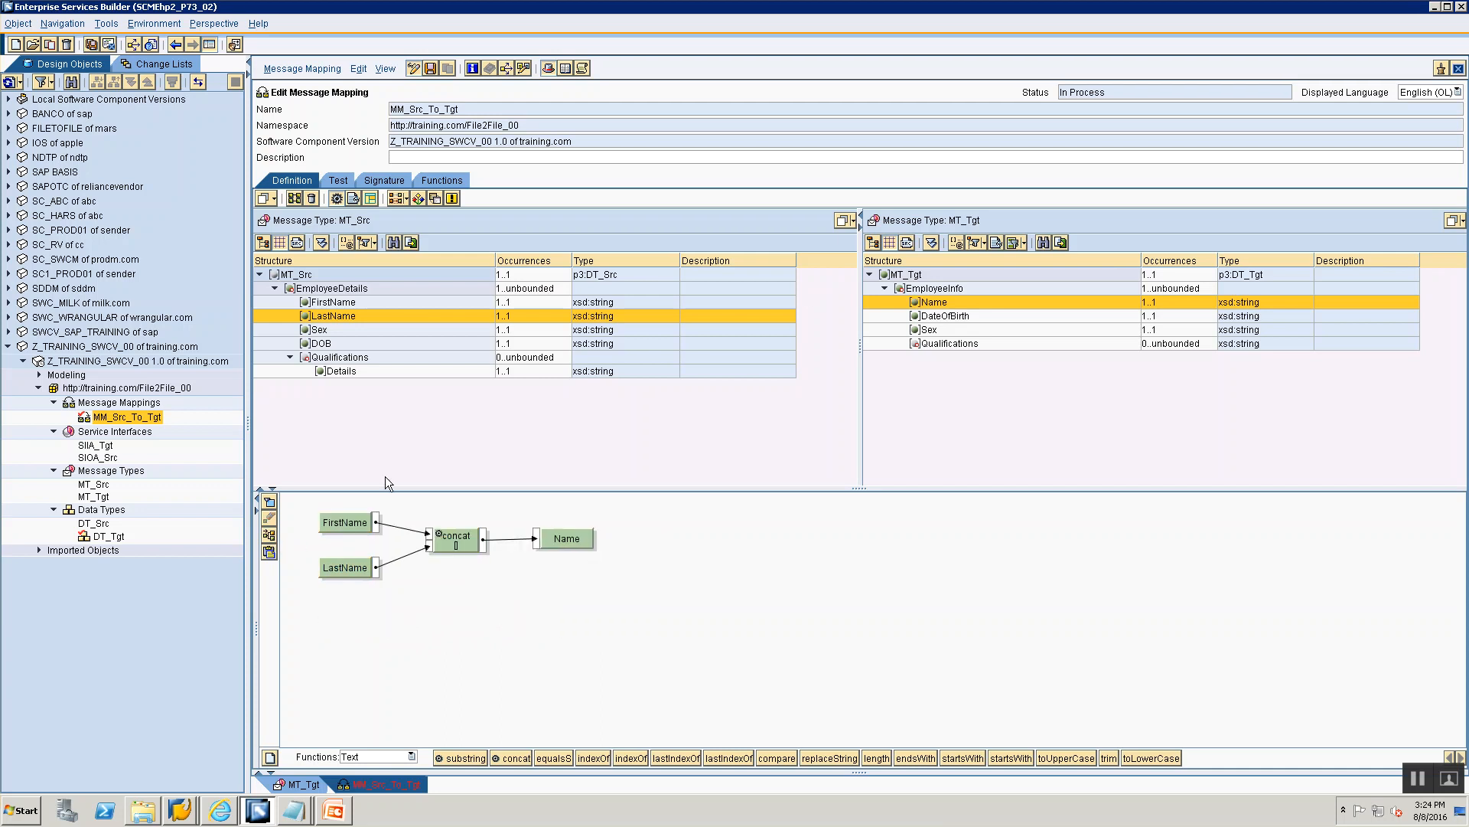
Map the source Details element to the target Qualifications element.
left_click(962, 344)
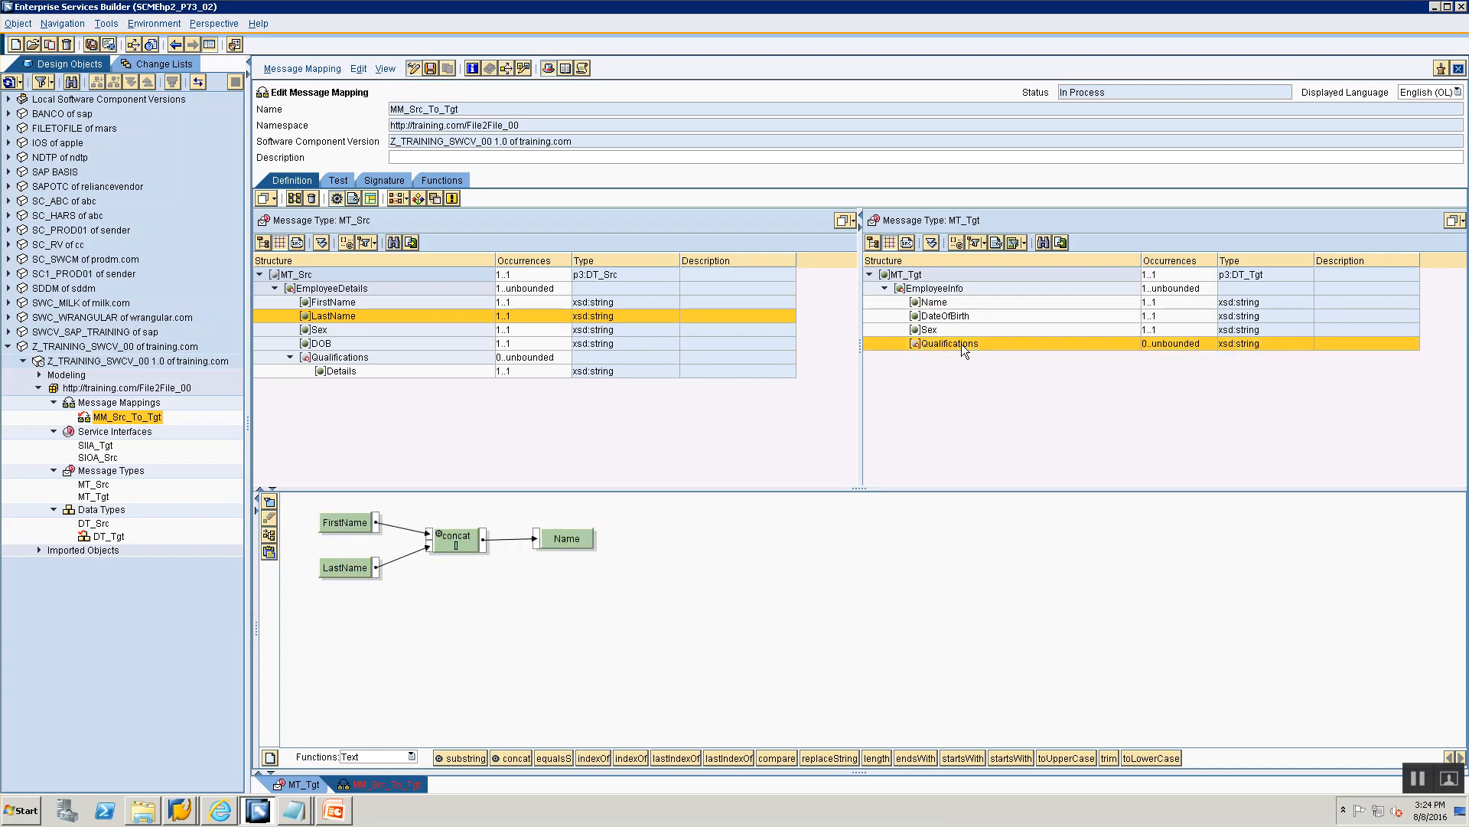
left_click_drag(370, 524, 688, 566)
left_click(332, 372)
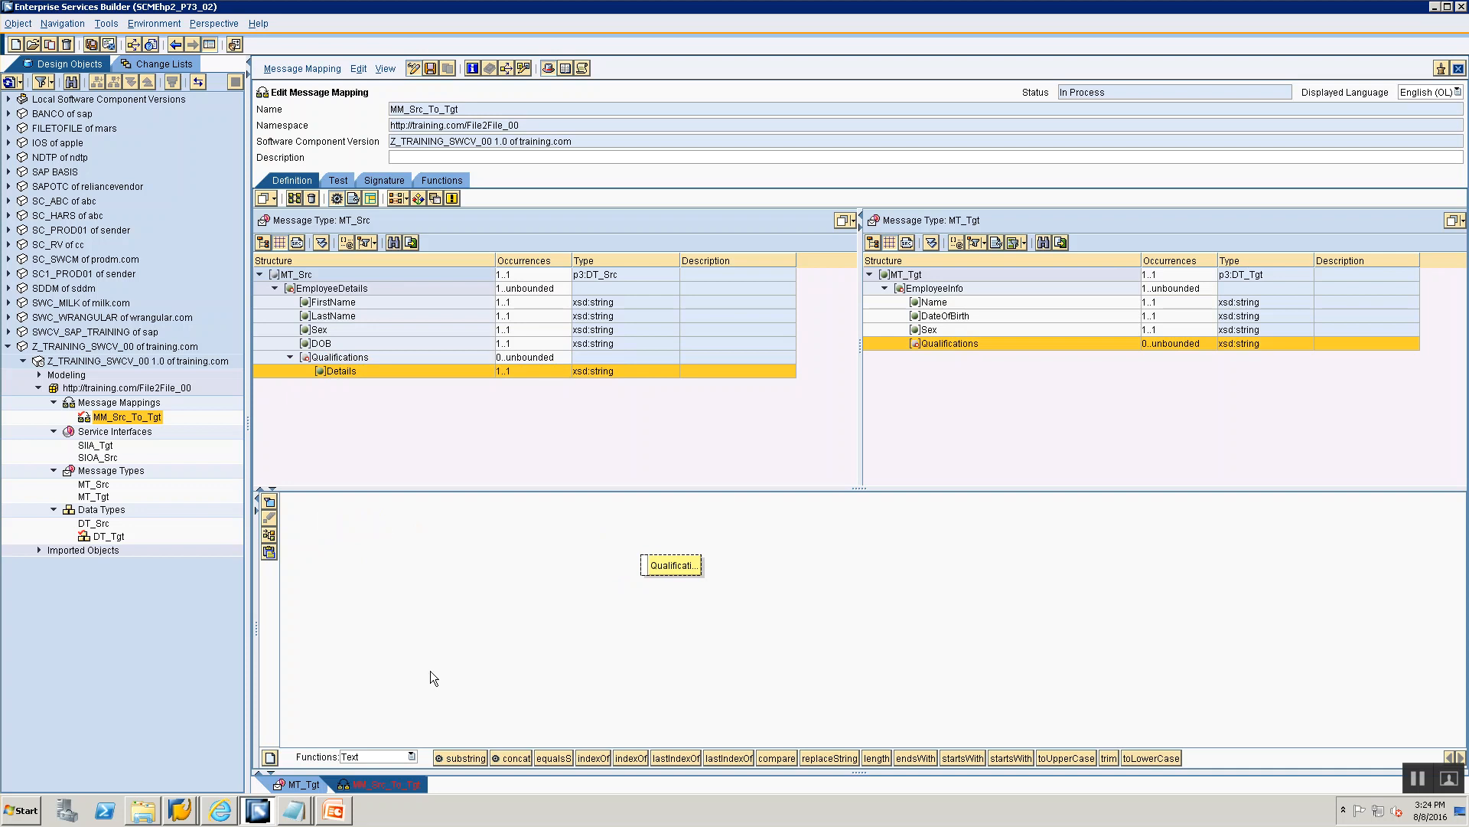
mouse_move(336, 370)
left_mouse_down()
mouse_move(360, 563)
mouse_move(635, 571)
left_mouse_up()
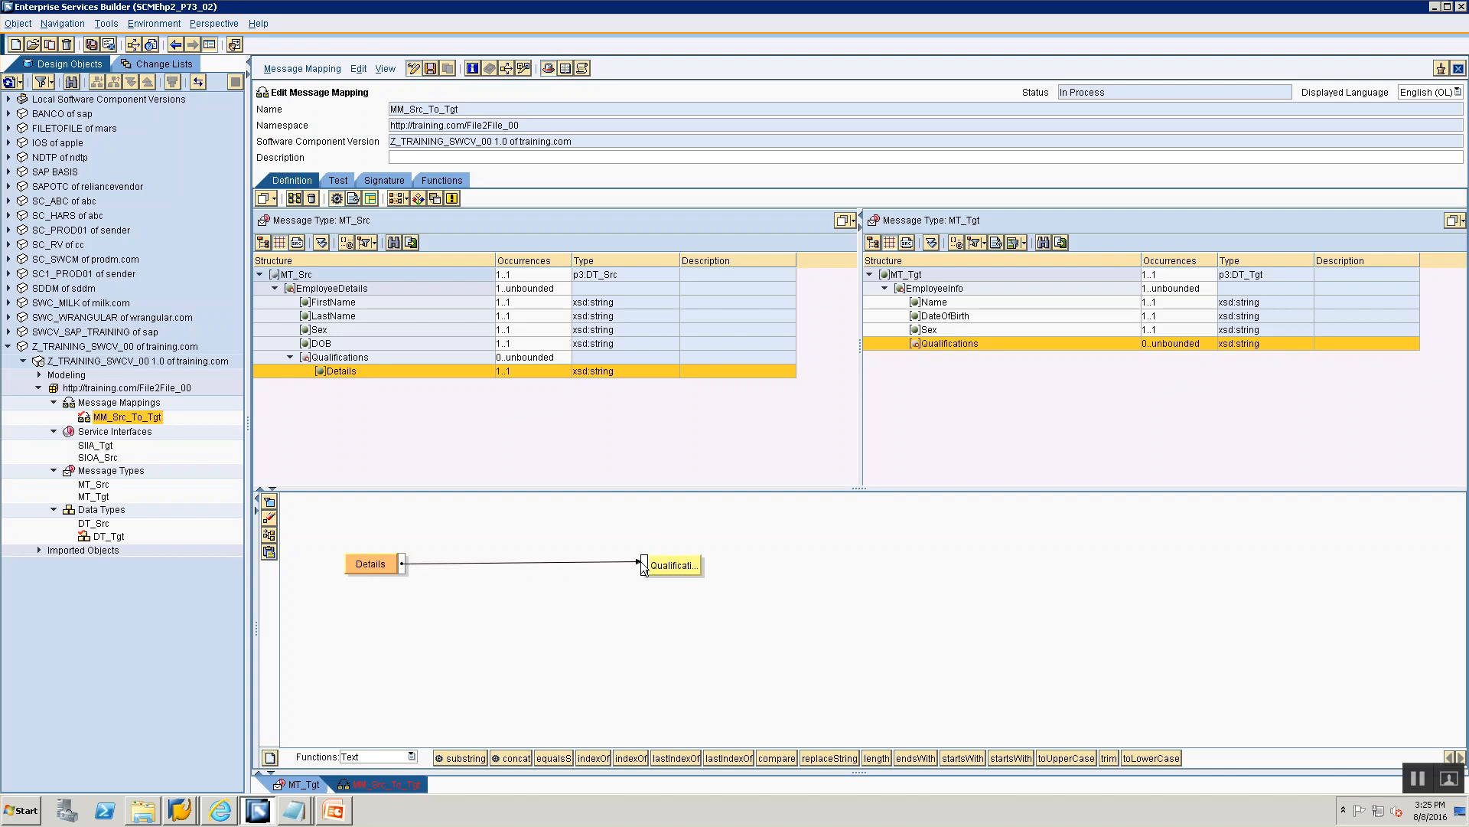
Set the context of Details to EmployeeDetails in the Qualifications mapping and save the message mapping.
right_click(353, 564)
mouse_move(425, 638)
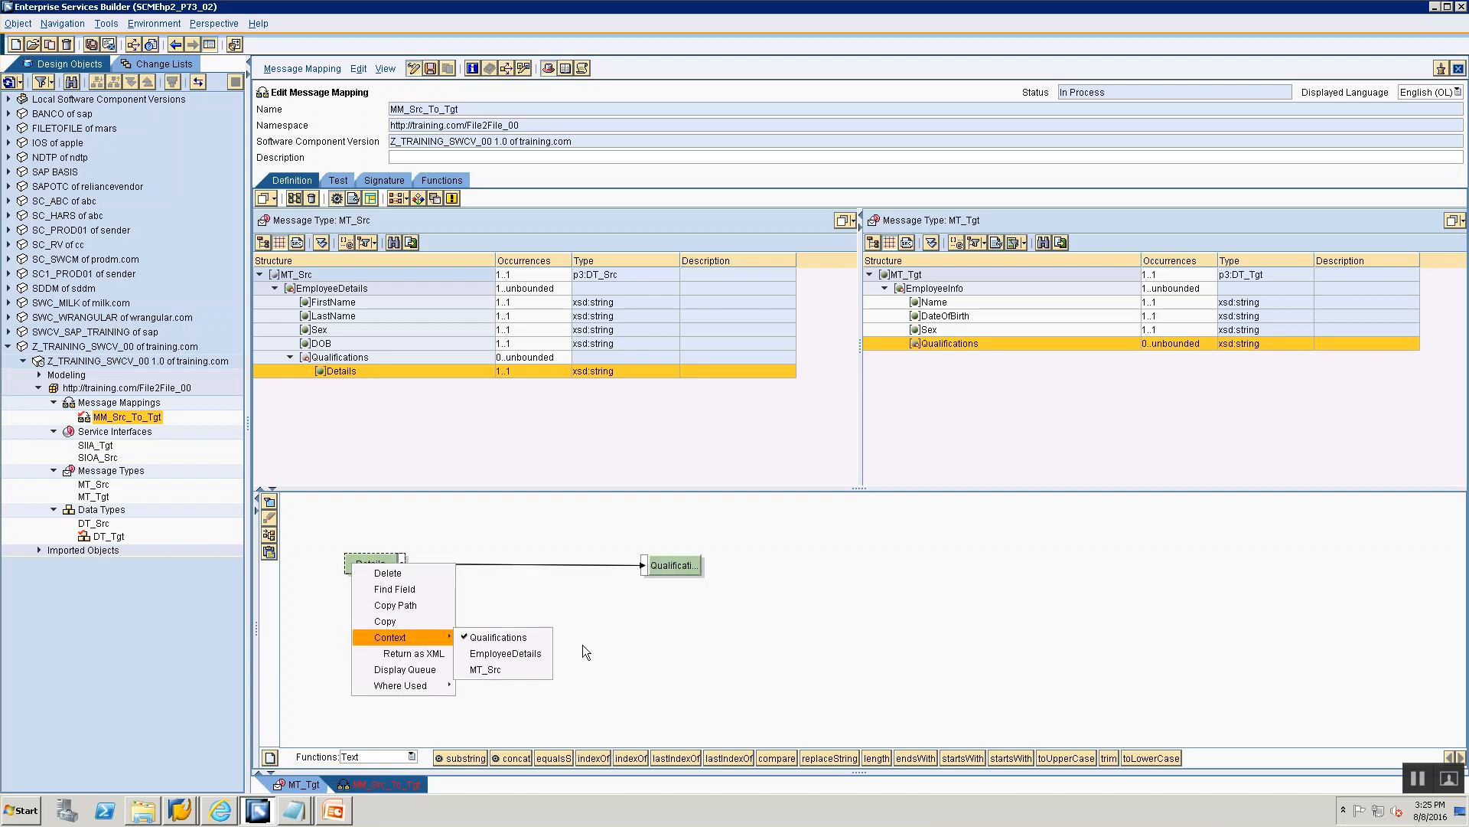
left_click(502, 660)
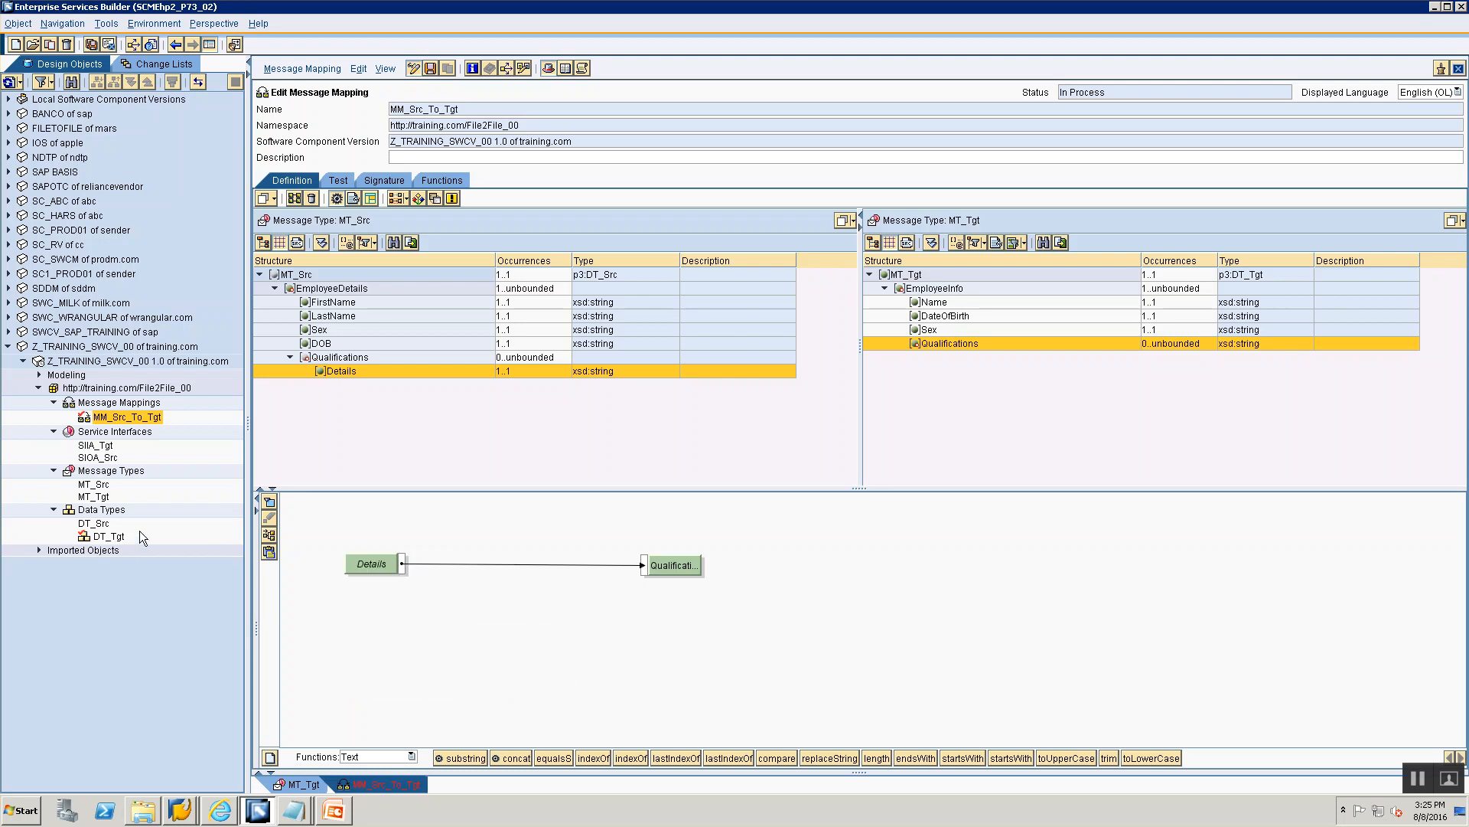
left_click(270, 534)
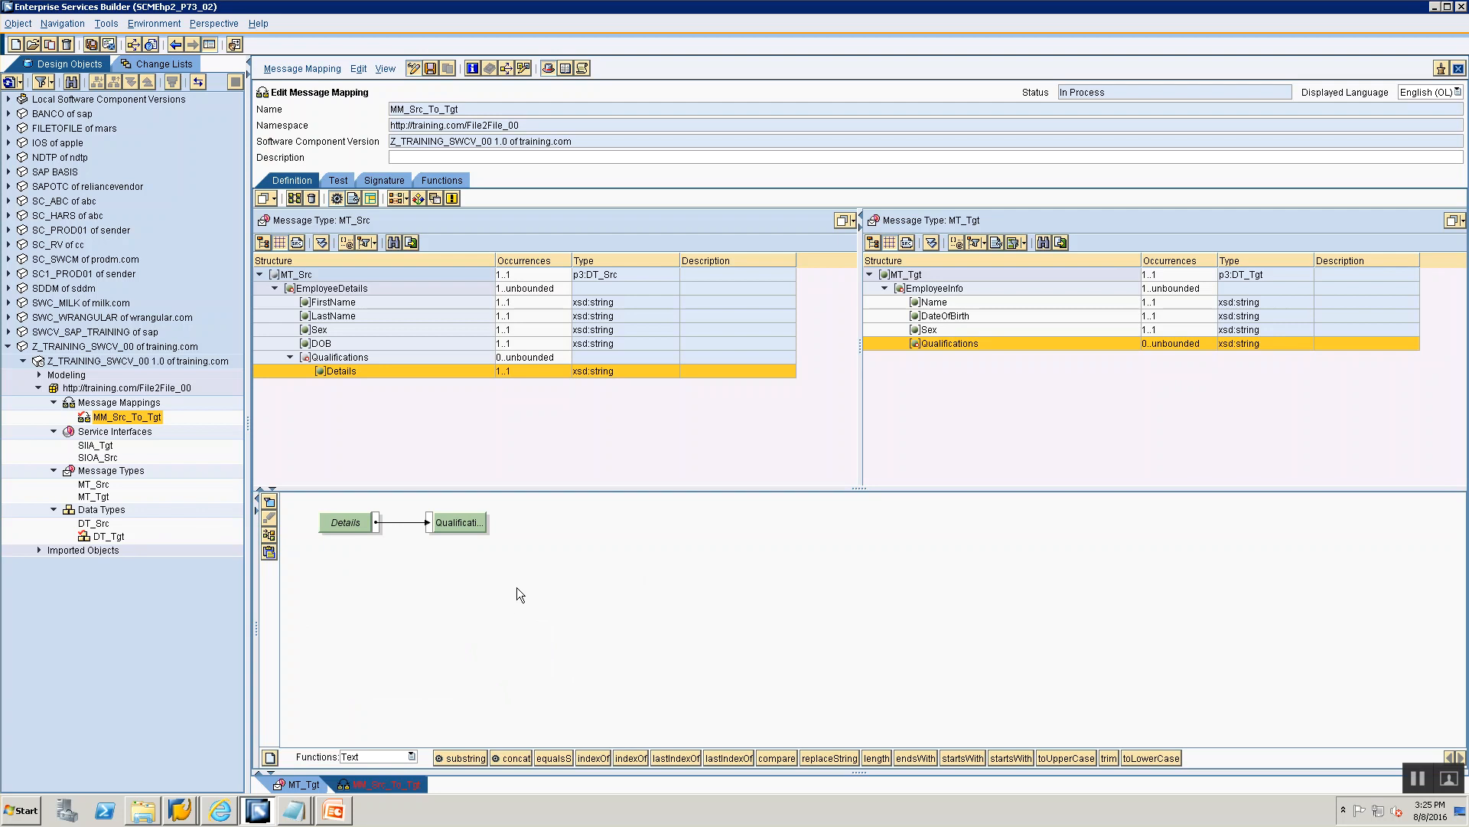
left_click(430, 68)
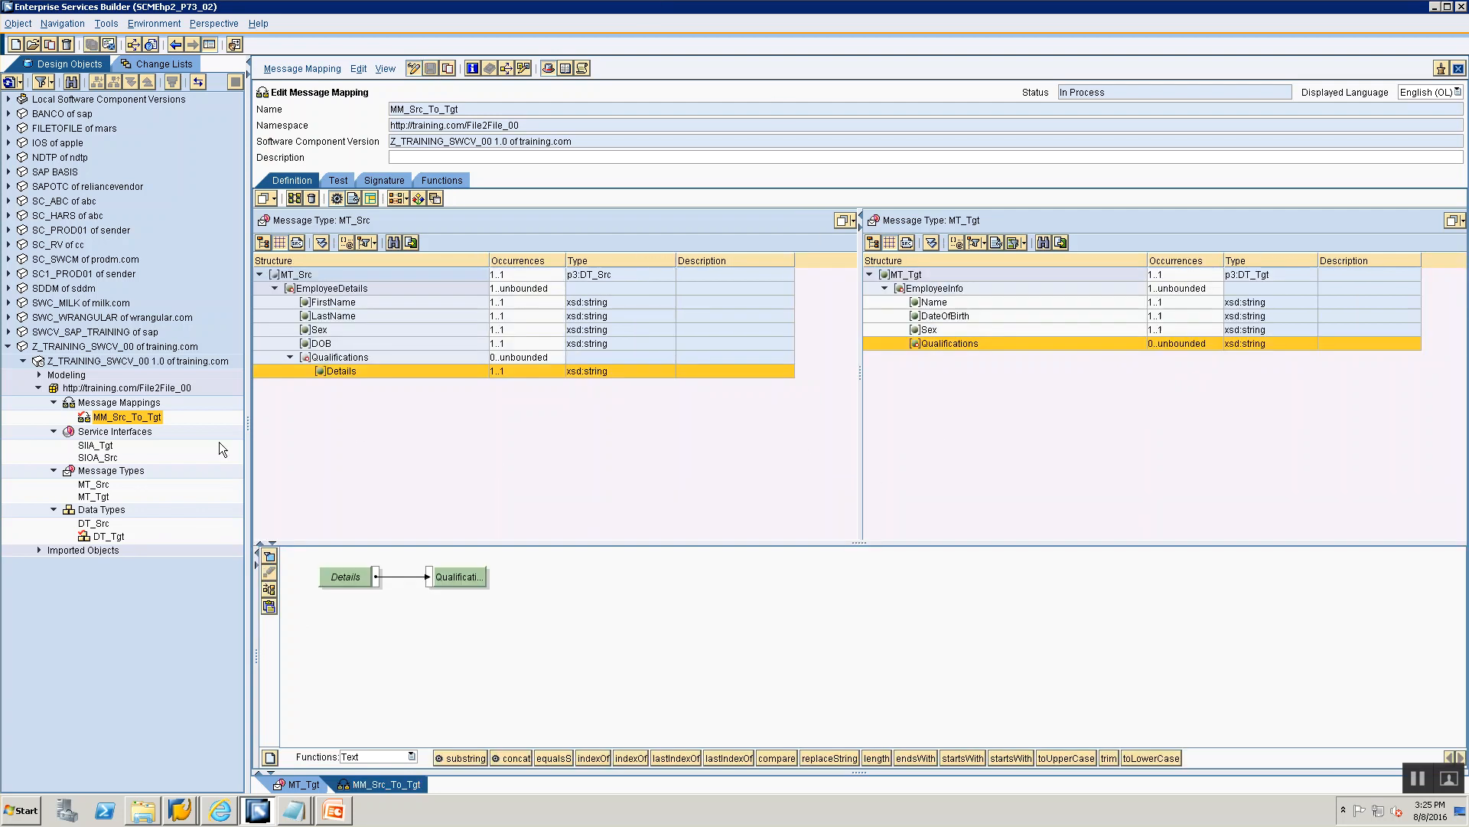
Duplicate the EmployeeDetails subtree in the mapping's test instance and expand both employee nodes.
left_click(338, 180)
left_click(268, 270)
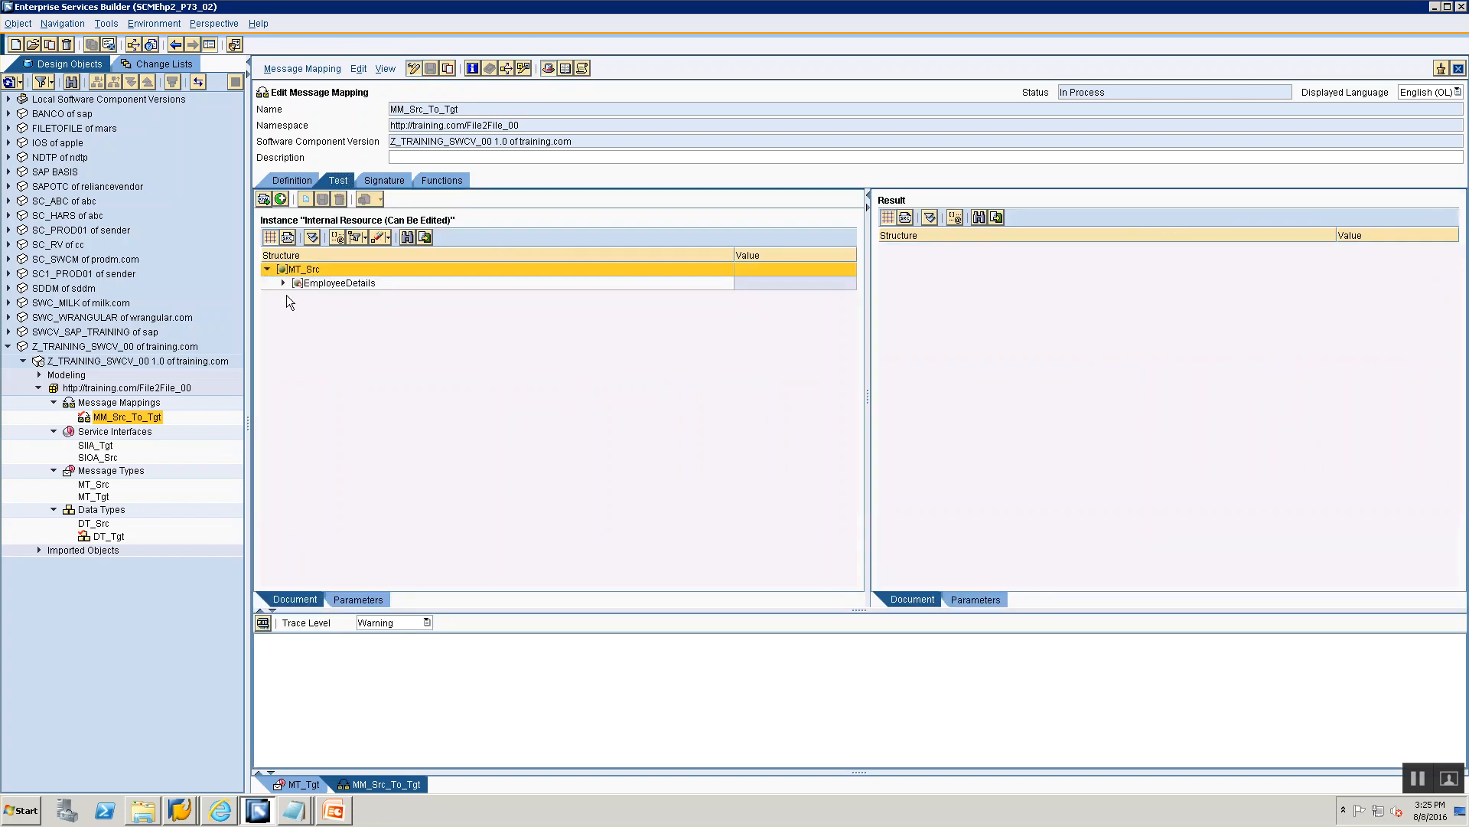
left_click(282, 283)
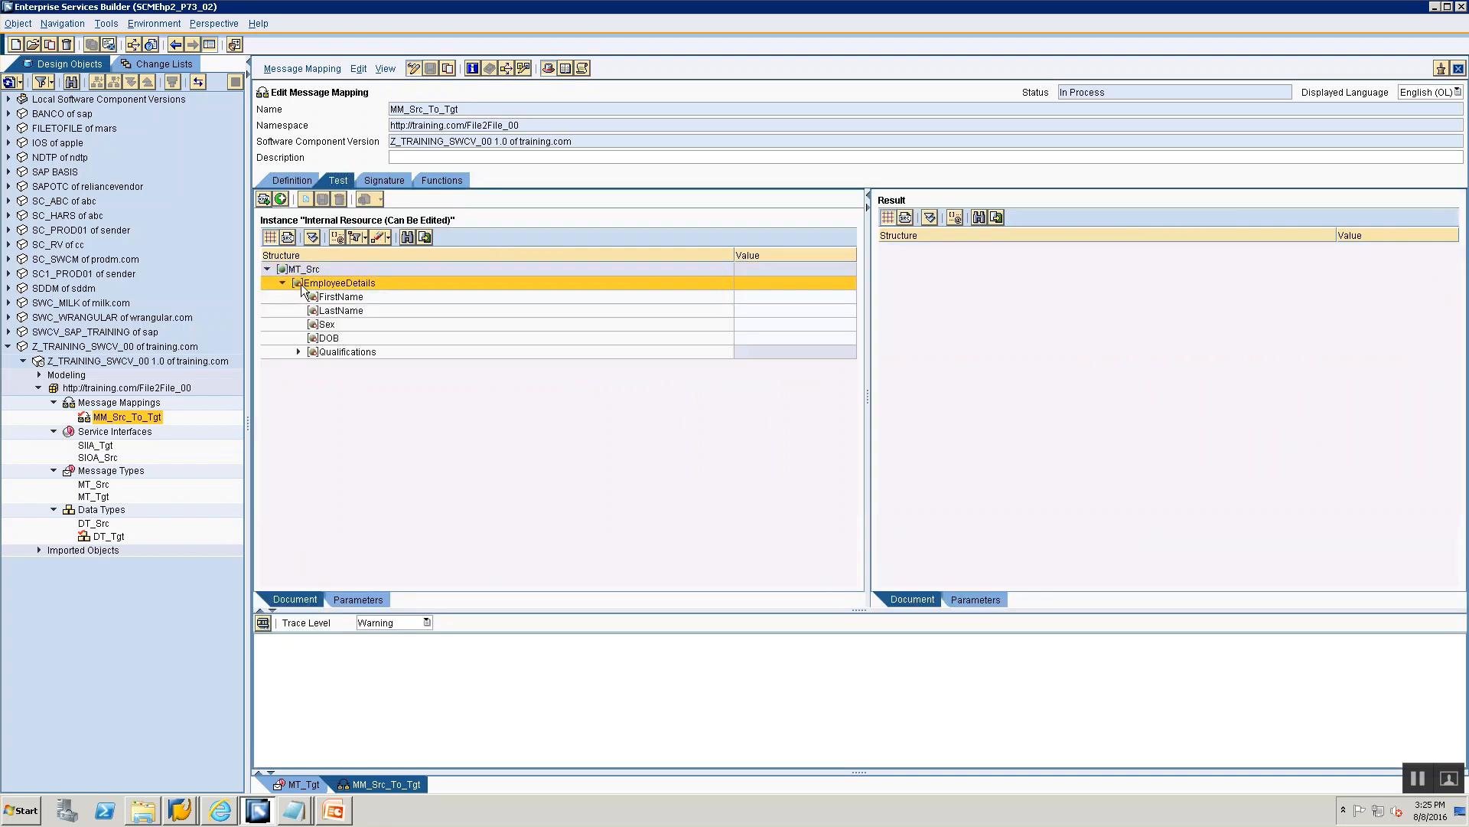
right_click(302, 289)
left_click(319, 296)
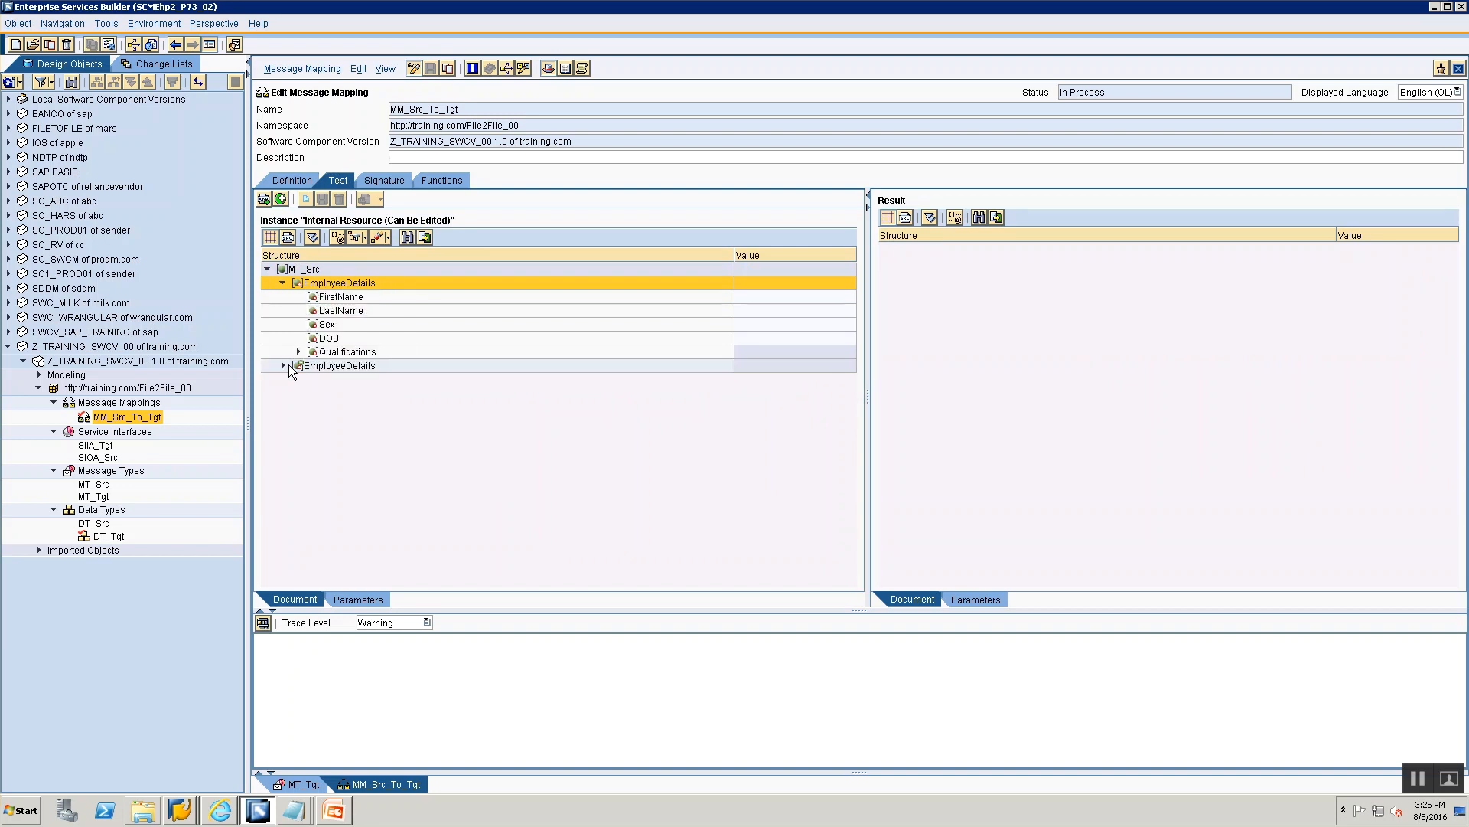
left_click(284, 365)
Fill the first EmployeeDetails node with a first name, last name, sex M, date of birth and qualification details B.Tech.
left_click(774, 300)
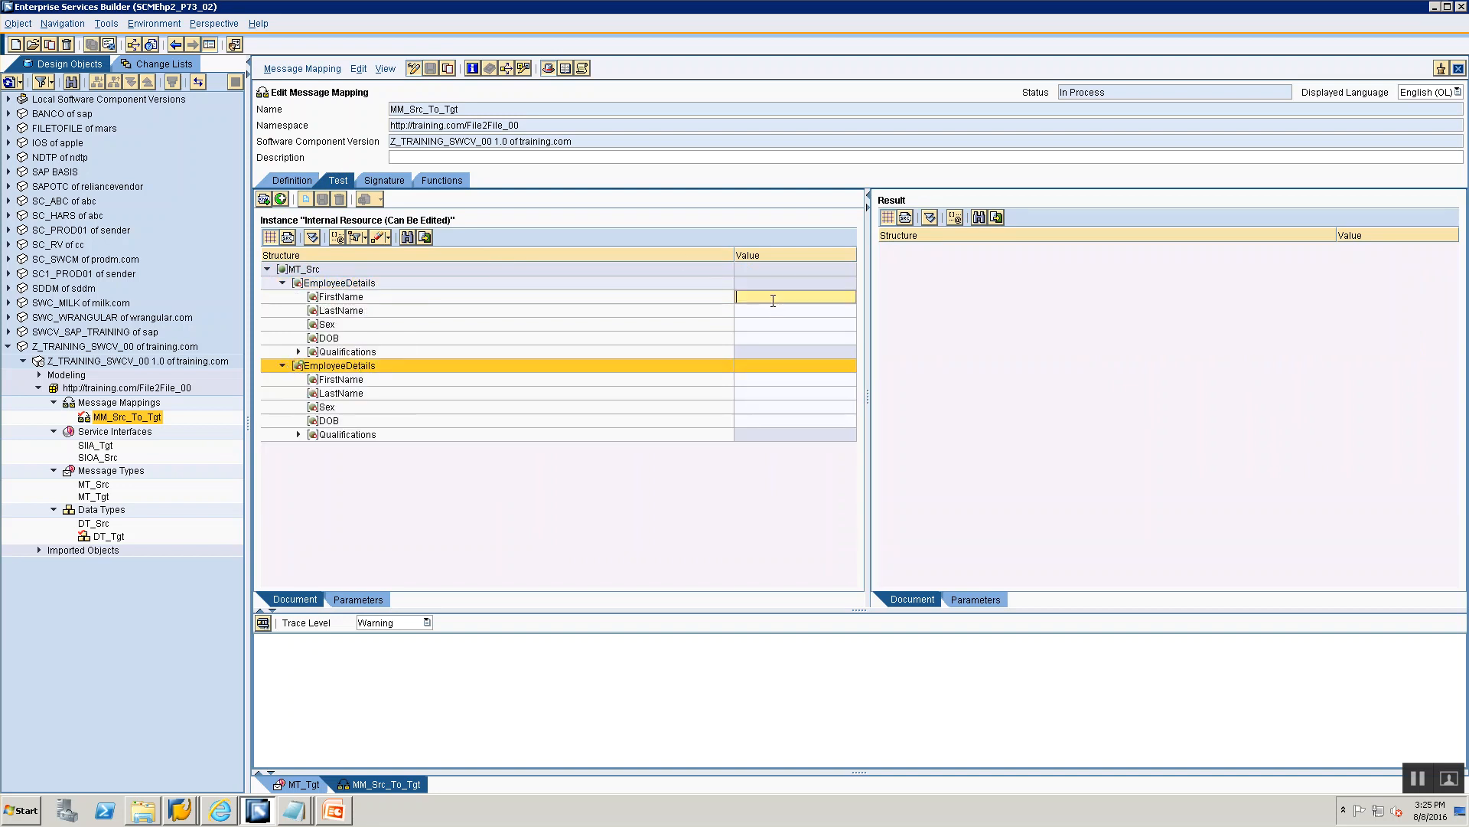
type("John")
left_click(762, 312)
type("Doe")
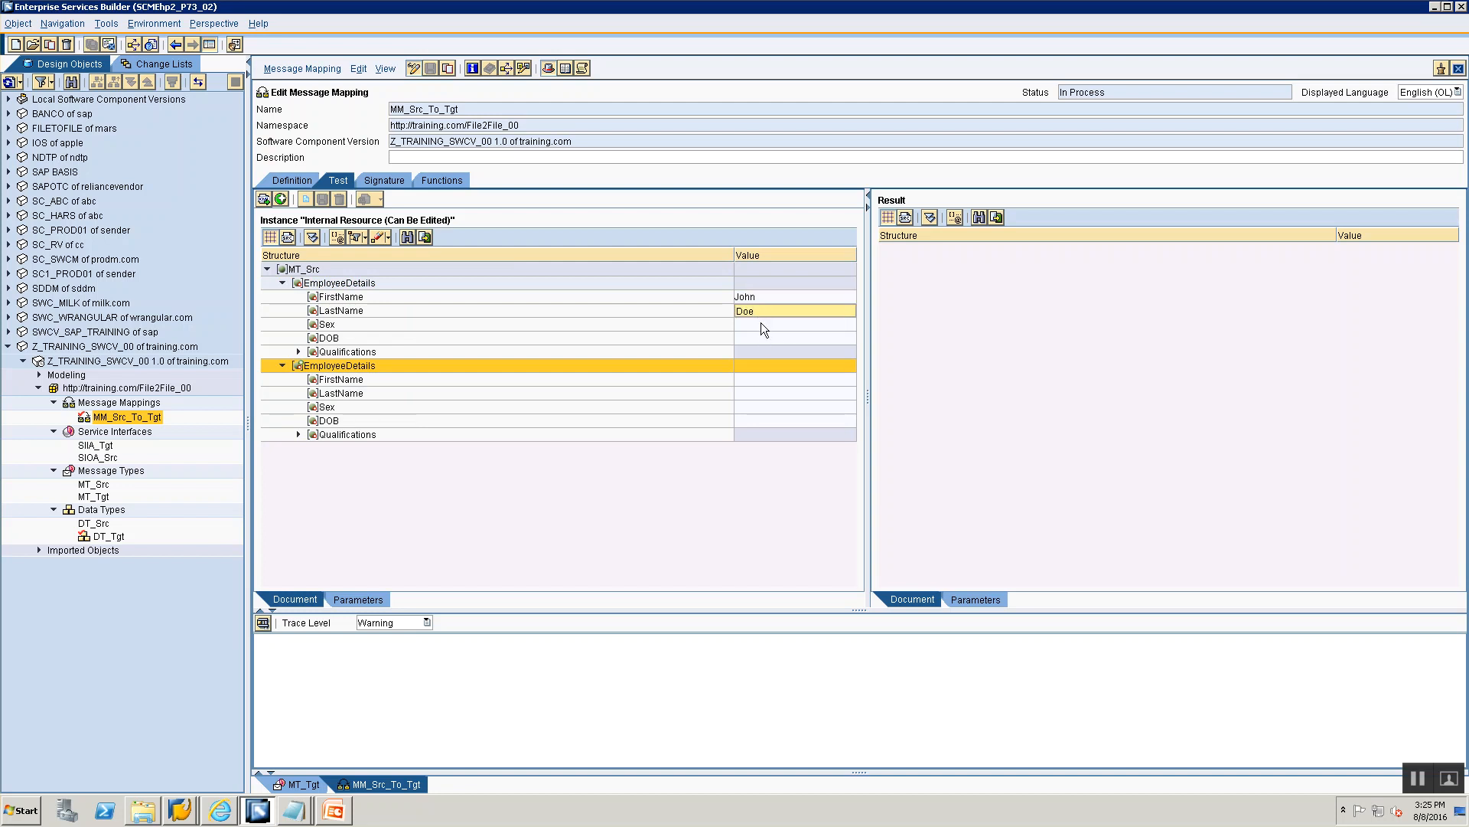
left_click(763, 325)
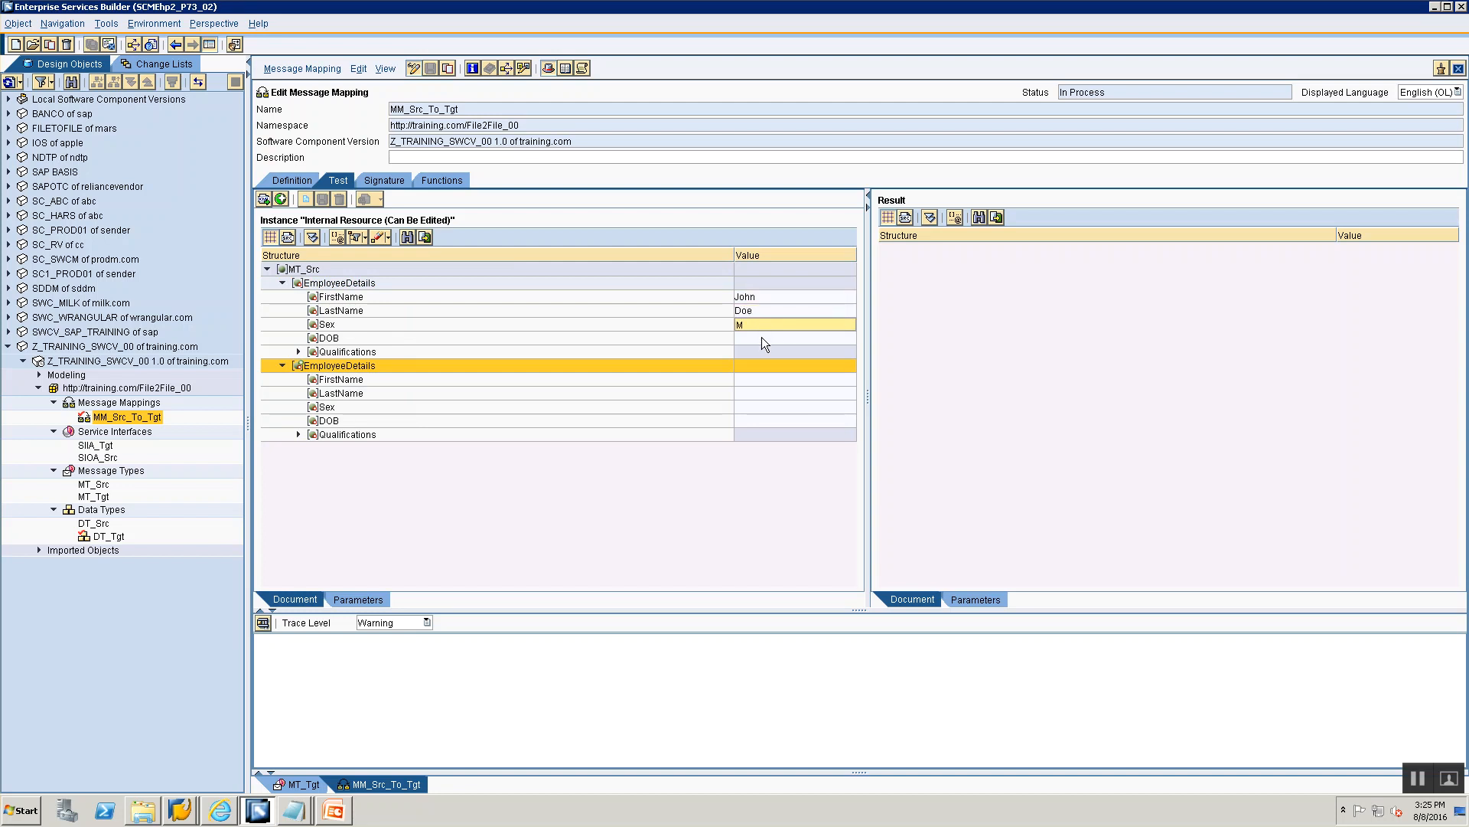
left_click(764, 338)
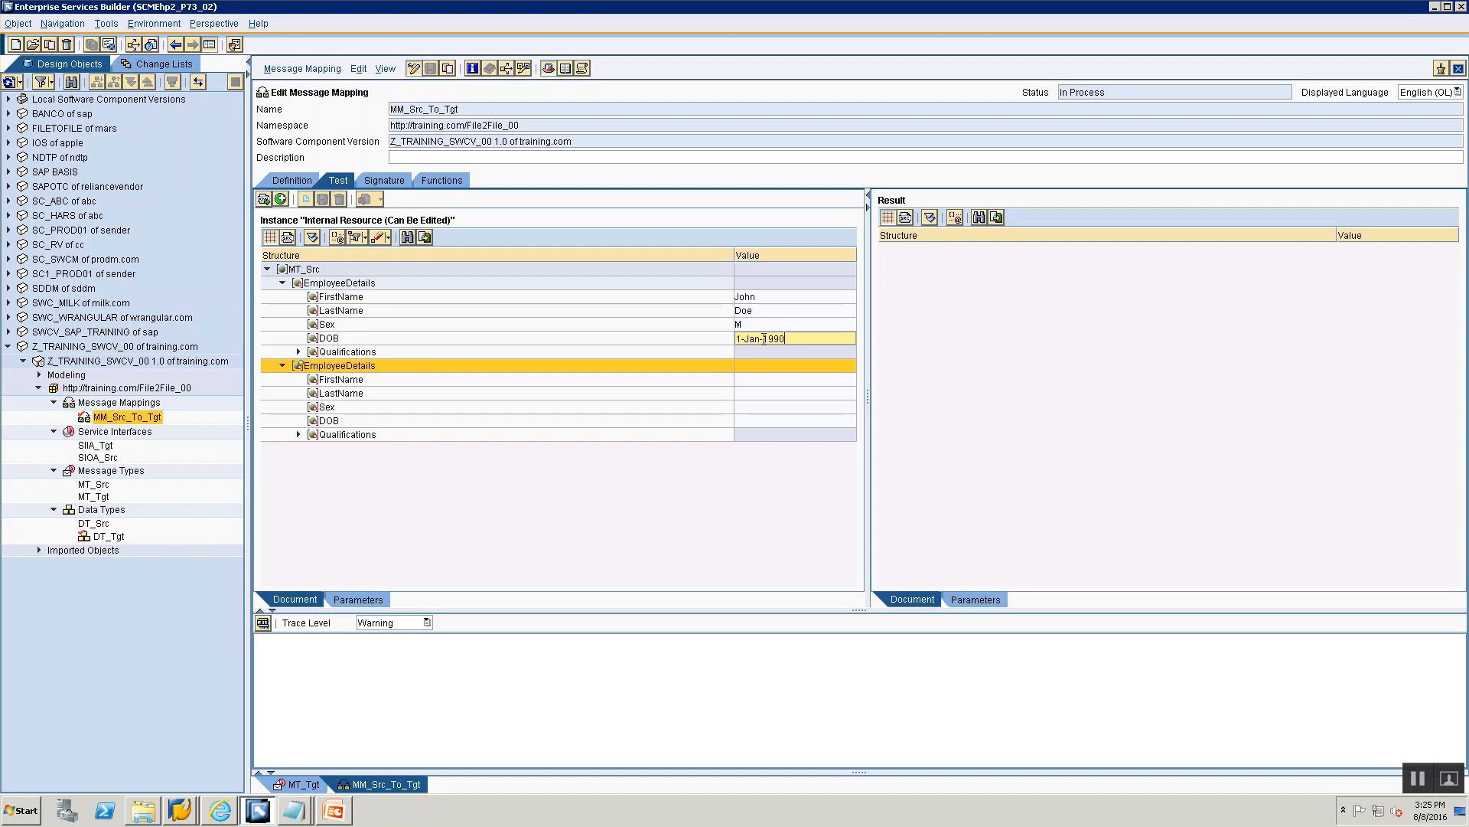
type("1-Jan-1990")
left_click(298, 351)
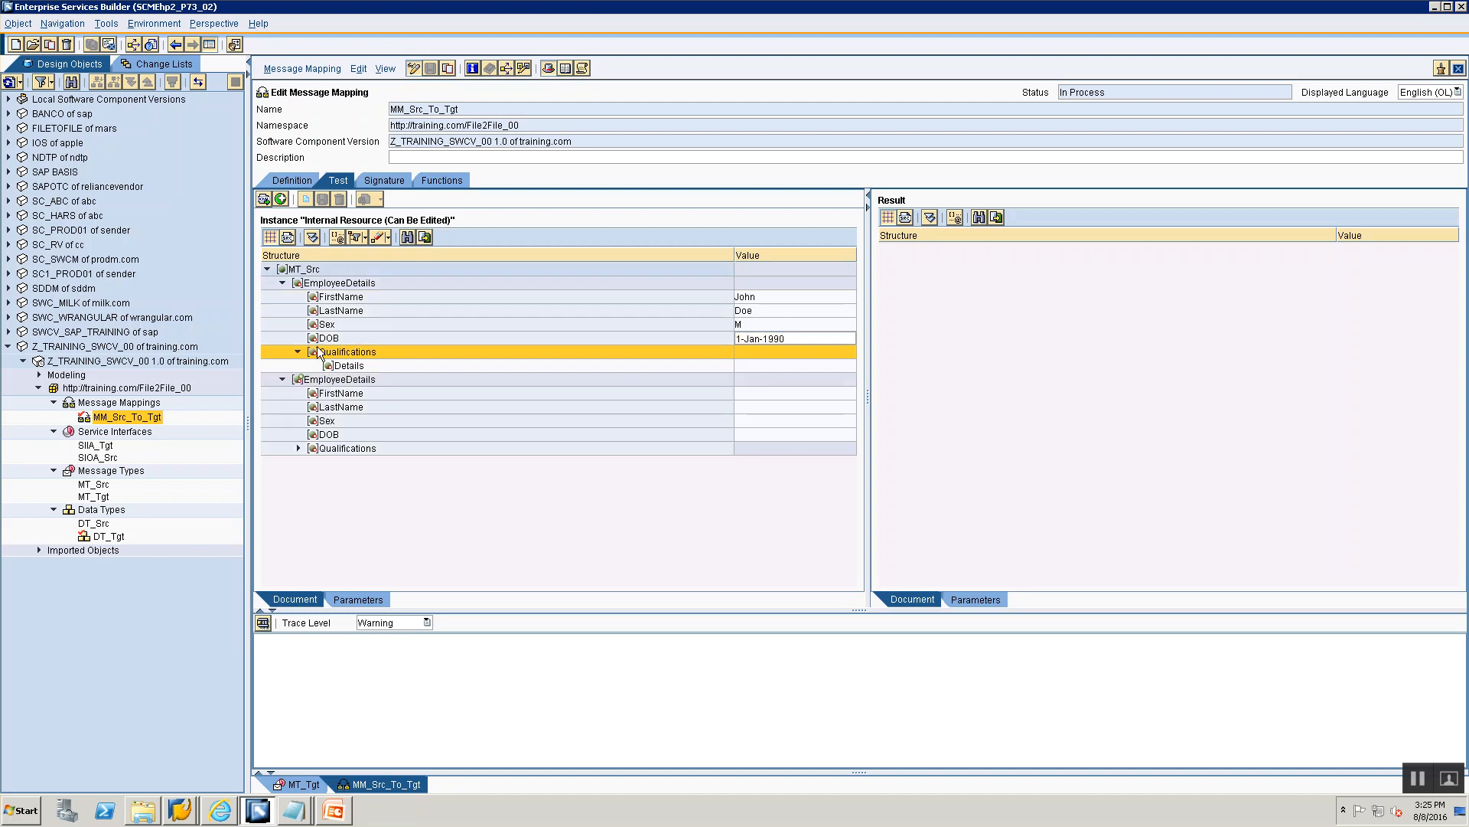
left_click(747, 366)
type("B.Tech")
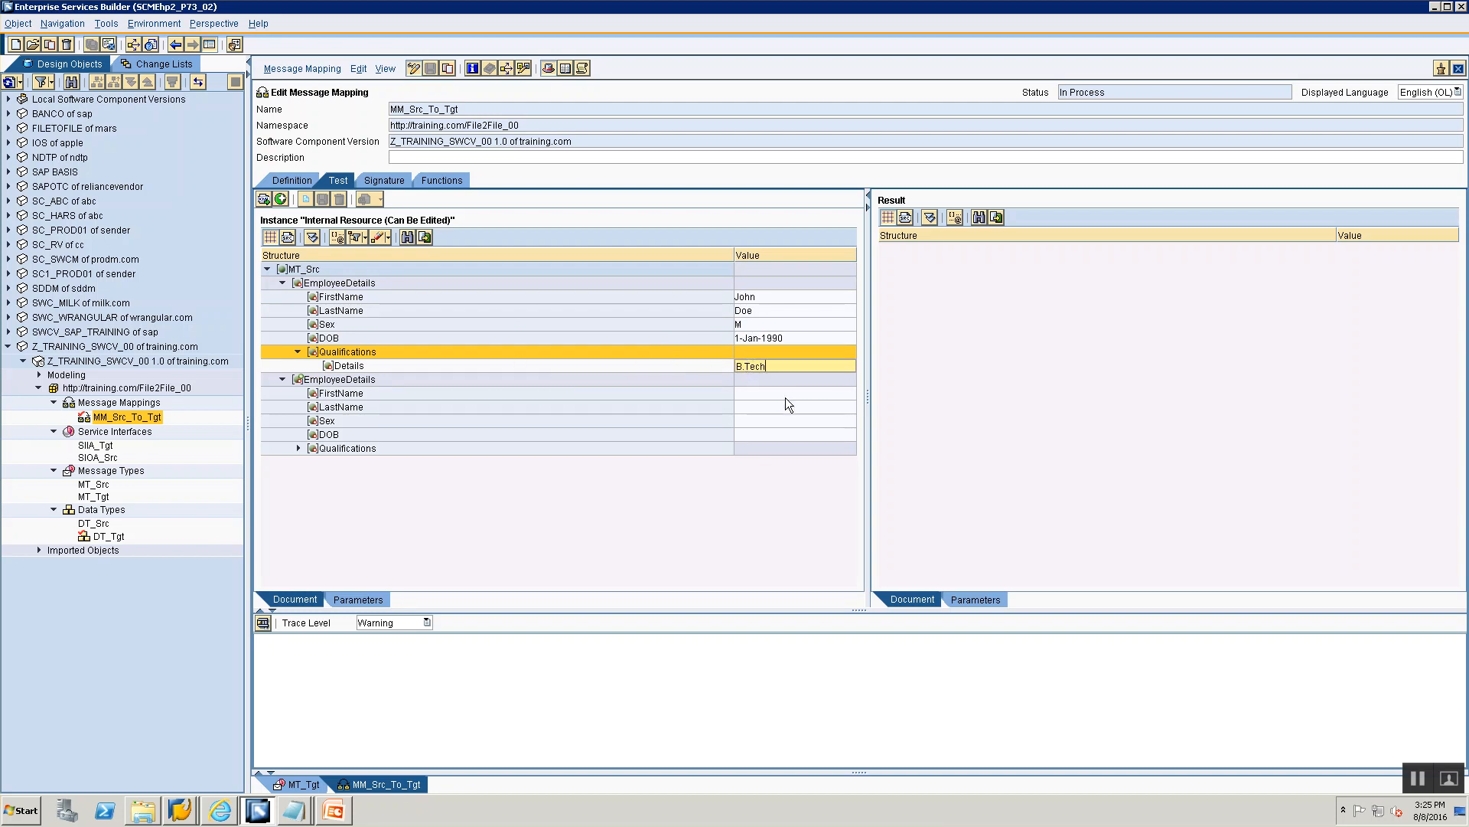
Enter a first name, last name and sex F for the second EmployeeDetails node in the test instance.
left_click(785, 394)
type("Jane")
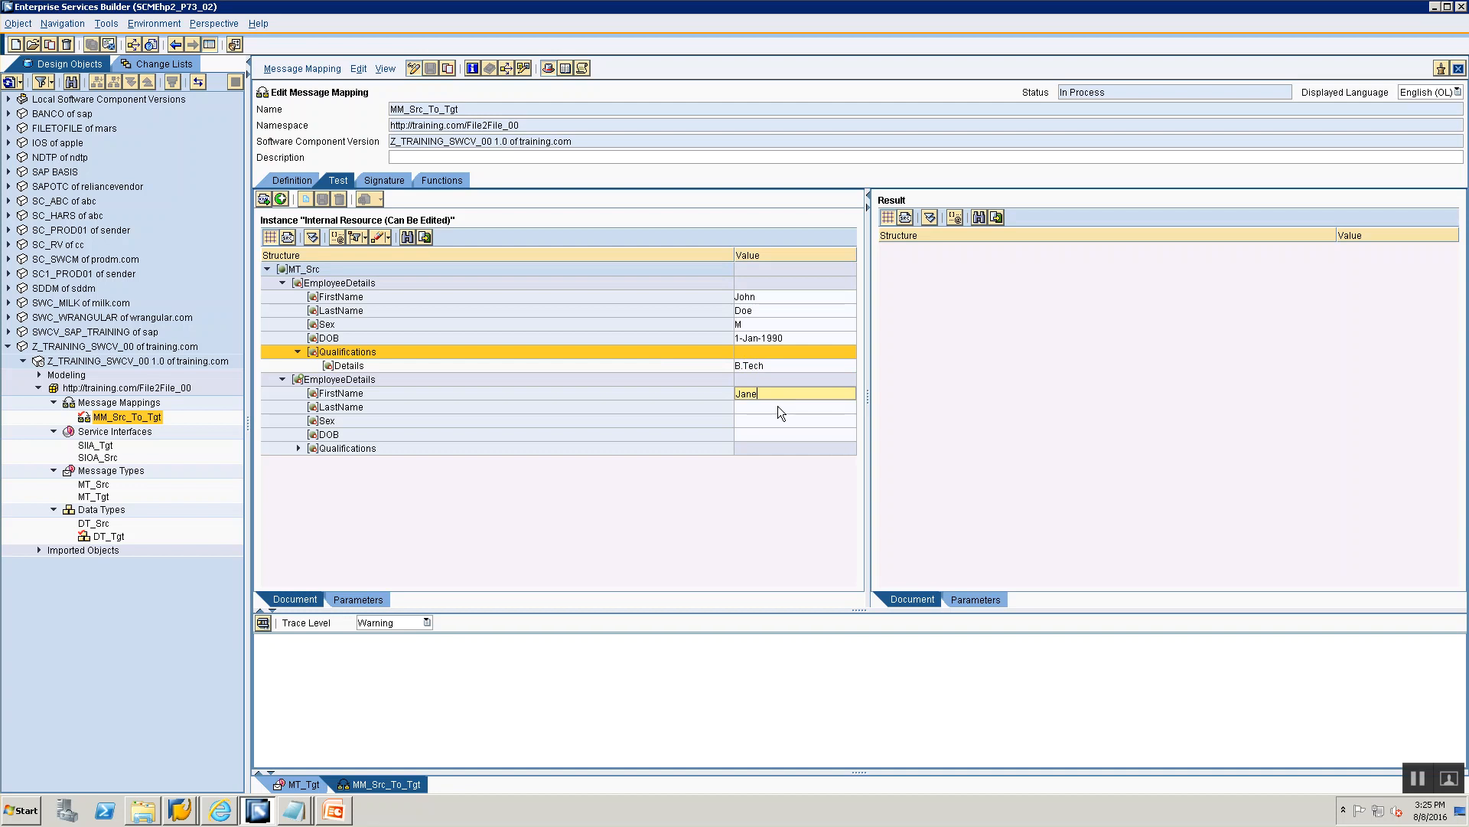
left_click(769, 407)
type("Doe")
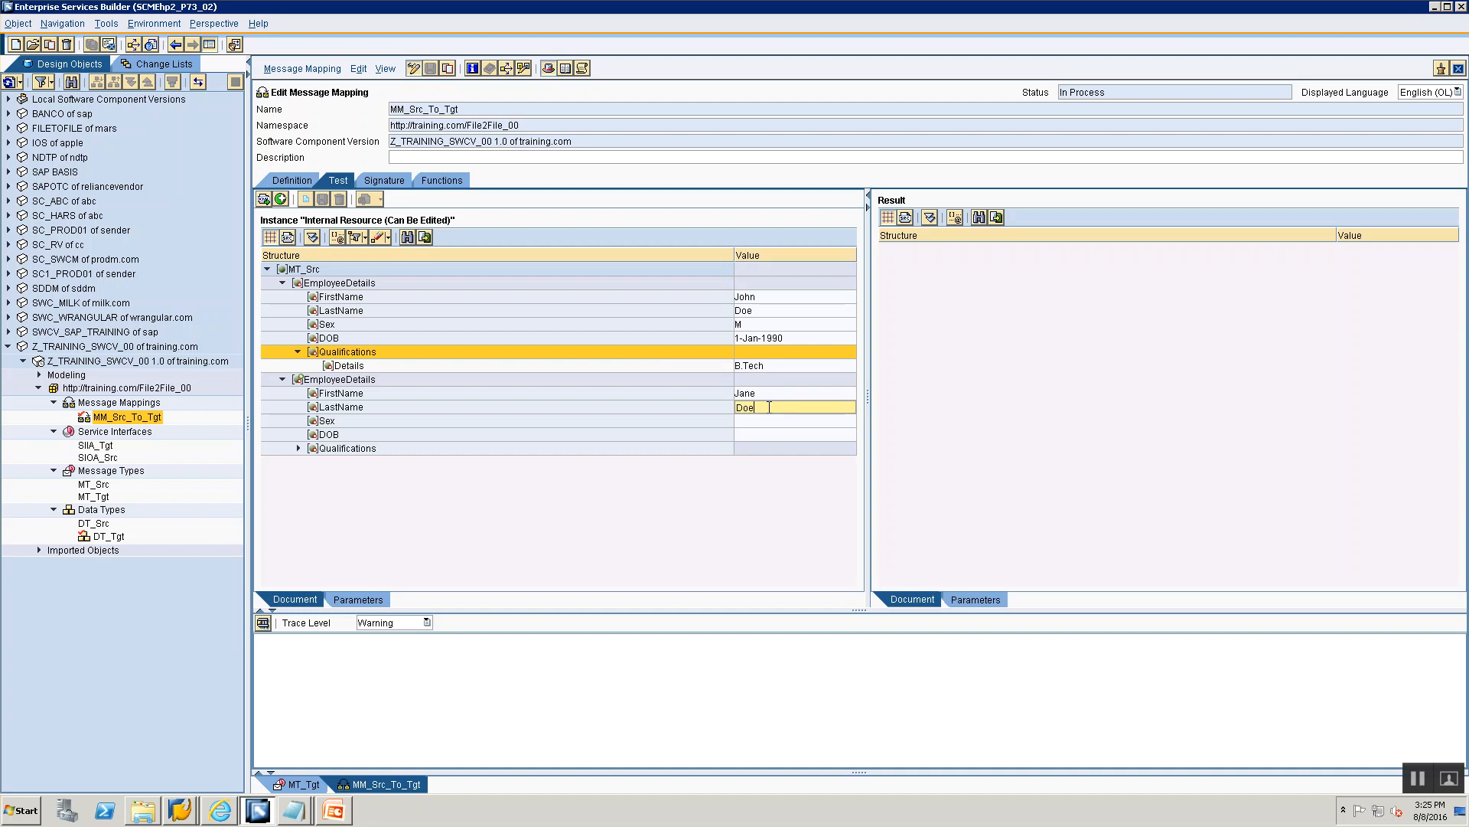
type("2")
left_click(756, 430)
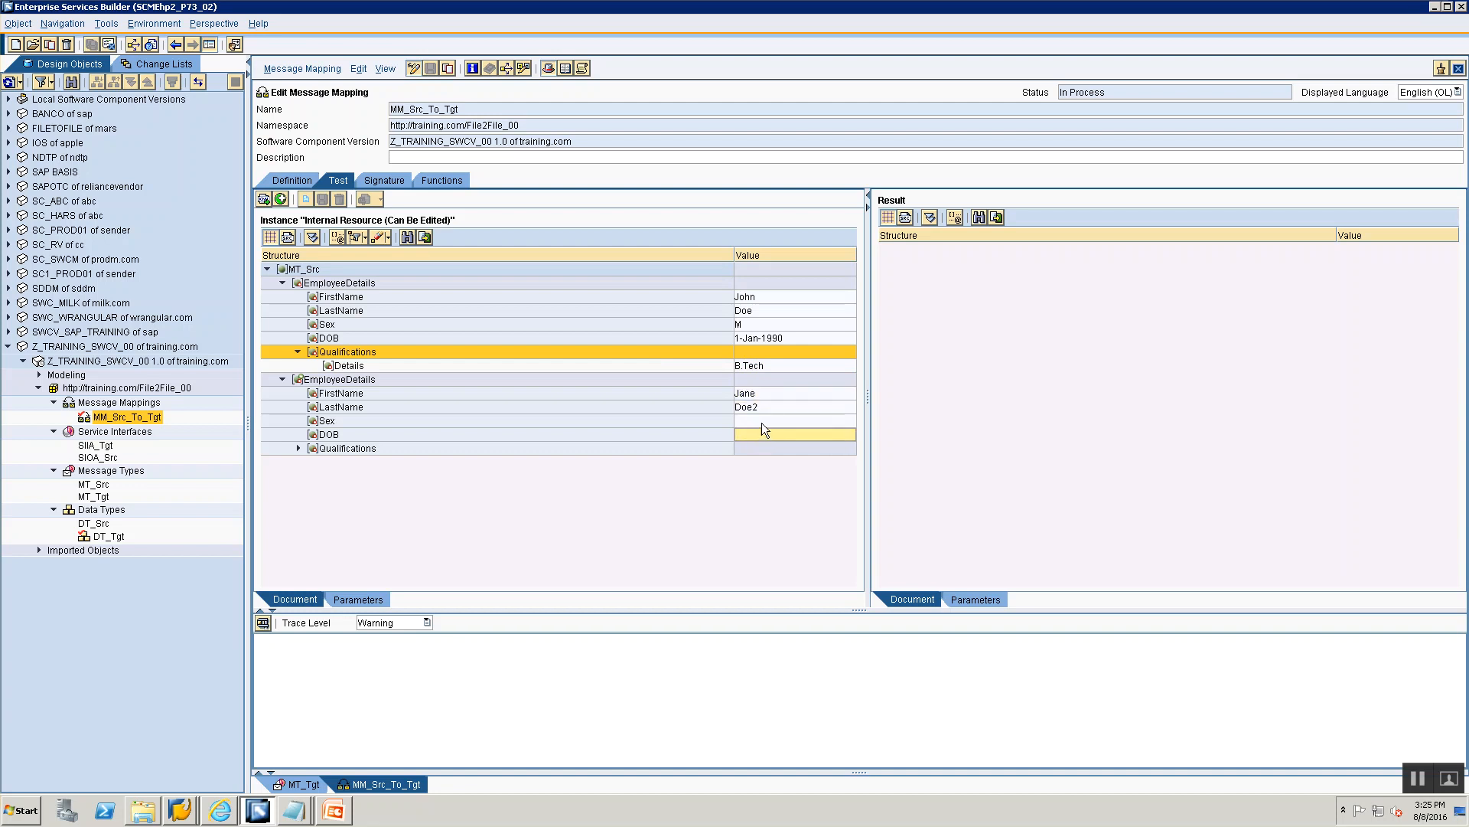
left_click(760, 421)
type("F")
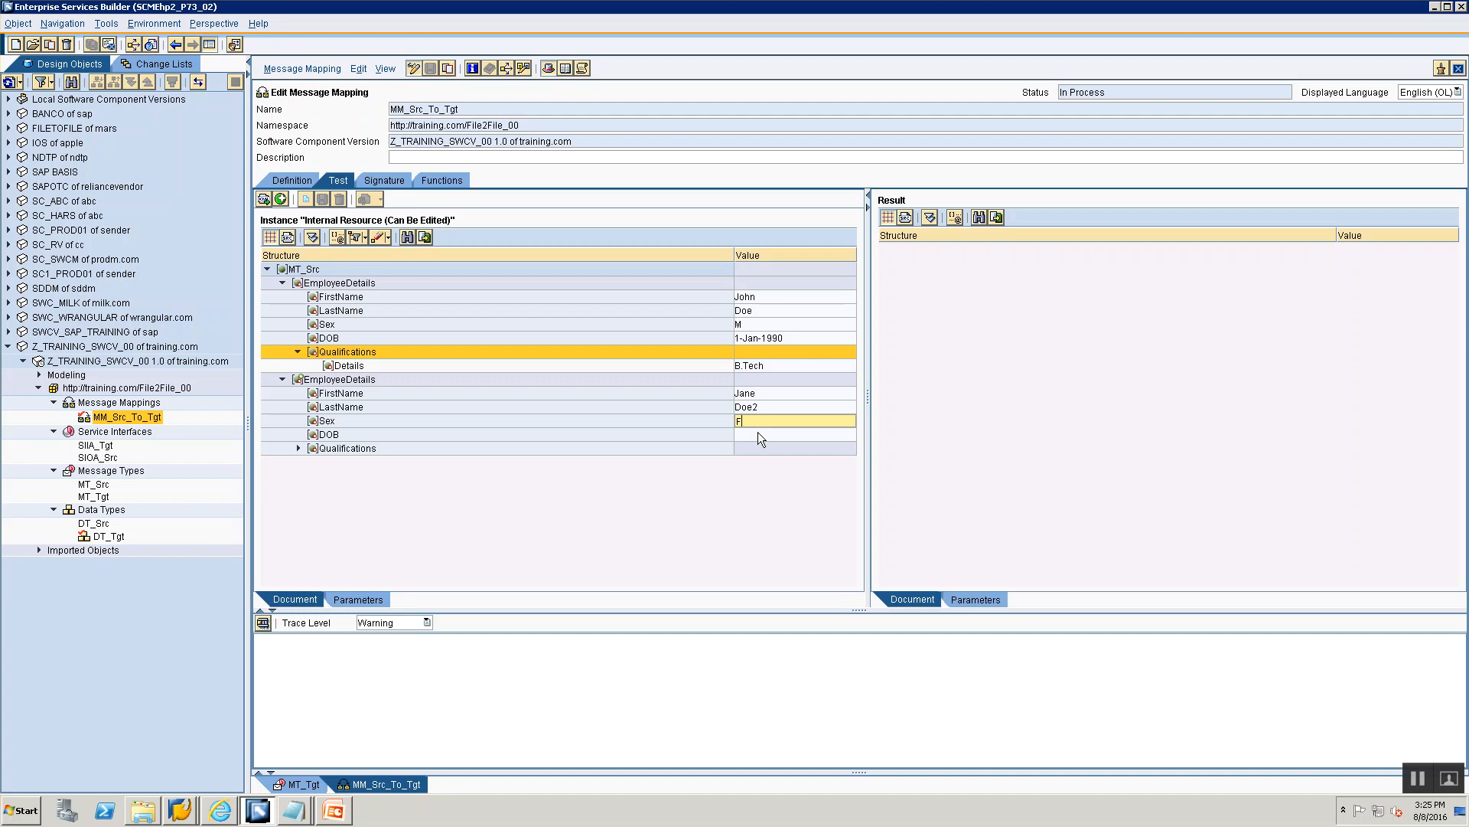
Enter the second employee's date of birth and set the Details under its Qualifications node to Sports.
left_click(758, 433)
type("1-Feb")
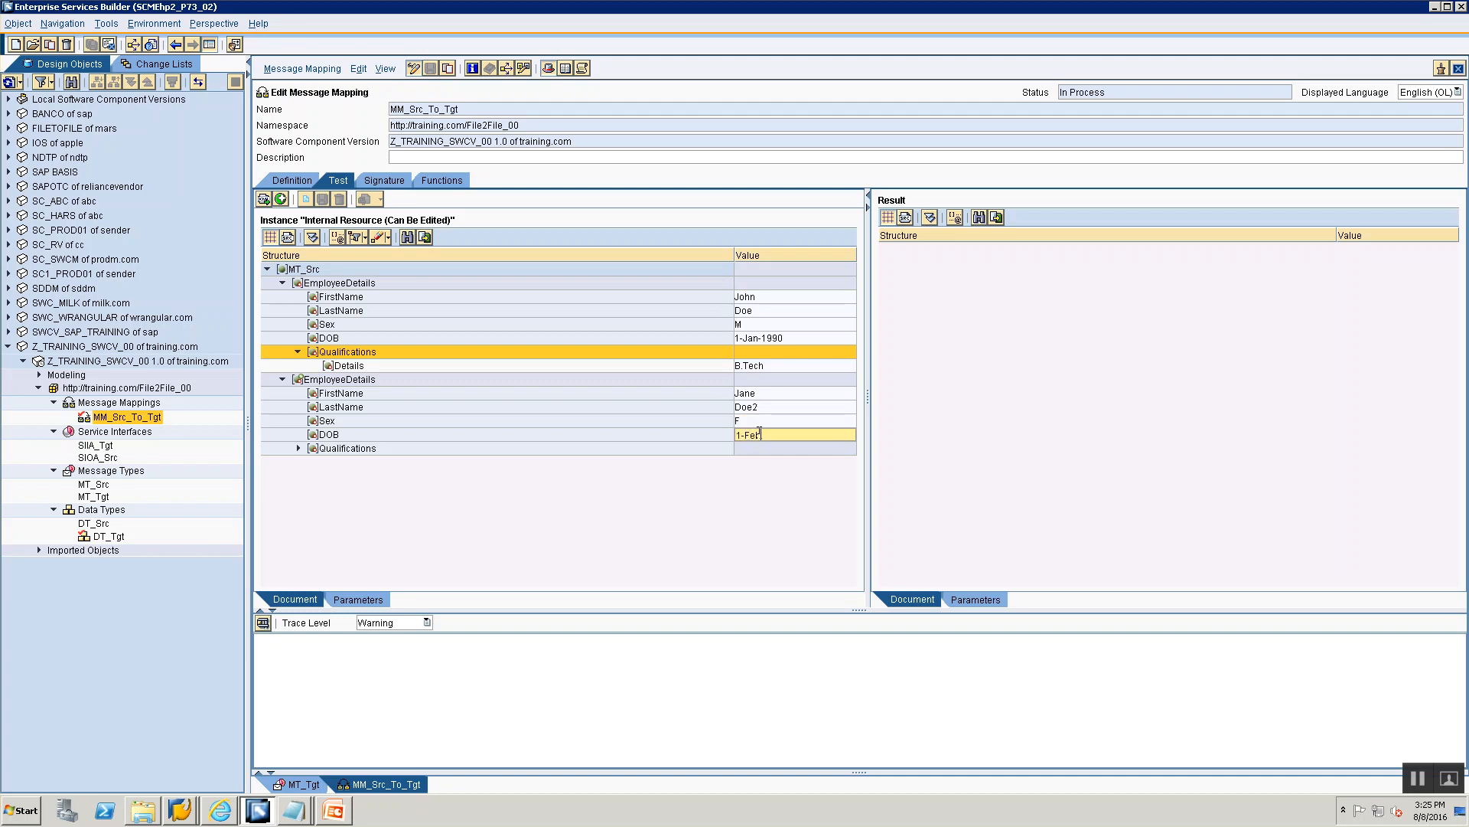
type("-1992")
left_click(298, 448)
left_click(770, 462)
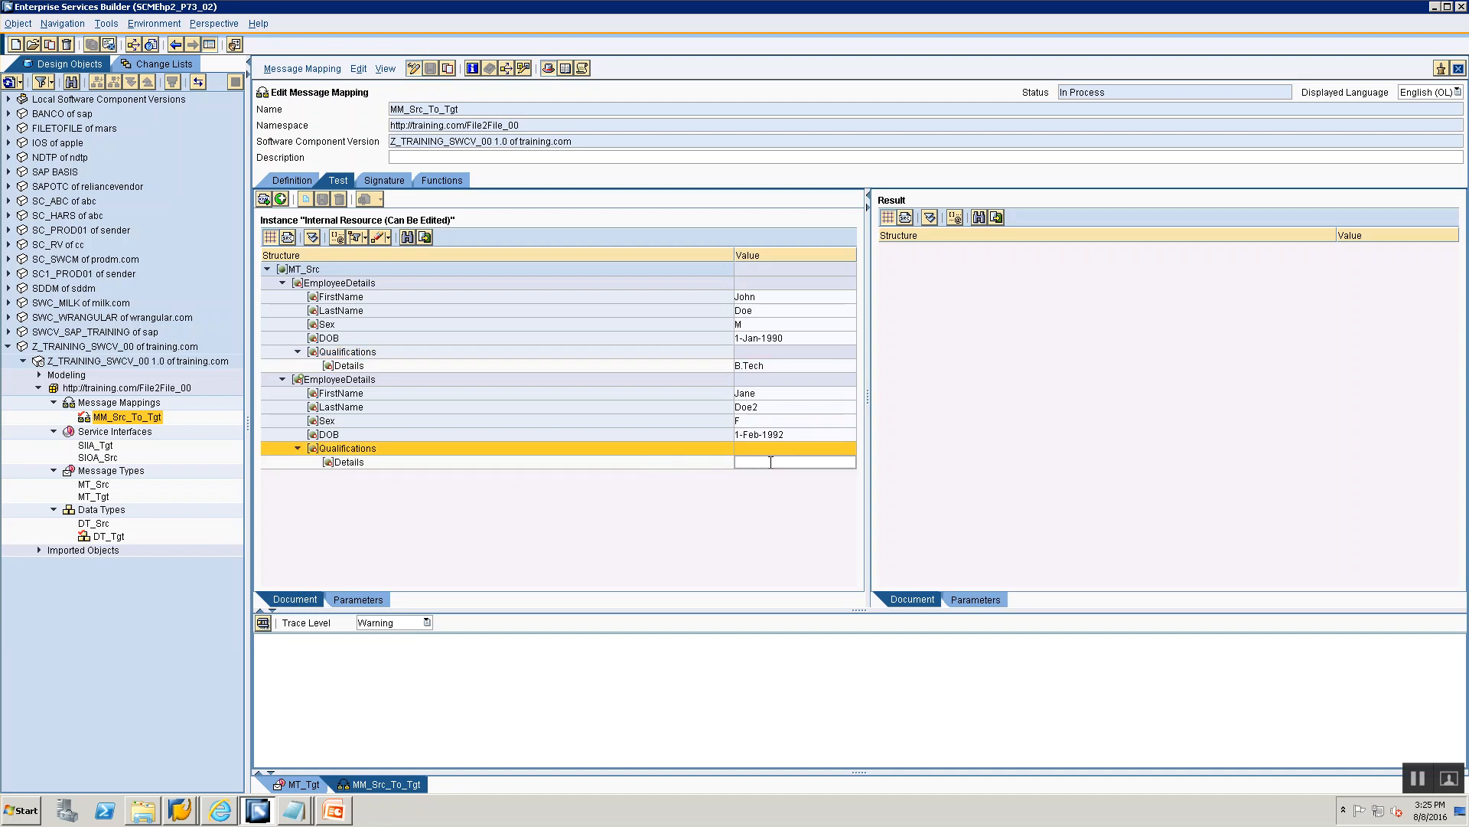
type("Sports")
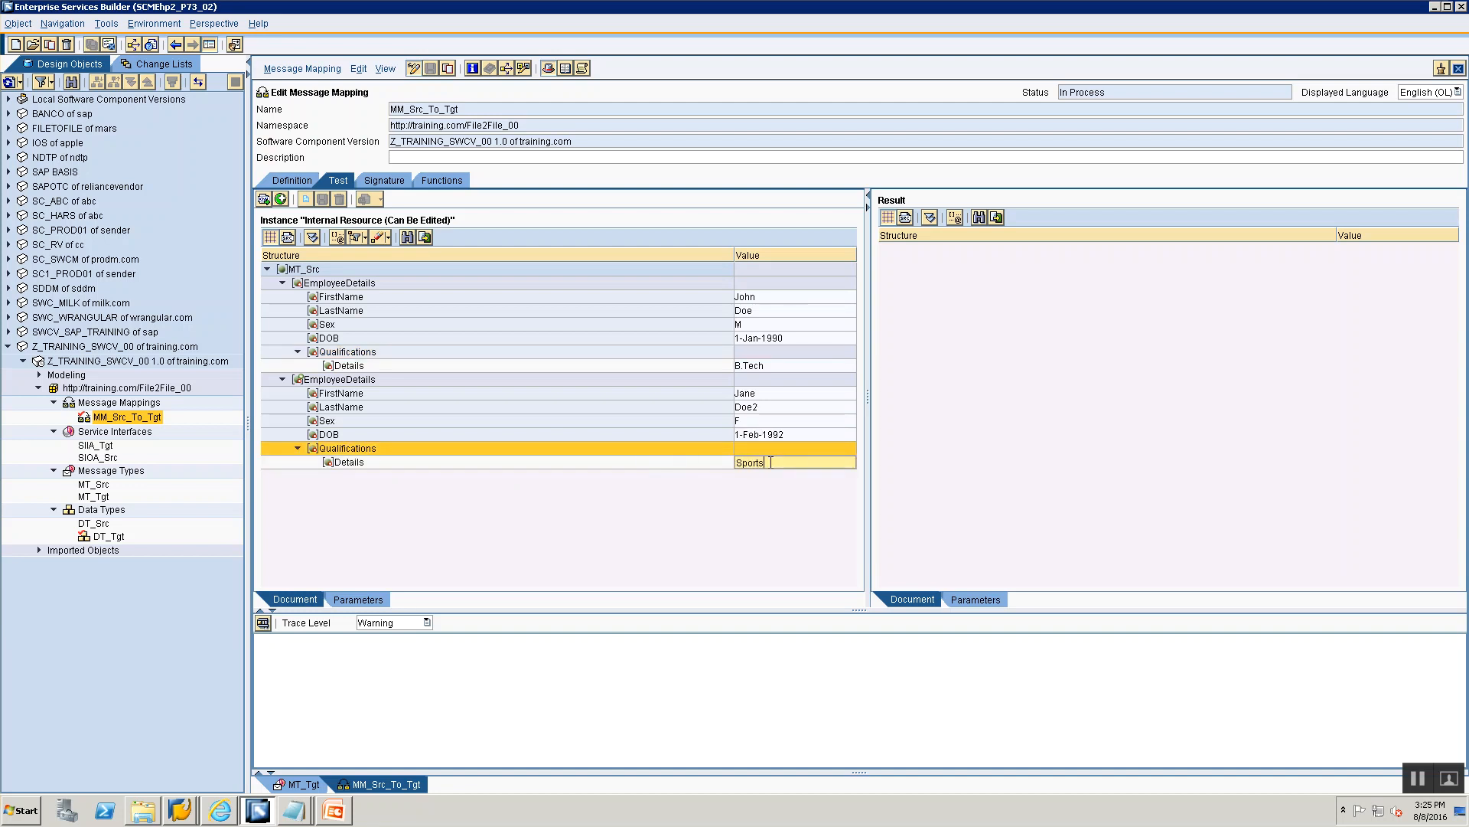
Execute the mapping test and expand MT_Tgt with both EmployeeInfo nodes in the result.
left_click(267, 622)
left_click(620, 455)
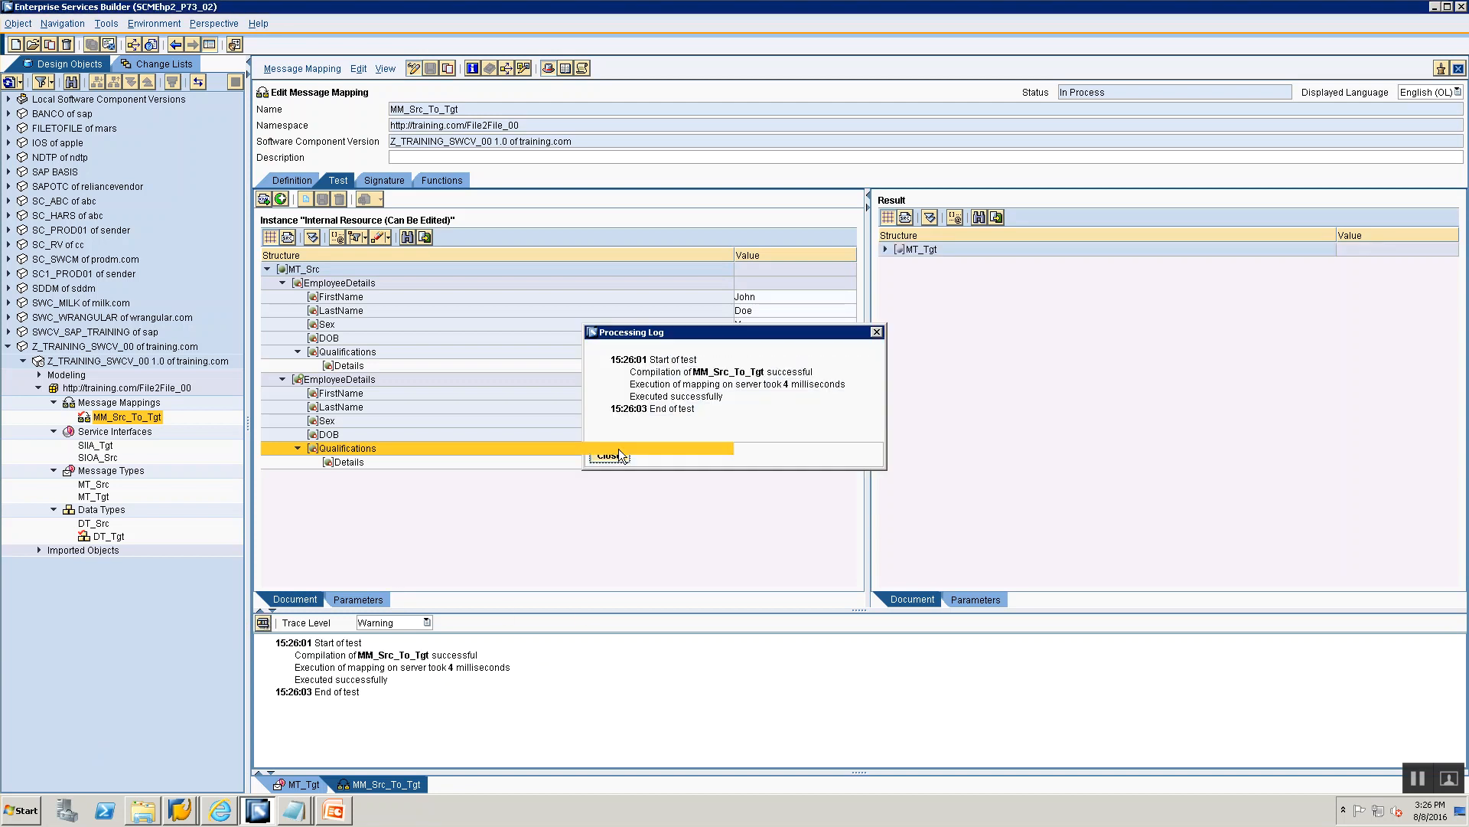
left_click(886, 250)
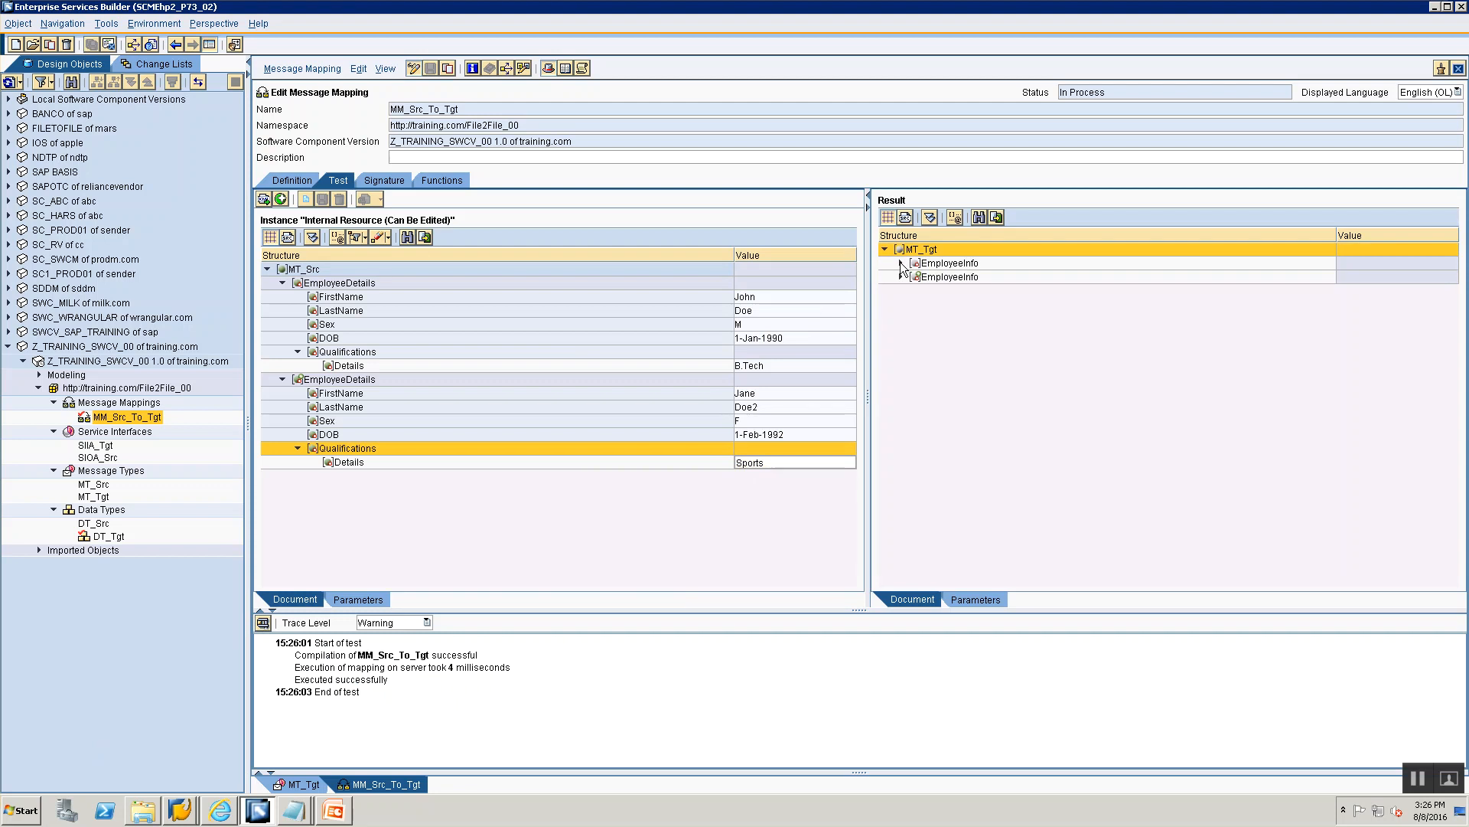
left_click(901, 264)
left_click(900, 331)
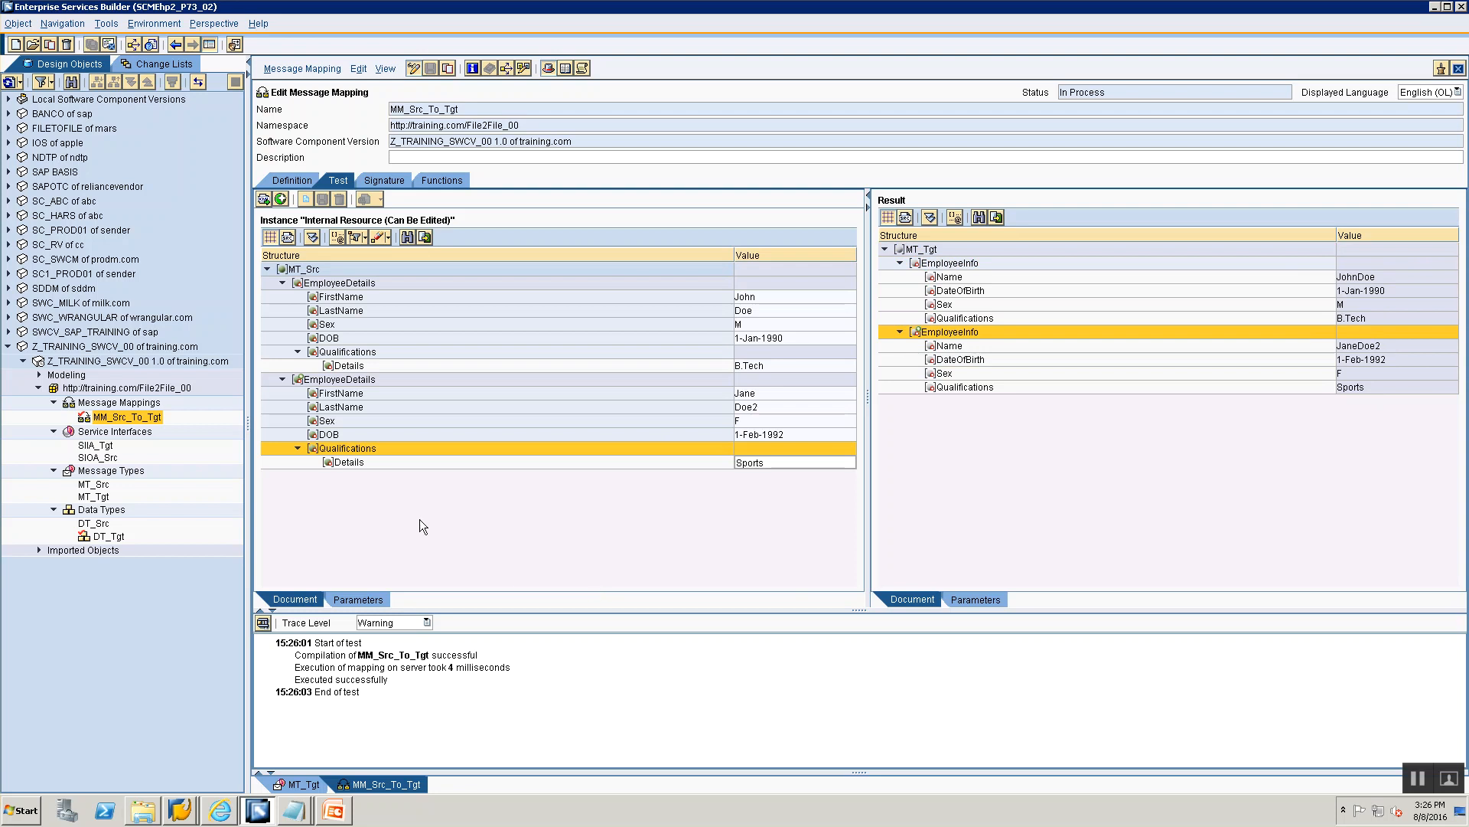
Duplicate the first employee's Qualifications subtree with Details set to MS, and execute the mapping test again.
left_click(354, 352)
right_click(353, 351)
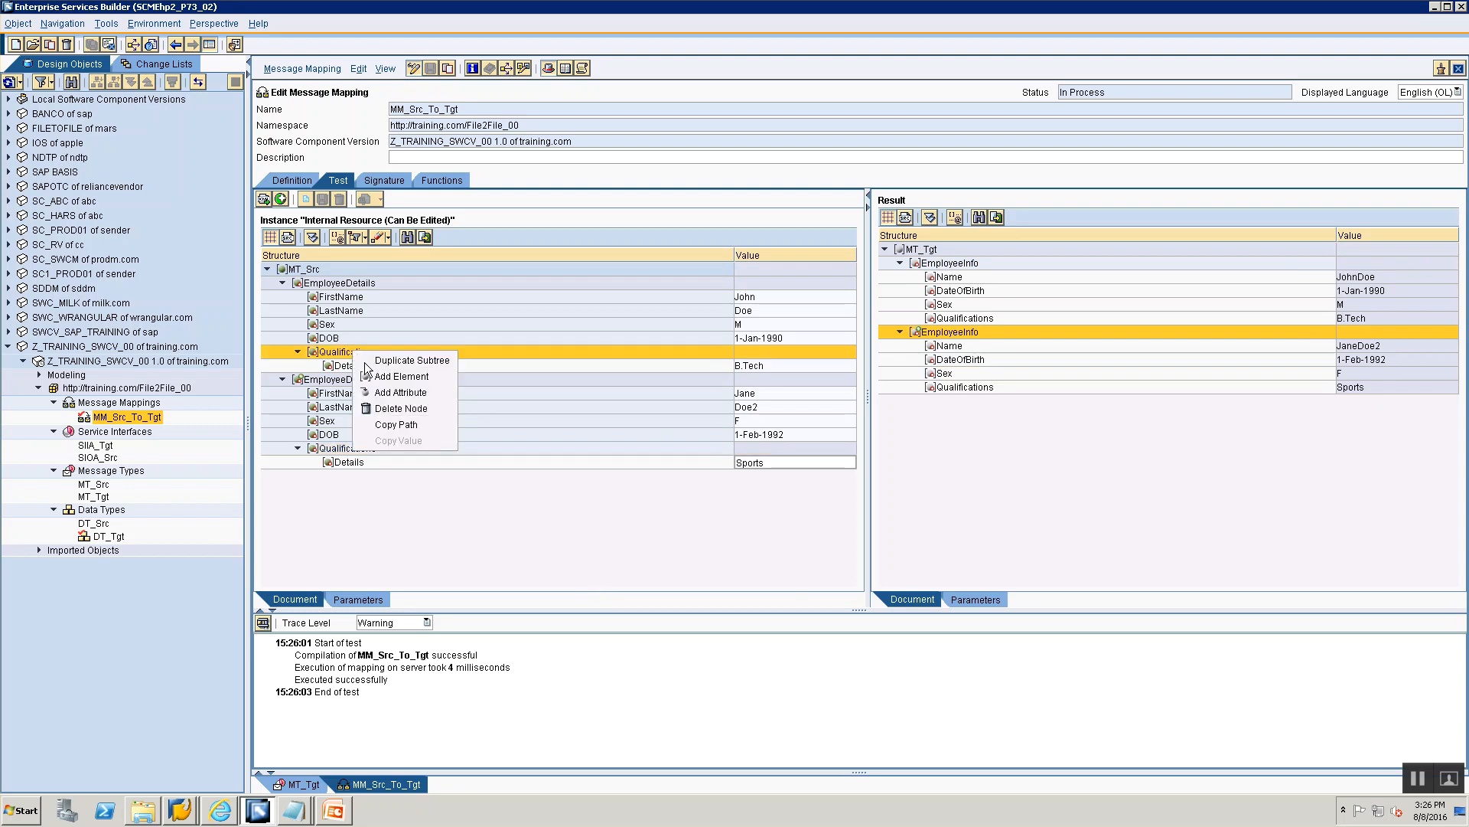
left_click(370, 361)
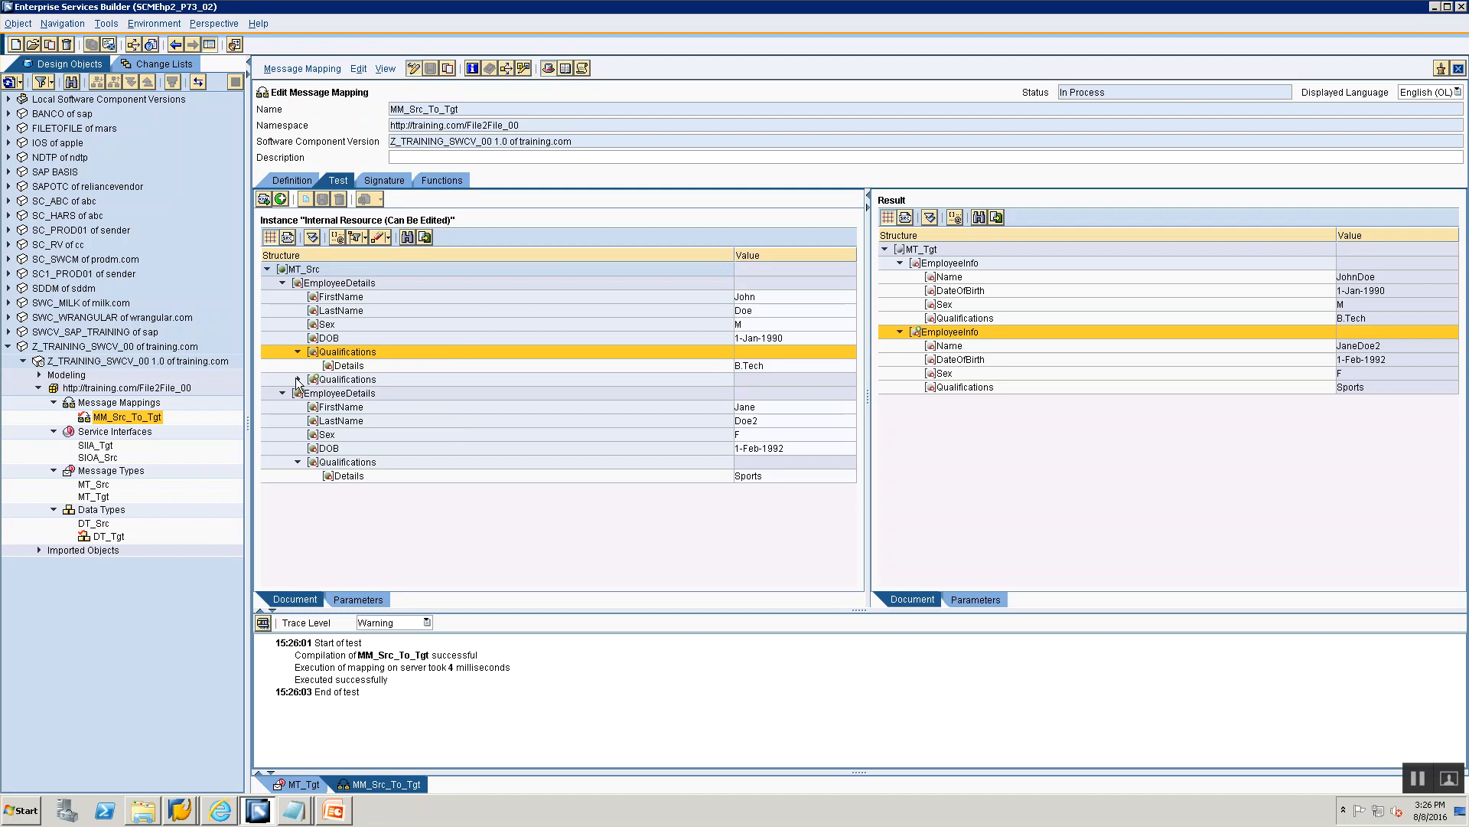
left_click(784, 388)
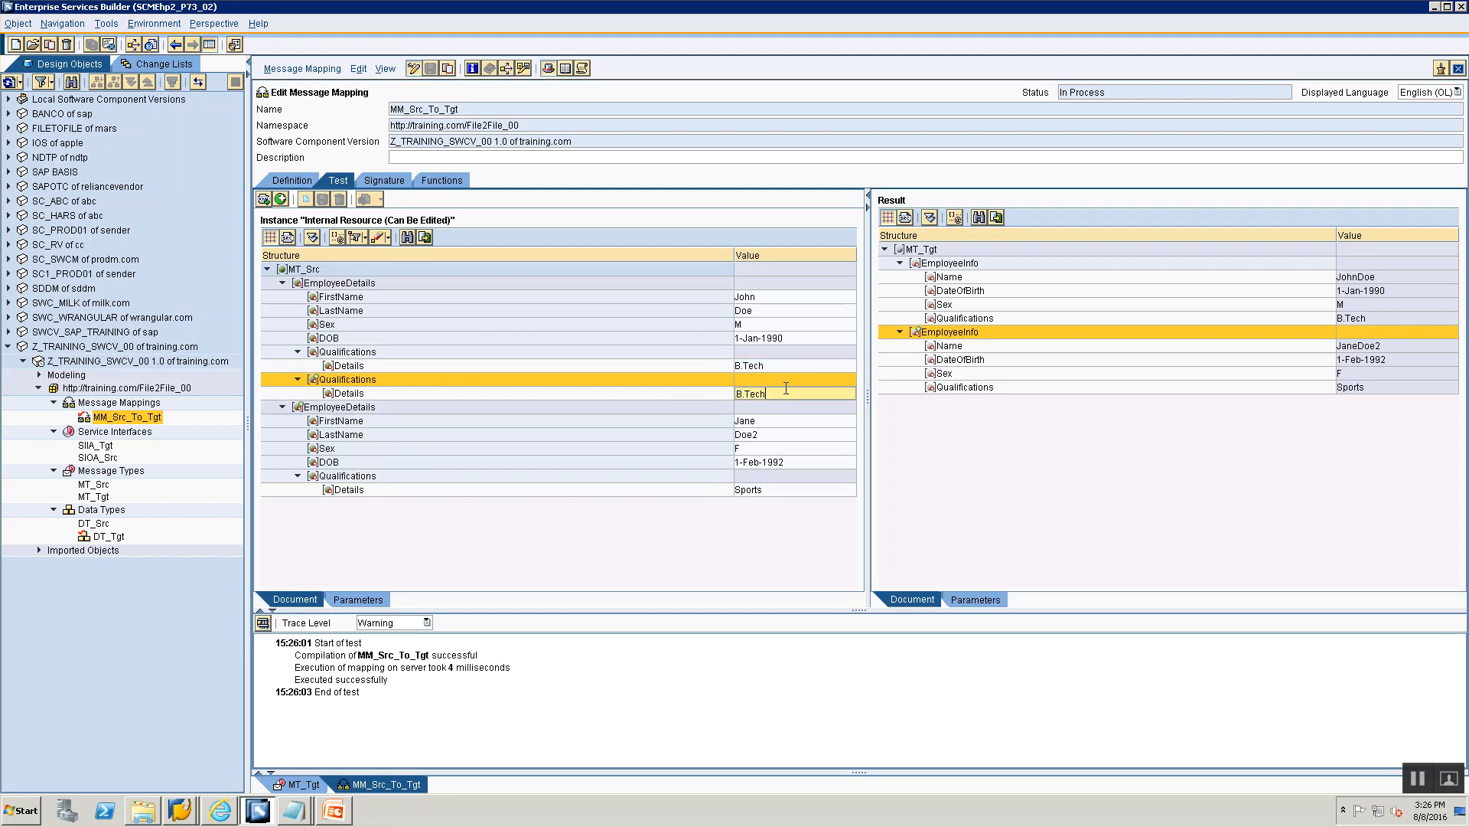
key("BackSpace")
key("BackSpace")
key("BackSpace")
type("MN")
left_click(264, 621)
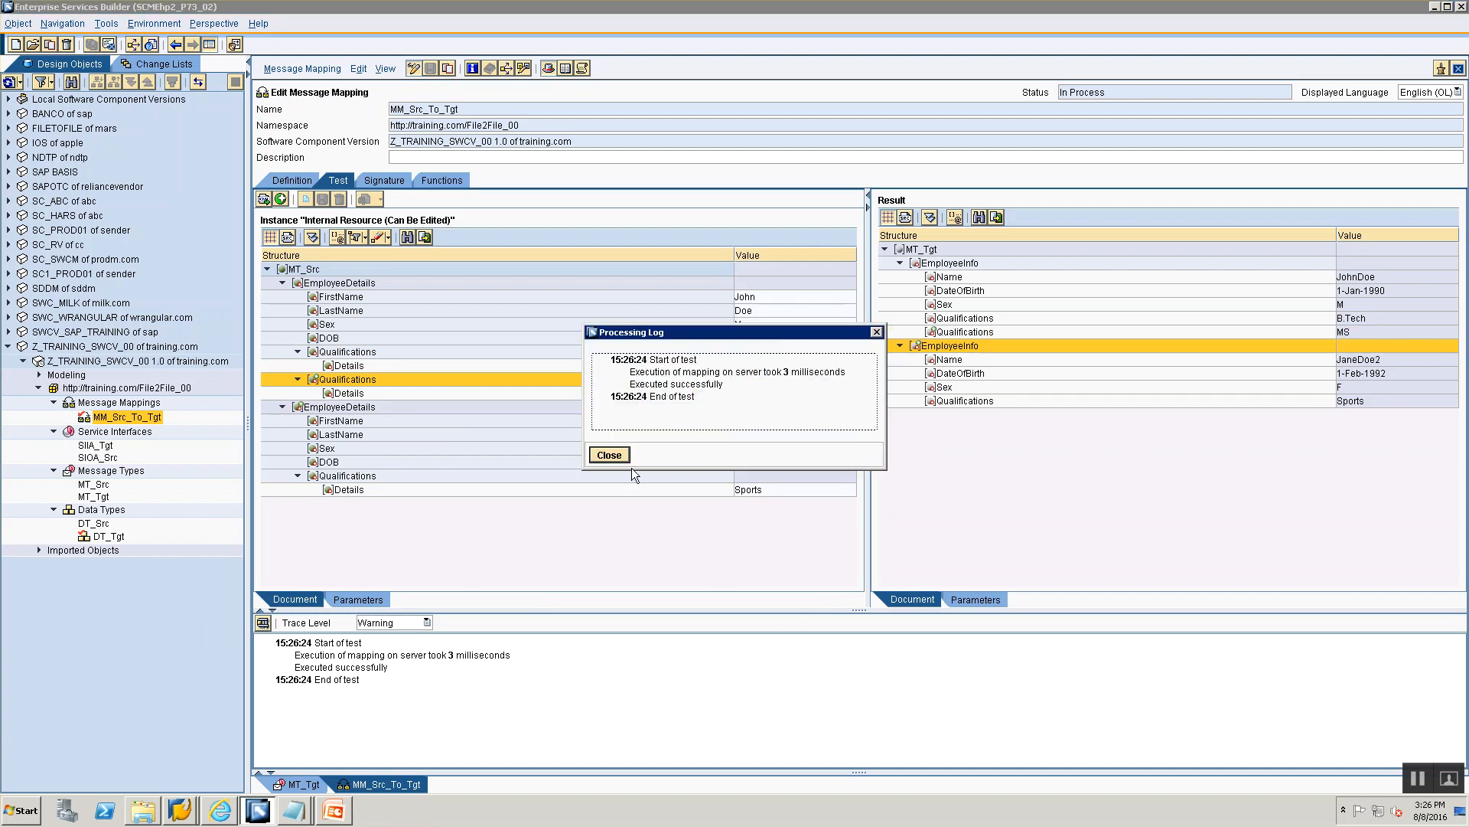
left_click(610, 457)
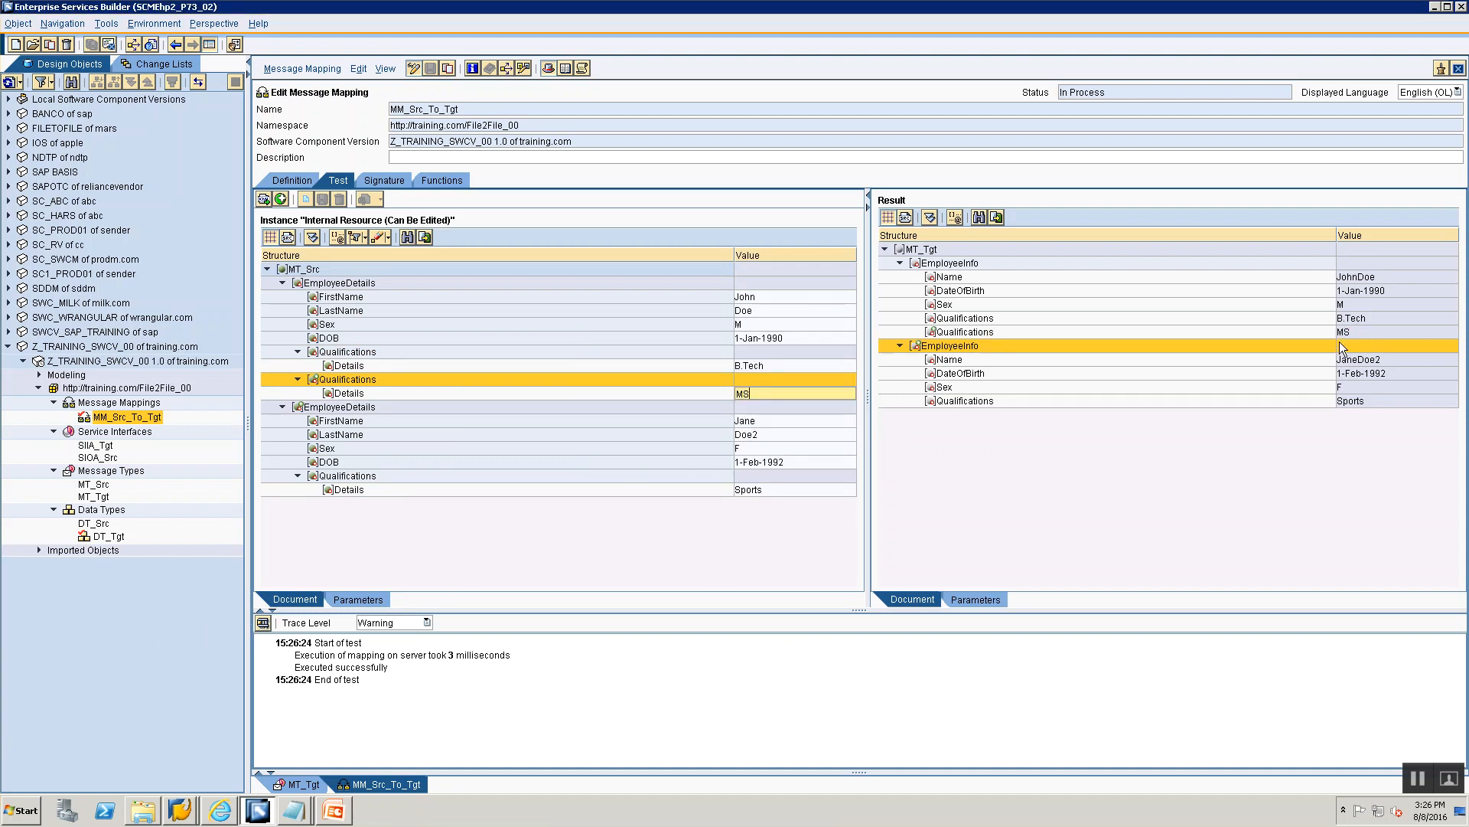
Switch to the PowerPoint presentation, review the slide stating what message mapping and operation mapping use, and return to Enterprise Services Builder.
key("alt+Tab")
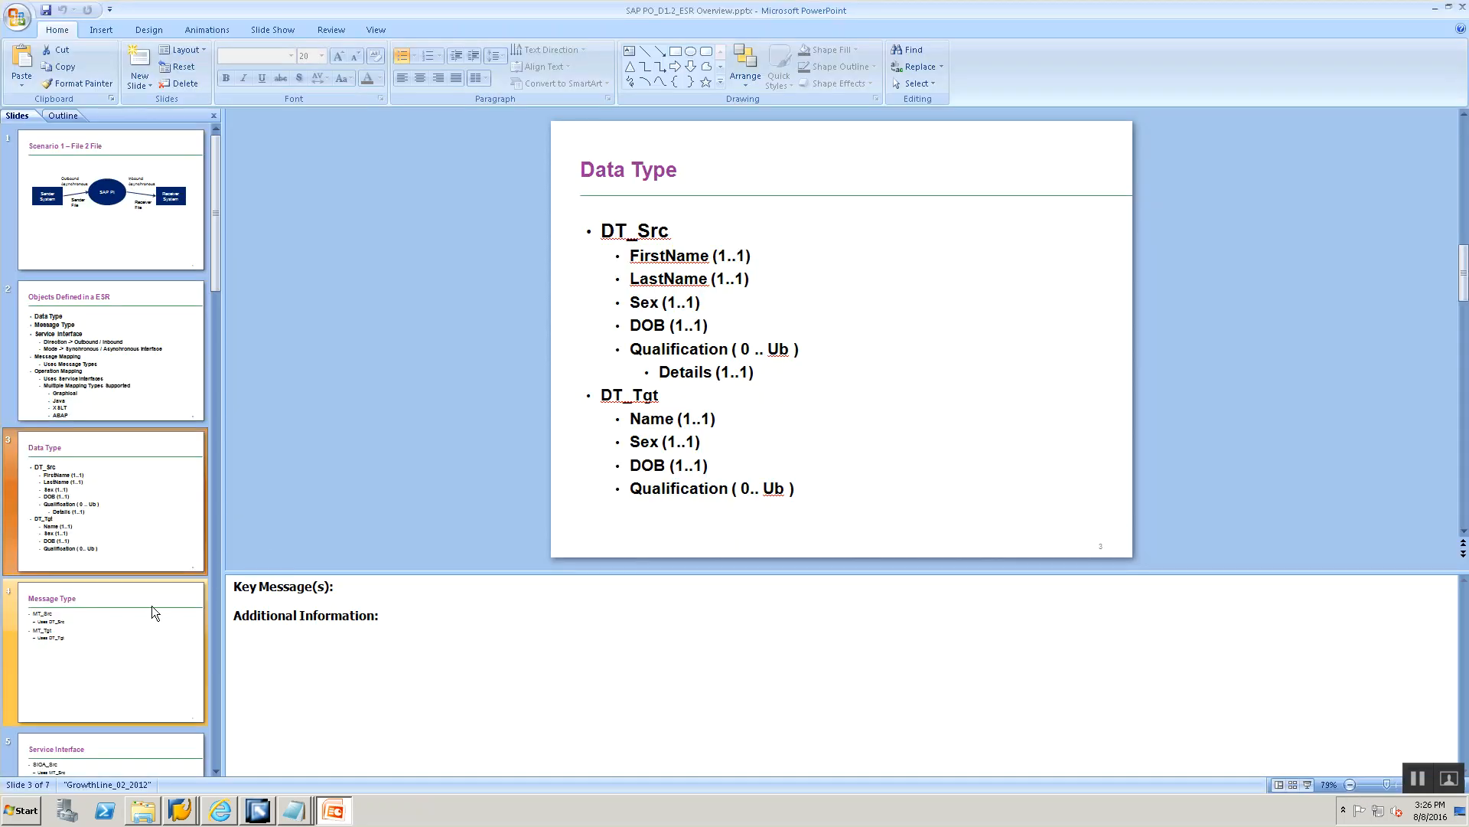
left_click(116, 654)
scroll(117, 652, "down", 3)
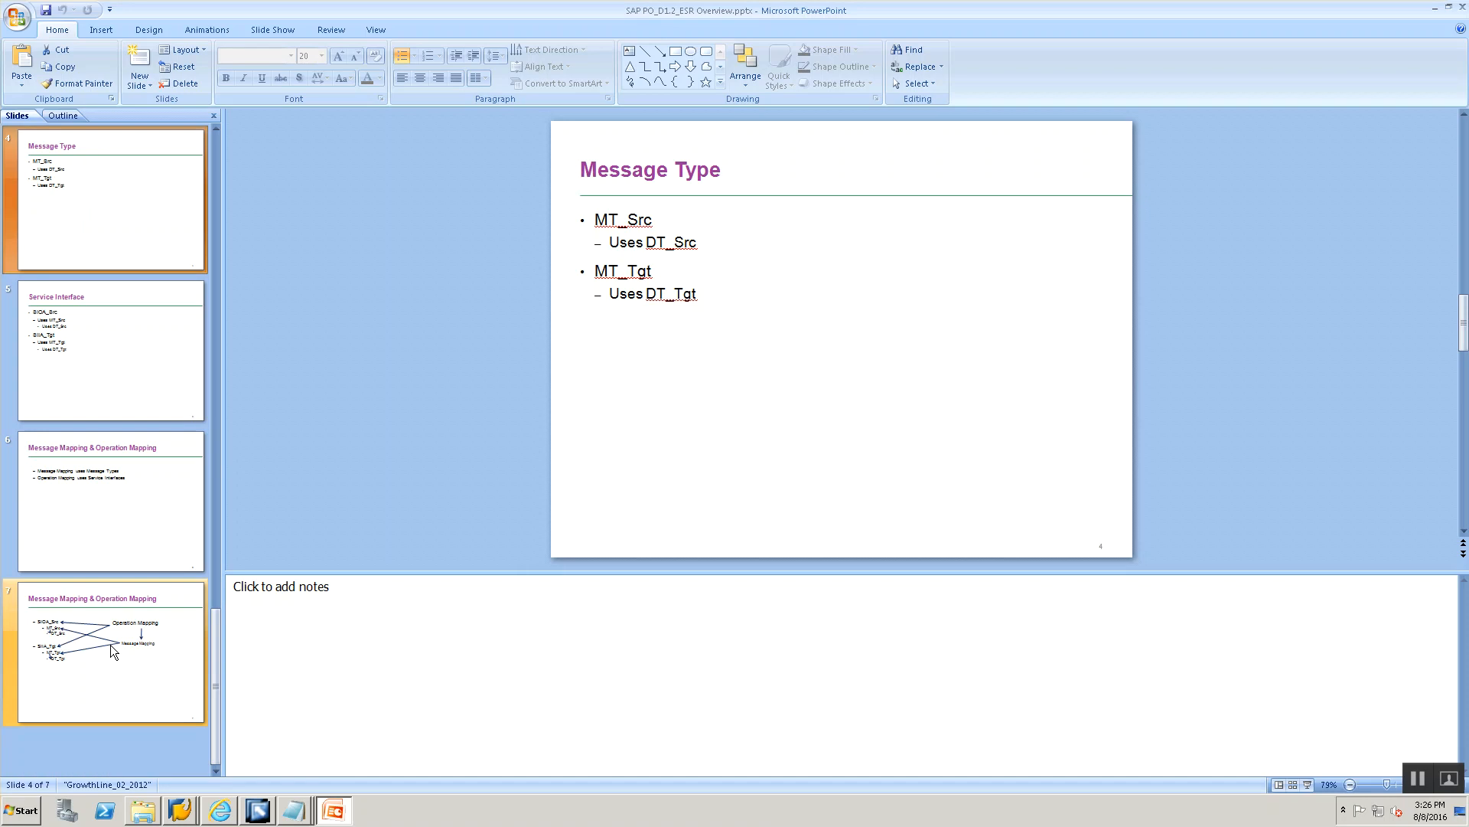
left_click(138, 516)
key("alt+Tab")
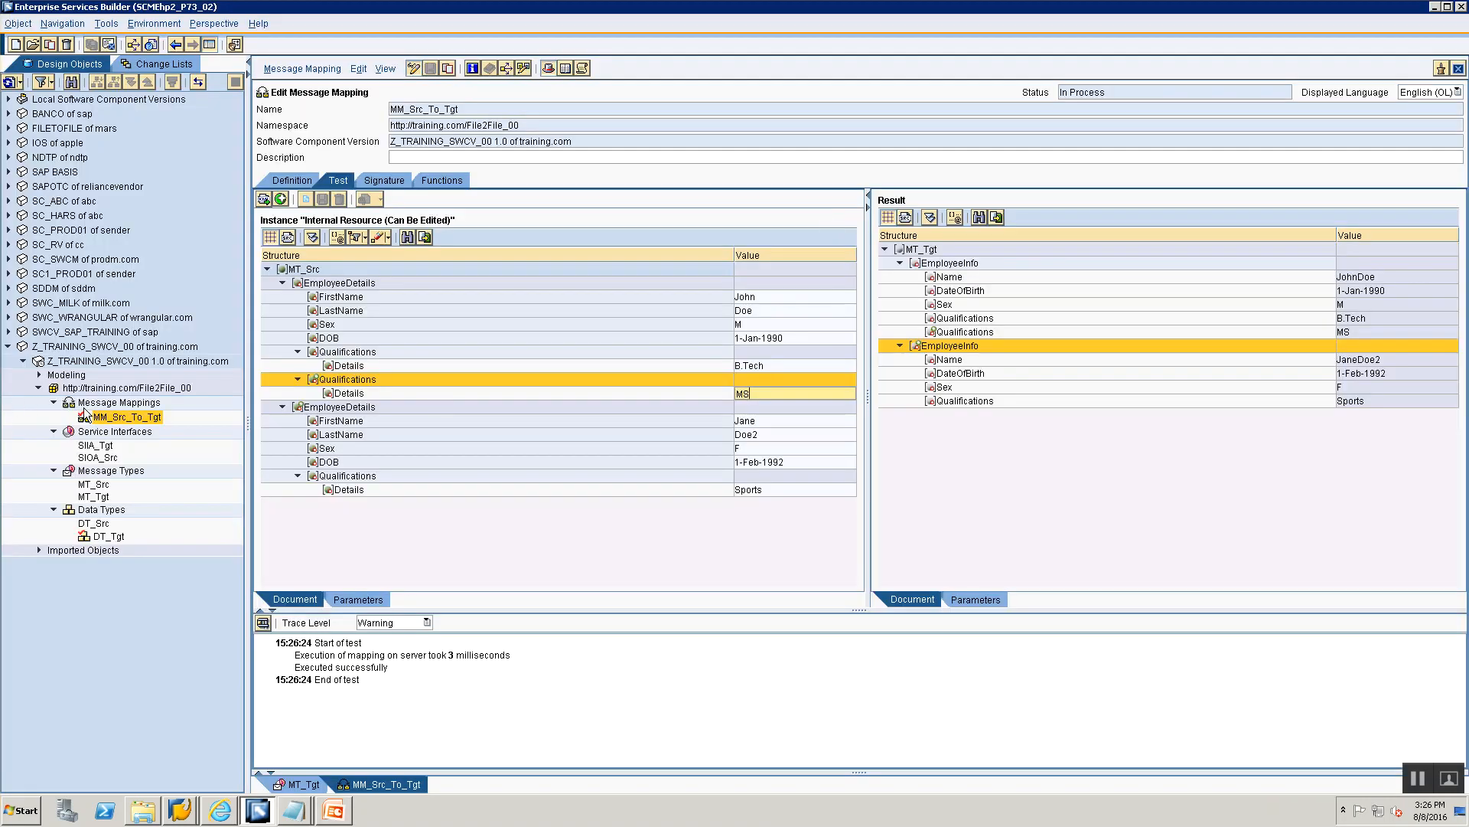
left_click(84, 406)
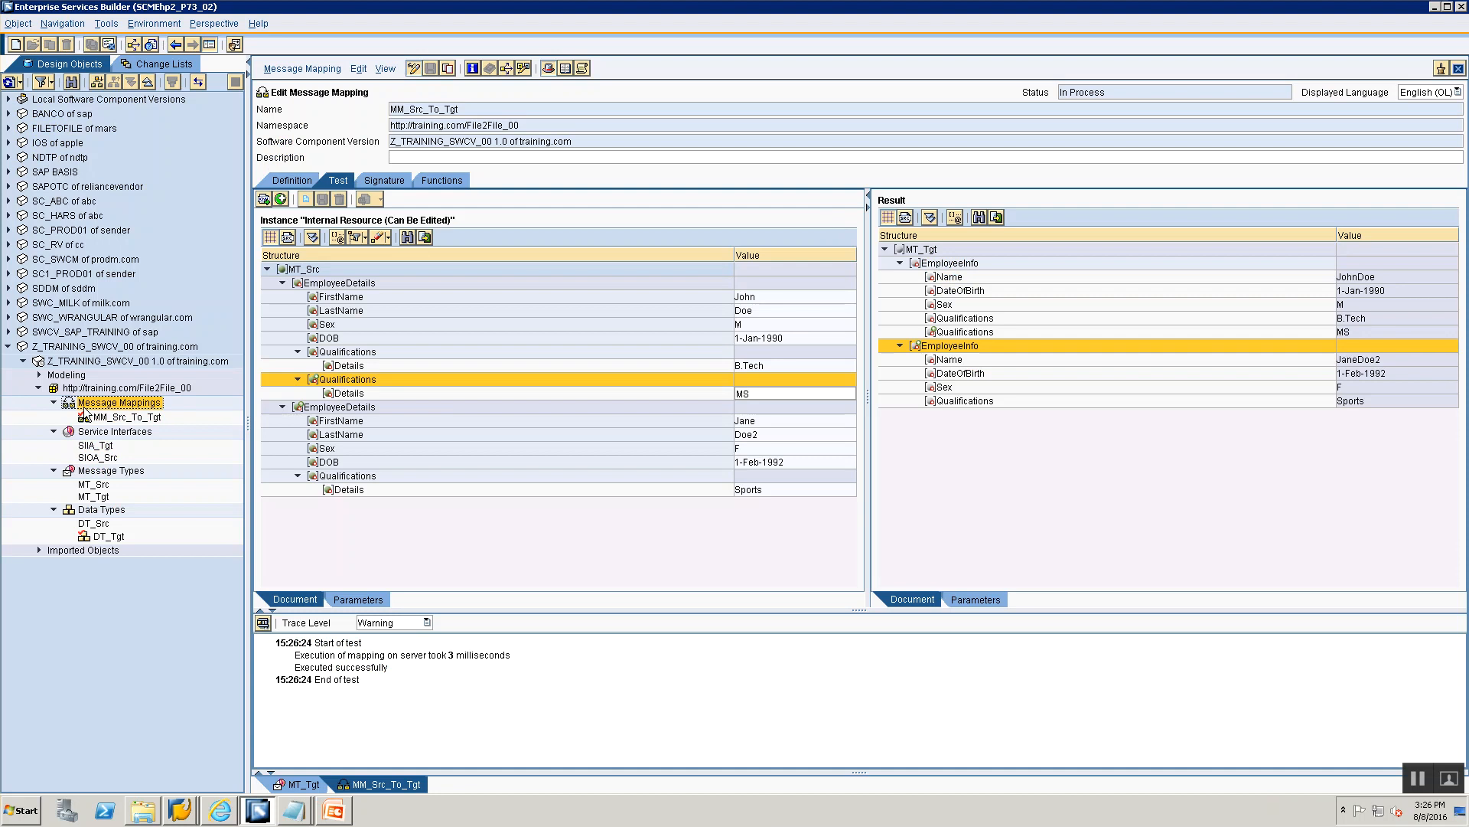
right_click(86, 411)
left_click(108, 417)
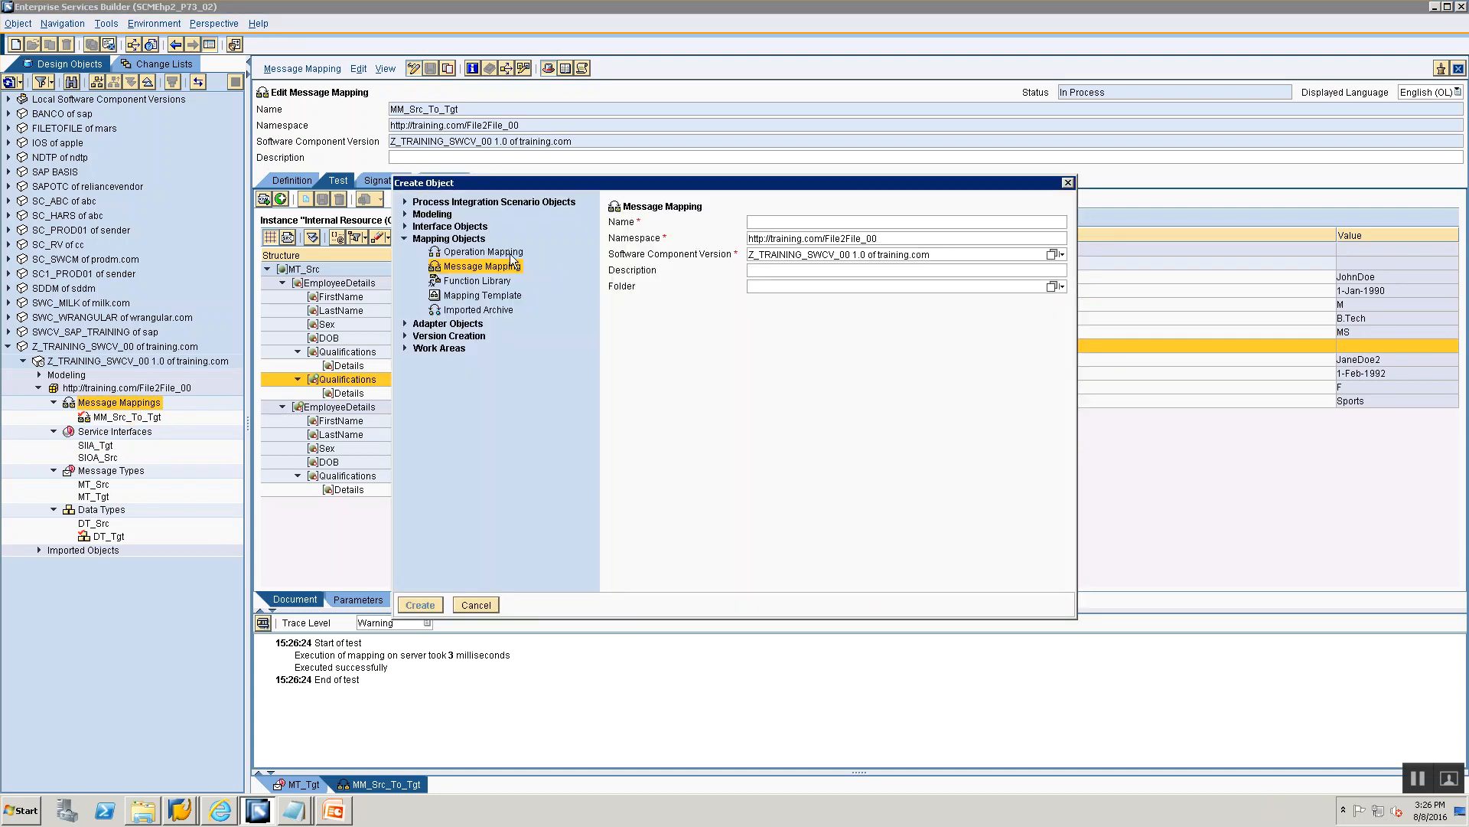
left_click(451, 253)
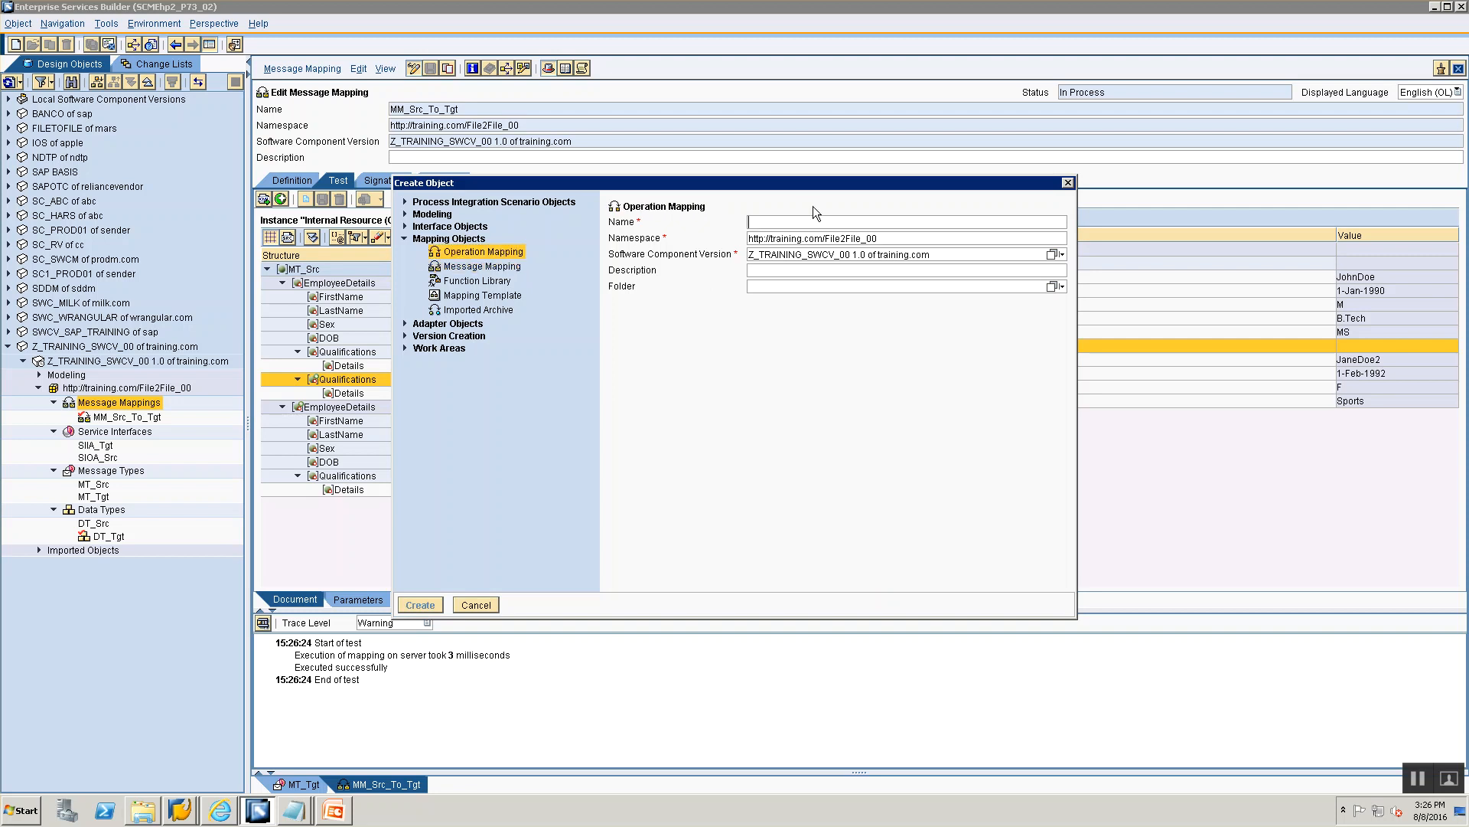
type("OM_Src_To_Tgt")
left_click(420, 605)
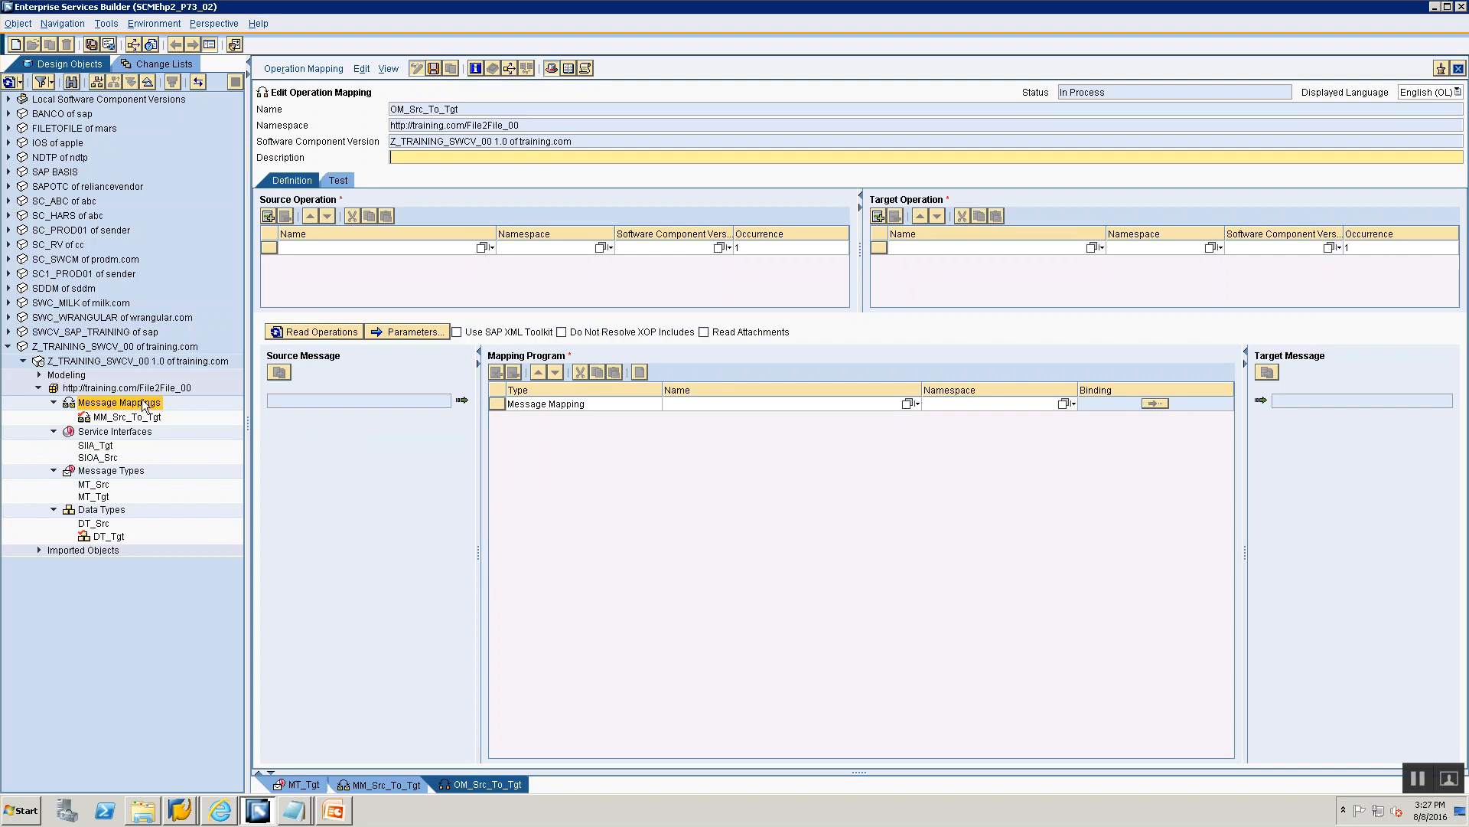
Switch to PowerPoint to examine the diagram linking operation mapping to the service interfaces, and return to Enterprise Services Builder.
key("alt+Tab")
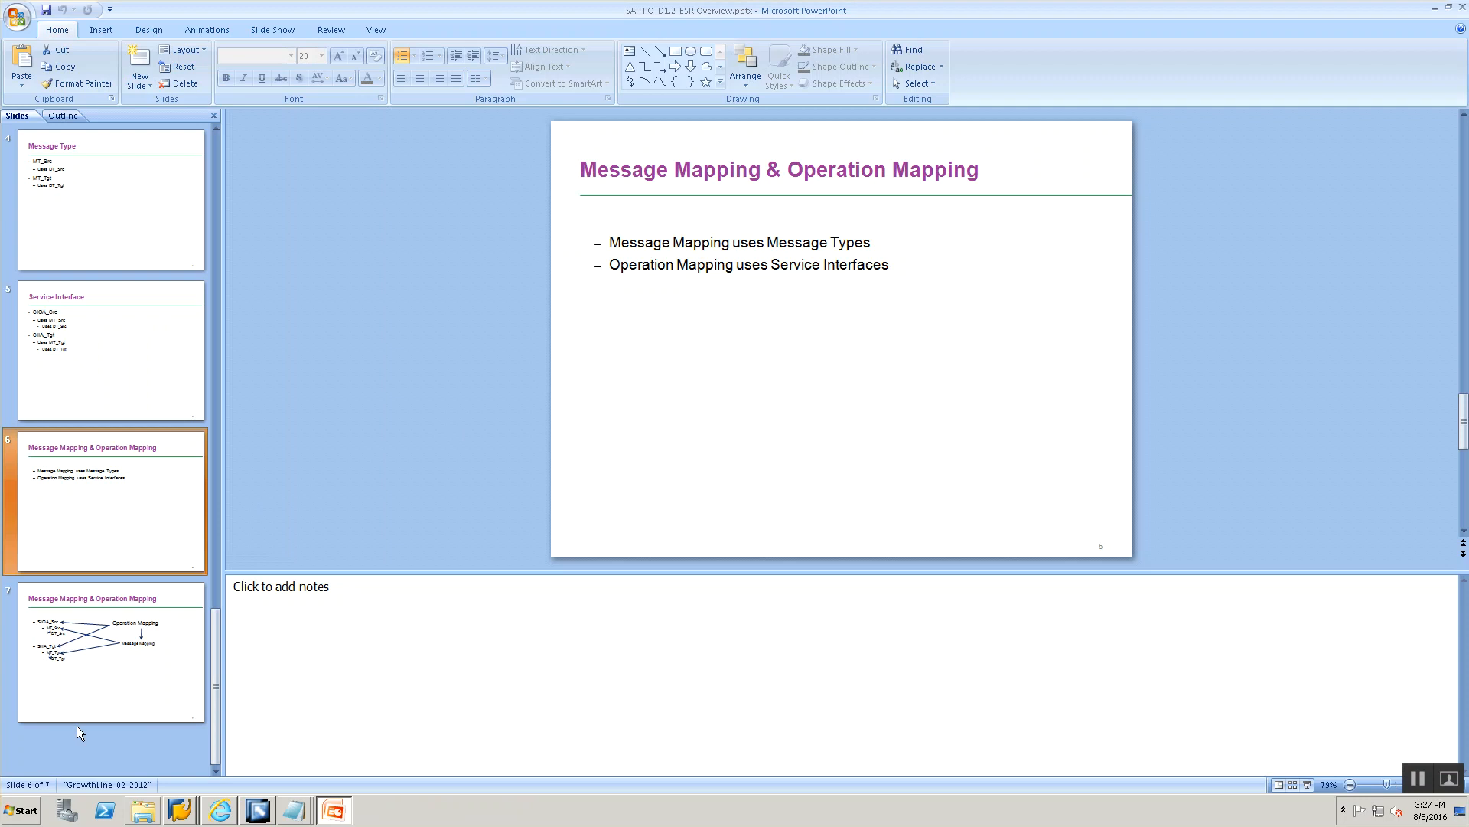
left_click(97, 675)
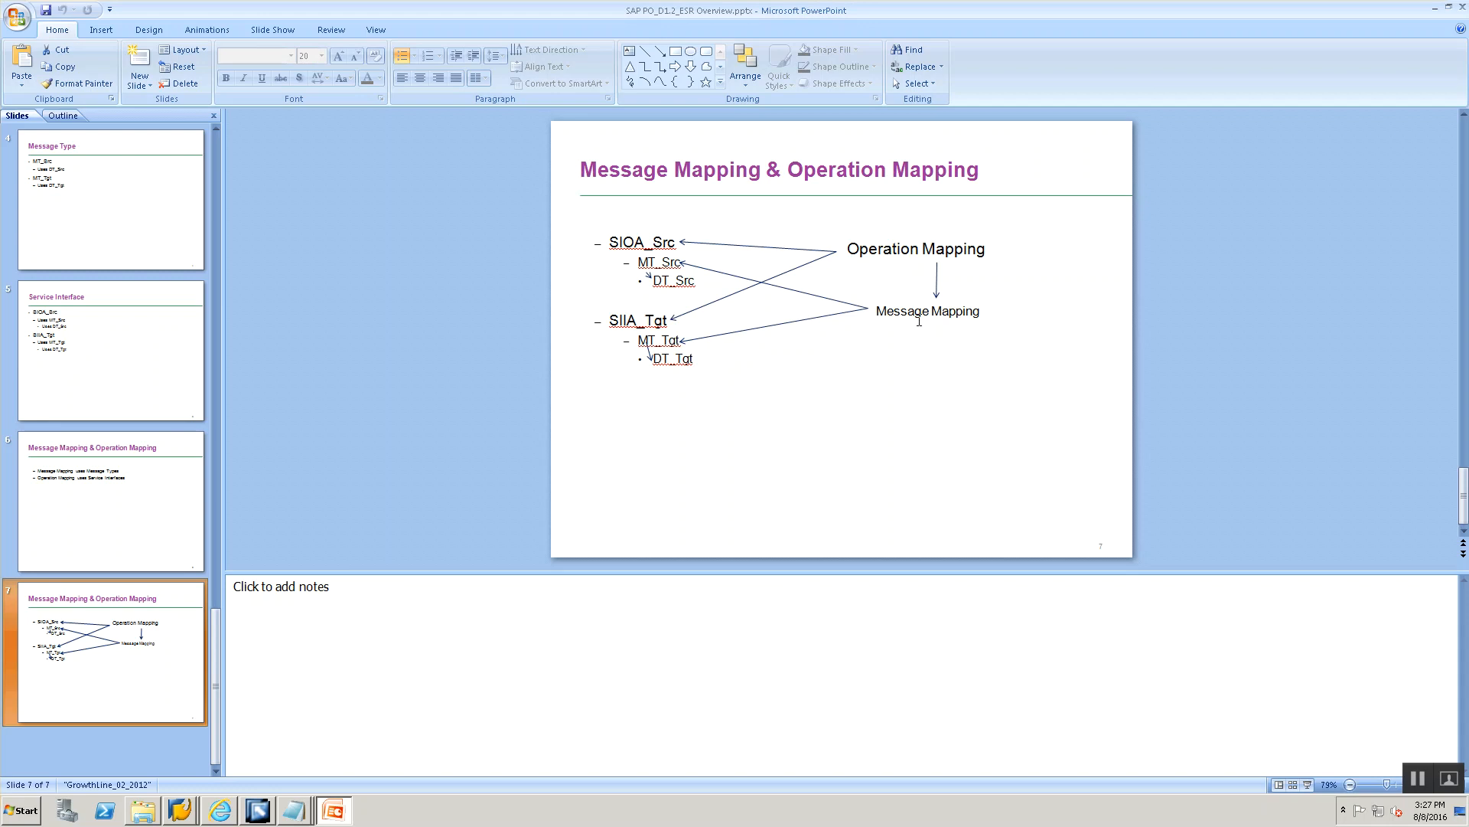
left_click(258, 811)
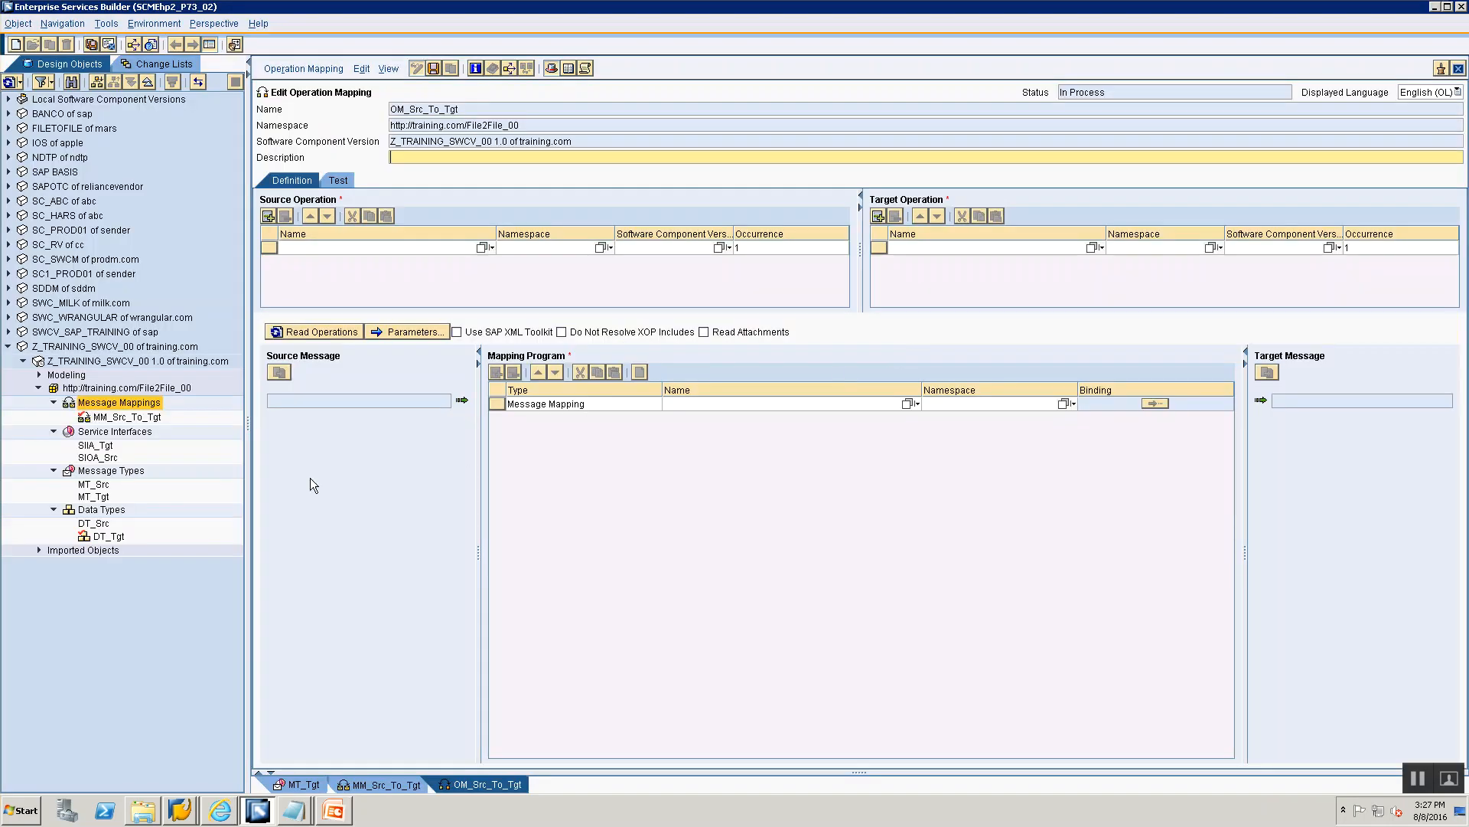
Assign SIOA_Src as the source operation and SIIA_Tgt as the target operation, and read the operations to load their messages.
left_click(92, 458)
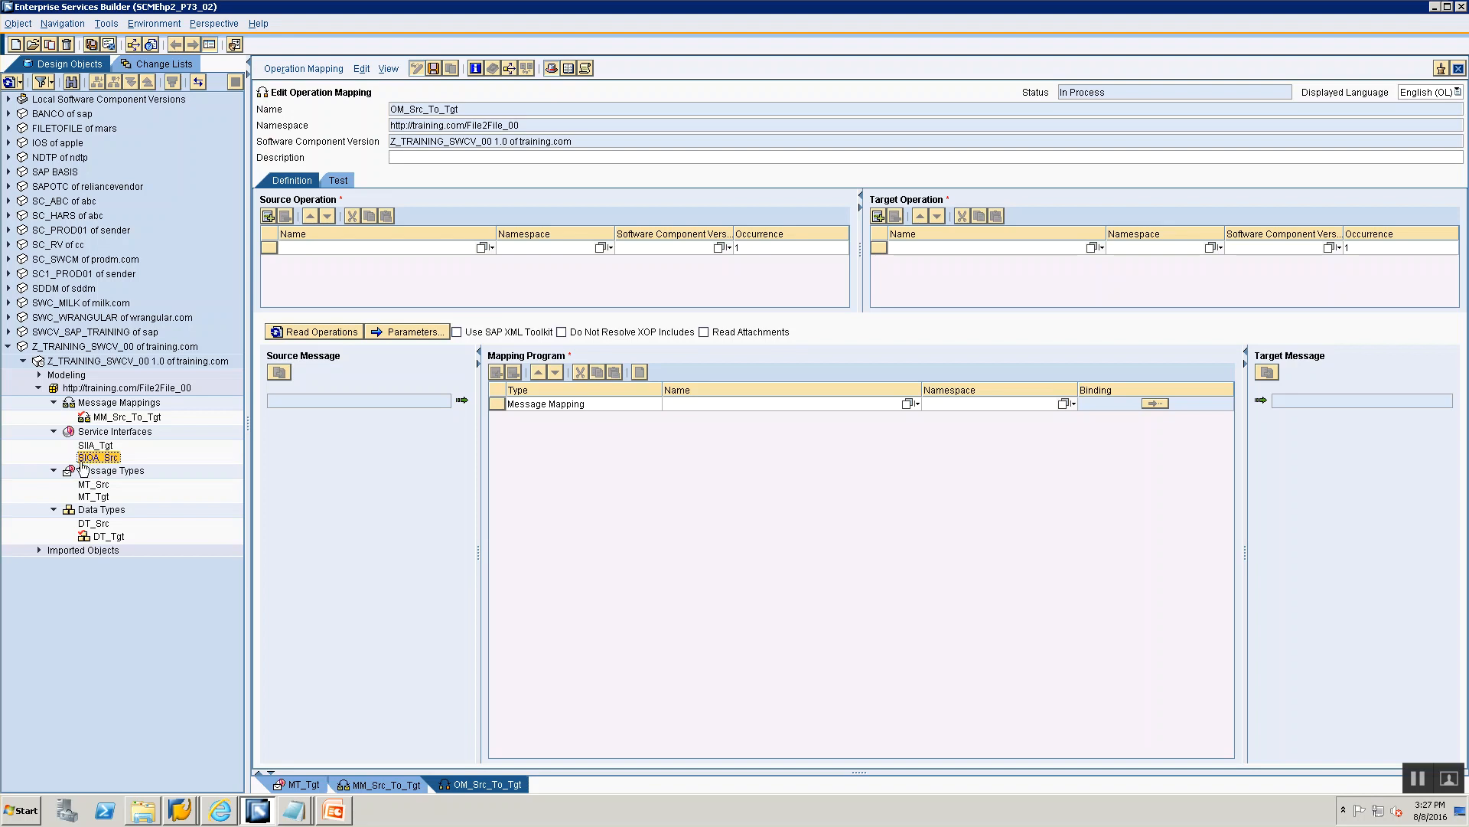
left_click_drag(88, 462, 581, 243)
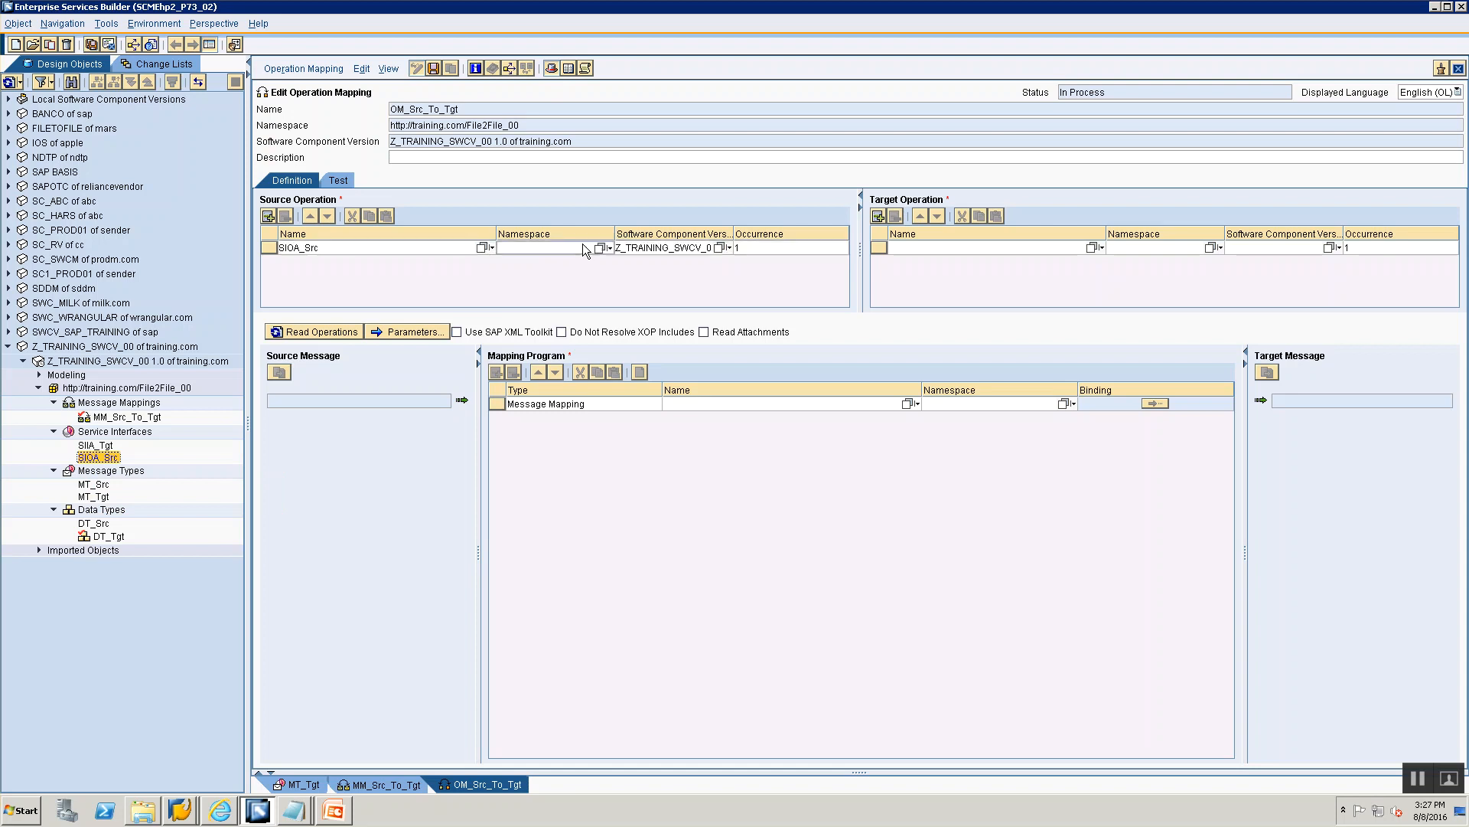
left_click(90, 447)
left_click_drag(91, 450, 988, 253)
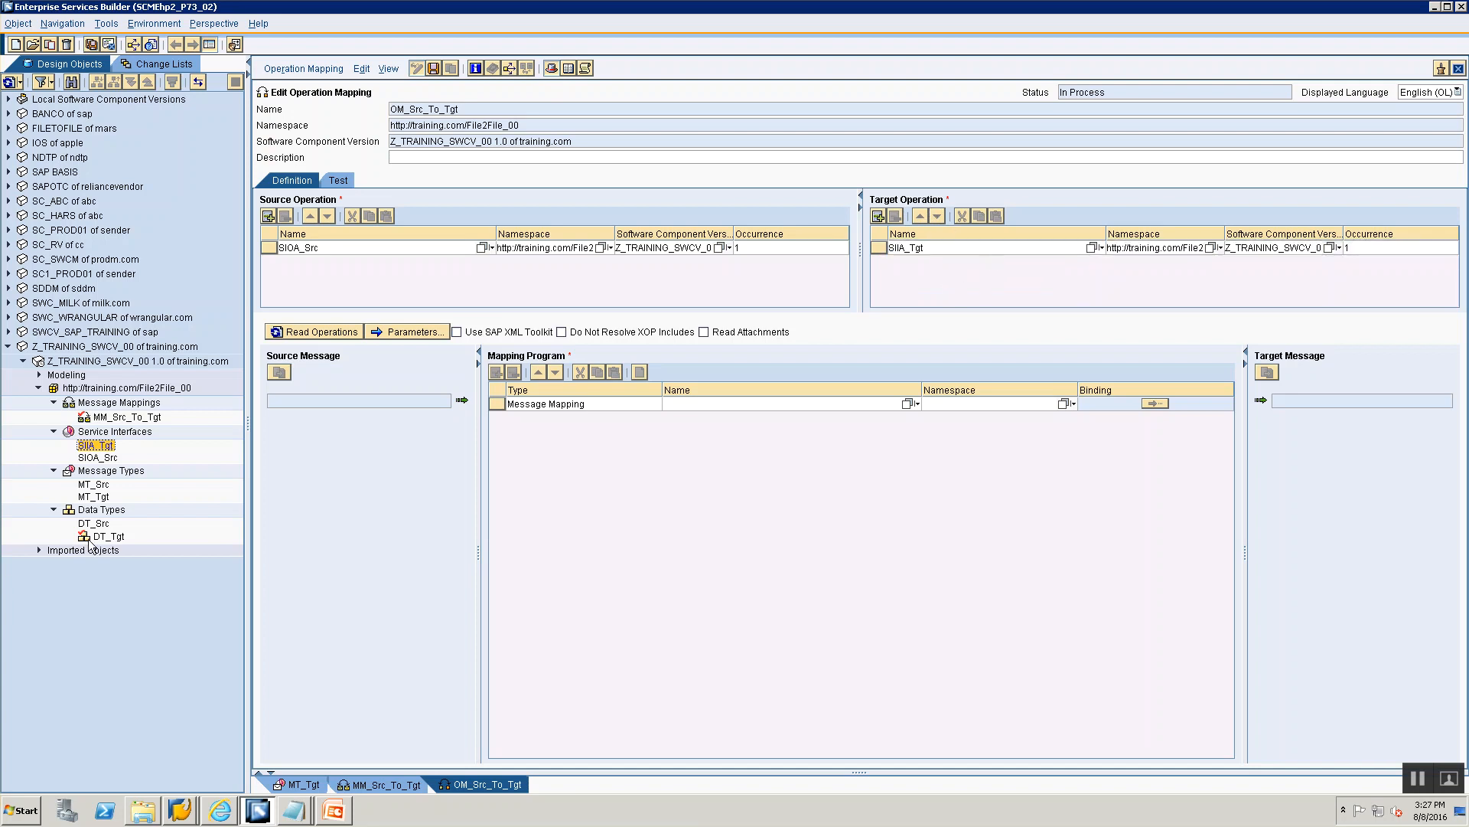
left_click(302, 335)
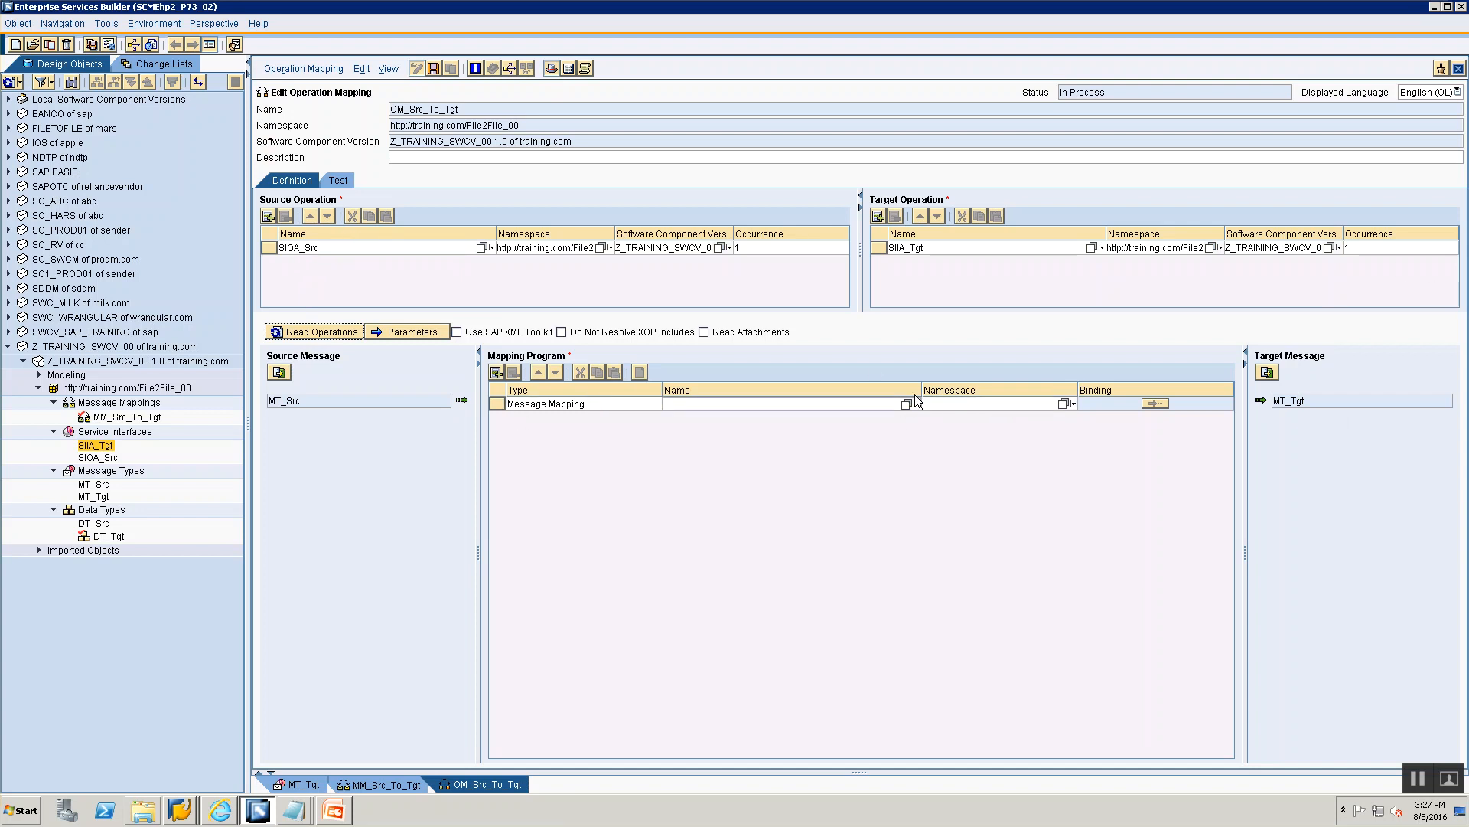
Assign the message mapping MM_Src_To_Tgt as the mapping program of OM_Src_To_Tgt and save the operation mapping.
left_click(643, 399)
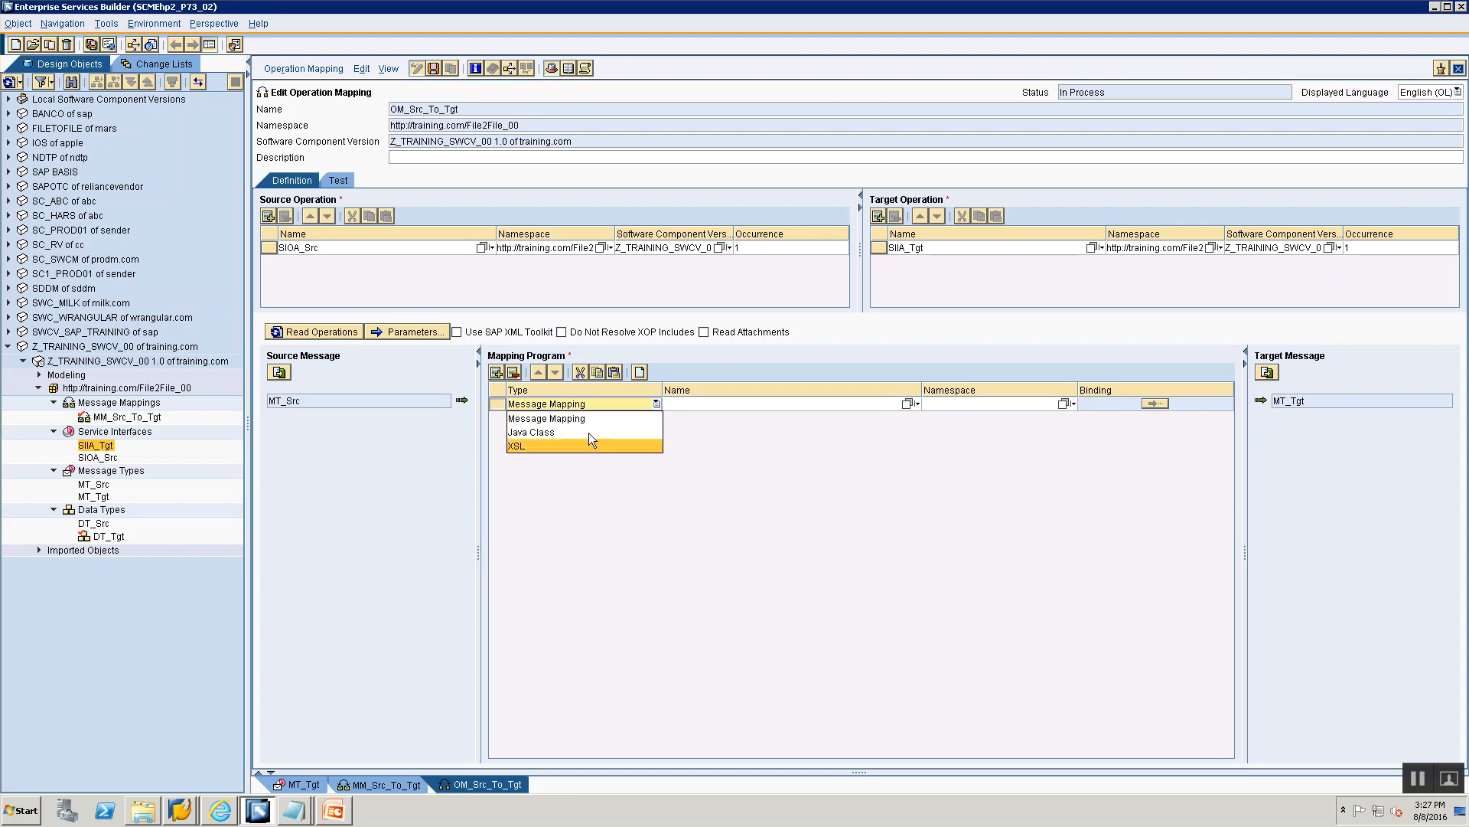
left_click(614, 518)
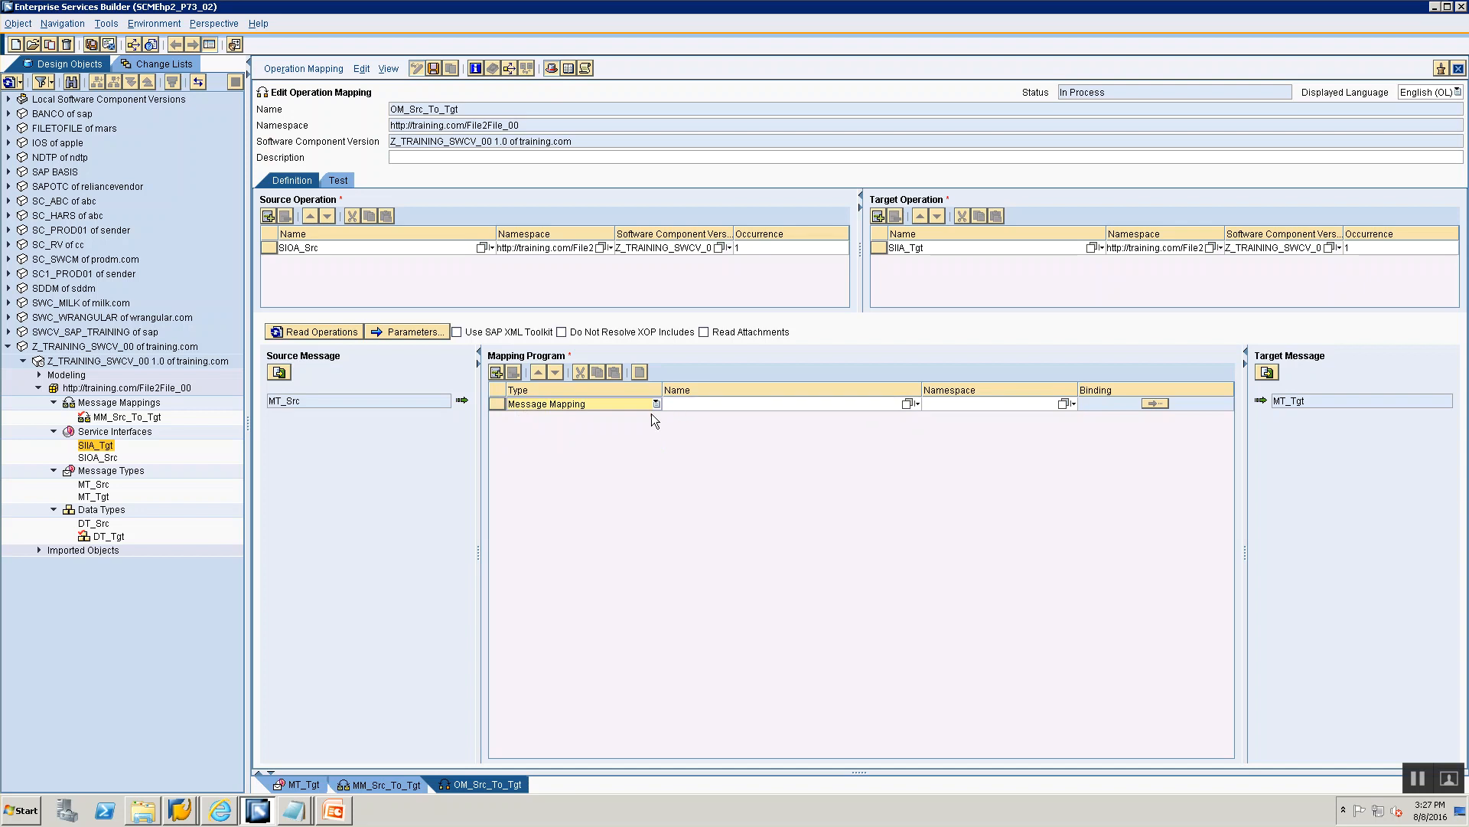
left_click(908, 403)
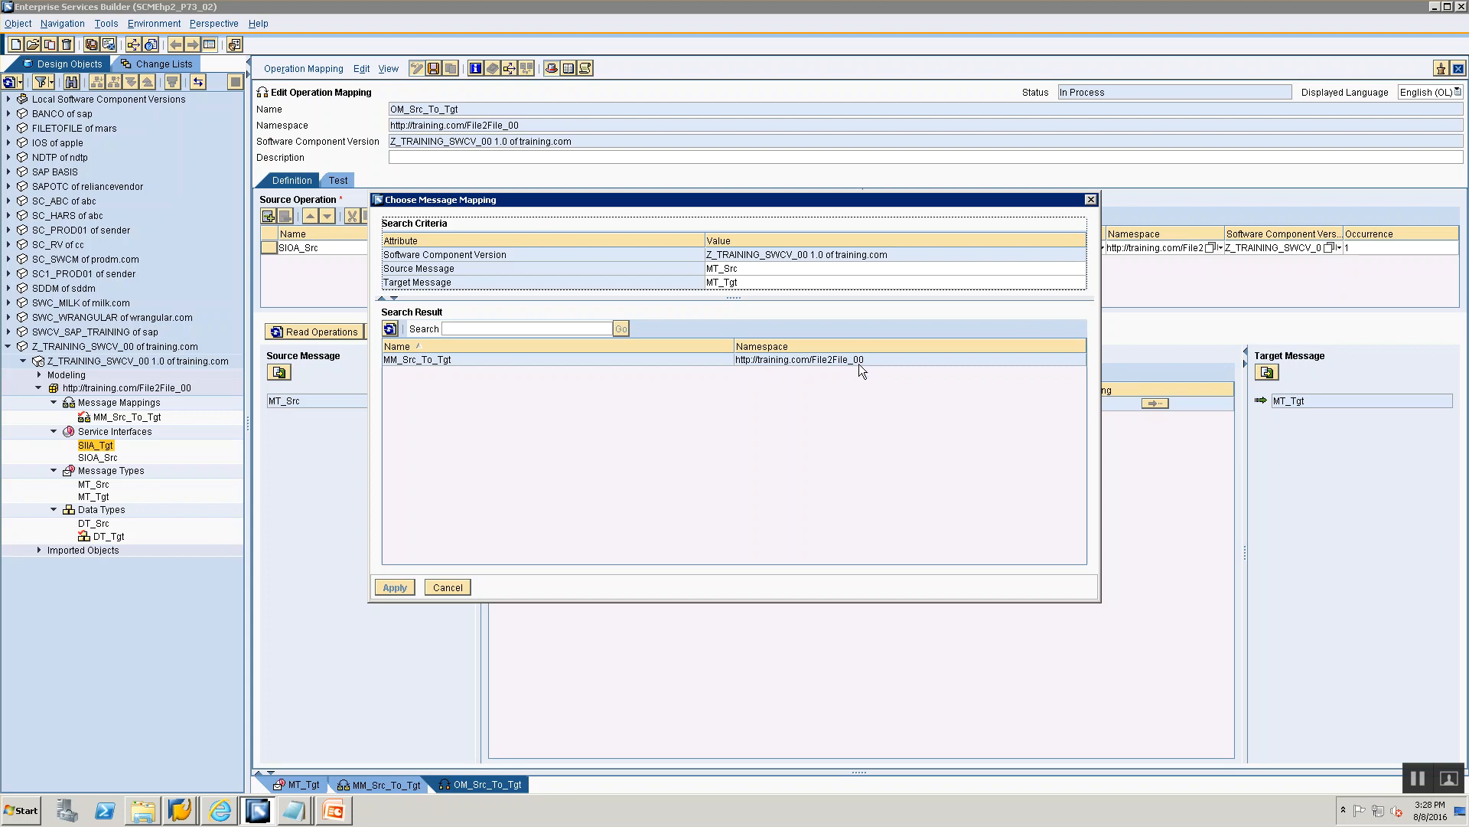
left_click(539, 360)
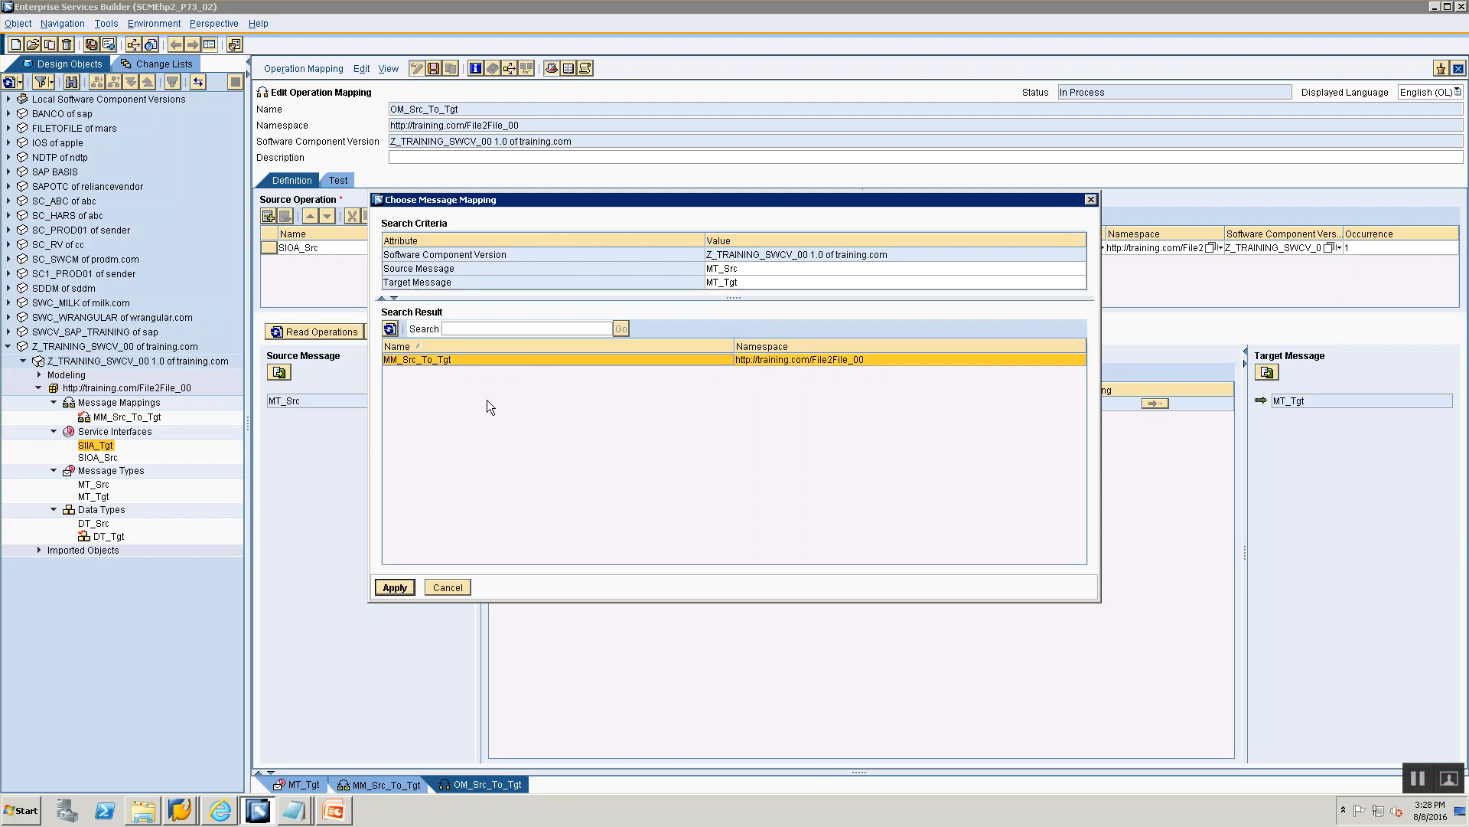
left_click(394, 587)
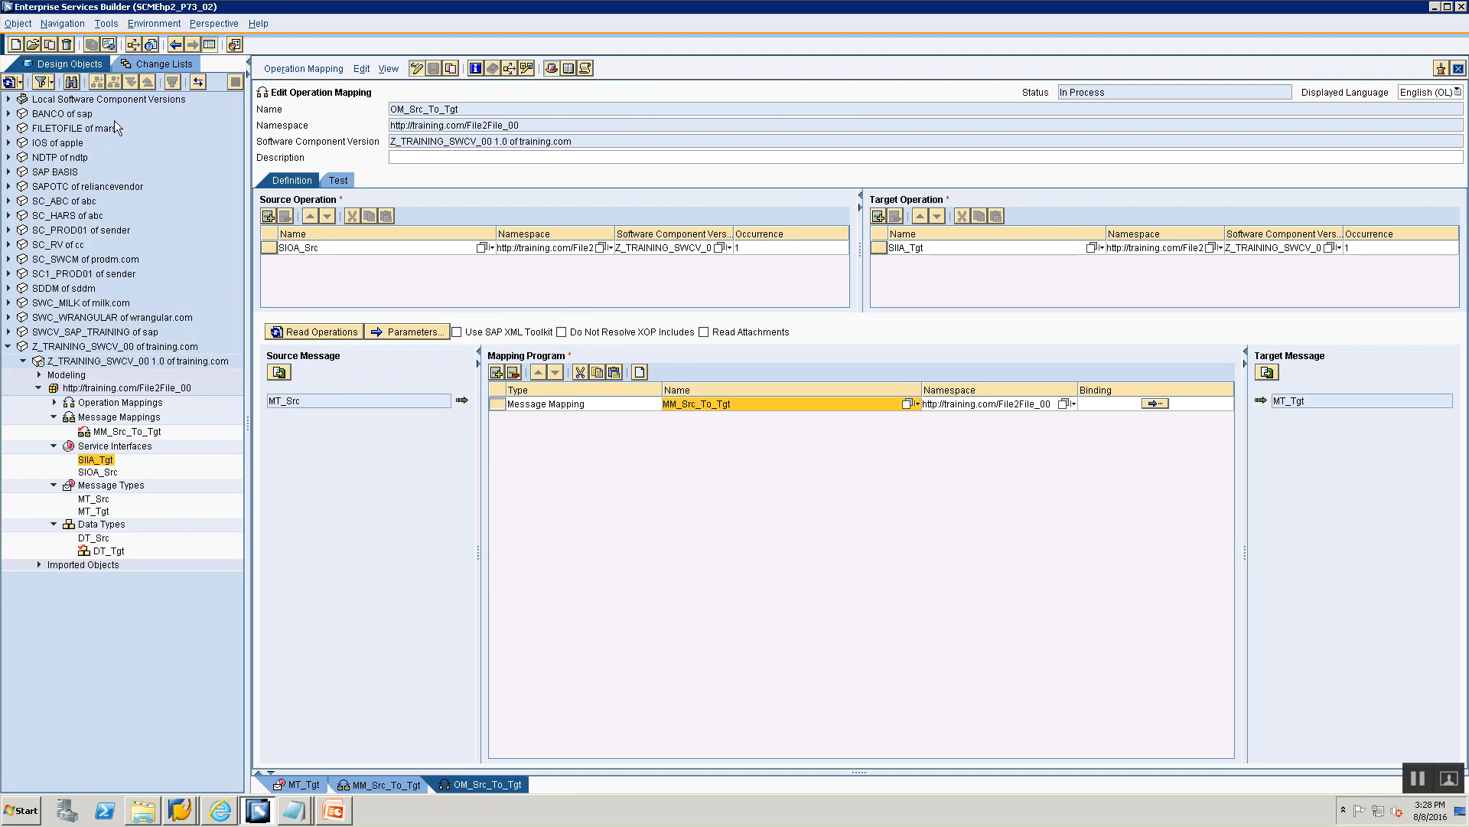
Expand the namespace's operation mappings, switch to PowerPoint to check the mapping diagram, and return to Enterprise Services Builder.
left_click(53, 403)
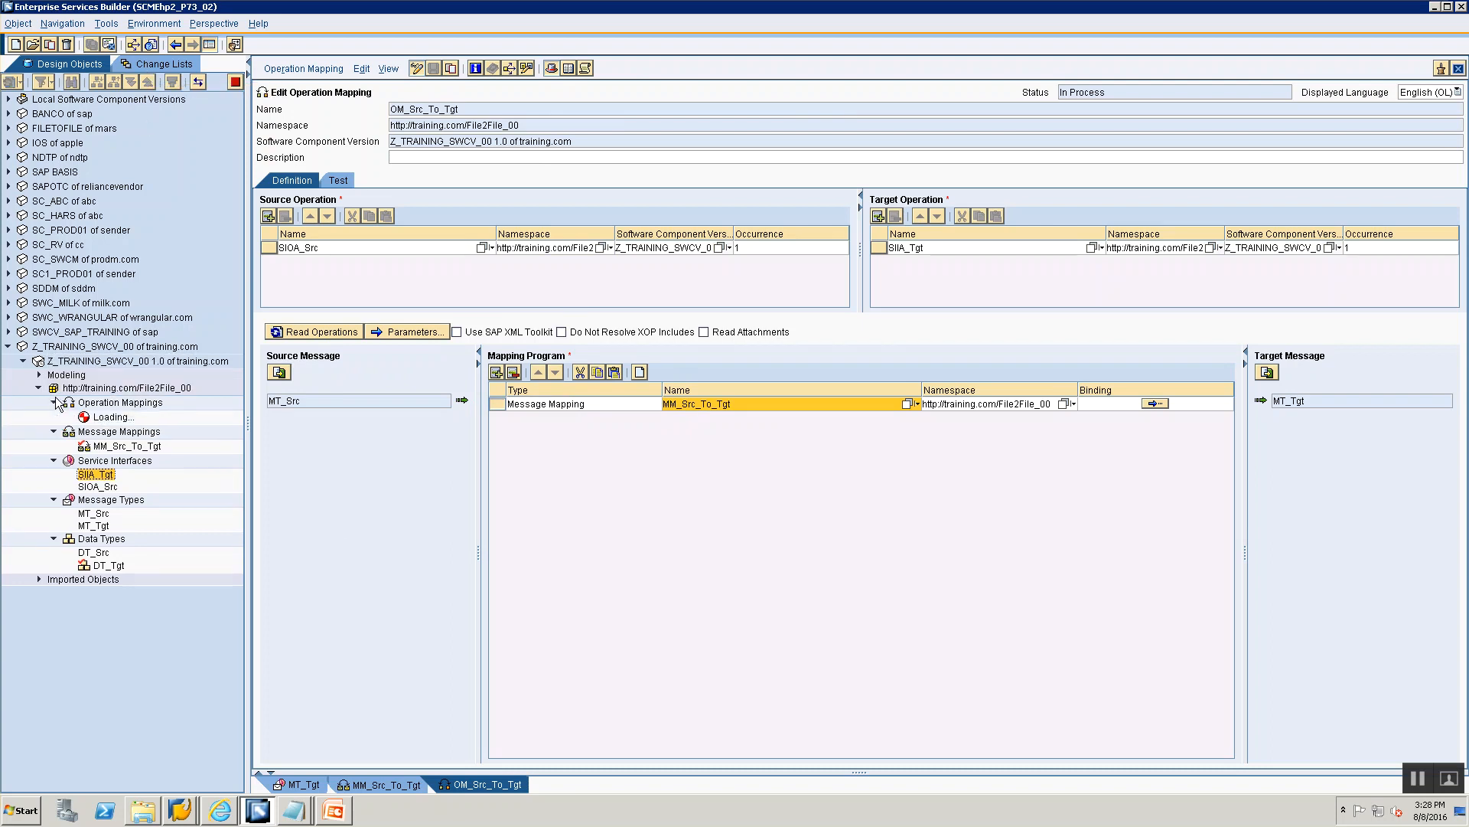
key("alt+Tab")
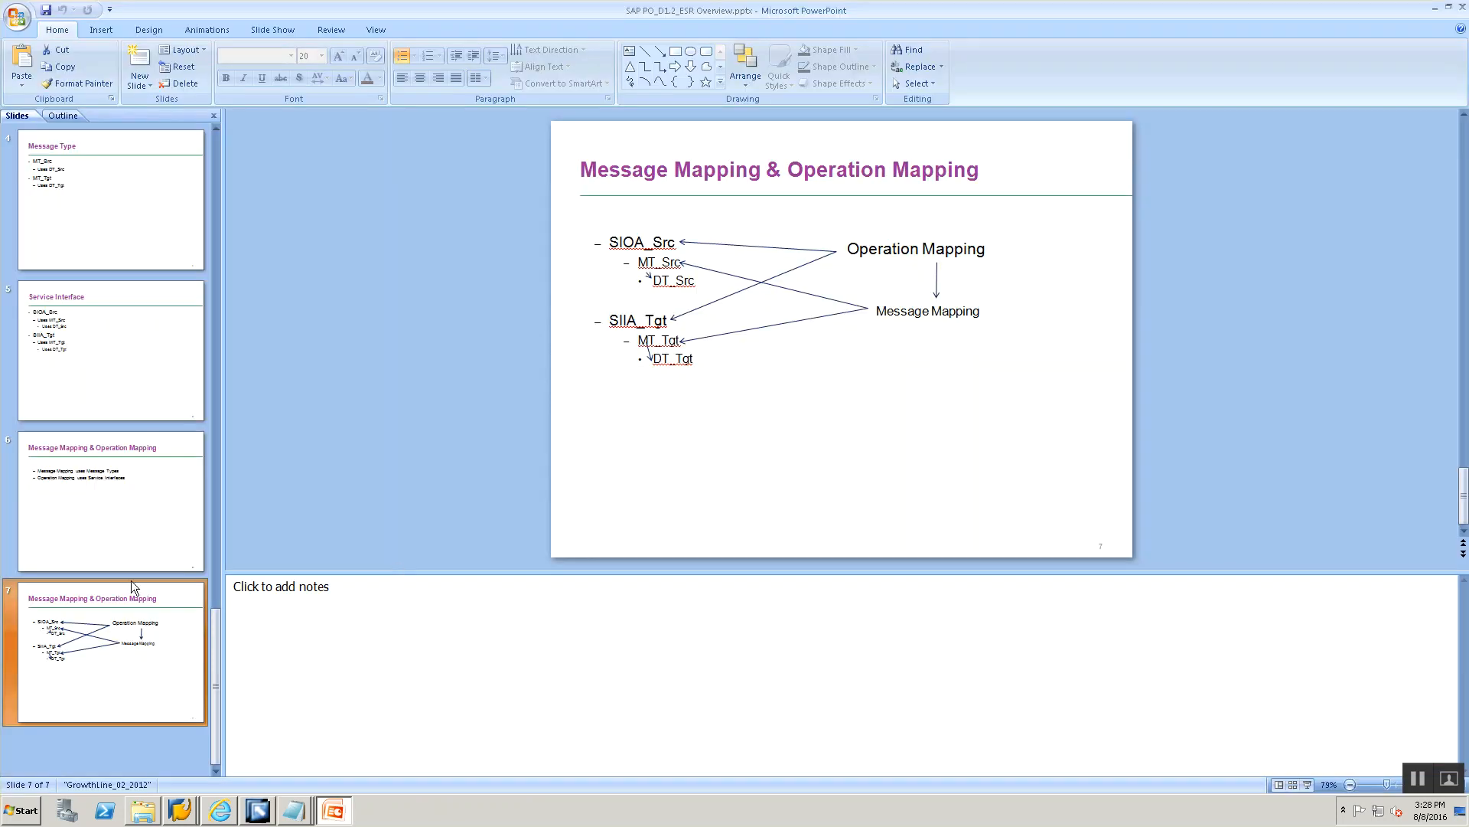
key("alt+Tab")
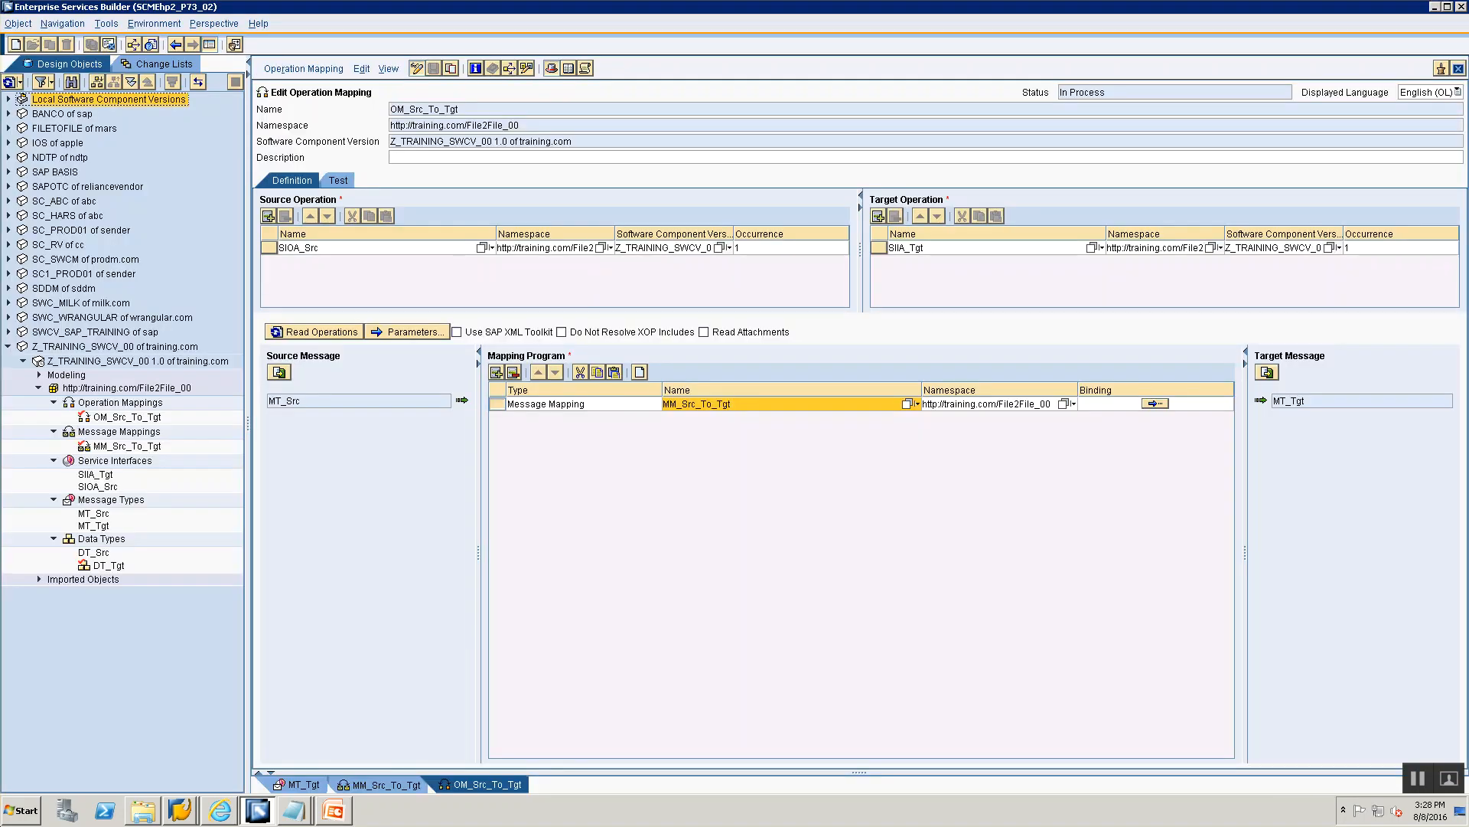
Activate the standard change list of Z_TRAINING_SWCV_00 1.0 and return to the design objects.
left_click(133, 63)
left_click(23, 112)
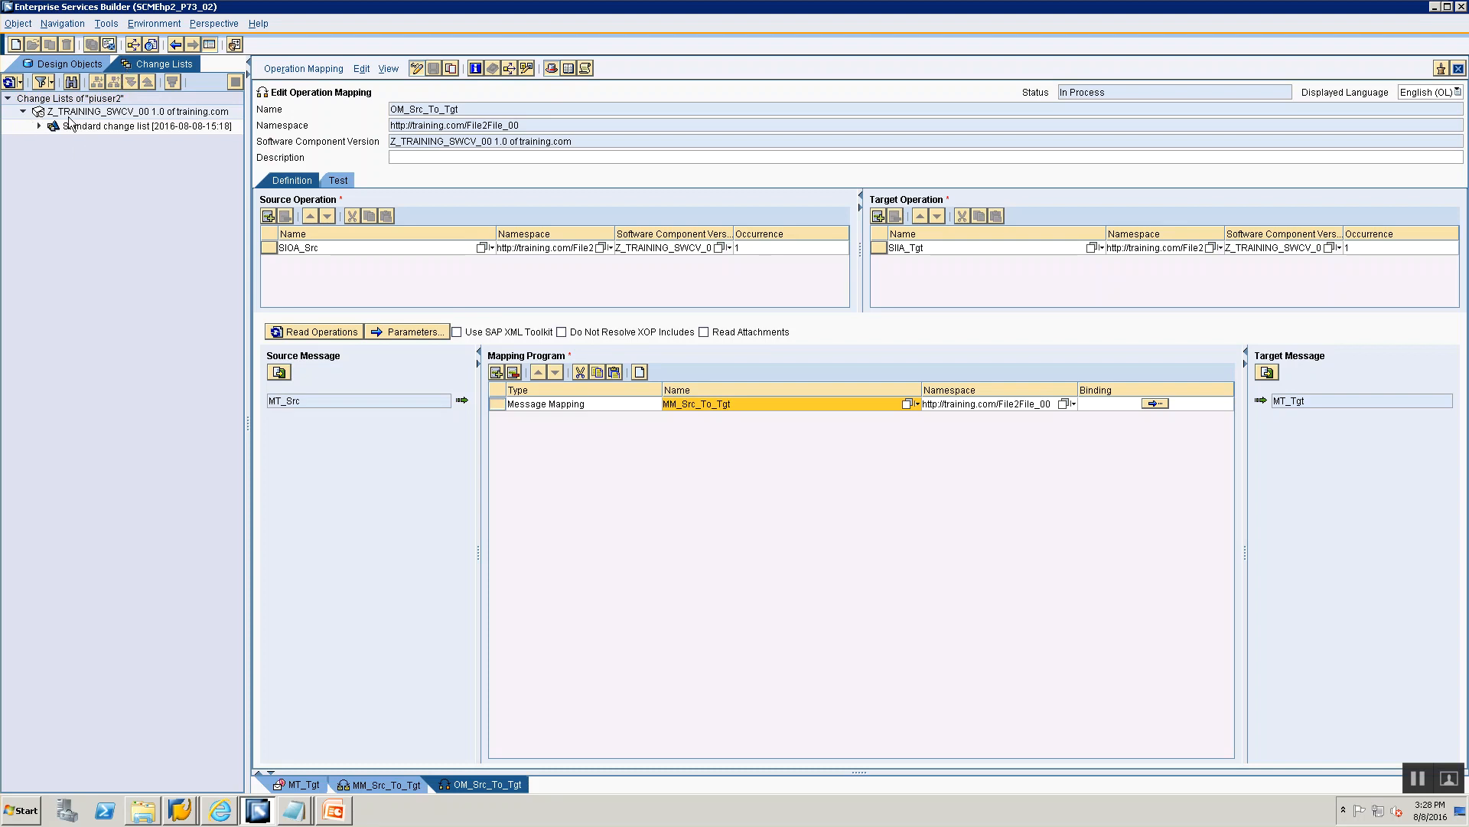
left_click(39, 126)
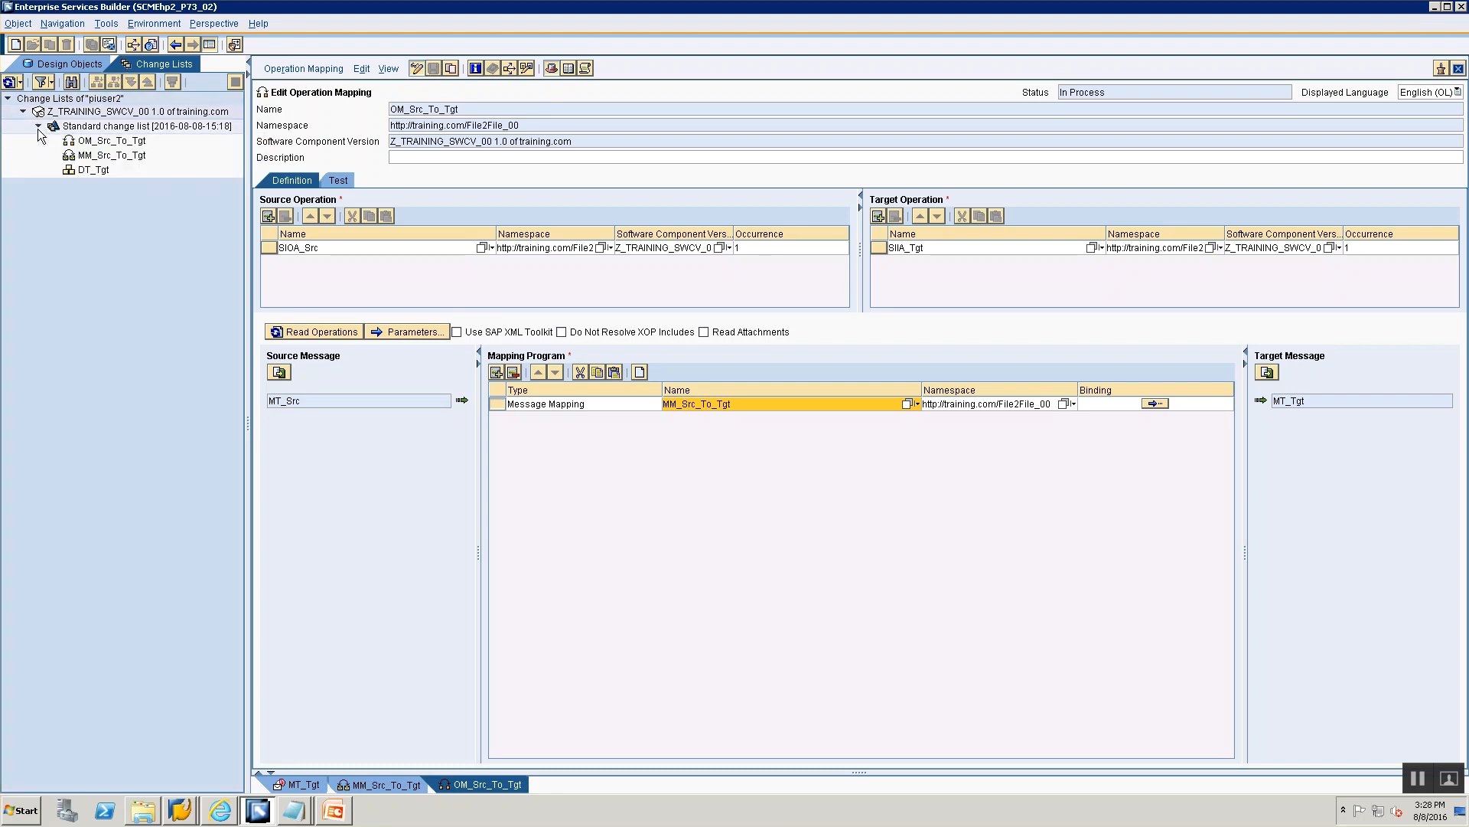
left_click(79, 128)
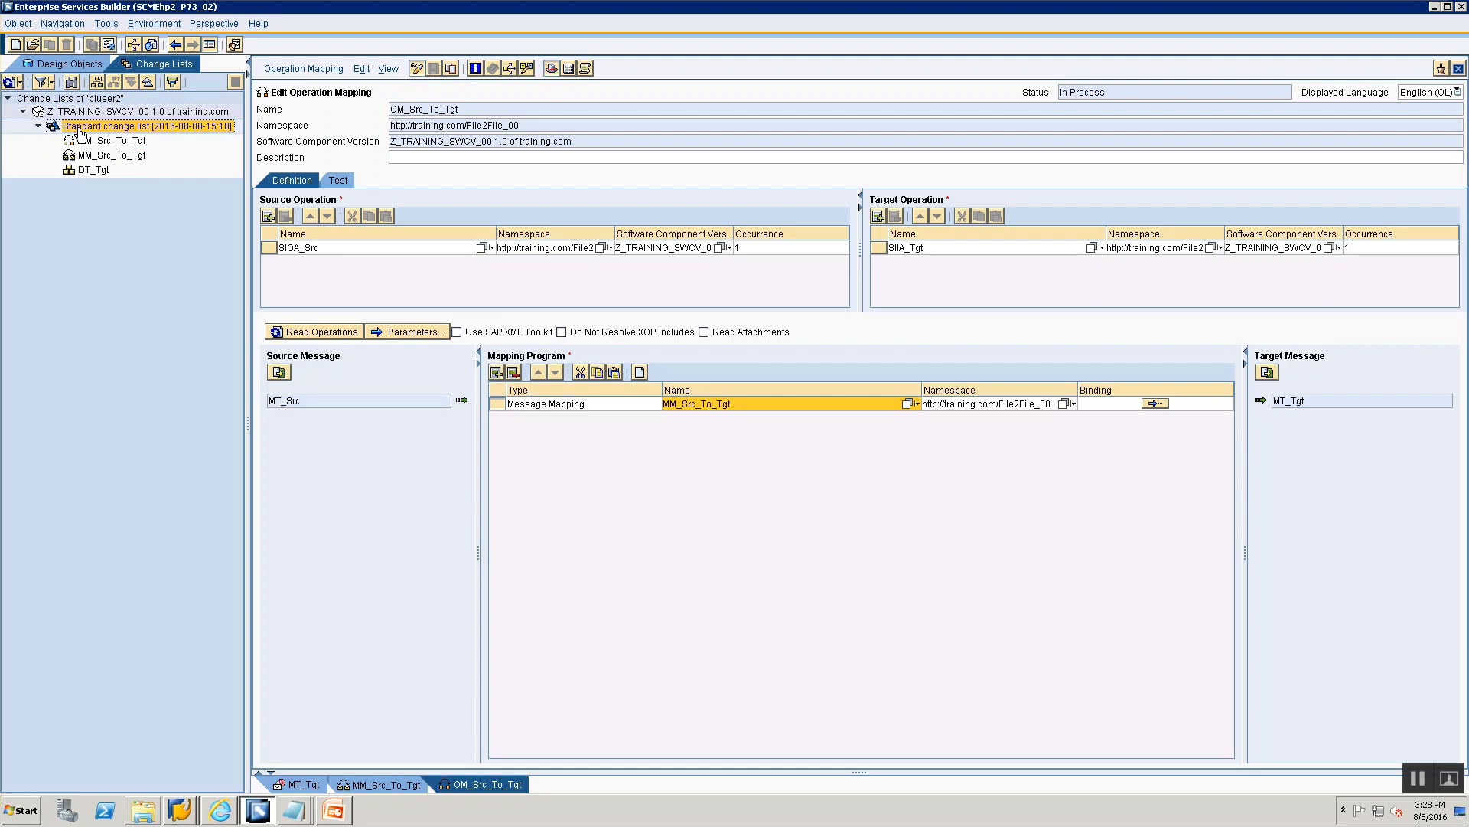
right_click(81, 132)
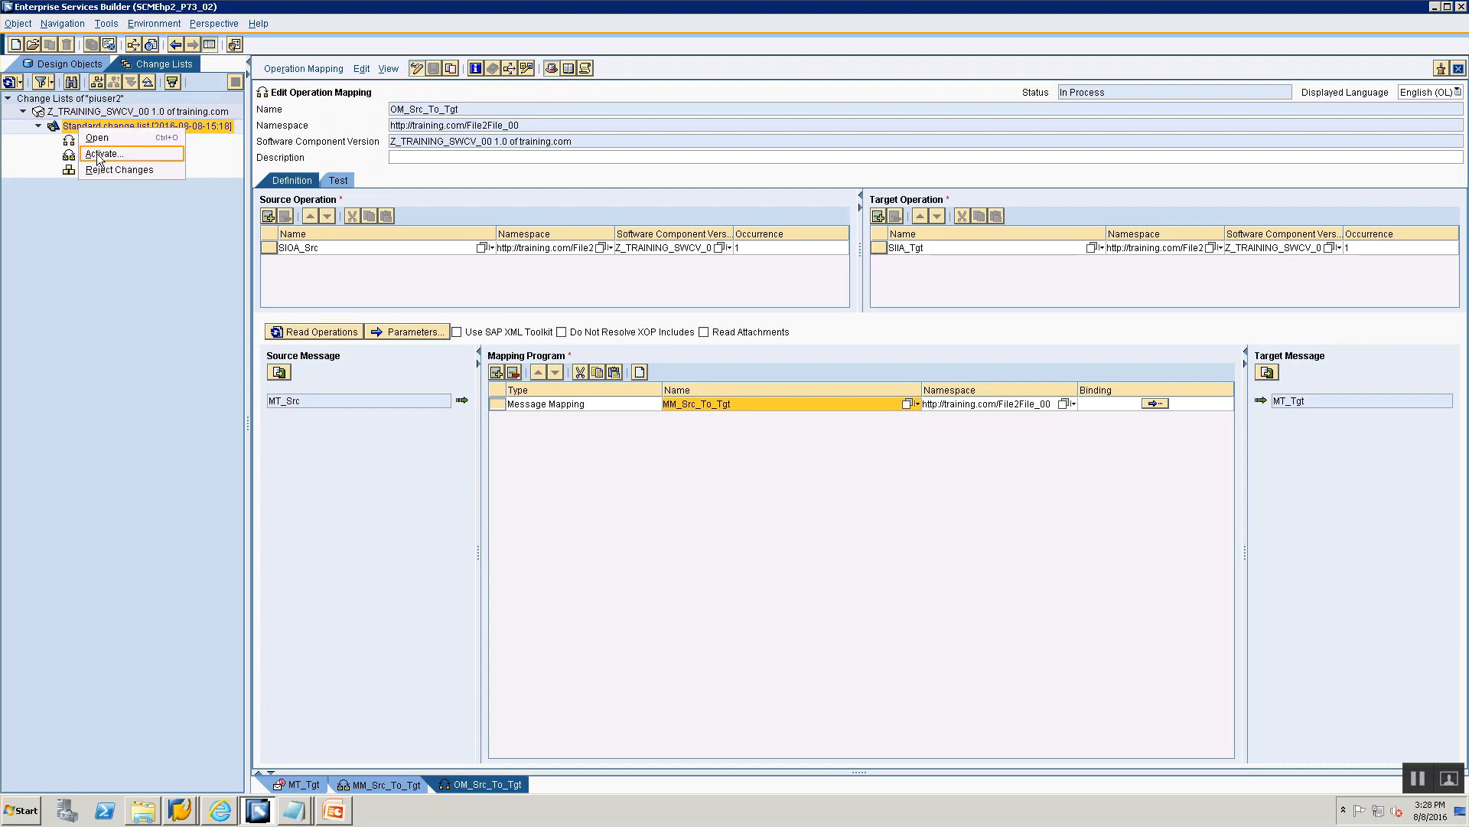
left_click(103, 154)
left_click(577, 554)
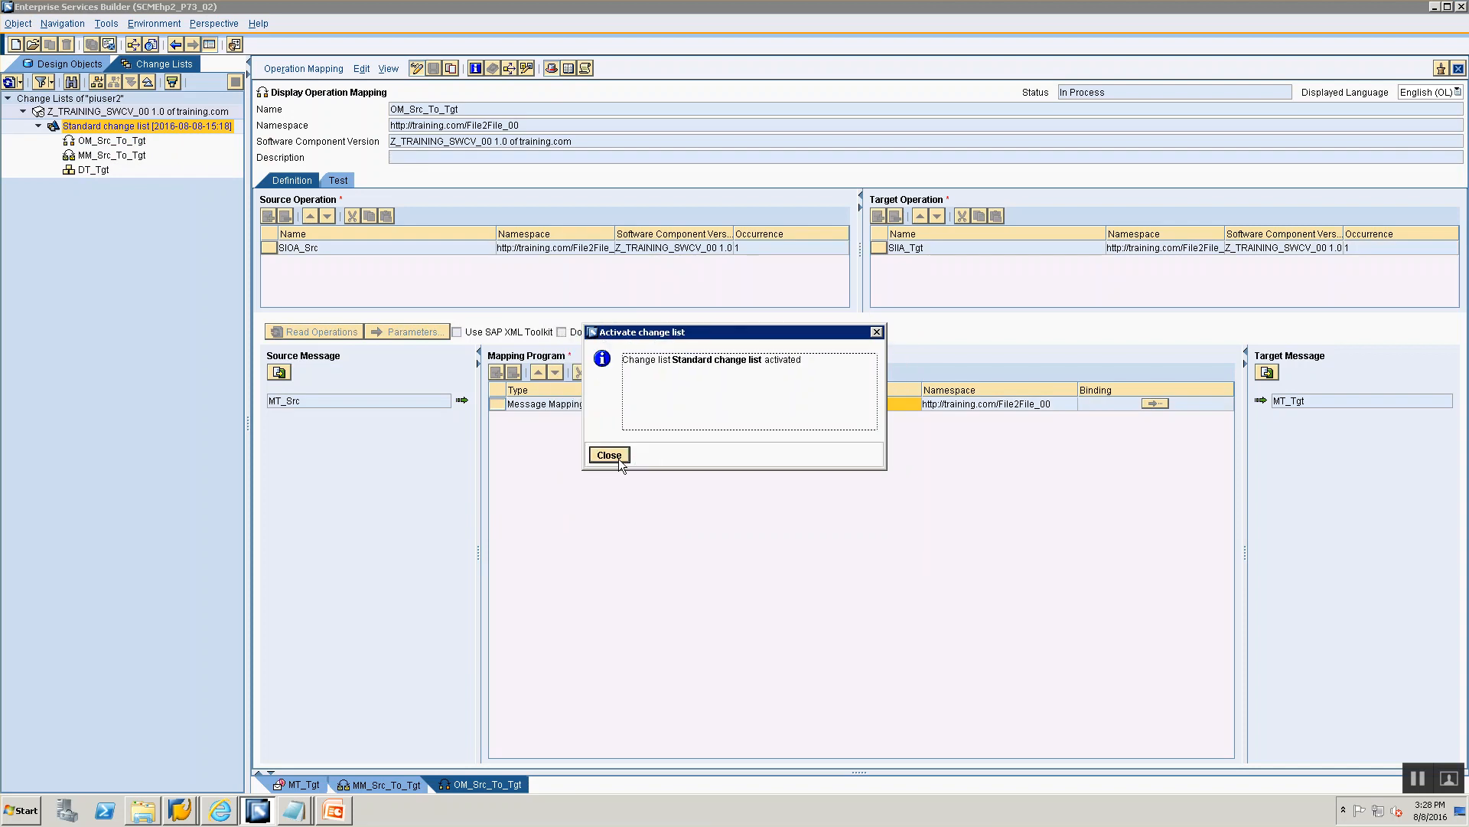
left_click(616, 458)
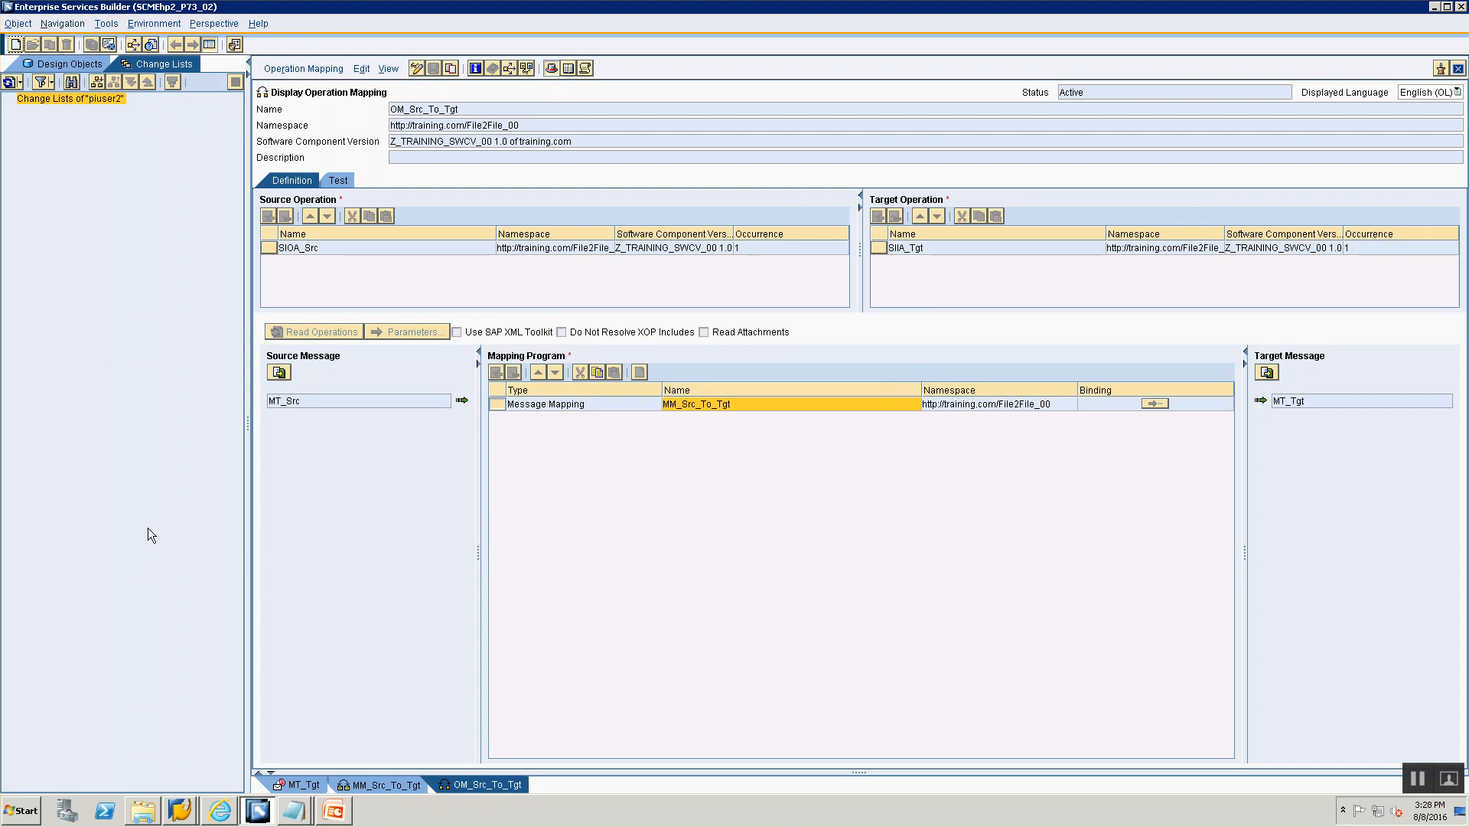
left_click(87, 63)
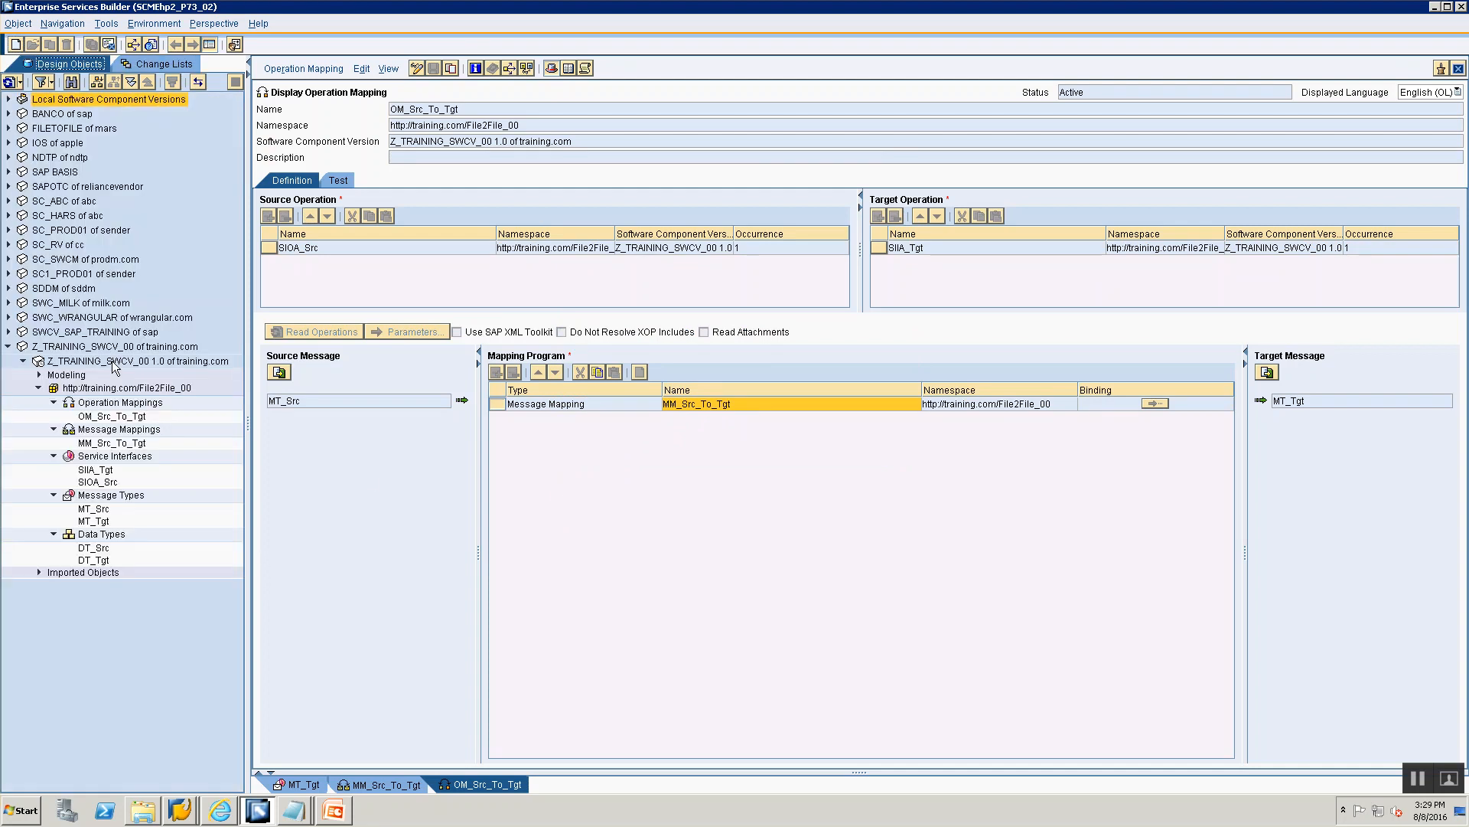
Switch to Session 3 ESR Notes.txt in Notepad and review the notes on importing the SWCV and creating a namespace.
key("alt+Tab")
key("Tab")
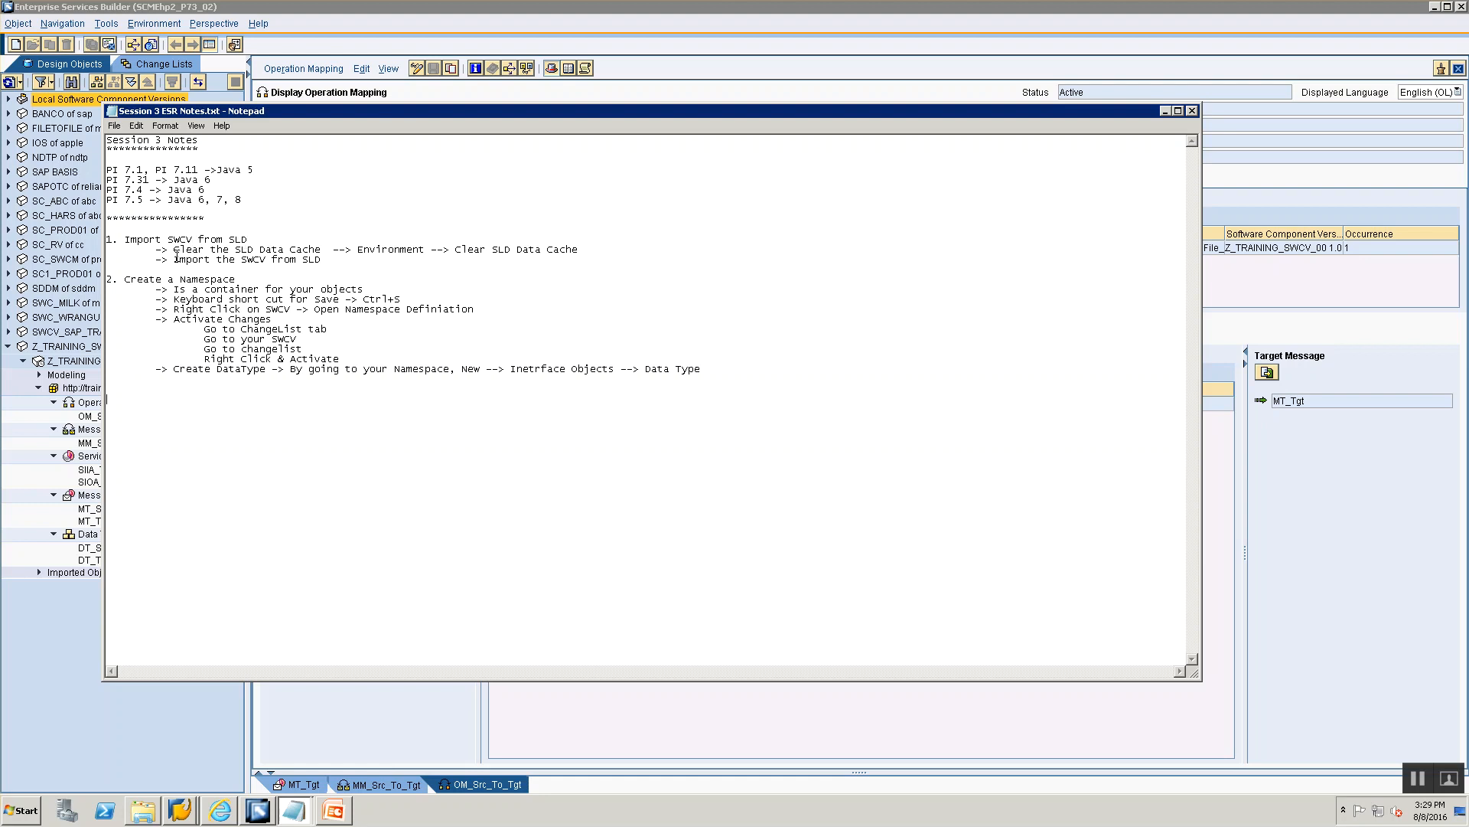
left_click_drag(174, 239, 281, 239)
left_click(290, 249)
left_click_drag(480, 111, 498, 256)
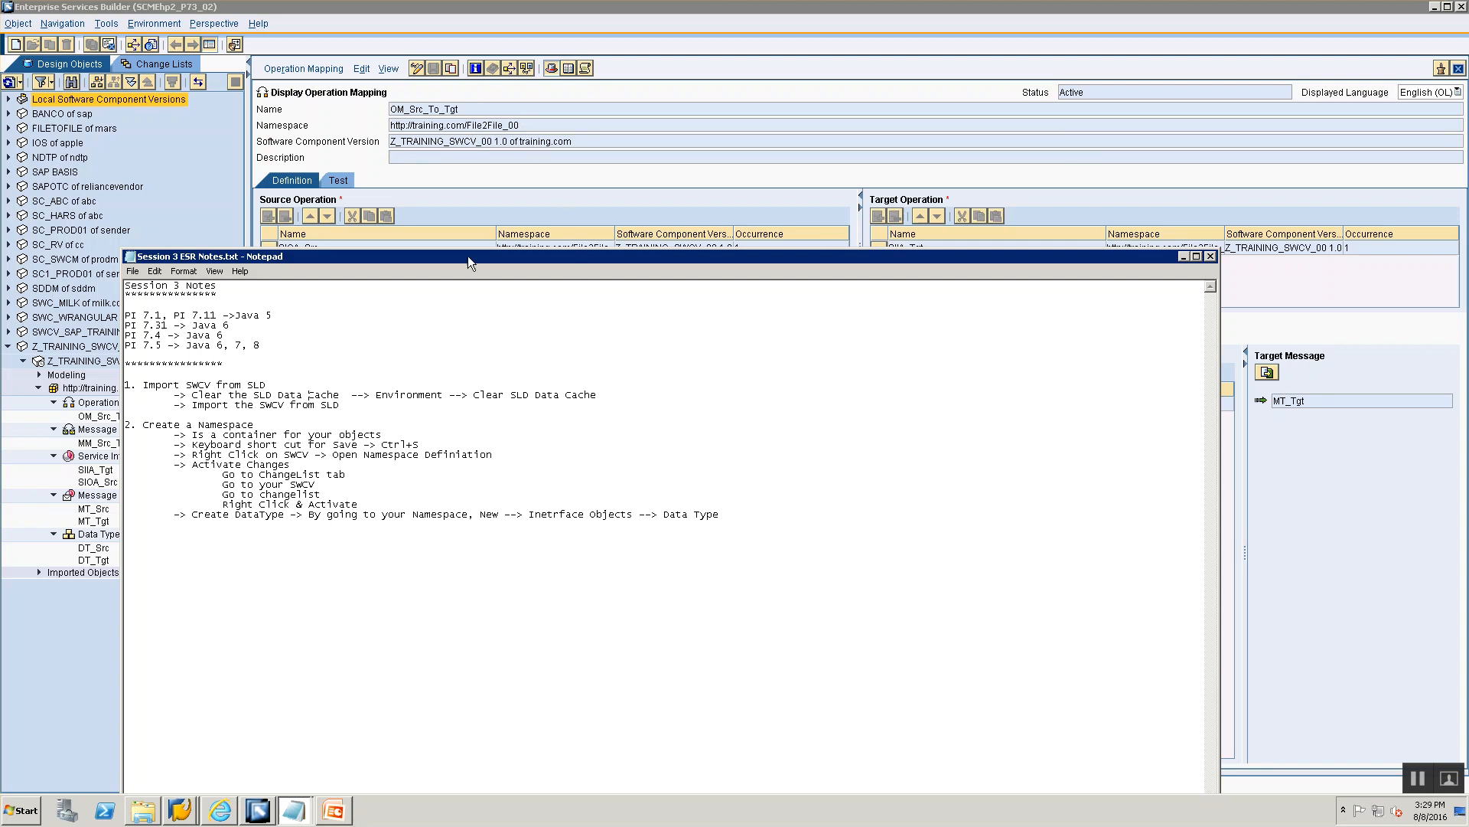
left_click_drag(468, 259, 506, 184)
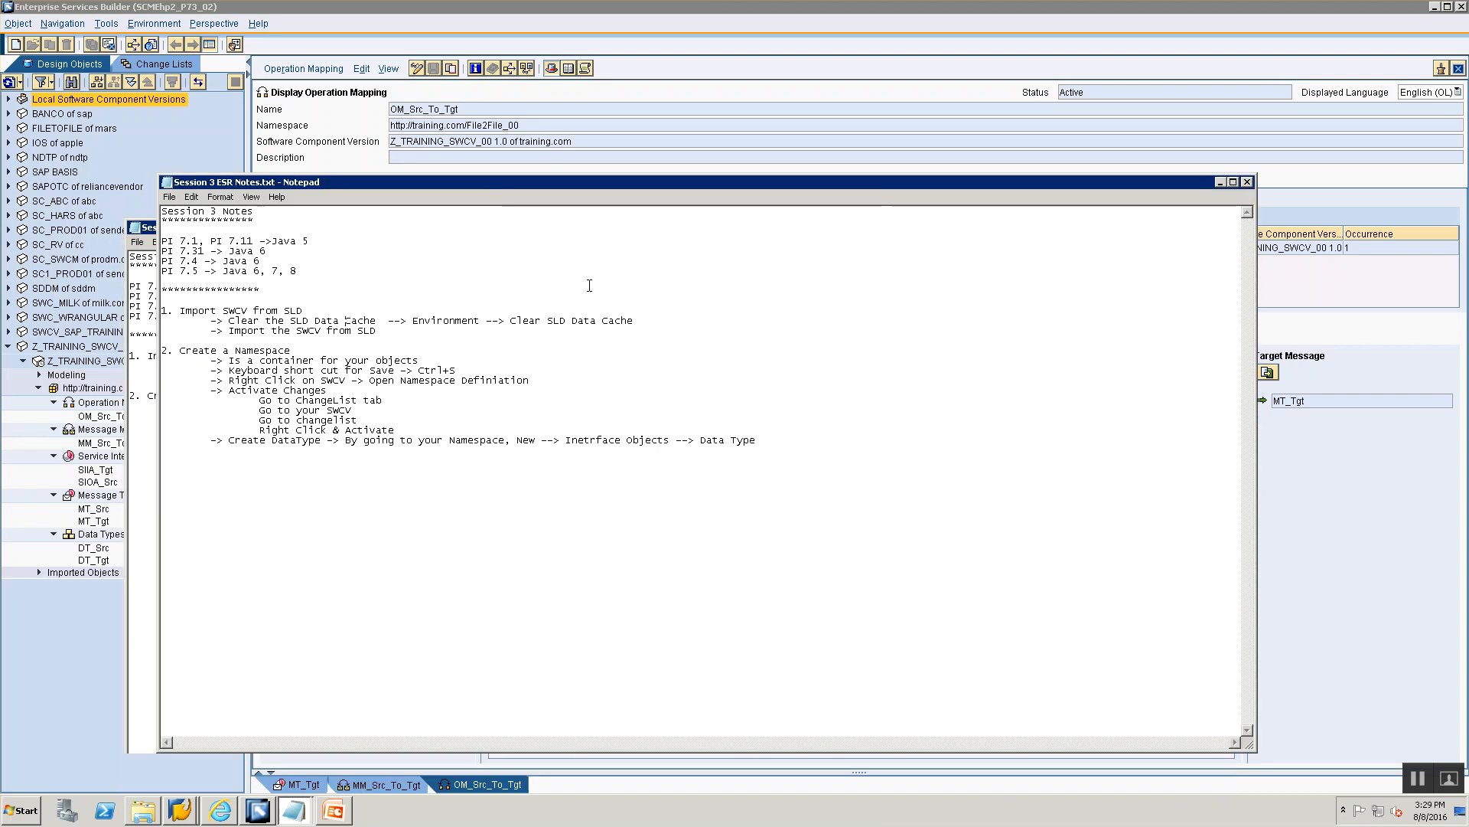
Add item 3 below the existing notes, reading "DT_Src, DT-Tgt".
left_click(760, 444)
key("Return")
type("3. D")
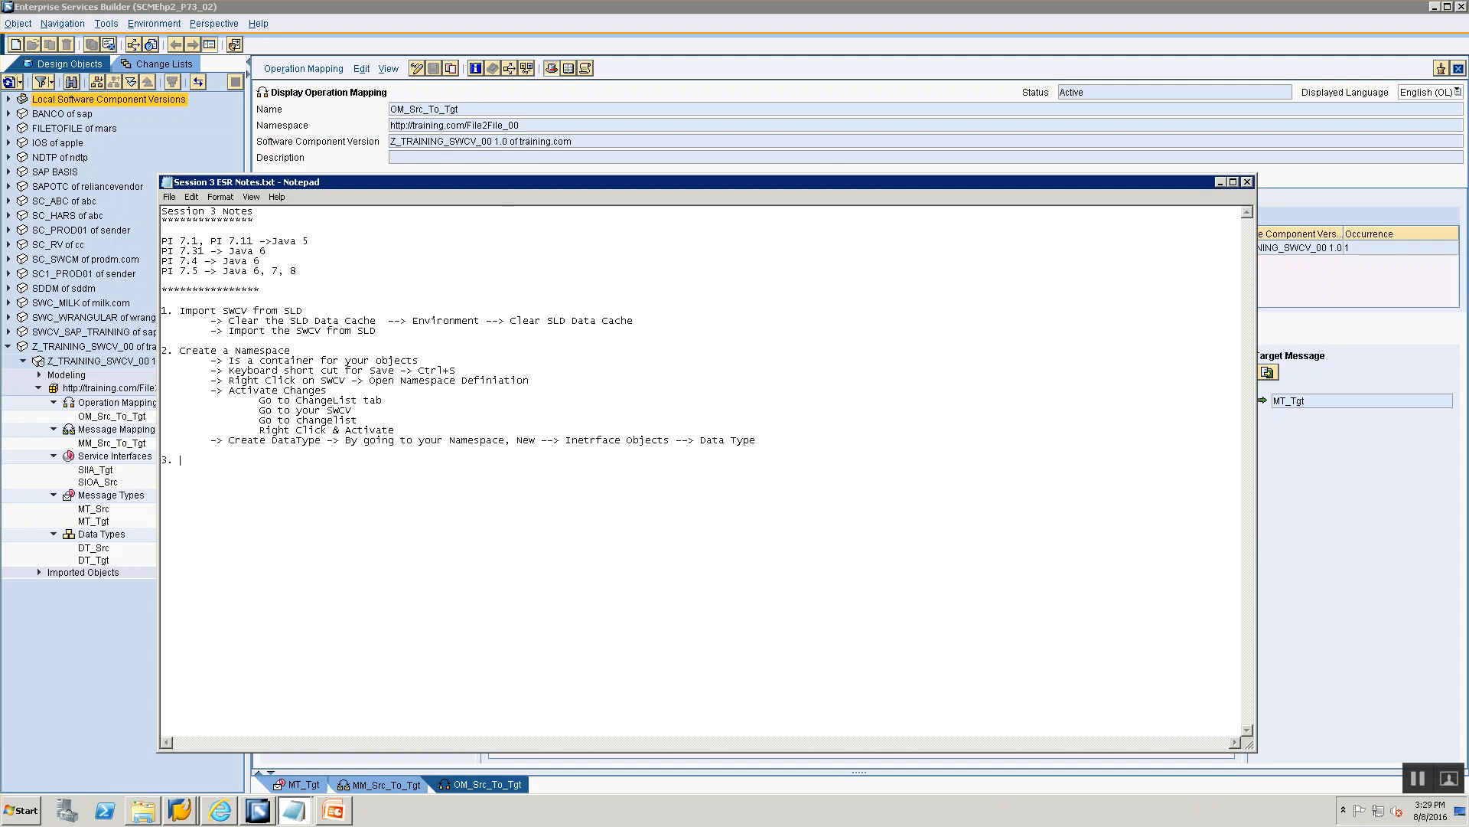
type("T_Src, ST-")
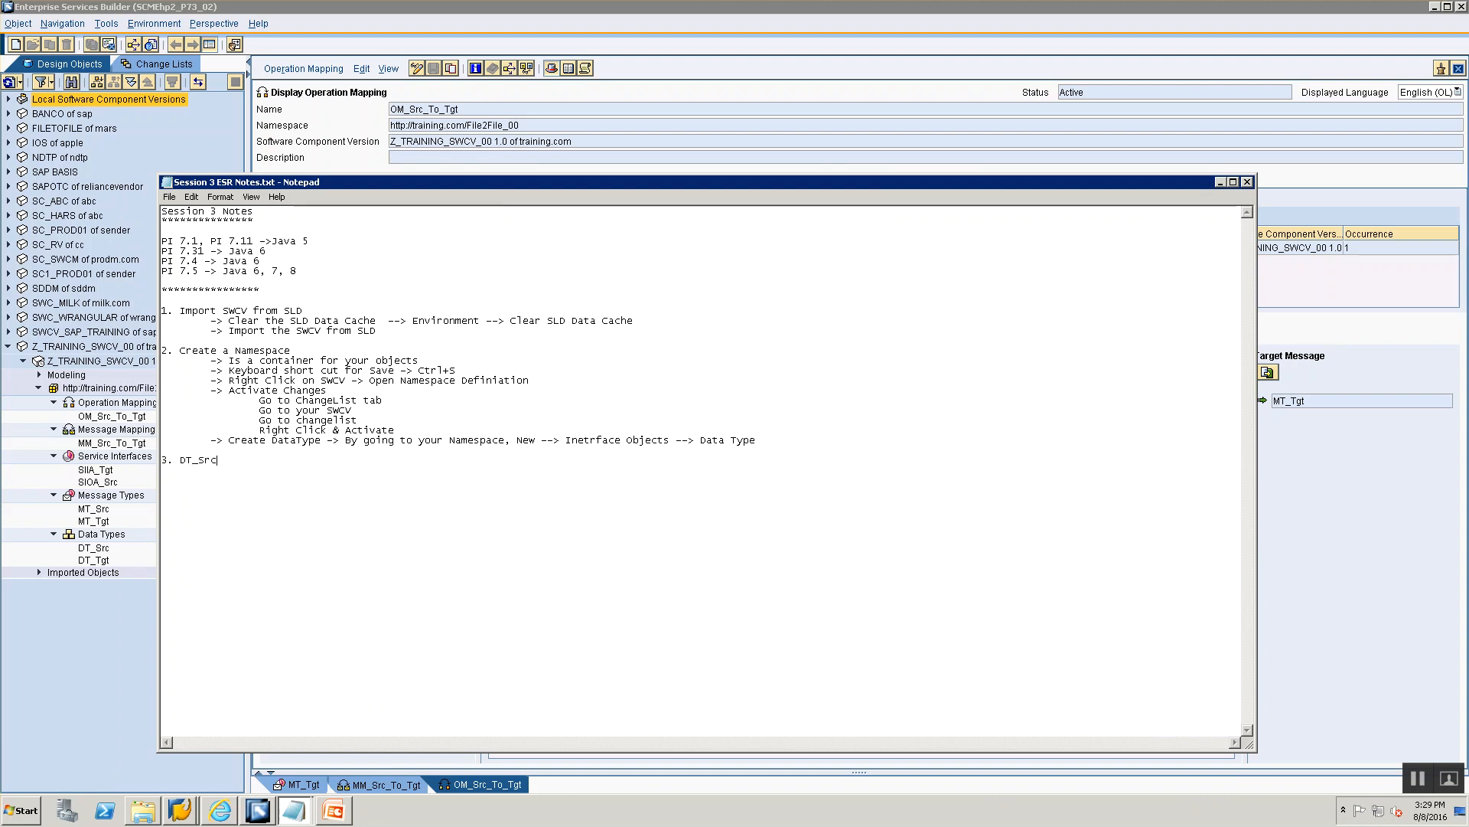
key("BackSpace")
key("BackSpace")
type("DT")
type("Tgt")
key("alt+Tab")
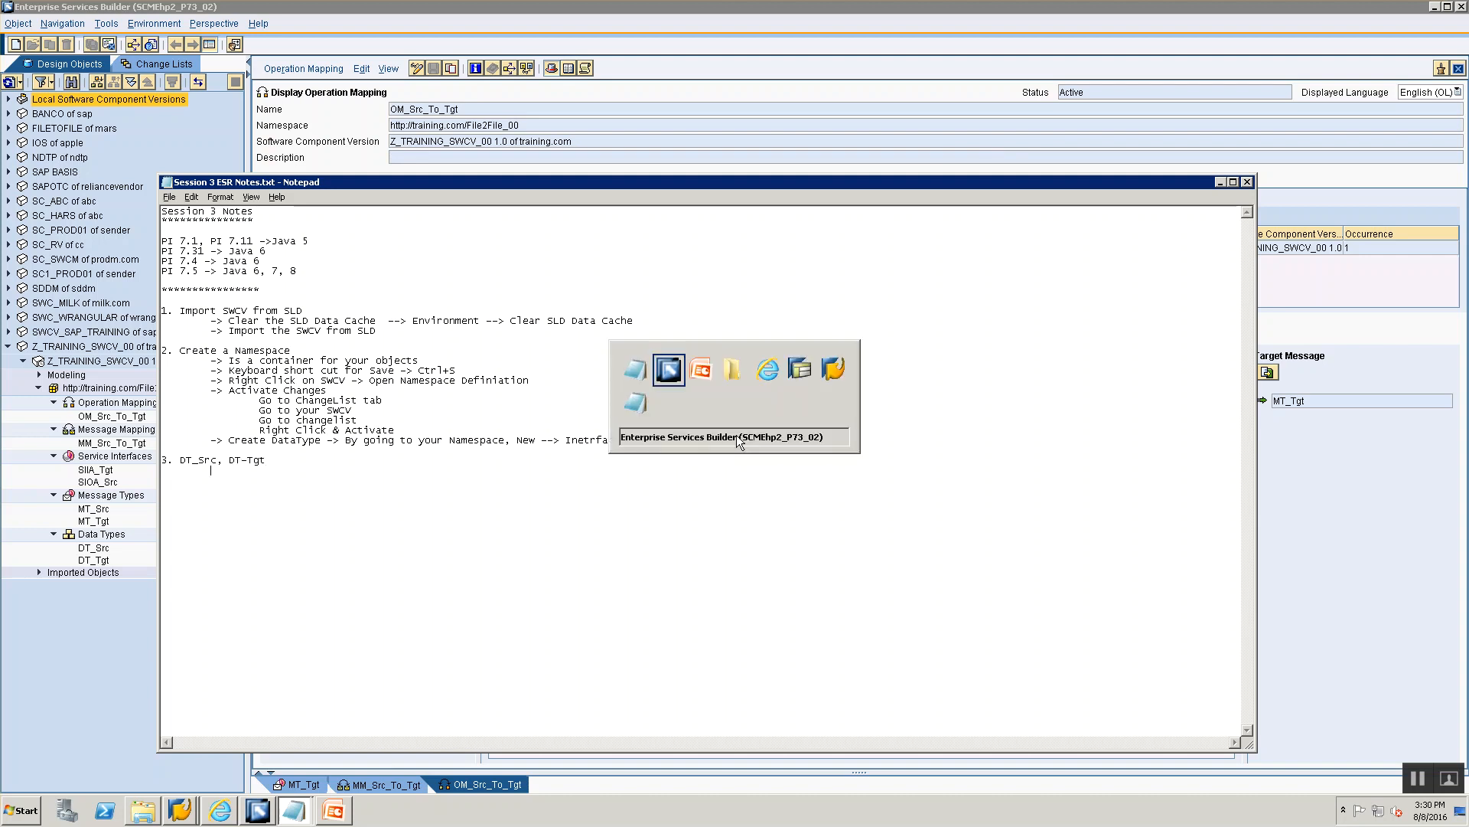
key("alt+Tab")
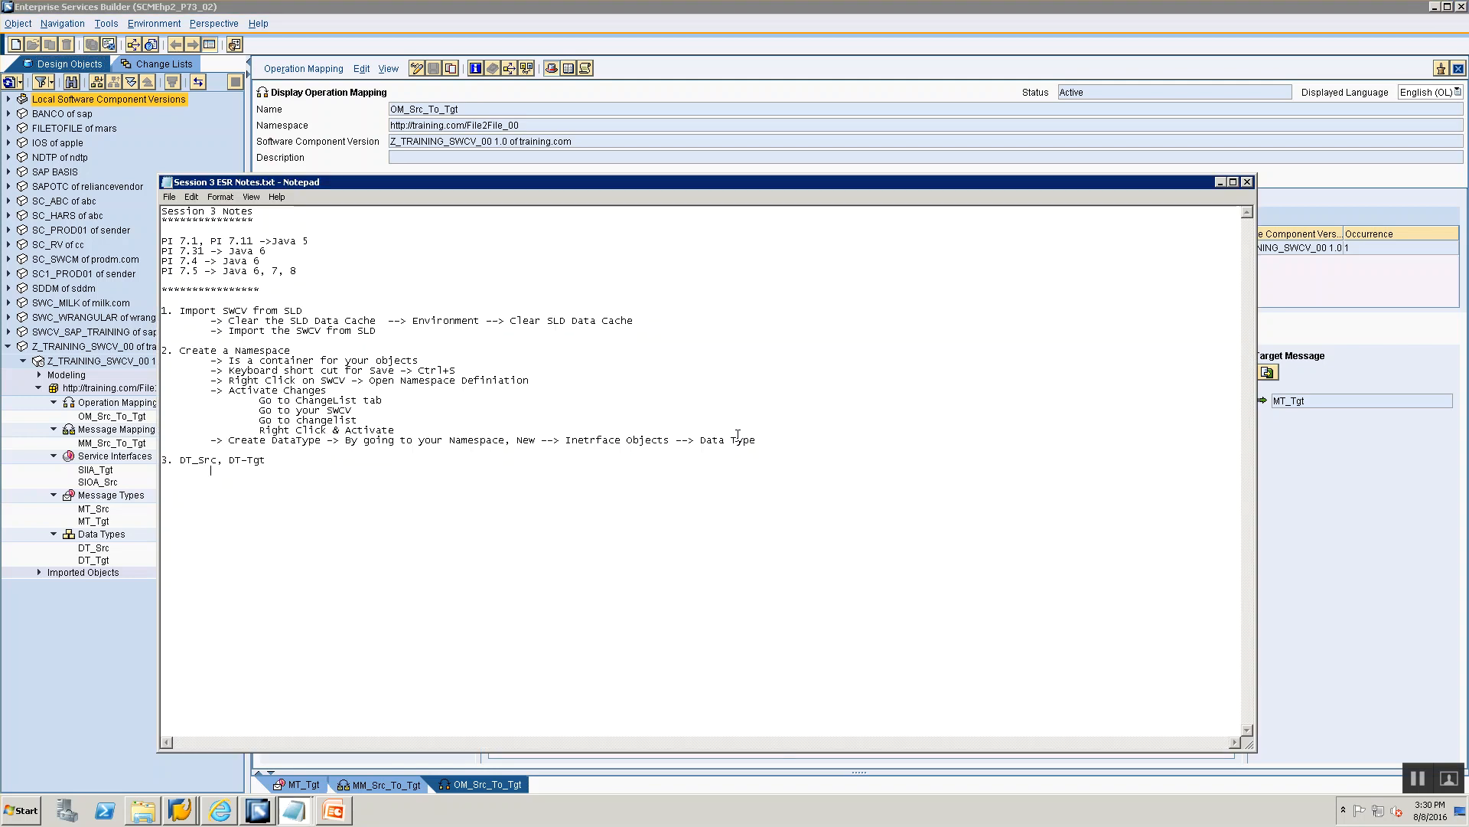
Add item 4, "MT_Src, MT_Tgt", and item 5, "SIOA_Src, SIIA_Tgt", to the notes.
type("4. M")
type("T_S")
type("rc, MT_Tgt ")
type("5. SIOA_")
type("Src, SIIA")
type("_Tgt")
Add item 6, "Message Mapping", with indented lines "Selected Source Message Type", "Target Message Type", "Concat Function" and "Drag & Drop Mapping".
type("6. Message ")
type("Mapping \t")
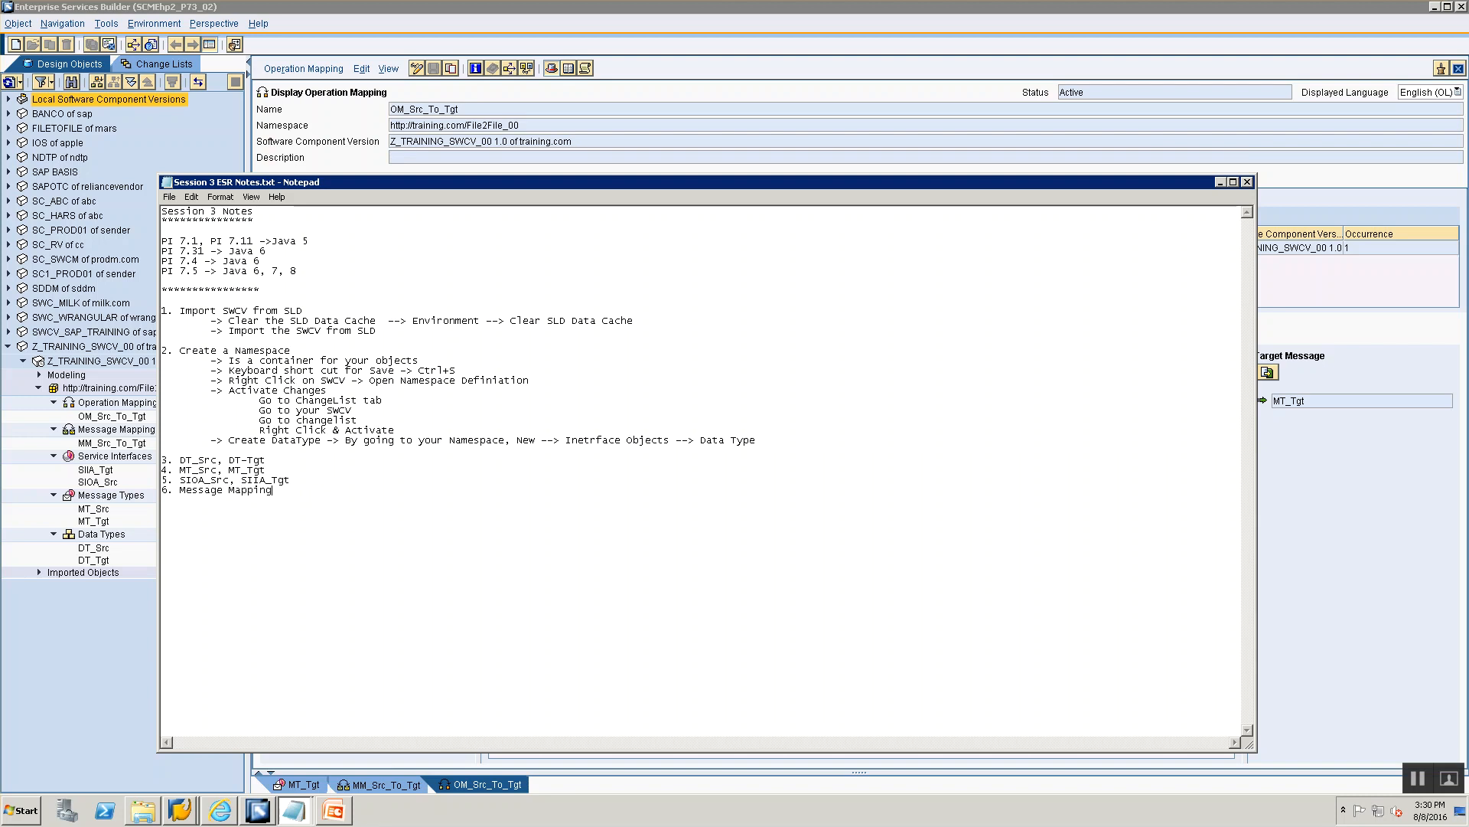
type("C")
key("BackSpace")
type("Selected Source Message Type \tTarget Message Type \tConc")
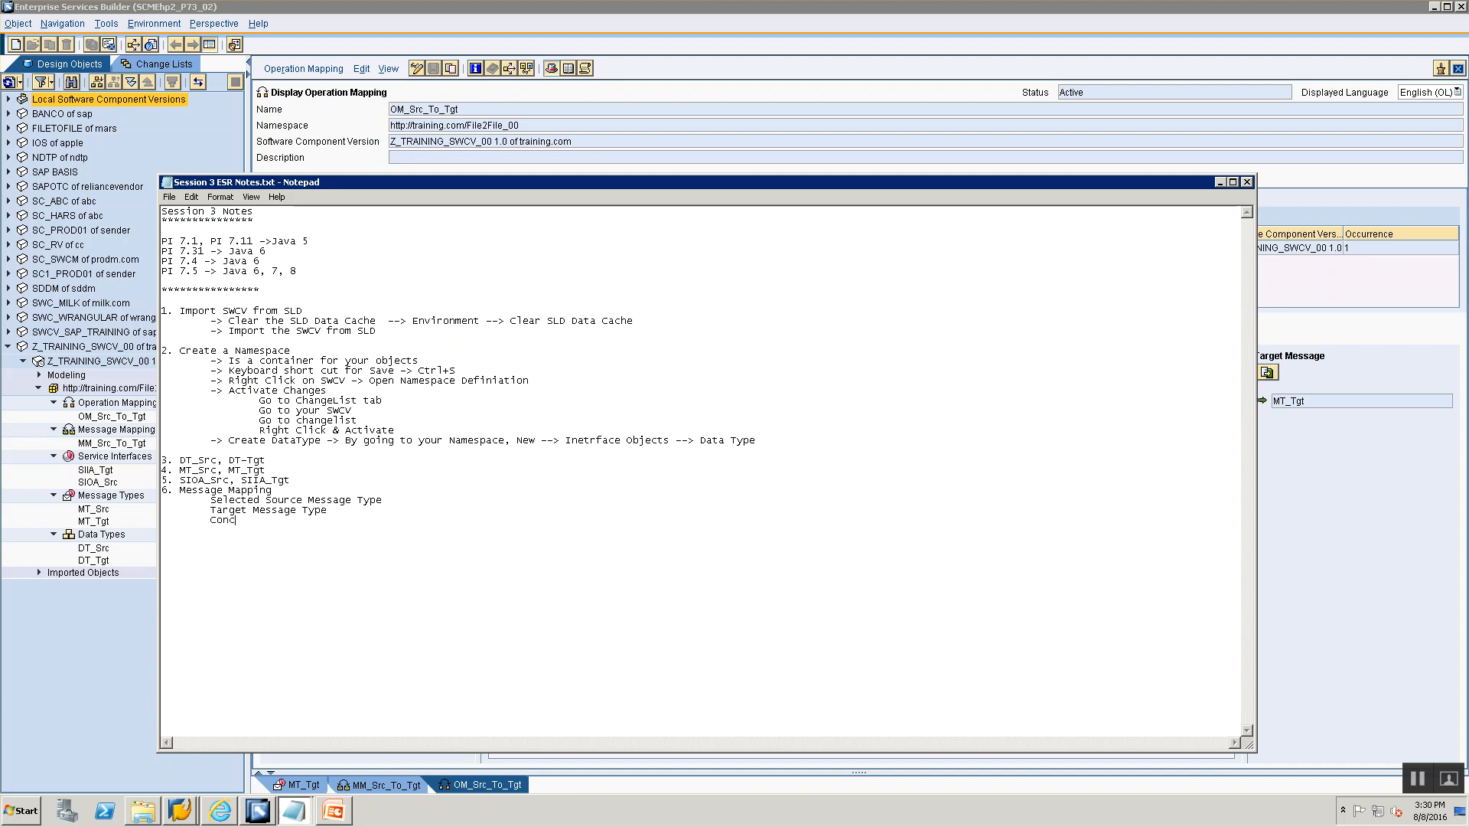
type("at Function \tDrag & Drop Mapping \tDoublick")
key("shift+End")
key("Delete")
Add the indented line "Qualifications we made sure the context change was done." under the Message Mapping item.
type("Qualicatyi")
key("BackSpace")
key("BackSpace")
key("BackSpace")
key("BackSpace")
type("fications we made sure the context change was done.")
key("Return")
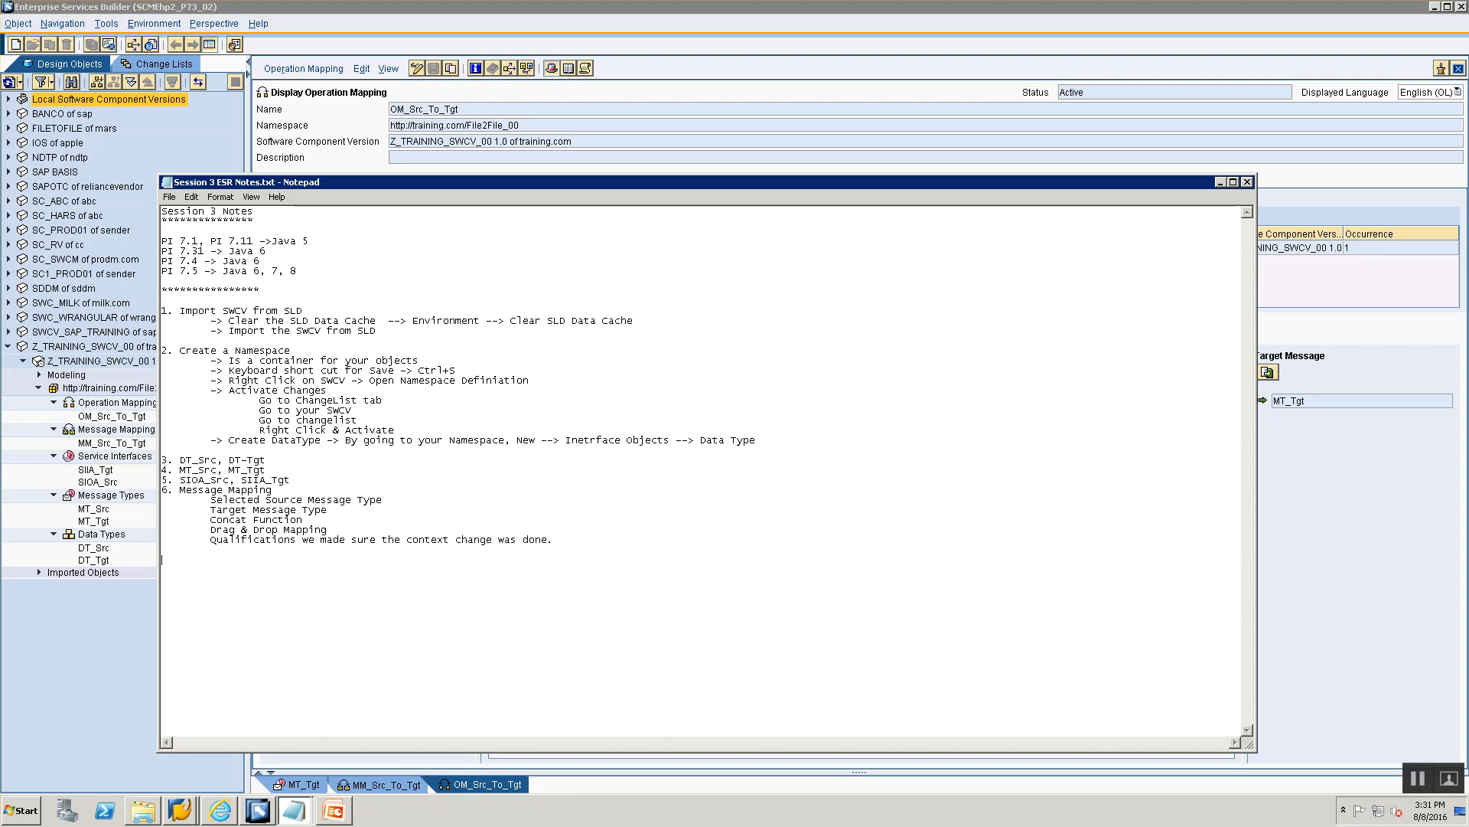
Add item 7, "Operation Mapping", and item 8, "Save & Activate you changes", to the end of the notes.
type("6.")
key("BackSpace")
type("7")
key("shift+Right")
key("shift+Right")
key("shift+Right")
key("shift+Right")
key("shift+Right")
key("shift+Right")
key("Down")
key("Down")
key("Down")
key("Down")
key("Down")
type("Operation Mapping")
key("Return")
type("7. Save & Activate you changes")
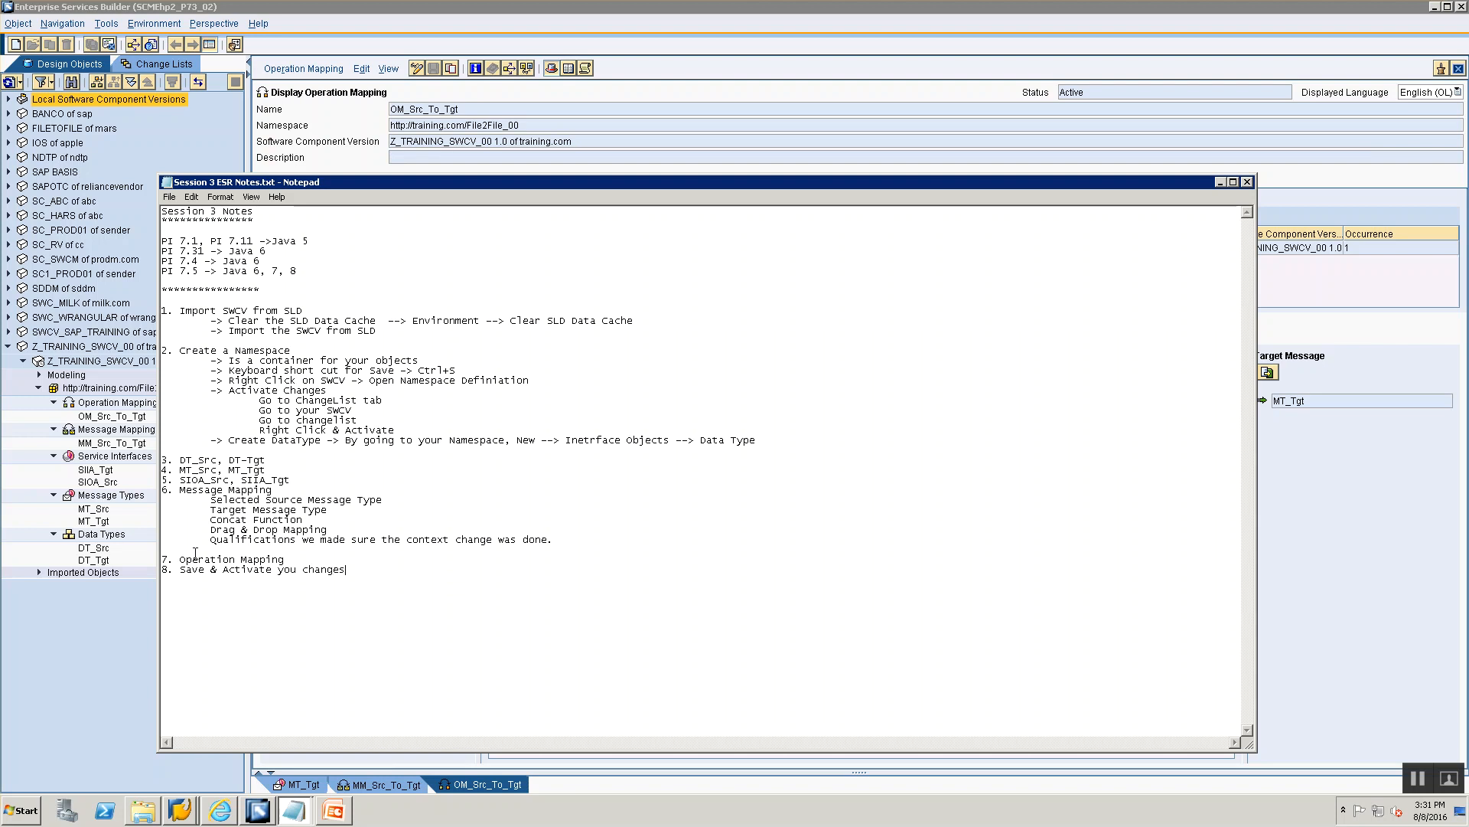
Switch back to Enterprise Services Builder and close the open MT_Tgt, MM_Src_To_Tgt and OM_Src_To_Tgt editors.
key("alt+Tab")
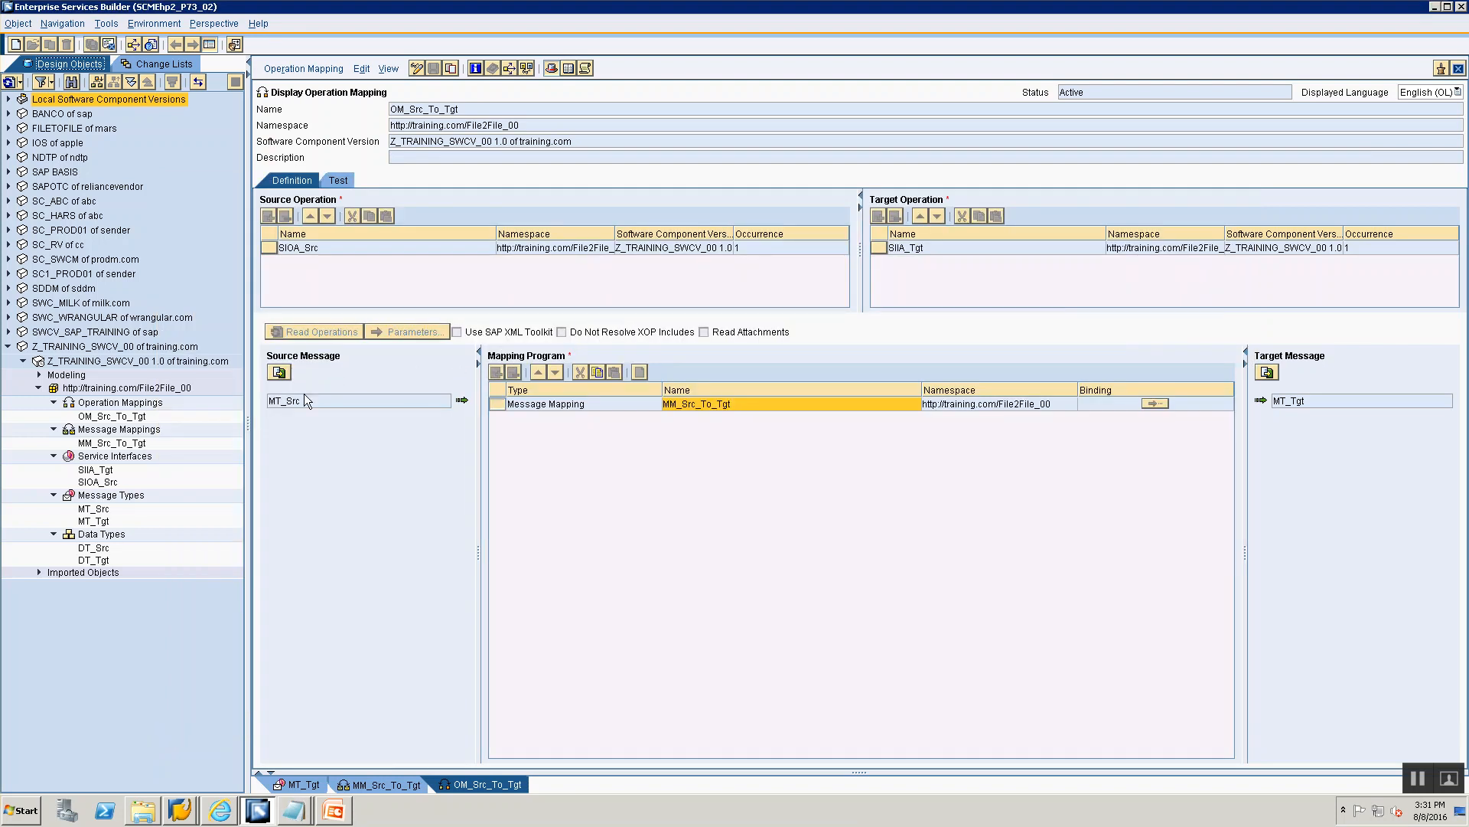
left_click(1459, 68)
left_click(1459, 68)
left_click(1459, 68)
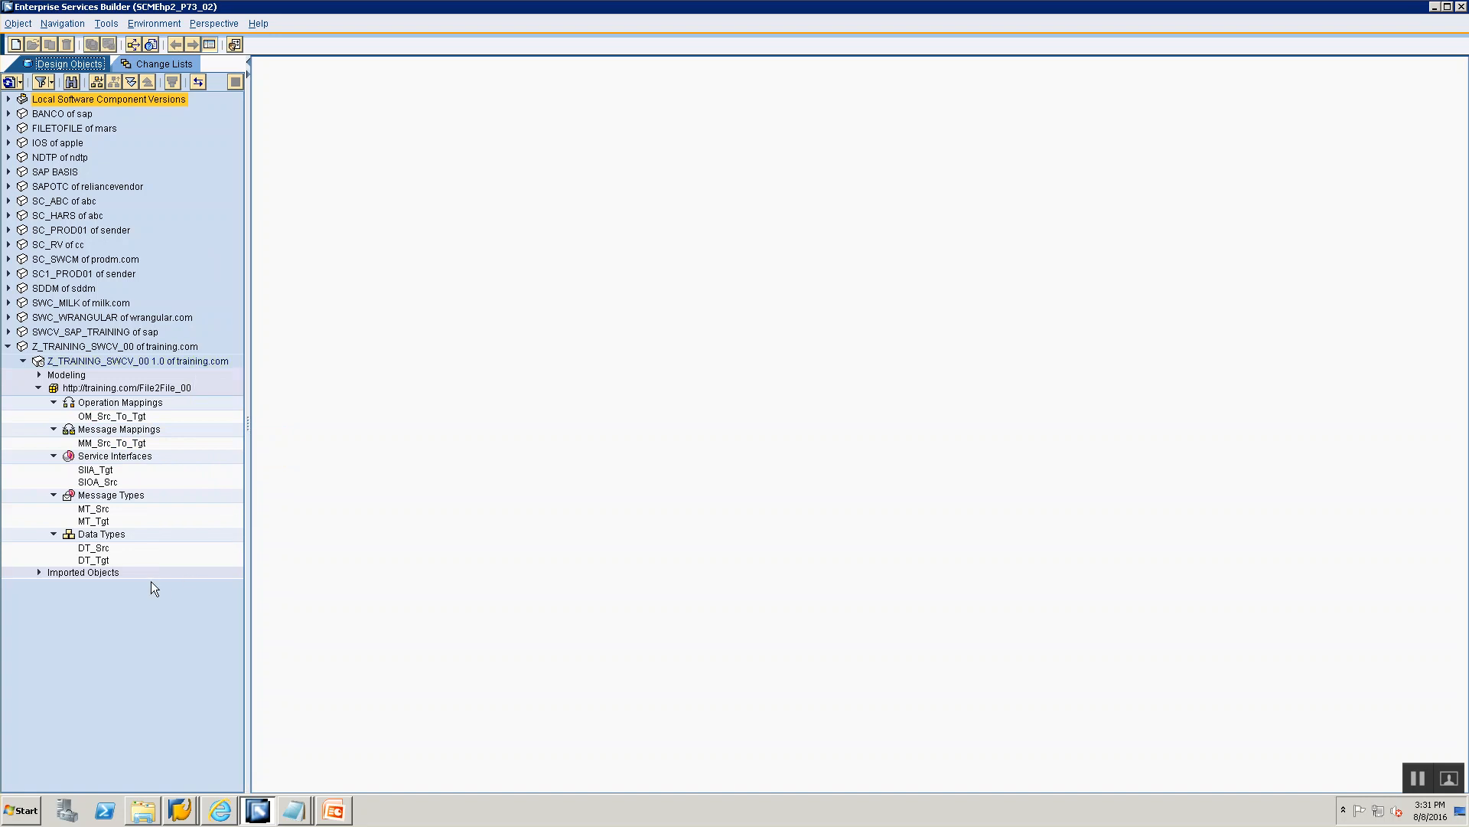
Open the data types DT_Src and DT_Tgt to review their element structures.
double_click(85, 548)
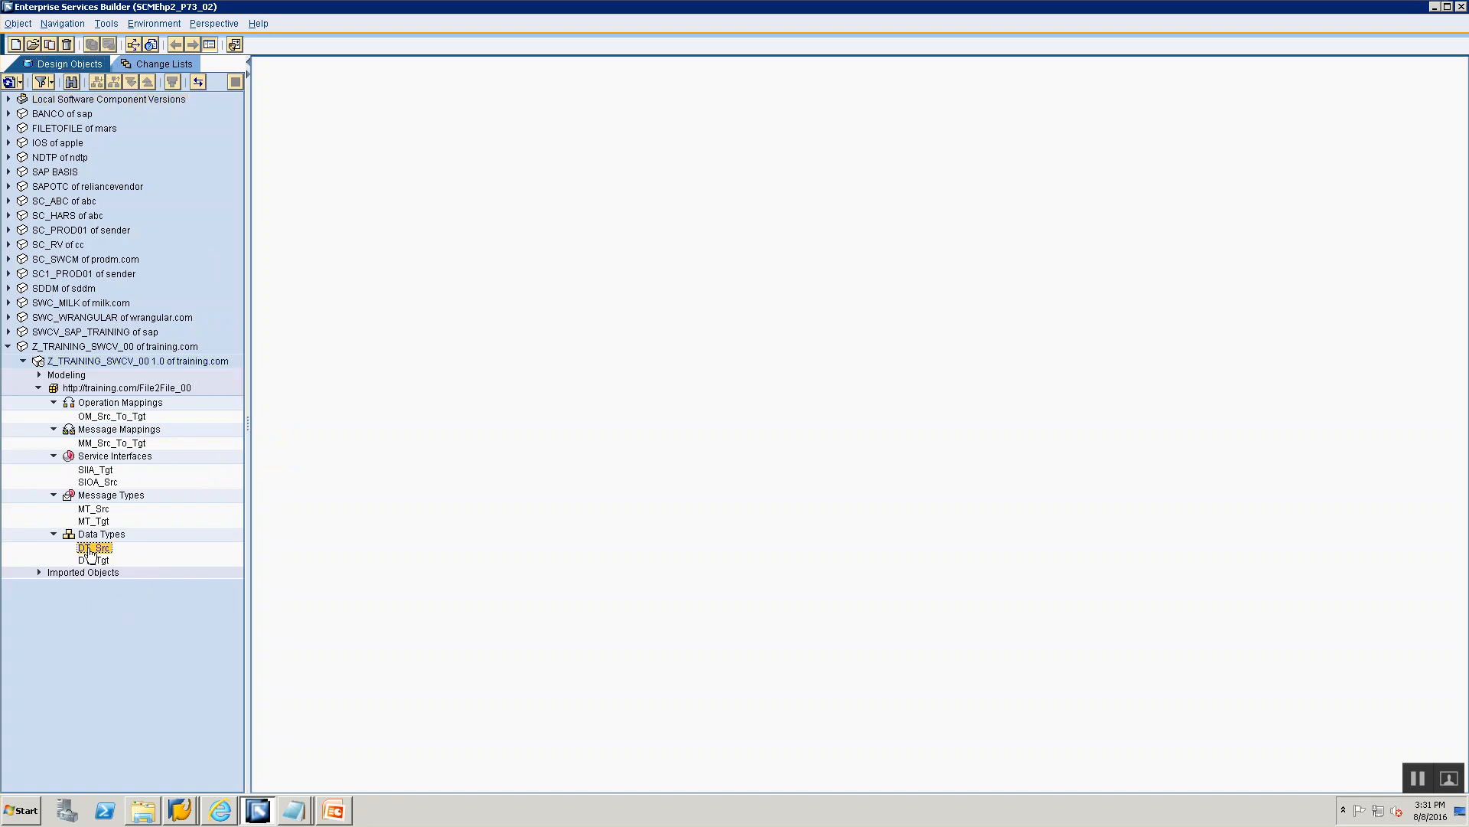
left_click(112, 390)
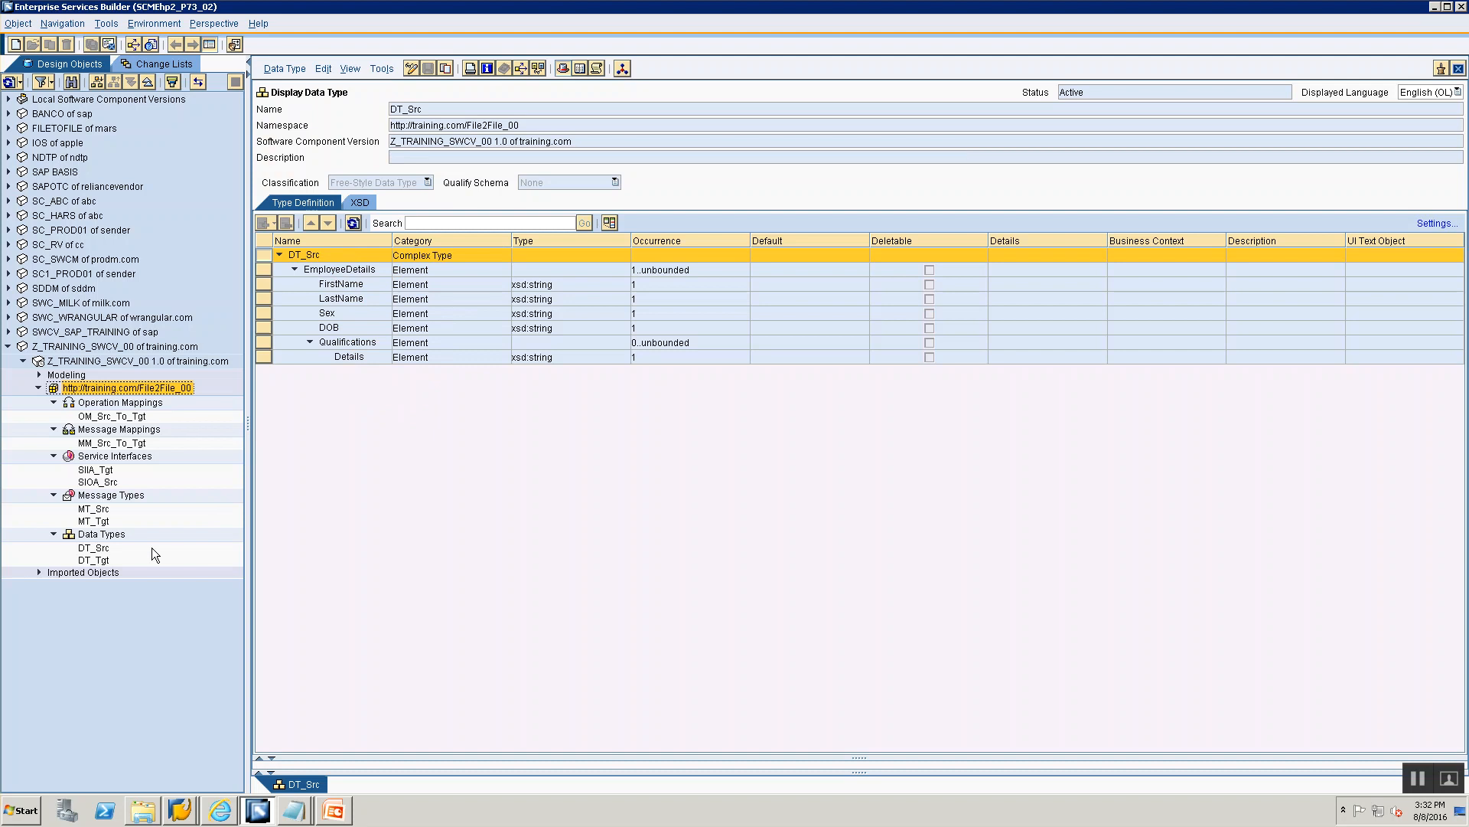
double_click(94, 559)
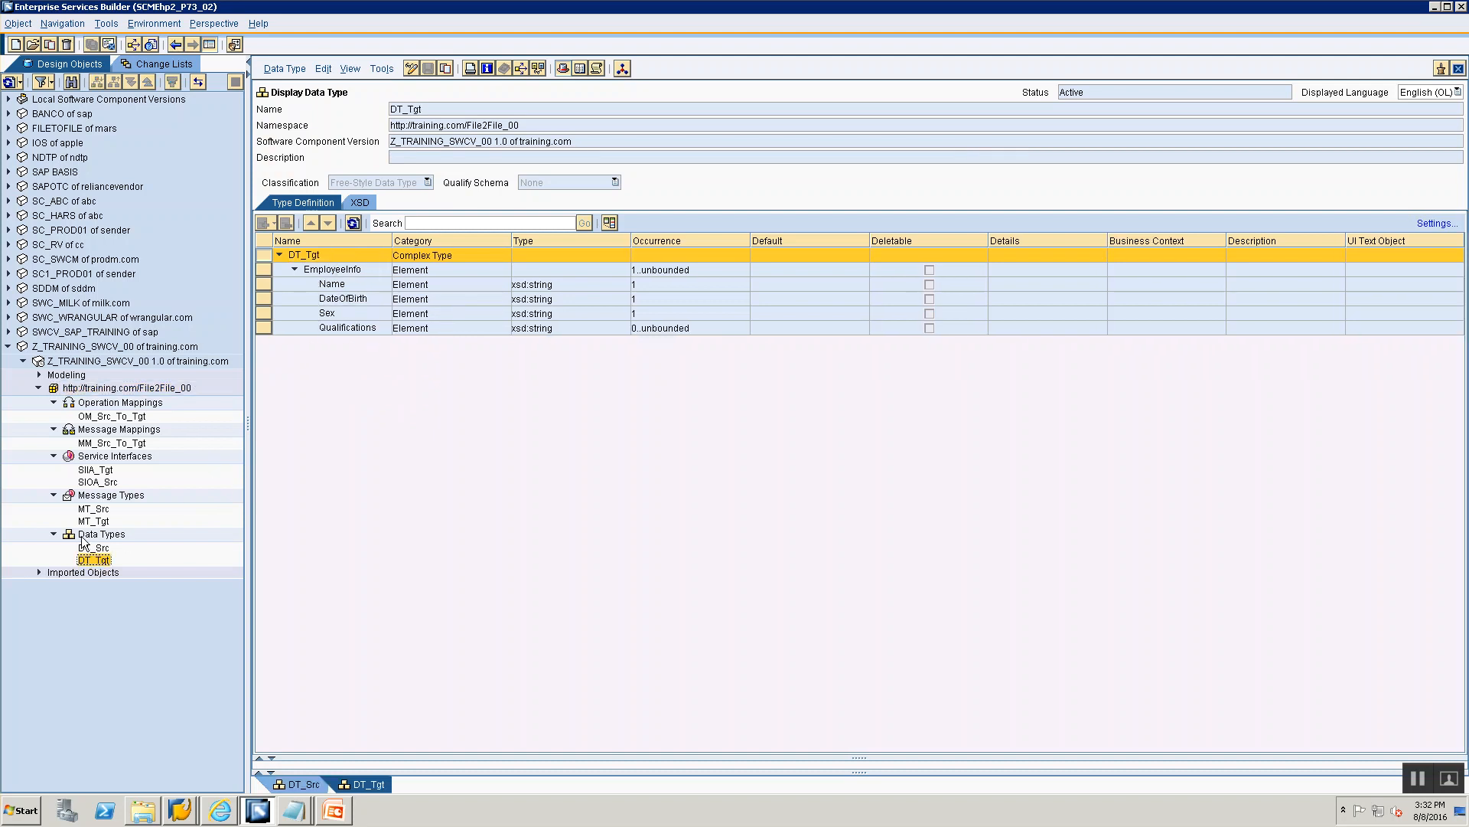
Open the message types MT_Src and MT_Tgt to review their expanded structures, and the service interface SIOA_Src to review its definition.
double_click(92, 509)
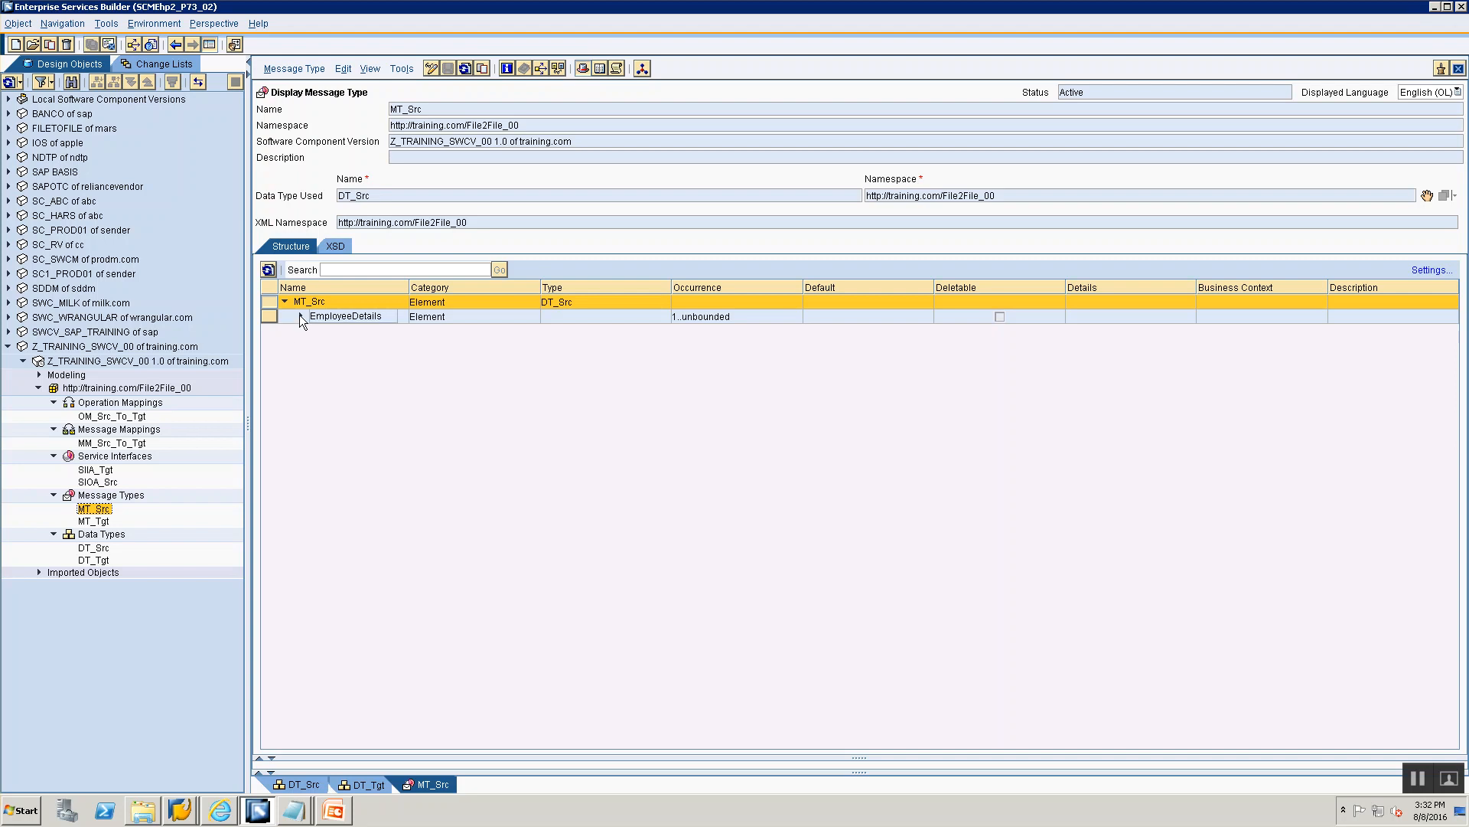
left_click(300, 315)
double_click(108, 523)
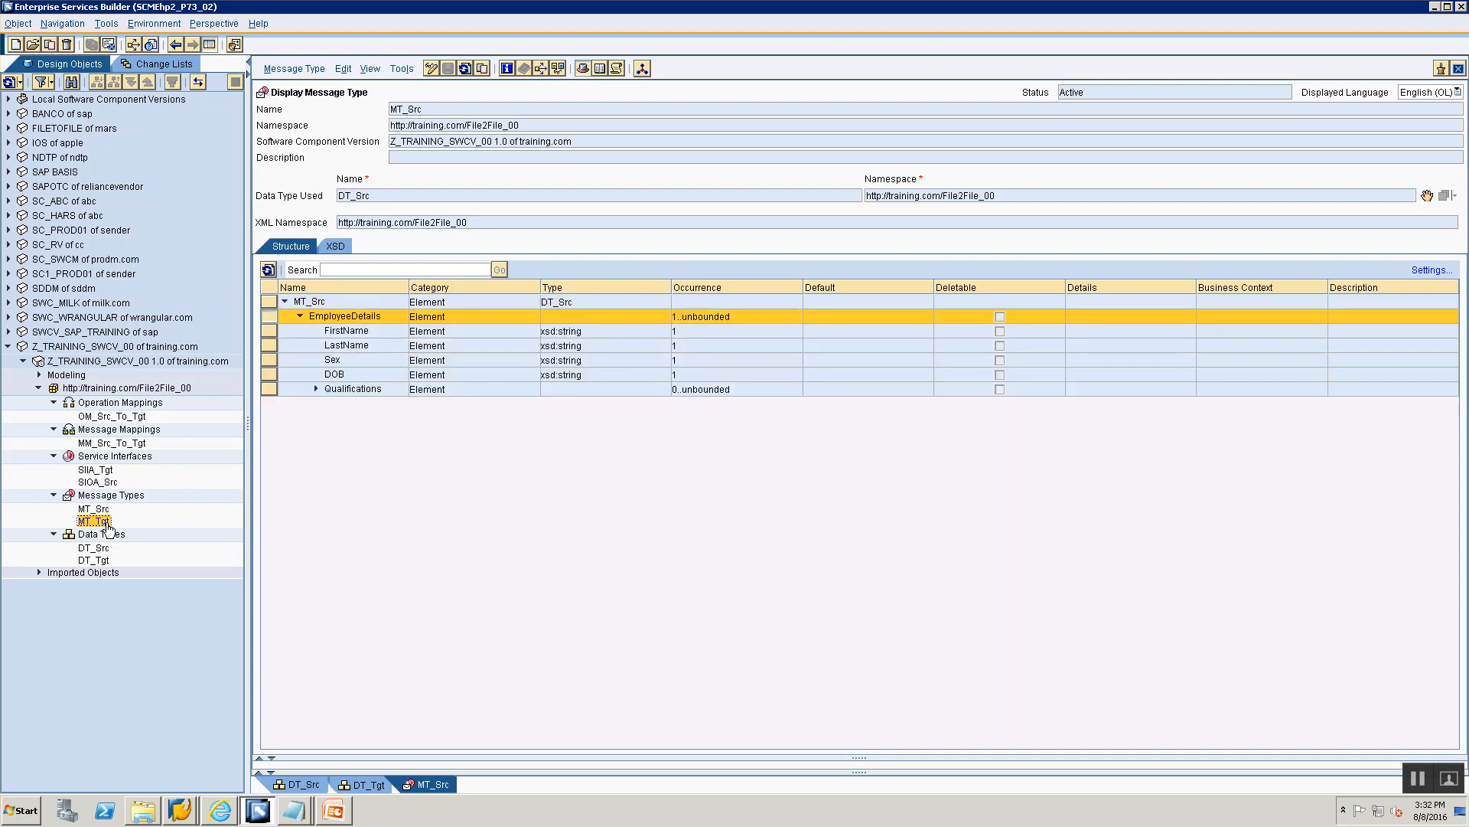
left_click(301, 317)
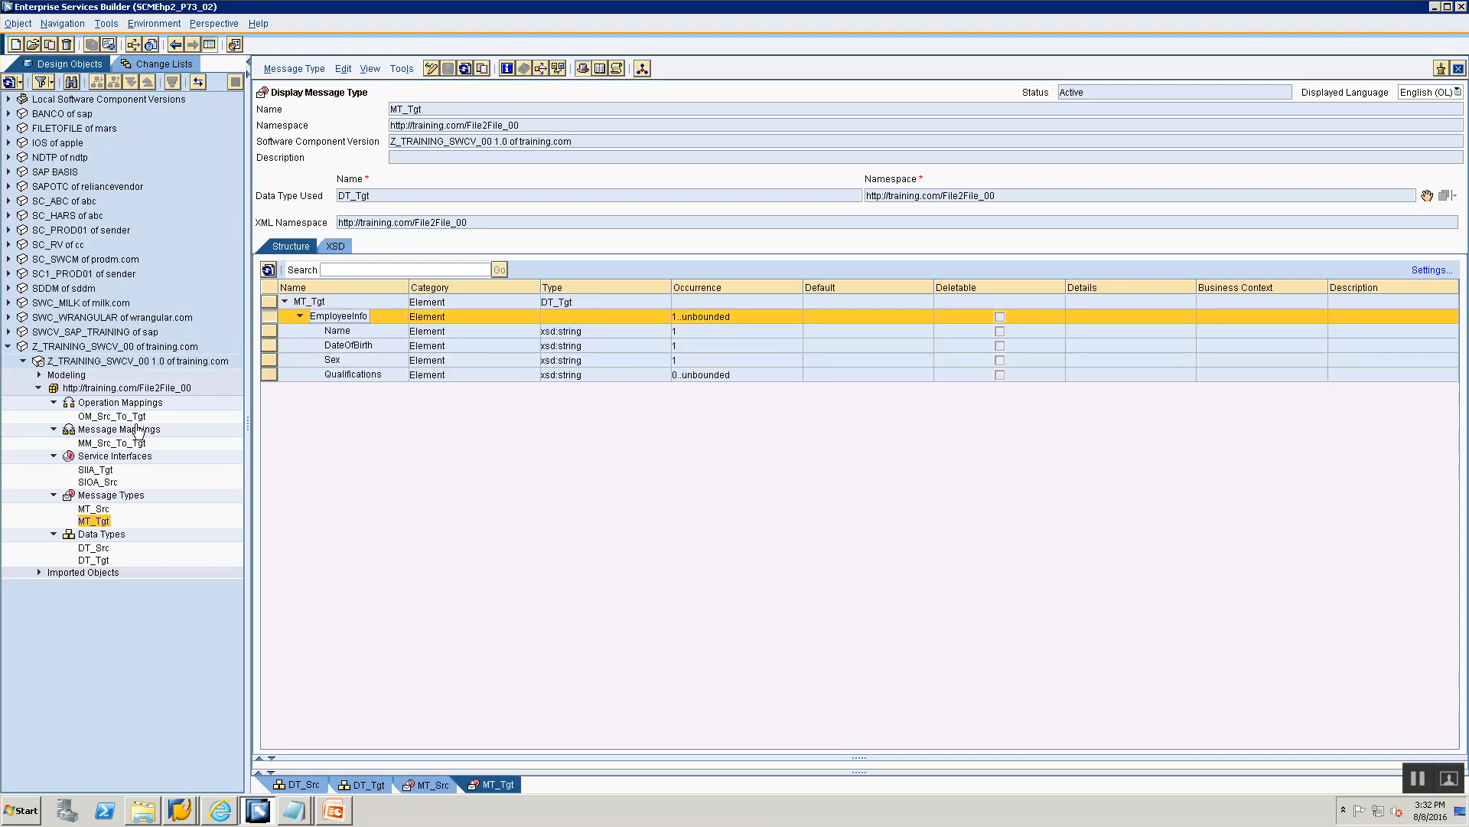
left_click(92, 483)
double_click(93, 482)
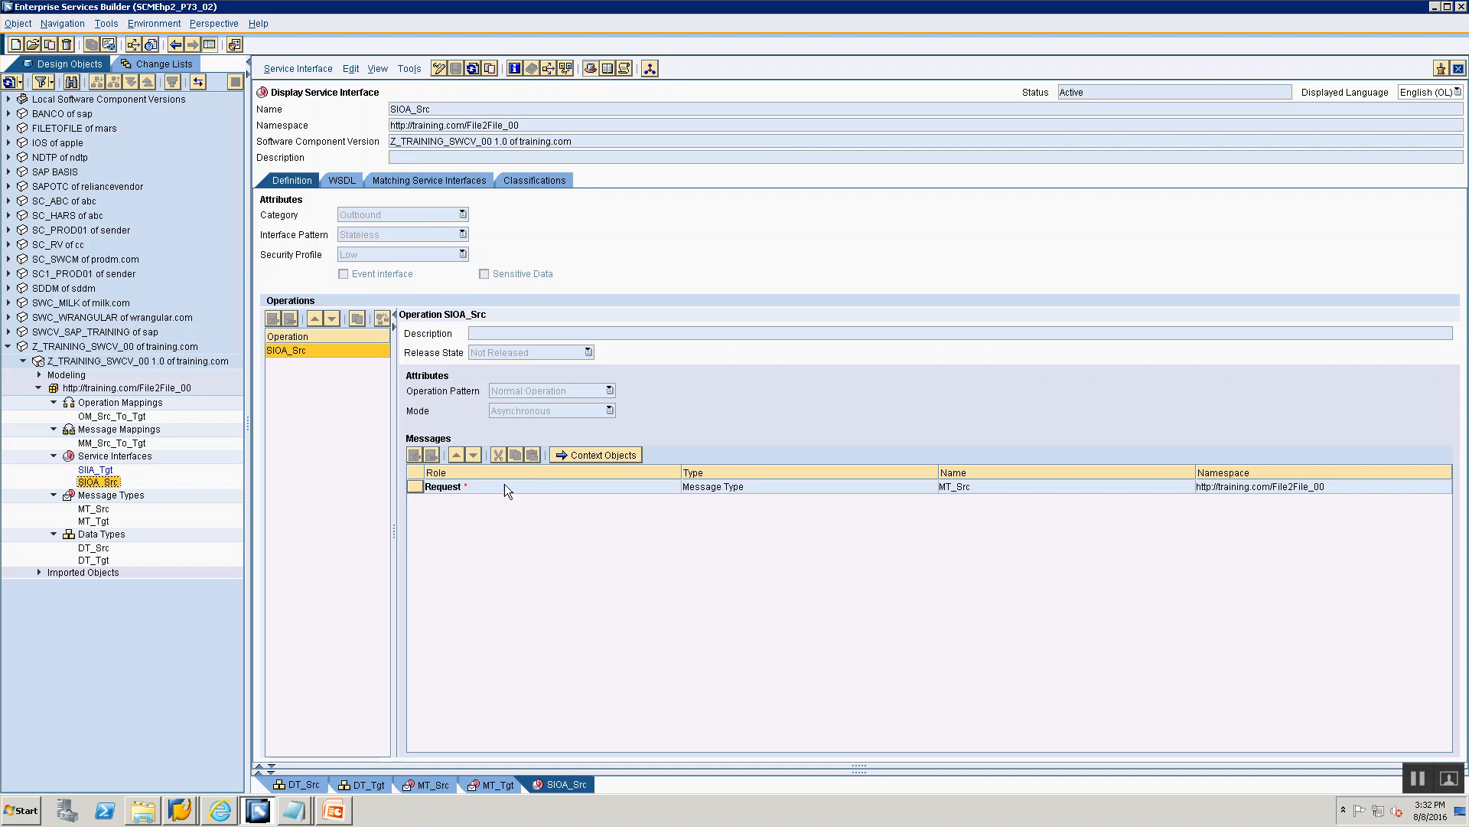
Open service interface SIIA_Tgt to review its definition, and message mapping MM_Src_To_Tgt to inspect the EmployeeInfo node mapping.
double_click(96, 470)
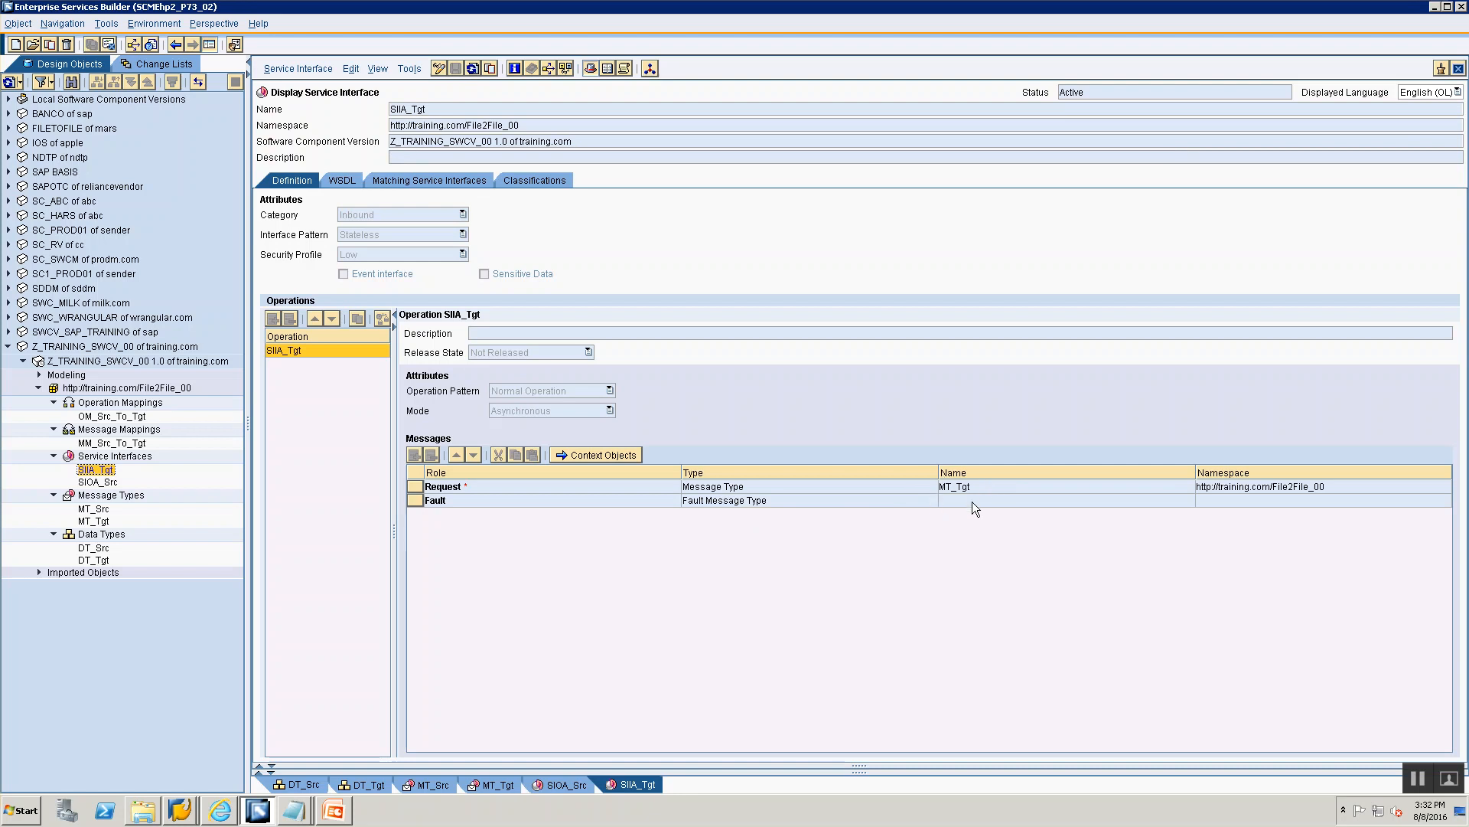
double_click(126, 443)
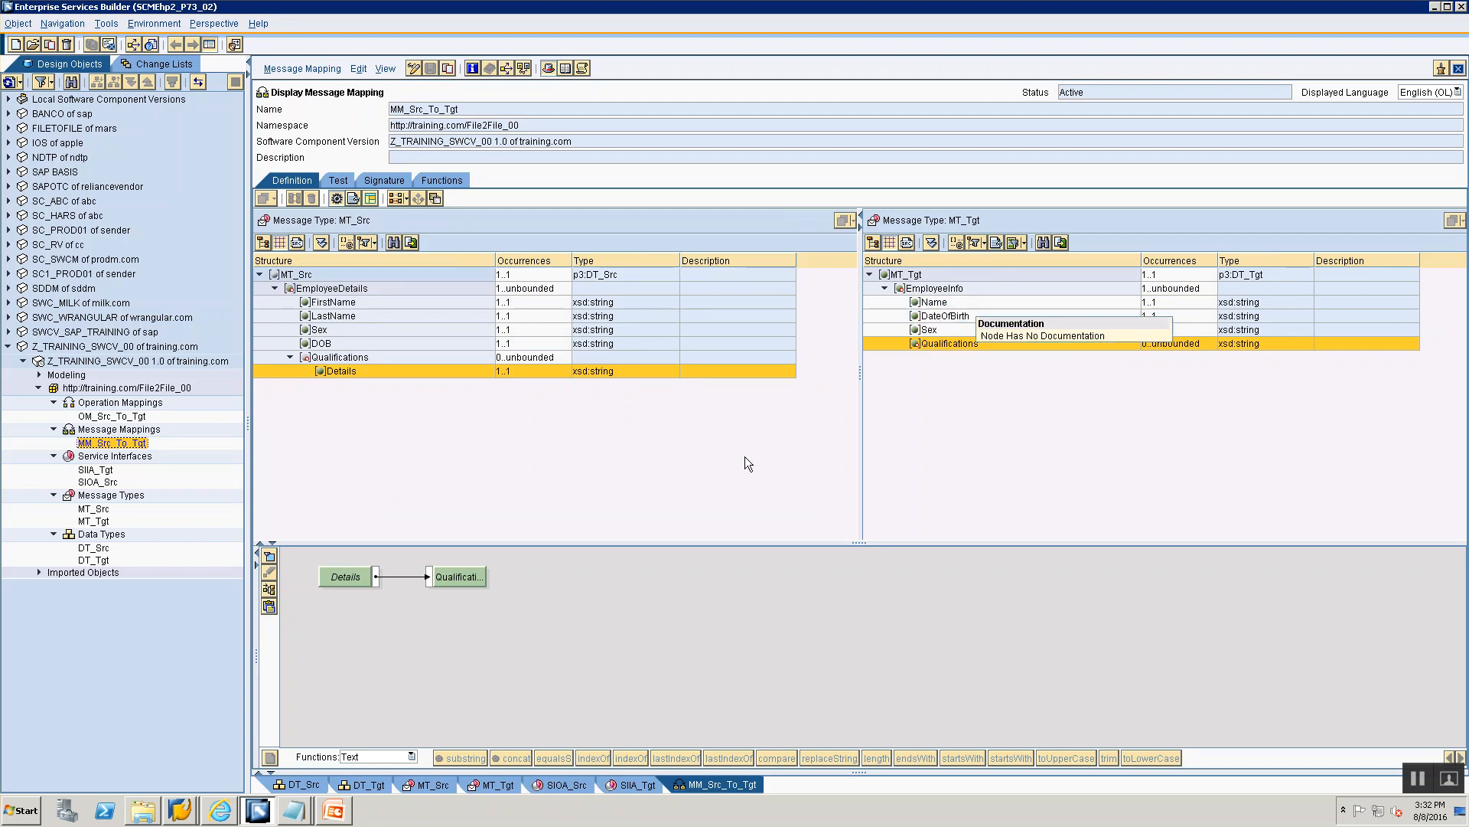
left_click(923, 291)
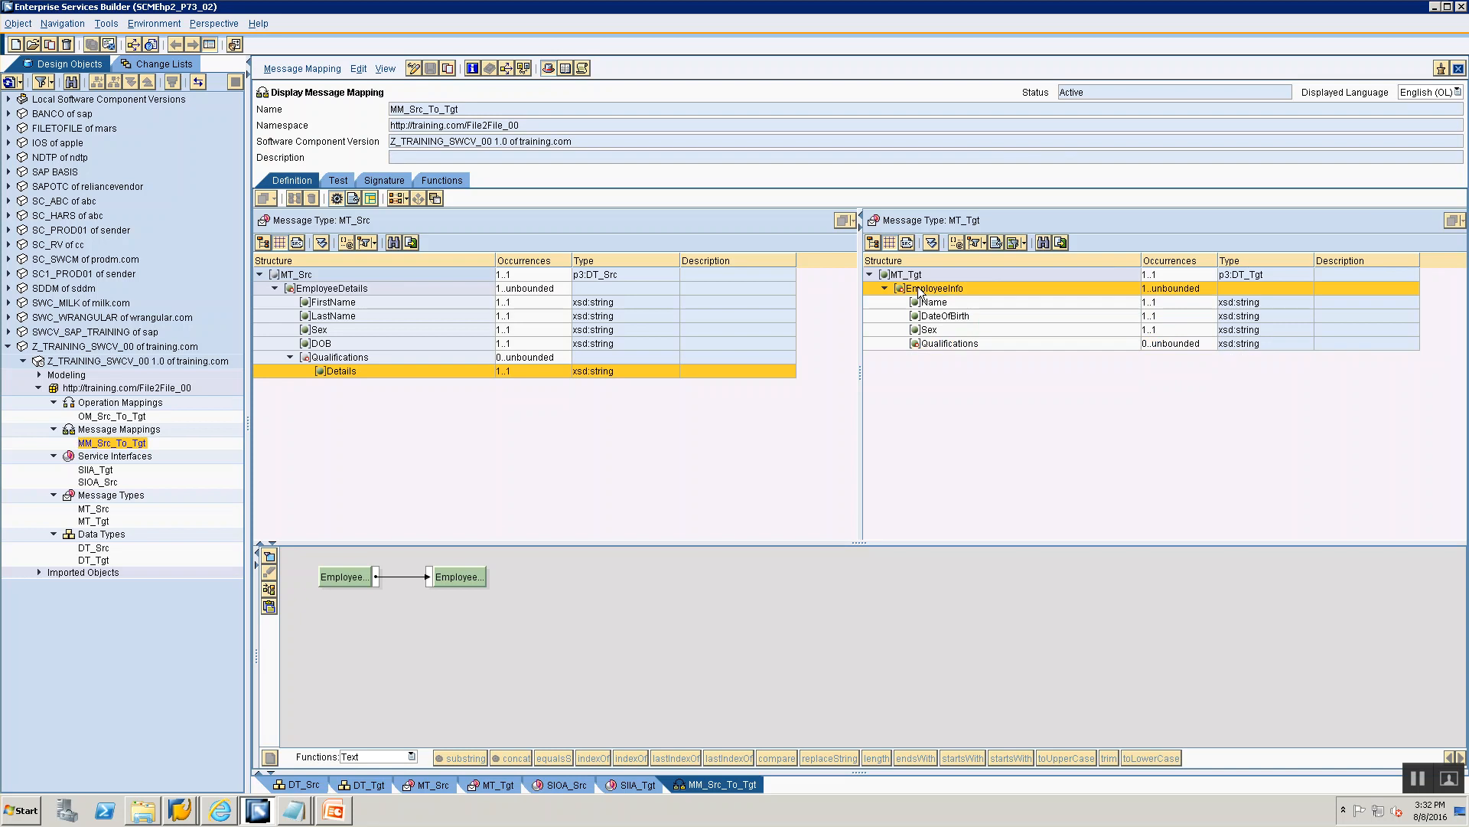
left_click(355, 577)
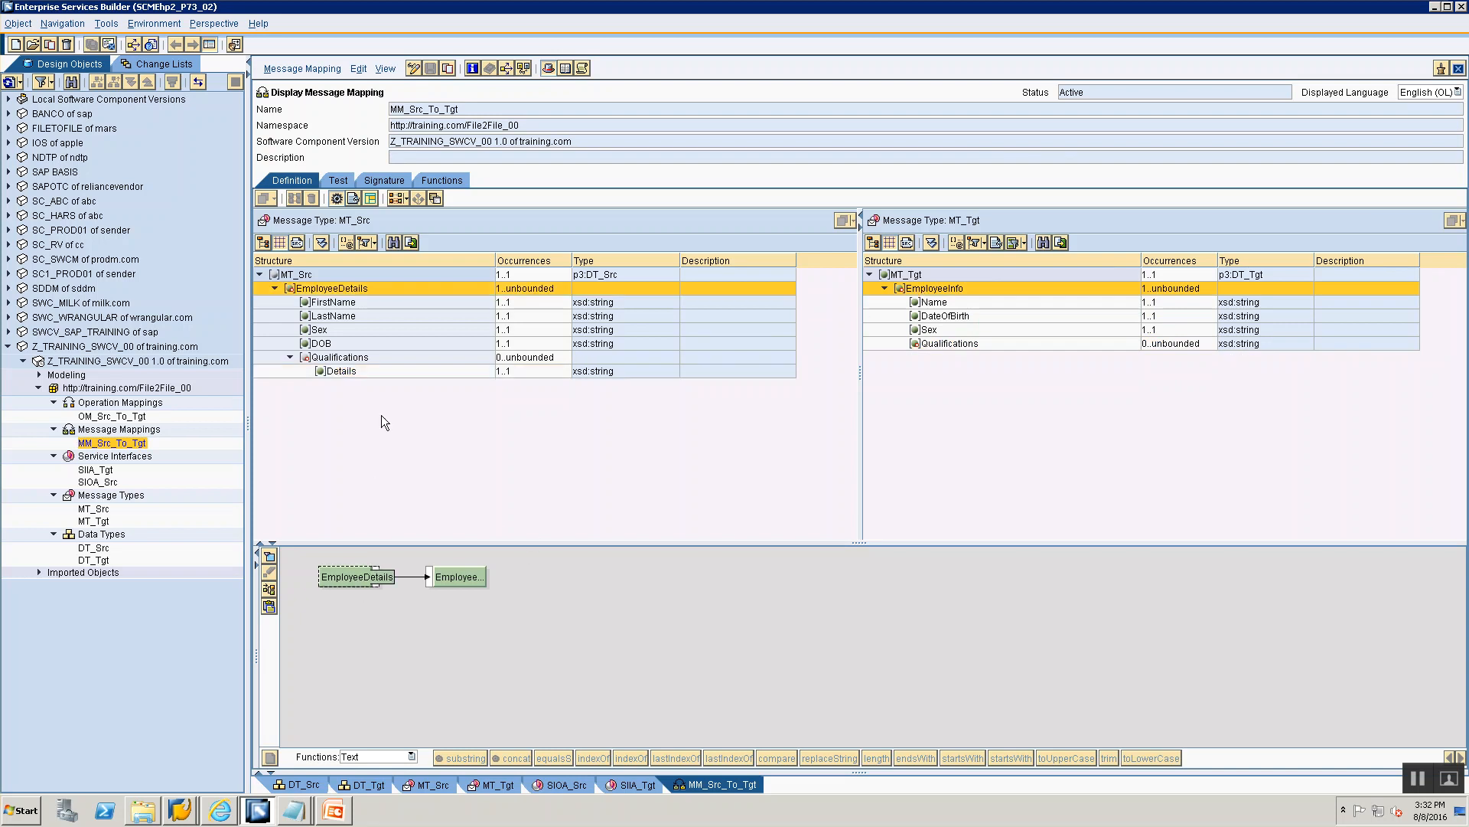
Inspect the source fields and functions mapped to the target elements Name, DateOfBirth and Sex in the message mapping.
left_click(932, 303)
left_click(348, 579)
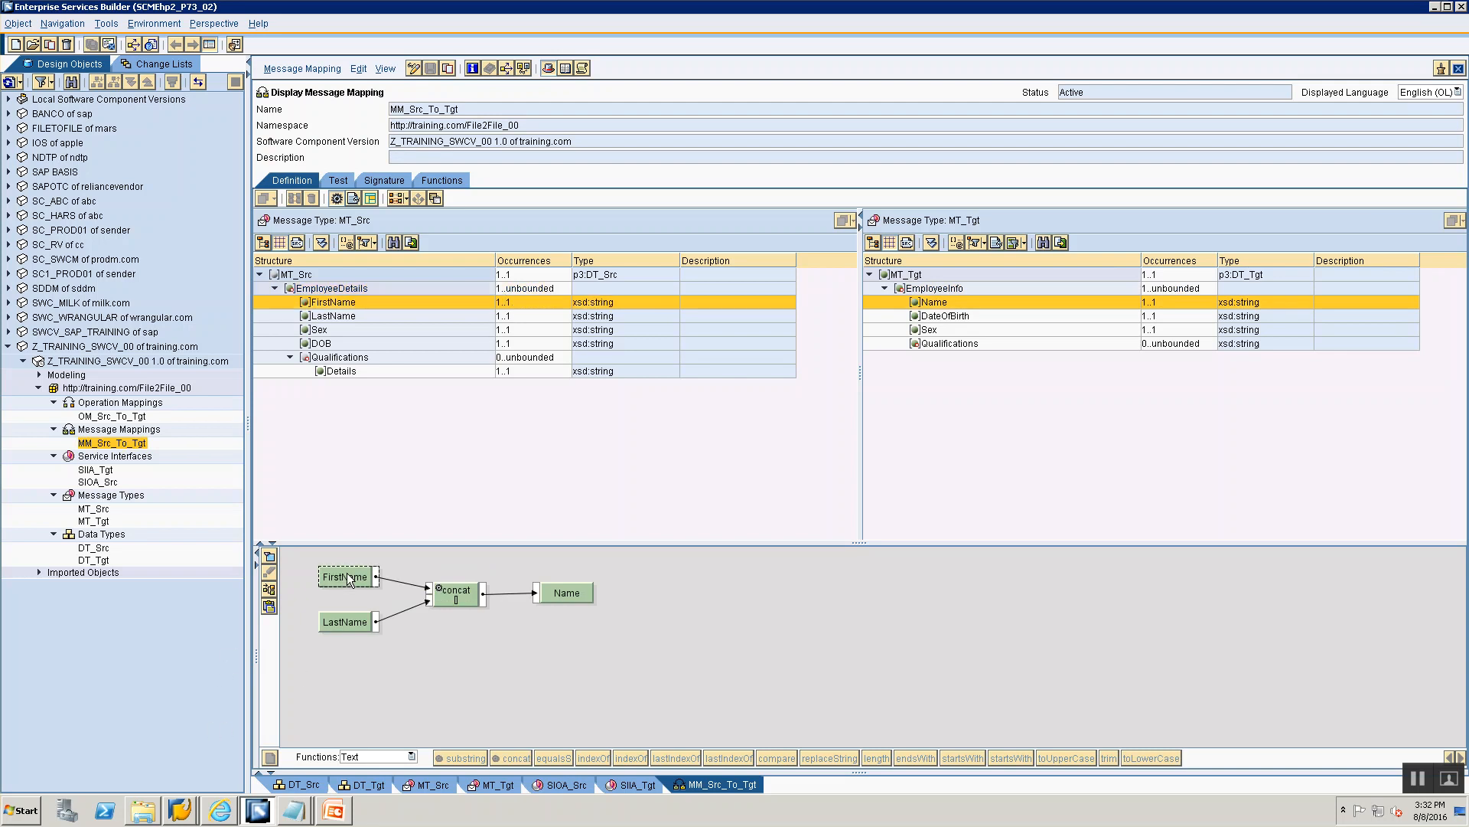
left_click(343, 623)
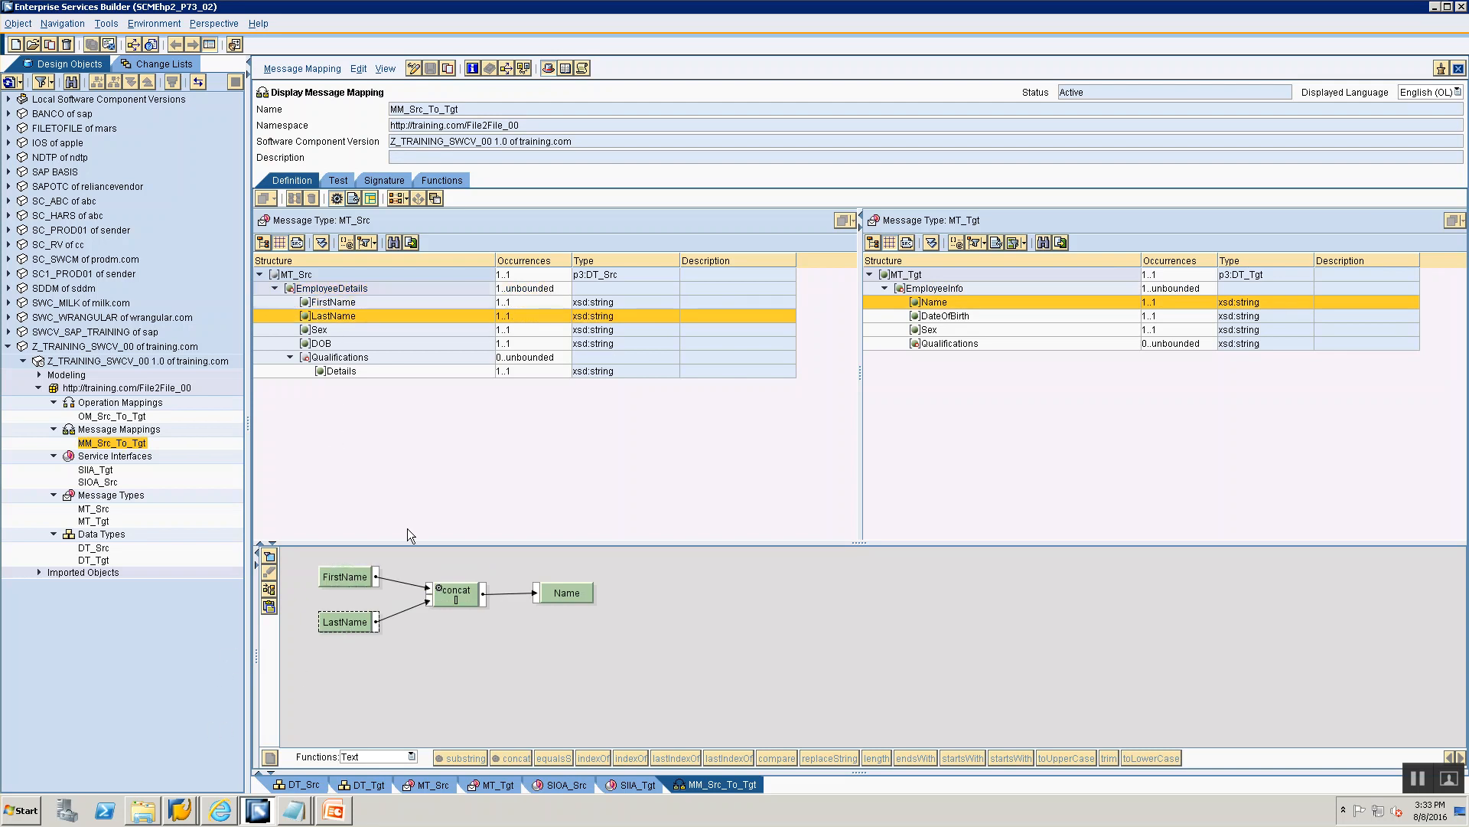
left_click(949, 315)
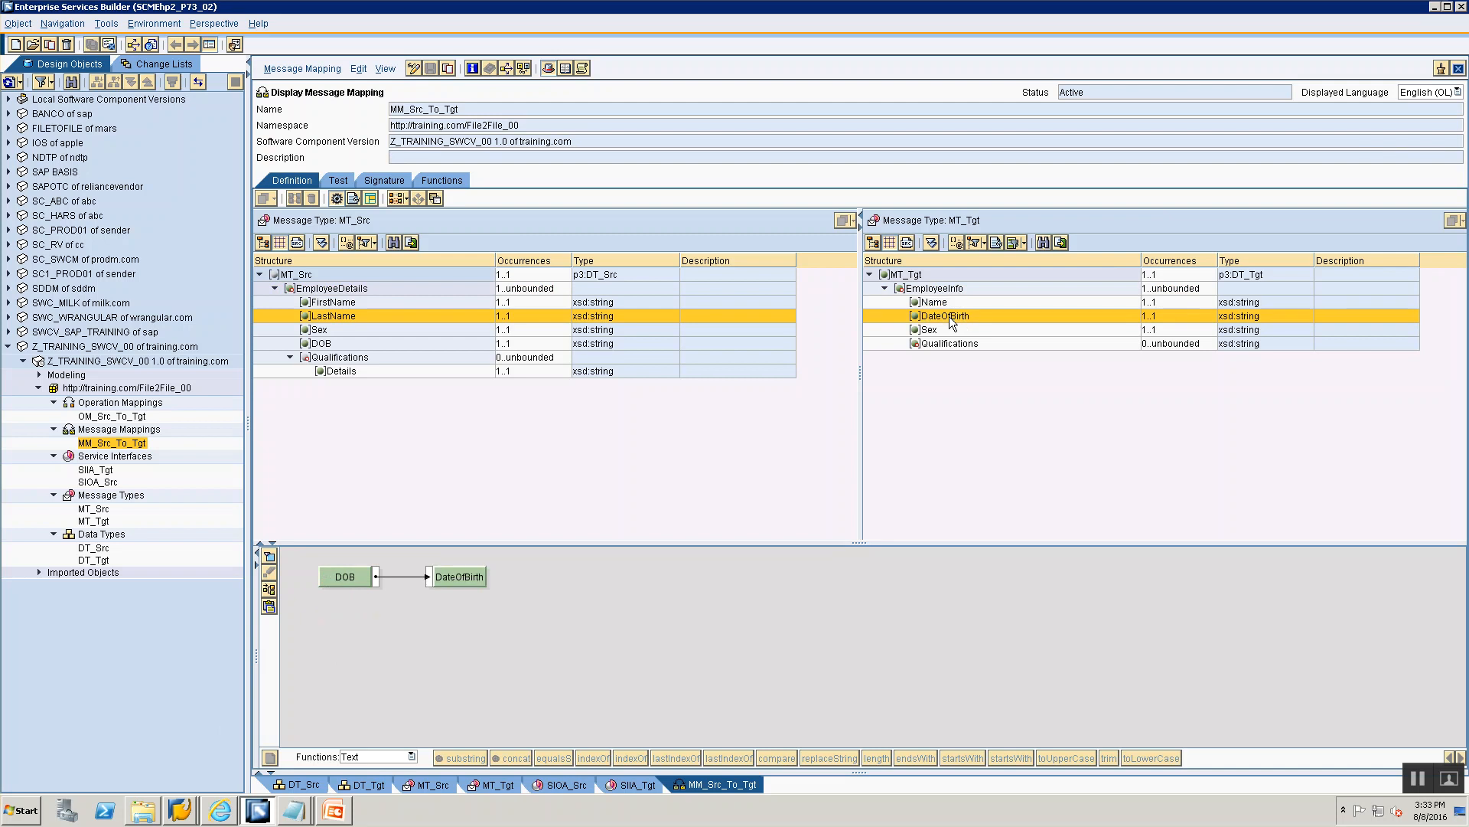
left_click(320, 330)
left_click(319, 343)
left_click(925, 330)
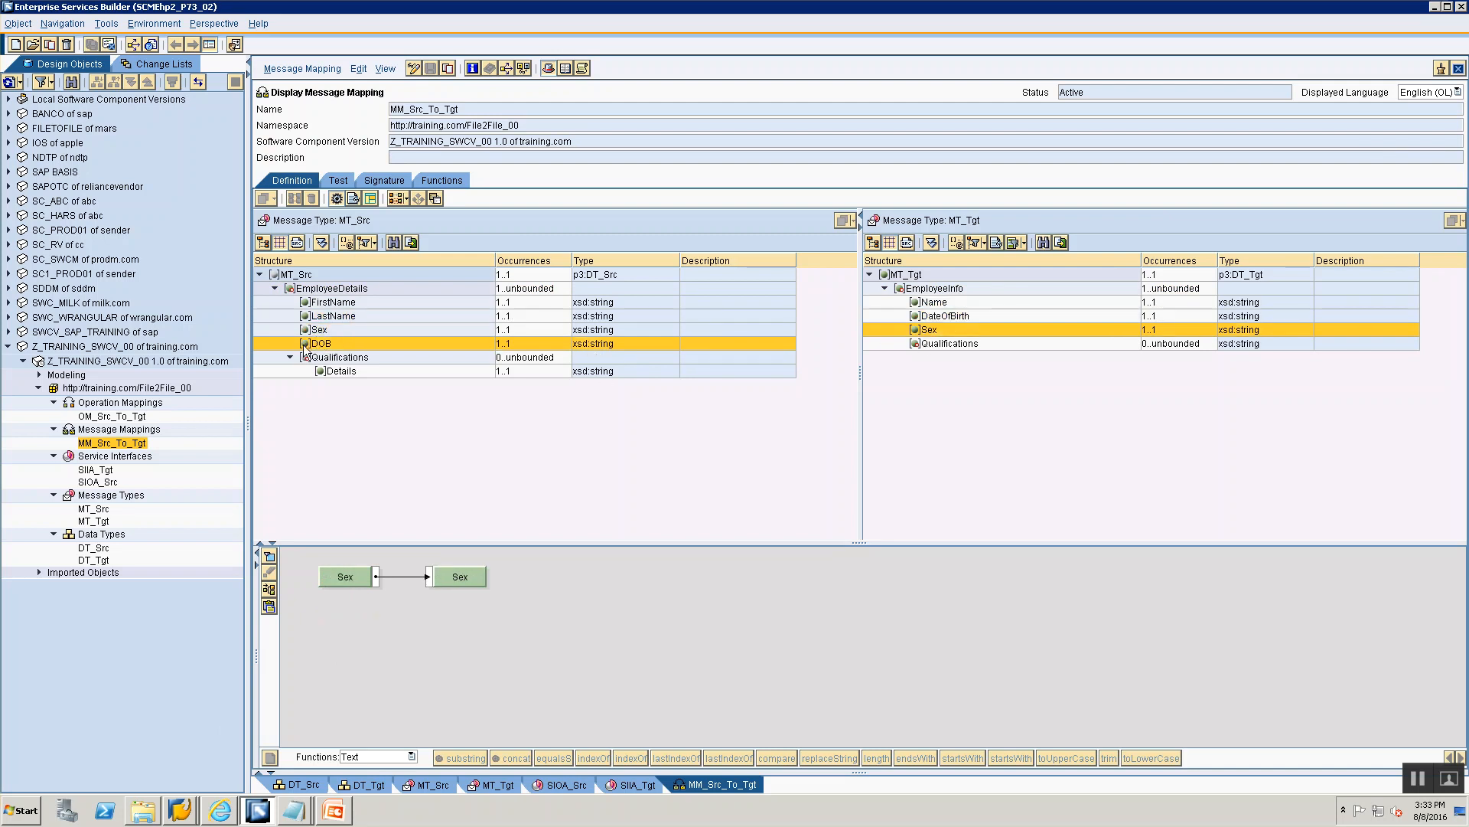
left_click(347, 577)
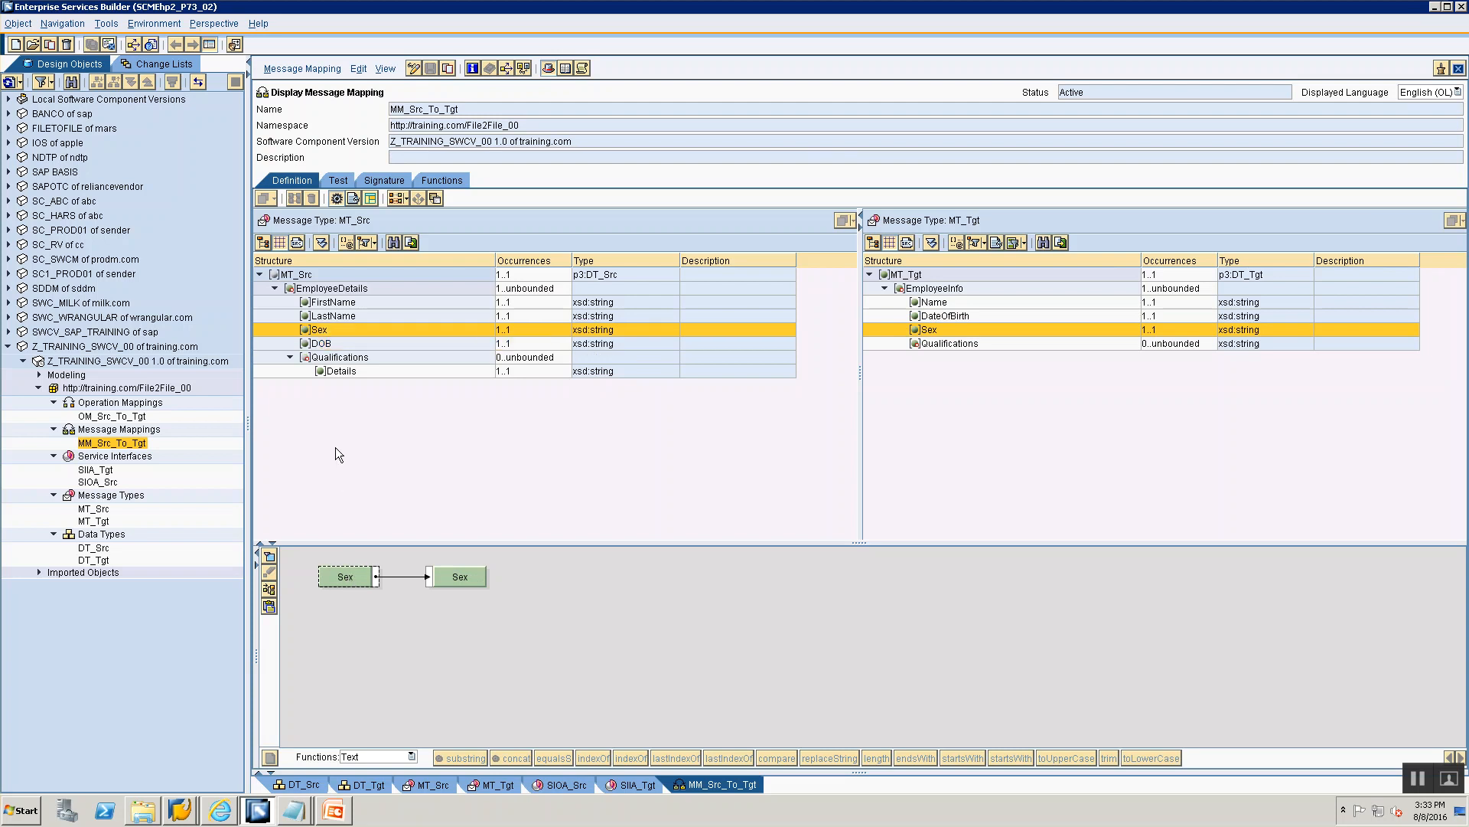
Inspect the mapping of Details to the target Qualifications element, including the context options of the Details source field.
left_click(329, 375)
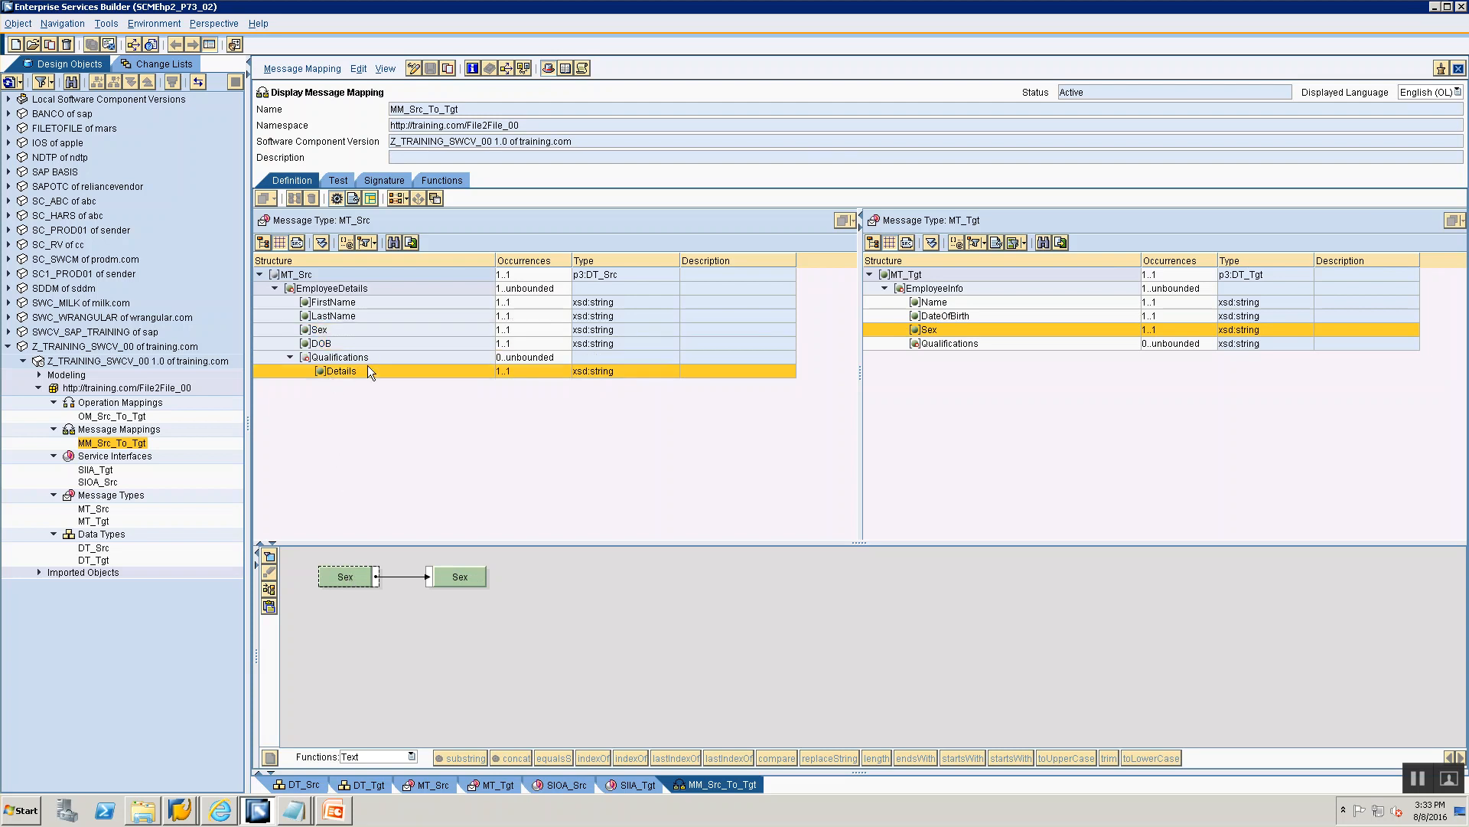
left_click(958, 343)
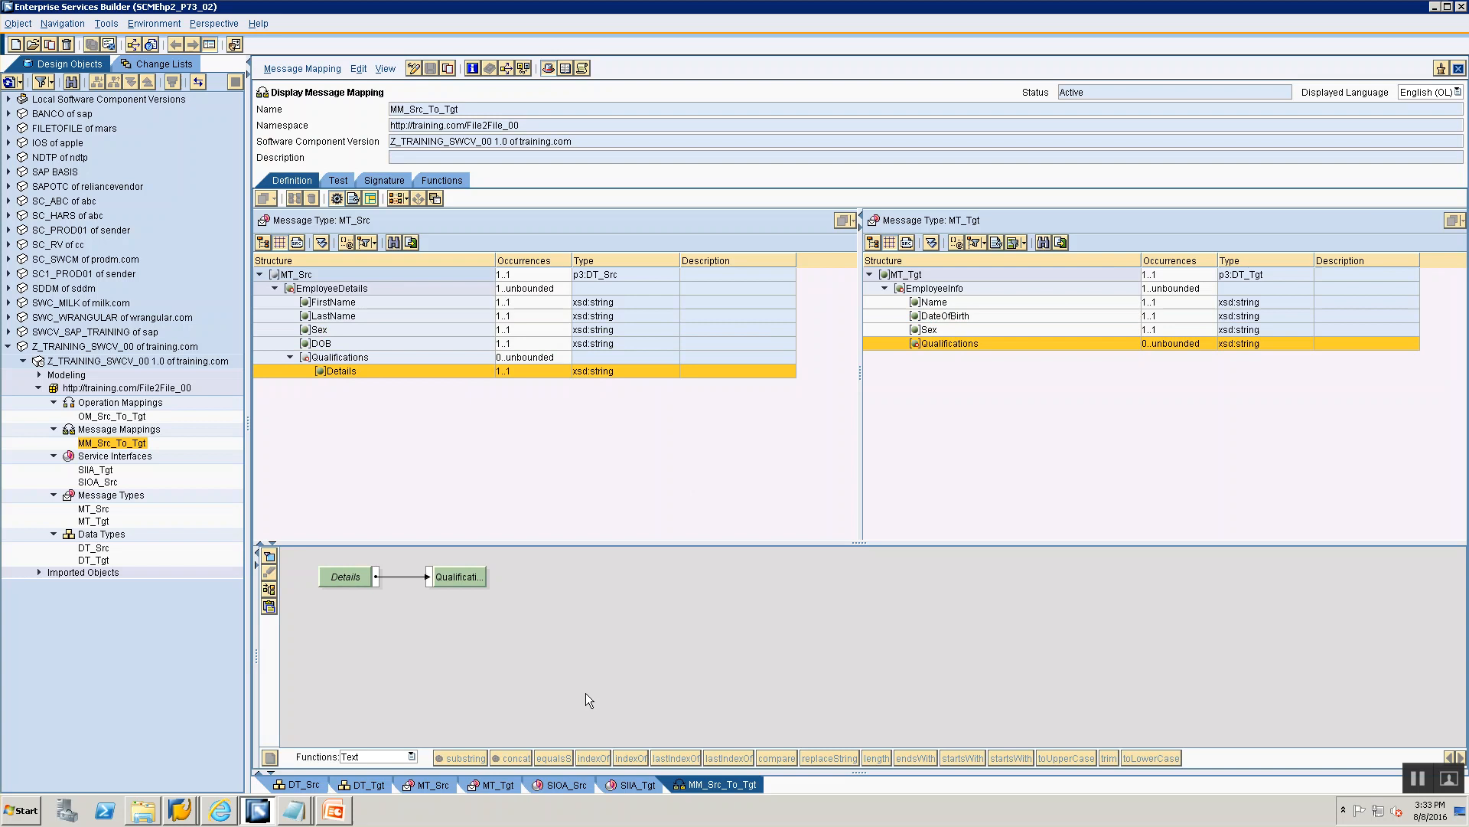
right_click(342, 581)
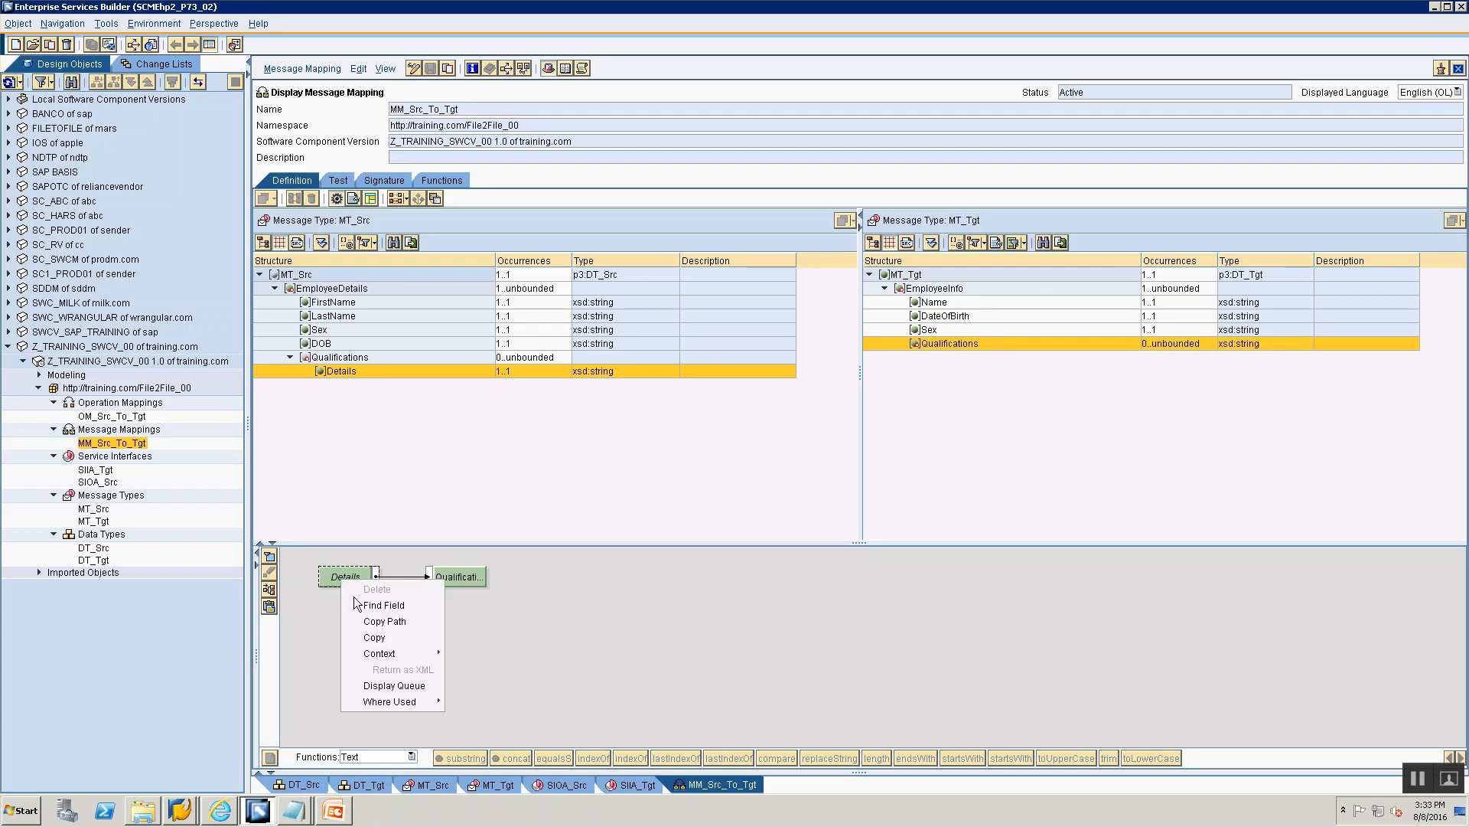
mouse_move(441, 660)
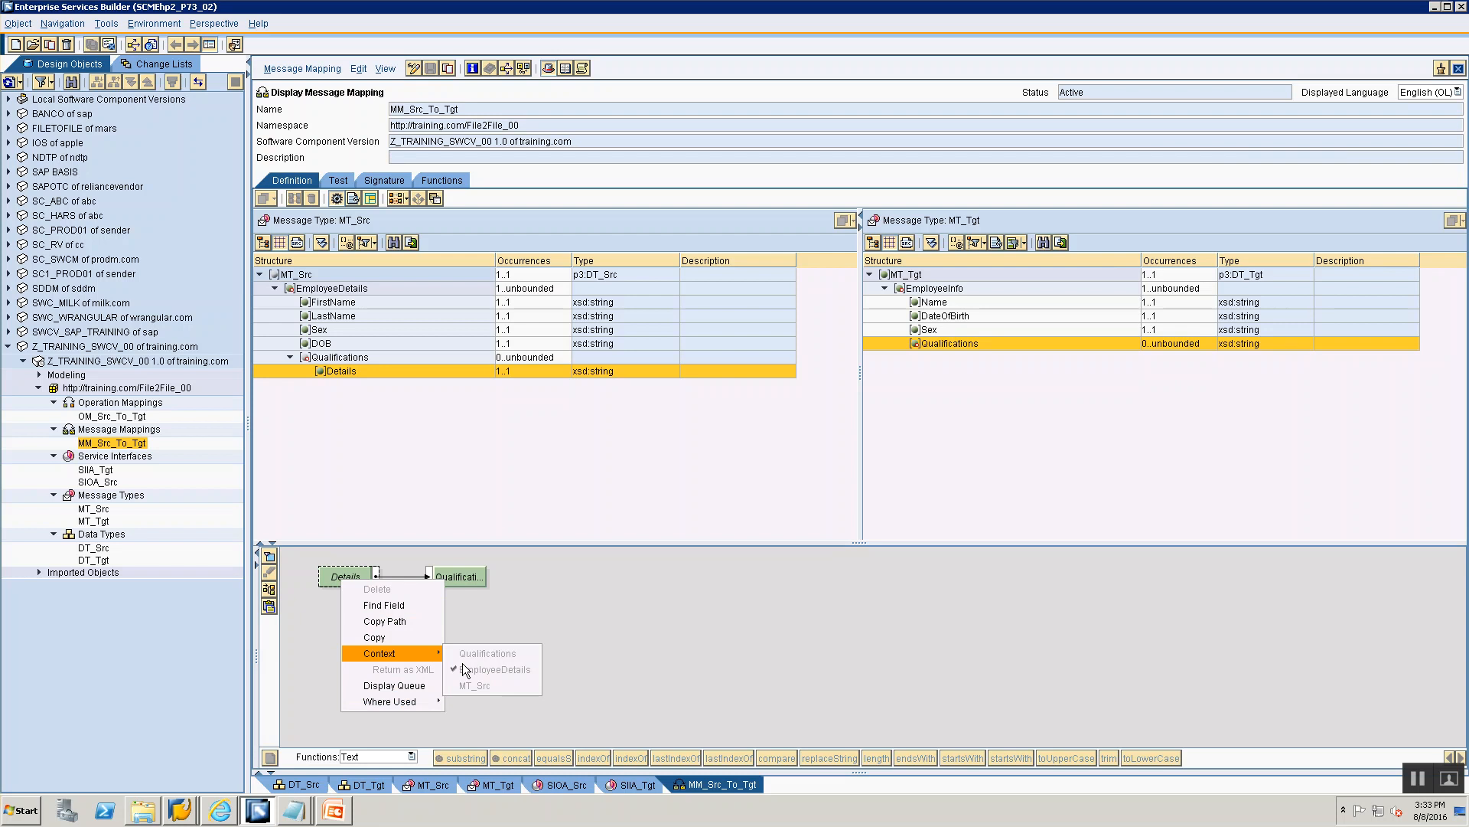
left_click(739, 560)
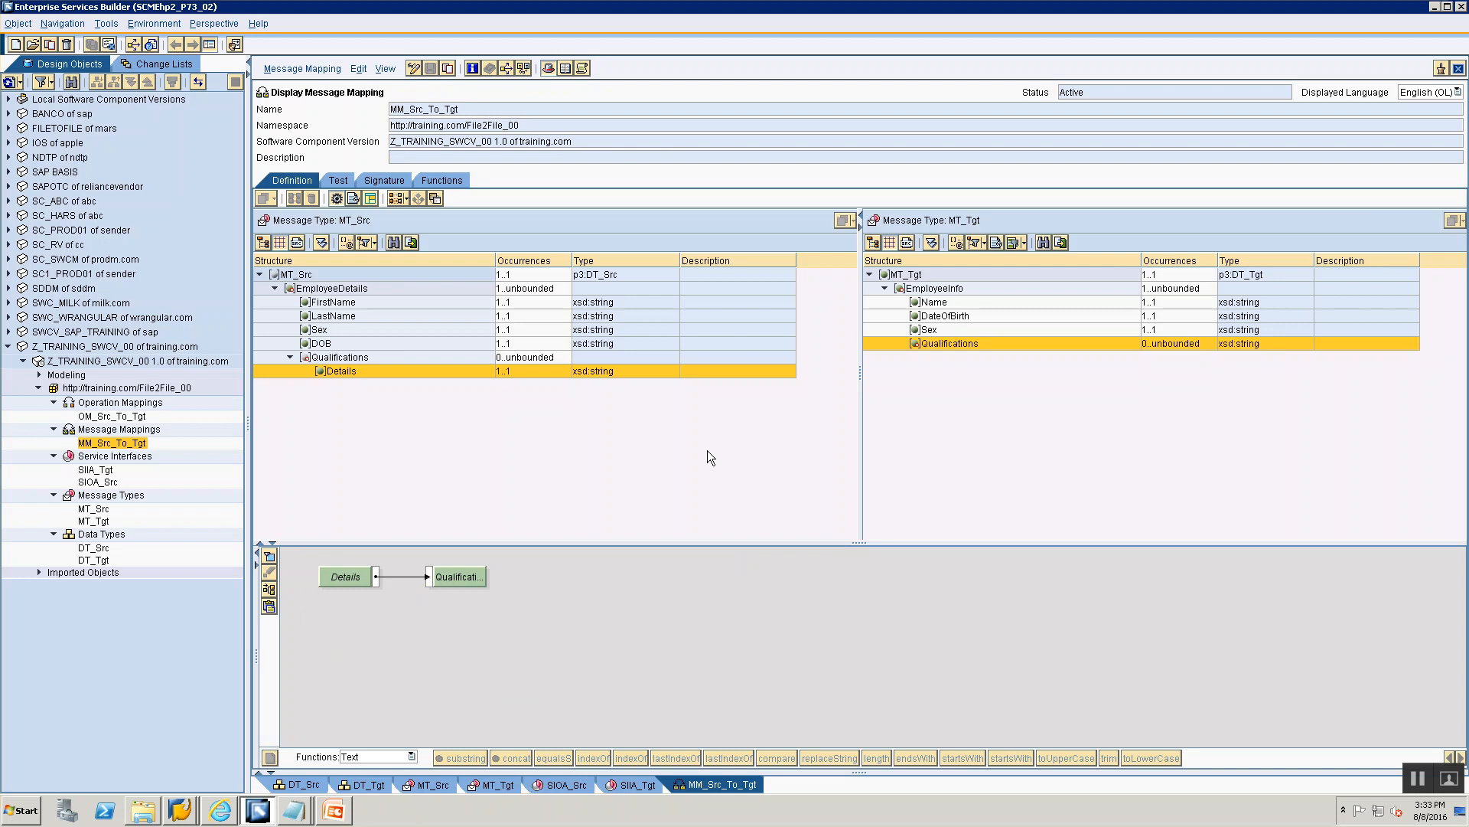
Open operation mapping OM_Src_To_Tgt to review its source and target operations and its mapping program.
left_click(105, 416)
double_click(105, 416)
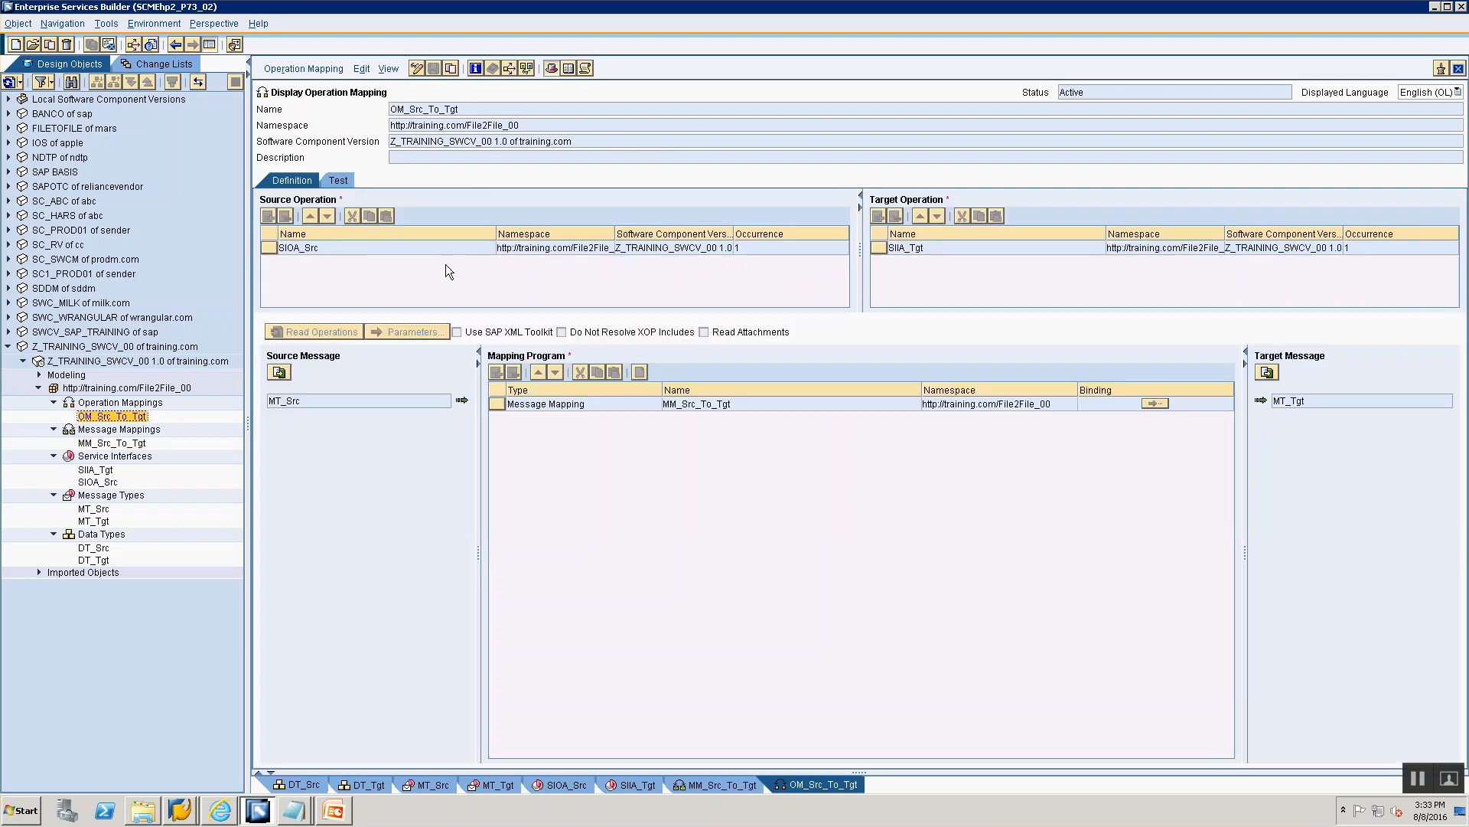